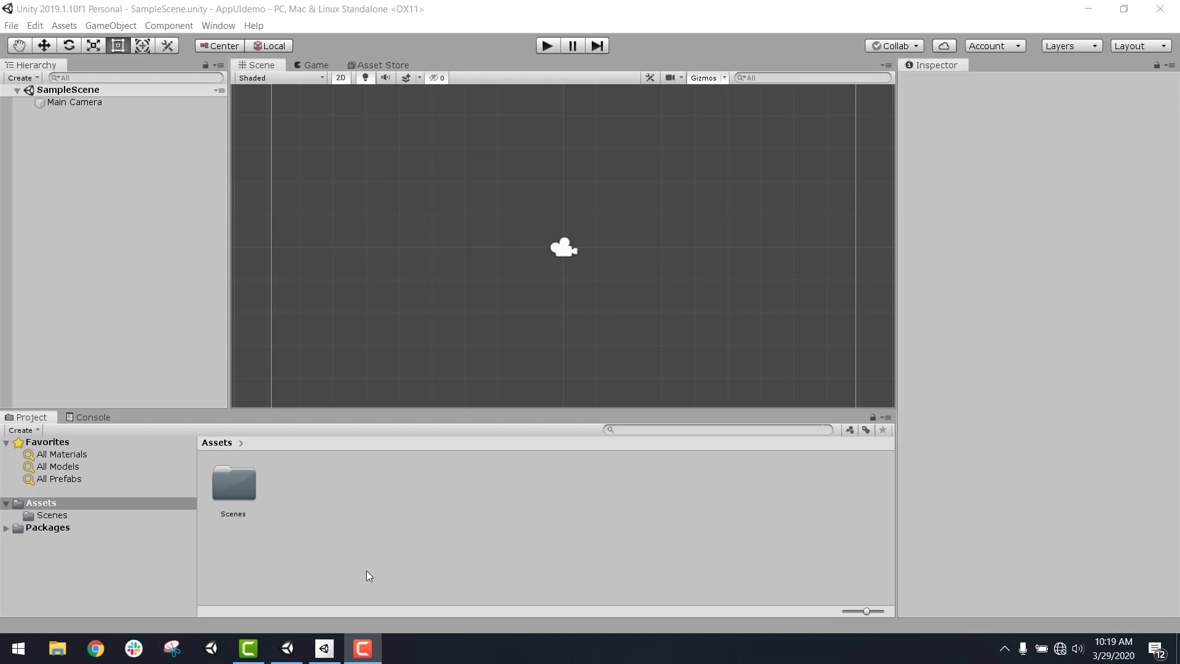
Switch to Unity Hub and check the Add Modules options for the 2019.2.21f1 install, toggling tvOS Build Support on and off
click(325, 649)
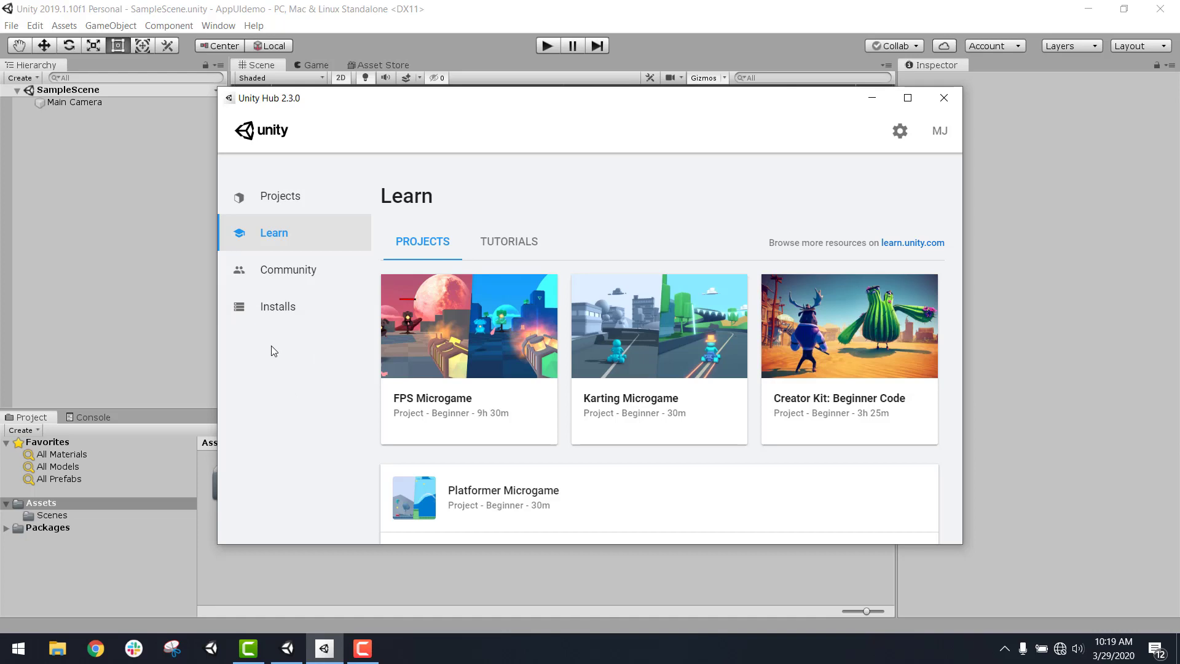
click(264, 310)
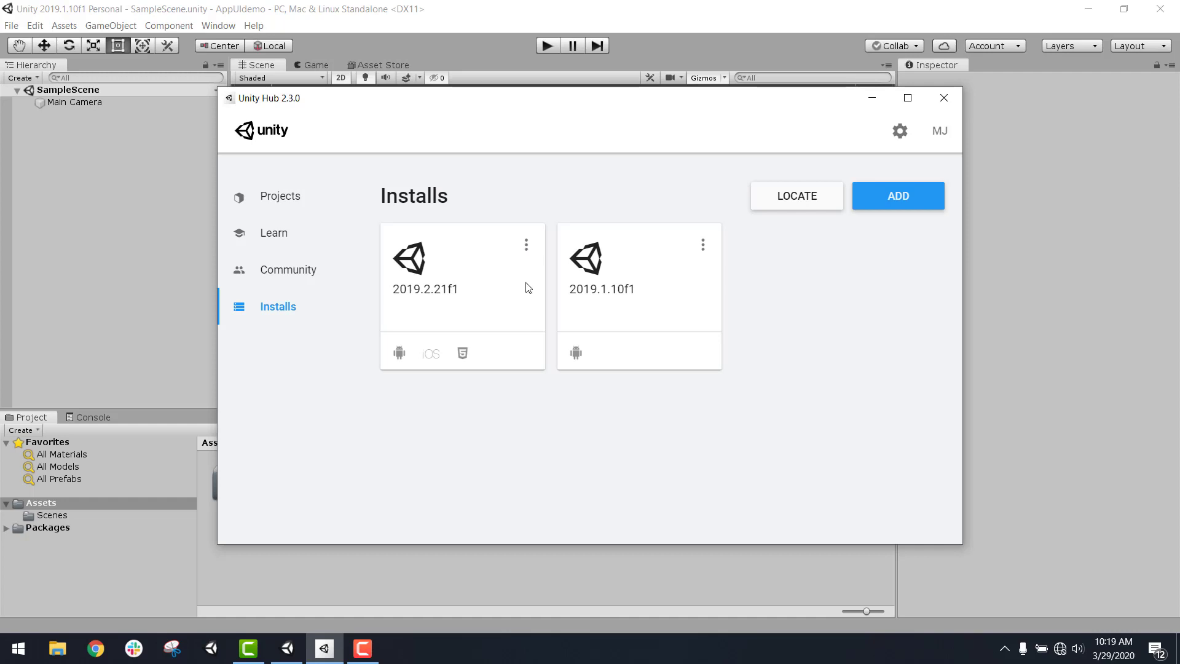
click(527, 248)
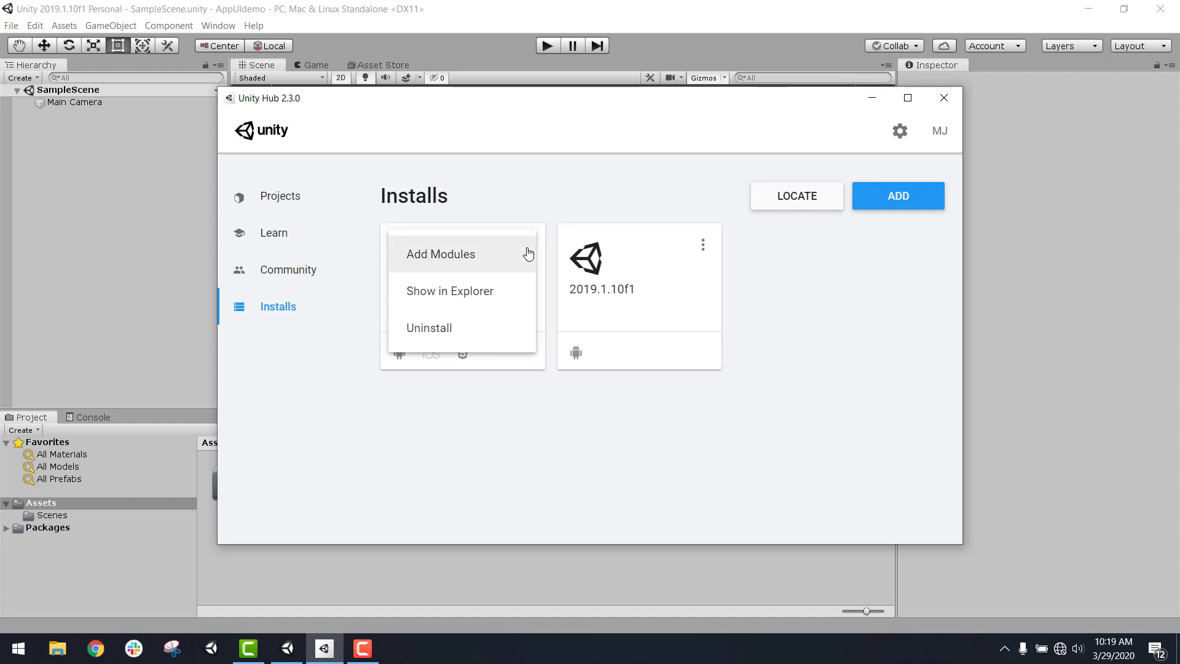
click(482, 257)
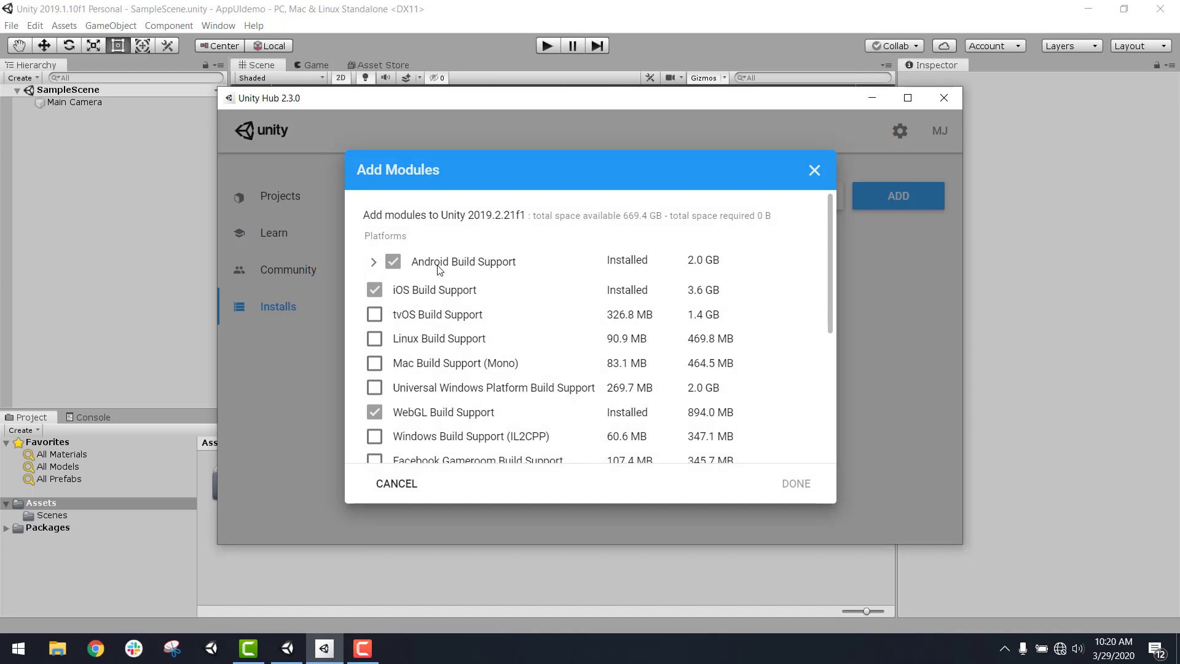
click(379, 316)
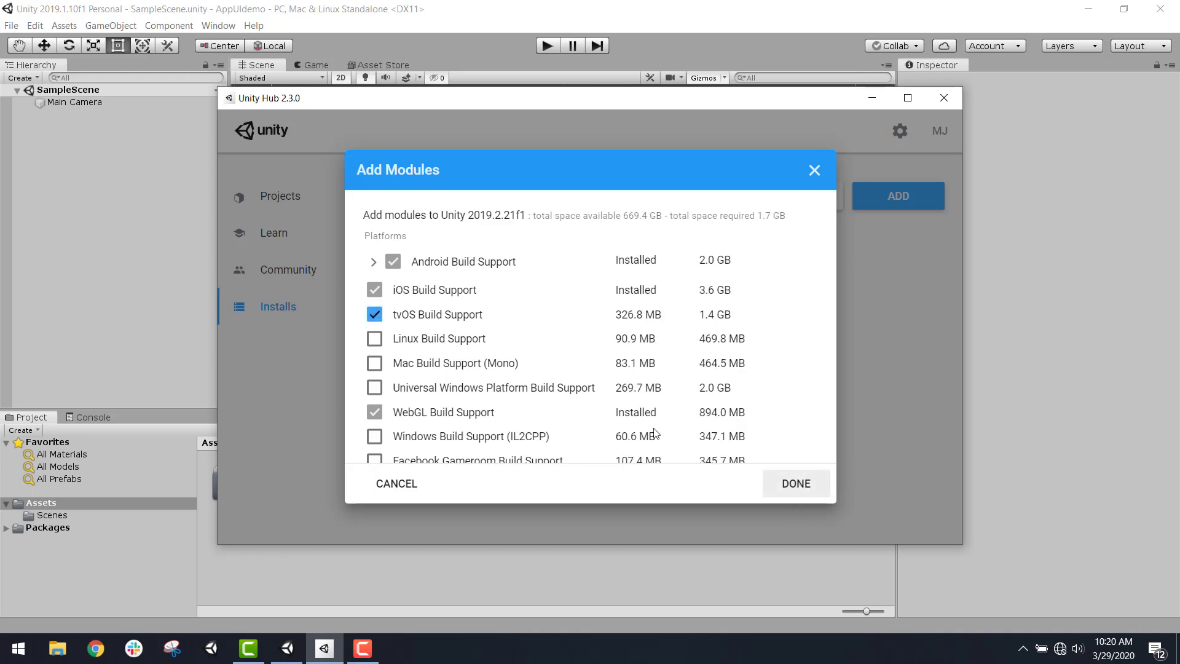
click(372, 315)
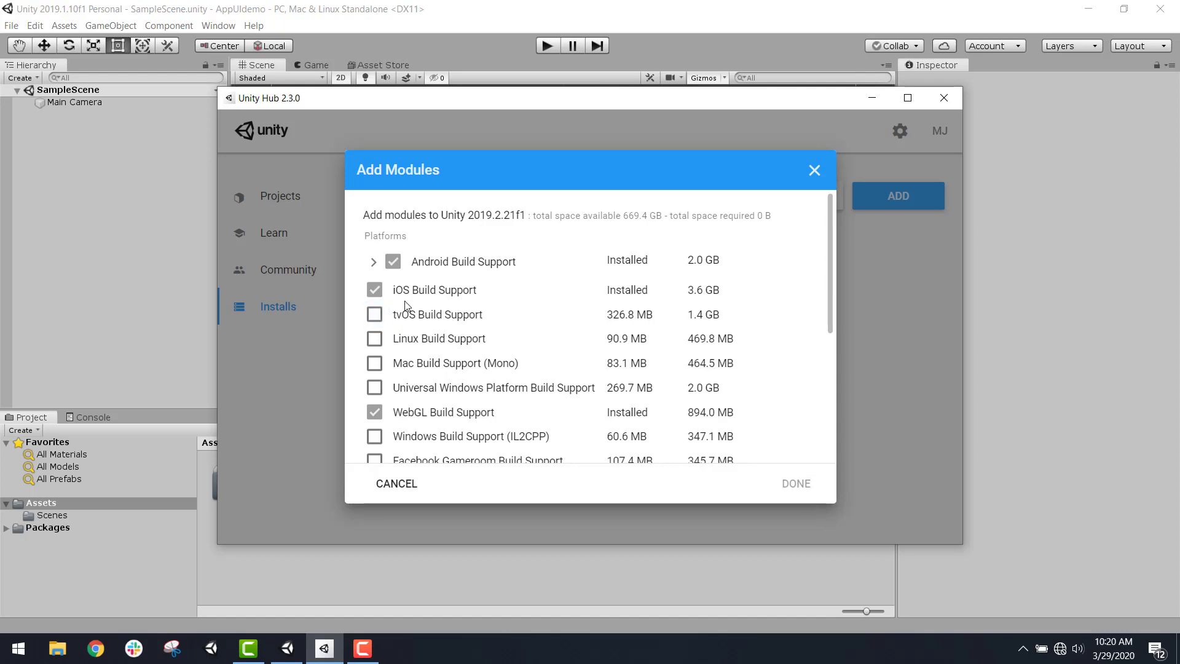
Examine the submodules under Android Build Support and the remaining platform modules
click(372, 264)
click(373, 264)
click(373, 266)
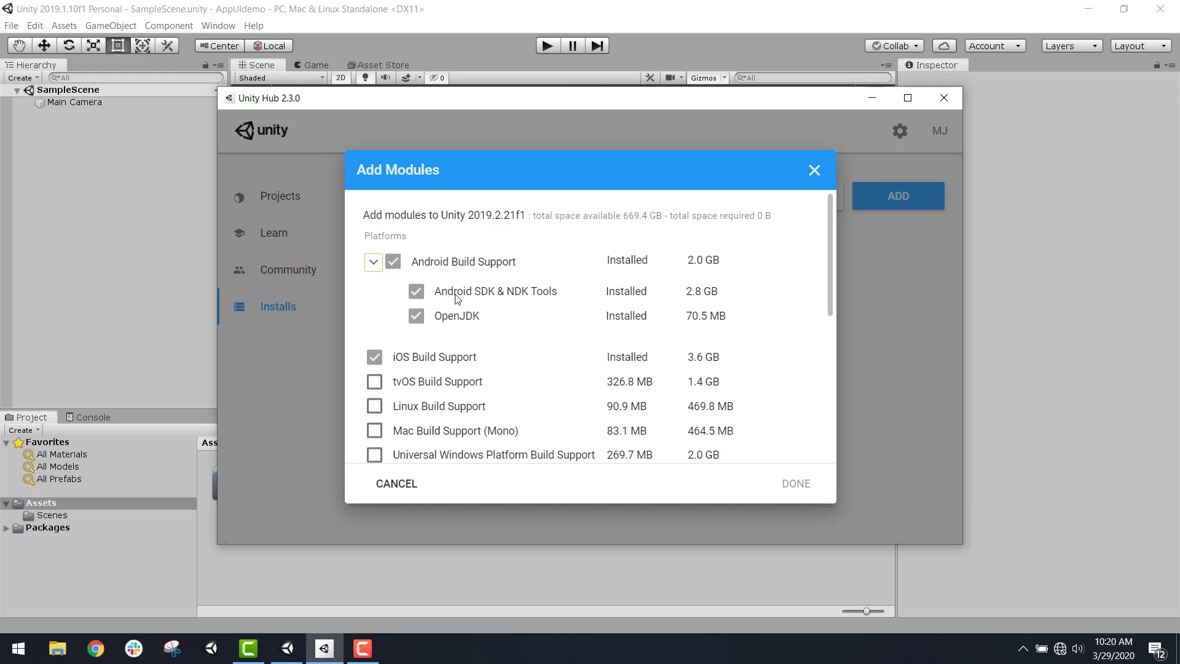
click(373, 262)
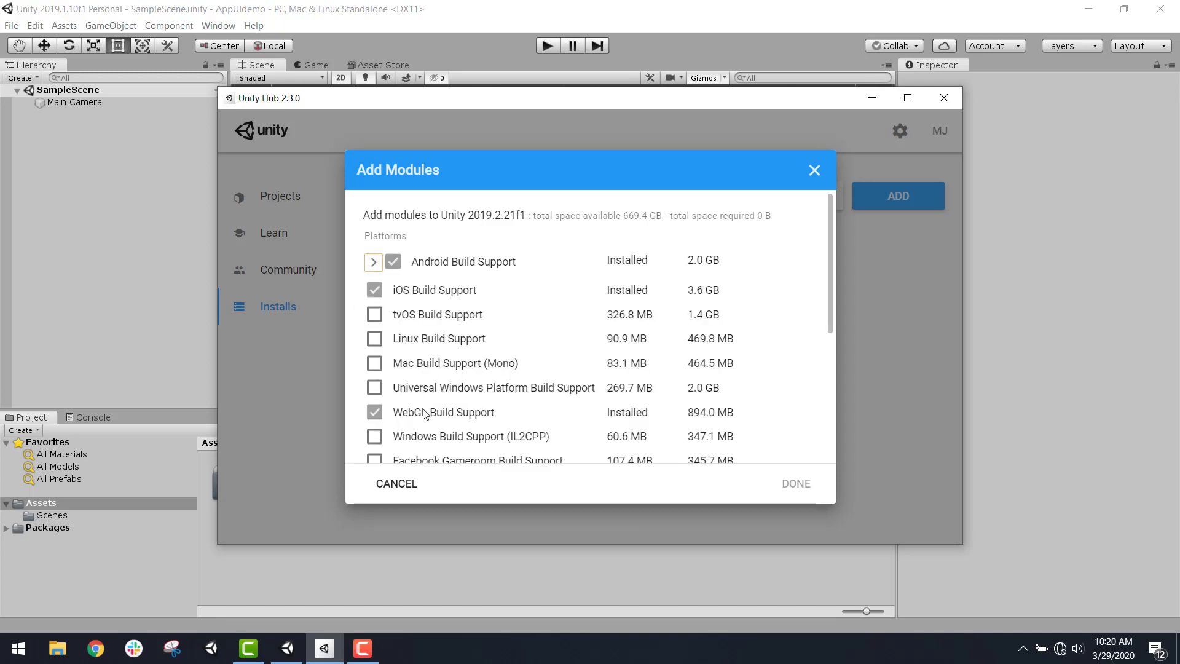
scroll(438, 401, down, 1)
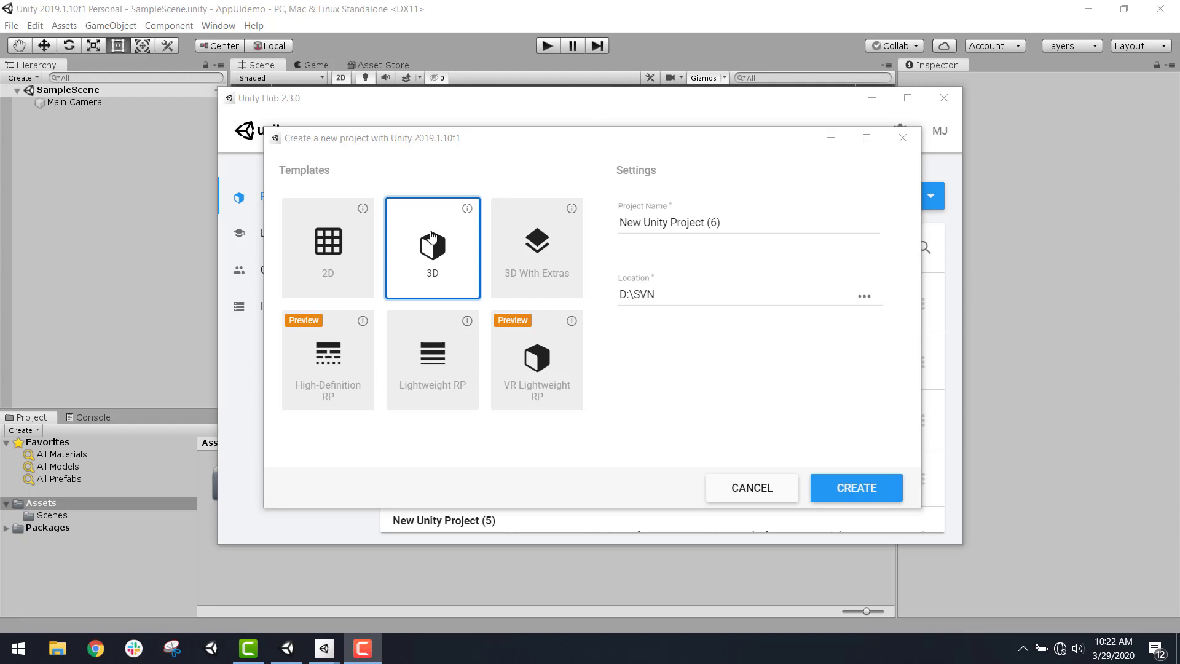
Choose the 2D template for the new project
click(350, 270)
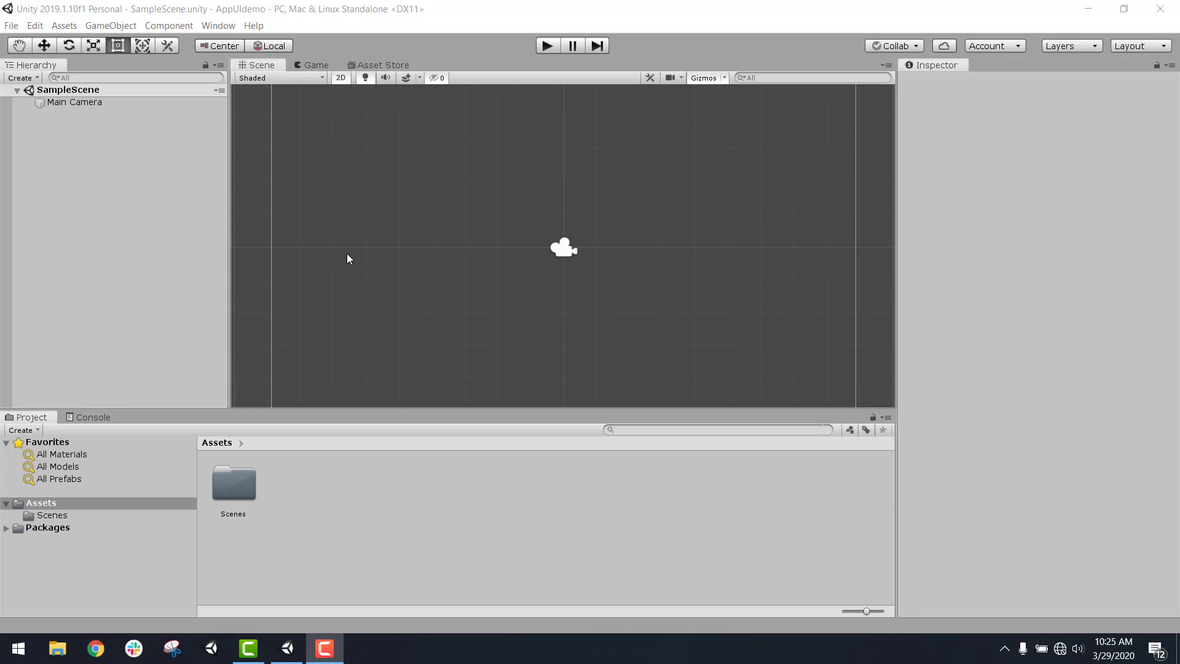
Add a UI Canvas to SampleScene
click(107, 27)
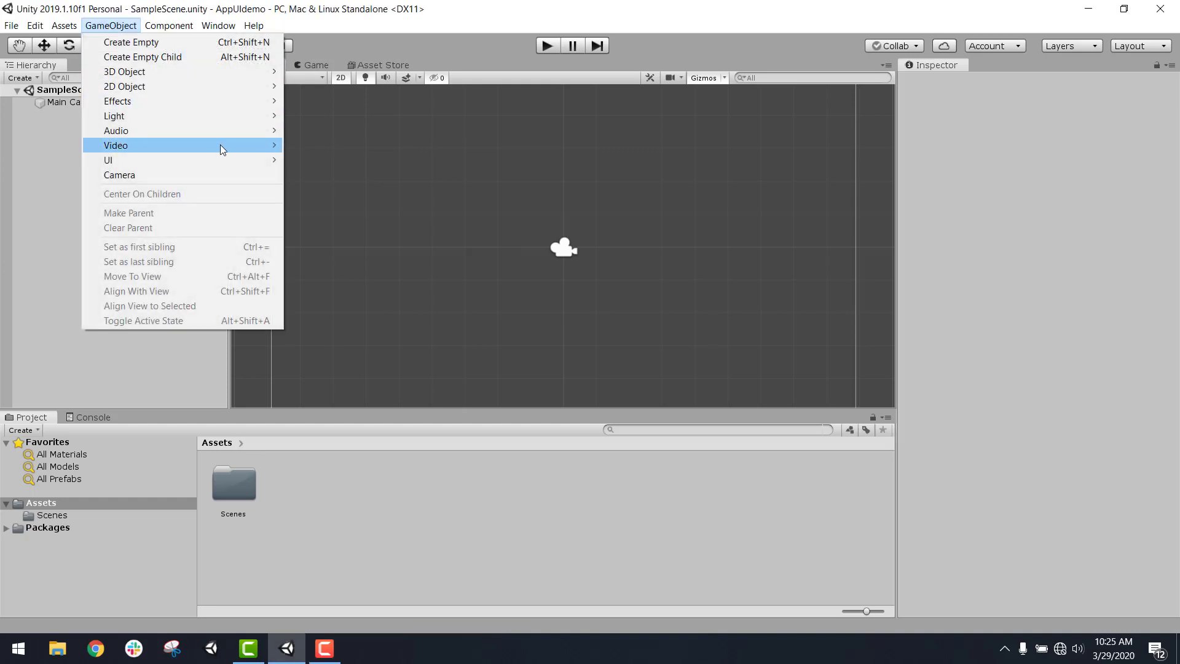
mouse_move(223, 148)
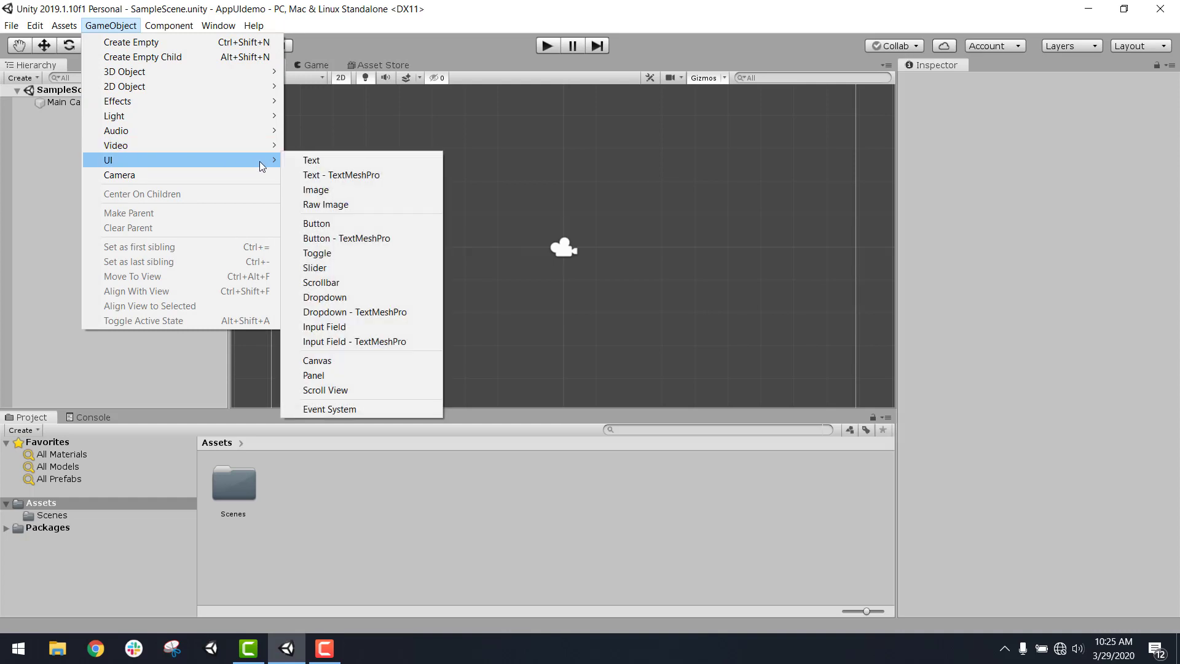
click(371, 362)
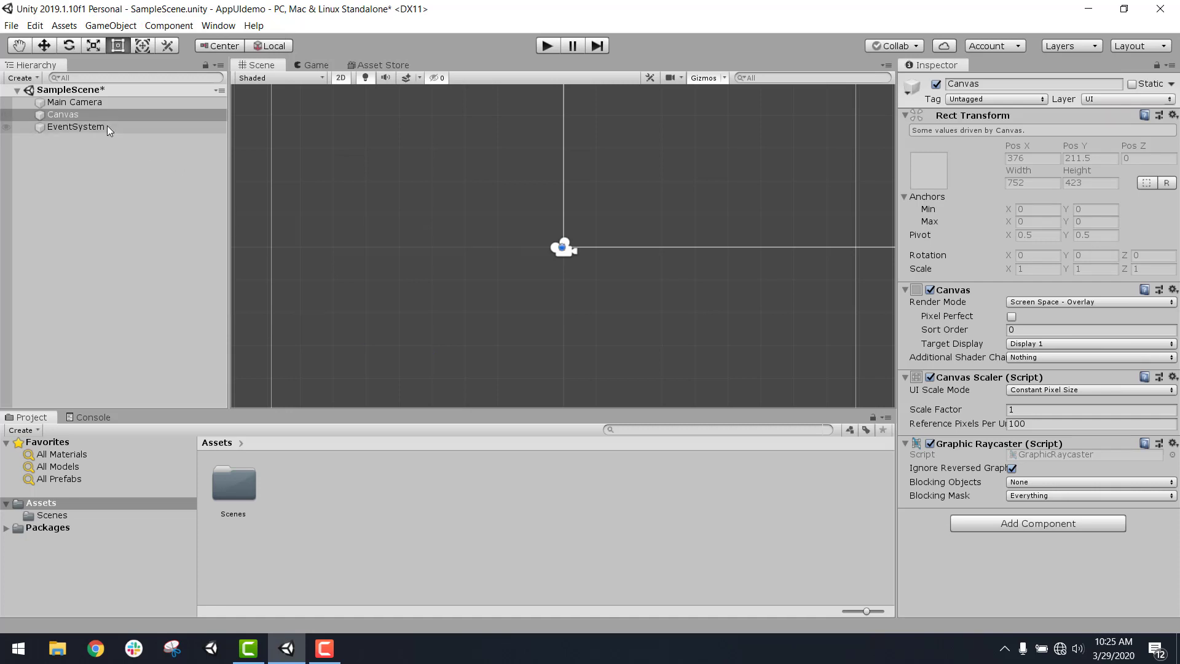
Inspect the components of the Canvas and EventSystem objects in turn
click(95, 116)
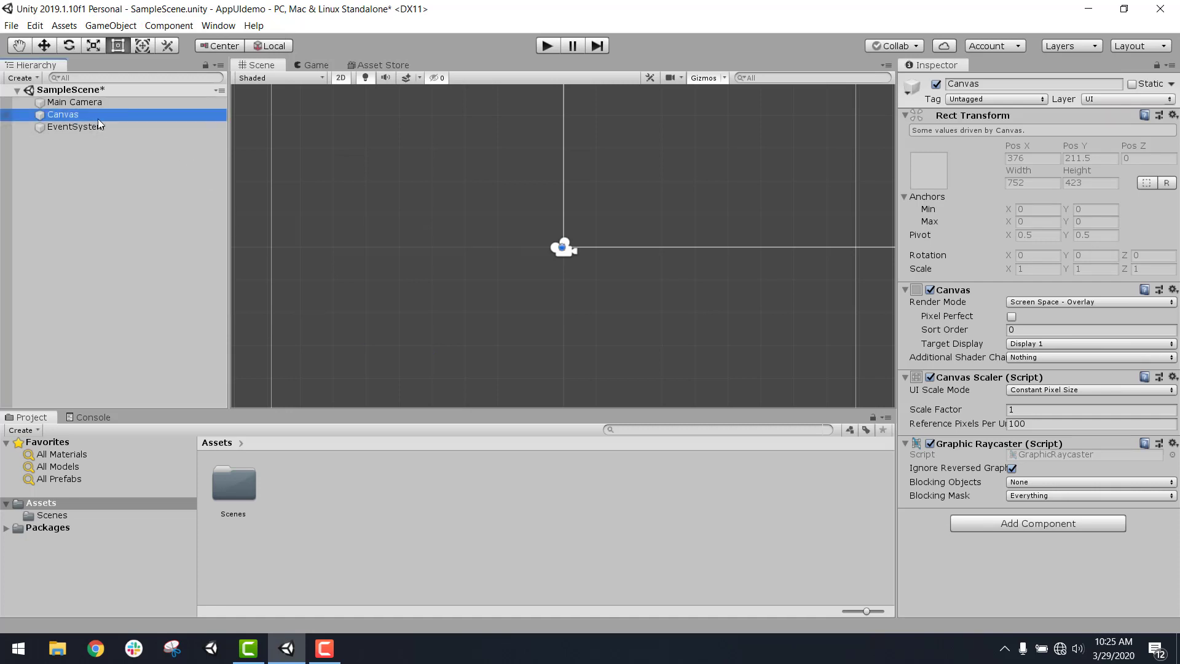
click(117, 127)
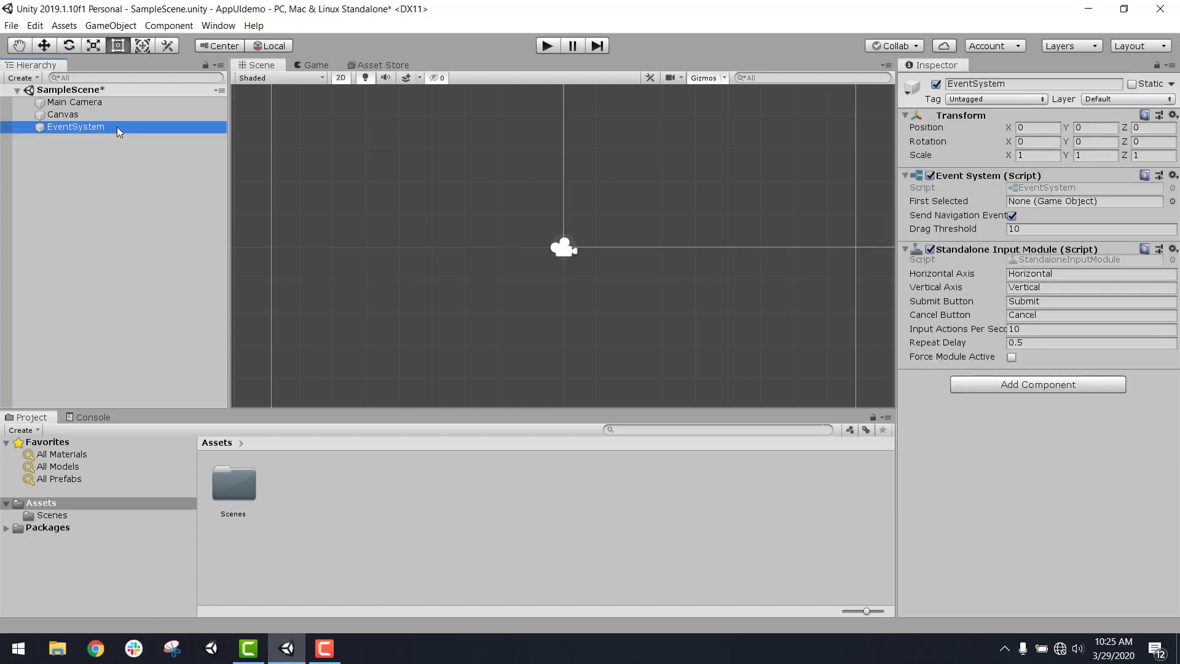
click(86, 117)
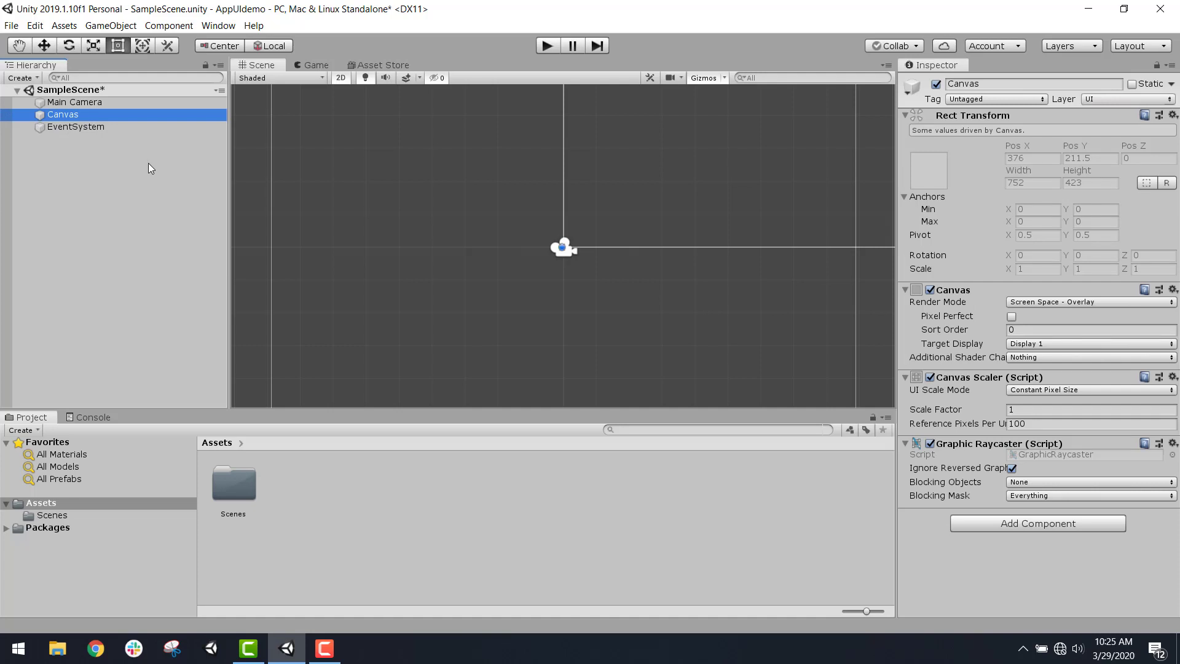
click(109, 128)
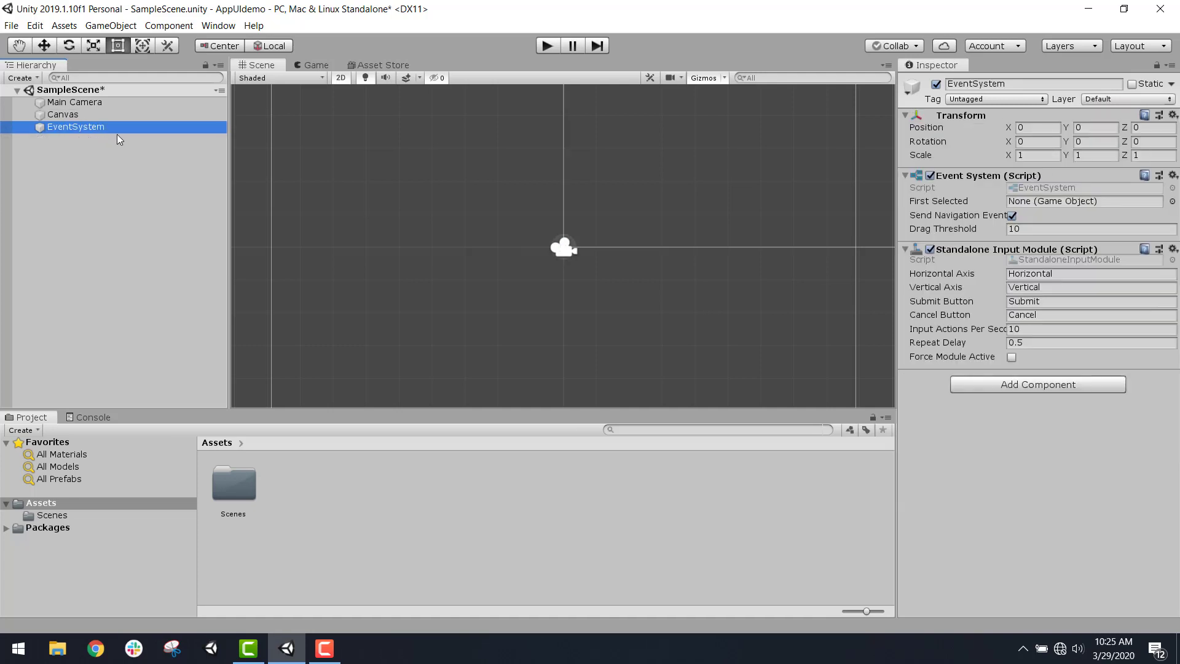
click(98, 115)
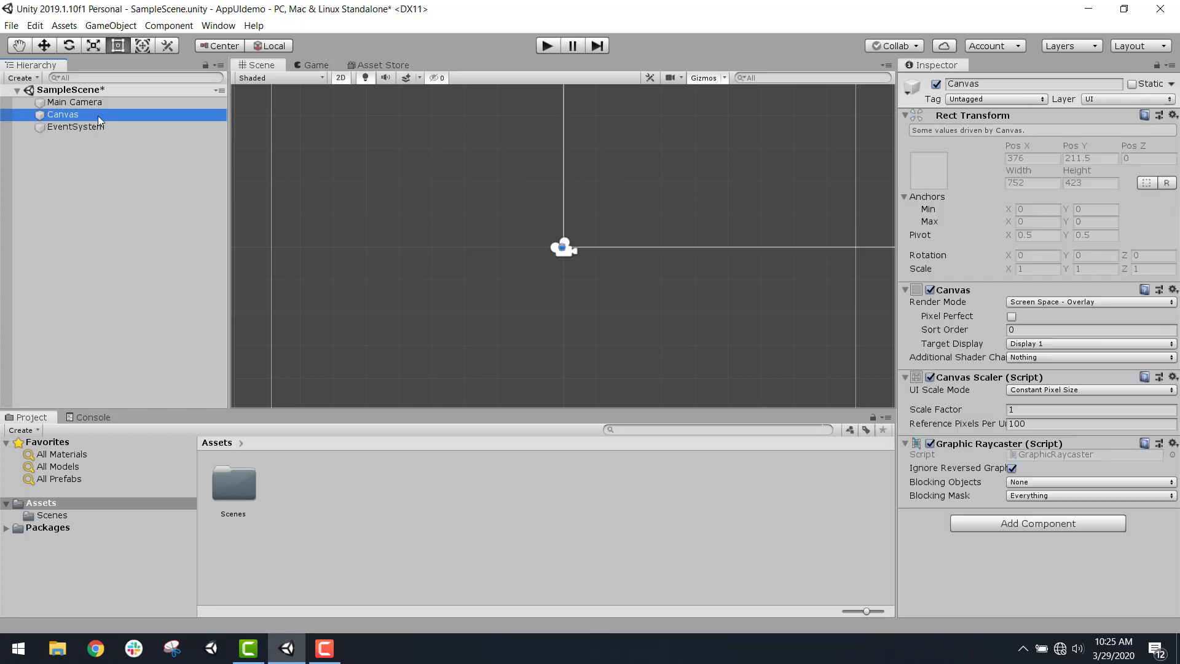
Frame the Canvas and the Main Camera in the Scene view to compare their bounds
double_click(130, 113)
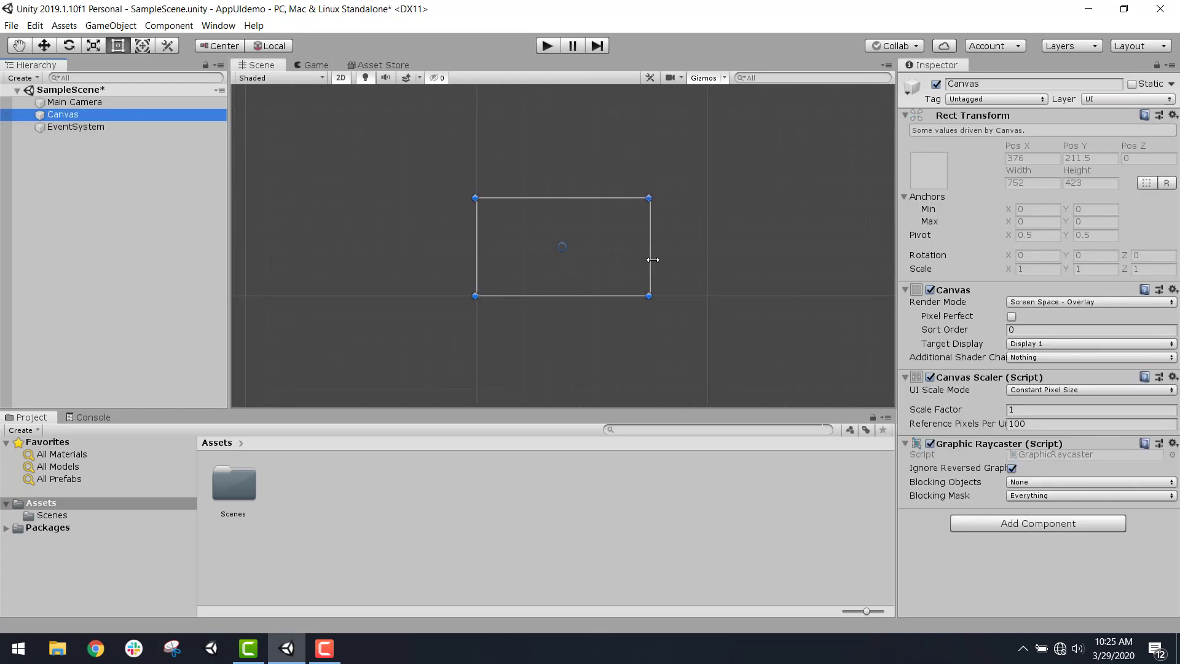
scroll(637, 256, up, 2)
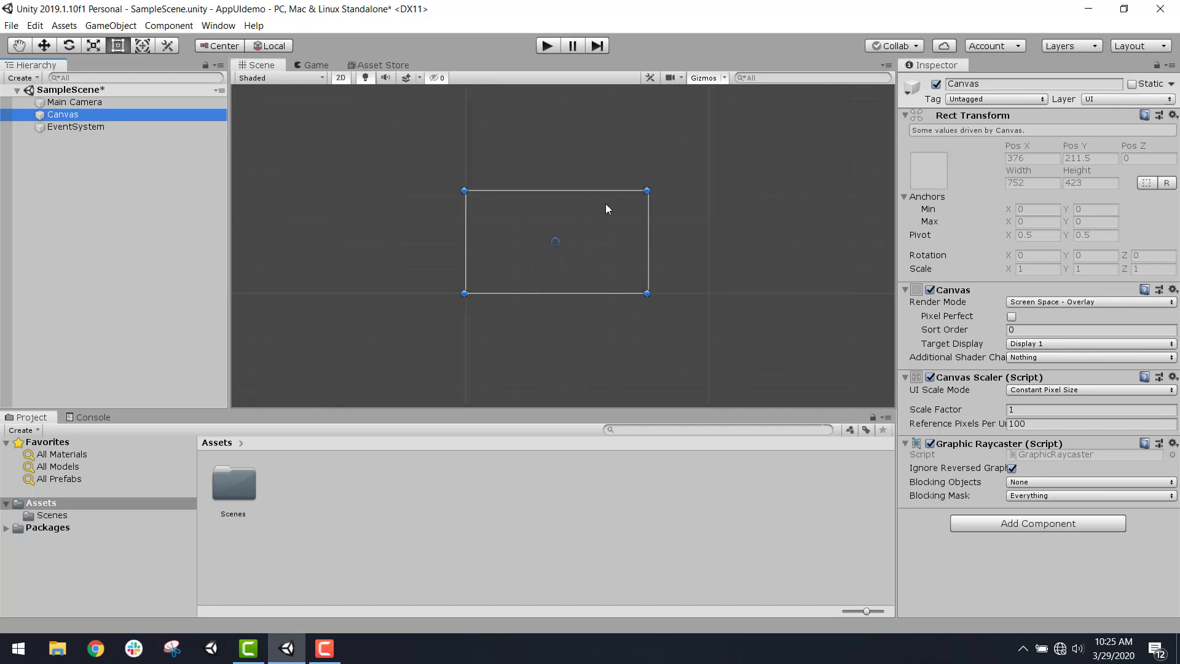
scroll(606, 204, up, 3)
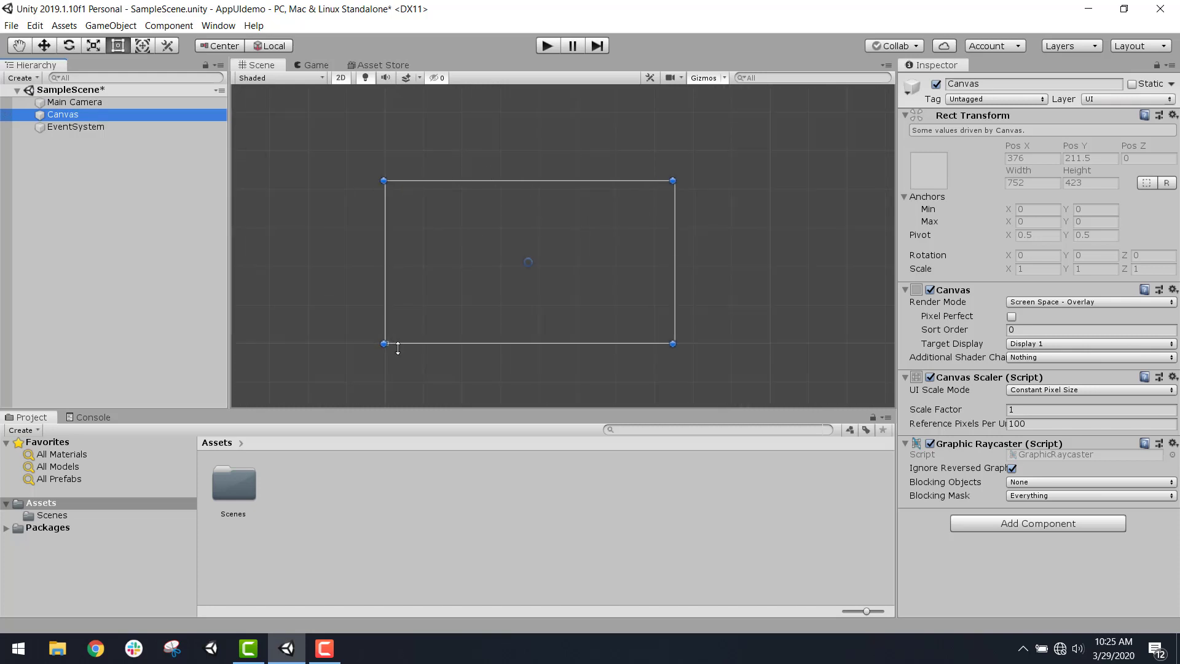
scroll(421, 234, up, 2)
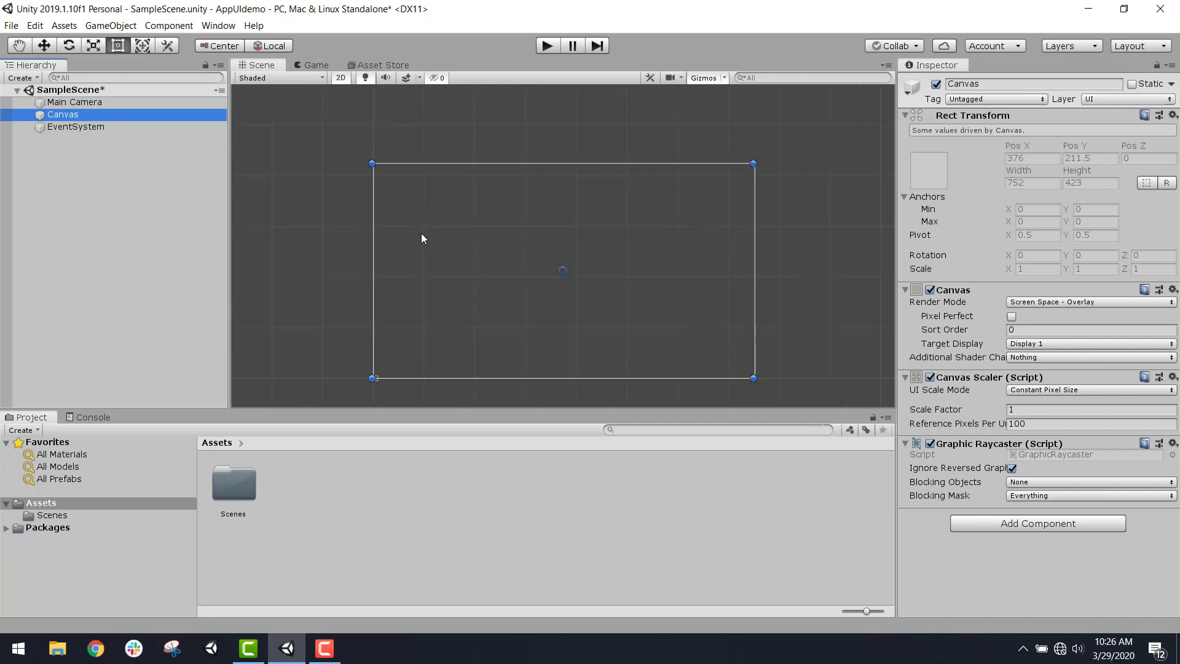
click(114, 103)
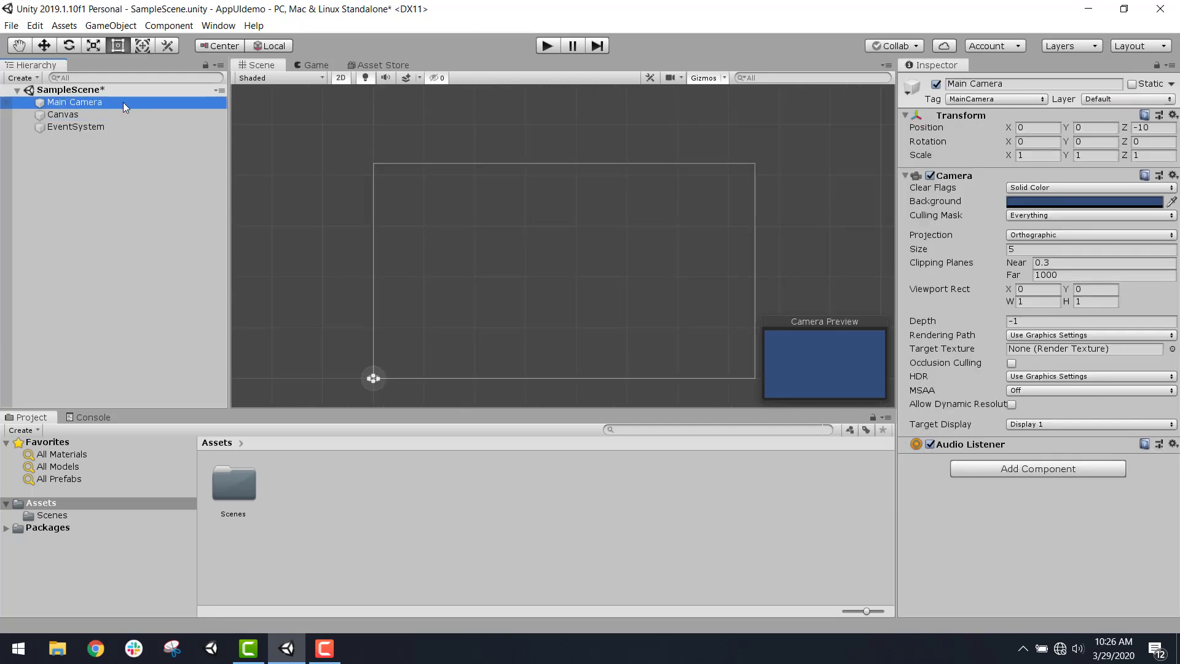
double_click(122, 102)
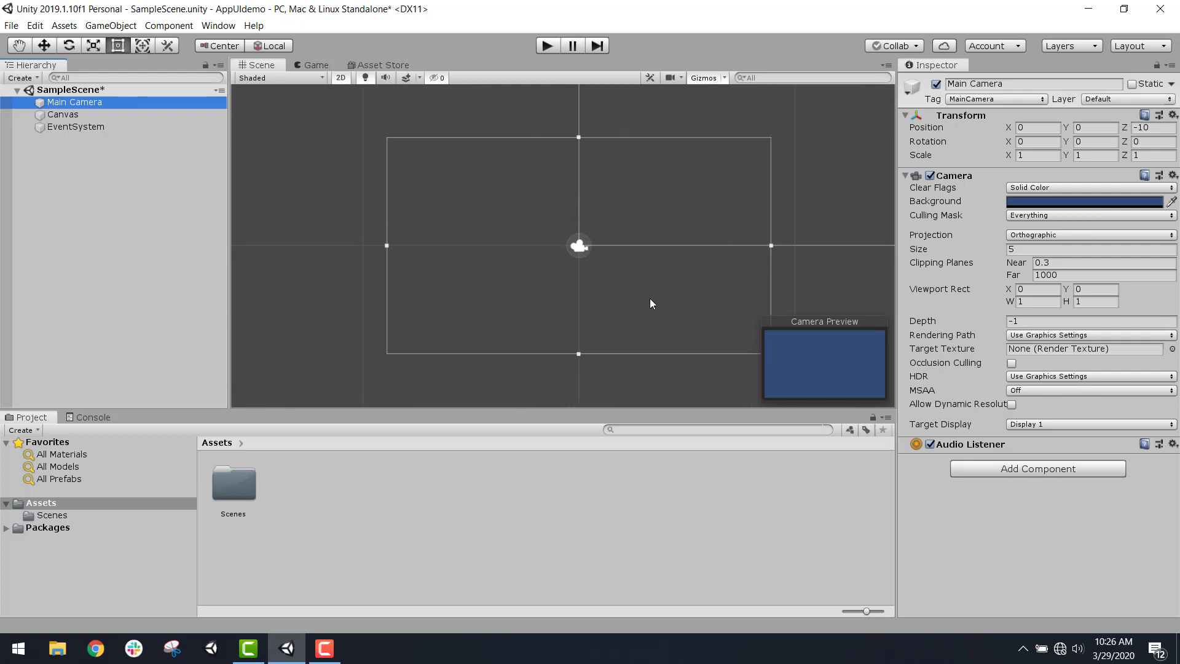
double_click(92, 116)
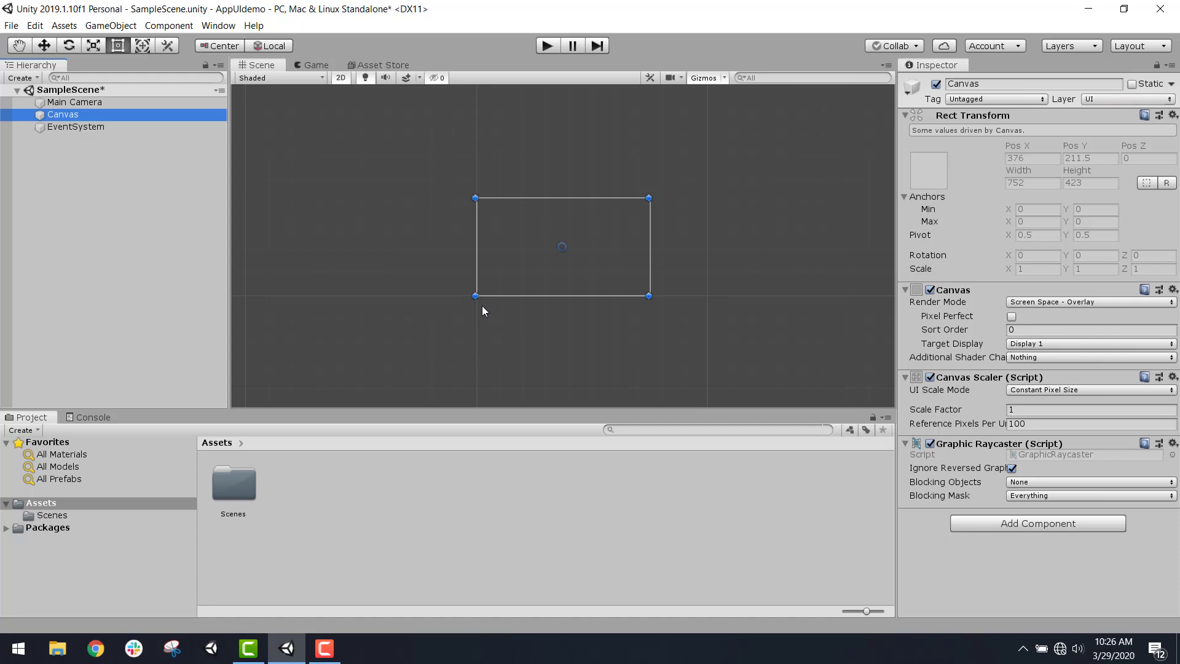
scroll(617, 289, up, 2)
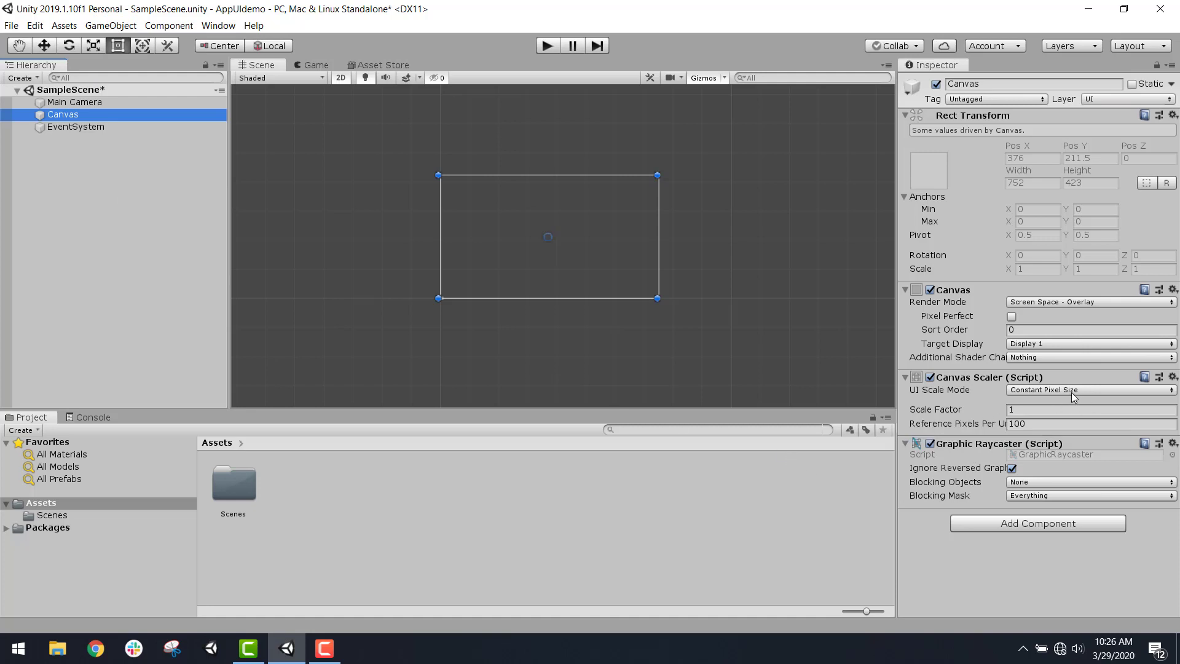
Set the Canvas Scaler's UI Scale Mode to Scale With Screen Size
click(961, 389)
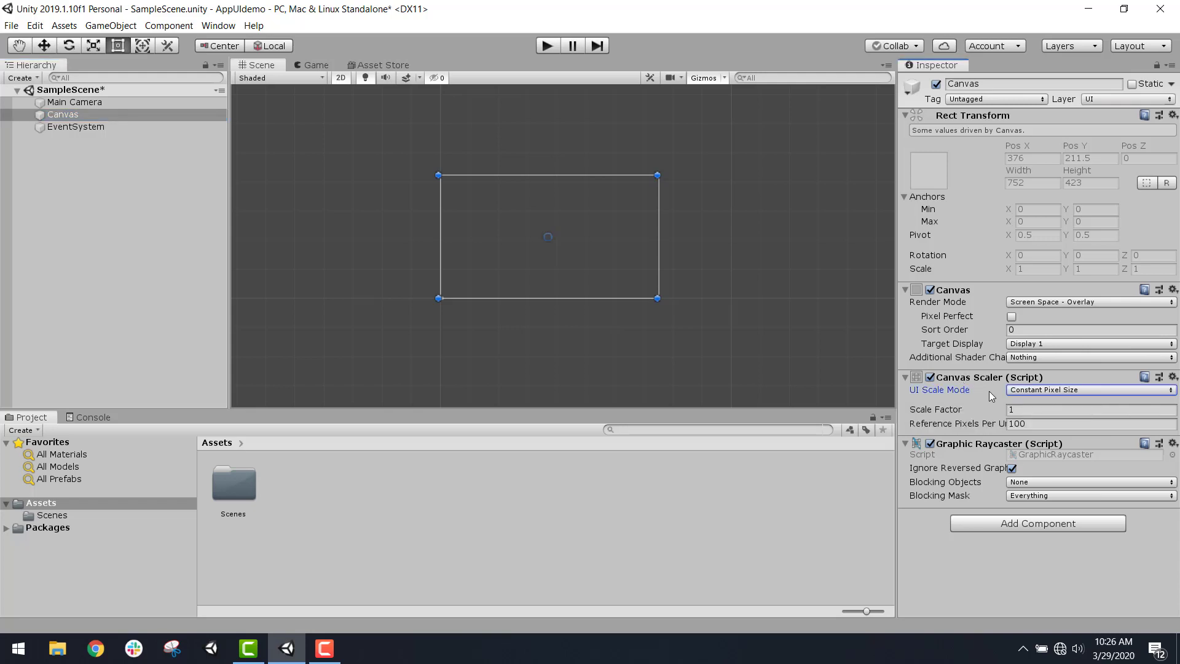
click(1048, 390)
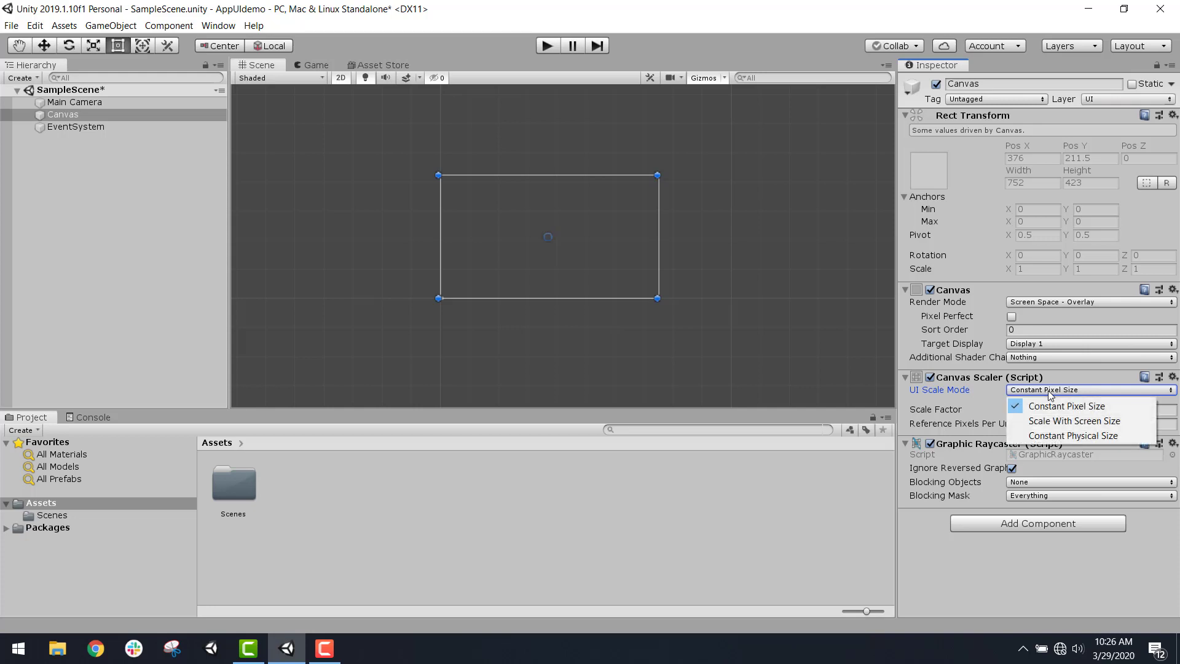
click(1075, 422)
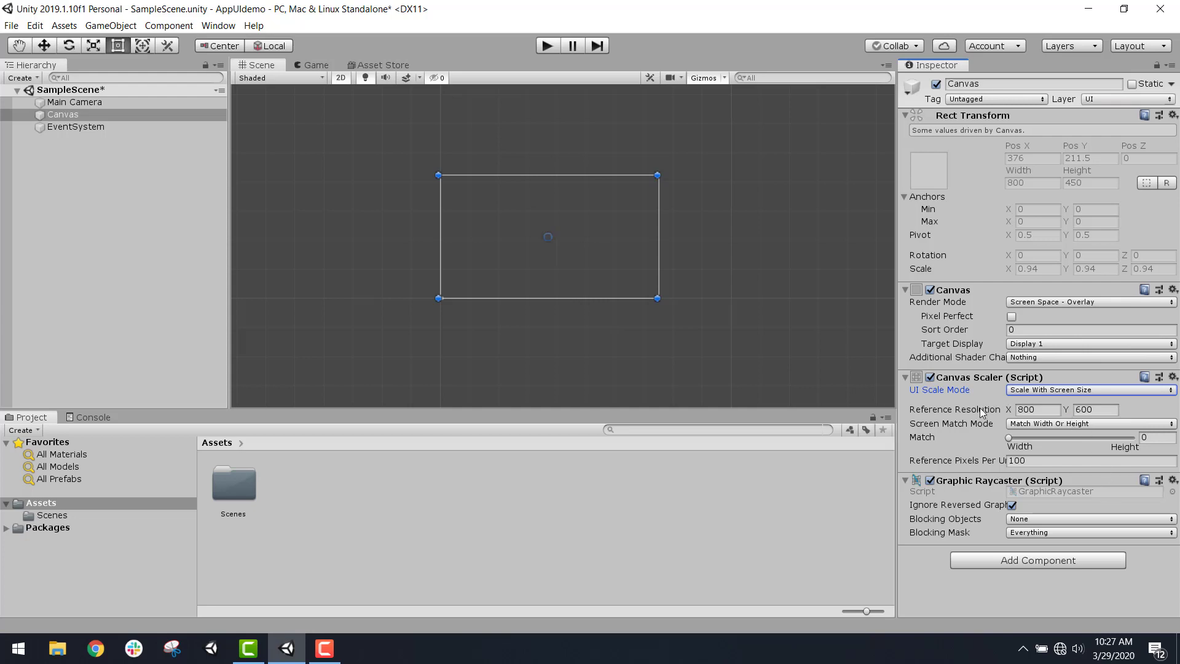
Set the Canvas Scaler's Reference Resolution to X 1920 and Y 1080
click(1032, 410)
click(1039, 409)
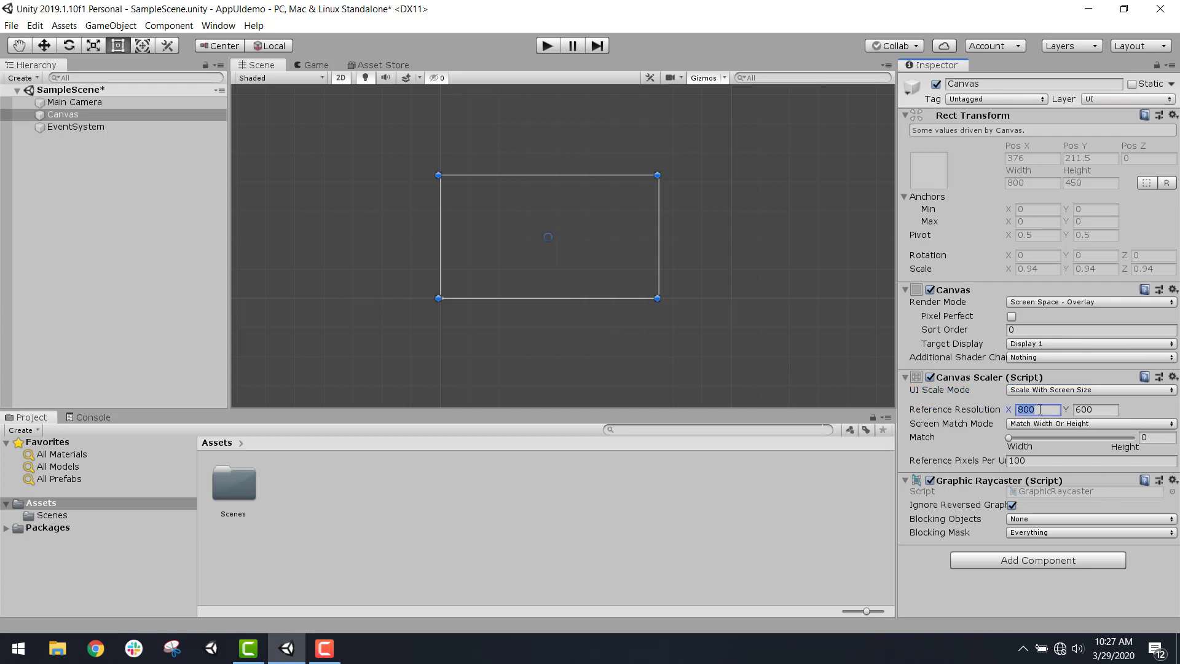
click(1100, 409)
key(Return)
click(1054, 407)
text(1)
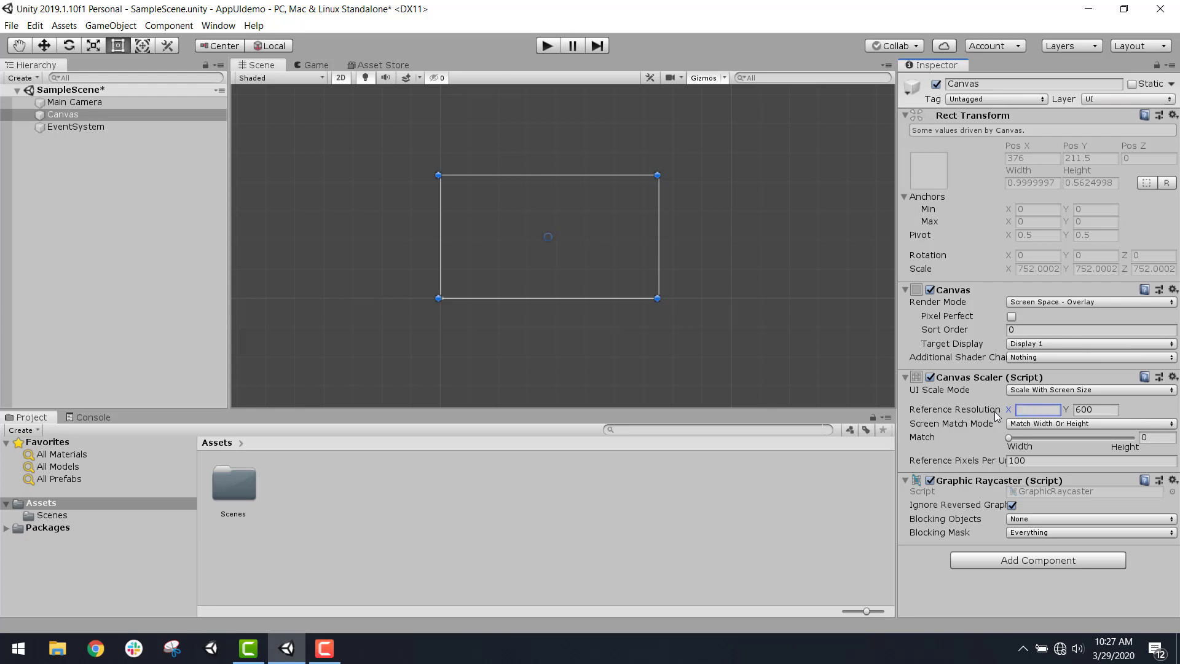
text(920)
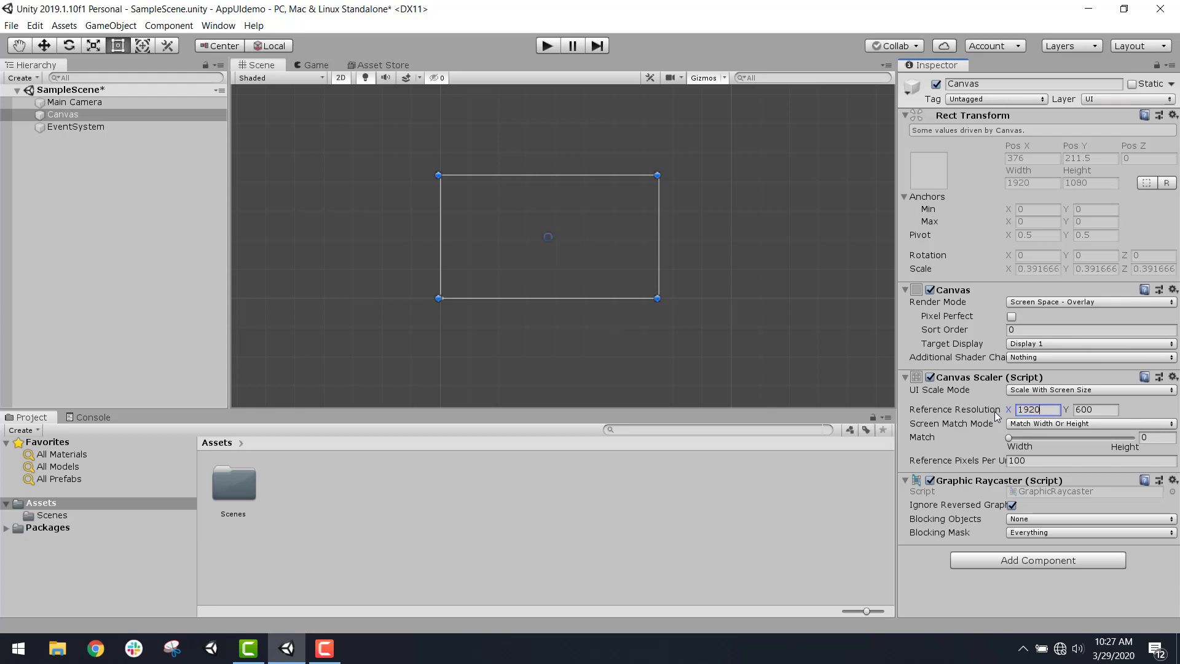
click(1107, 409)
Start a new custom size preset for the Game view and set its type to Aspect Ratio
click(316, 65)
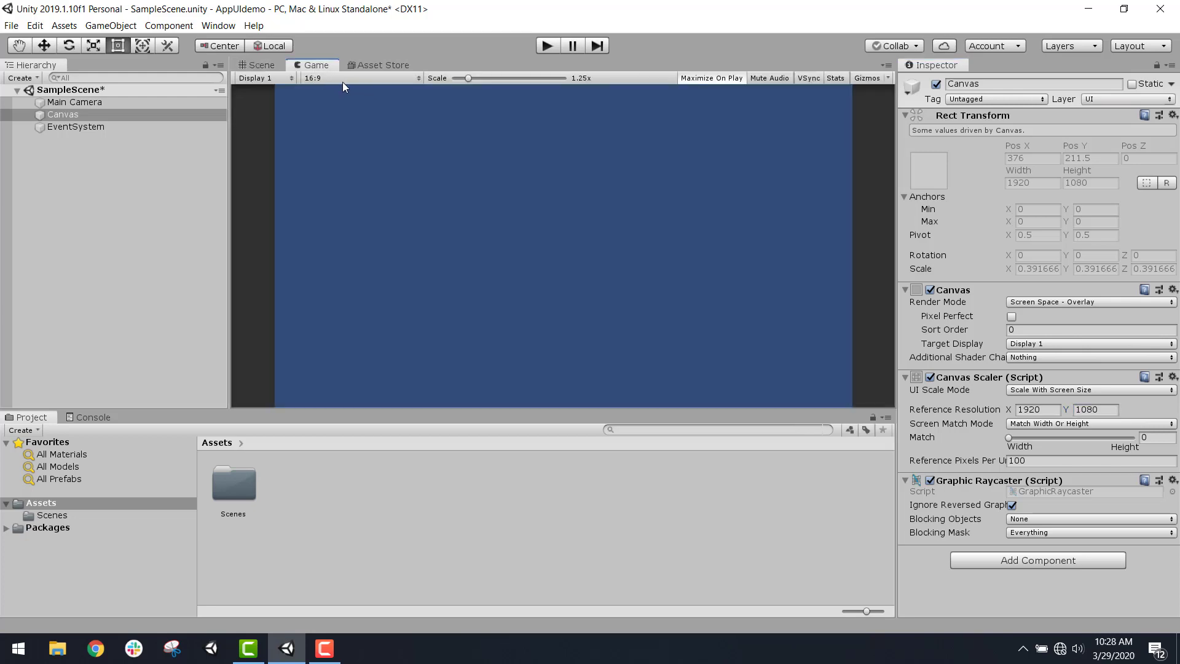
click(327, 78)
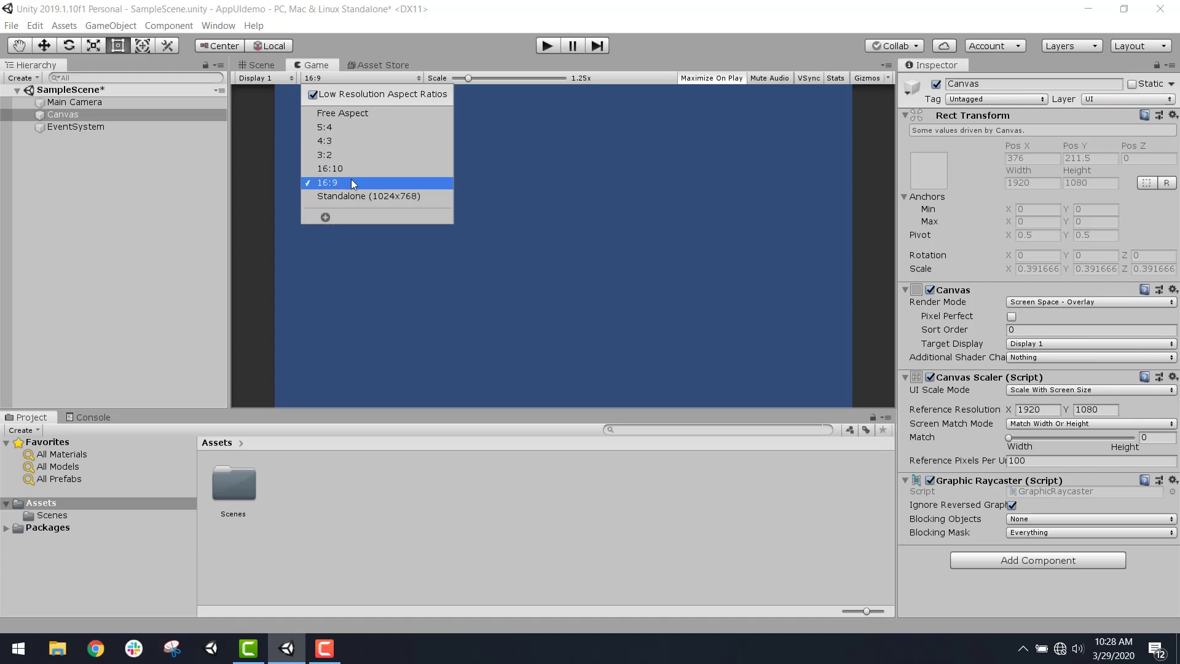
click(325, 218)
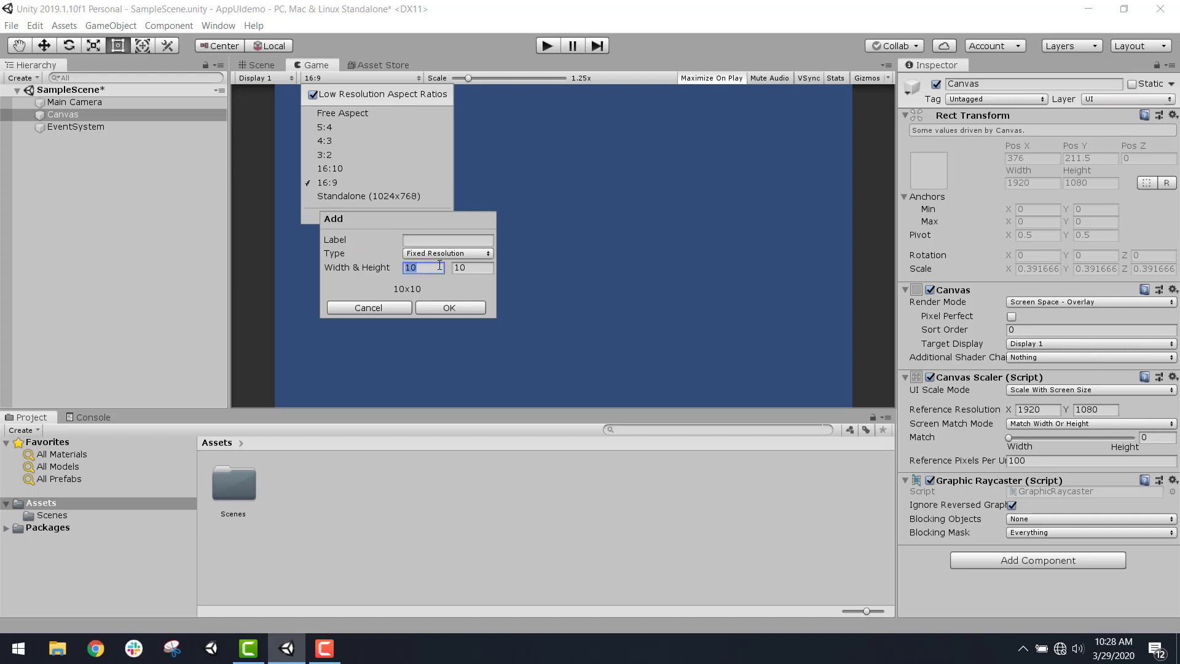
click(481, 267)
click(425, 268)
text(9)
click(480, 253)
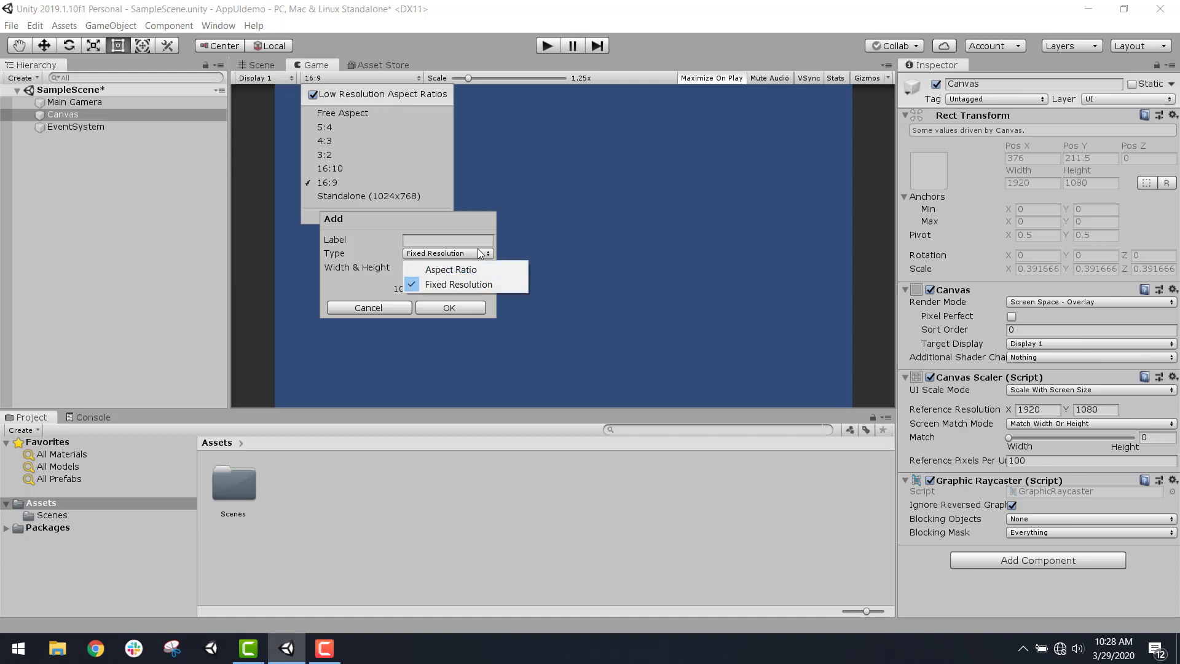
click(450, 270)
Set the custom aspect ratio's width to 9 and height to 16 and add it as the Game view size
click(428, 267)
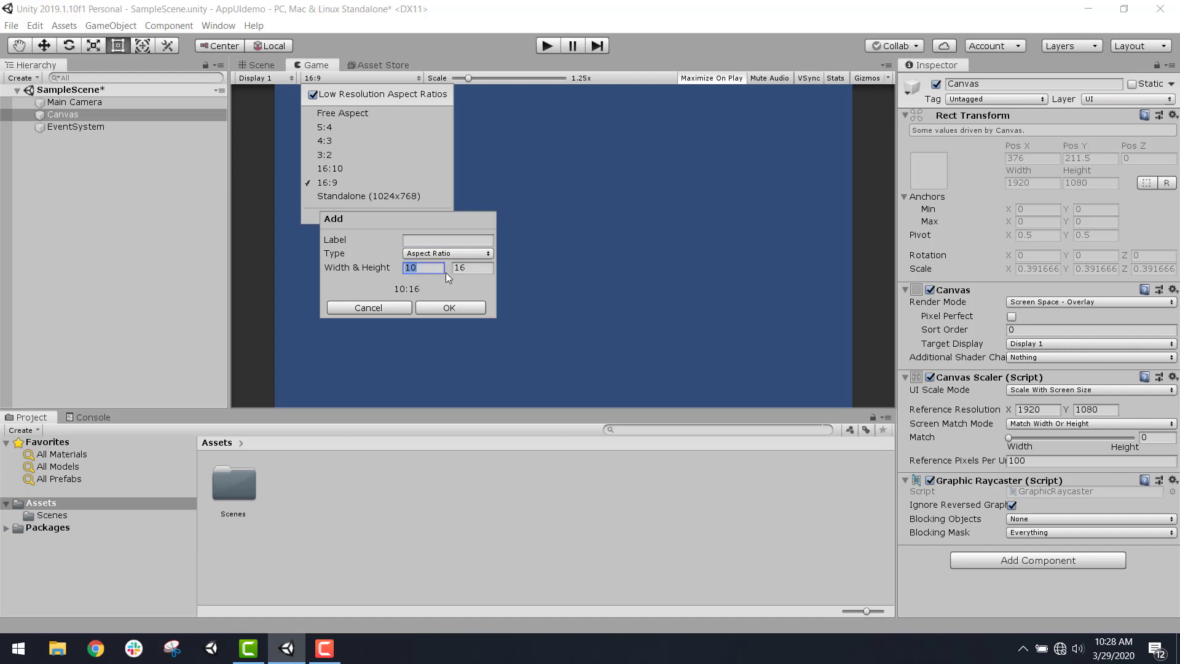
text(9)
click(474, 269)
click(418, 269)
click(478, 267)
click(438, 308)
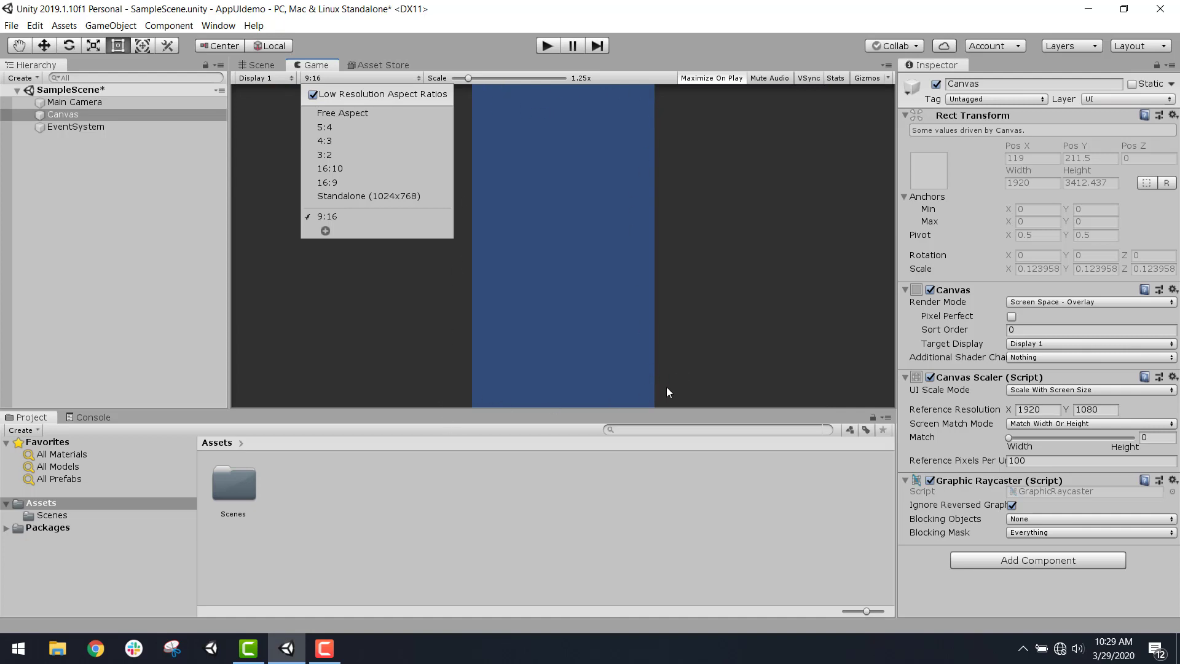
click(423, 43)
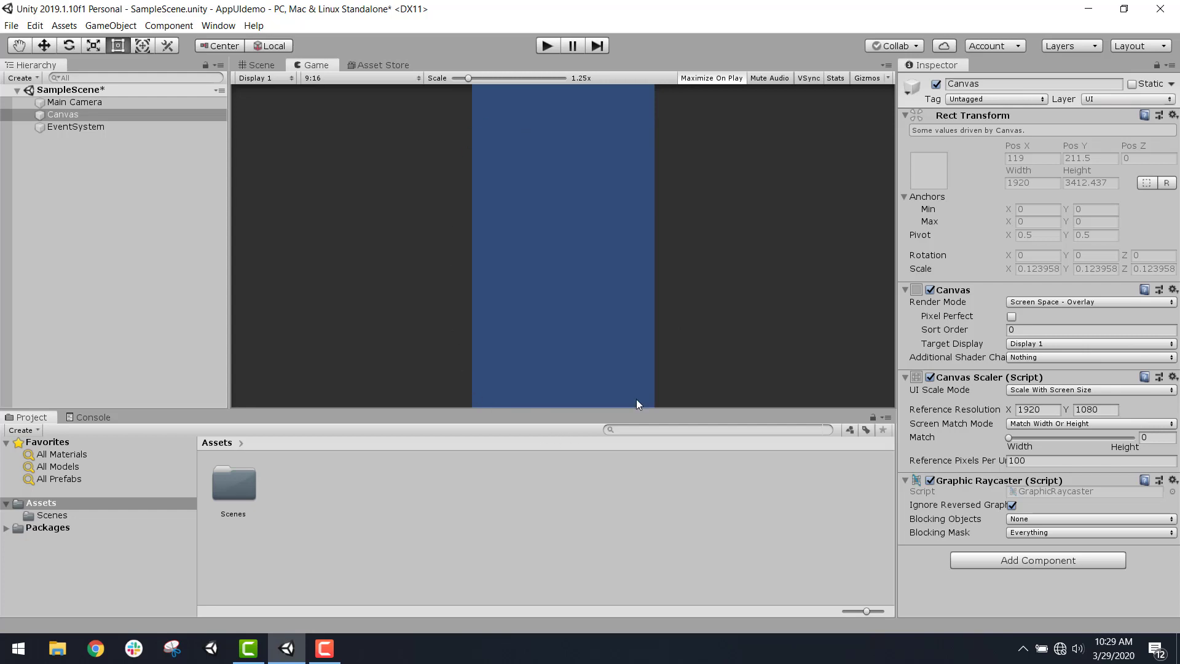
Set the Canvas Scaler's Reference Resolution to X 1080 and Y 1920, and its Match value to 0.5
click(254, 65)
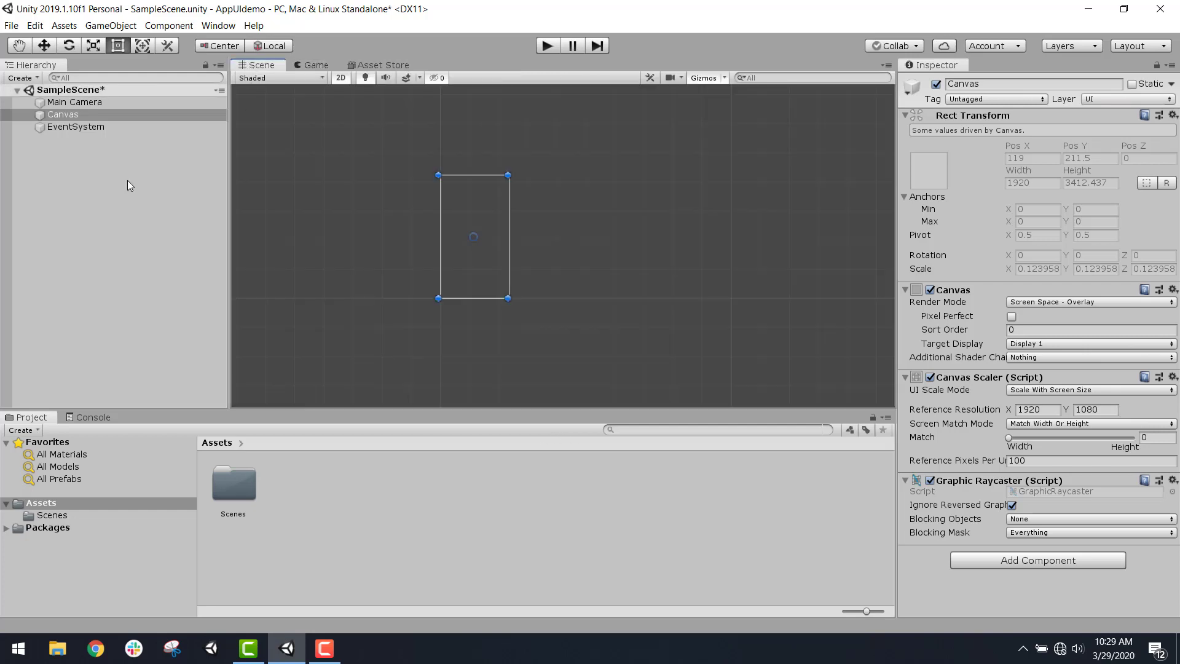
click(92, 114)
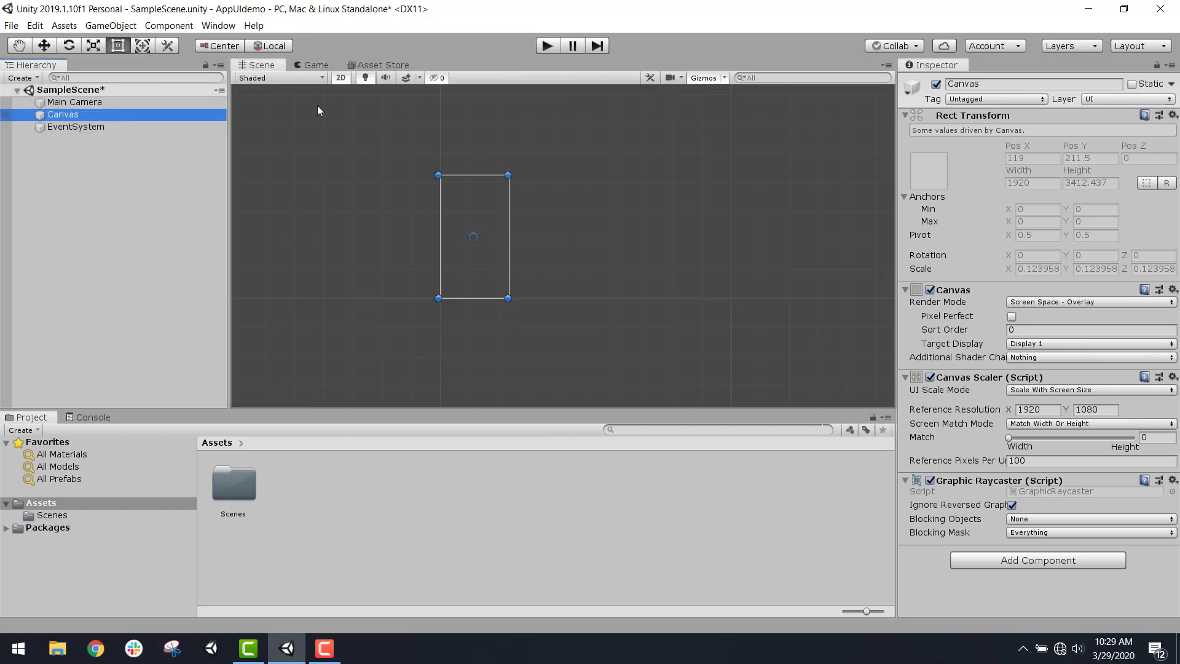
click(1051, 410)
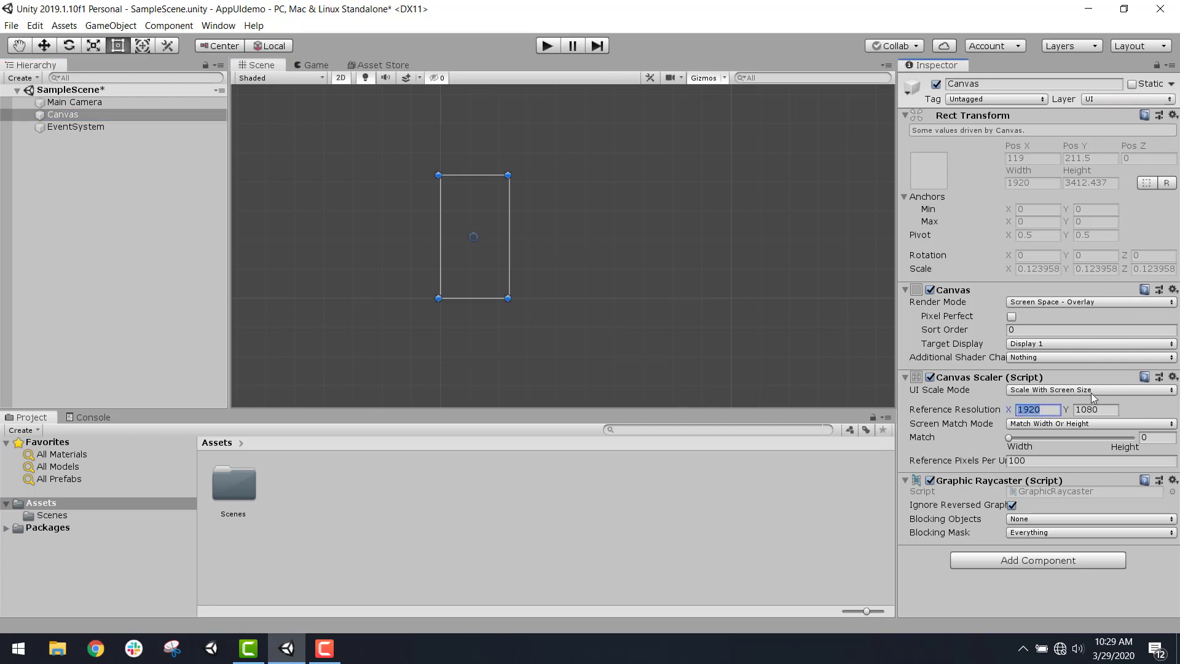
text(1080)
click(1099, 410)
text(18)
key(BackSpace)
text(920)
mouse_move(1081, 437)
mouse_down()
mouse_move(1121, 440)
mouse_move(1063, 452)
mouse_move(1074, 445)
mouse_up()
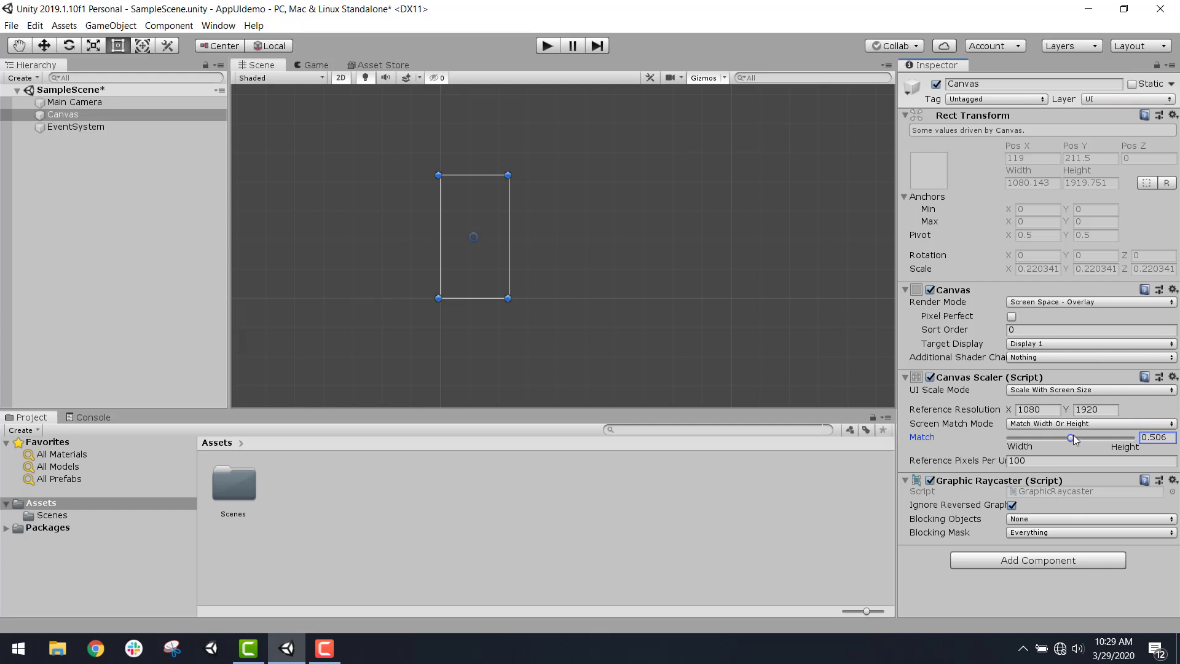
drag(1073, 434, 1070, 437)
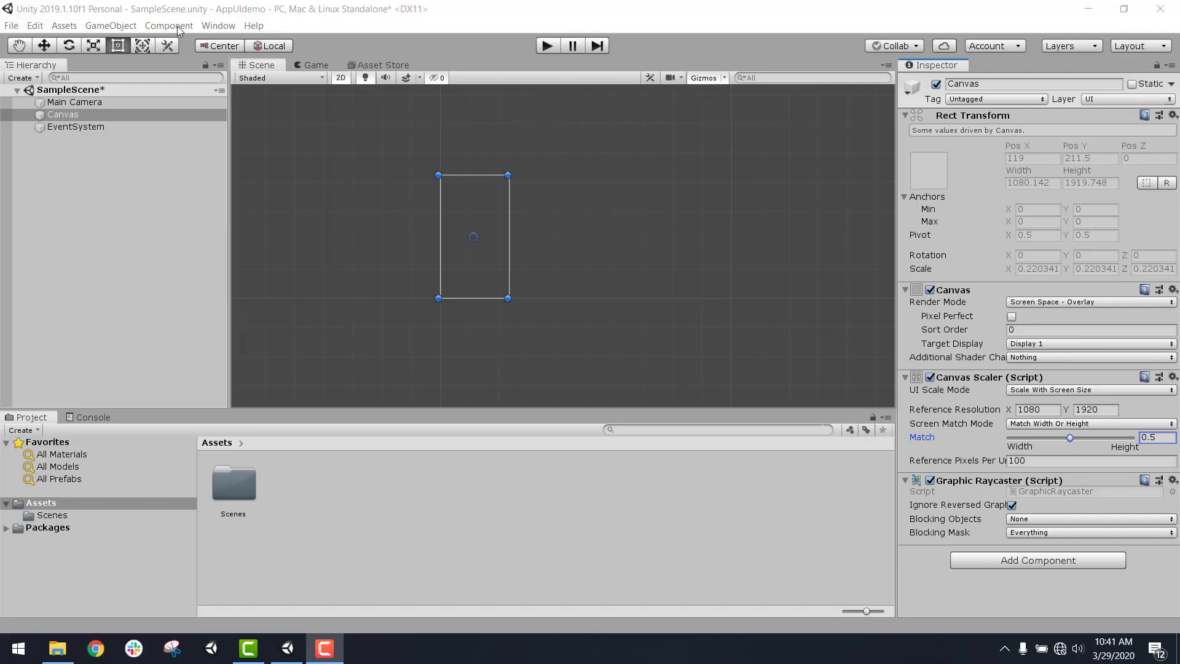
Add a UI Text object to the Canvas
click(128, 27)
click(128, 27)
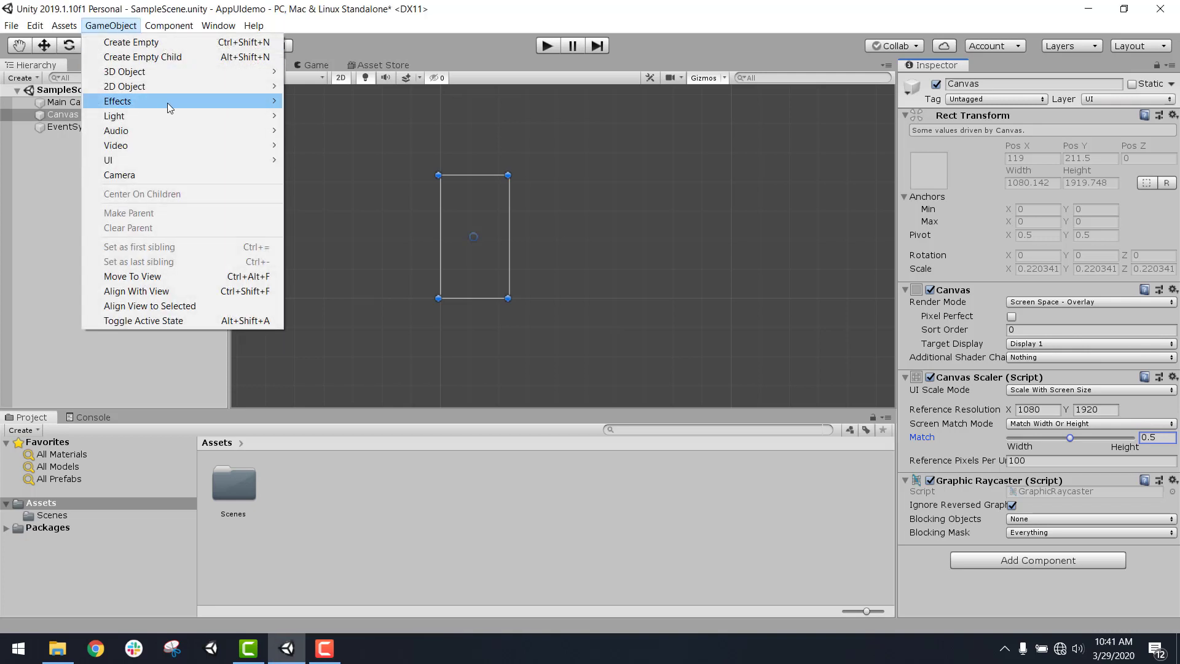
mouse_move(216, 161)
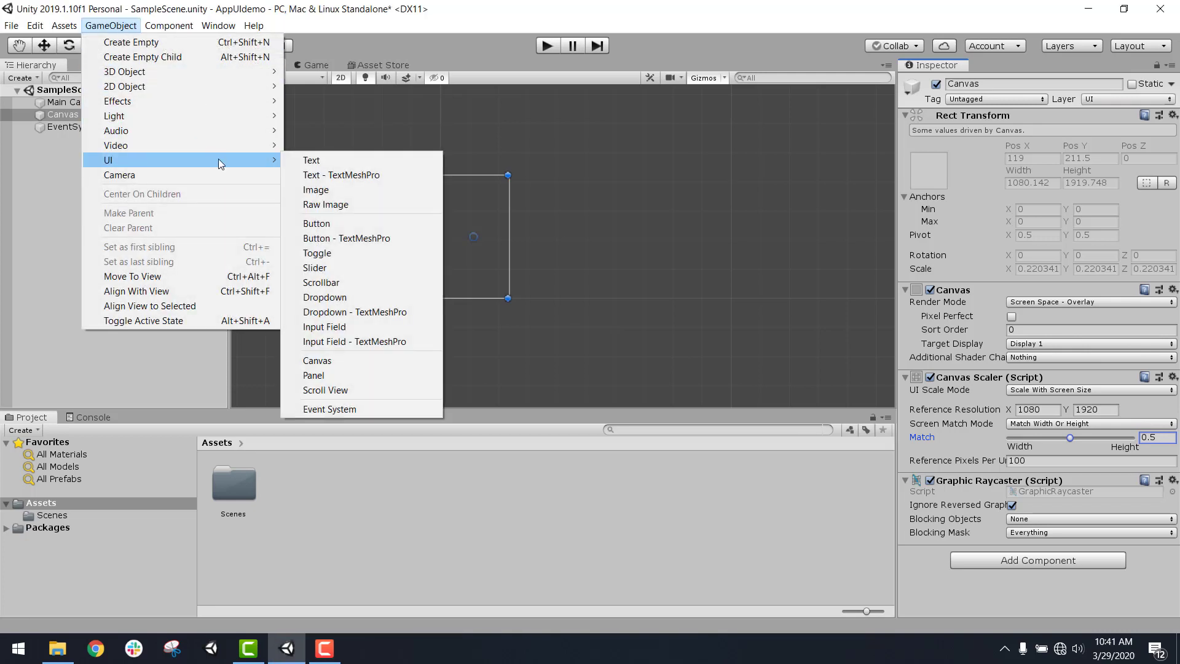
click(309, 161)
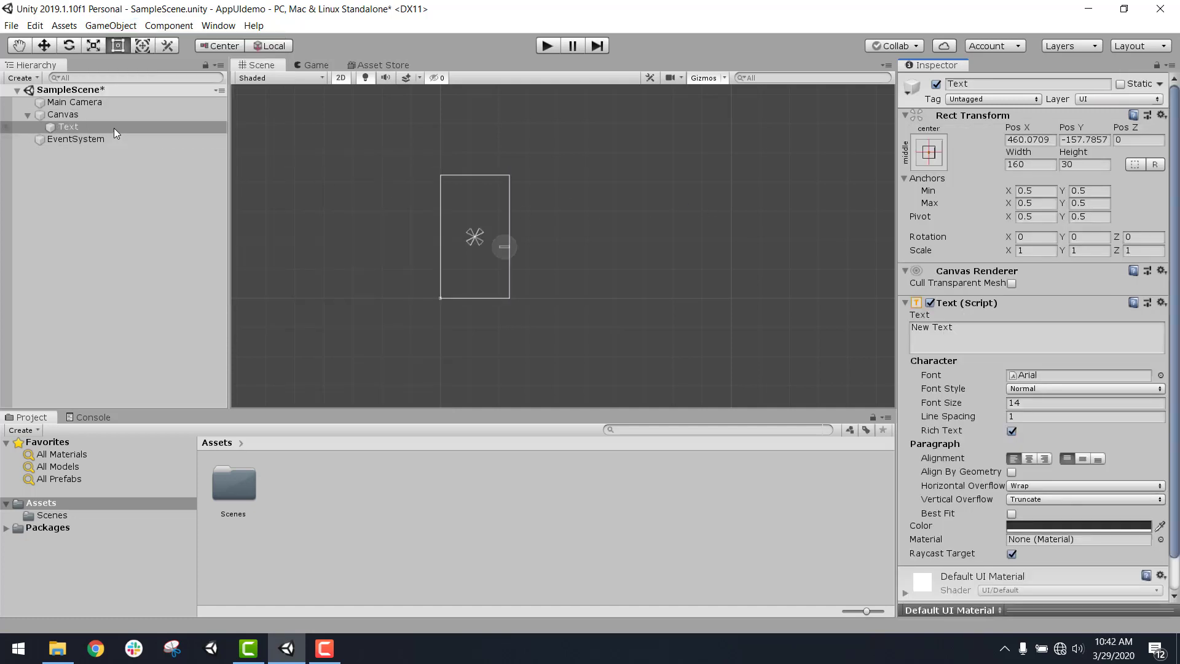
Frame the new Text object in the Scene view and check how it appears in the Game view
double_click(113, 128)
scroll(513, 216, up, 4)
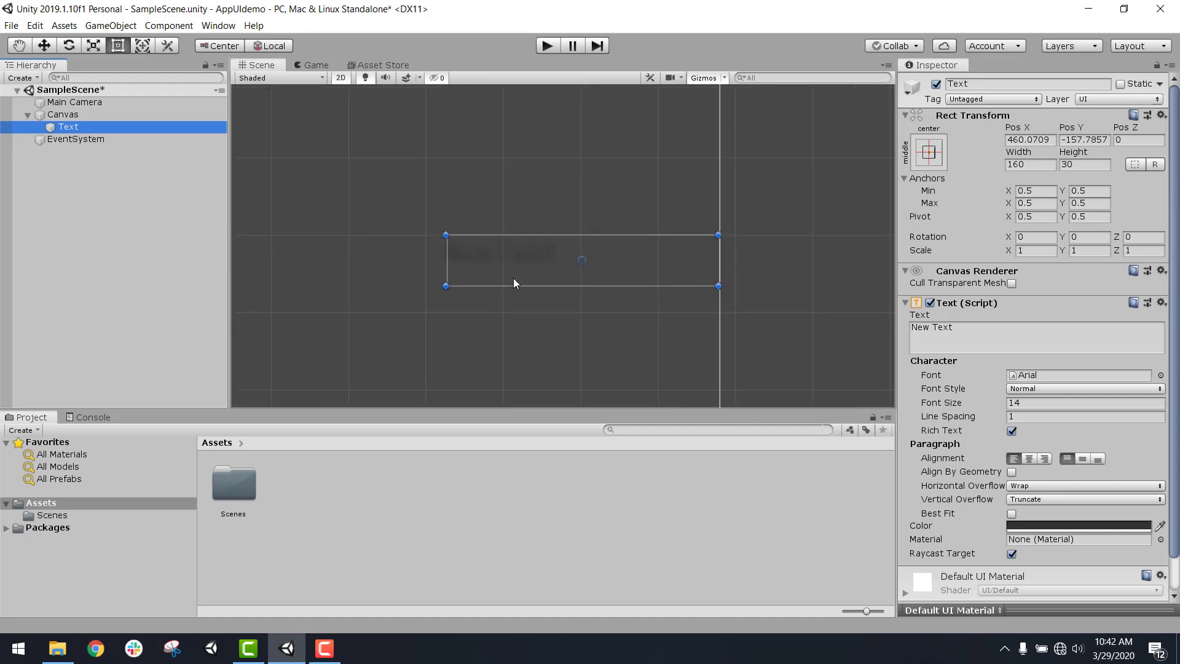
click(315, 67)
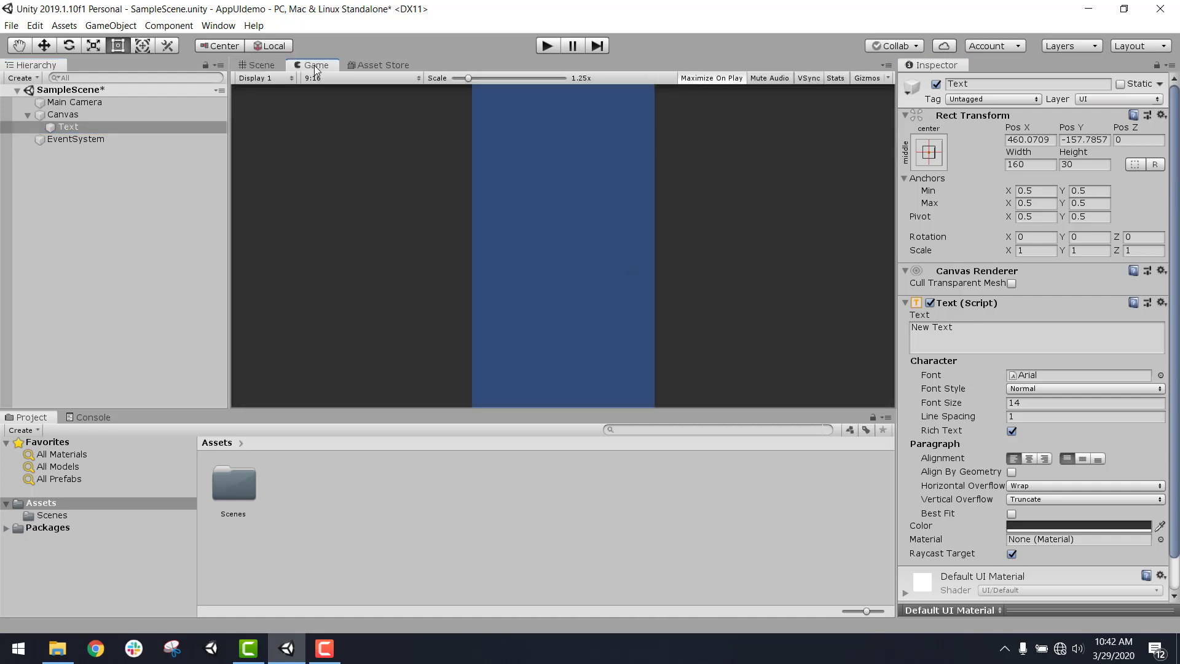
scroll(634, 276, down, 2)
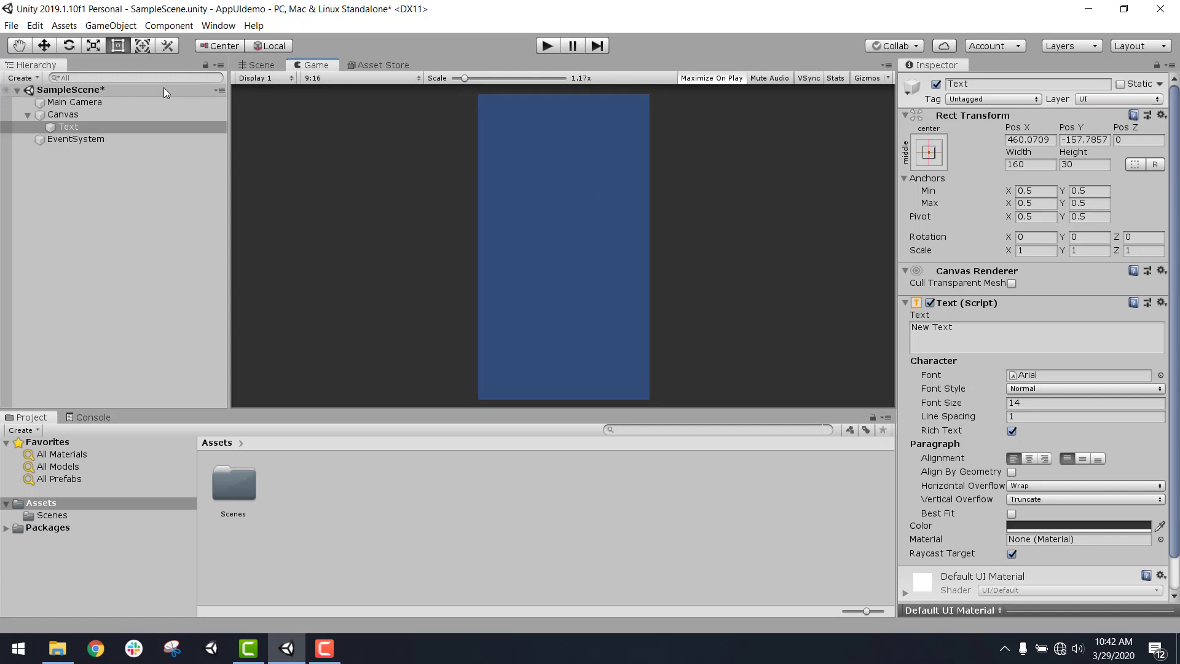
click(272, 67)
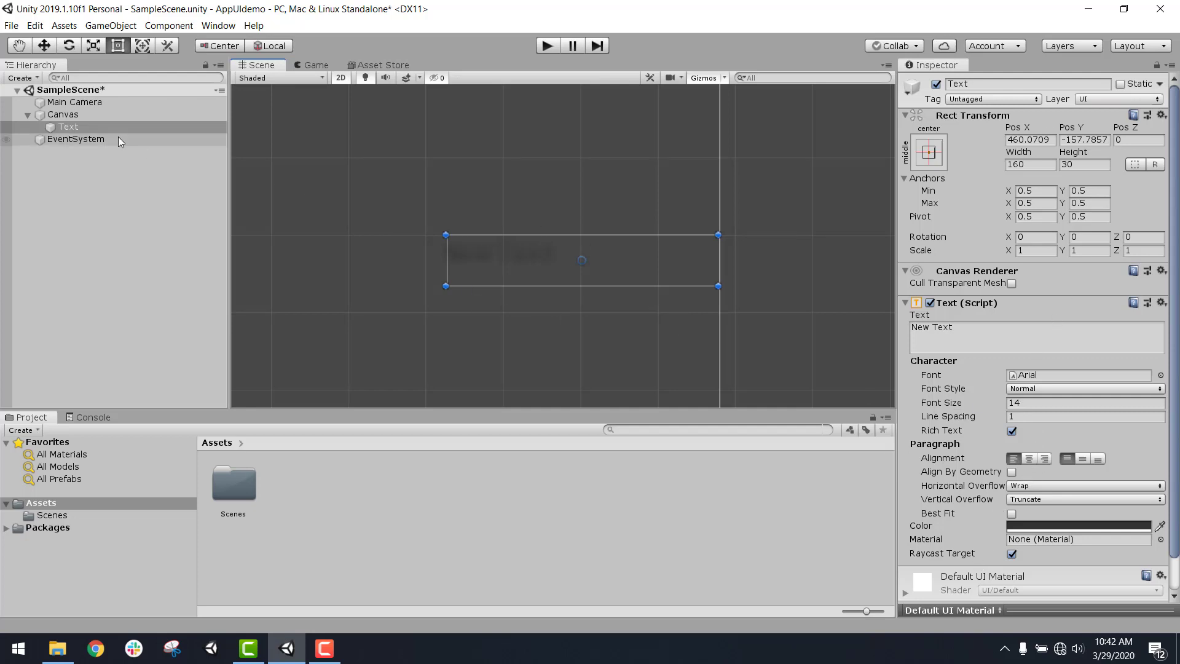
Reduce the Canvas Scaler's Reference Resolution to X 108 and Y 192
click(112, 114)
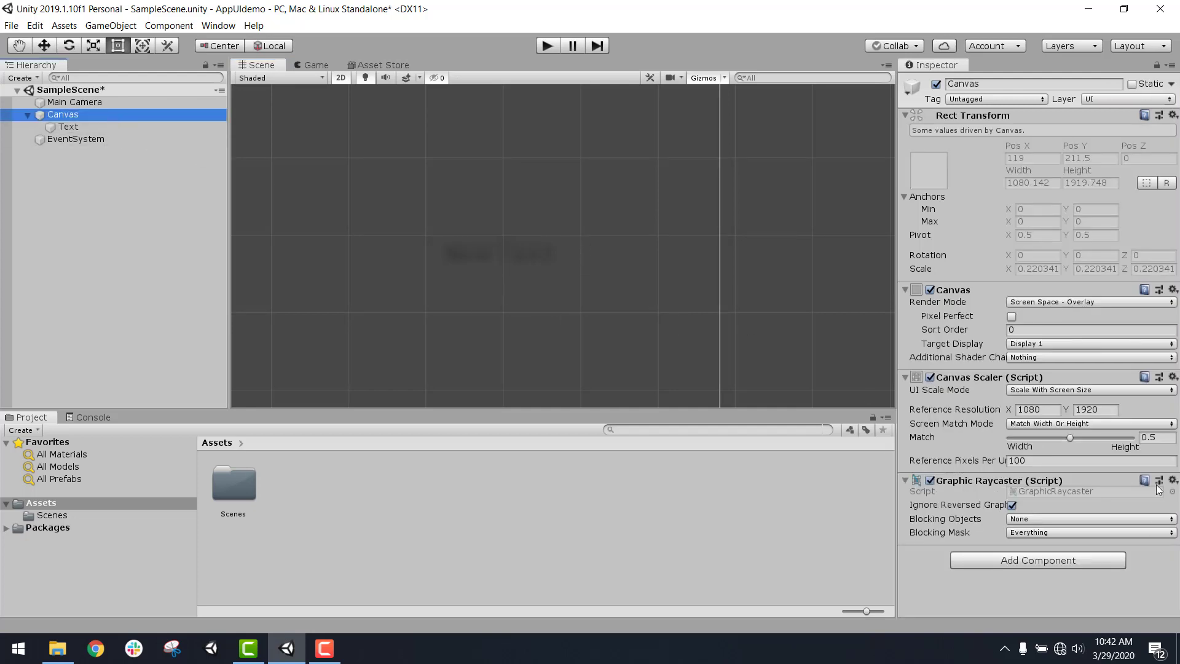
click(1051, 413)
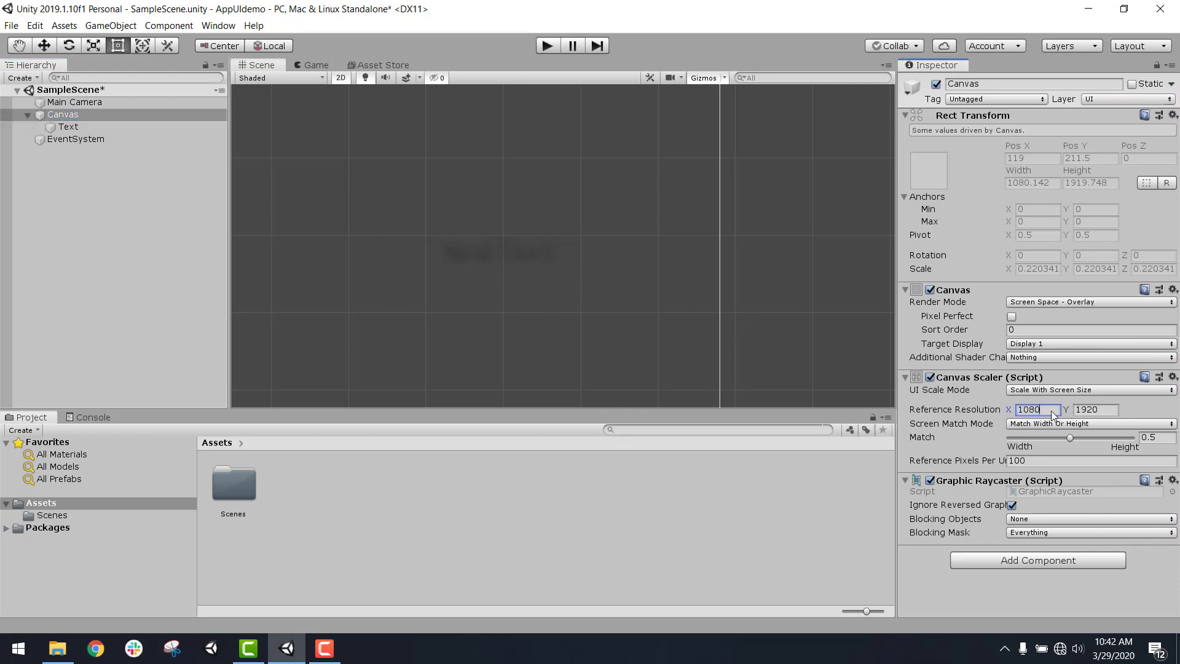
key(BackSpace)
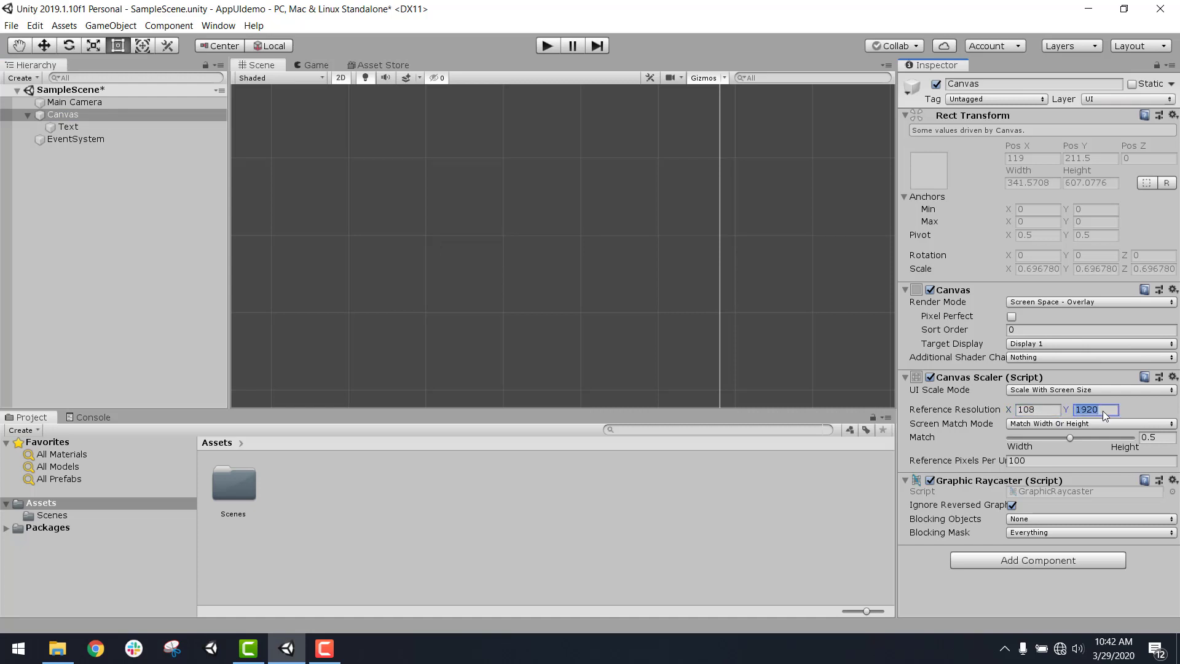
click(1106, 411)
key(BackSpace)
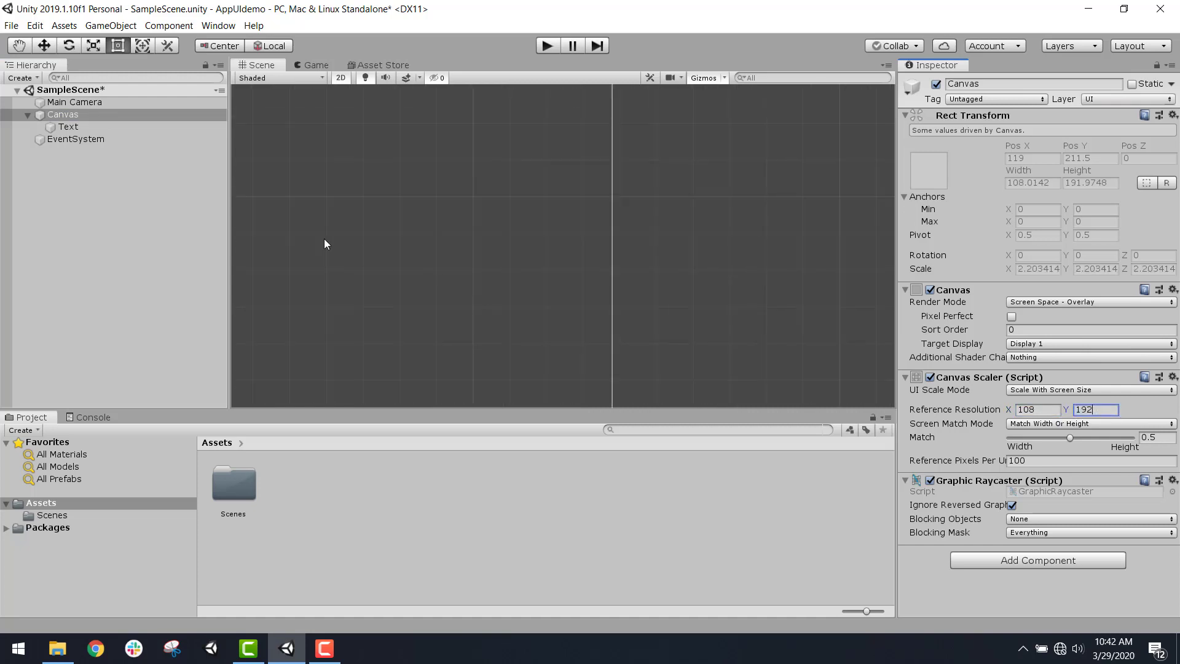
Move the Text object to the Canvas's lower area, at about Pos X 62.3 and Pos Y -54.5, and check it in the Game view
click(140, 125)
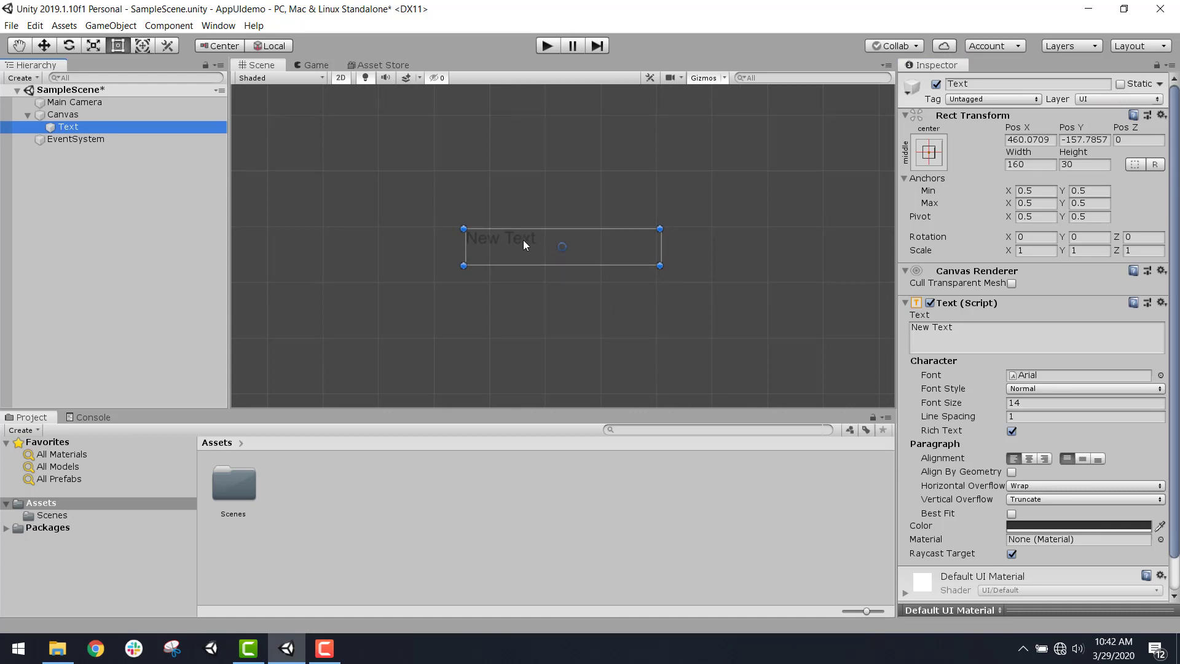
scroll(523, 241, down, 2)
scroll(530, 243, up, 4)
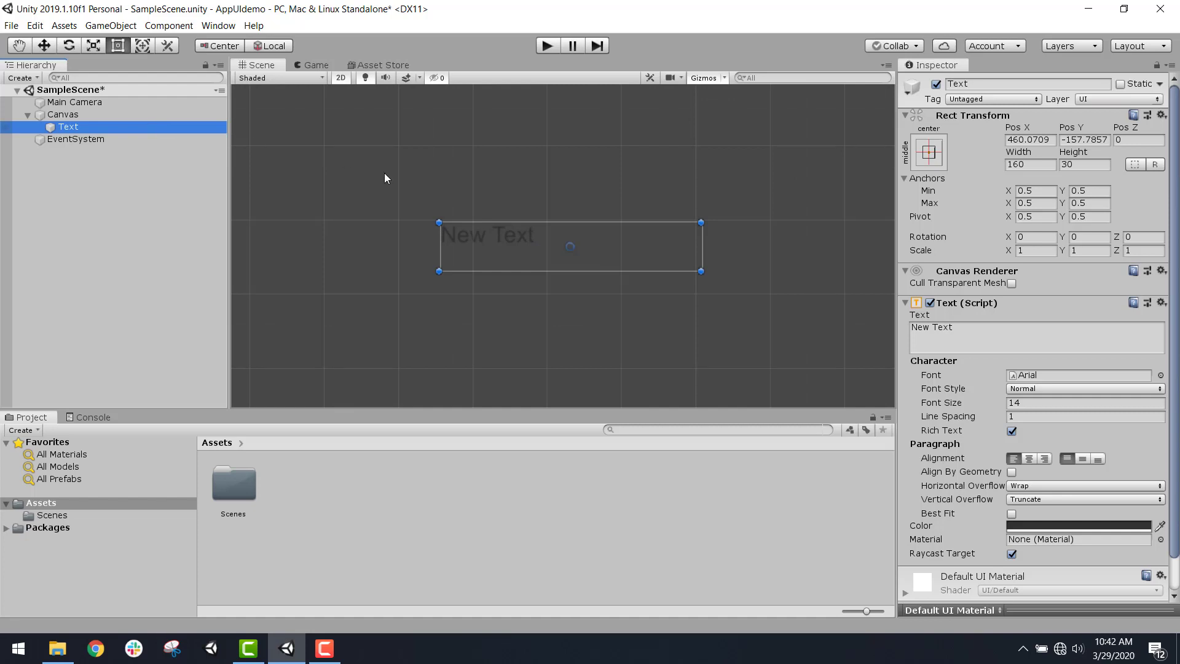
scroll(417, 186, down, 5)
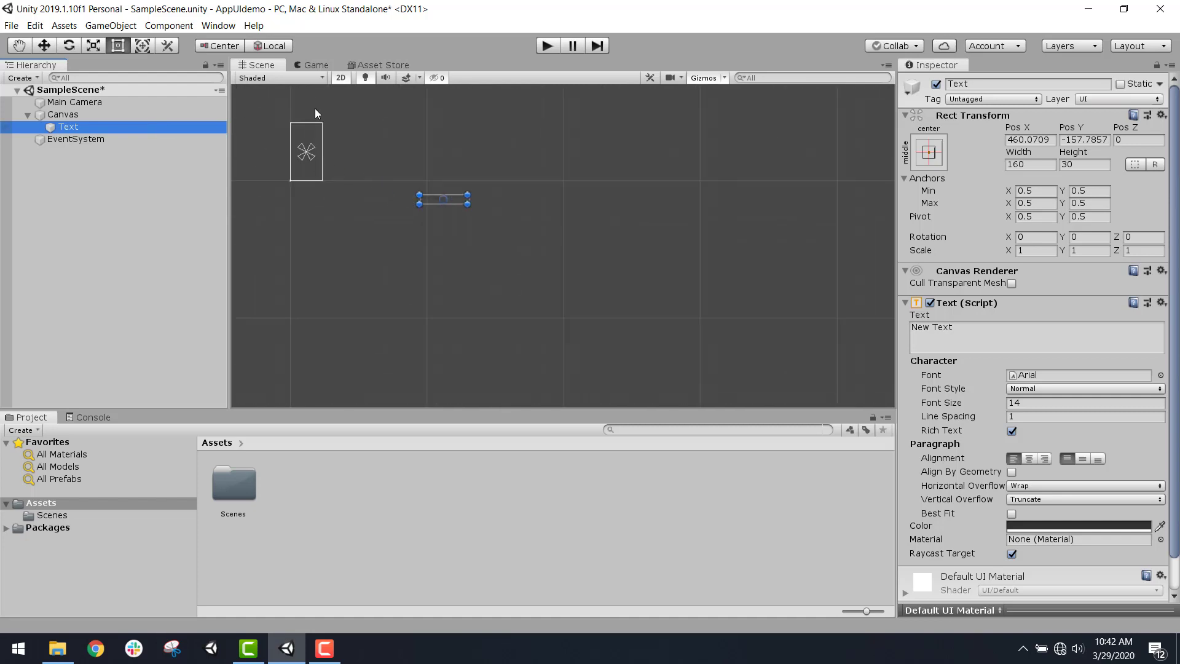
scroll(326, 146, up, 5)
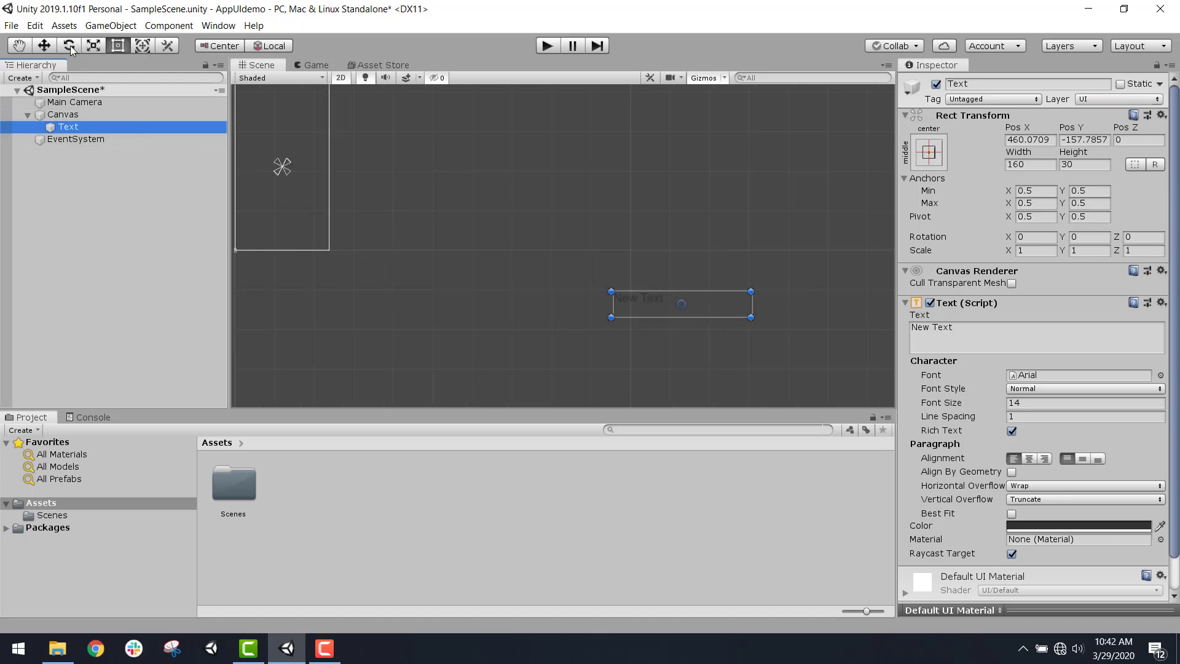
click(50, 45)
drag(755, 305, 411, 287)
drag(335, 241, 318, 157)
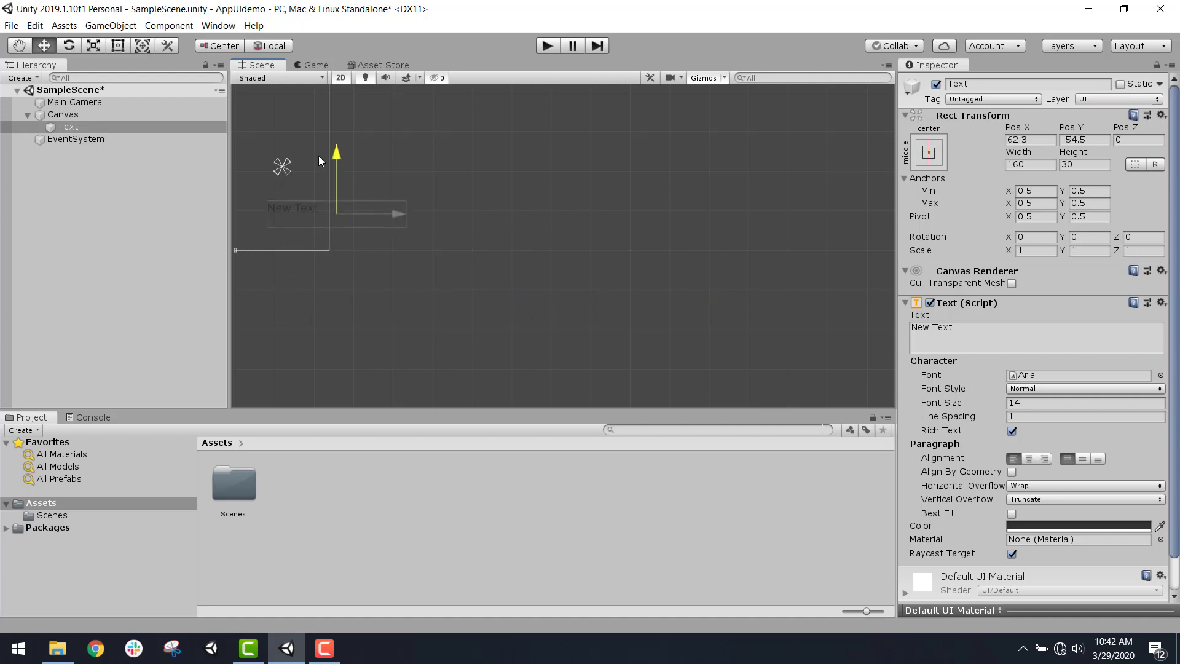
click(312, 65)
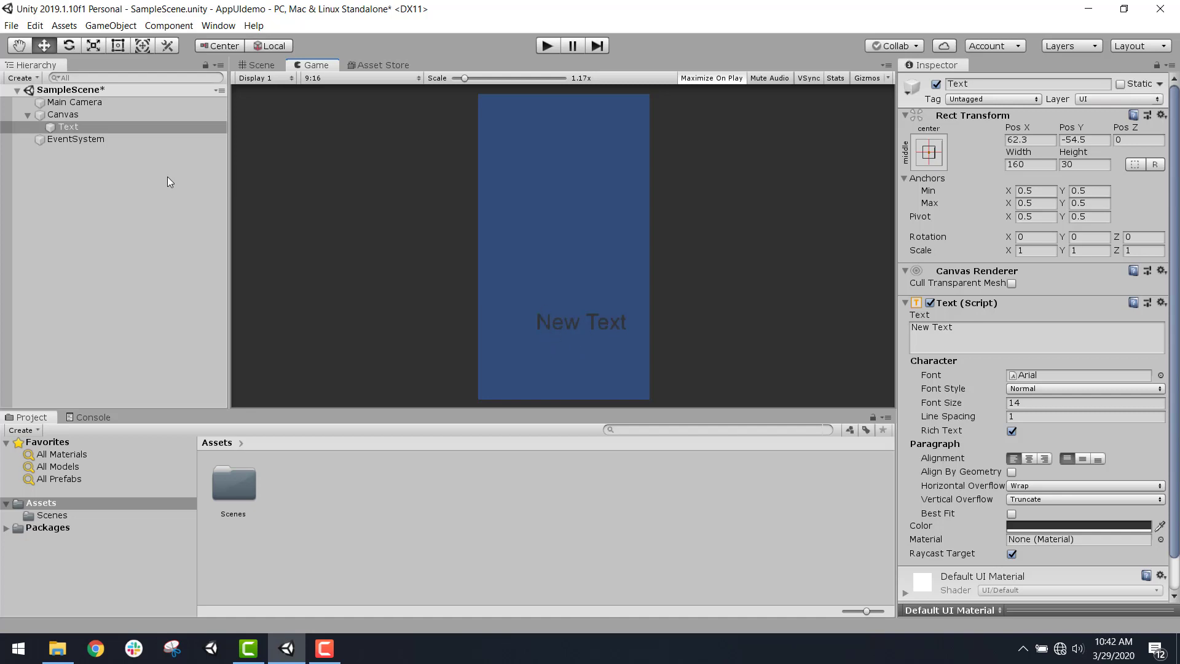
Set the Canvas Scaler's Reference Resolution to X 600 and Y 800
click(107, 115)
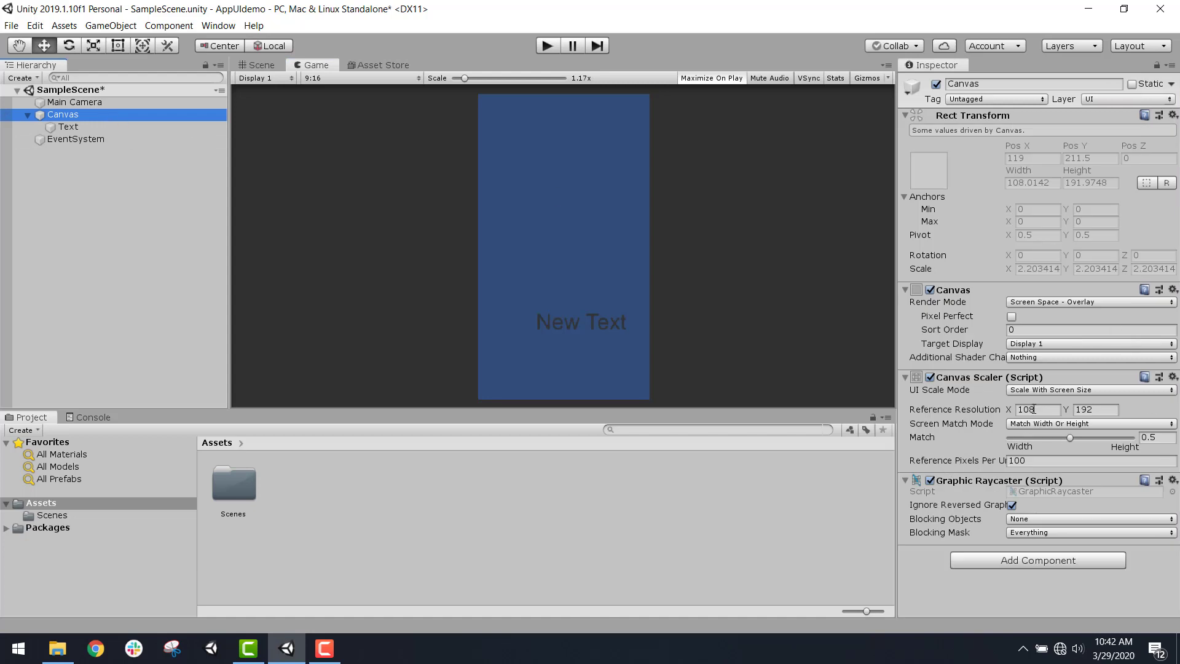
click(1051, 409)
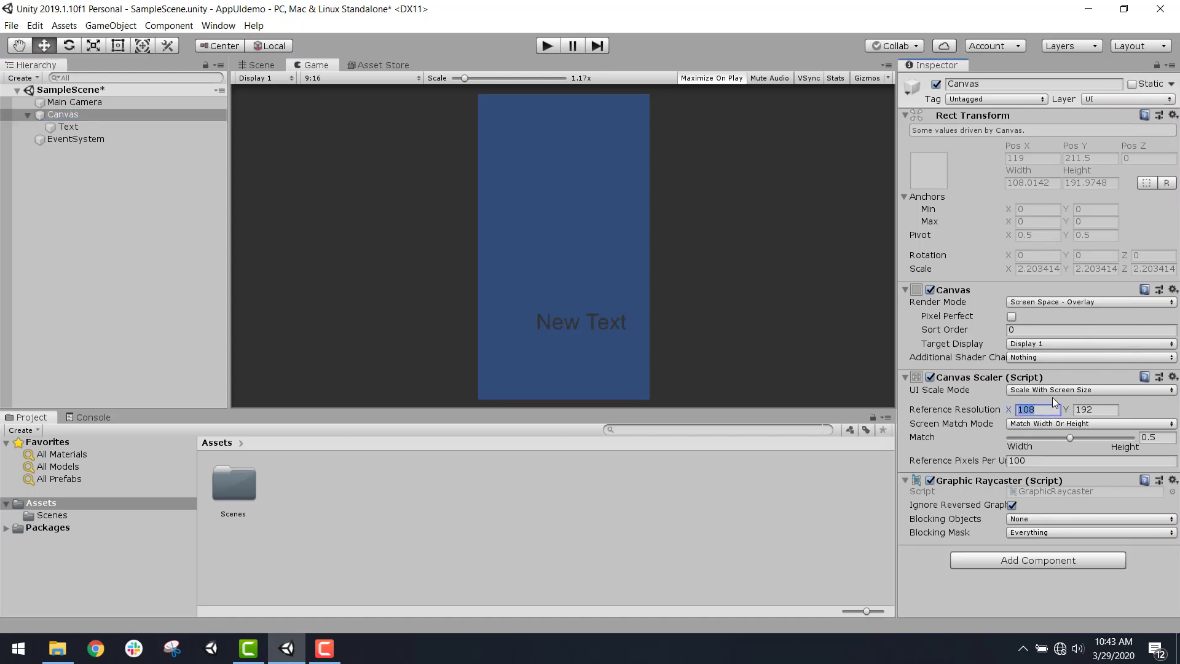
text(600)
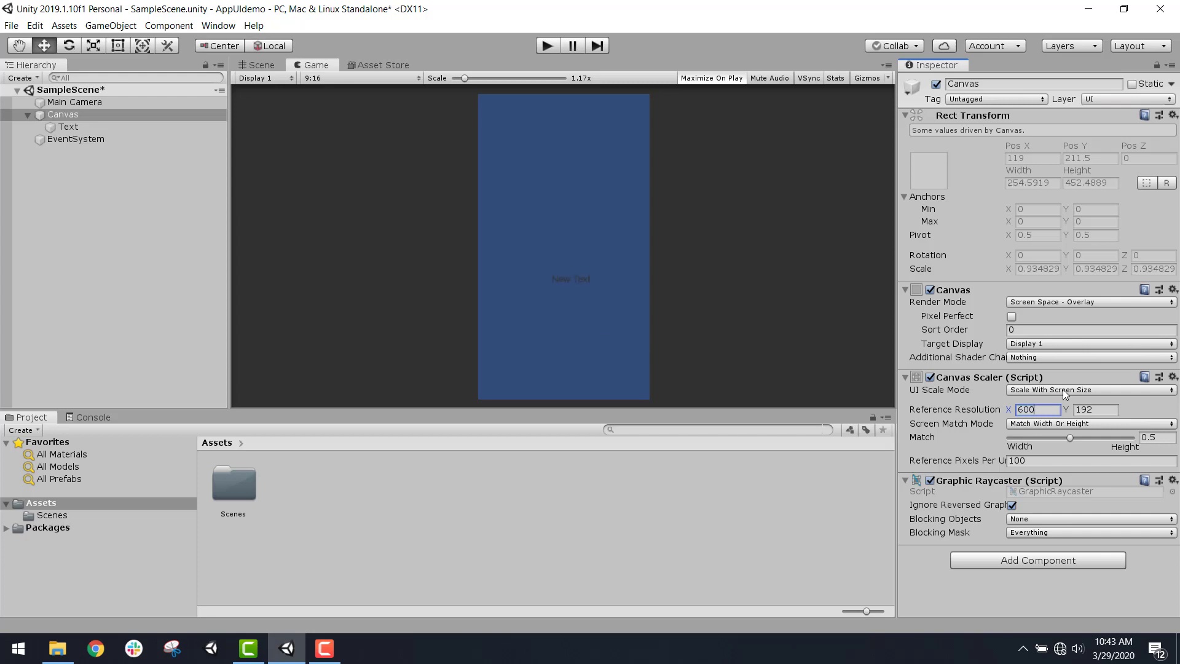
click(1100, 409)
text(800)
Frame the Text object in the Scene view to examine its size and position within the Canvas
click(264, 68)
click(121, 127)
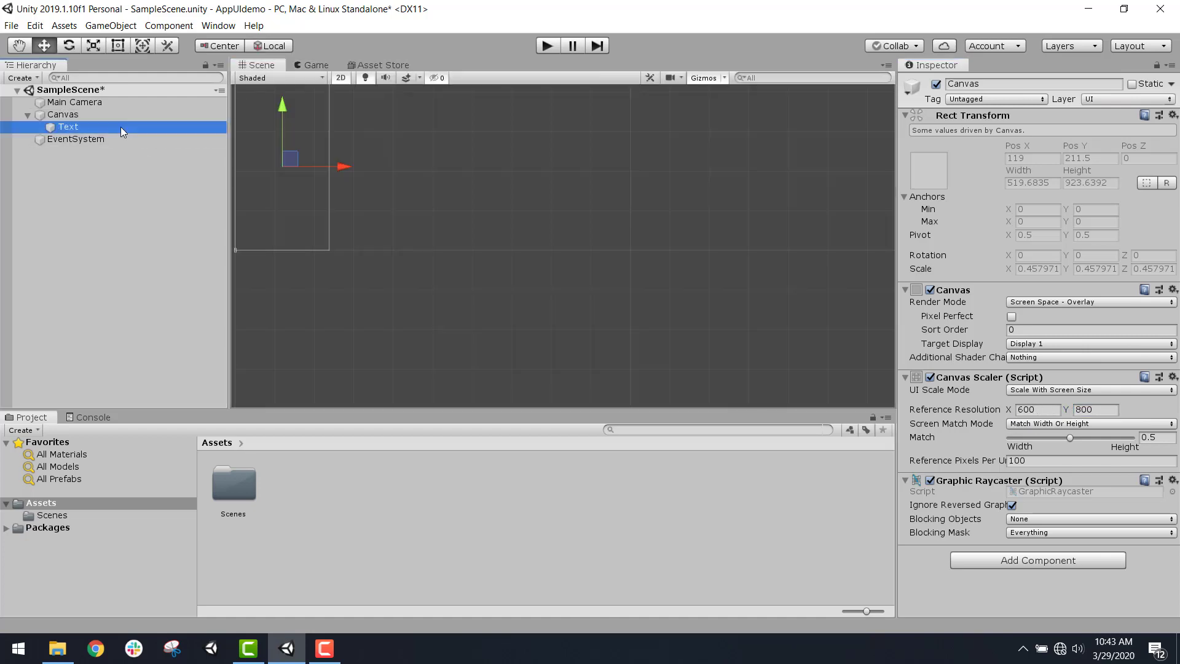
scroll(268, 167, up, 1)
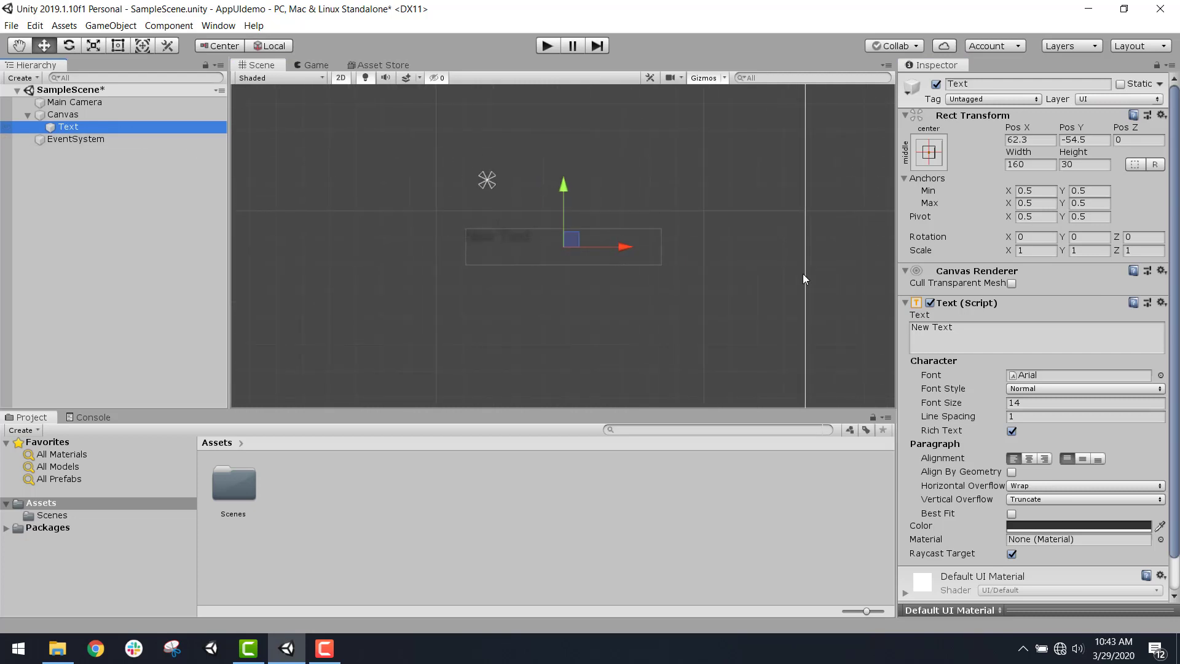
scroll(530, 253, down, 2)
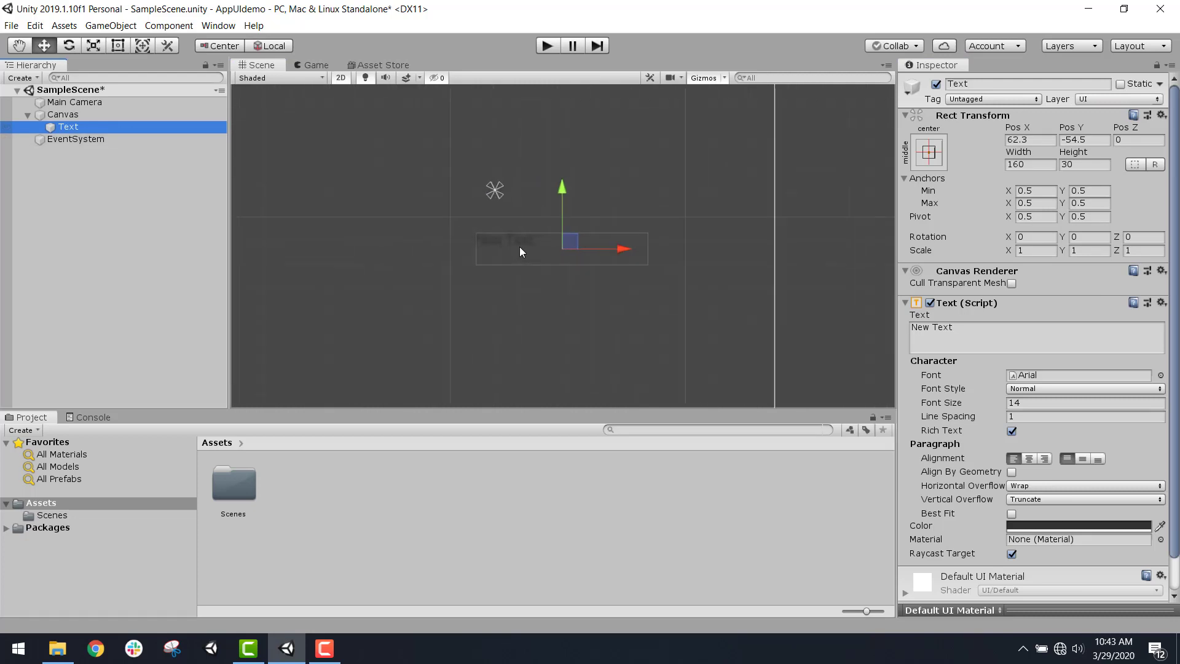
Try Font Sizes 55 and 33 on the Text object, and set it to 22
middle_drag(455, 269, 539, 304)
scroll(541, 302, down, 3)
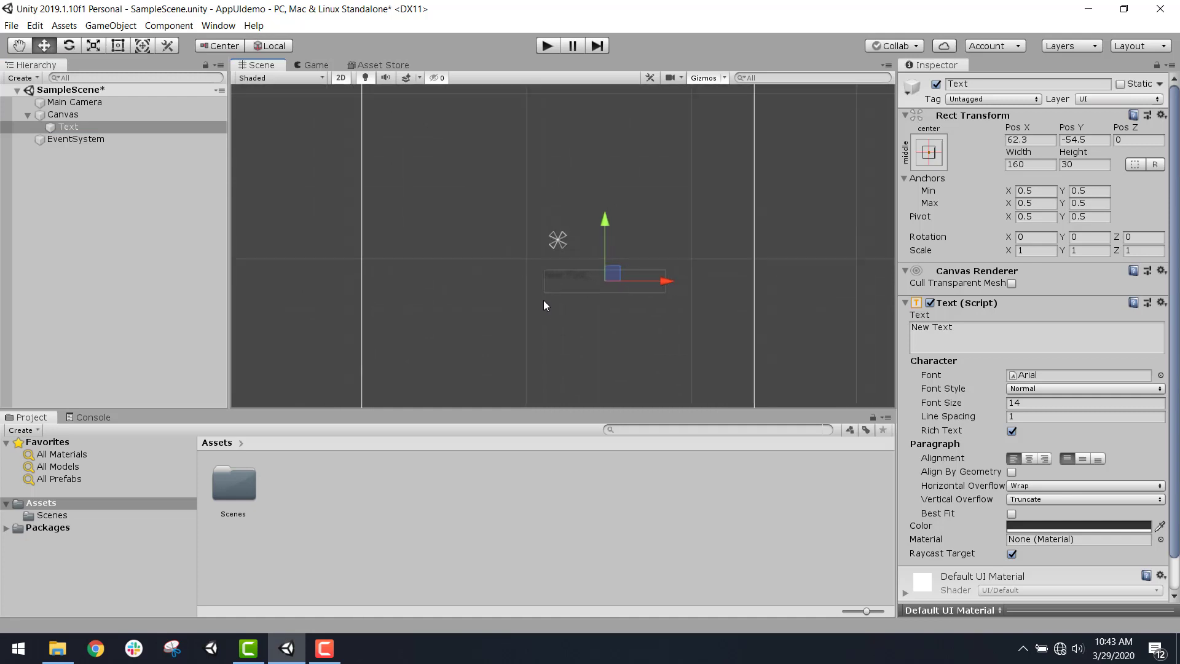
scroll(592, 289, up, 2)
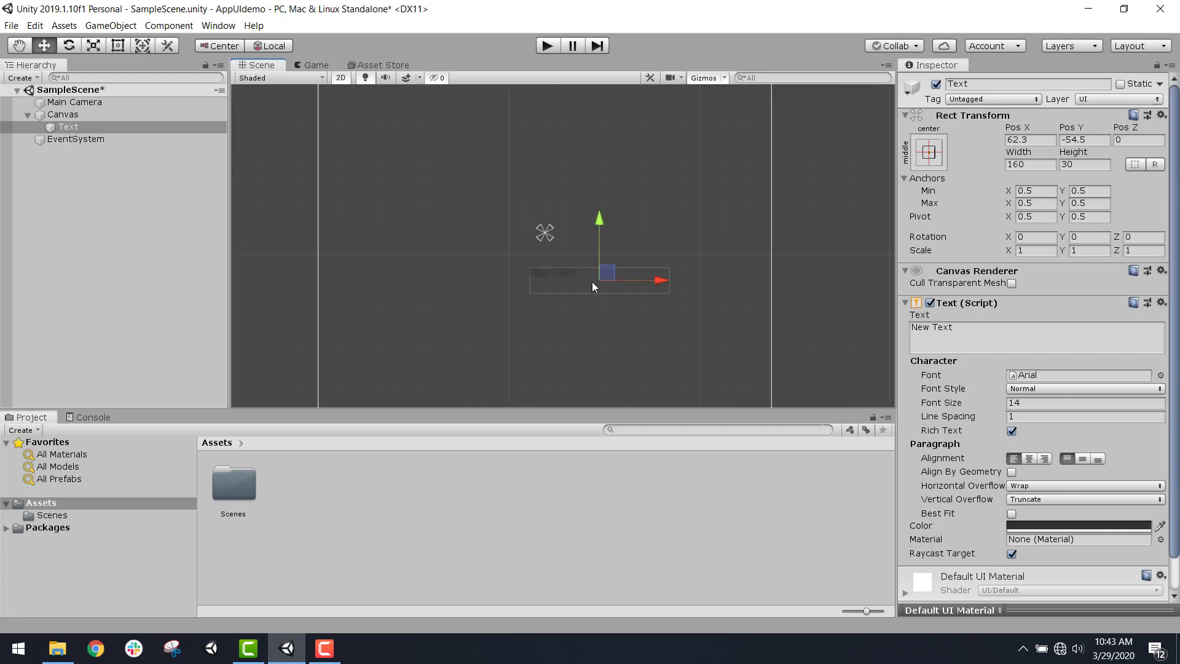
scroll(454, 205, down, 3)
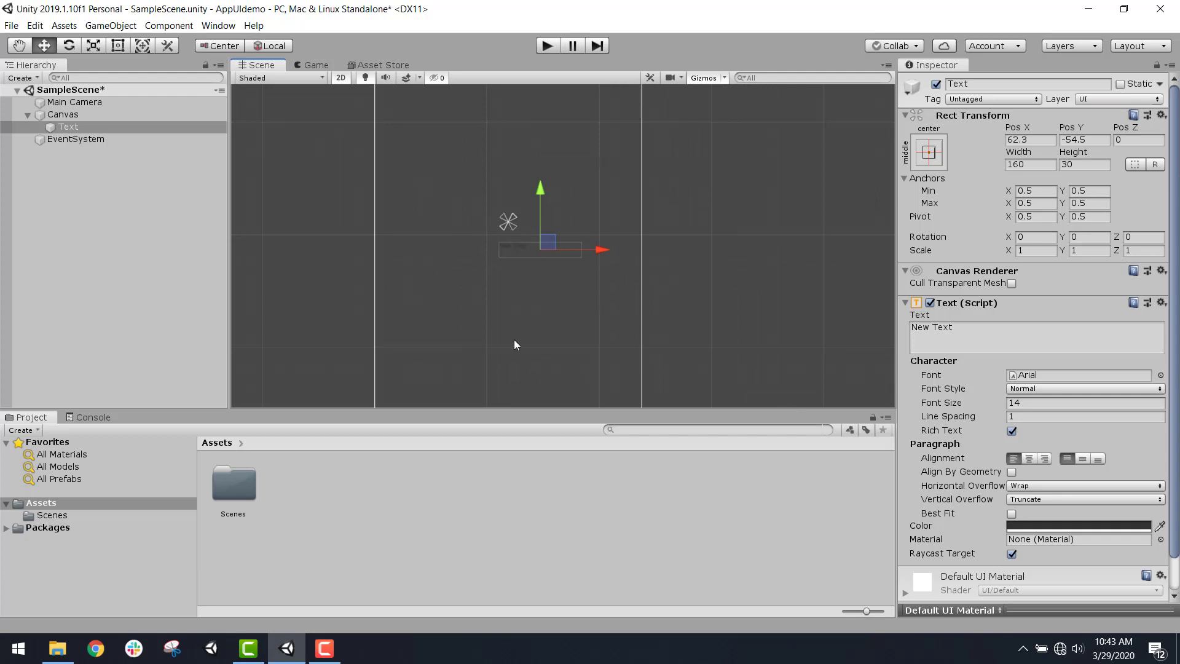
scroll(605, 271, up, 1)
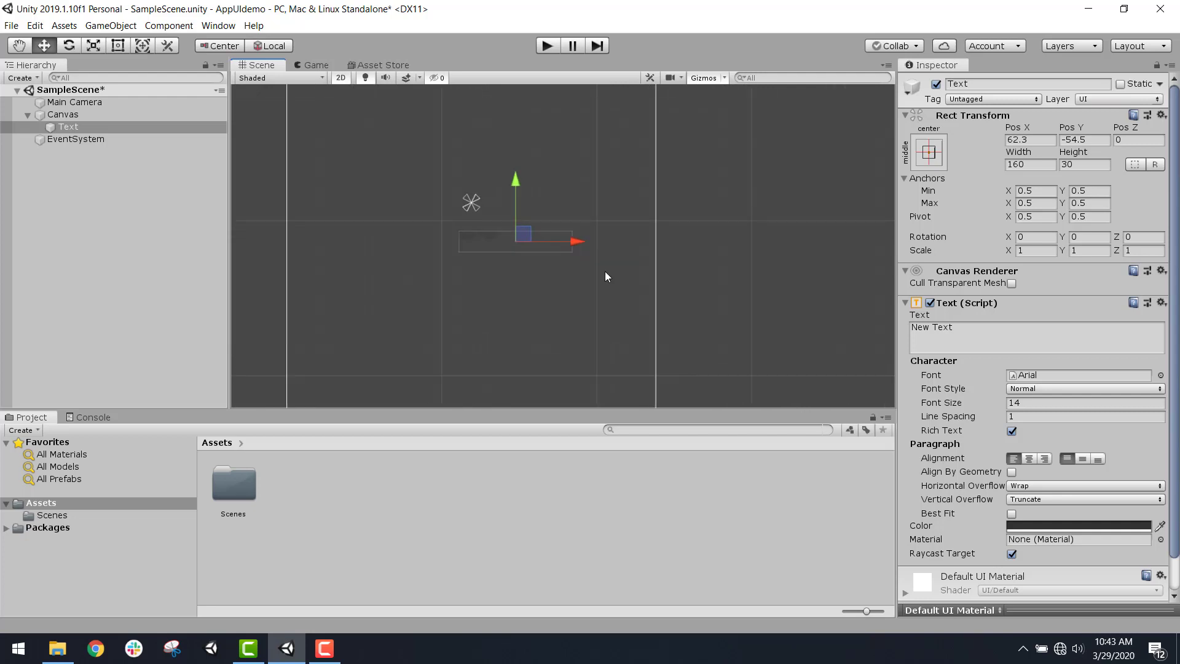
scroll(605, 271, up, 1)
click(1014, 403)
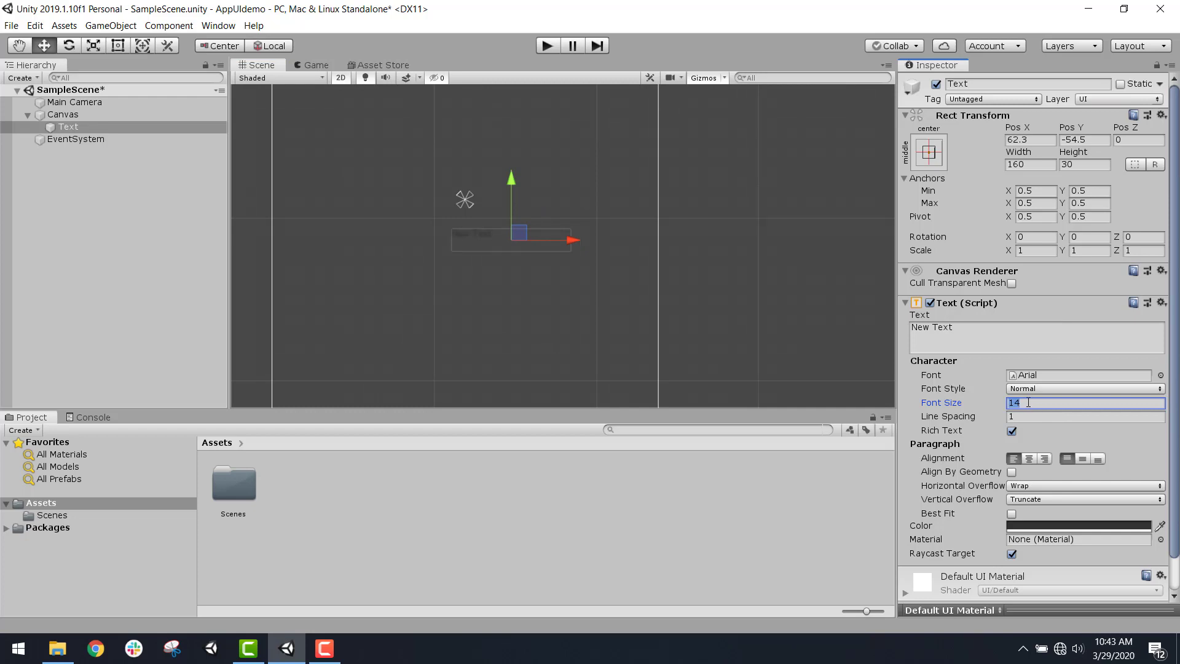
text(55)
drag(1039, 404, 951, 389)
text(33)
text(22)
scroll(486, 219, up, 5)
scroll(507, 249, up, 2)
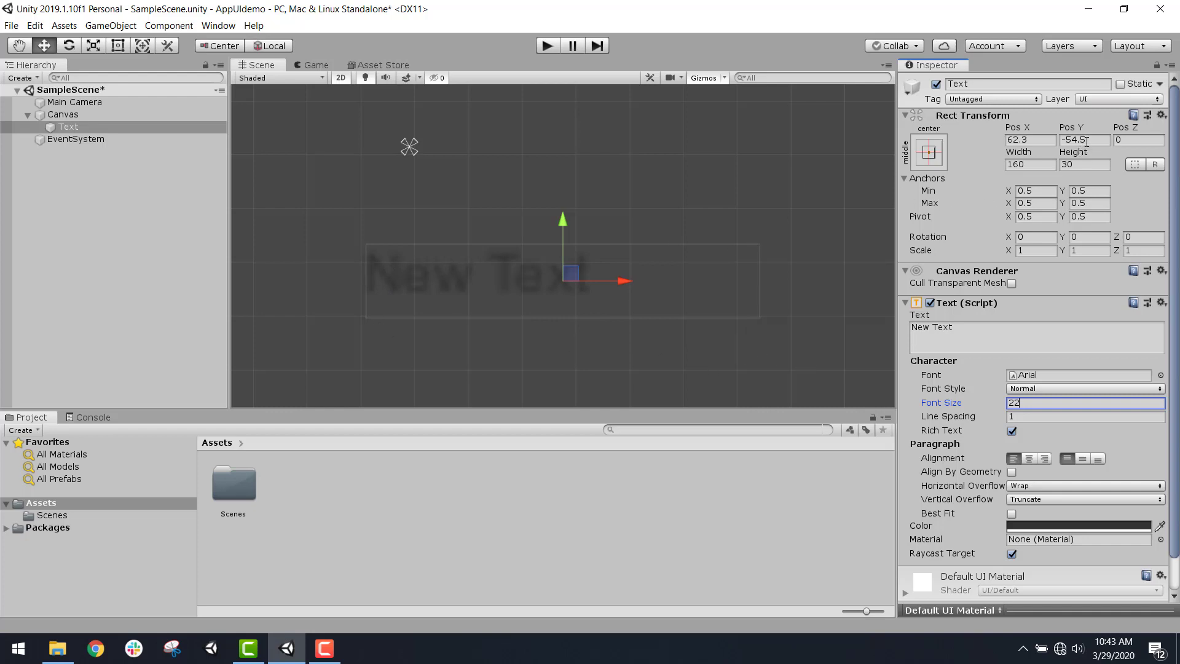
key(Return)
Enlarge the Text object's rectangle to Width 300 and Height 100
click(1077, 164)
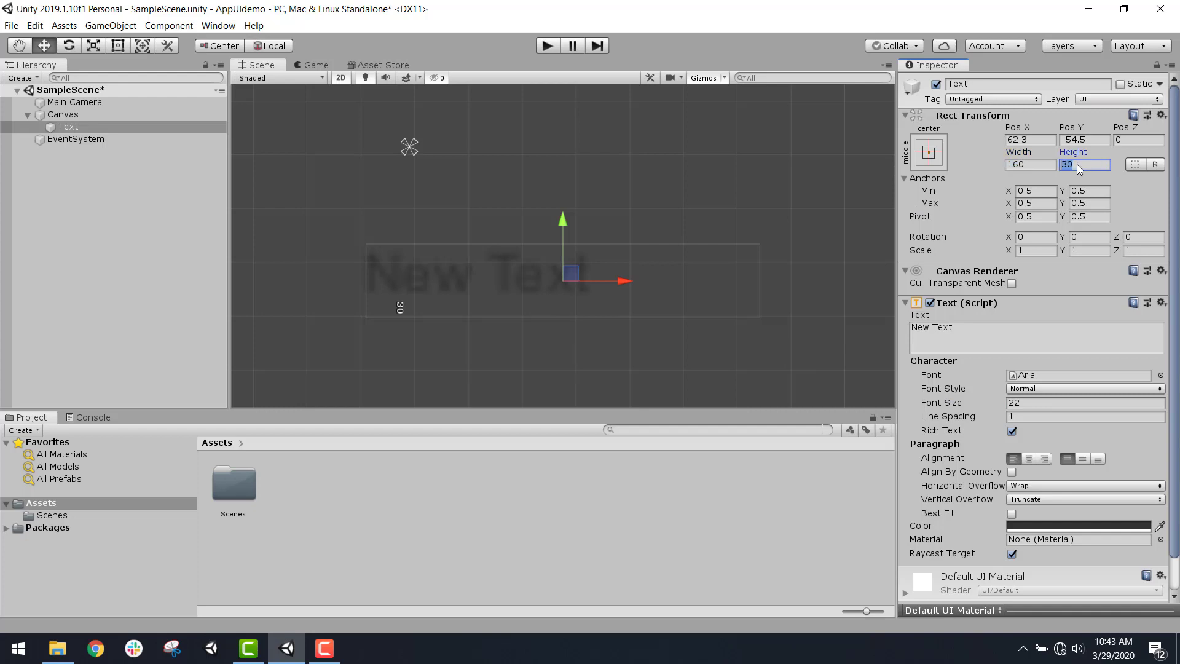
click(1039, 165)
text(300)
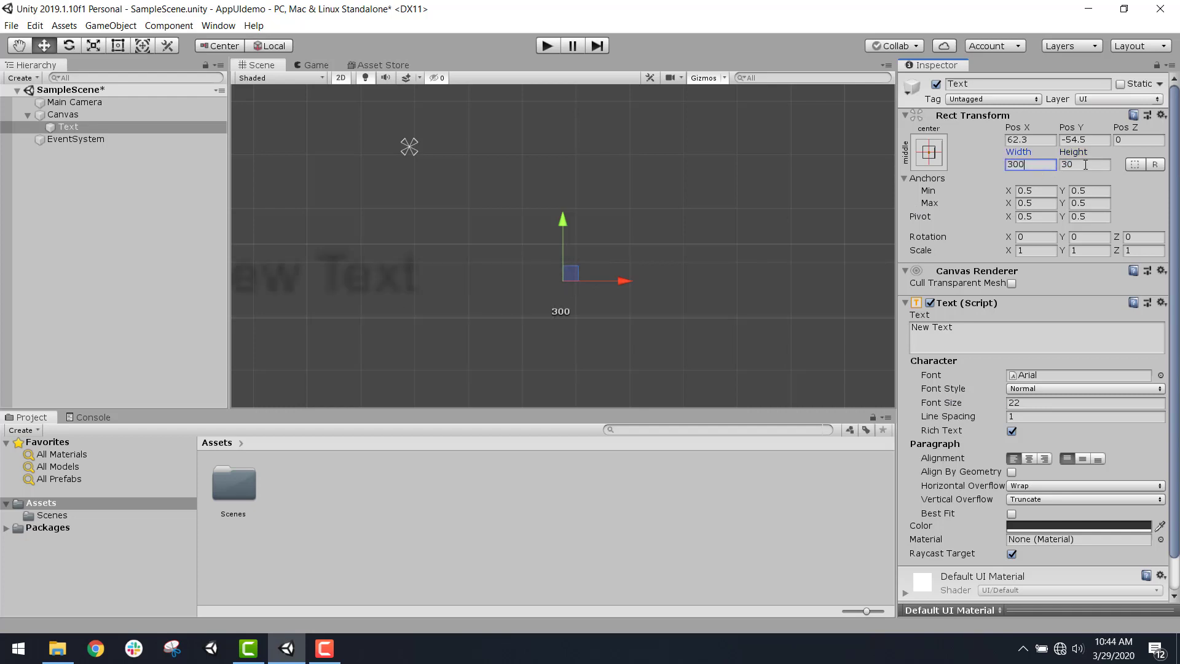
click(1085, 165)
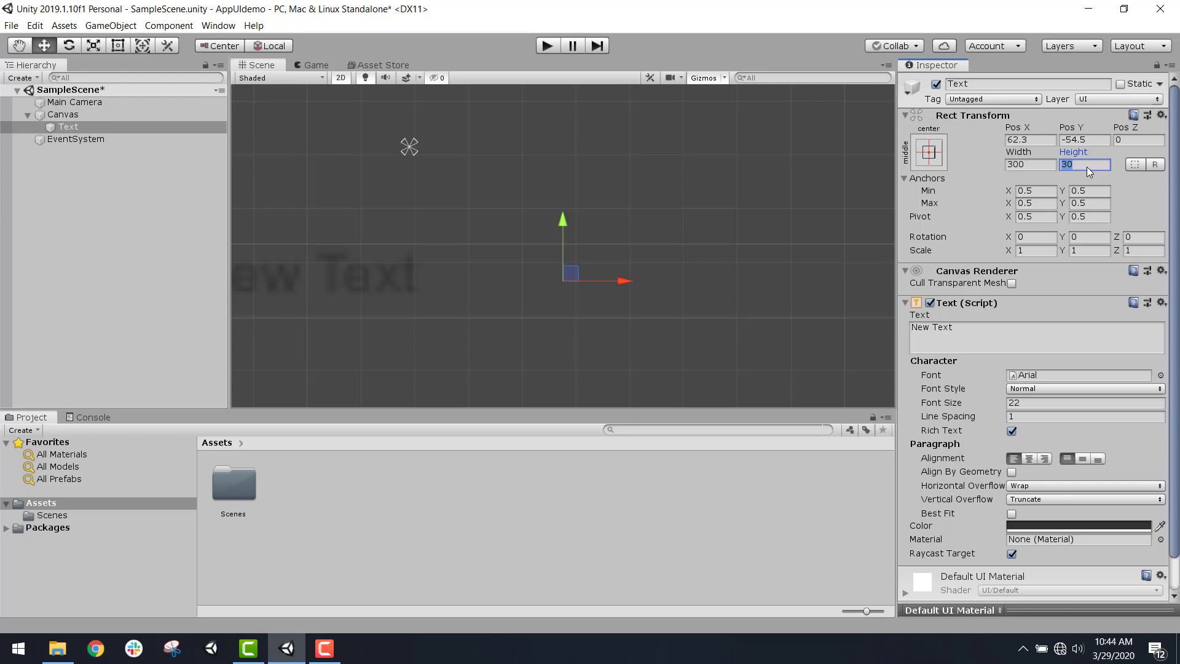
text(100)
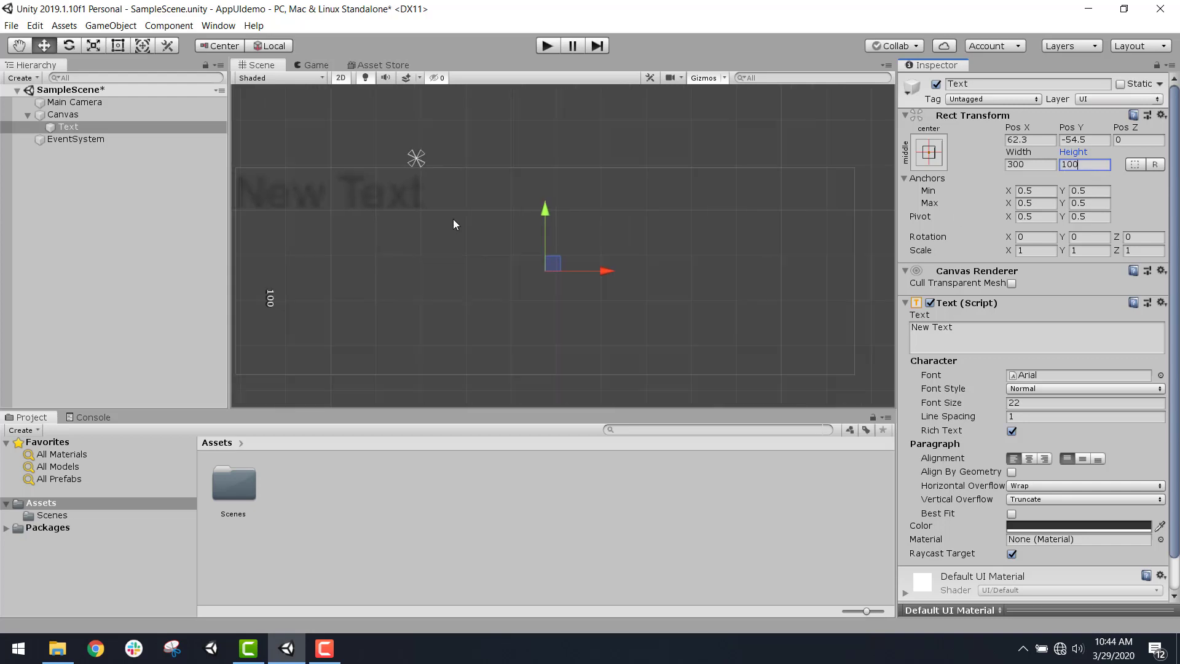
scroll(453, 219, down, 3)
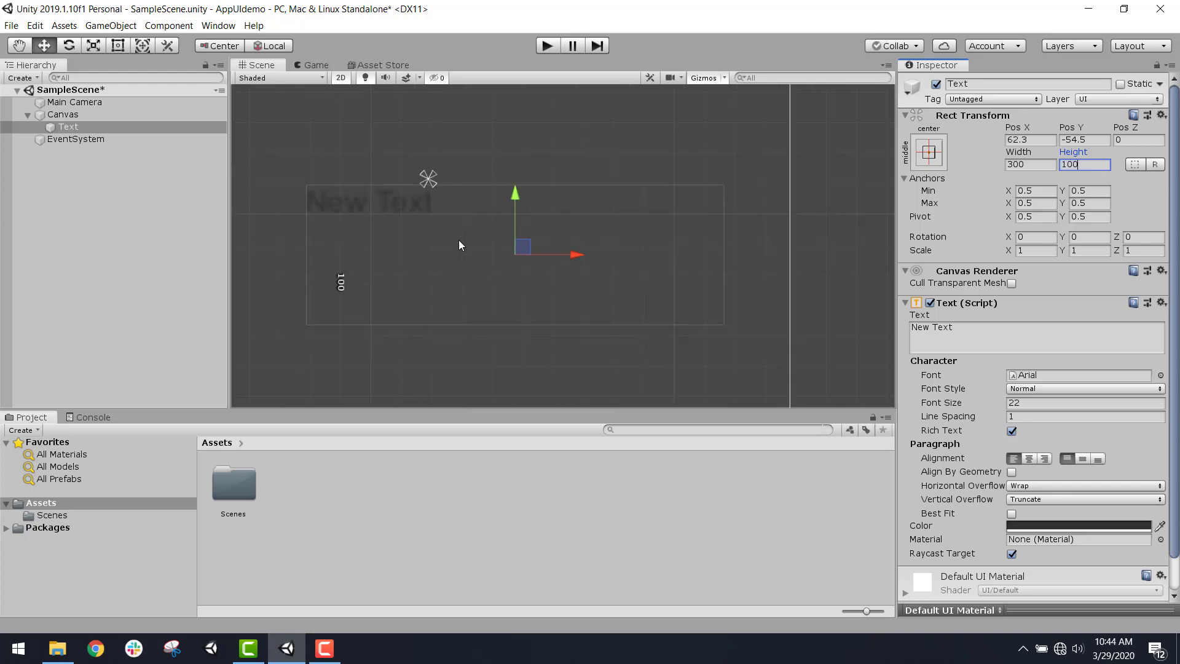
Try Font Sizes 33 and 55 on the Text object, set it to 66, and check it in the Game view
click(1027, 402)
text(33)
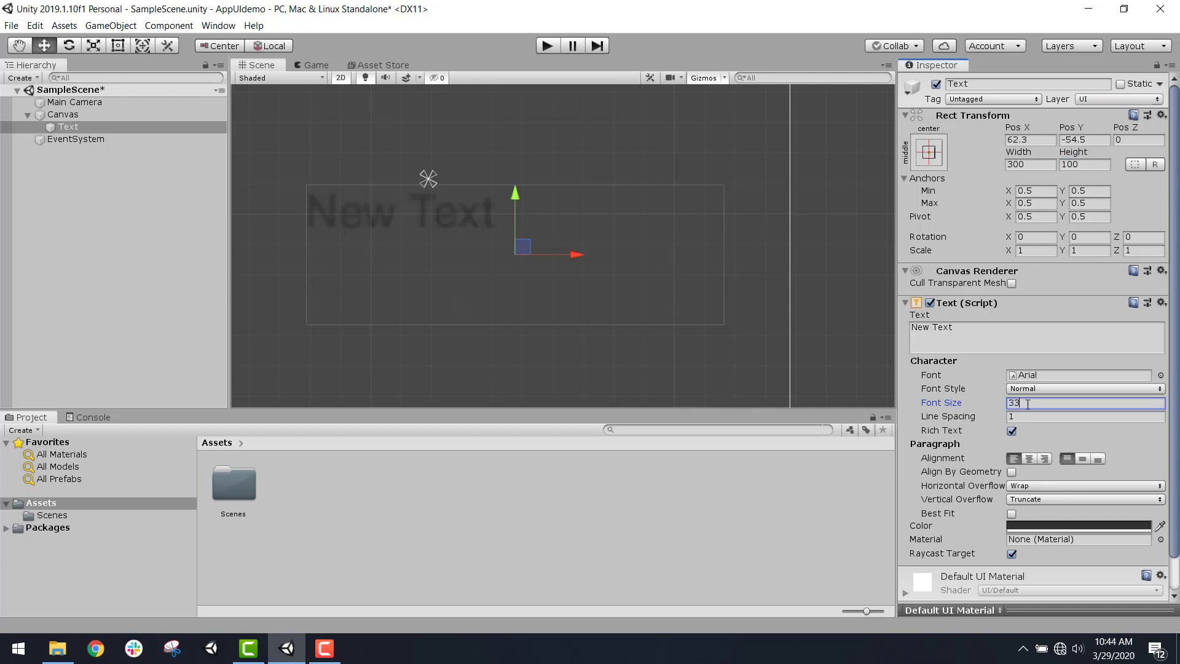
text(55)
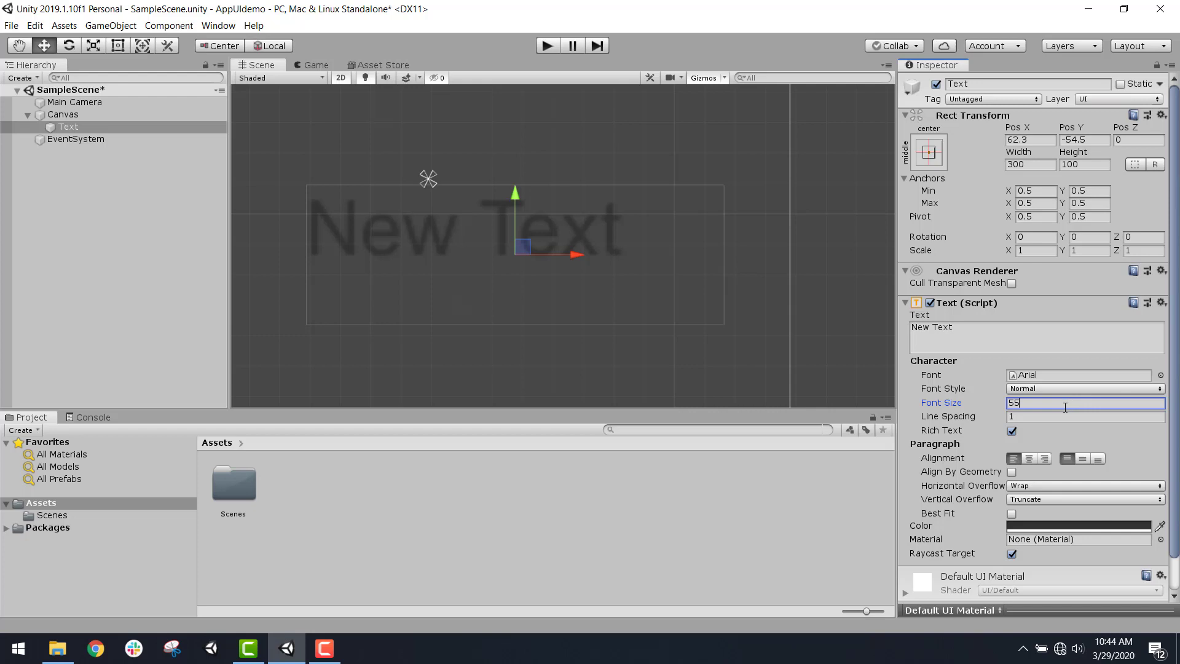
key(BackSpace)
key(BackSpace)
text(66)
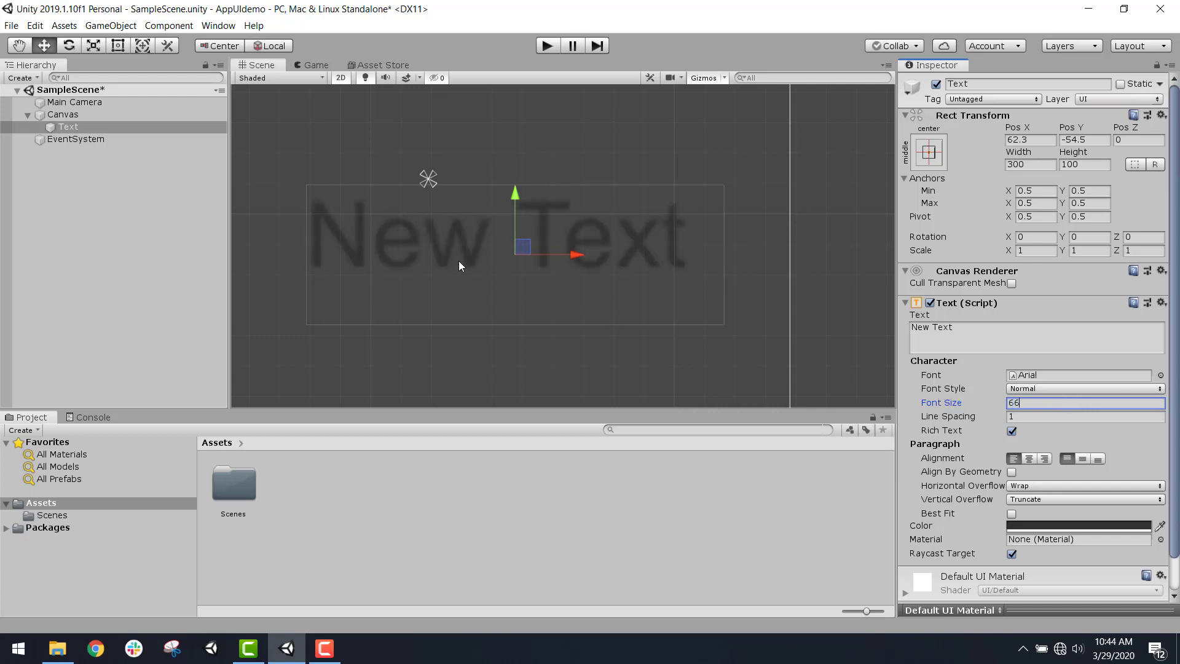
click(314, 65)
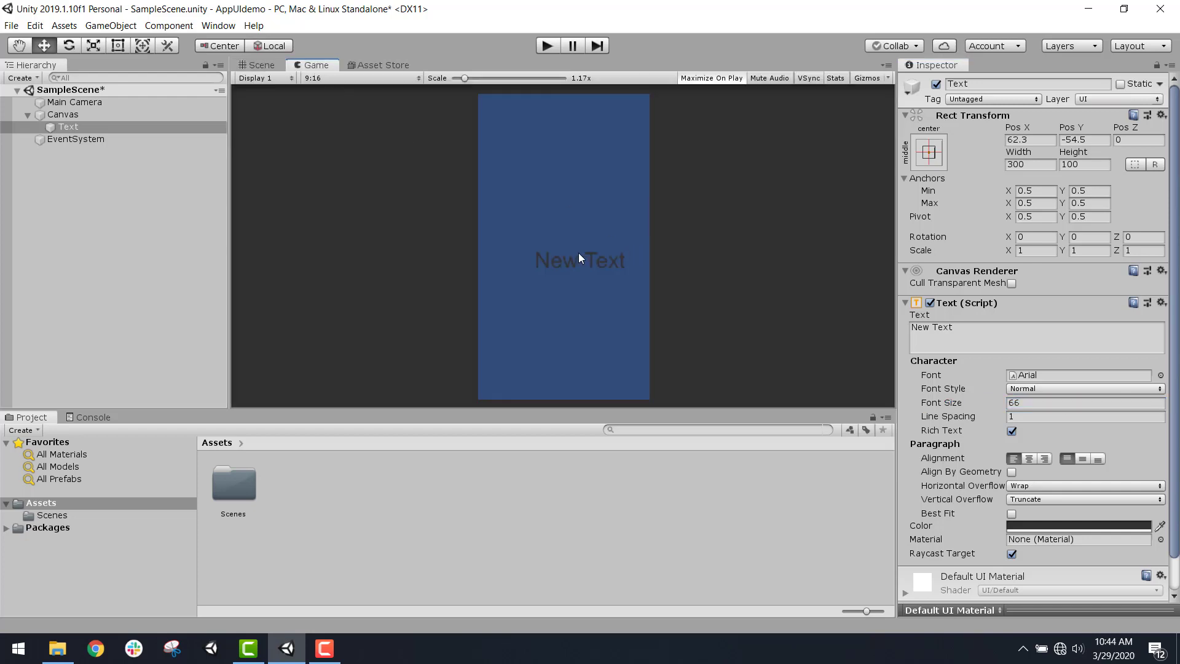
scroll(616, 260, down, 2)
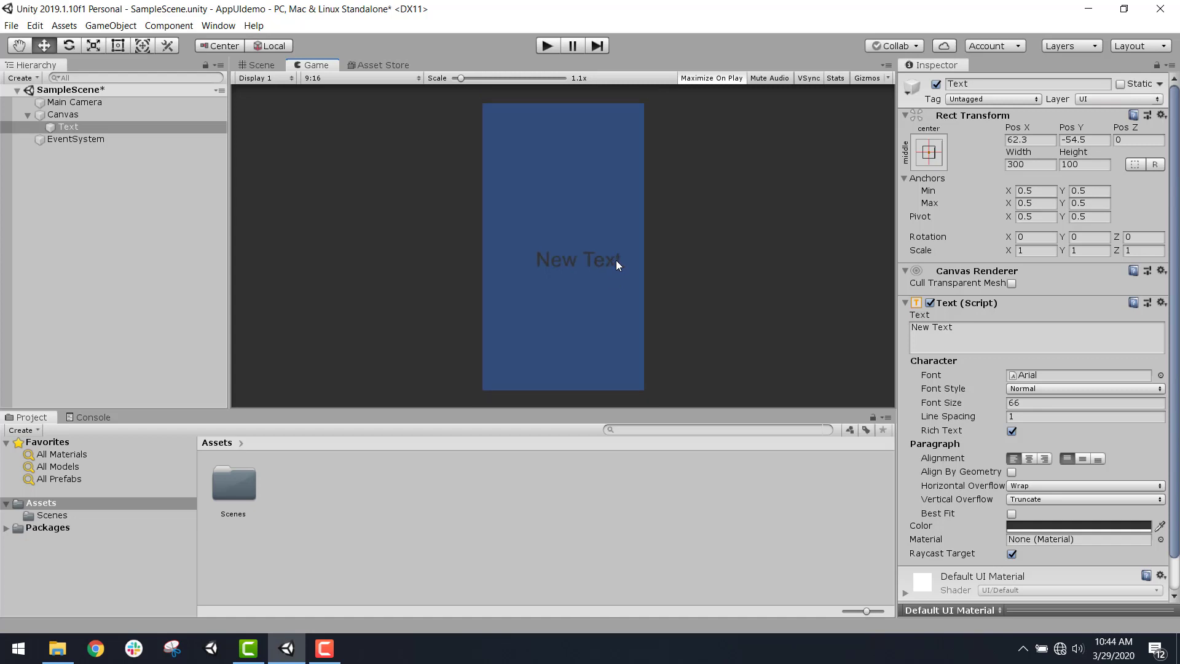
scroll(616, 260, down, 2)
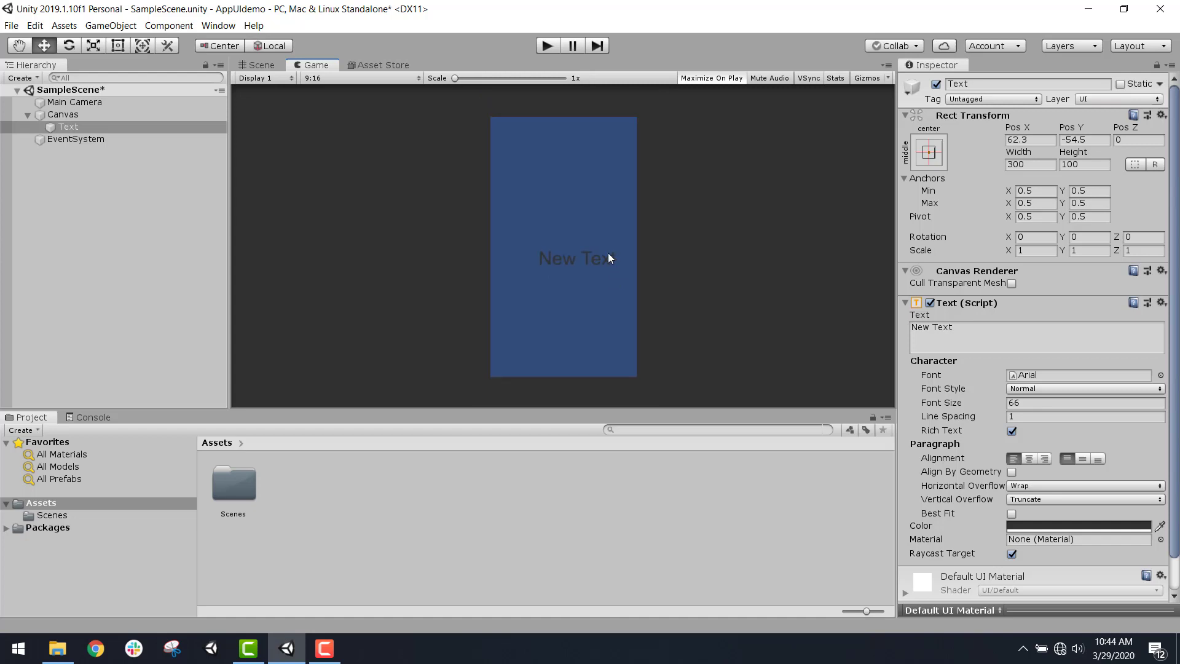
Move the Text object to the Canvas's upper area in the Scene view, at about Pos X 11 and Pos Y 175
click(261, 64)
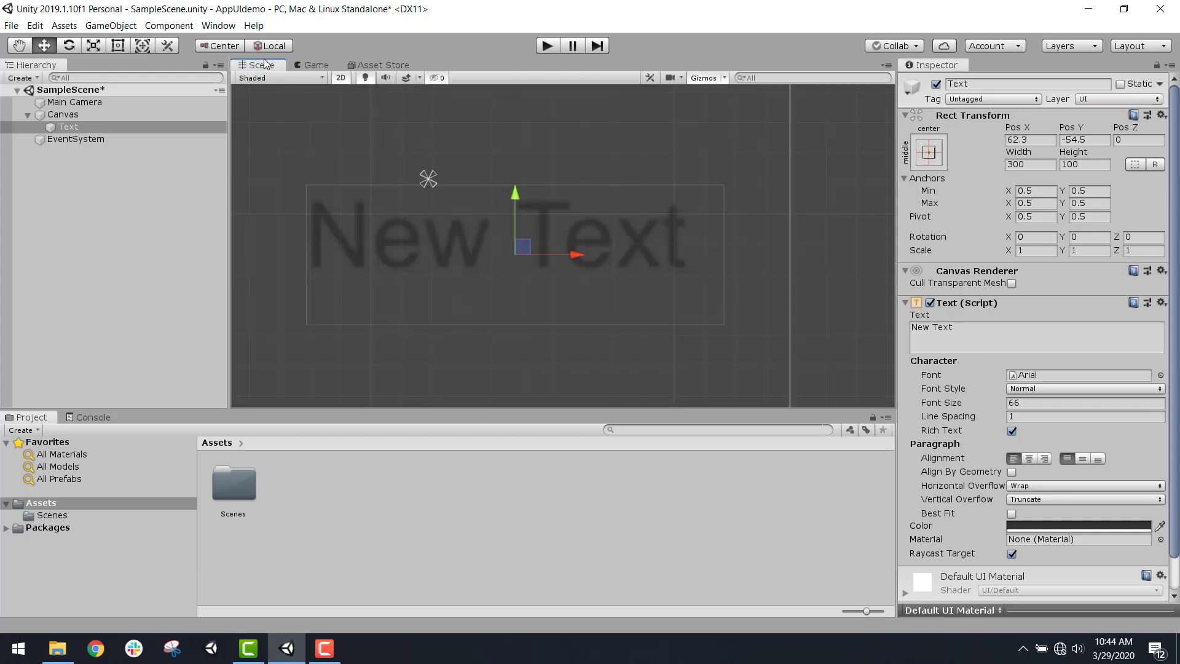
scroll(498, 223, down, 3)
middle_drag(496, 218, 700, 300)
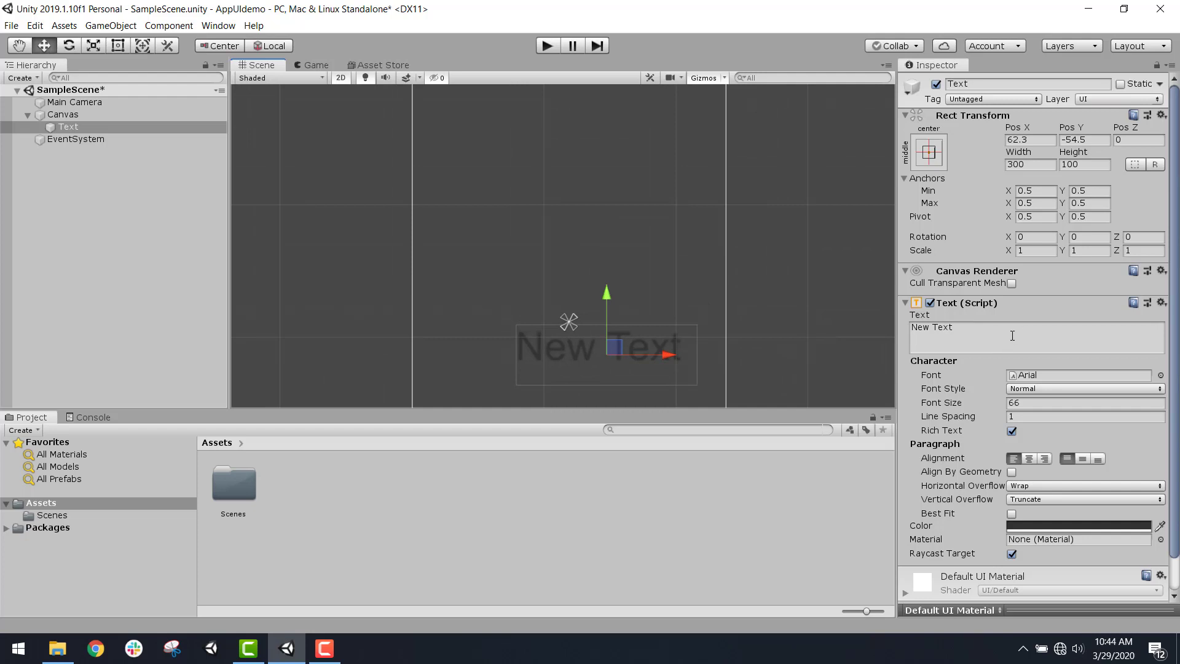
drag(650, 360, 631, 356)
drag(576, 301, 545, 160)
middle_drag(545, 160, 564, 223)
scroll(547, 287, down, 1)
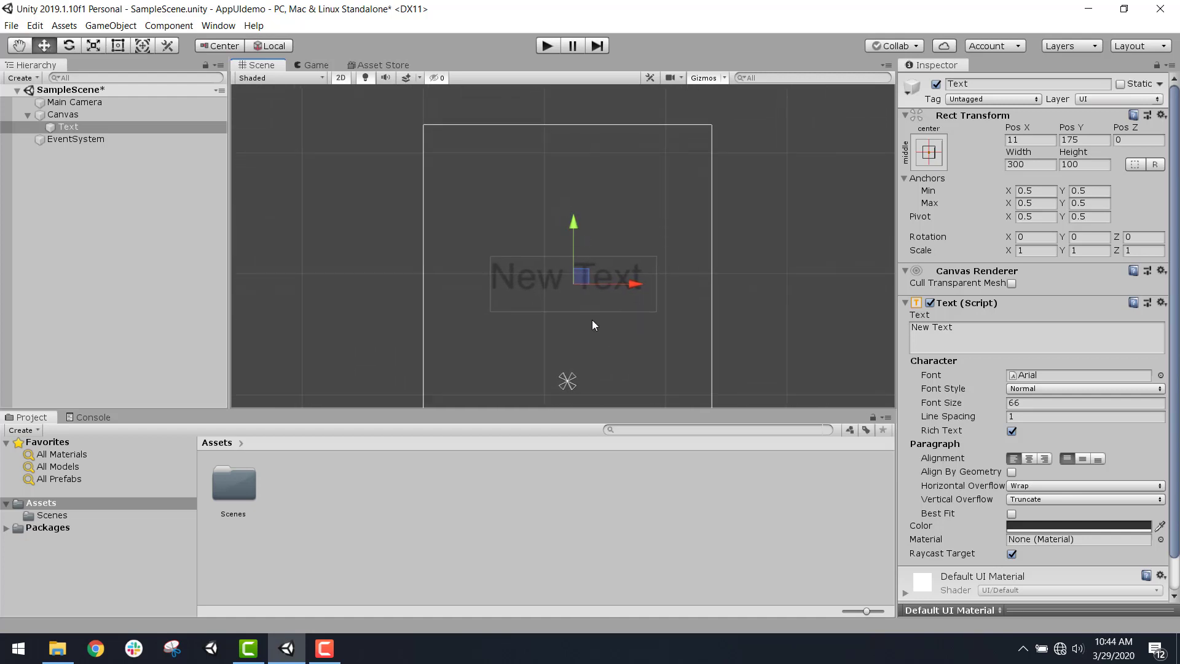
Change the Text object's content to "App Name" and set its Width to 320
click(985, 324)
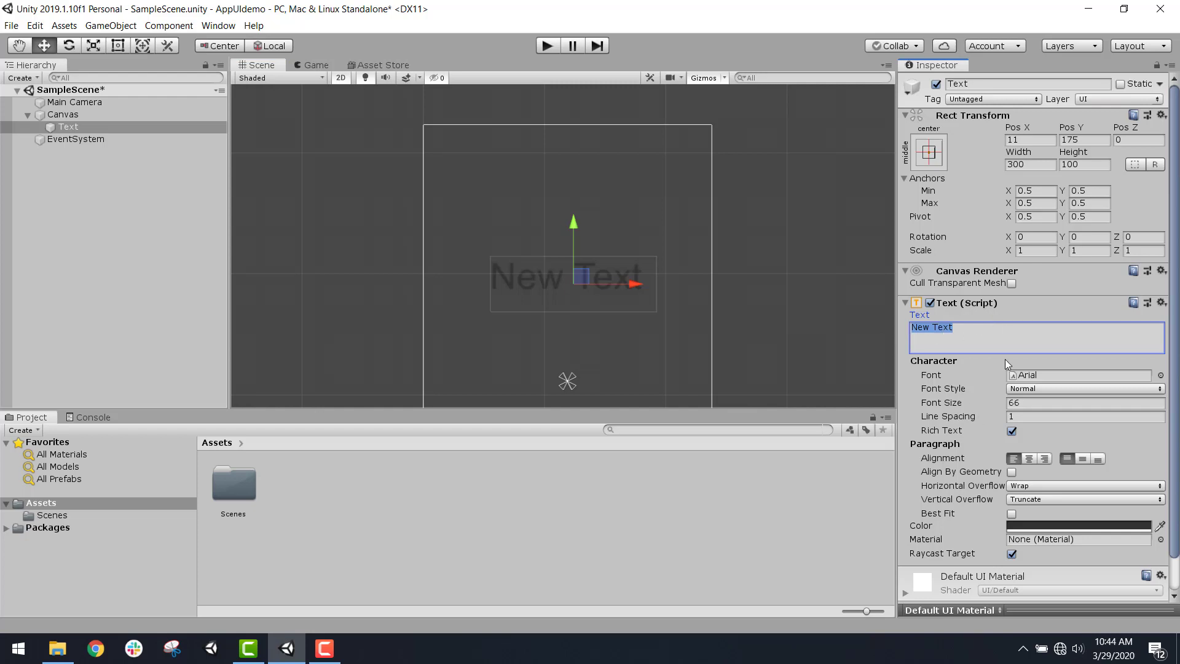
text(App)
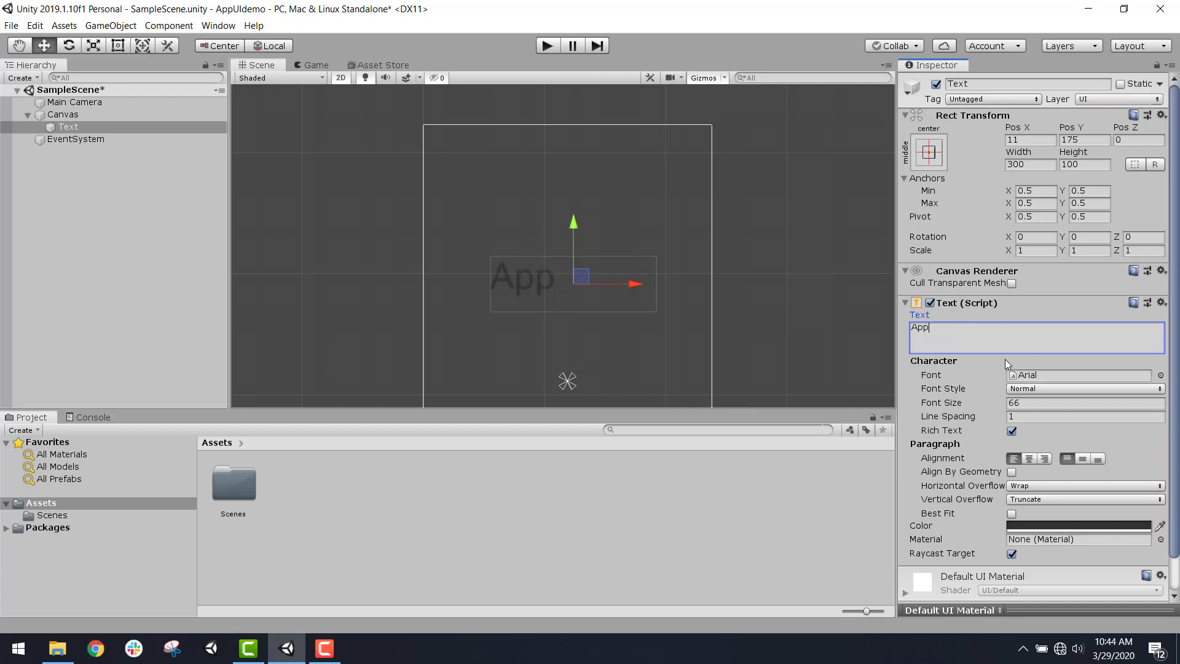
text( Name)
key(BackSpace)
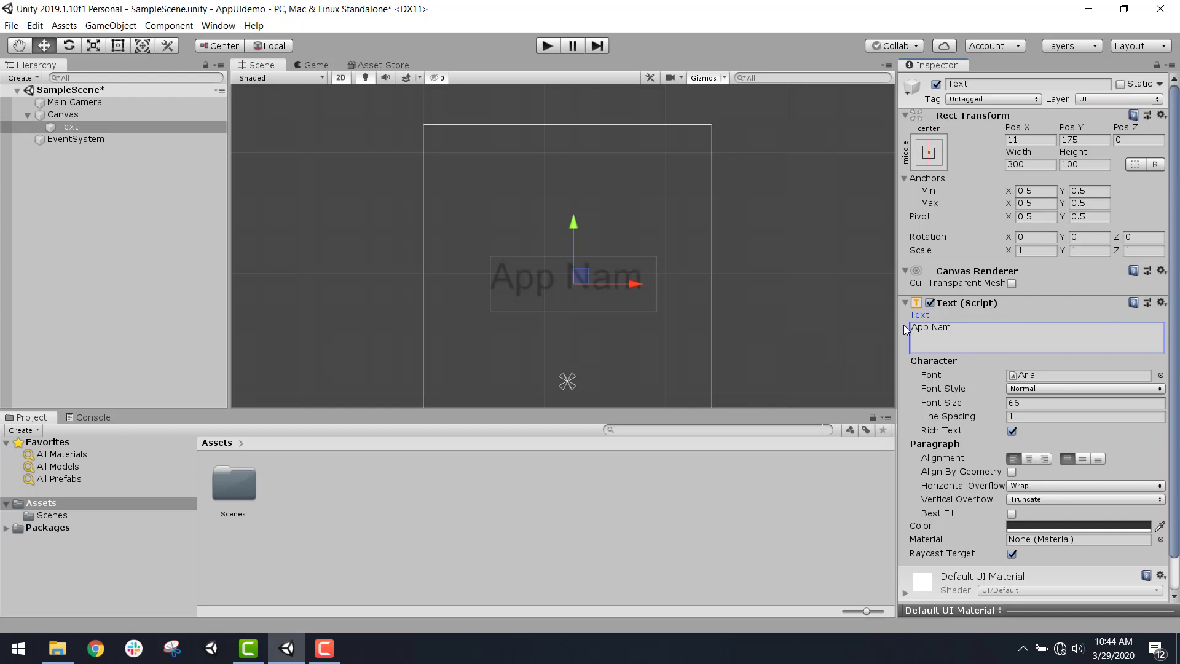
text(e)
click(1025, 165)
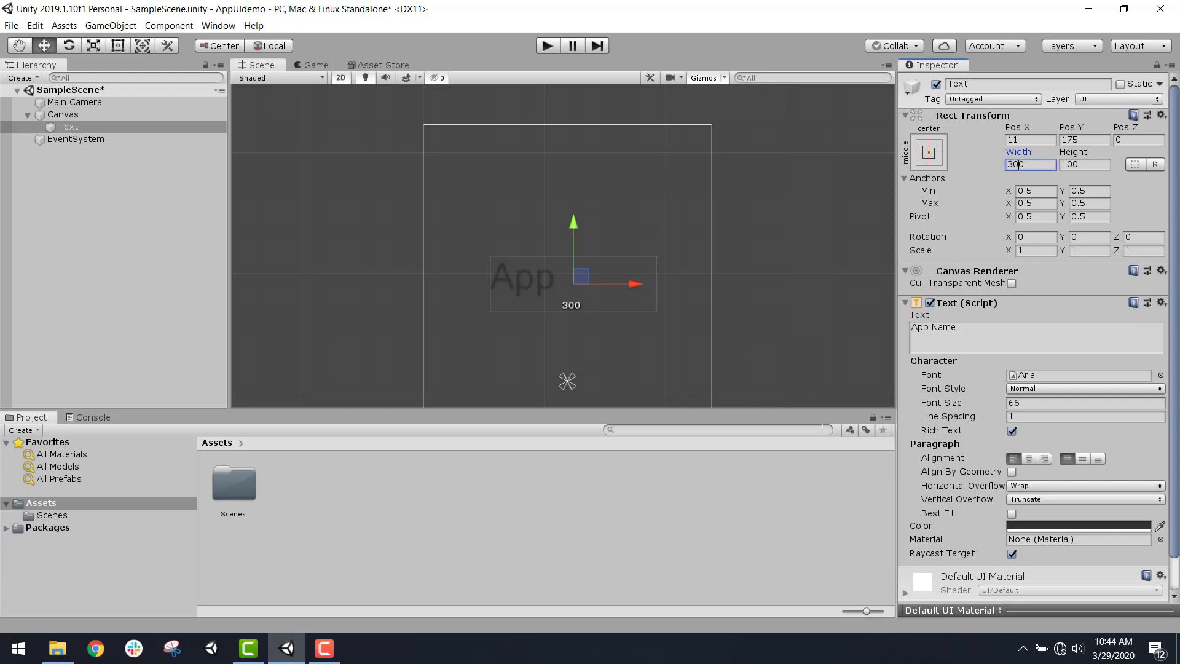
key(BackSpace)
text(2)
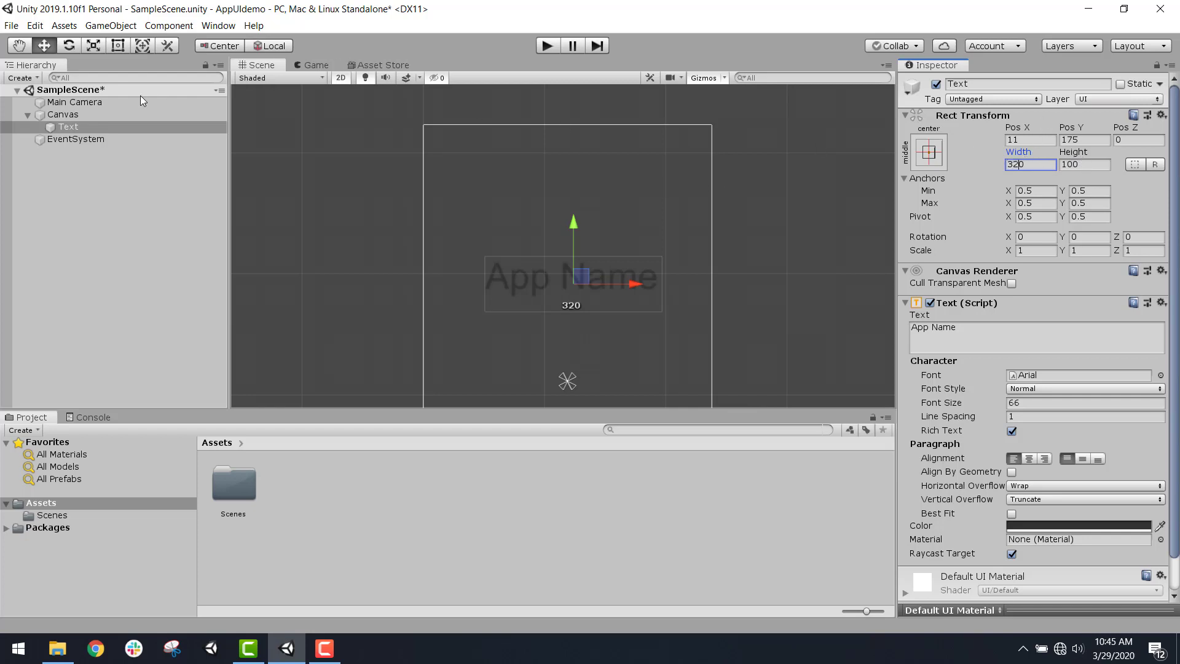
Try stretching the Text object horizontally with the Scale tool to an X scale of about 2.79, and undo it
click(93, 45)
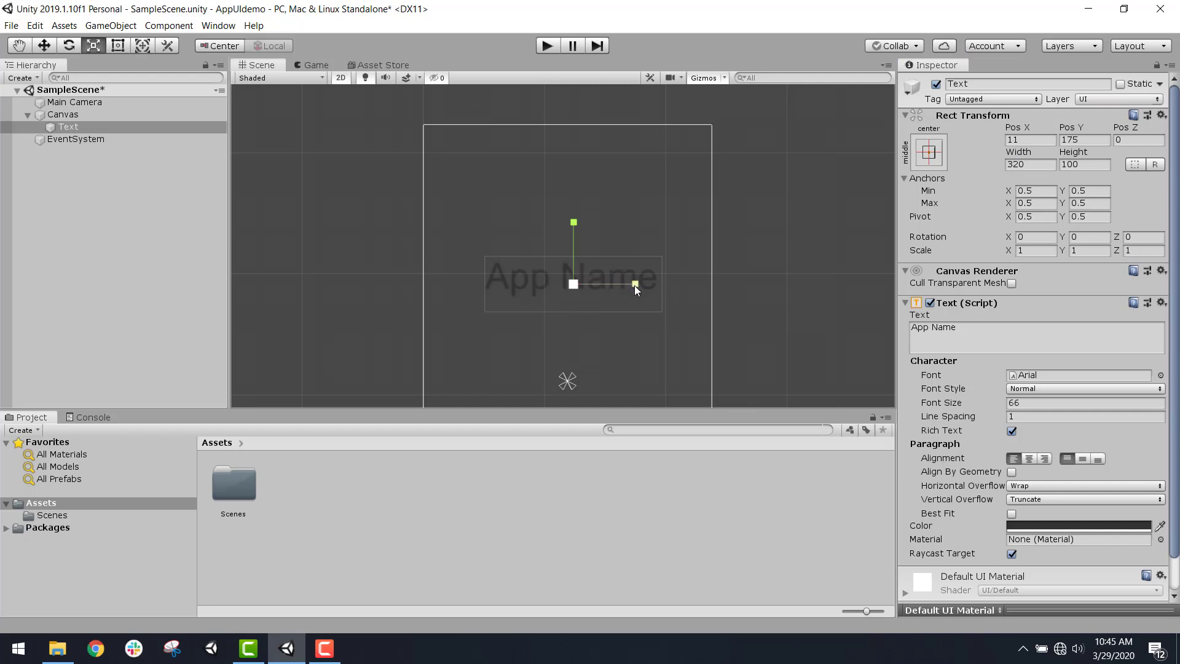
drag(634, 285, 765, 275)
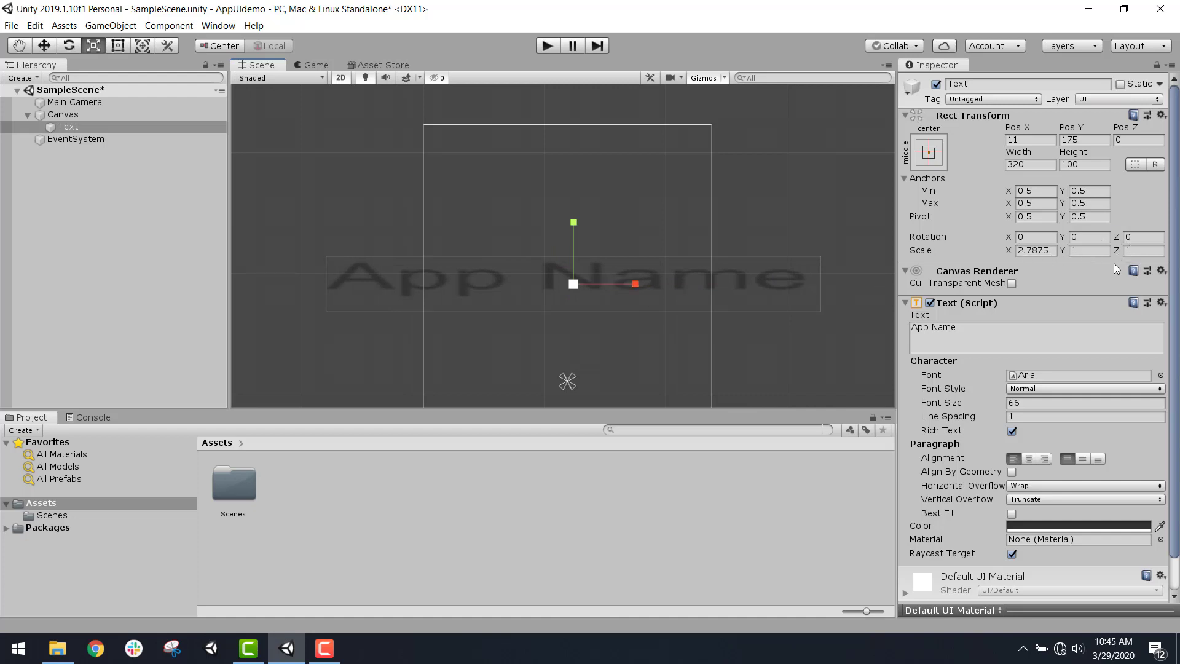
key(ctrl+z)
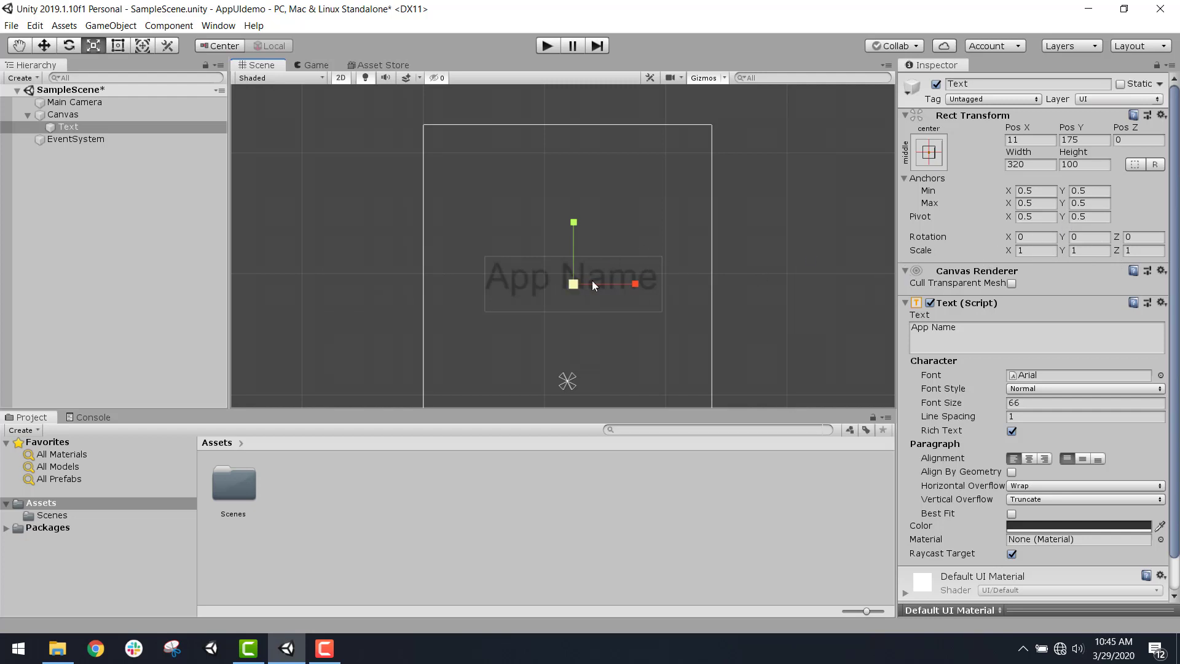
click(1033, 165)
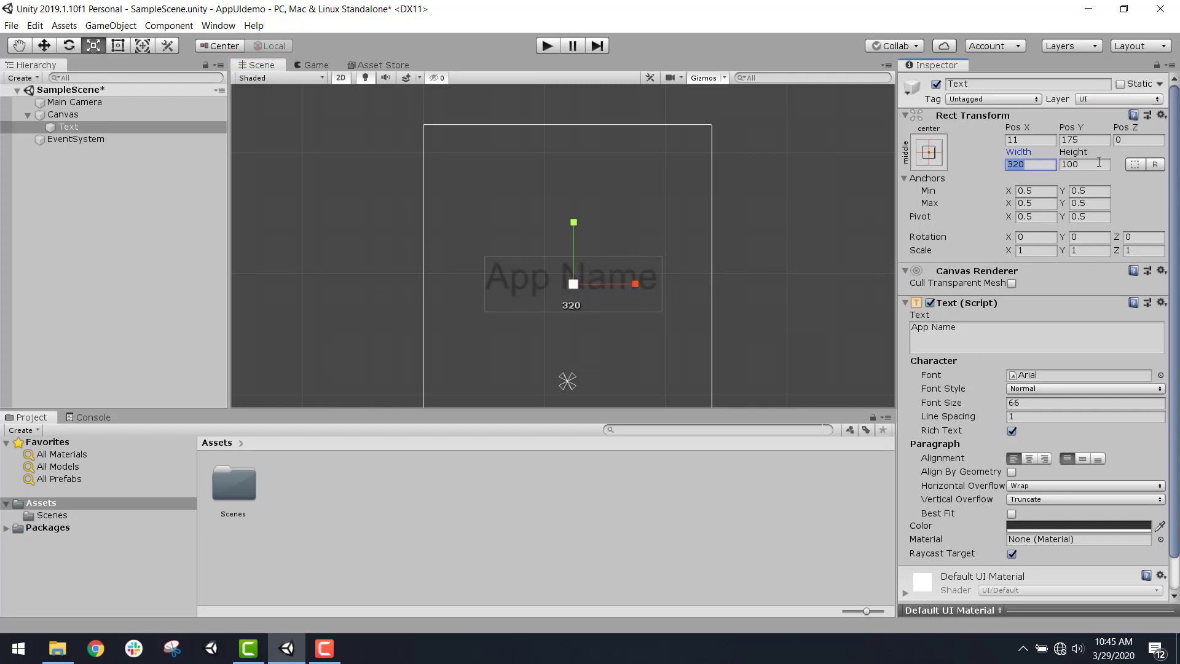
click(1094, 163)
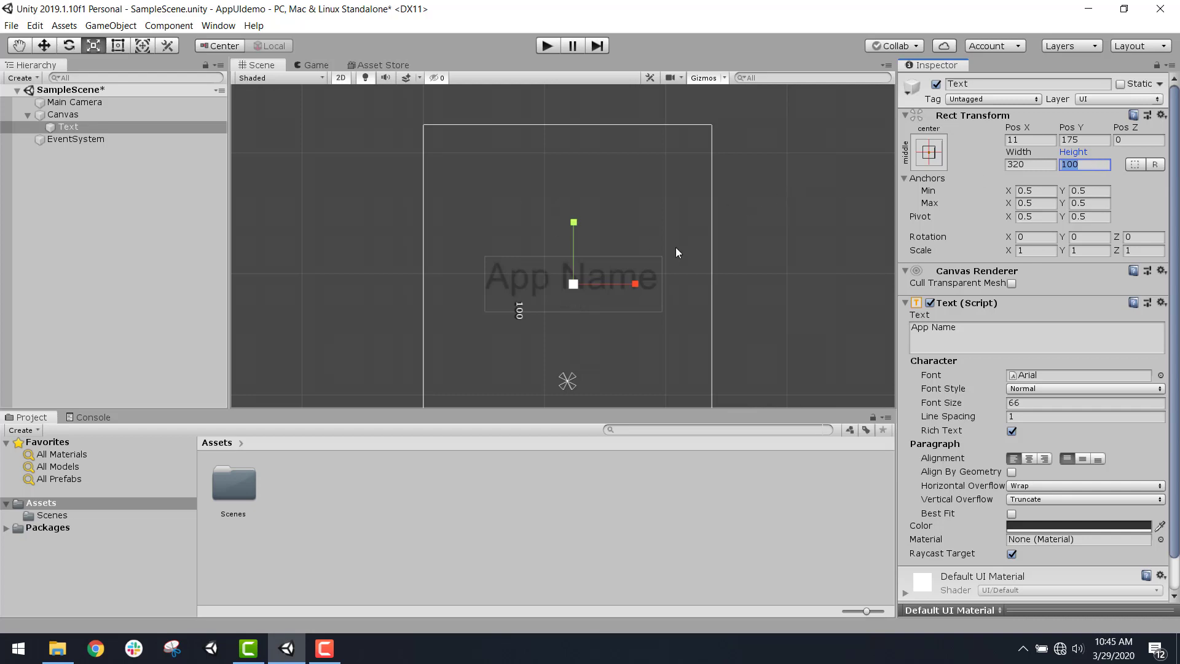
click(44, 45)
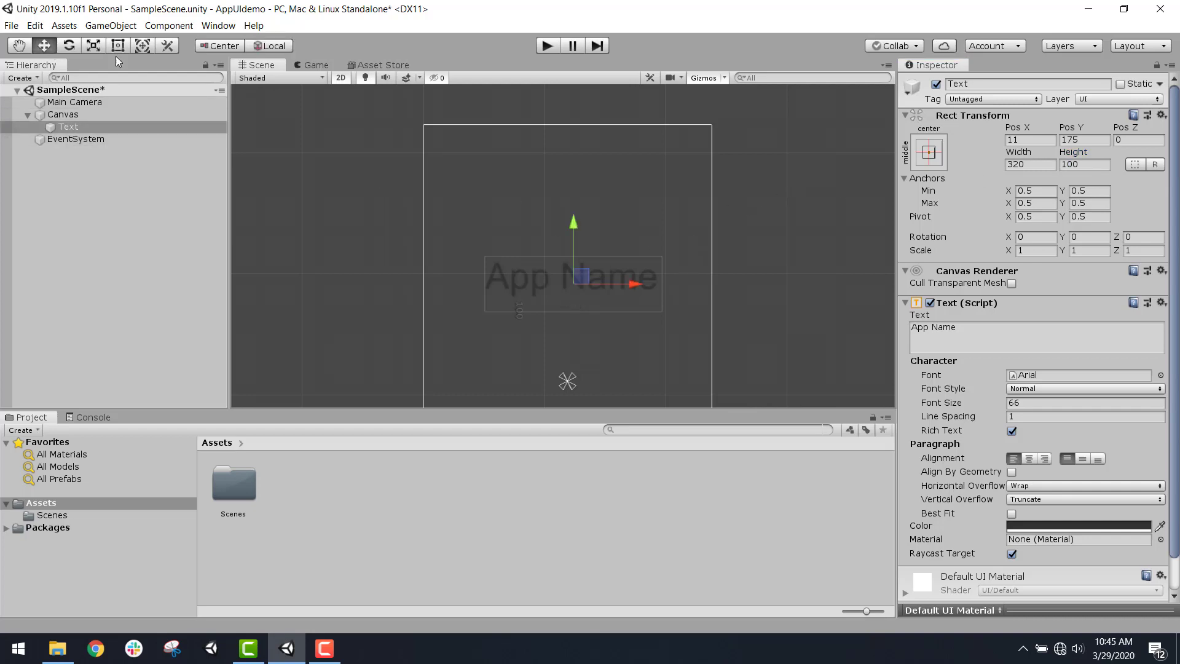
Set the Text object's Width to 340 and center its paragraph alignment horizontally
click(1016, 164)
scroll(498, 305, up, 5)
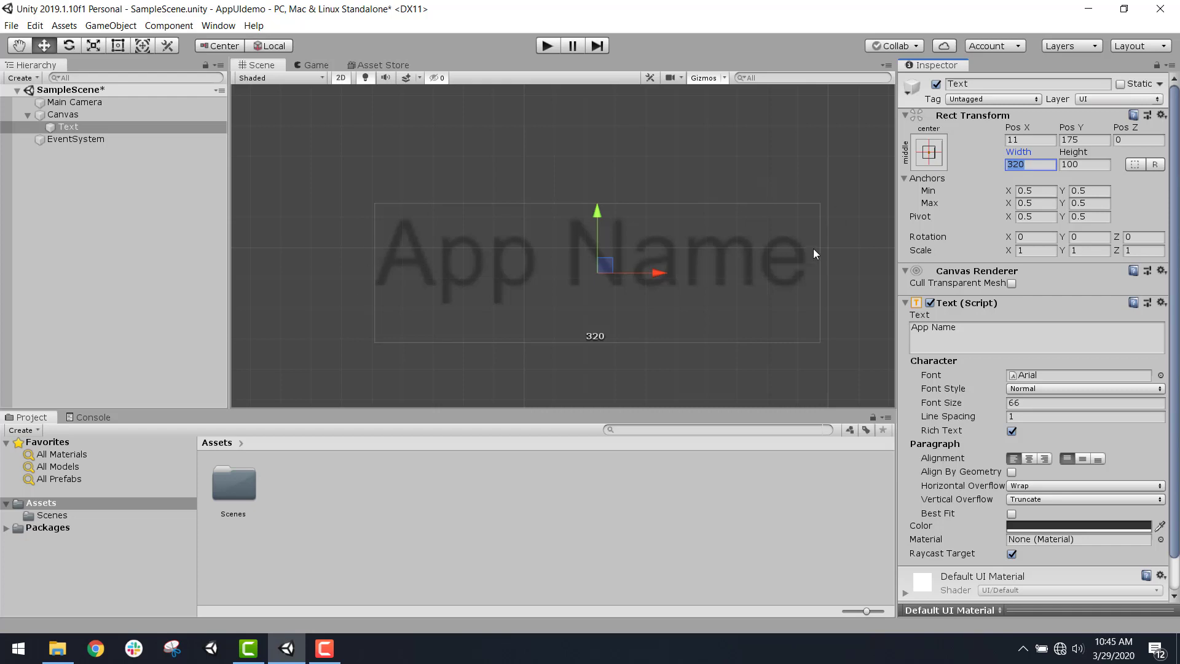
click(1020, 166)
key(BackSpace)
text(4)
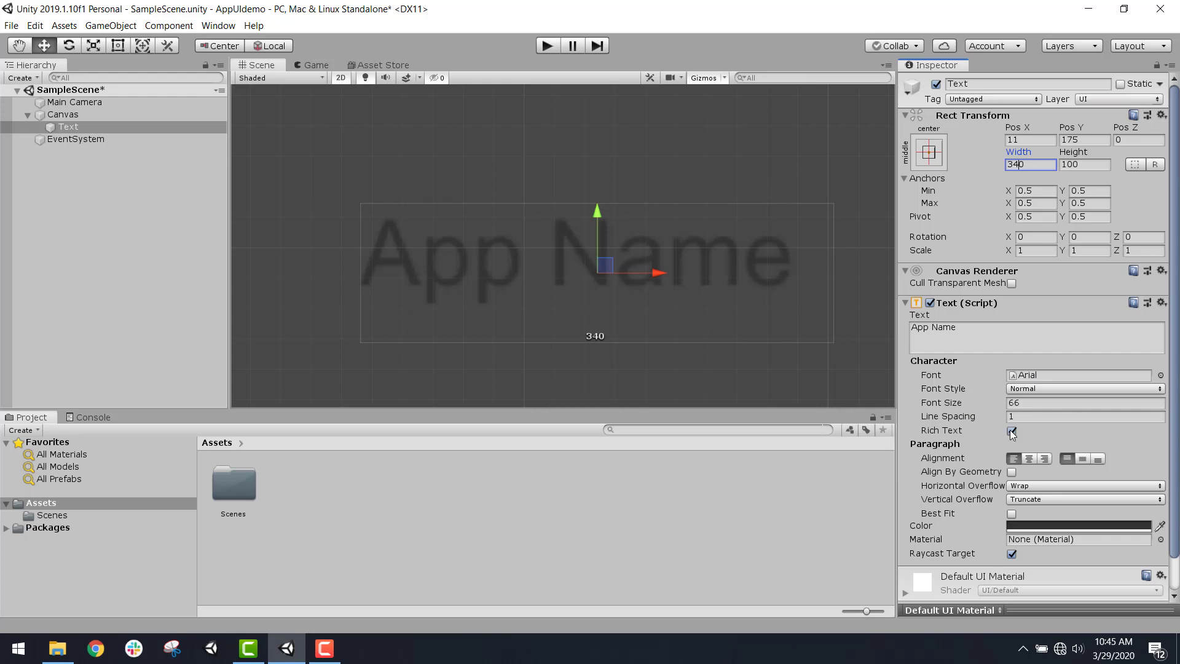
scroll(1009, 429, down, 2)
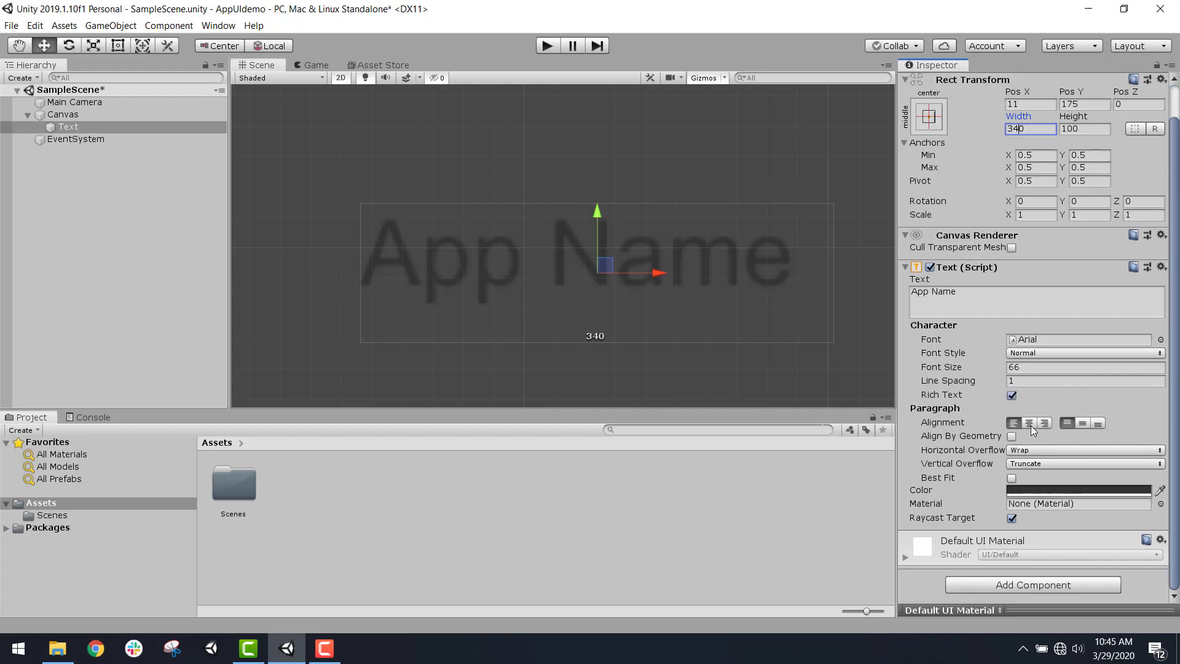
click(1028, 423)
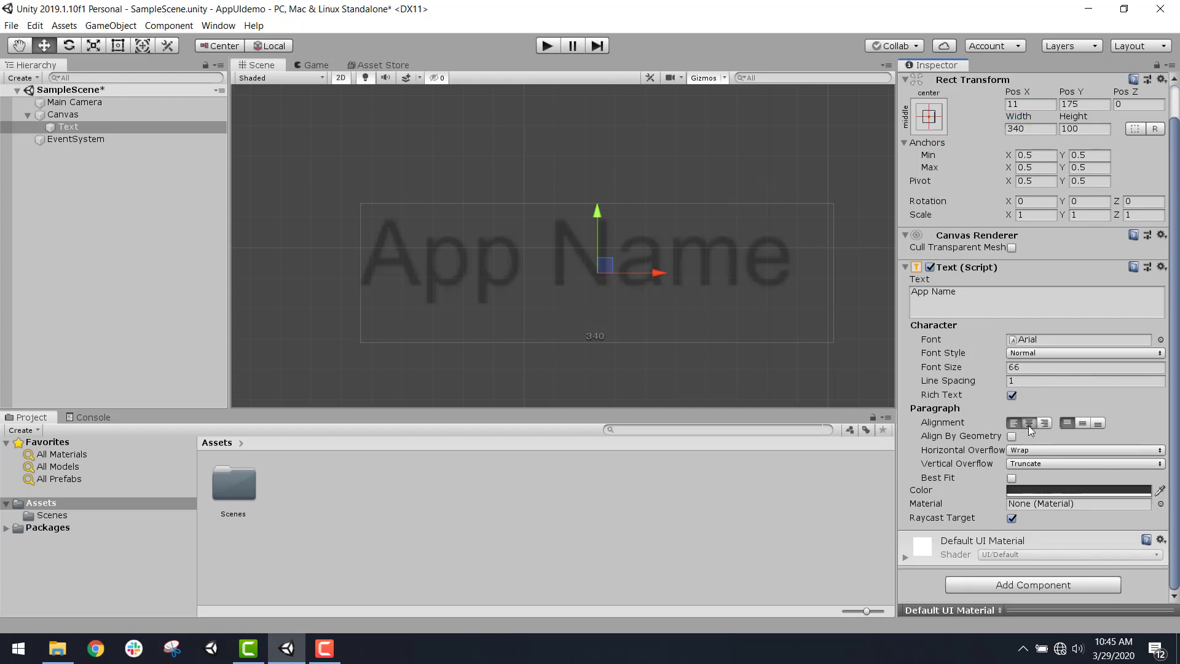
Center the "App Name" text vertically in its paragraph alignment and move the object to Pos X 0 and about Pos Y 351
click(1085, 420)
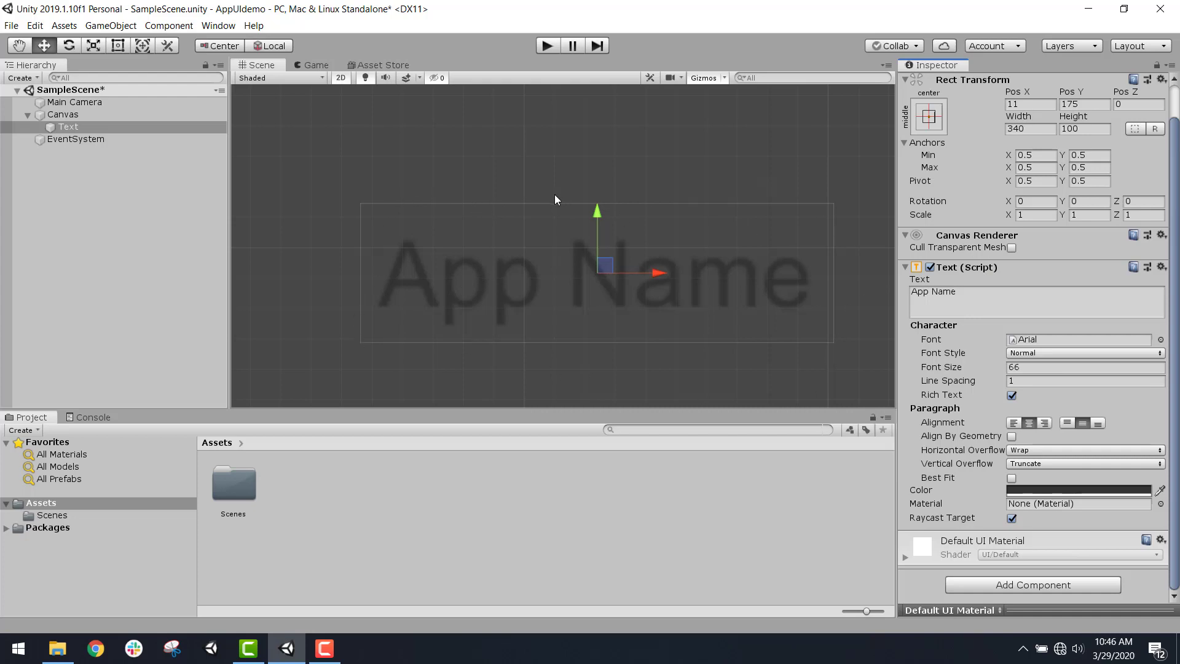
scroll(555, 196, down, 6)
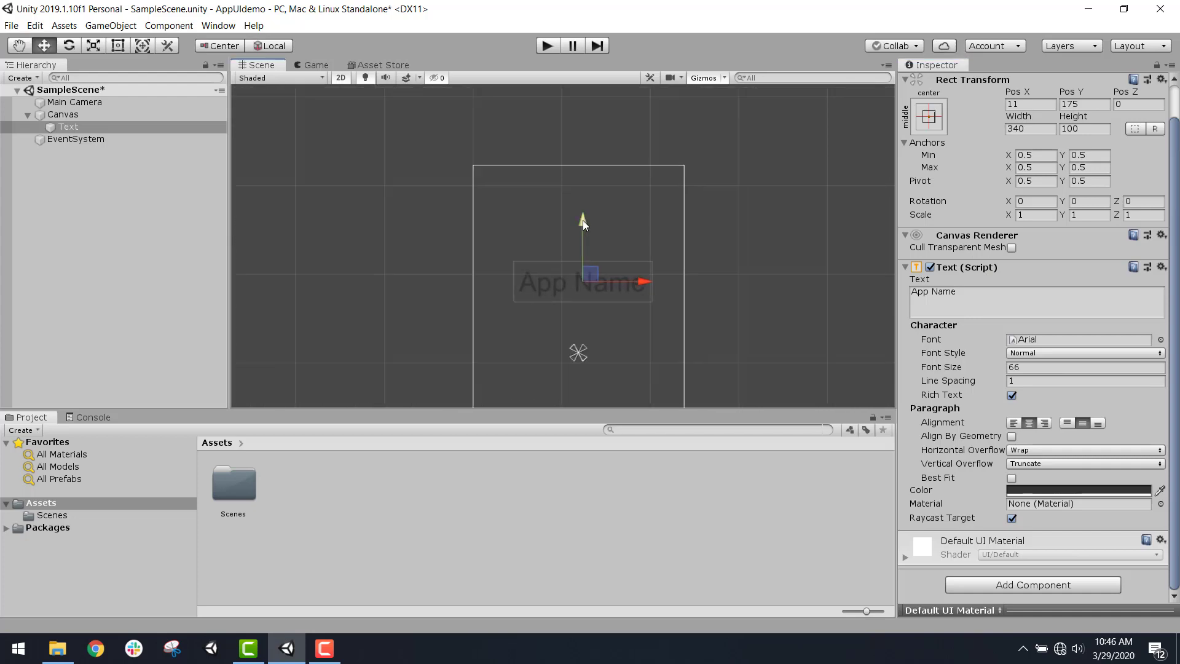
drag(583, 220, 573, 149)
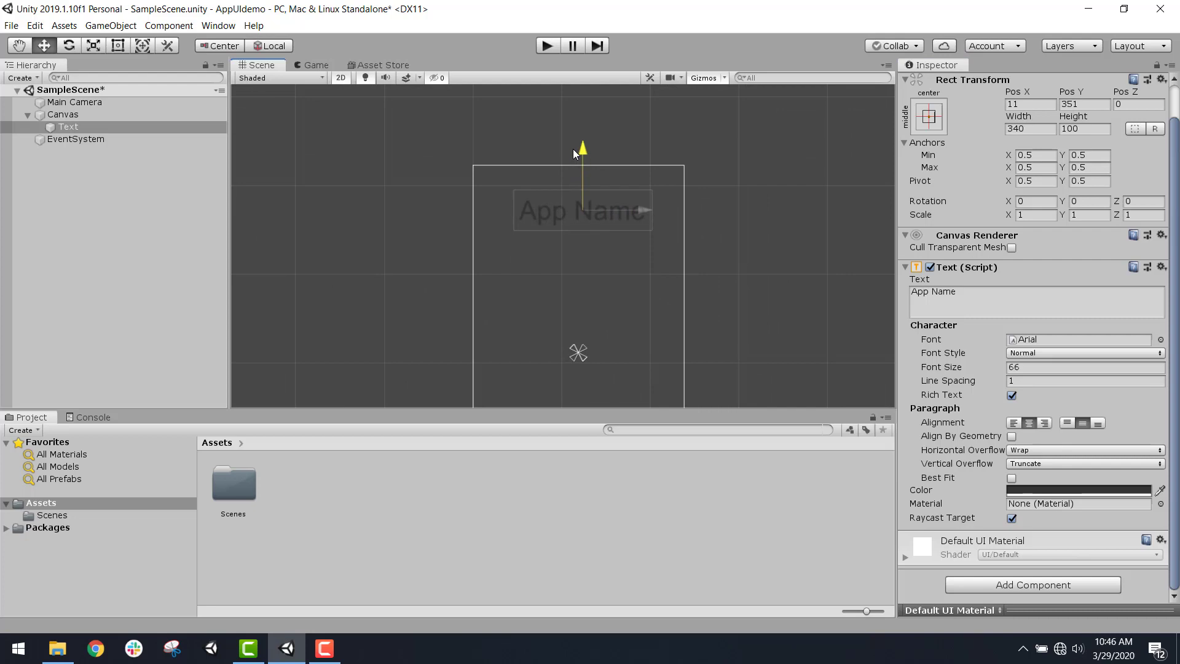
mouse_move(644, 210)
mouse_down()
mouse_move(622, 218)
mouse_move(647, 216)
mouse_move(637, 217)
mouse_up()
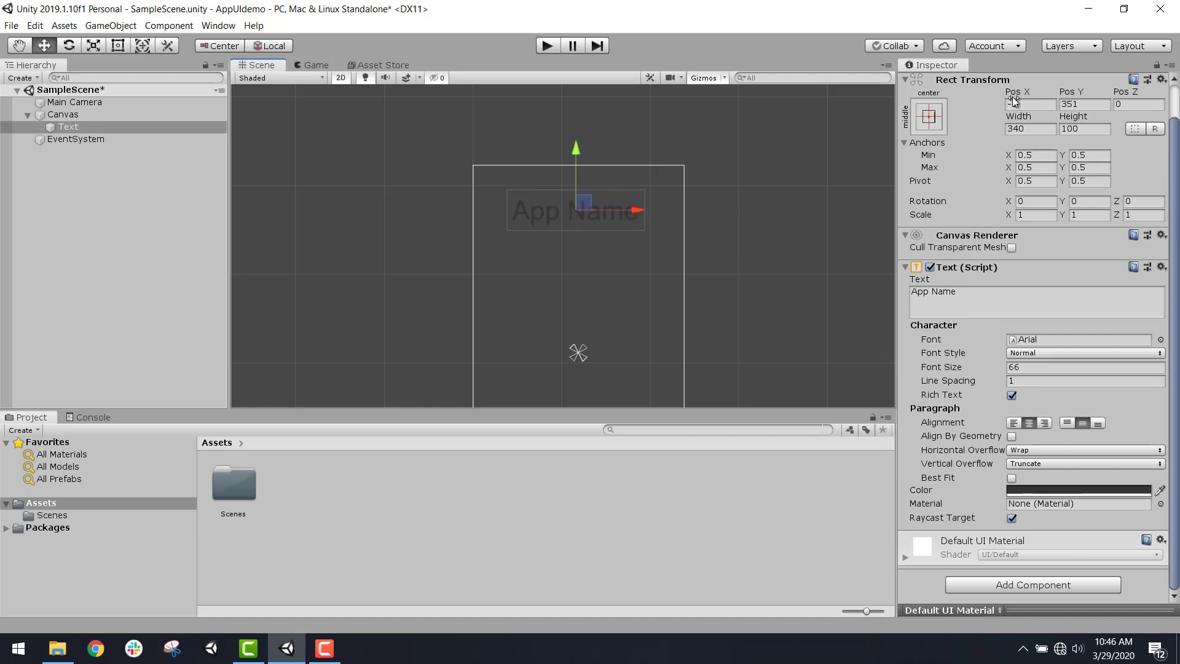
click(1046, 102)
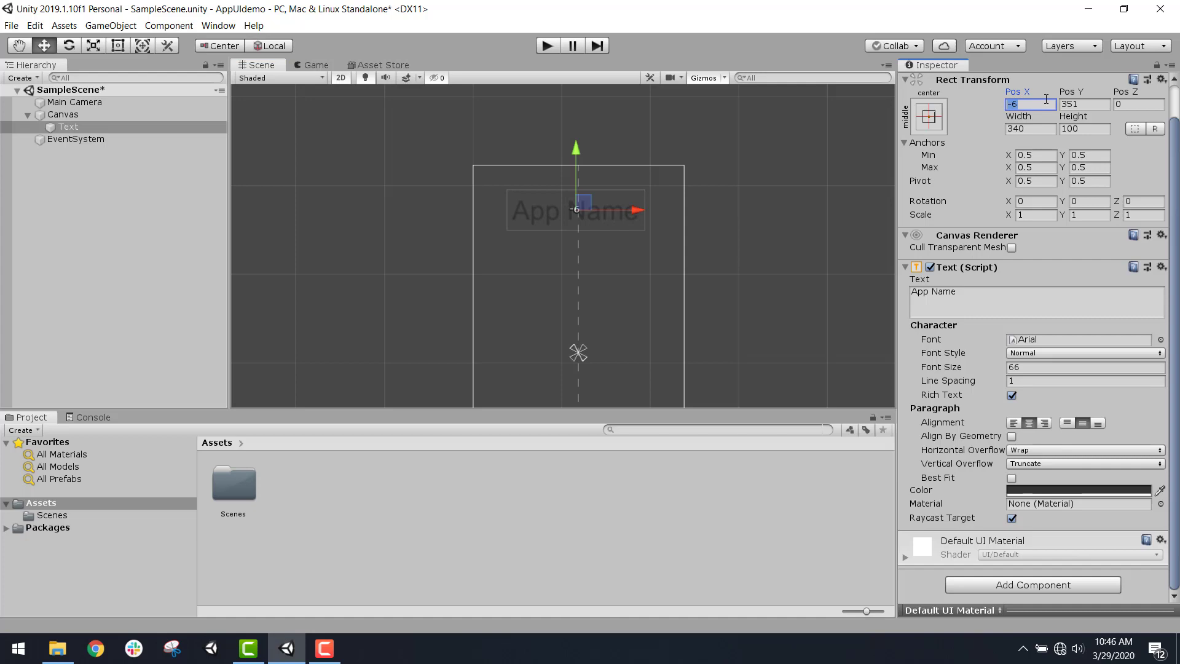
text(0)
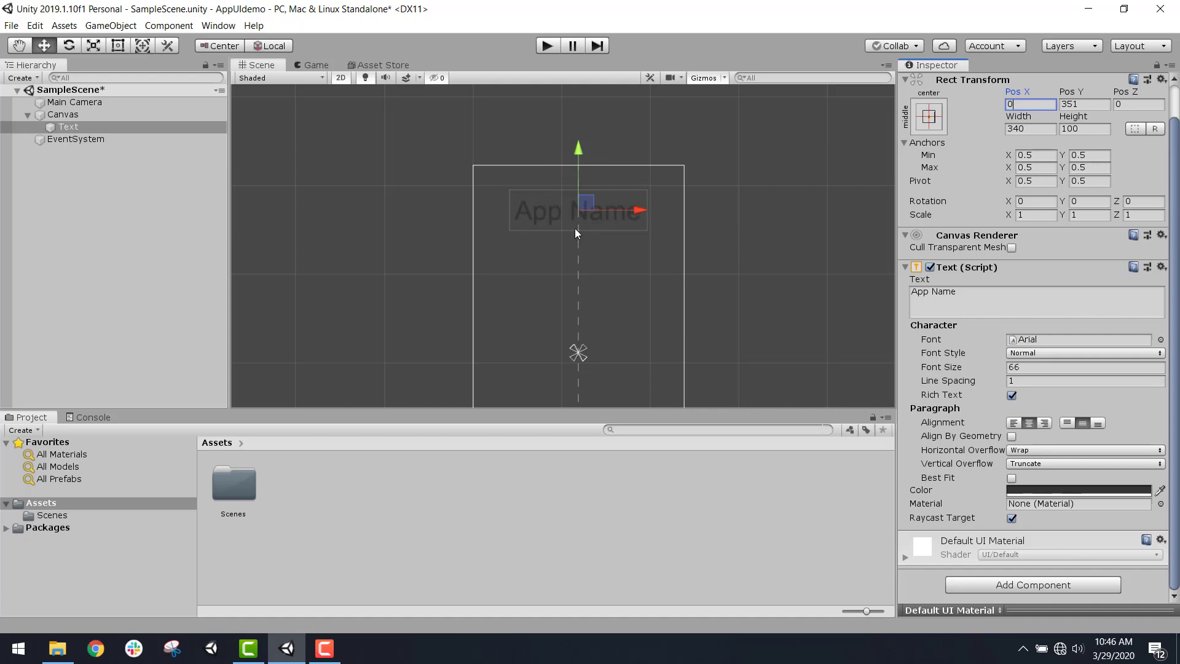
Preview the title in the Game view at Free Aspect with different view widths, and examine its placement against the Canvas in the Scene view
click(314, 65)
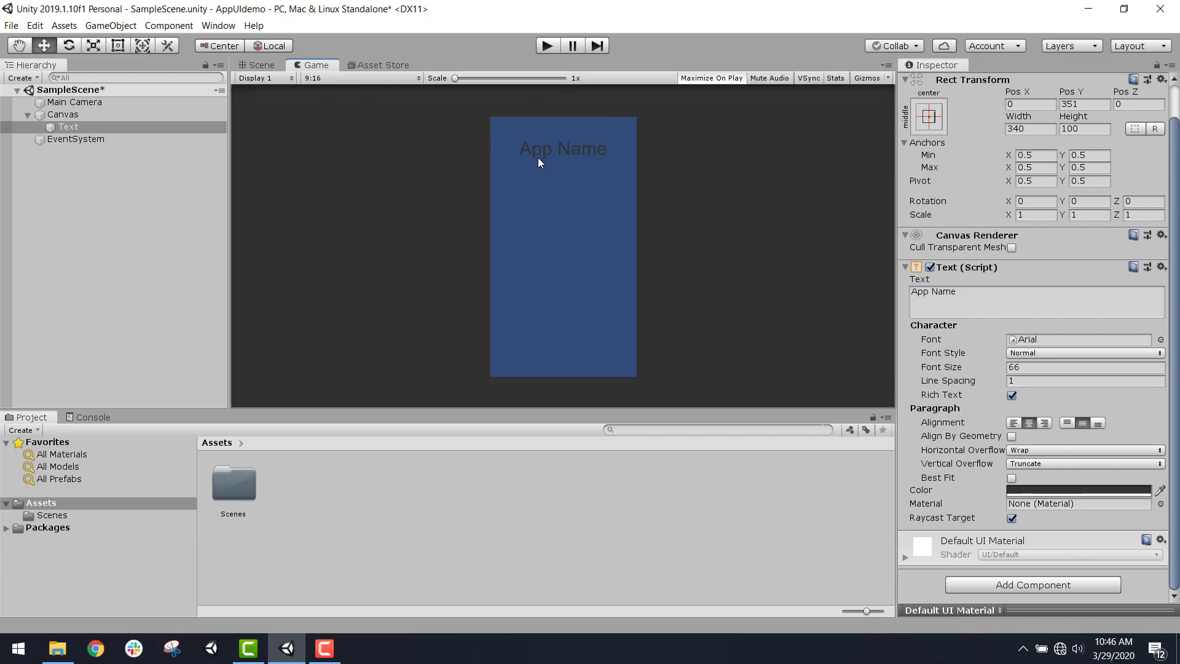
click(403, 82)
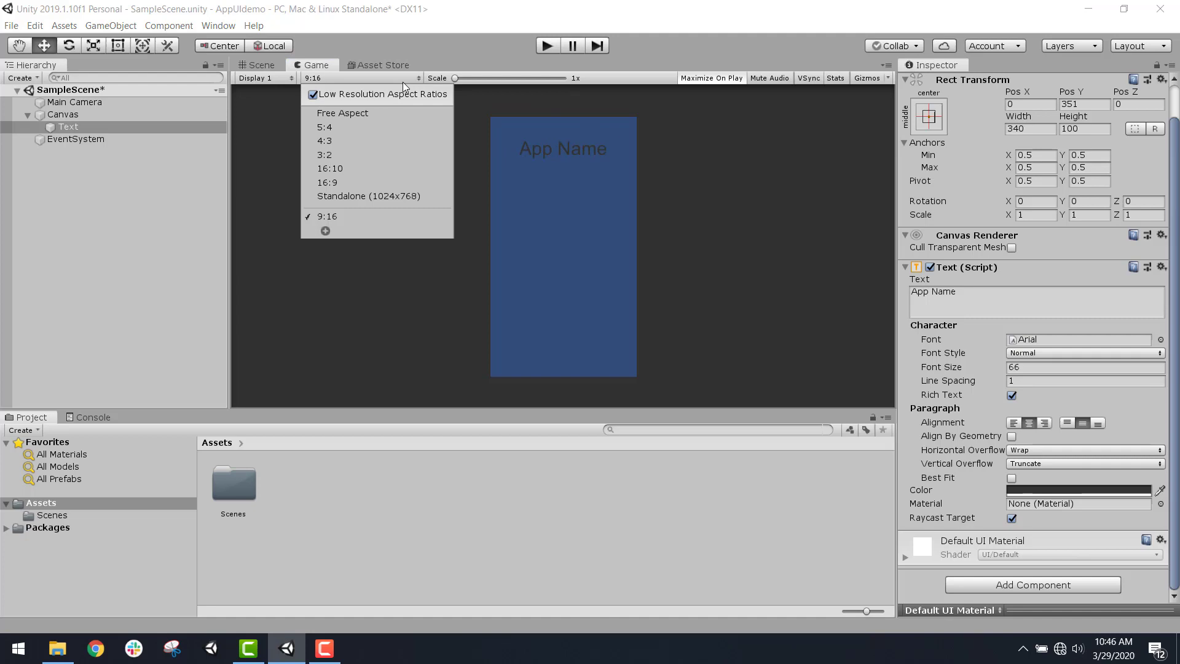
click(369, 115)
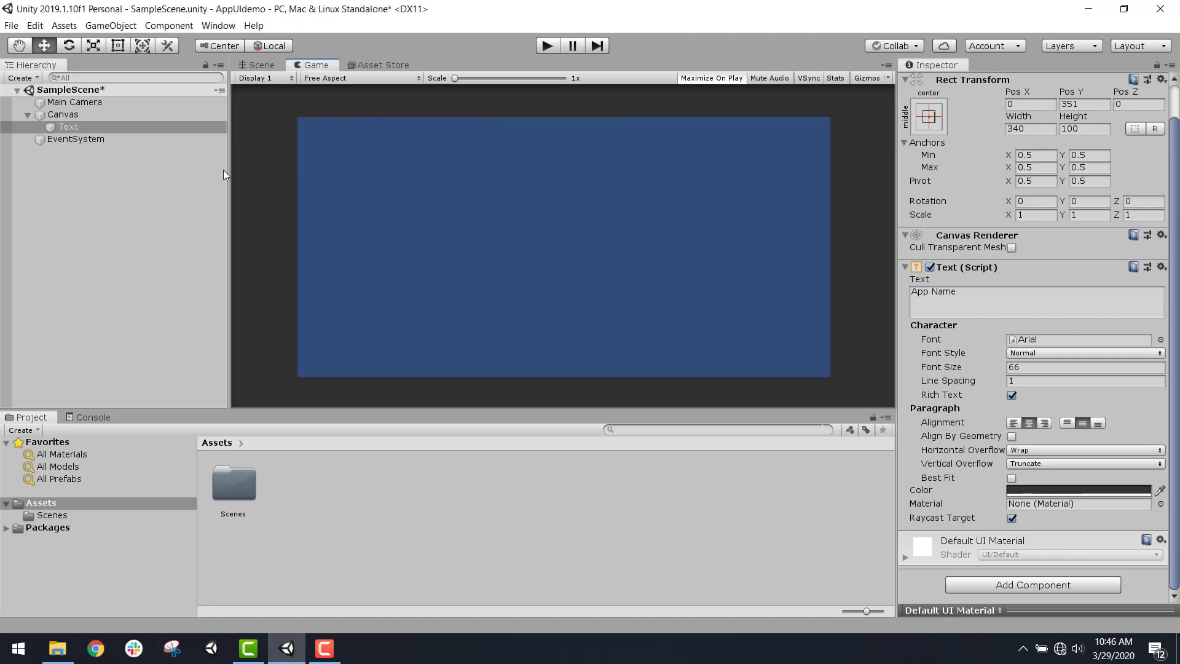
drag(227, 177, 721, 297)
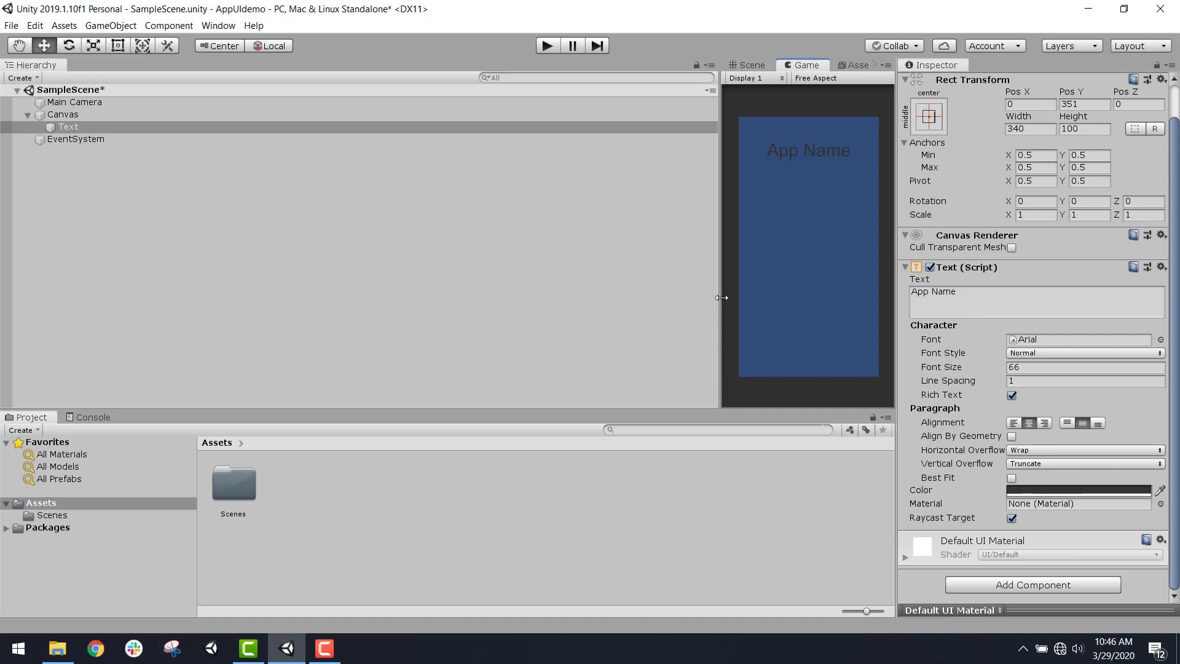
drag(722, 298, 612, 335)
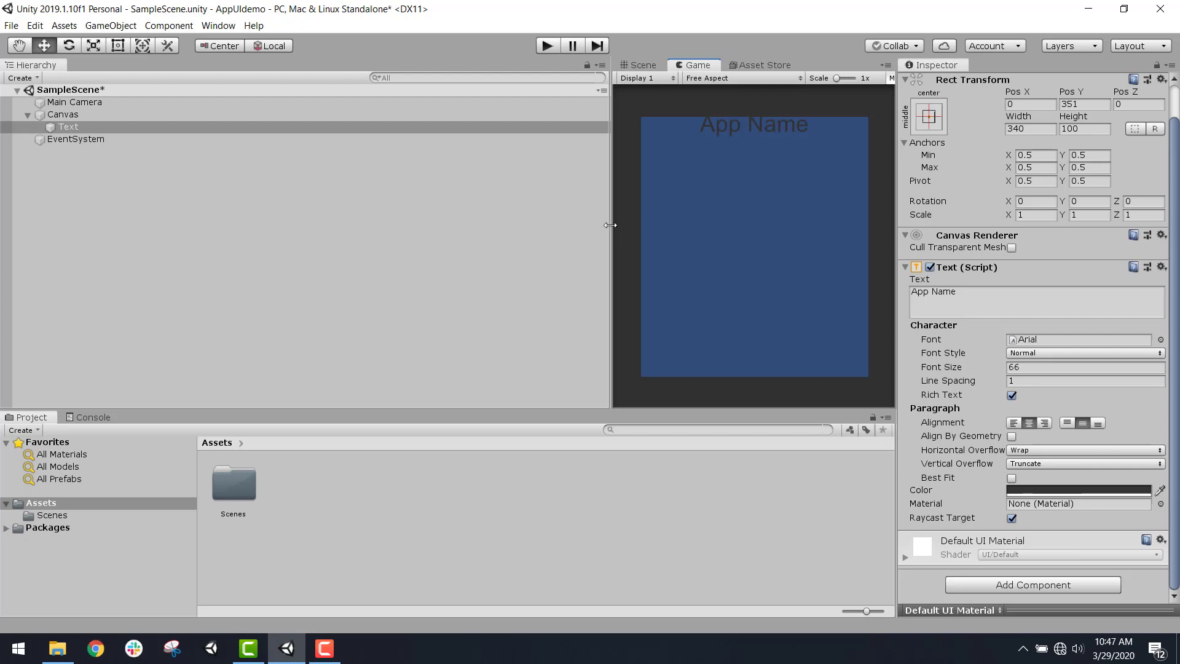
drag(610, 225, 315, 254)
click(343, 66)
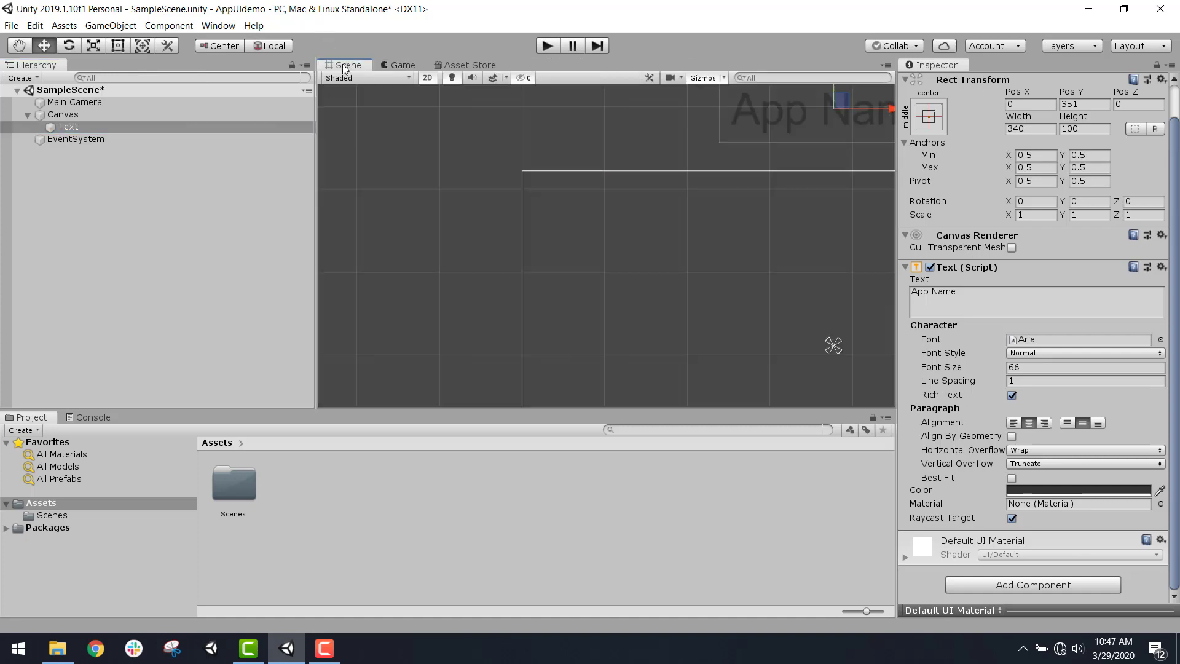
scroll(737, 216, down, 5)
middle_drag(821, 209, 675, 238)
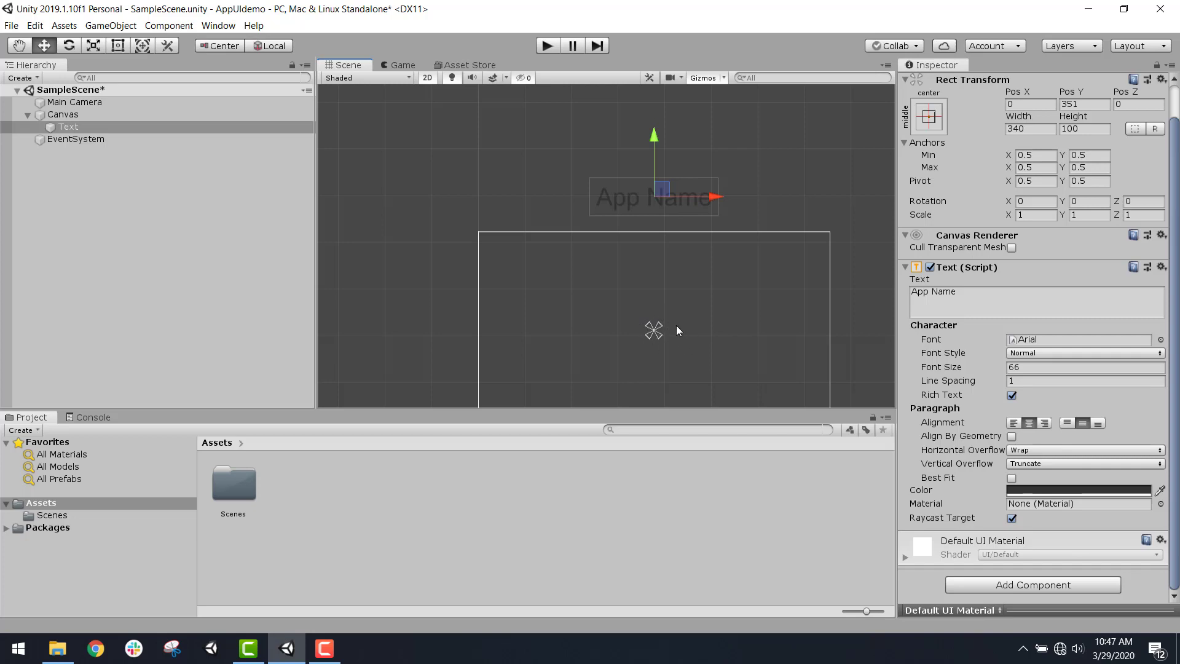
Set the Game view's aspect ratio back to 9:16
click(399, 65)
click(451, 79)
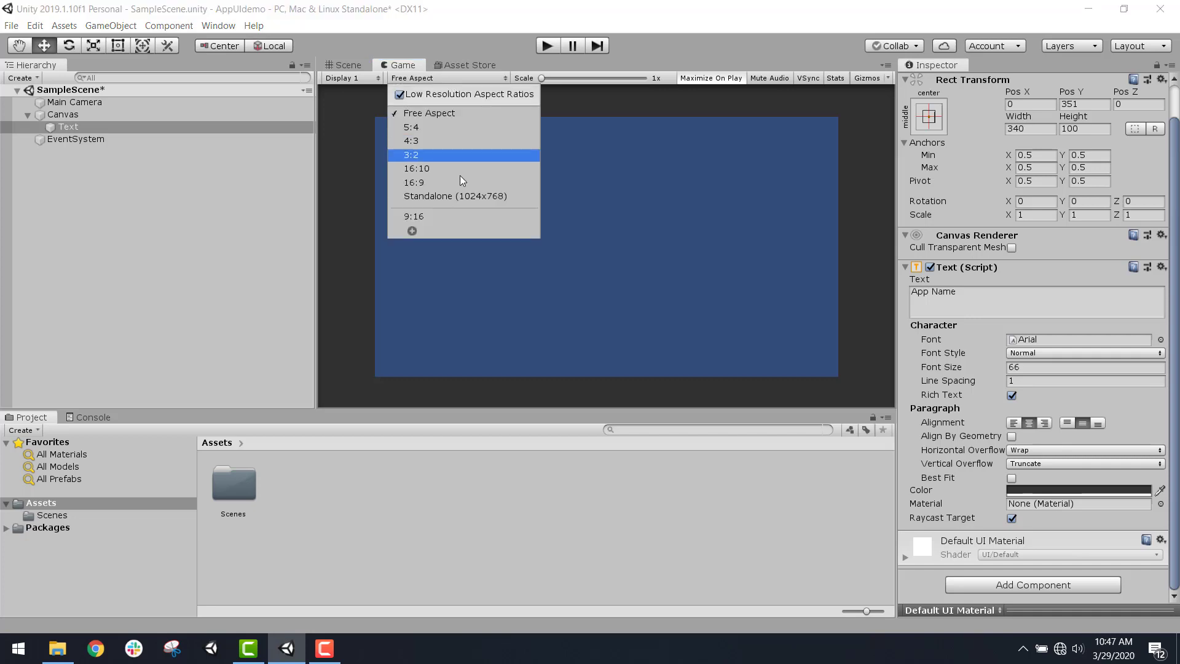
click(443, 216)
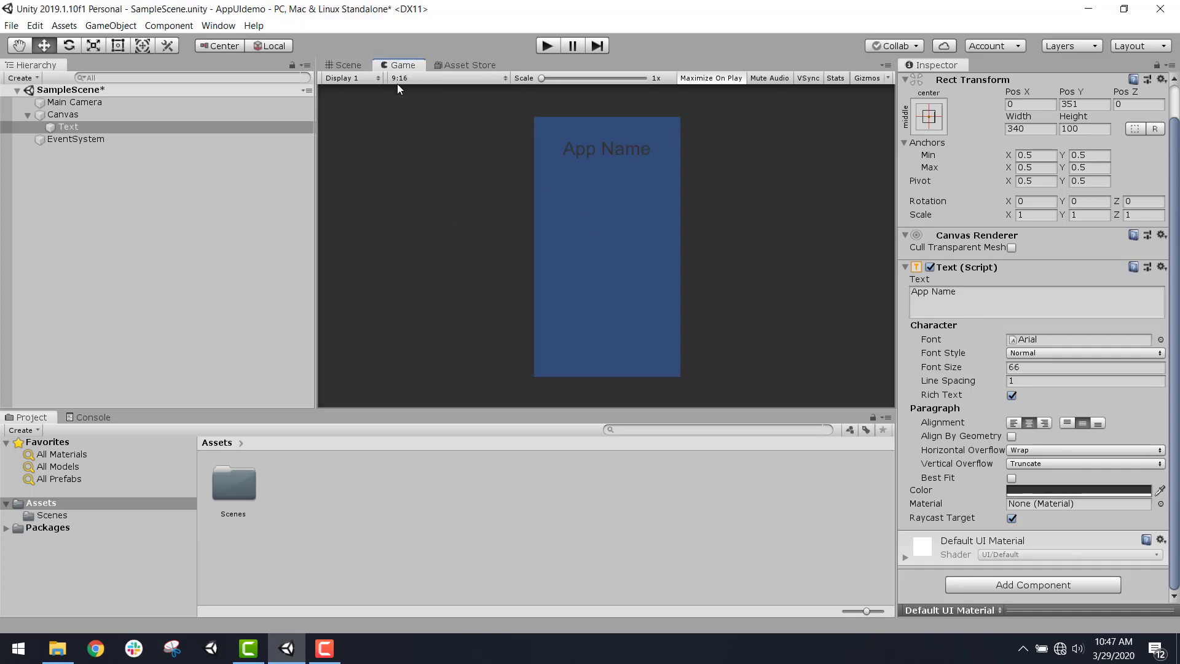
Anchor the "App Name" Text object to the top center of the Canvas using the anchor presets
click(348, 65)
middle_drag(569, 305, 587, 249)
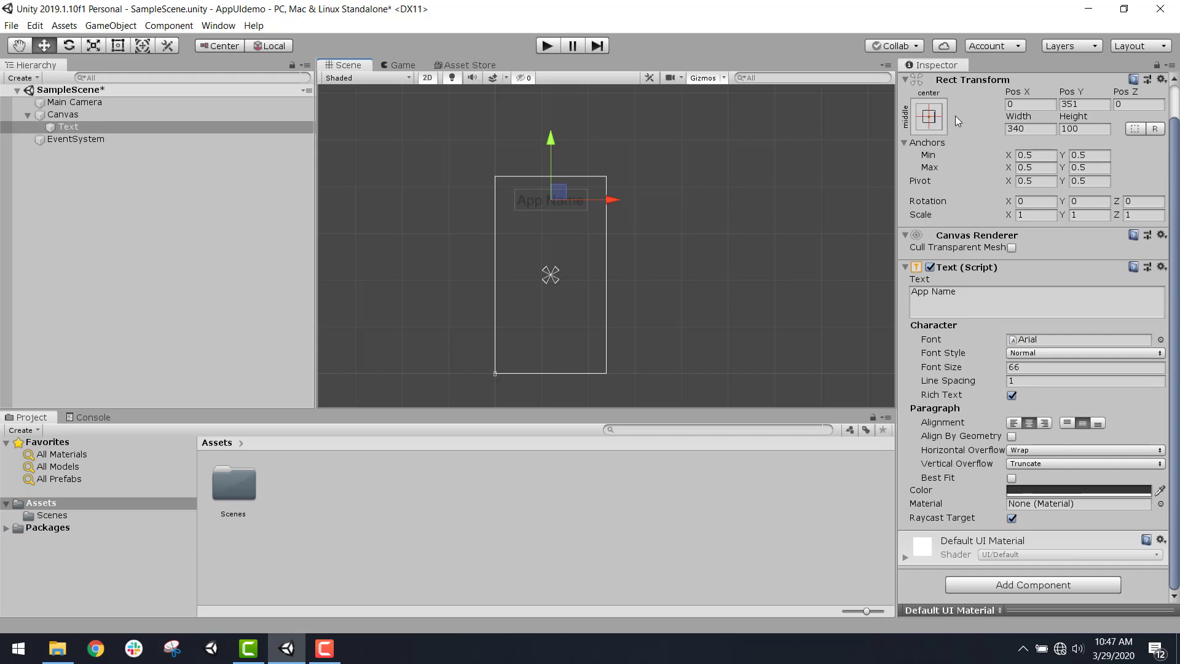
click(923, 122)
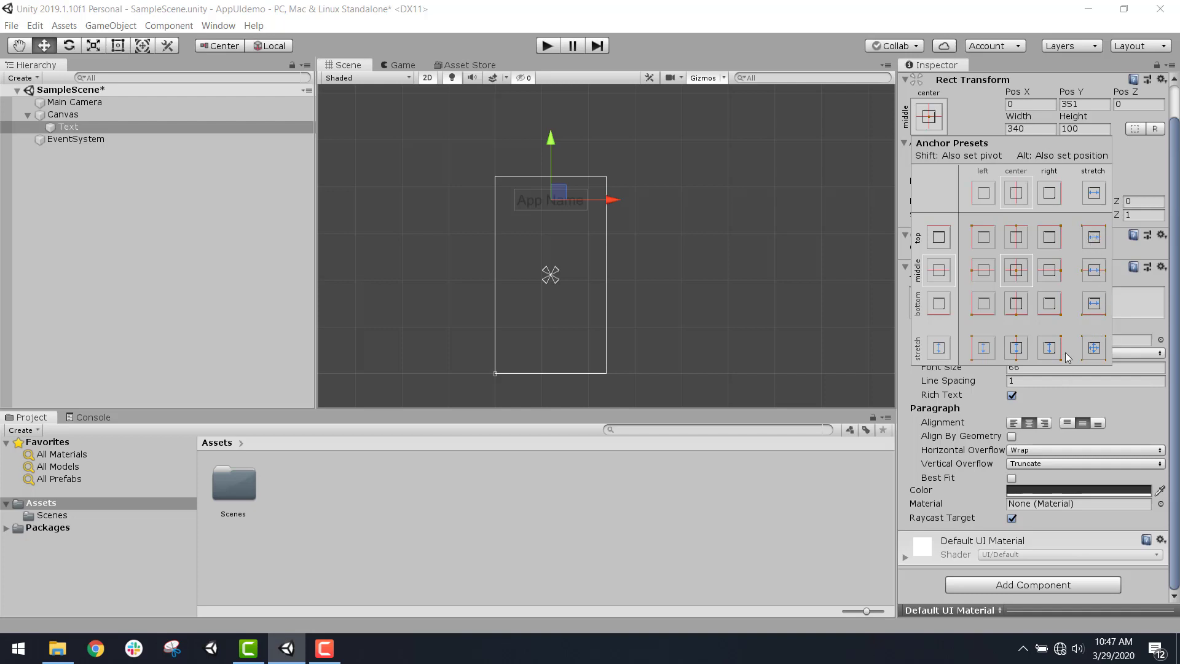
click(1018, 241)
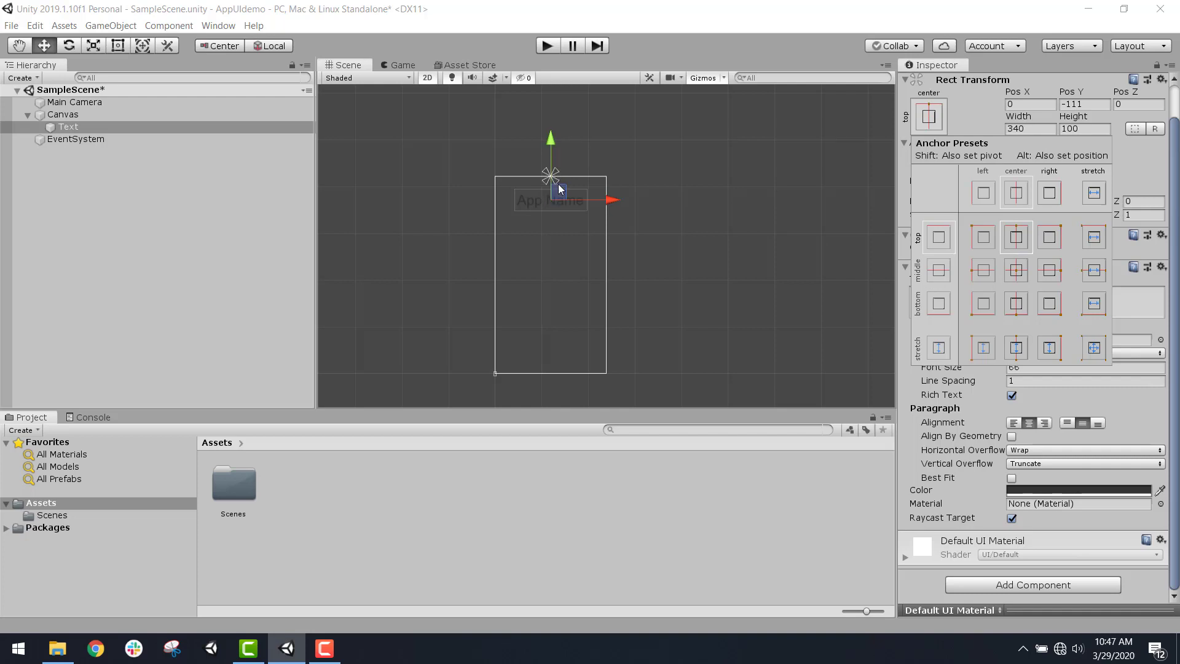
scroll(560, 175, up, 1)
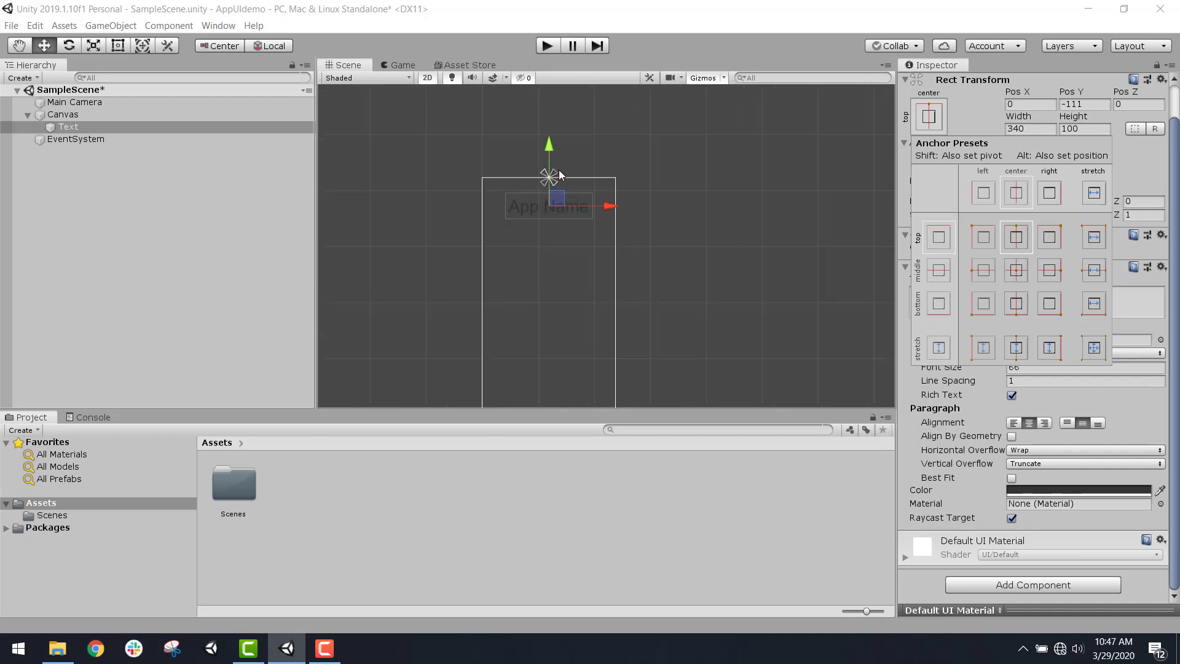
scroll(560, 175, up, 1)
Check how the top-anchored title behaves in the Game view at Free Aspect while changing the view's width
click(404, 68)
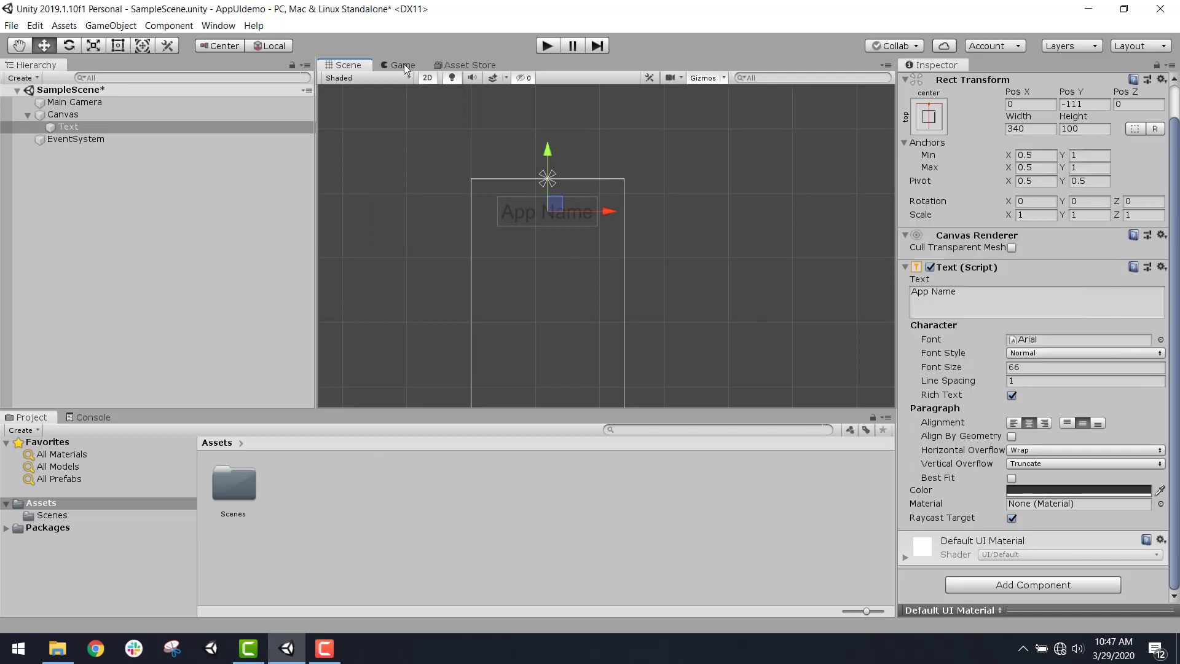
click(399, 64)
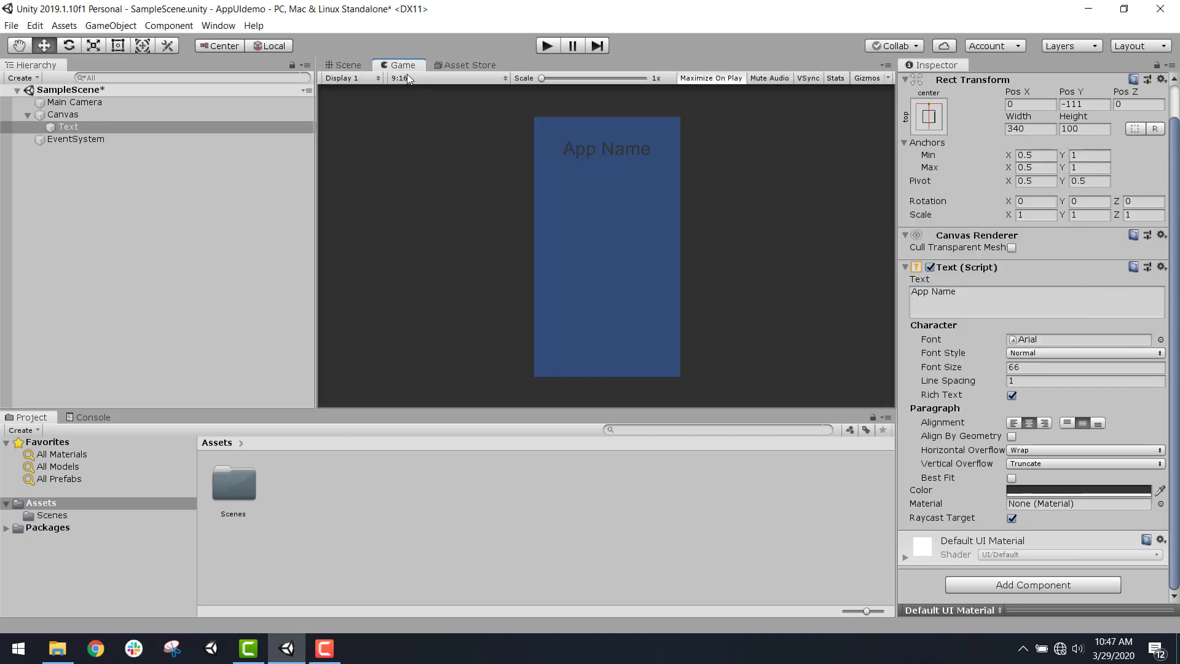
click(407, 78)
click(406, 113)
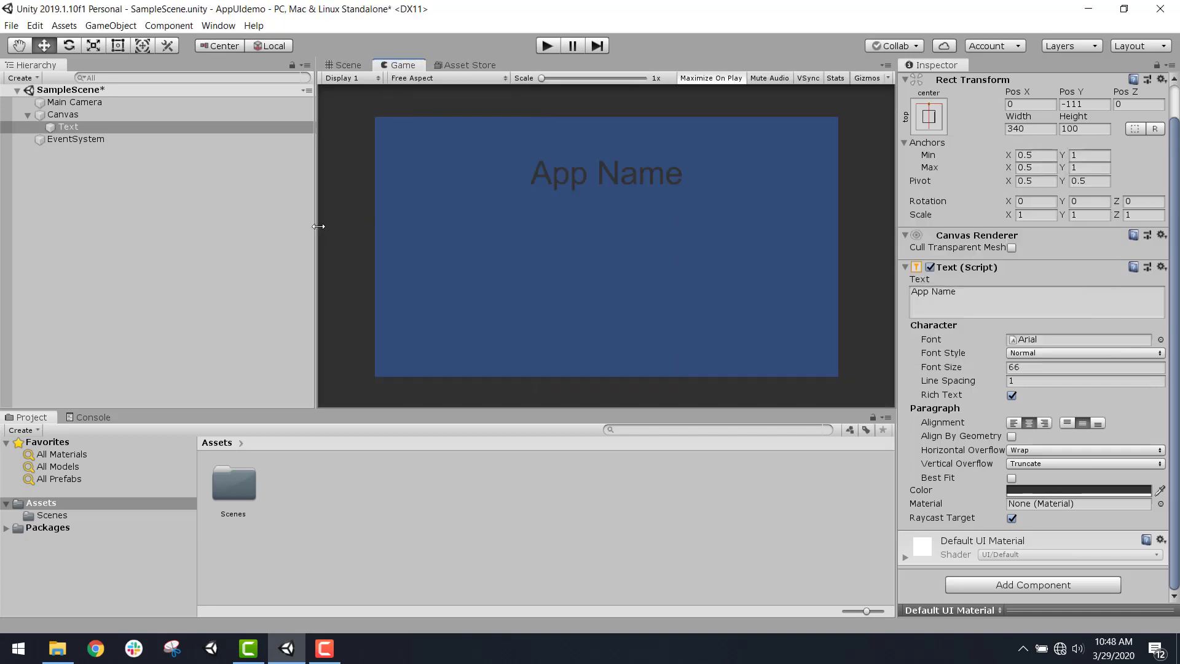
drag(320, 217, 454, 321)
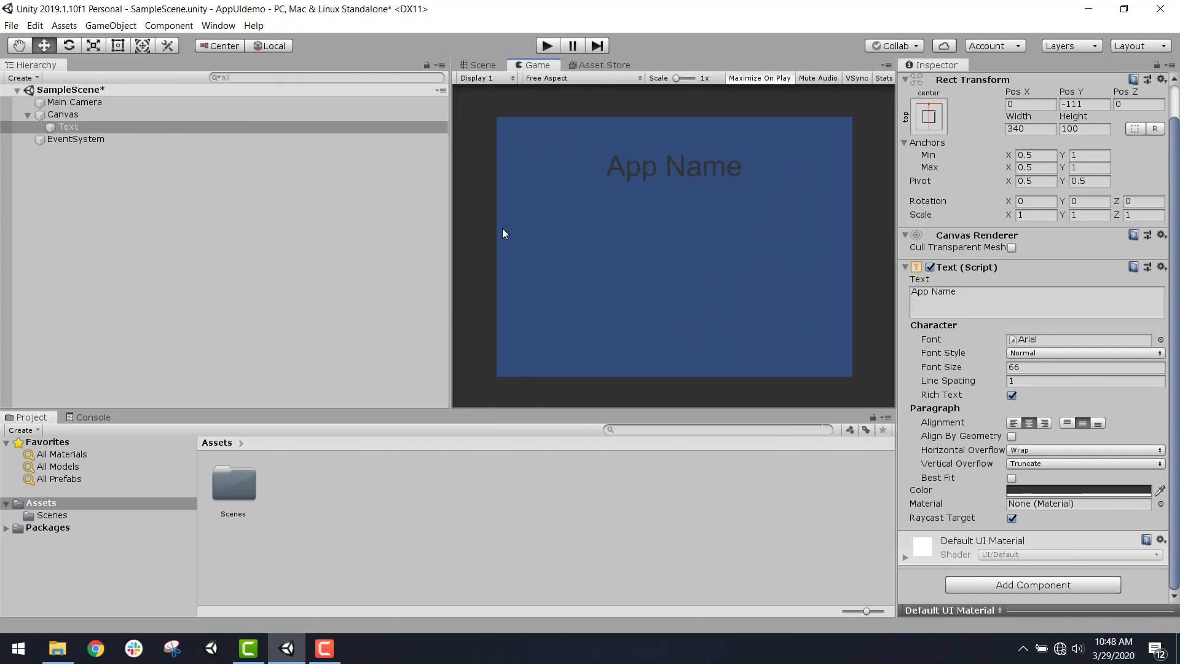
Restore the Game view to 9:16 and widen the view by narrowing the Hierarchy area
click(574, 77)
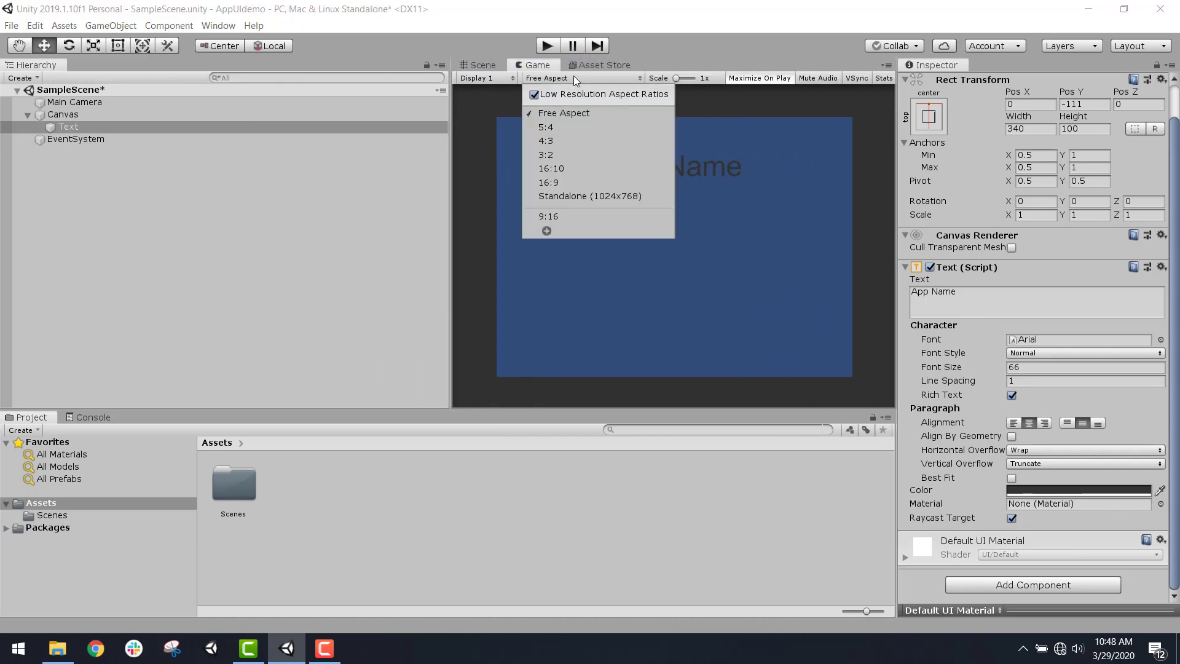
click(579, 214)
click(448, 240)
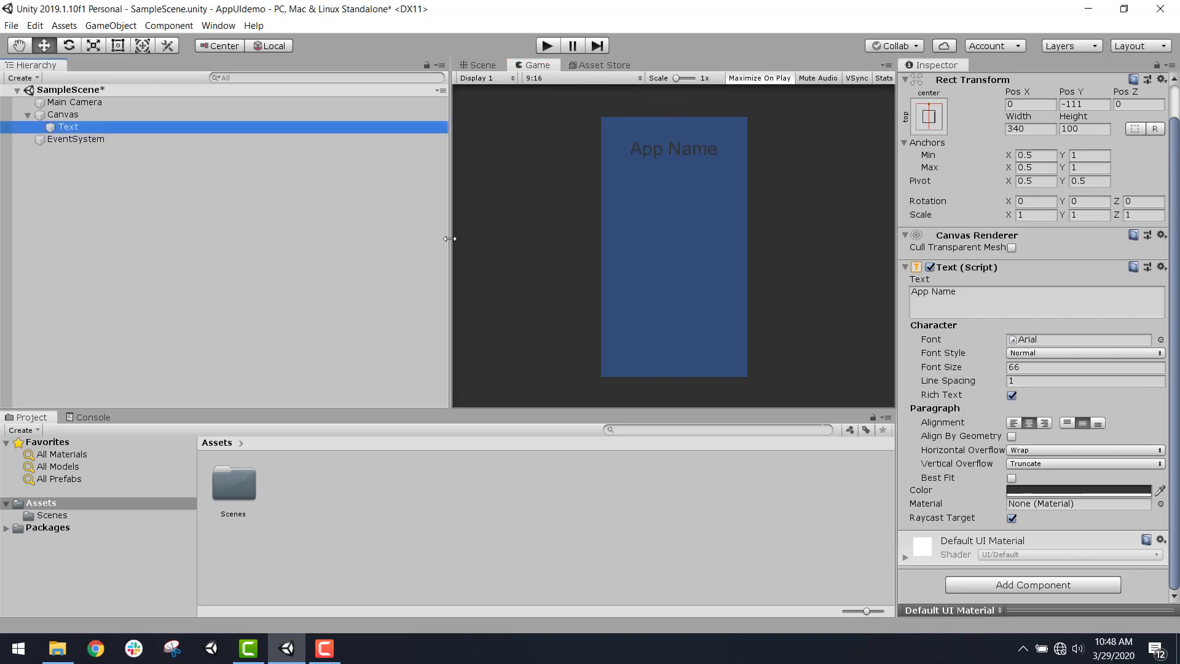
drag(450, 238, 360, 239)
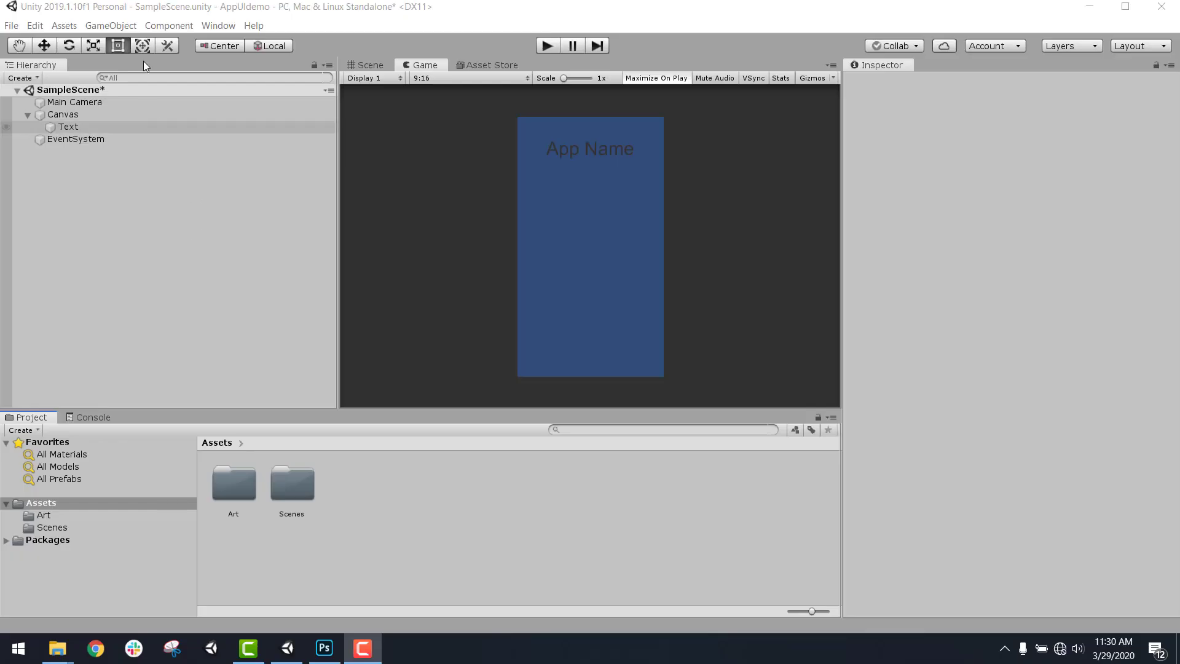
Add a UI Button to the Canvas and show it selected in the Scene view
click(104, 27)
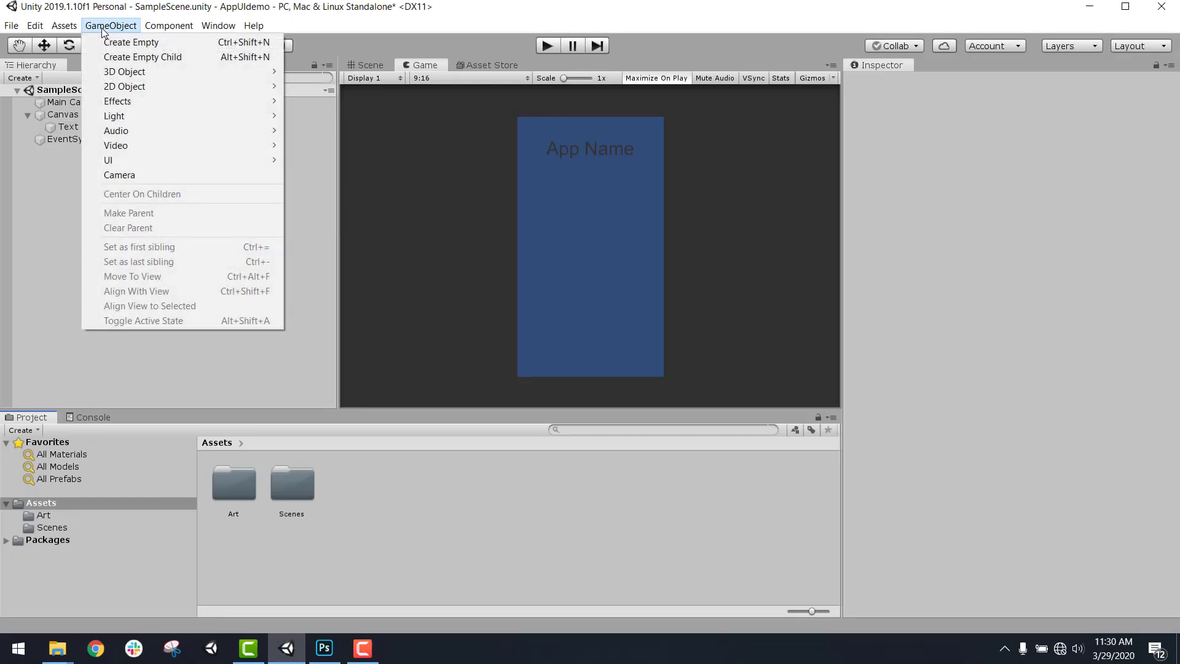
mouse_move(257, 161)
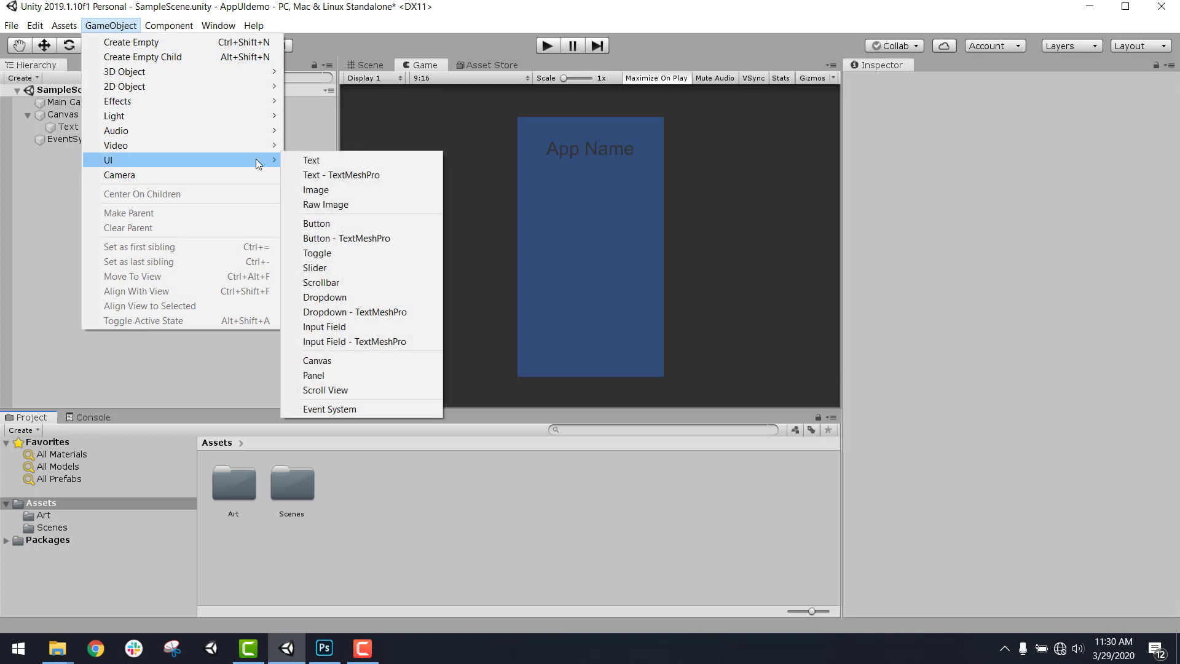
click(367, 224)
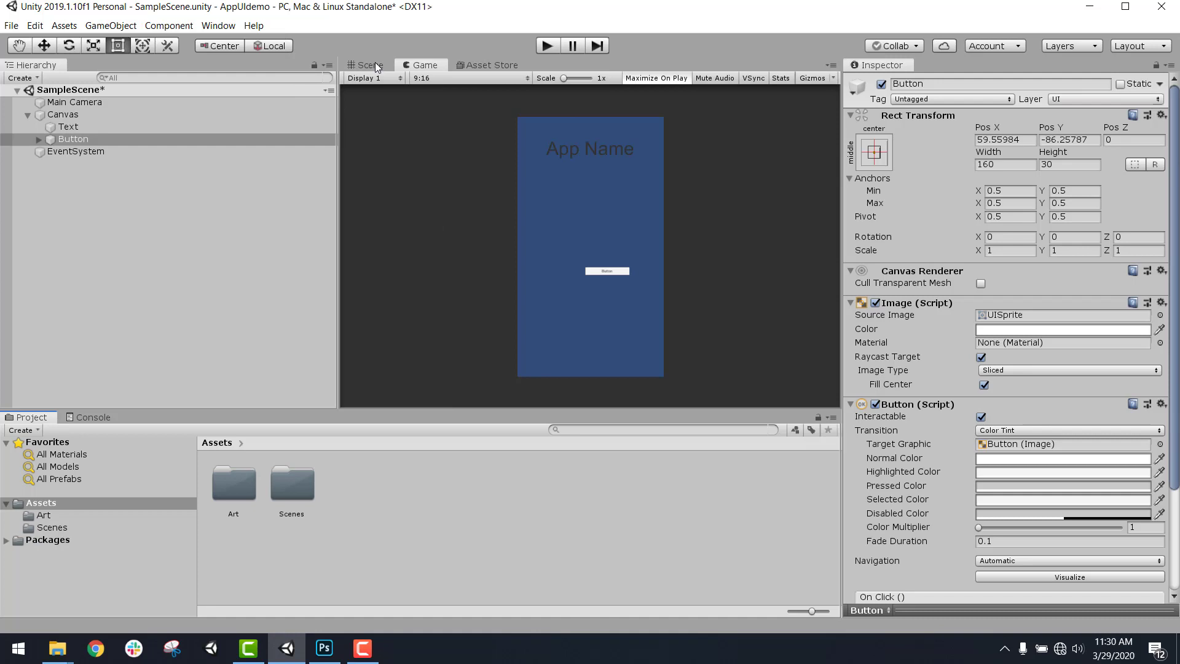
click(369, 66)
click(119, 139)
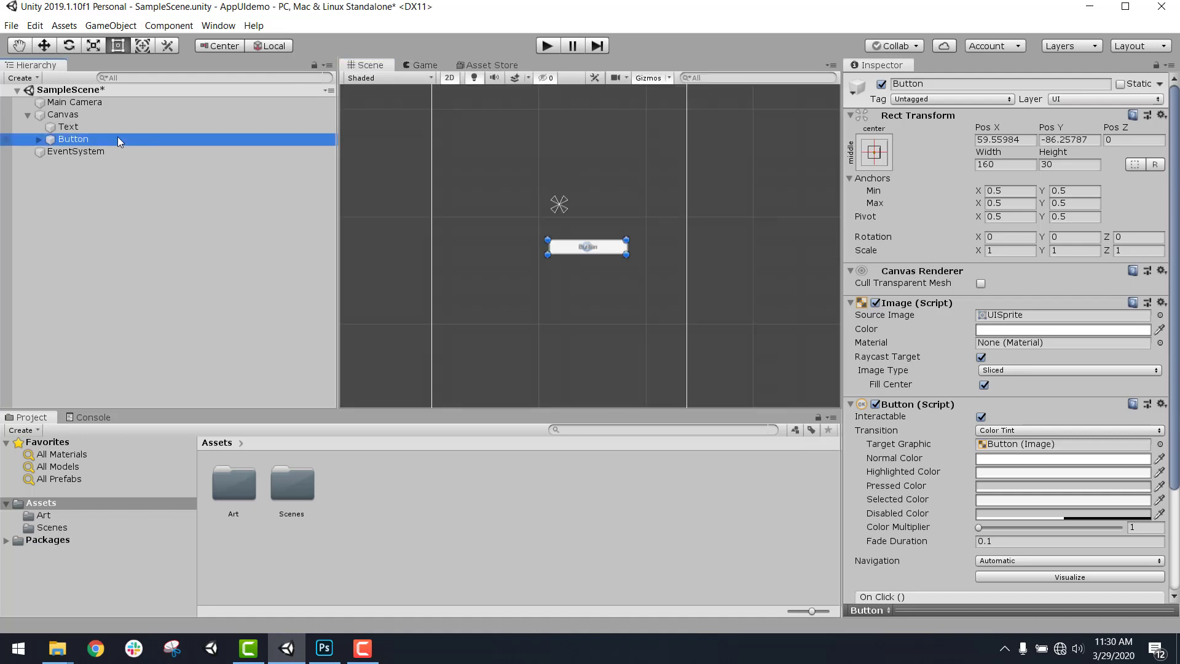
scroll(393, 155, up, 5)
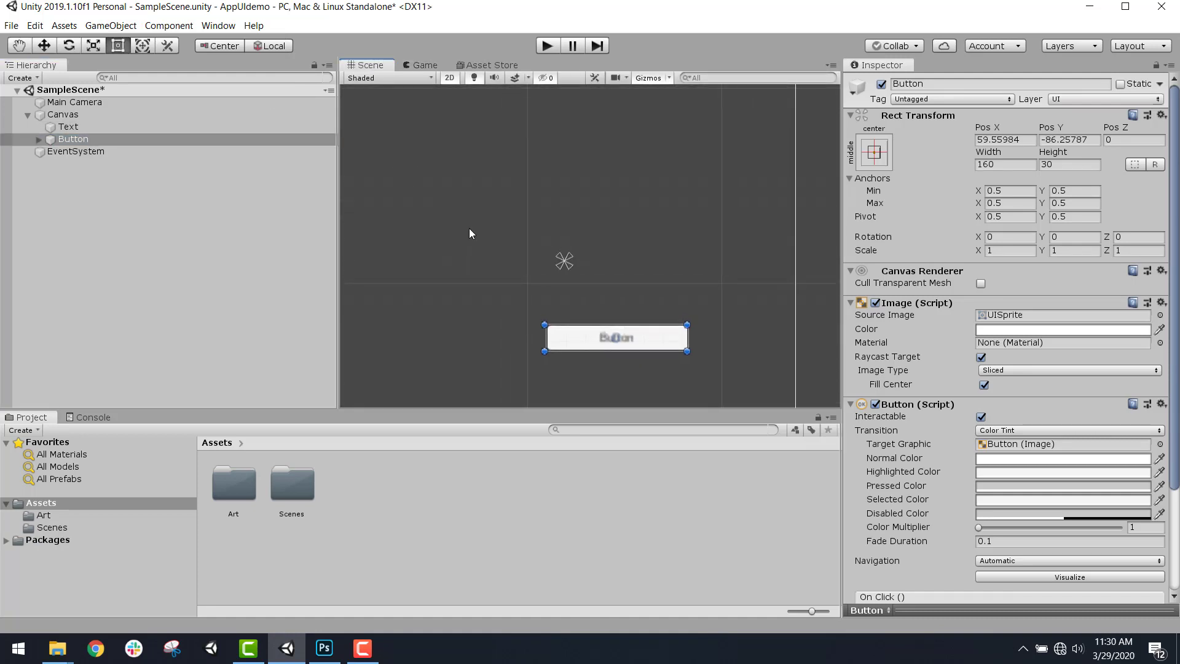
scroll(470, 234, down, 4)
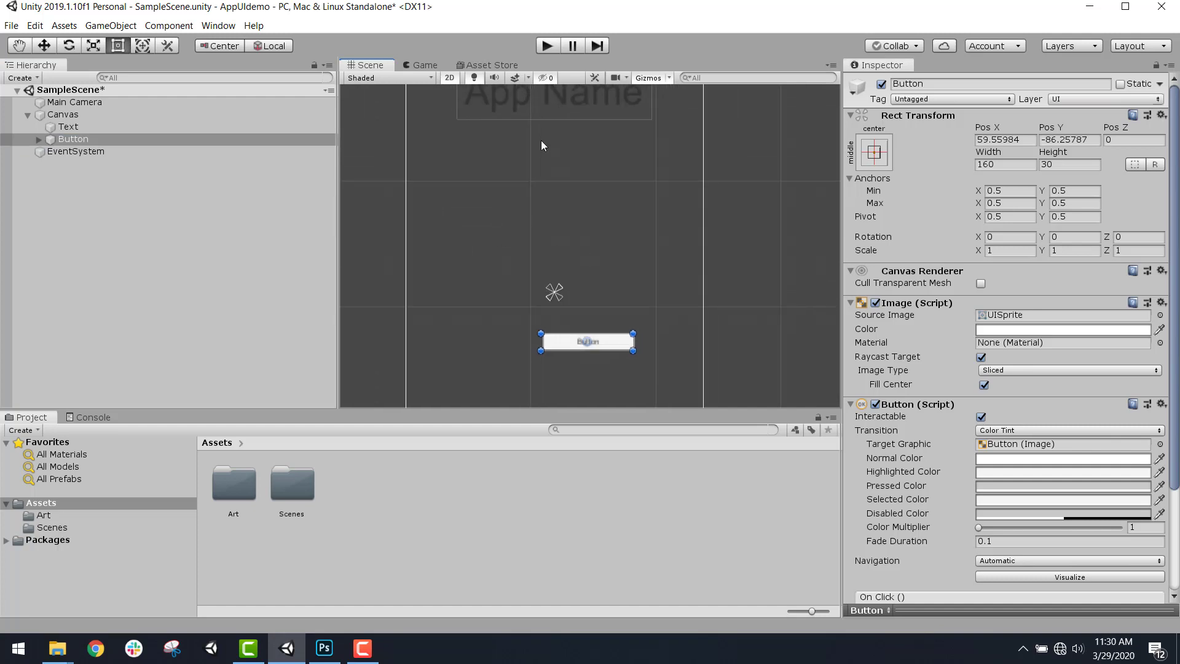
Check the new Button's placement in the Game view, and select the Button for editing in the Scene view
click(425, 64)
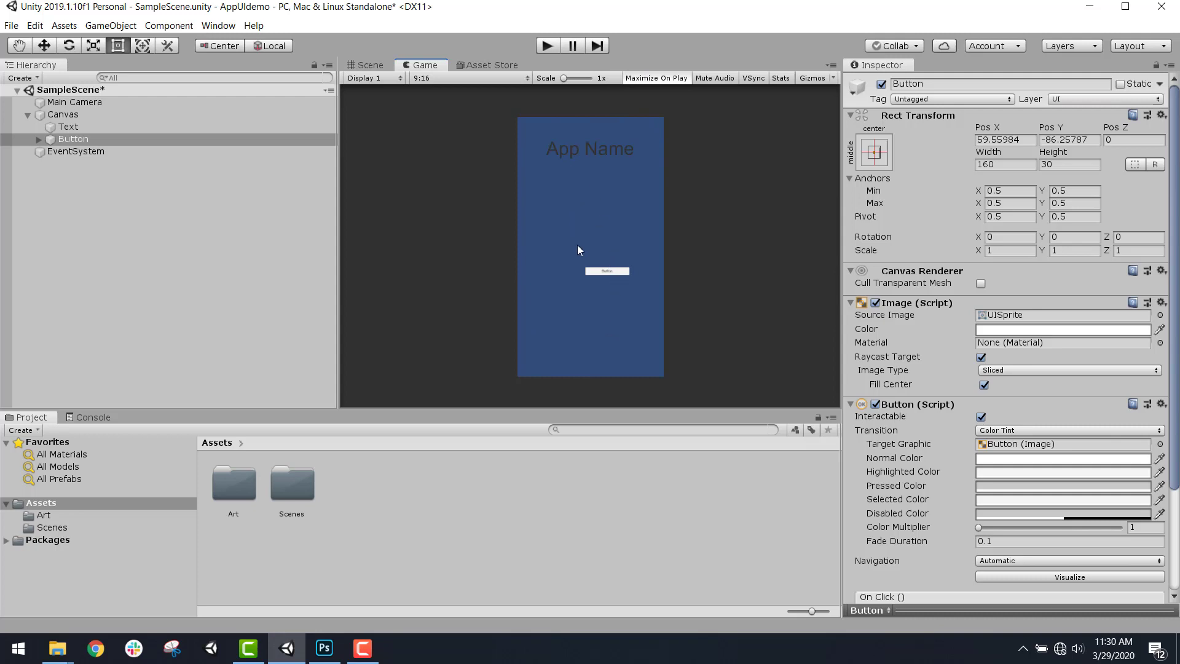
click(369, 65)
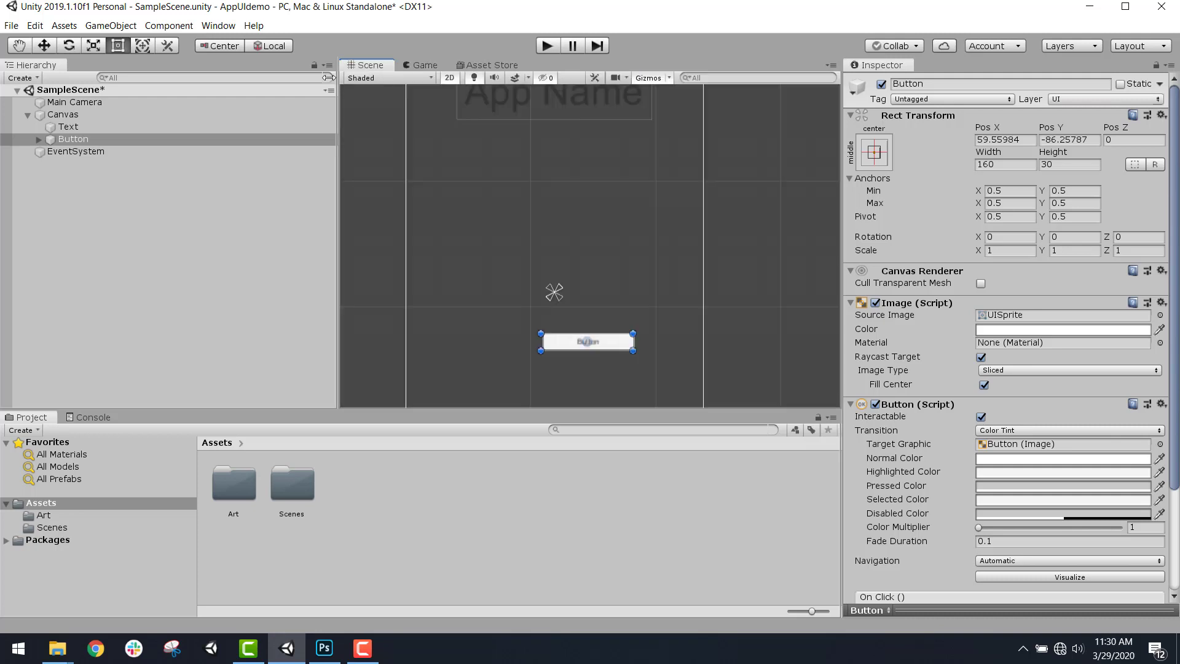
click(83, 139)
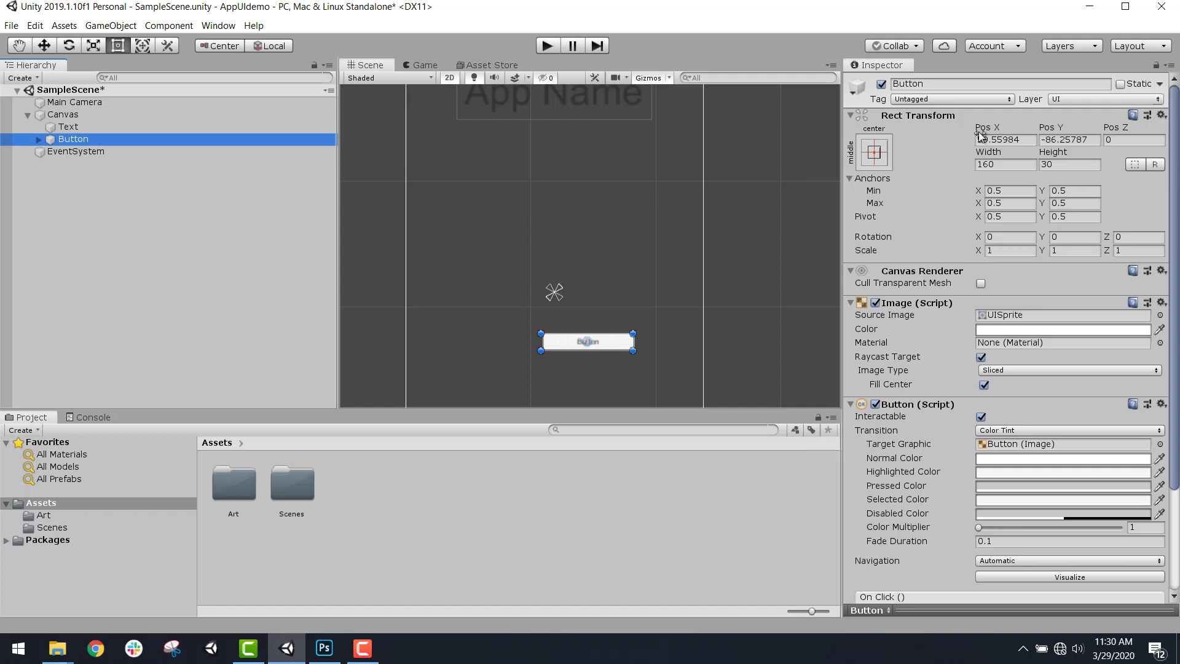
Centre the Button horizontally with Pos X 0 and move it up to Pos Y 53
click(1010, 140)
text(0)
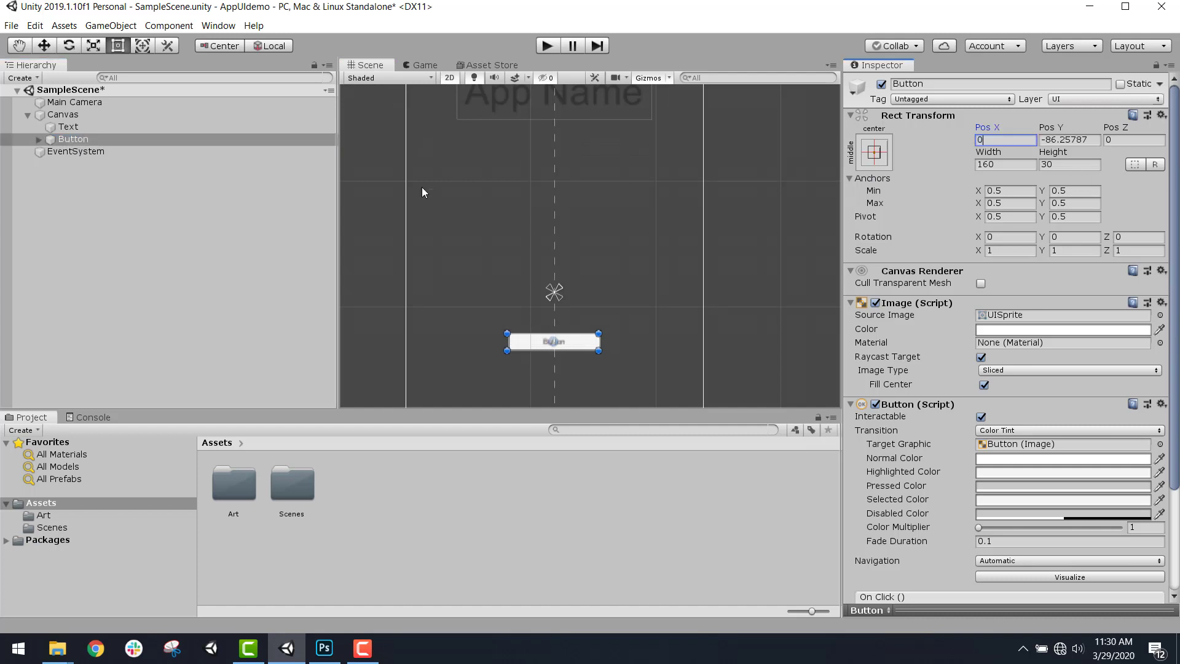
click(43, 46)
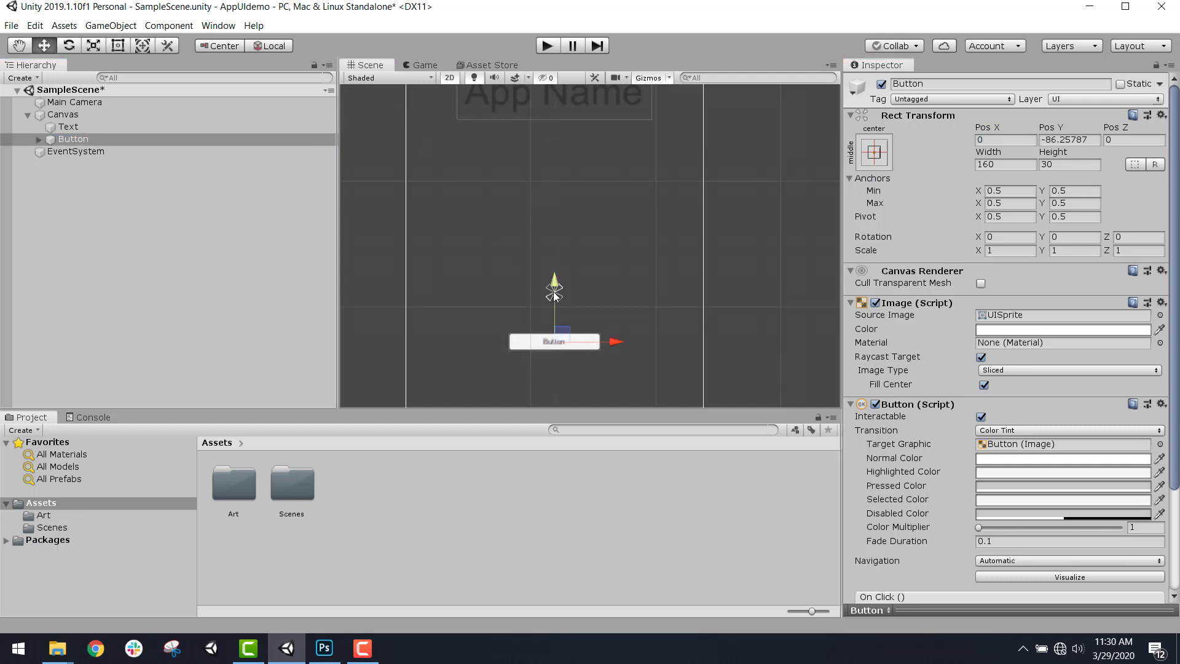
drag(554, 293, 551, 204)
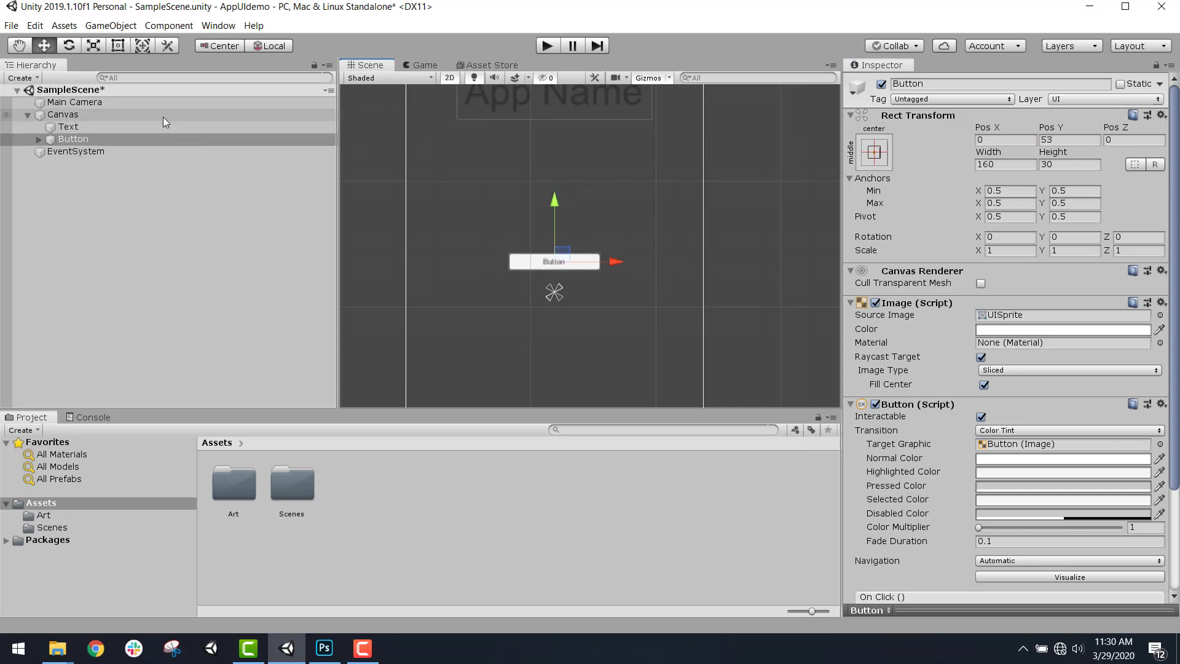
Set the font size of the Button's child Text to 22 and zoom in on the Button
click(38, 138)
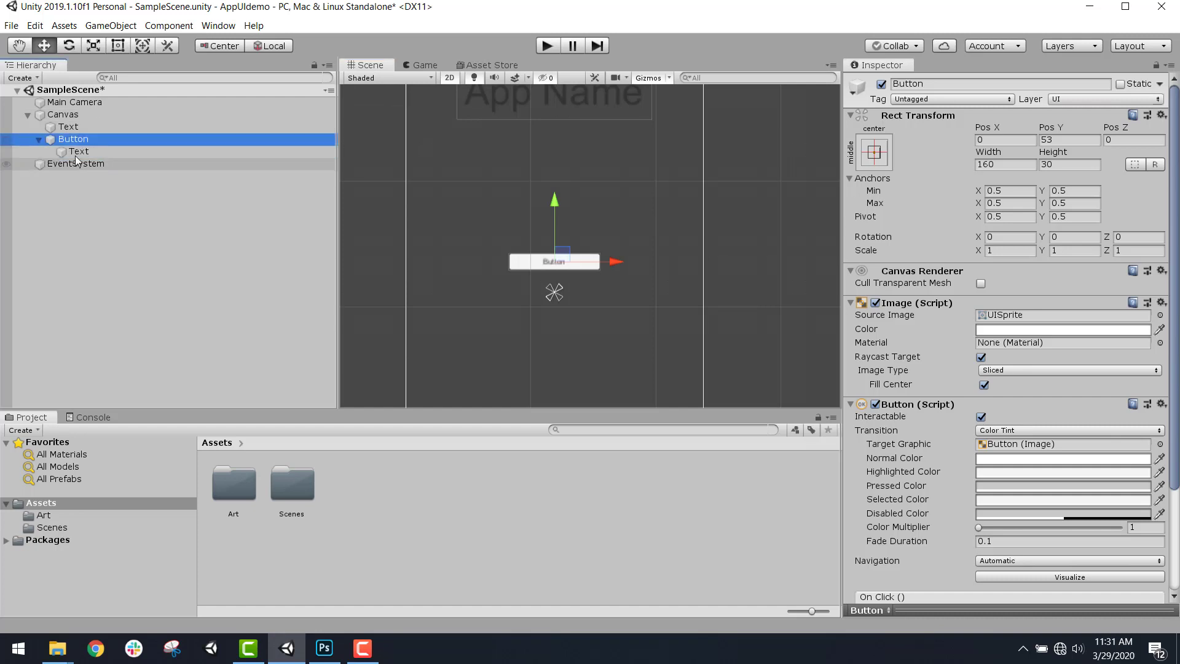
click(79, 151)
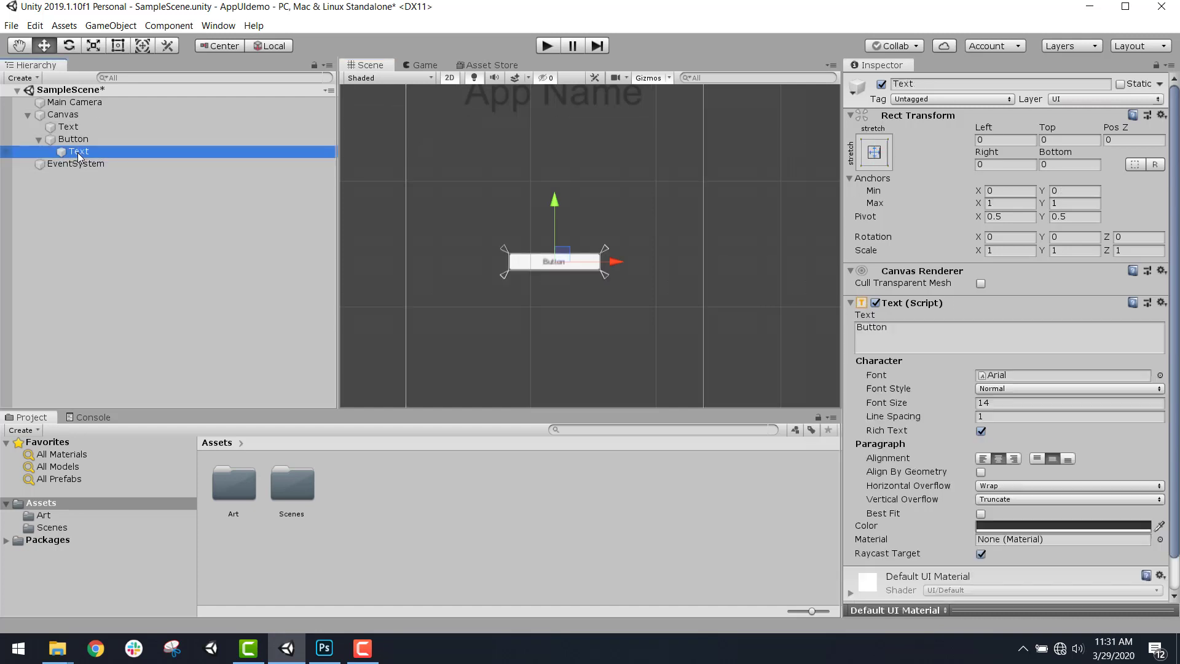
click(1045, 402)
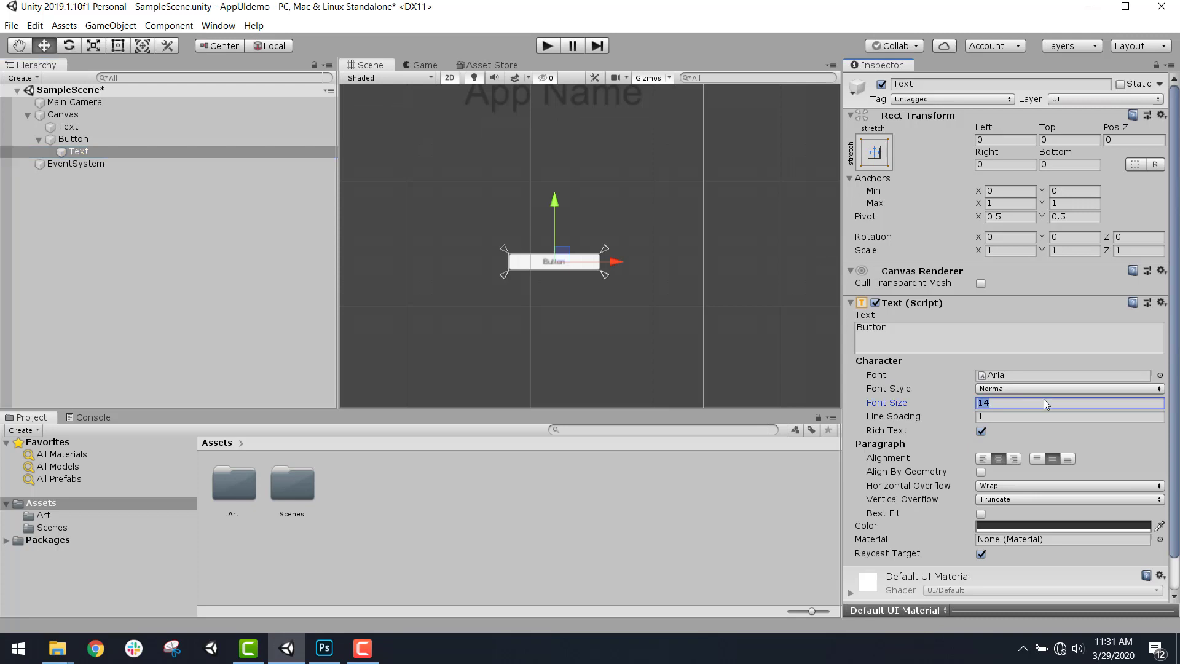
text(22)
scroll(563, 271, up, 3)
scroll(547, 243, up, 2)
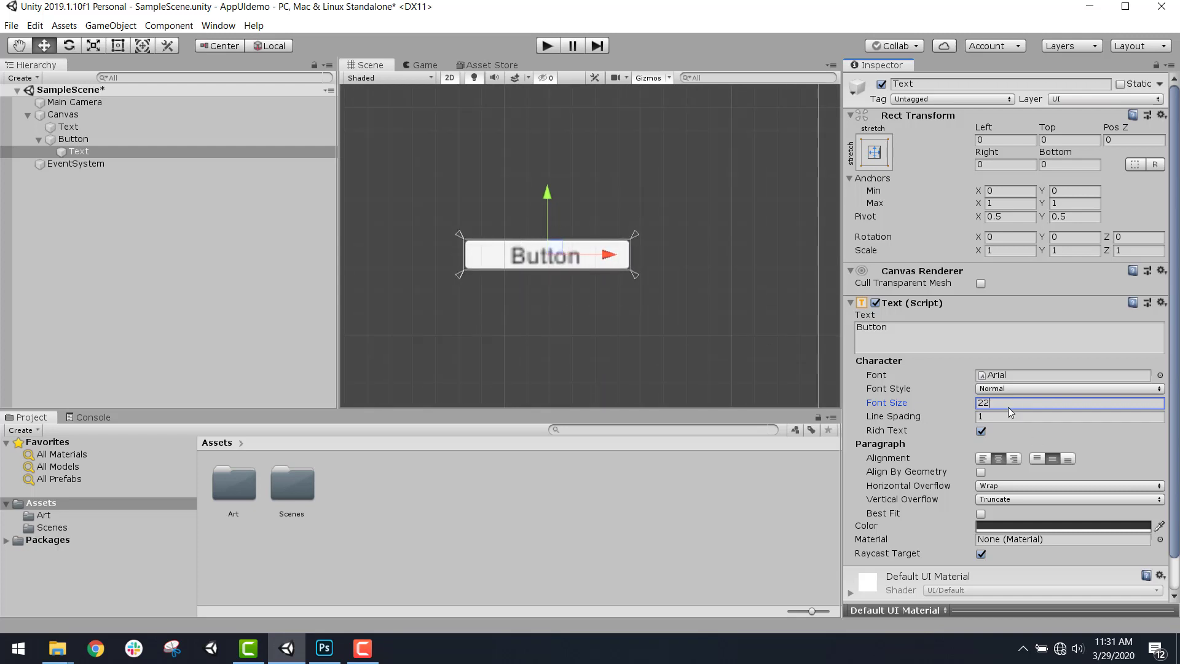
Try a font size of 33 on the Button's text and set it back to 22
key(BackSpace)
key(BackSpace)
text(3)
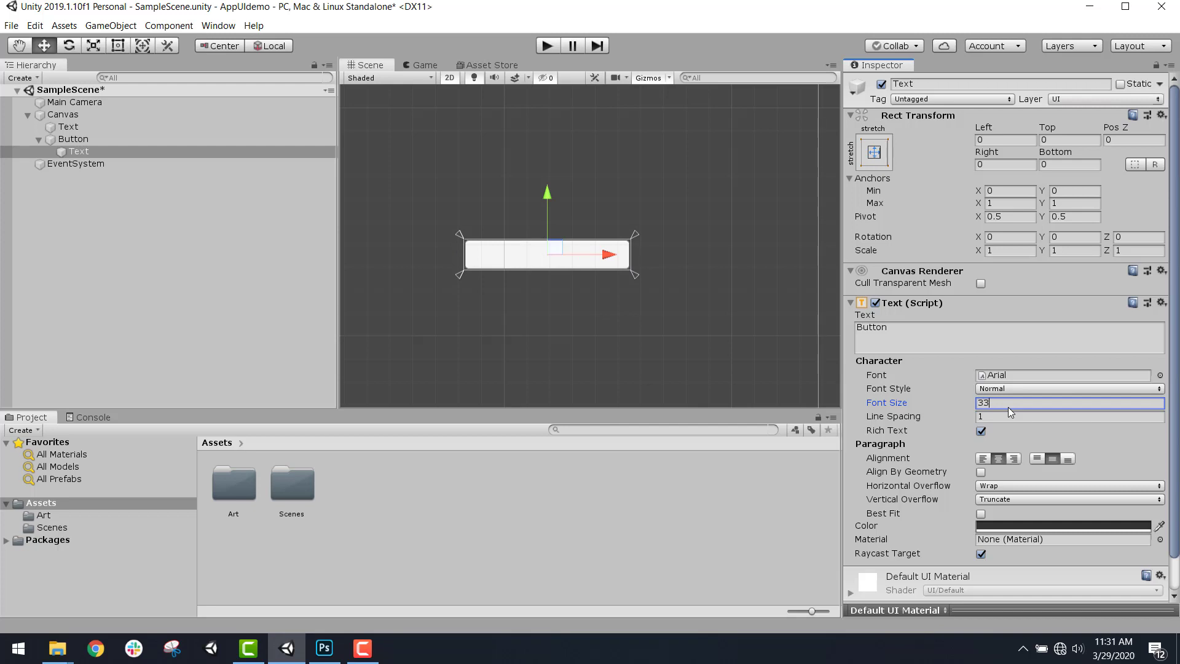
key(BackSpace)
text(22)
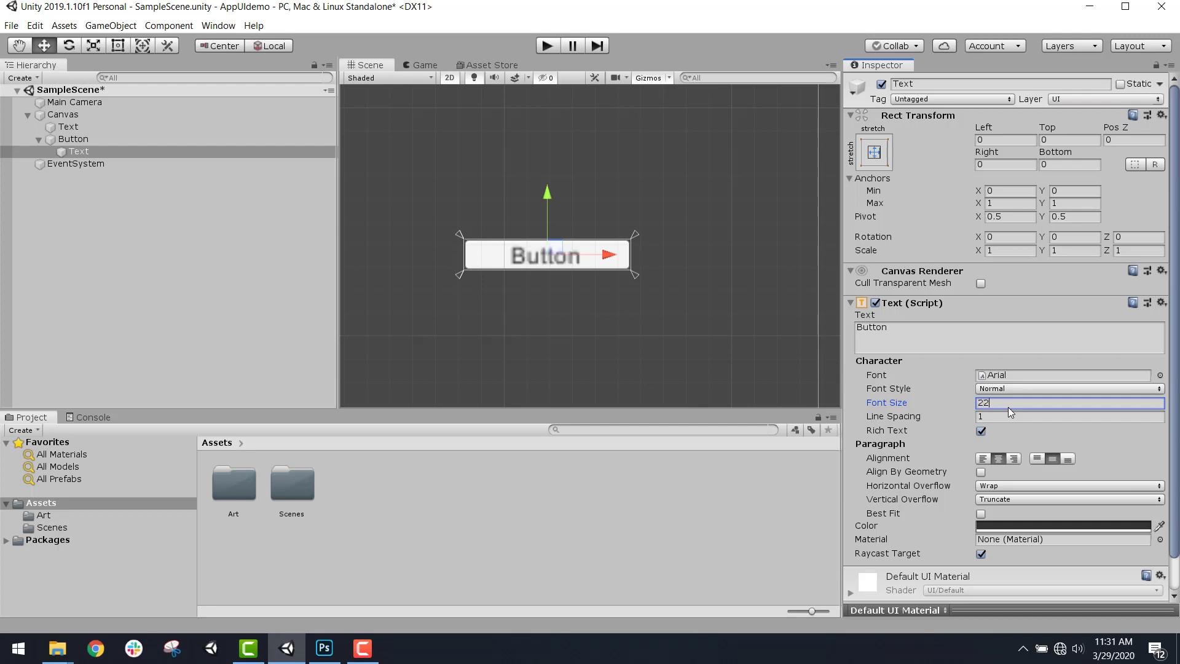
Try enlarging the Button uniformly to about 2.53 with the Scale tool, and undo the scaling
click(126, 139)
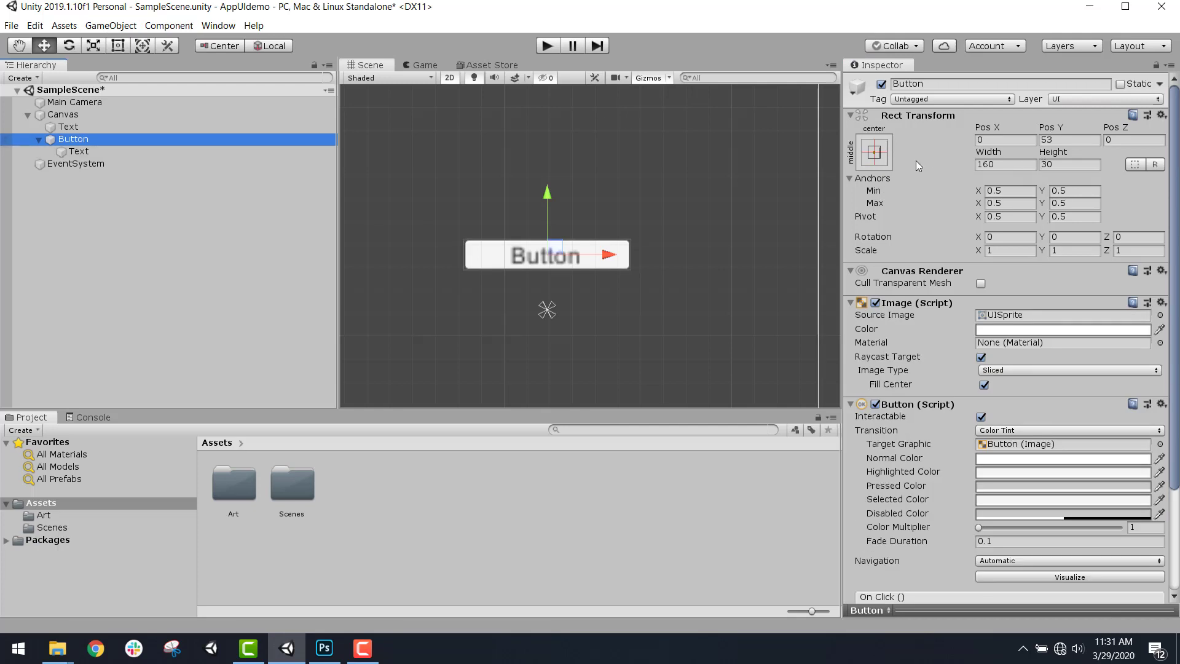
click(1009, 163)
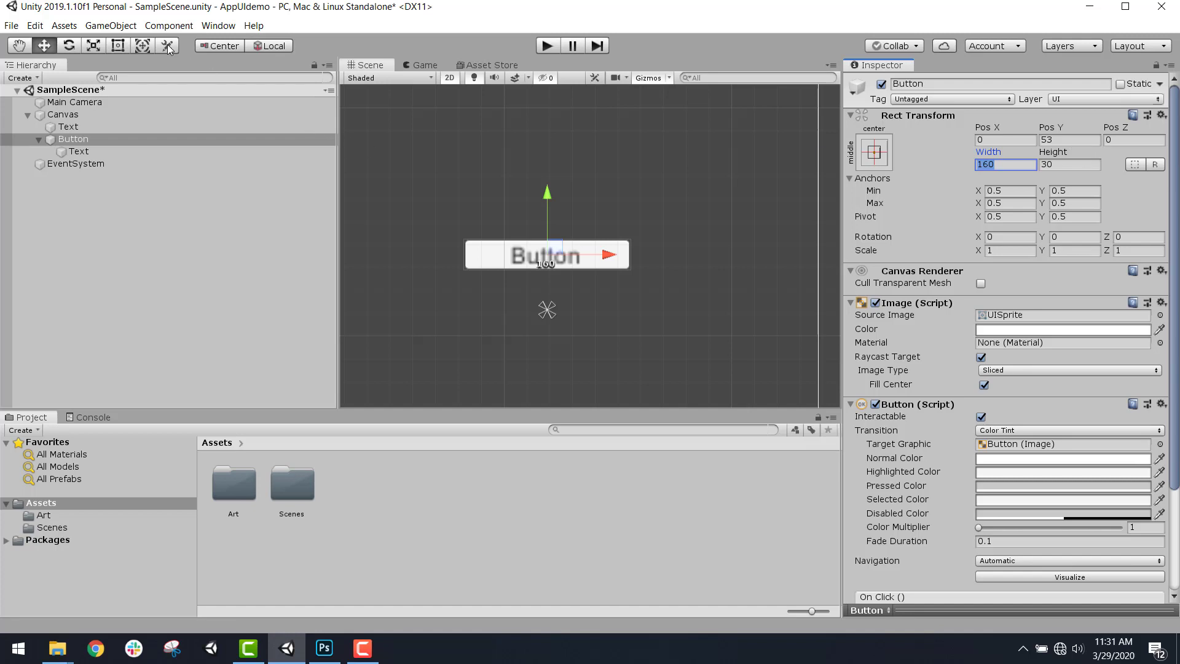
click(77, 46)
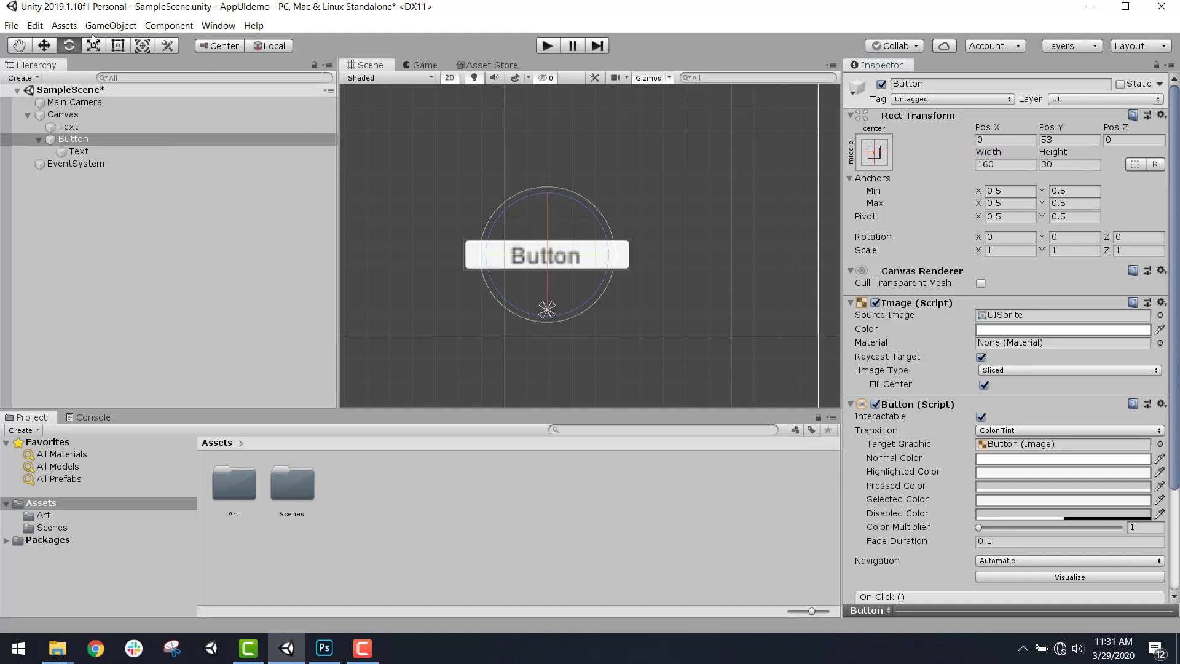
click(93, 44)
drag(554, 255, 670, 258)
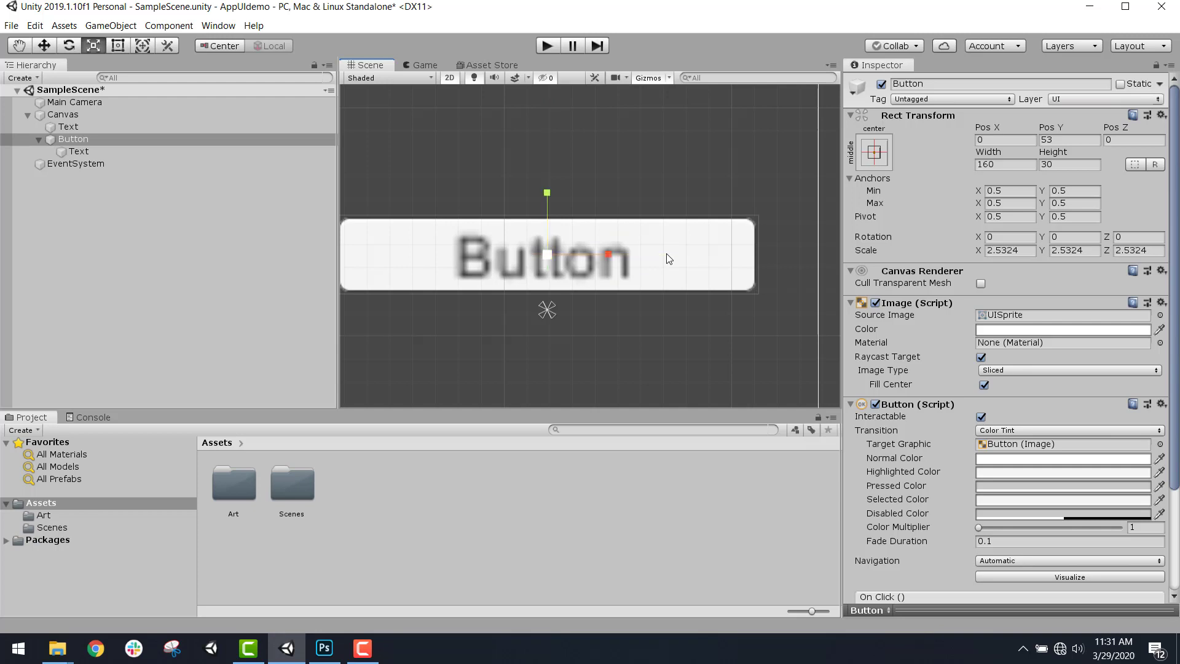
key(ctrl+z)
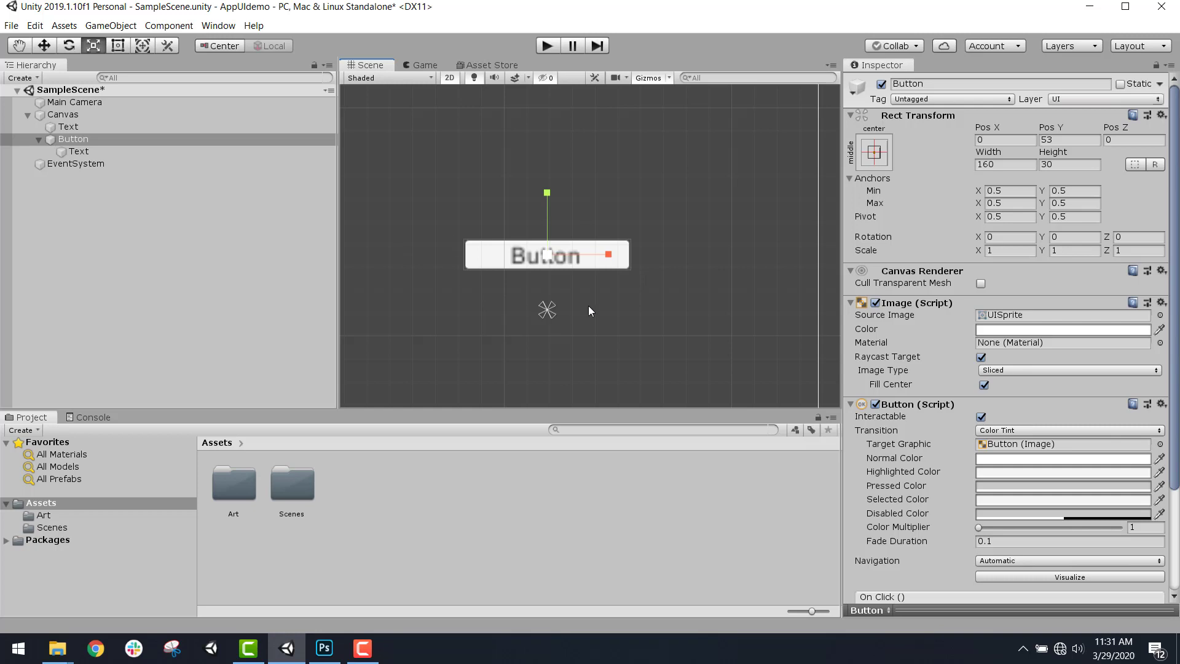
Set the Button's width to 200 and its height to 50
click(1005, 163)
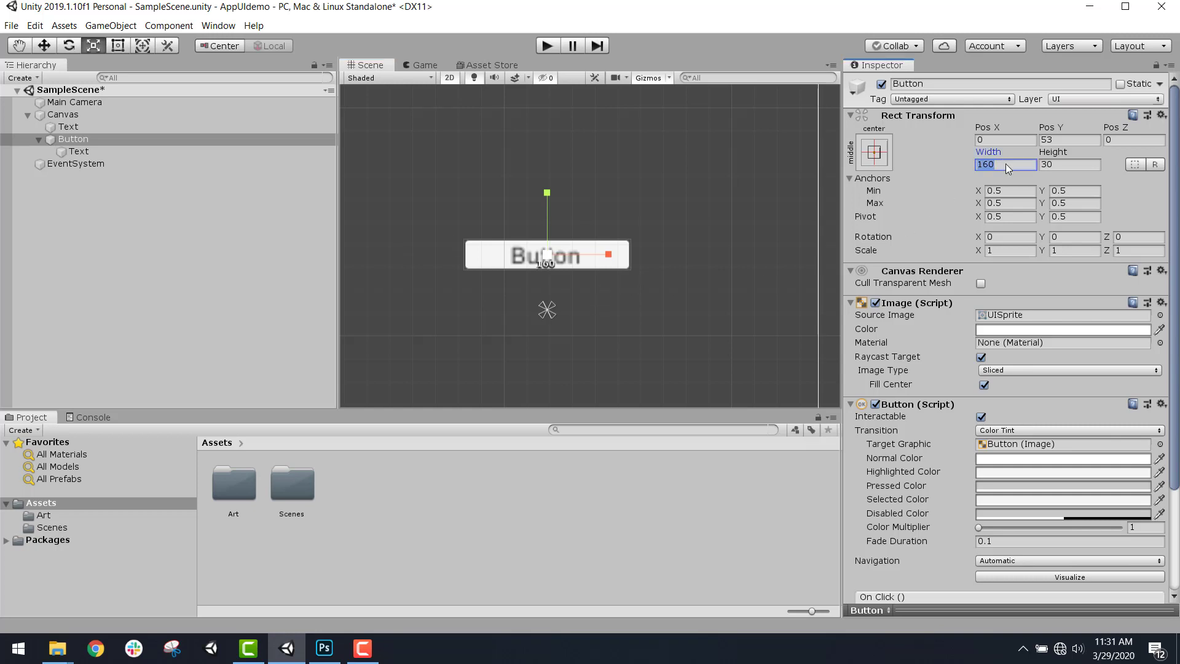
text(200)
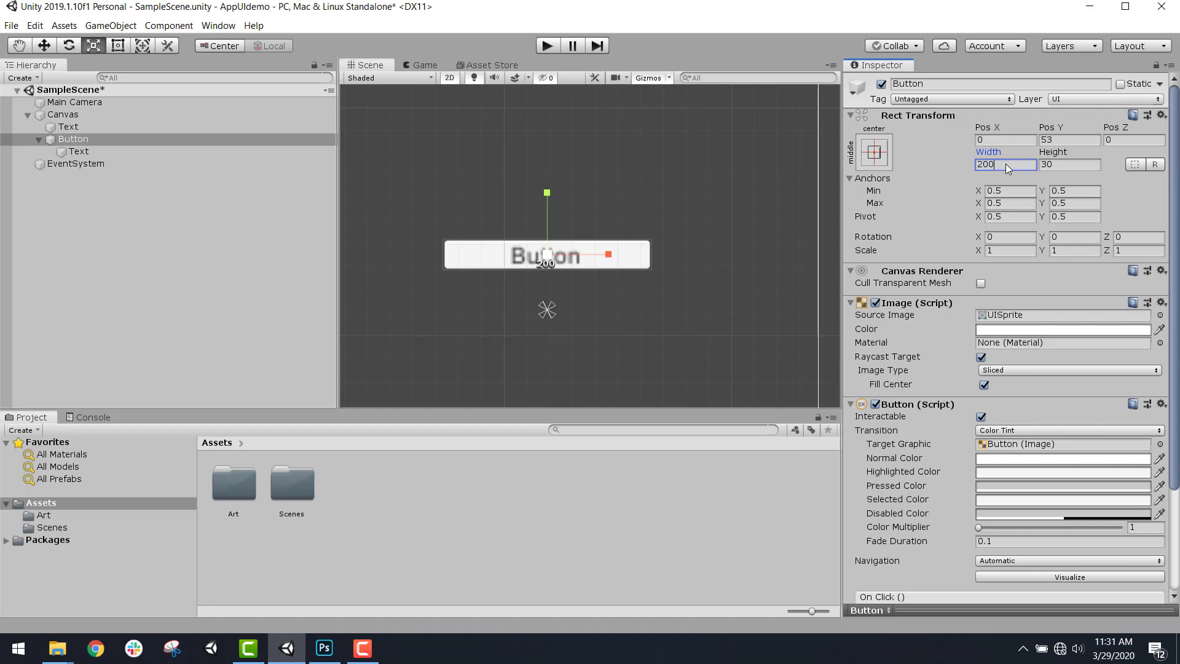
click(1067, 162)
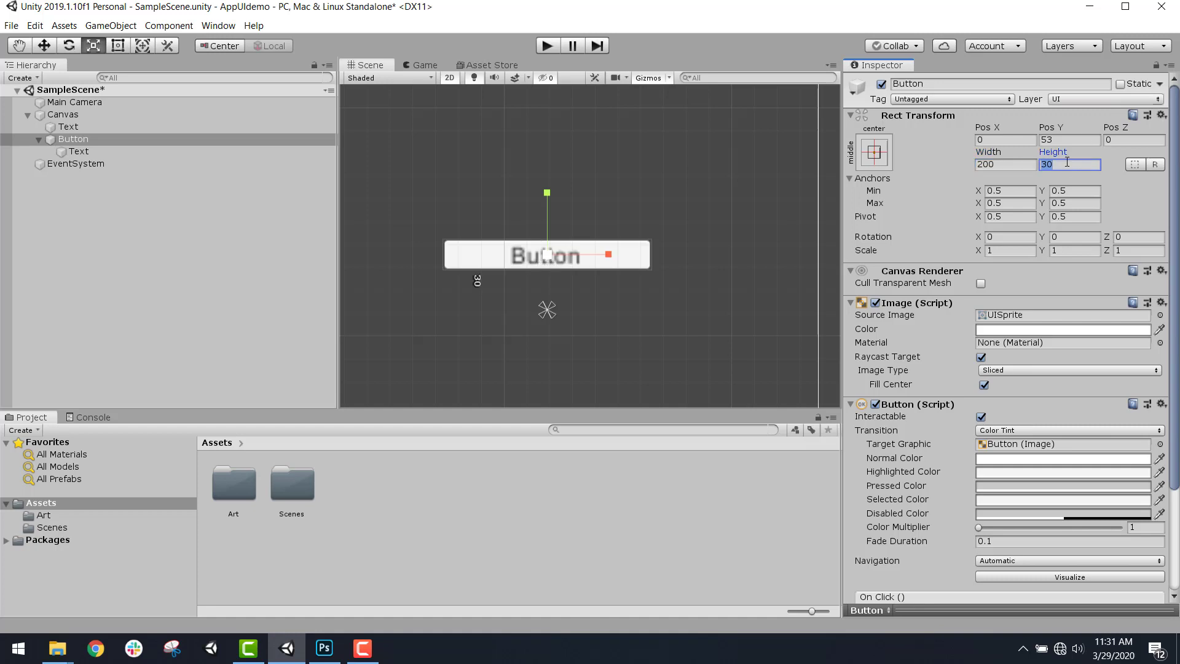
text(50)
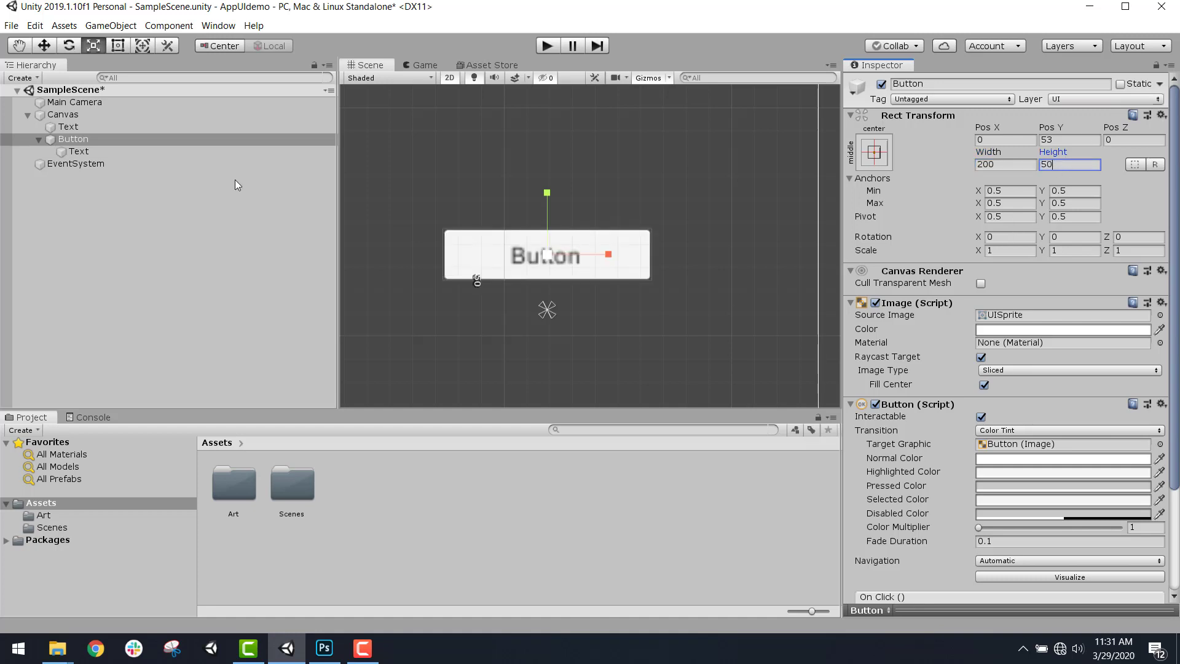
Set the font size of the Button's child Text to 33 and check the result in the Game view
click(112, 153)
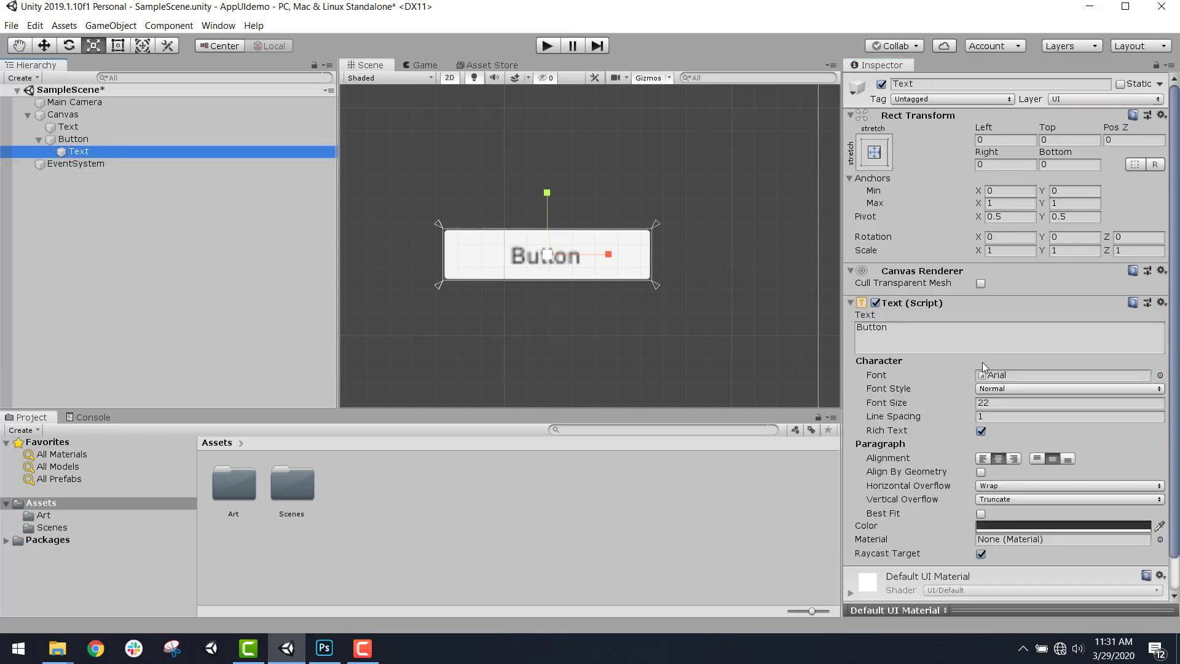
click(1006, 403)
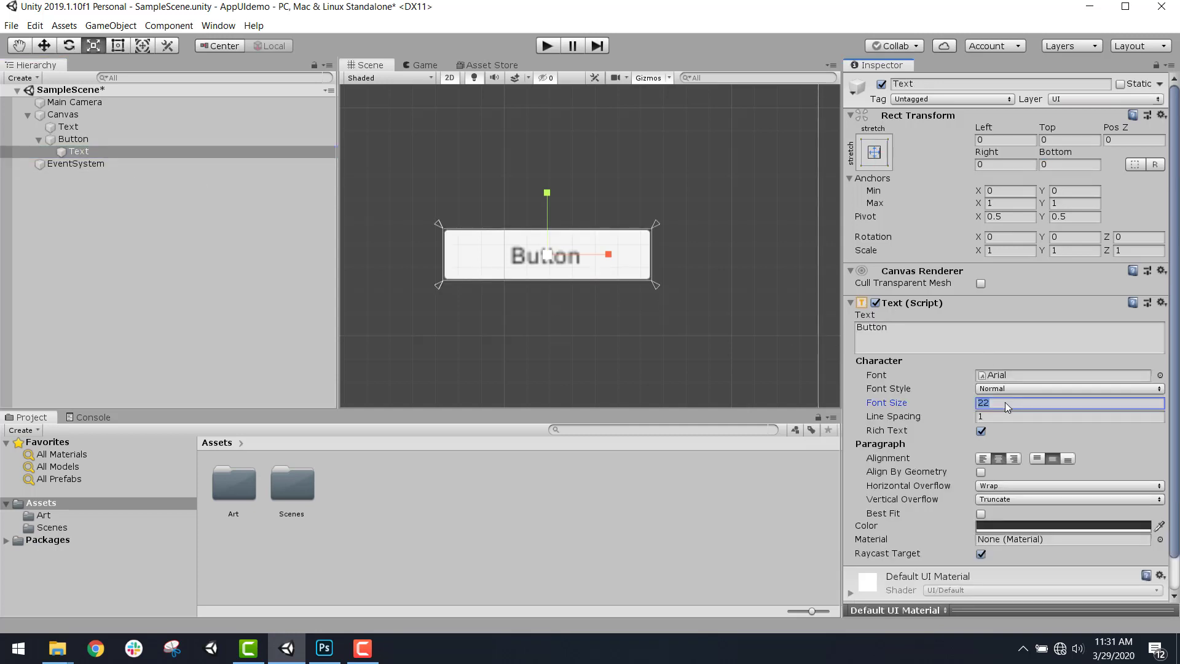
text(33)
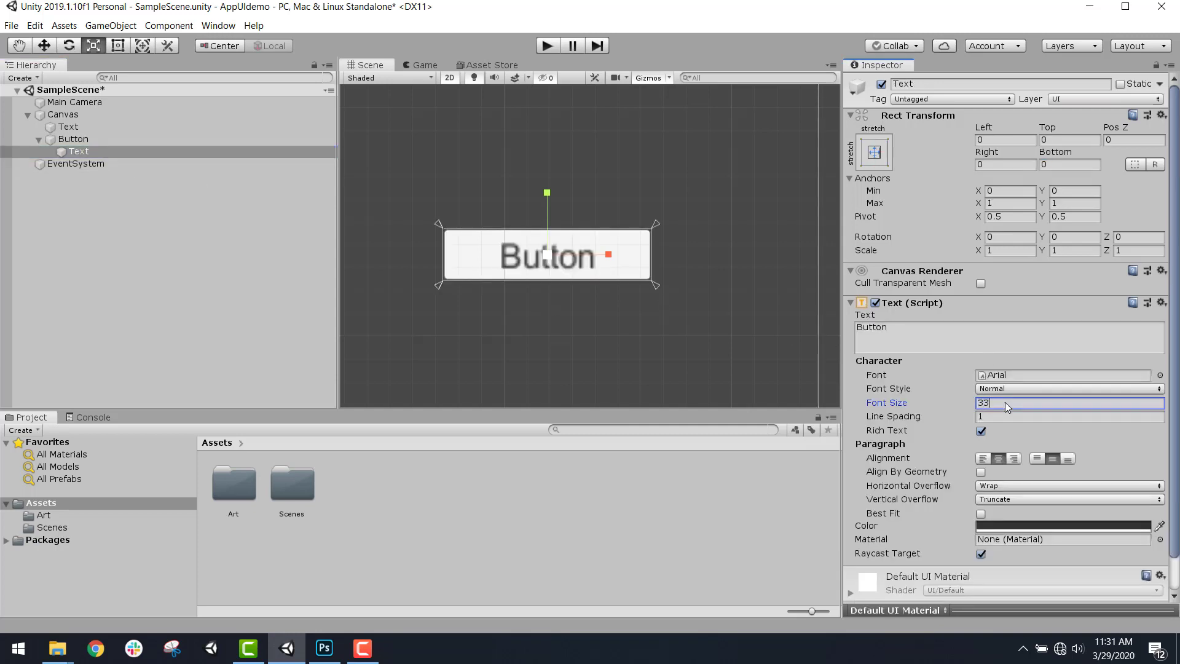
click(424, 66)
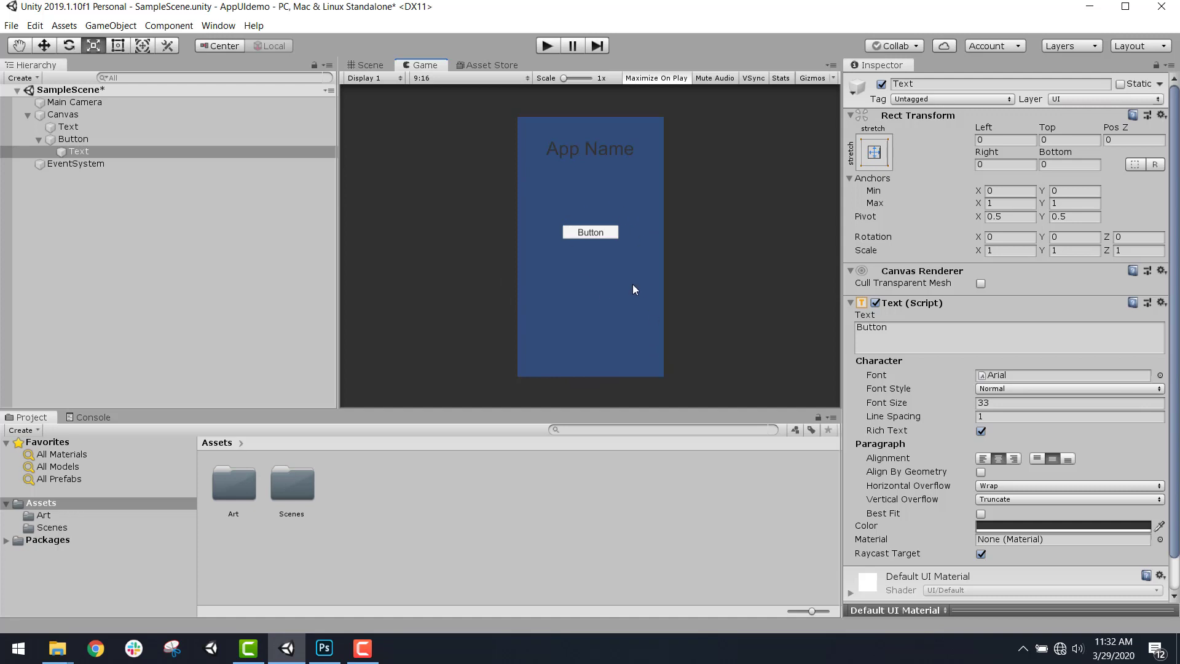
Change the Button's label text to "Login" in the Scene view and collapse the Button's hierarchy entry
click(370, 66)
scroll(539, 318, down, 2)
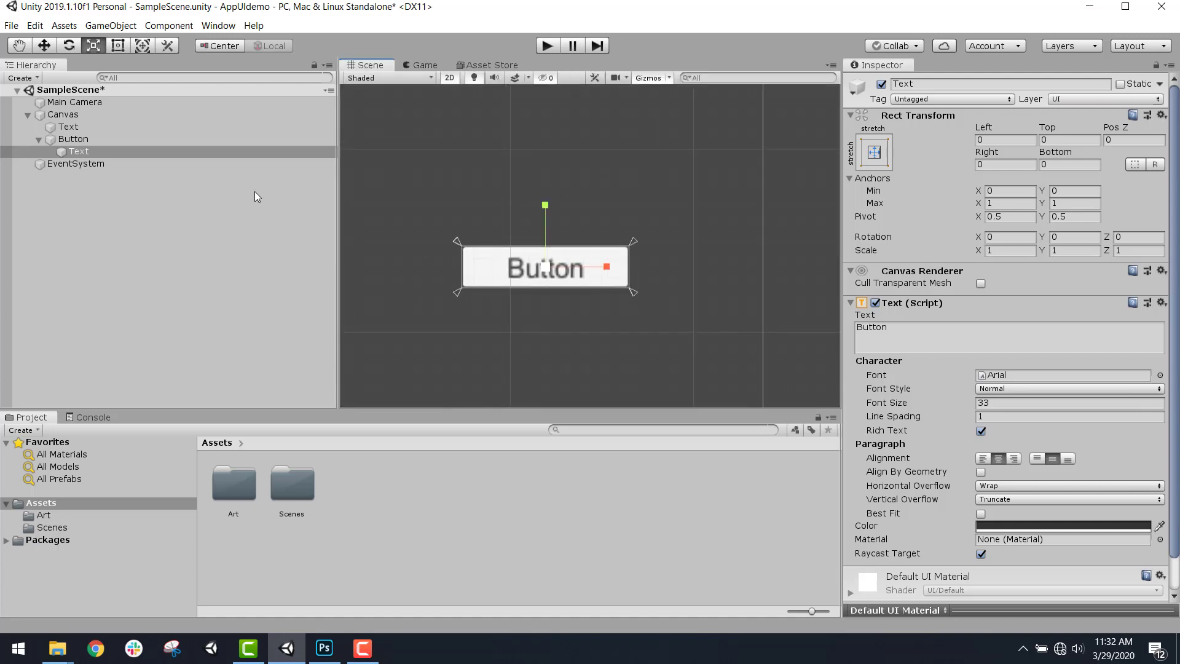
click(904, 332)
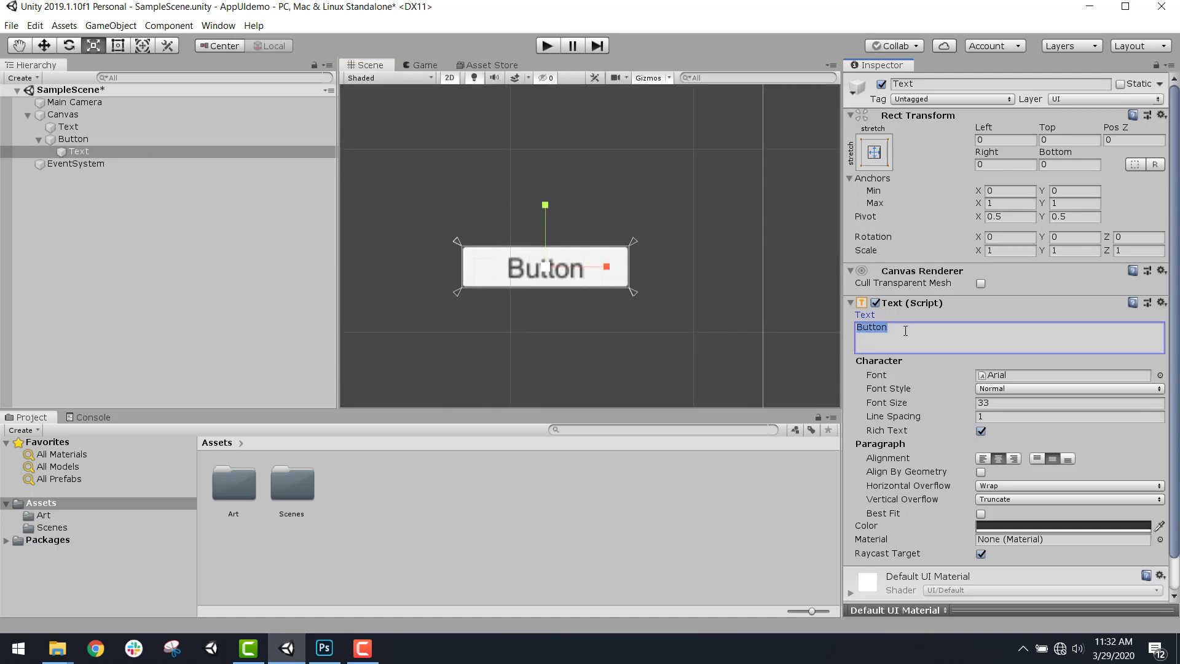
text(Login)
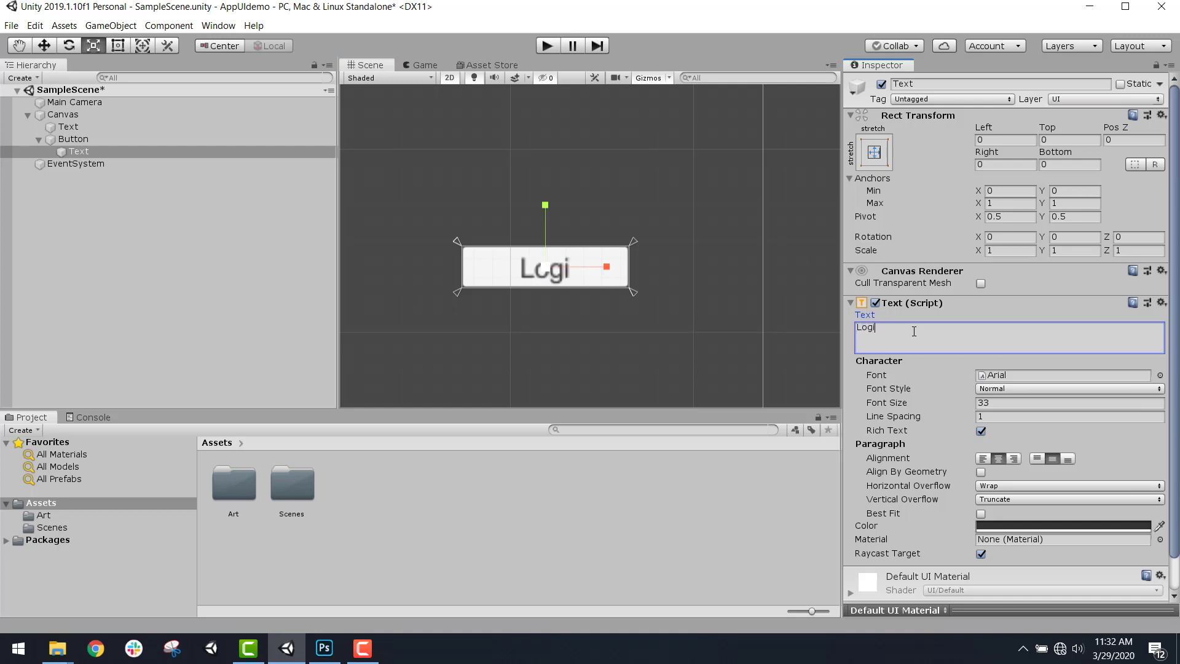
click(232, 275)
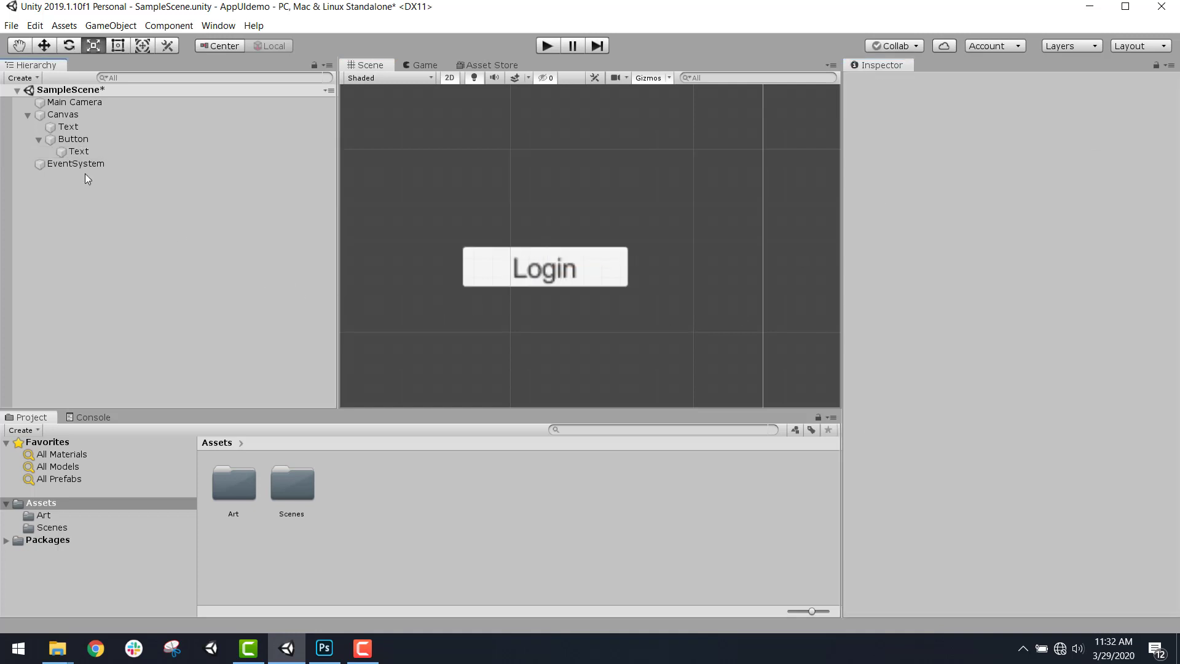
click(39, 139)
Check the login button in the Game view and rename the Button object to LoginBtn
click(62, 137)
click(423, 66)
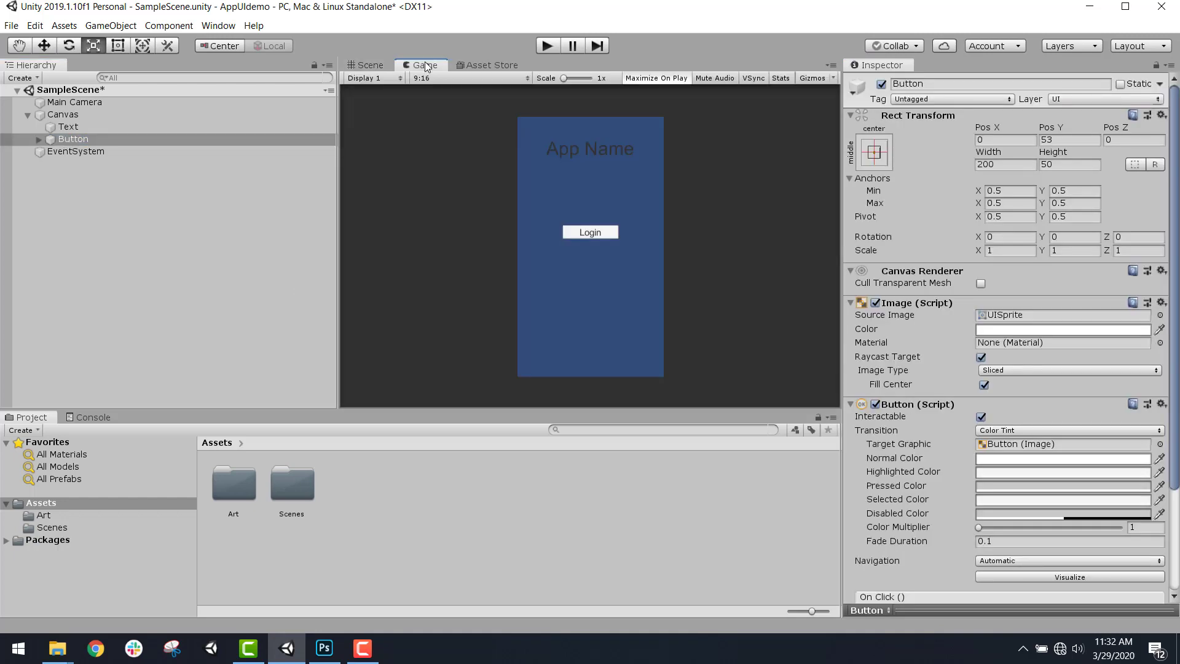
click(87, 139)
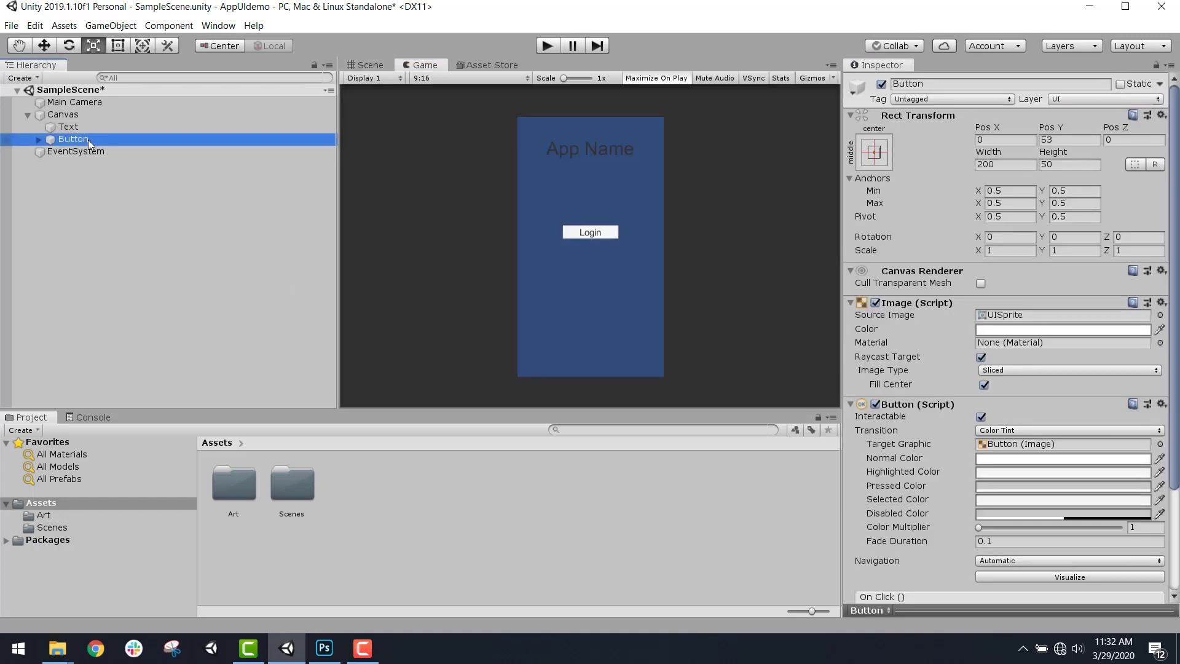
click(99, 137)
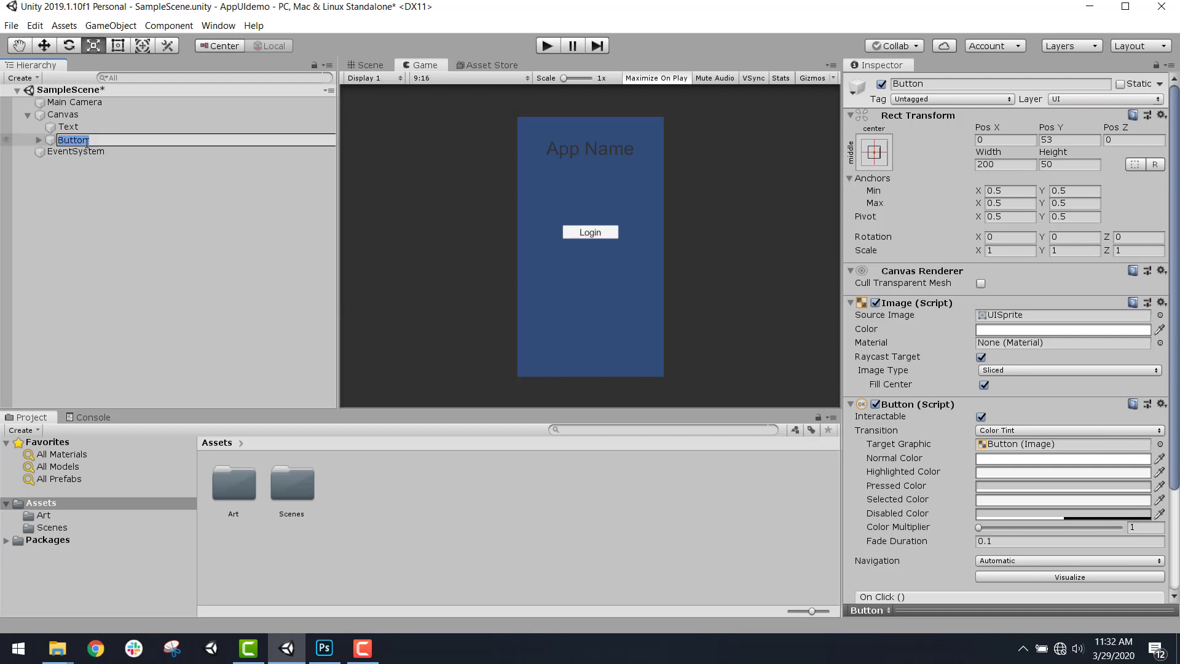
text(LoginBtn)
key(Return)
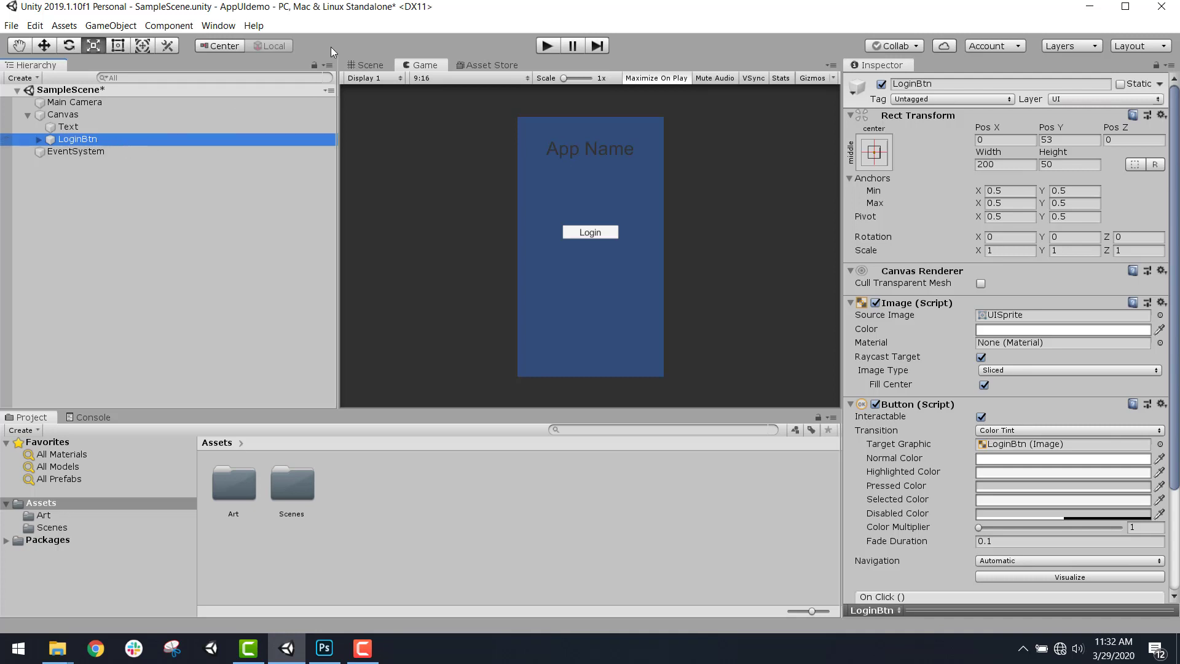
Duplicate LoginBtn in the Scene view and move the copy straight down below the original to Pos Y -34.2
click(373, 65)
click(118, 138)
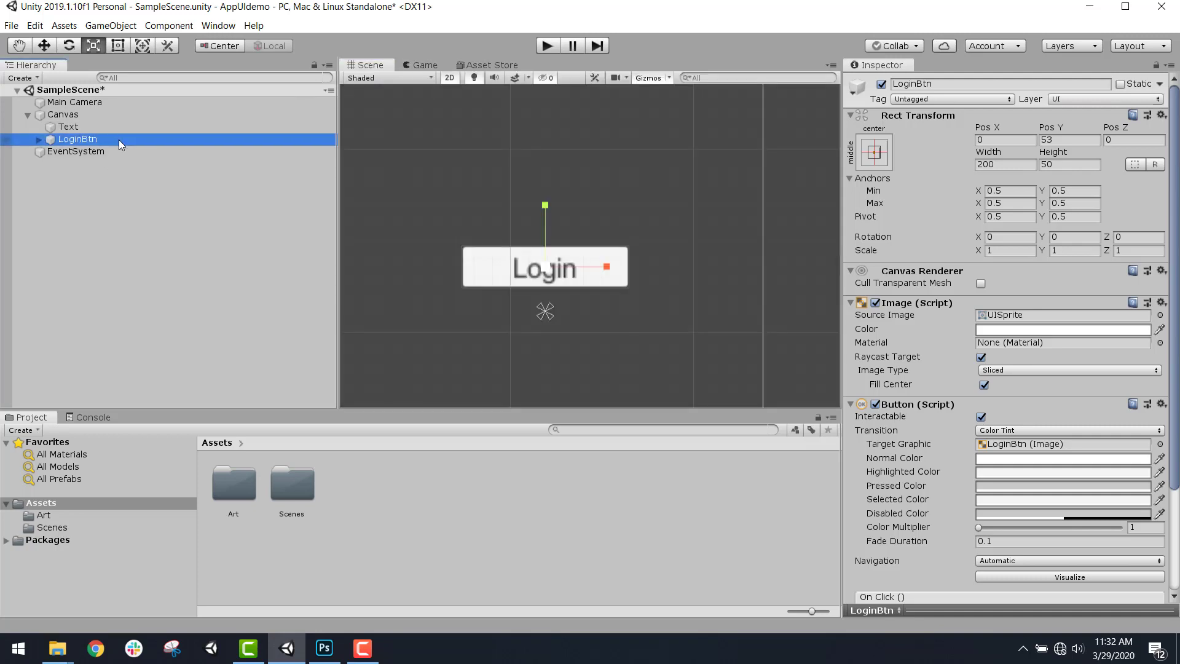
key(ctrl+d)
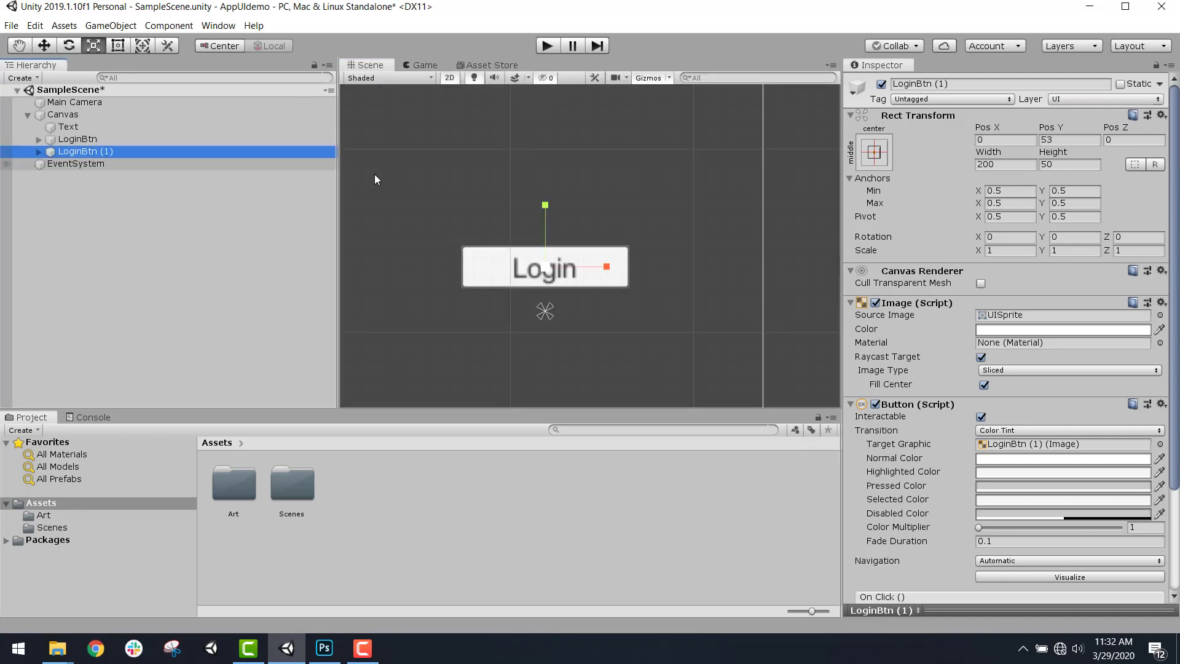
click(45, 46)
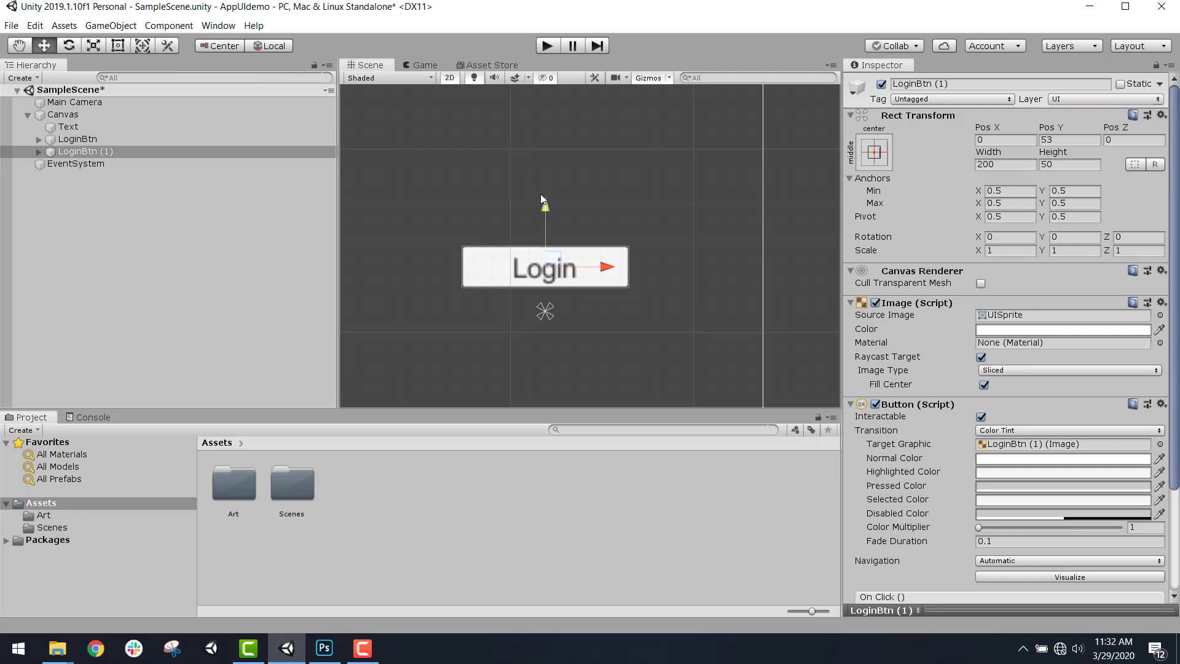
drag(541, 198, 565, 277)
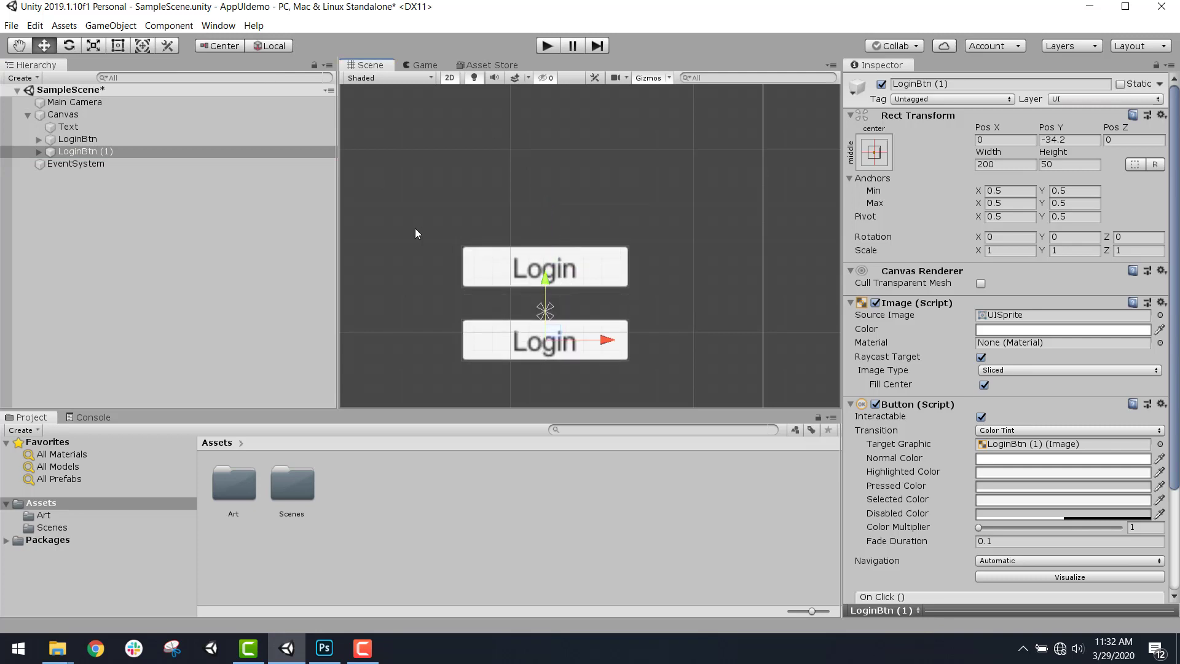
Expand the duplicated login button in the hierarchy and rename it SettingsBtn
click(38, 152)
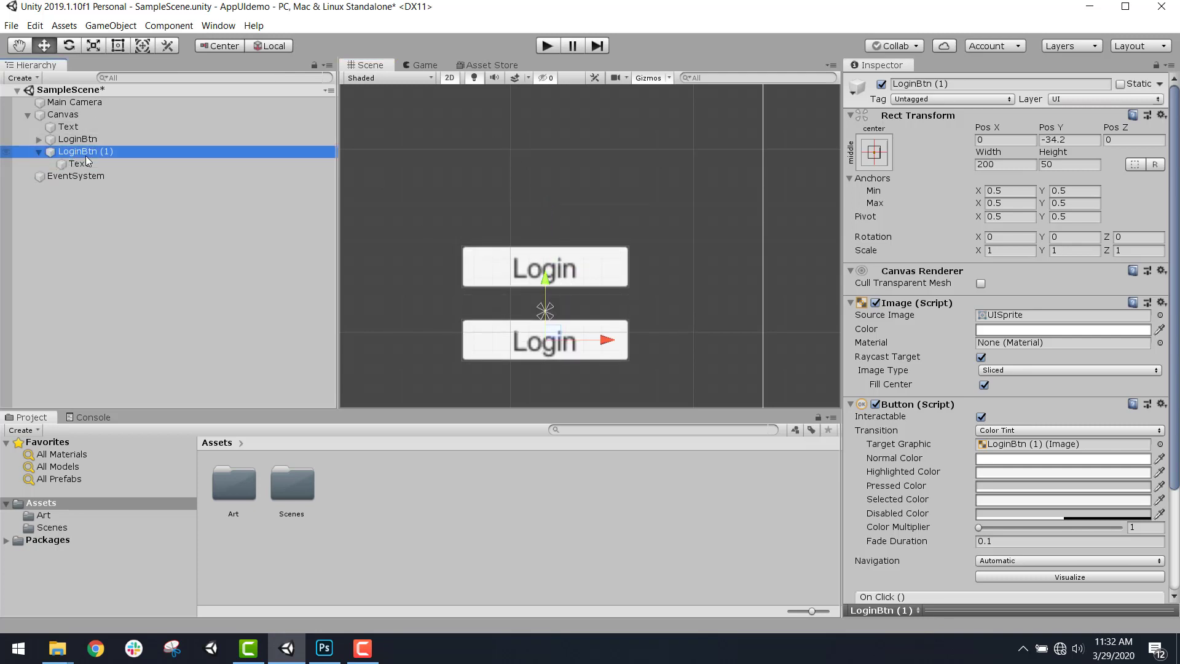
click(120, 152)
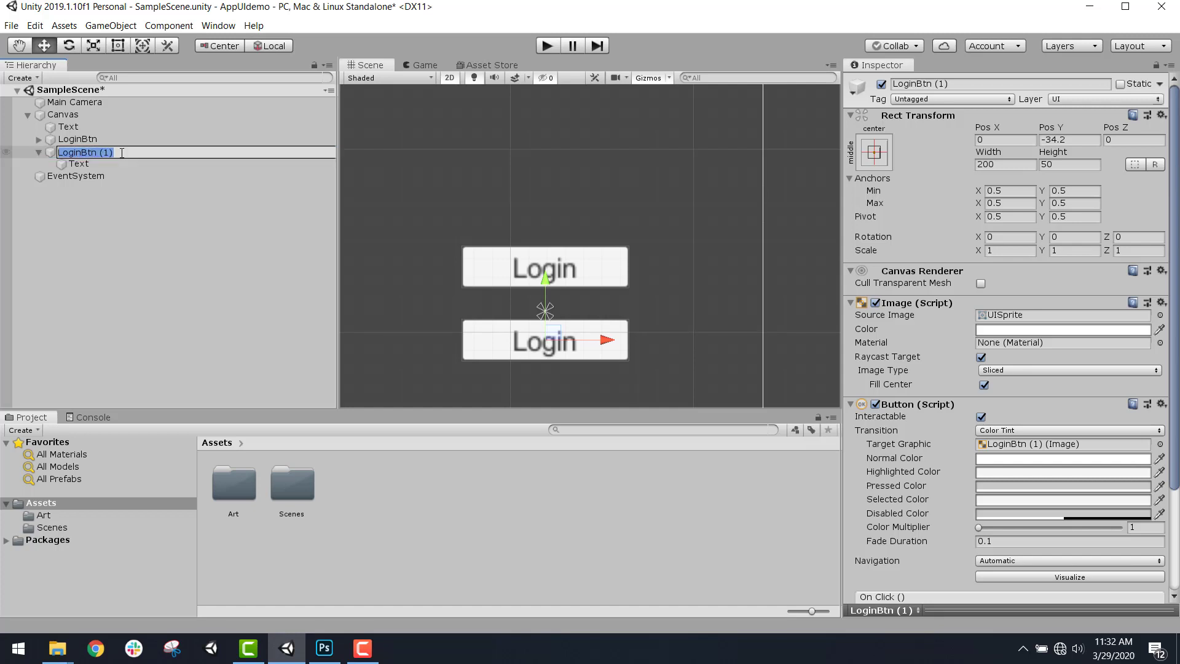
text(SettingsBtn)
key(Return)
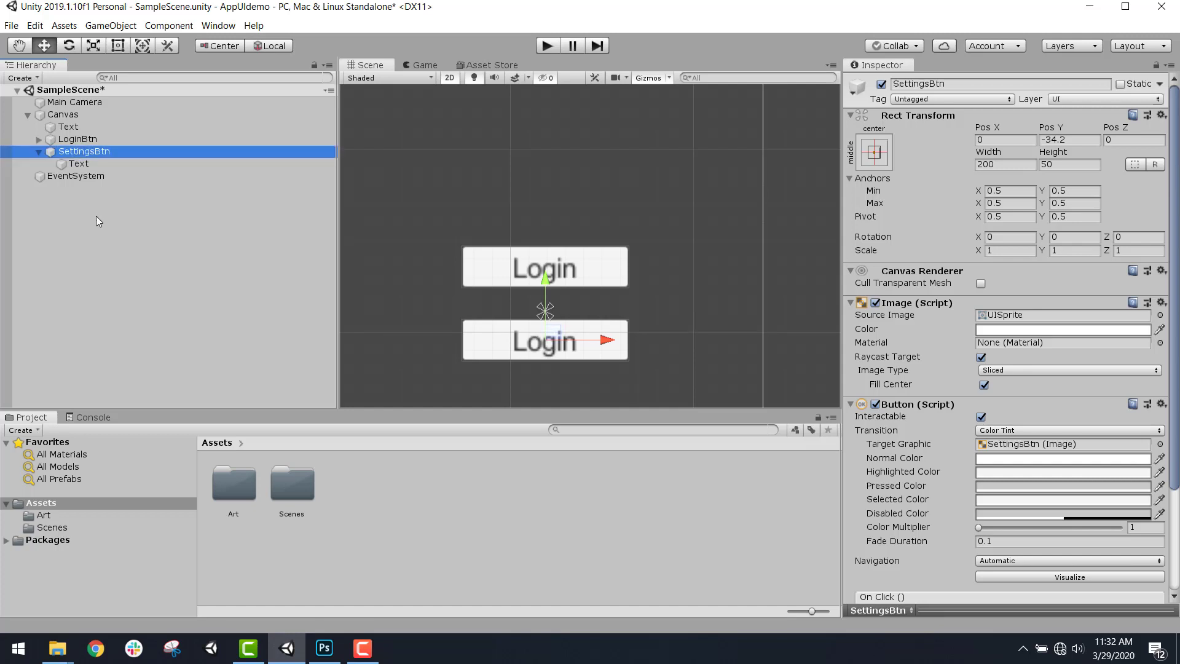
Change SettingsBtn's label text to "Settings", check it in the Game view and collapse the button's hierarchy entry
click(146, 163)
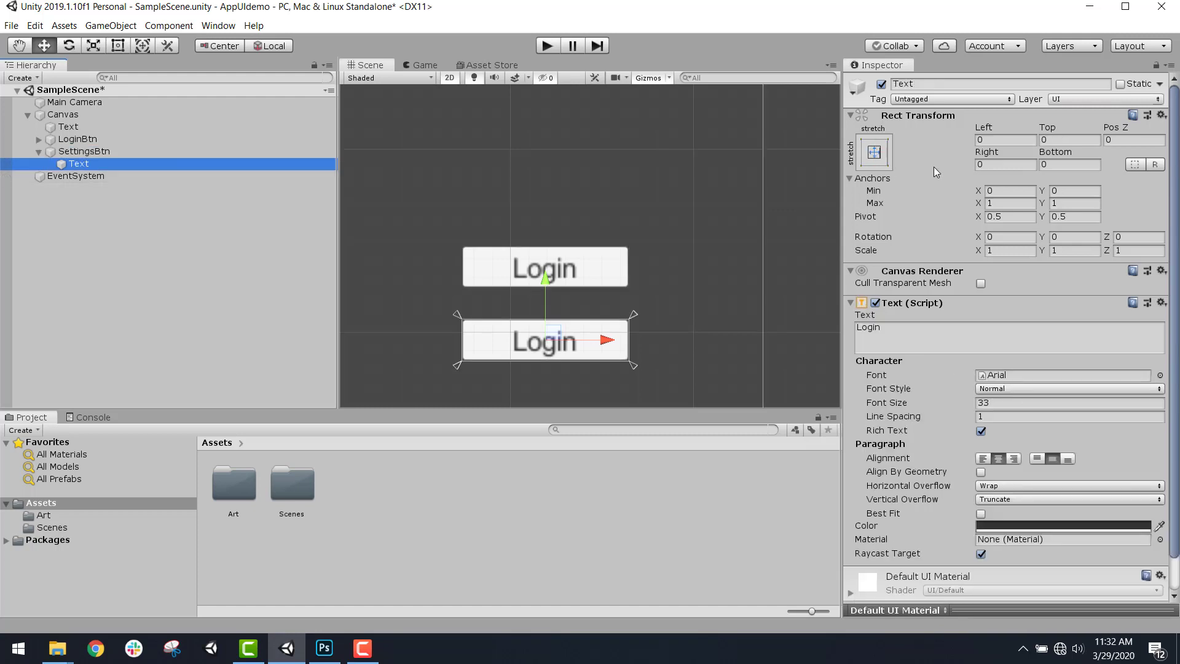
click(935, 346)
text(Settings)
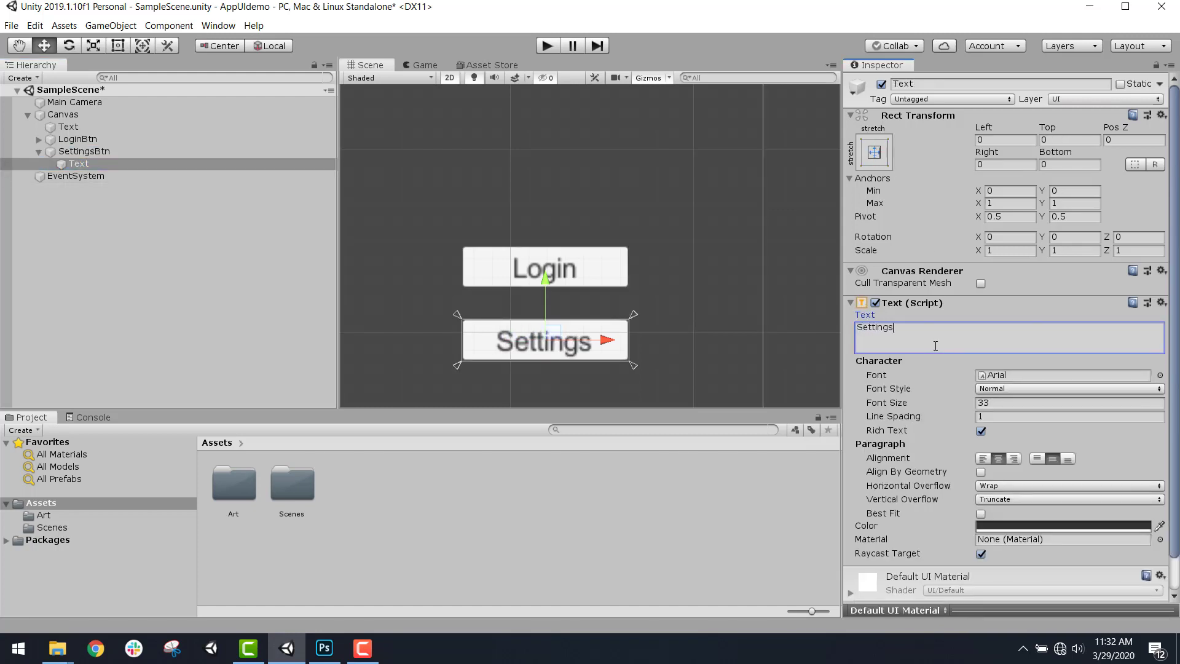
click(425, 64)
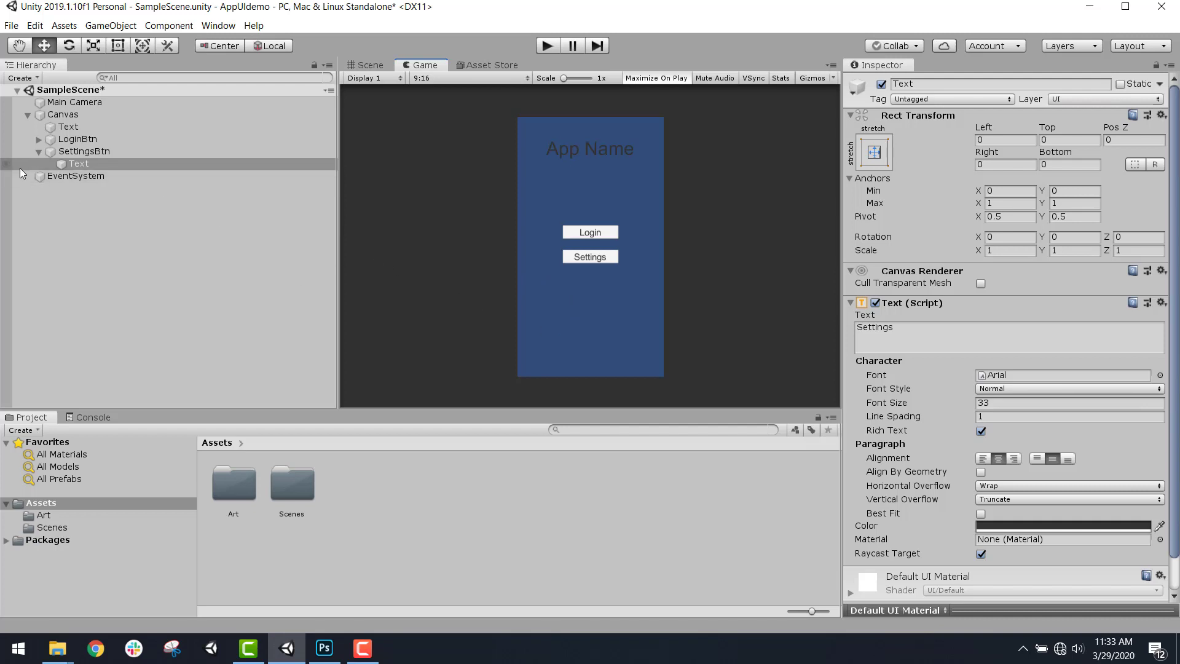
click(38, 152)
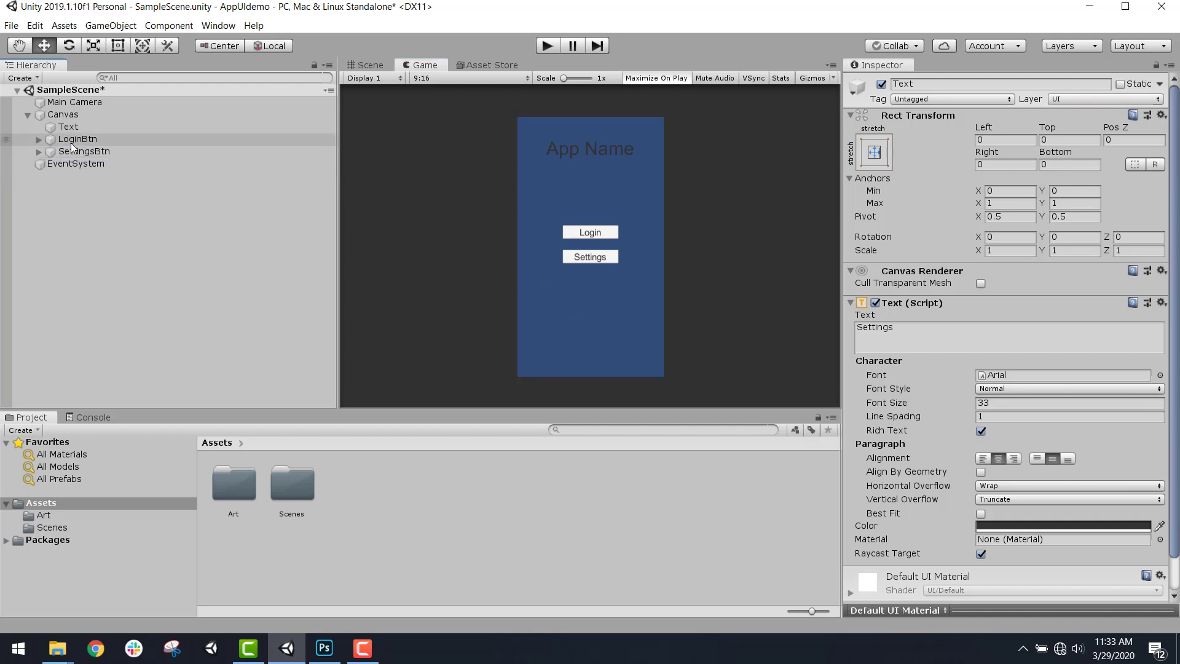
Select LoginBtn, return to the Scene view and examine its Button component down to the On Click list
click(62, 153)
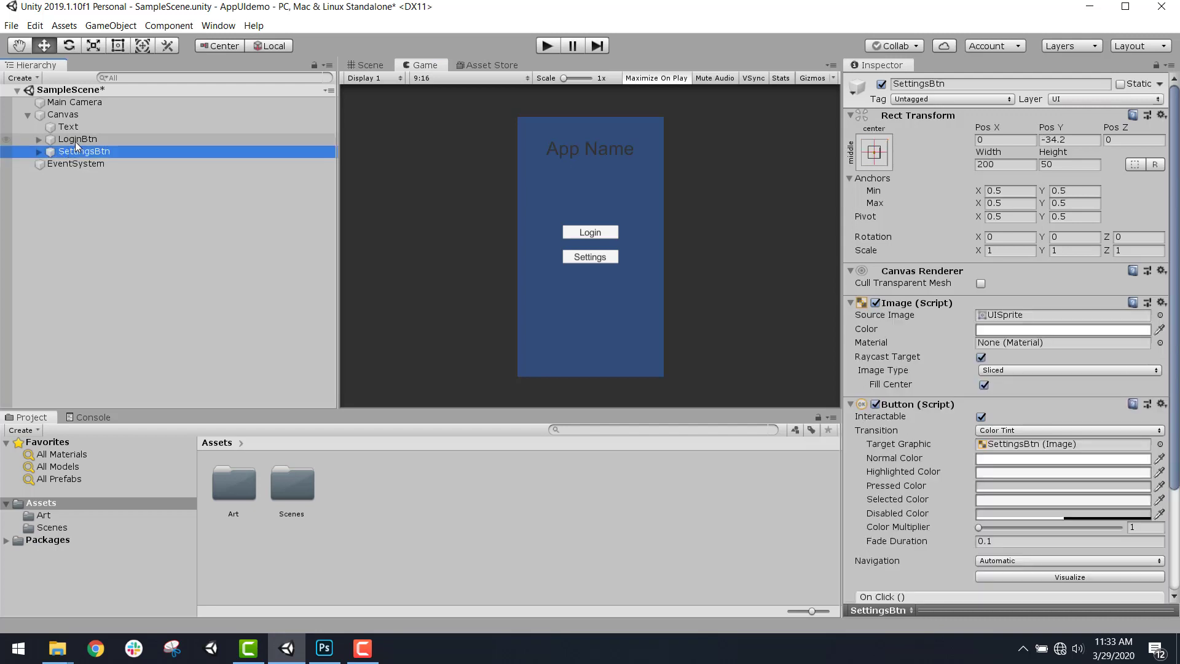
click(258, 140)
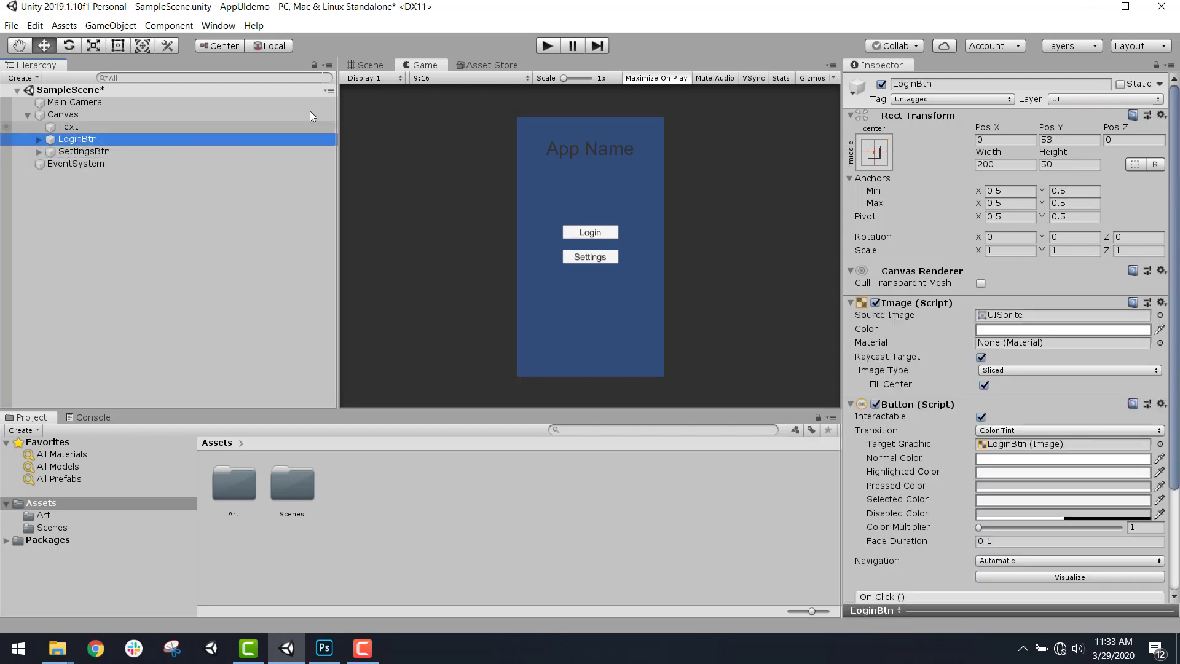
click(368, 65)
scroll(523, 193, down, 5)
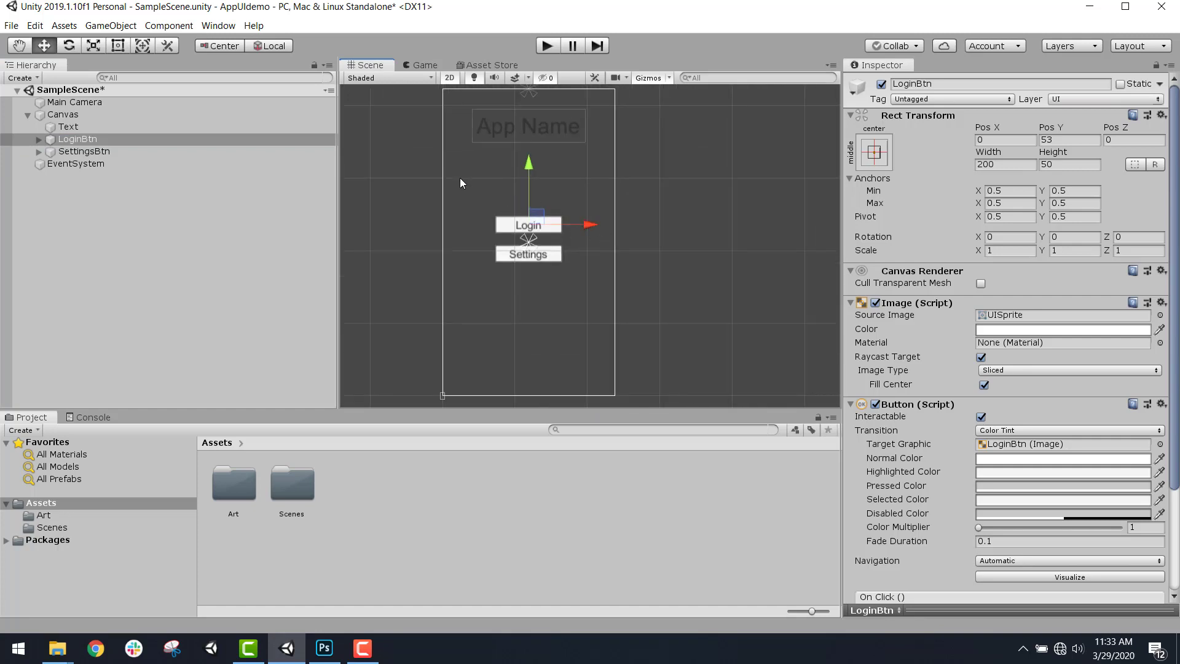
scroll(1017, 434, down, 3)
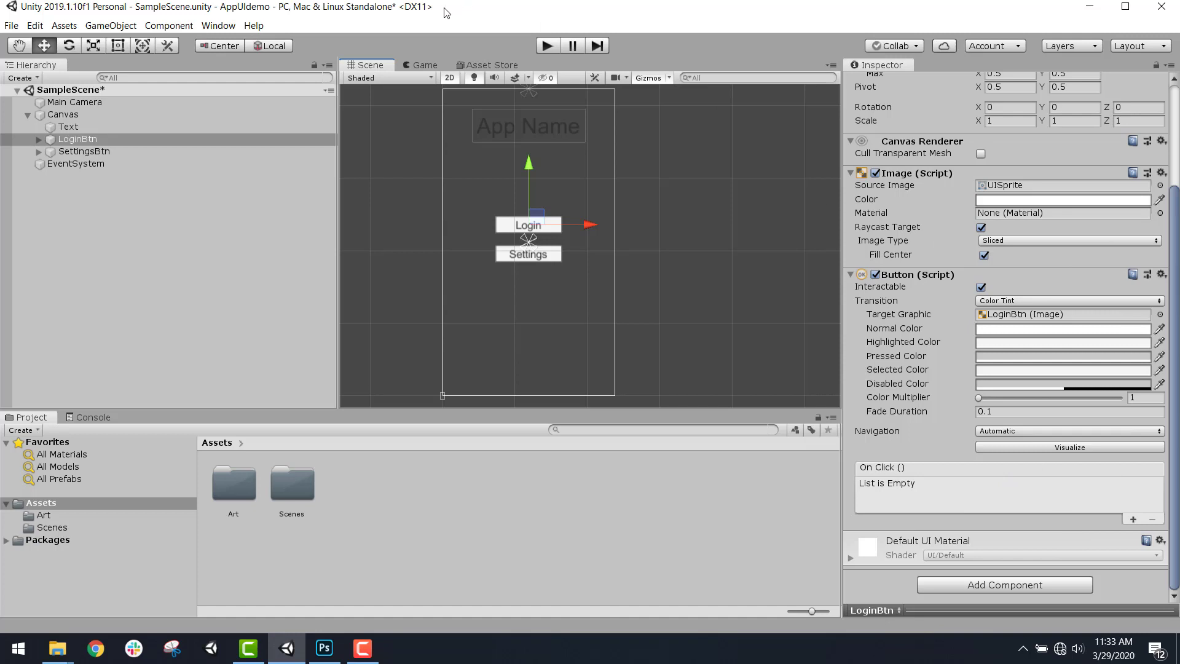
Run the scene in Play mode, test the Login and Settings buttons, and stop playing
click(547, 47)
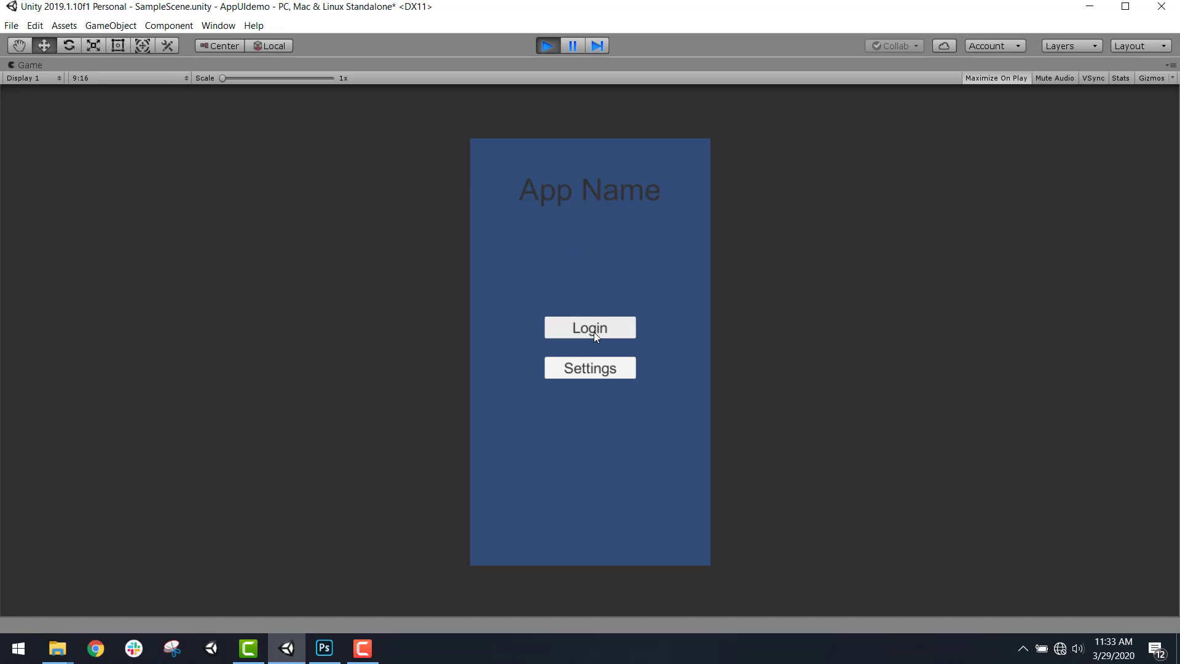
click(613, 324)
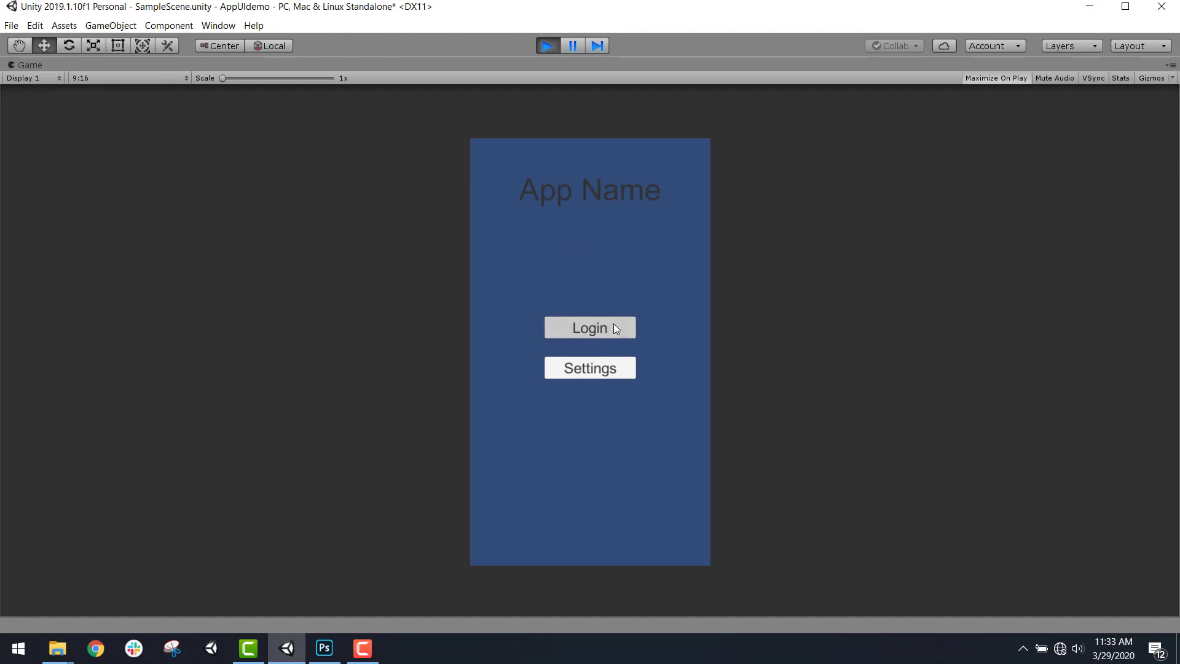
click(621, 327)
click(620, 367)
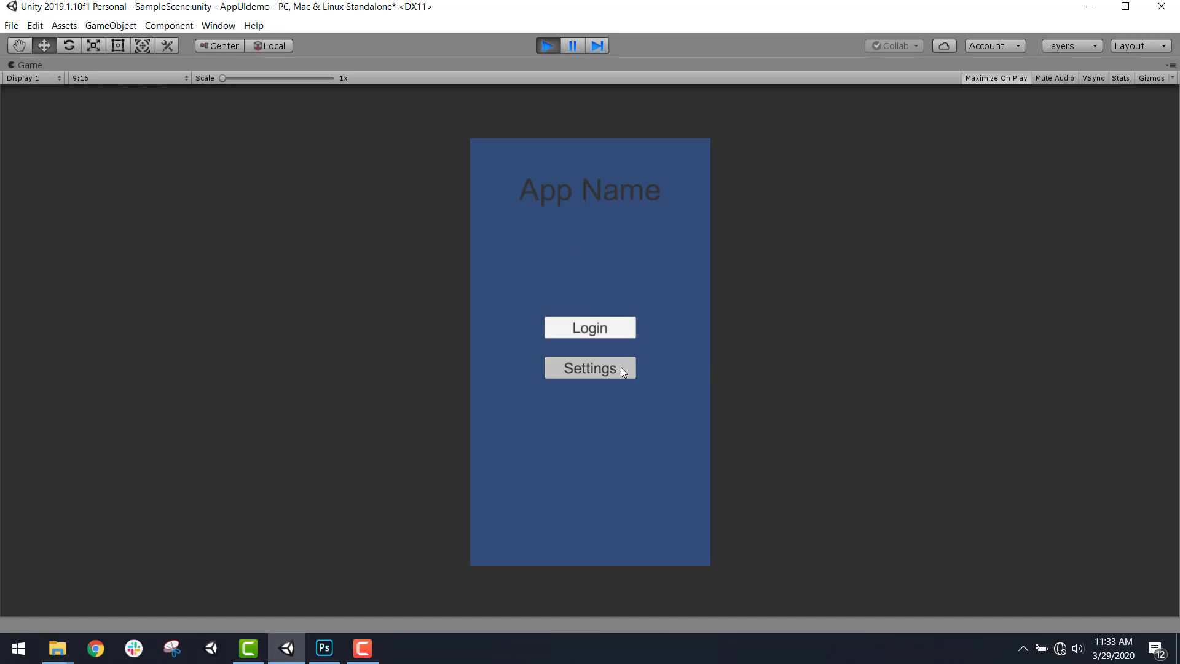
click(622, 327)
click(546, 45)
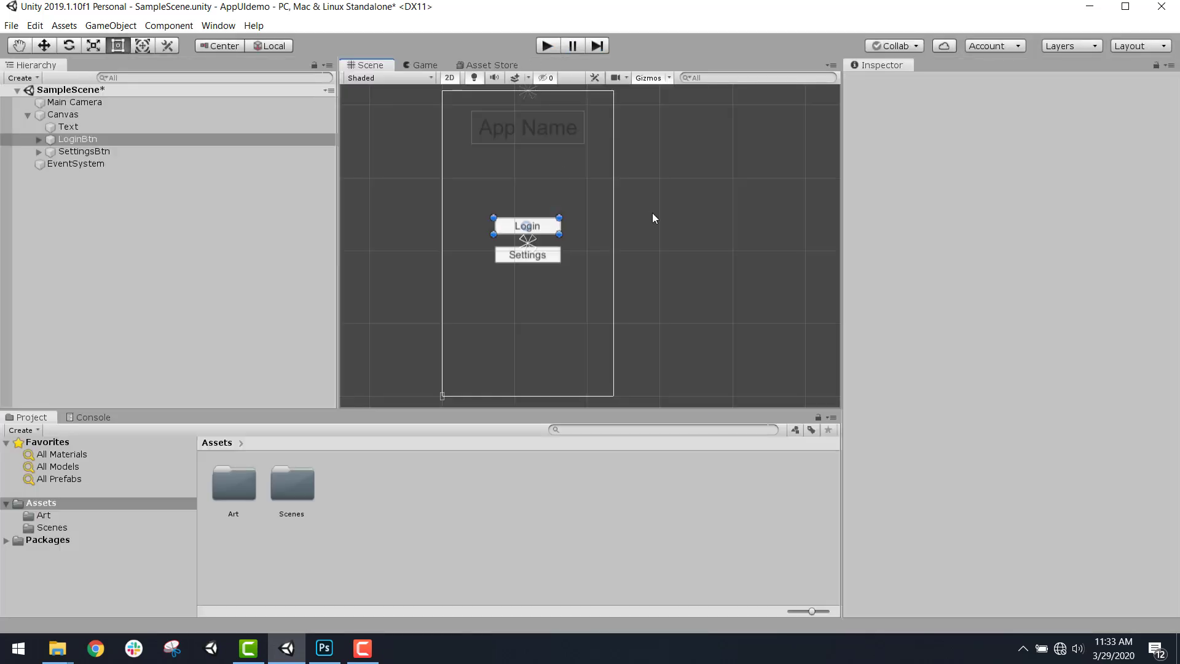
Add an empty event entry to LoginBtn's On Click list and deselect the button
scroll(1031, 412, down, 3)
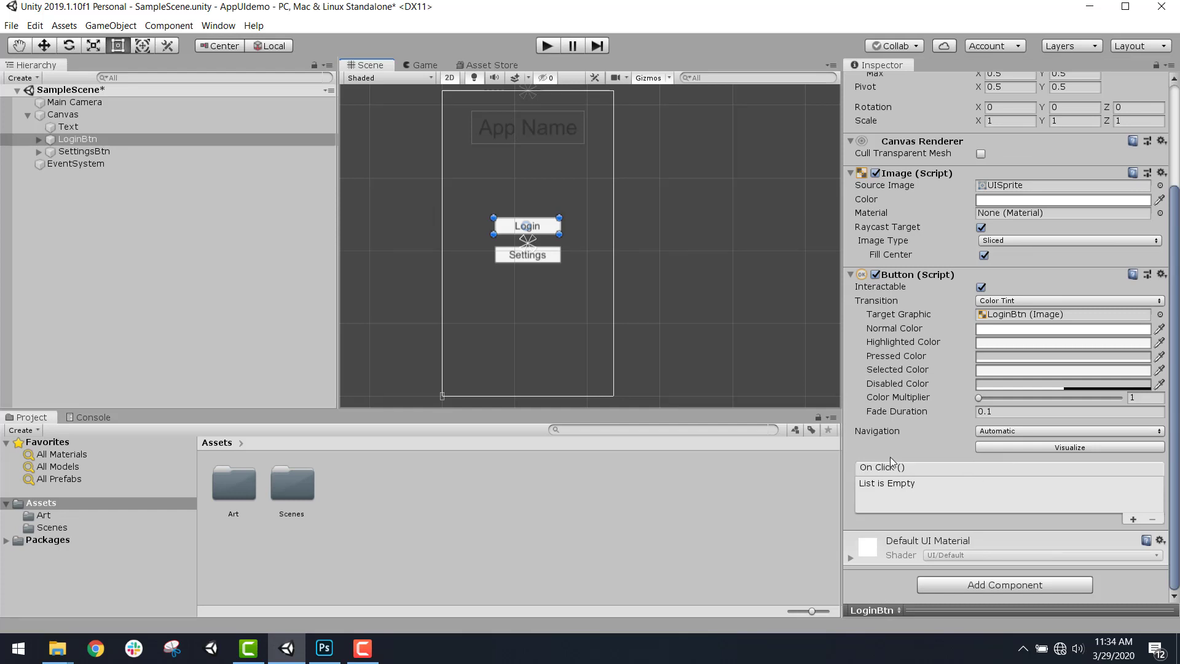
click(1134, 520)
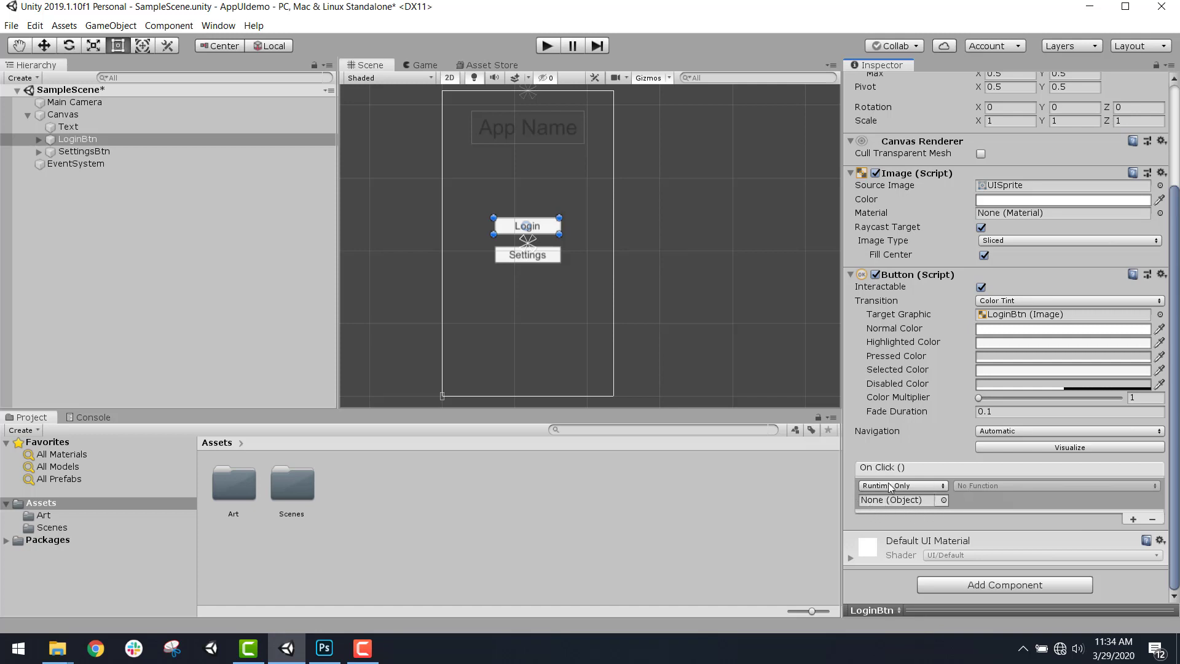
click(109, 230)
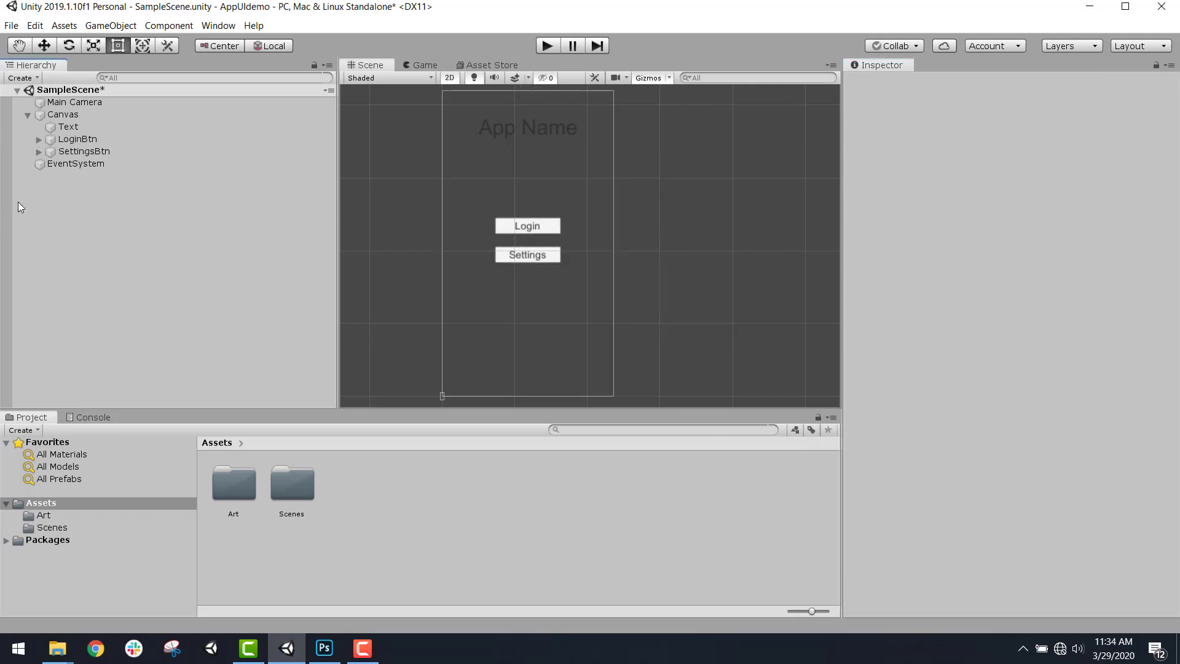
Create a UI Panel in the Canvas
click(117, 25)
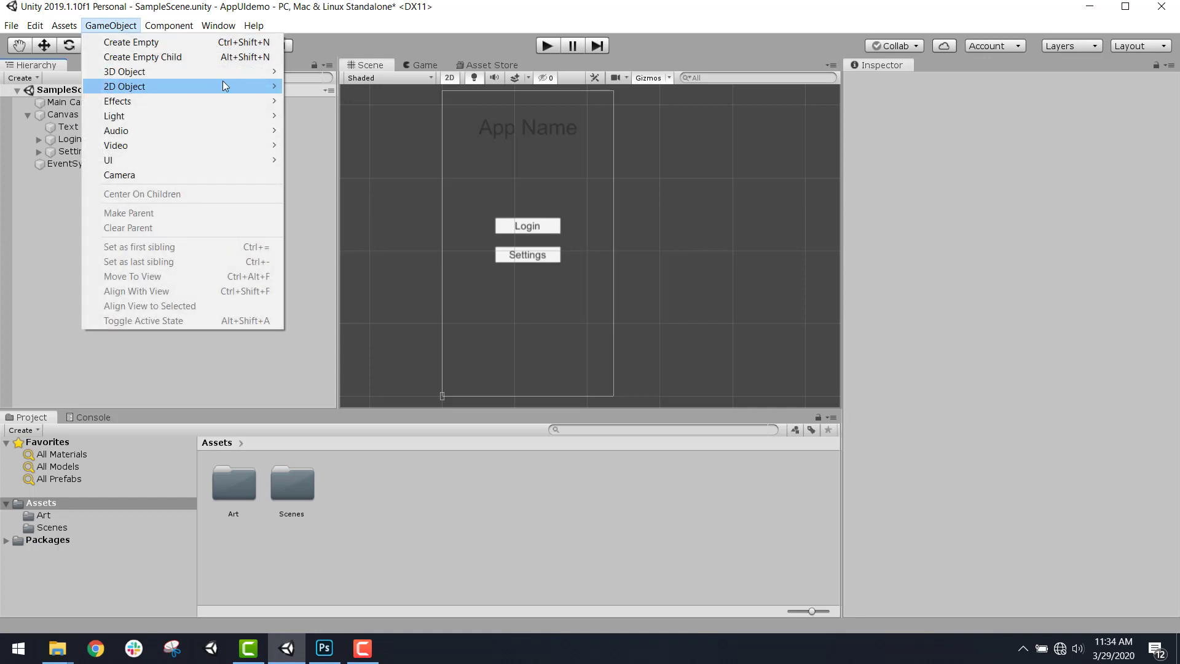
mouse_move(231, 154)
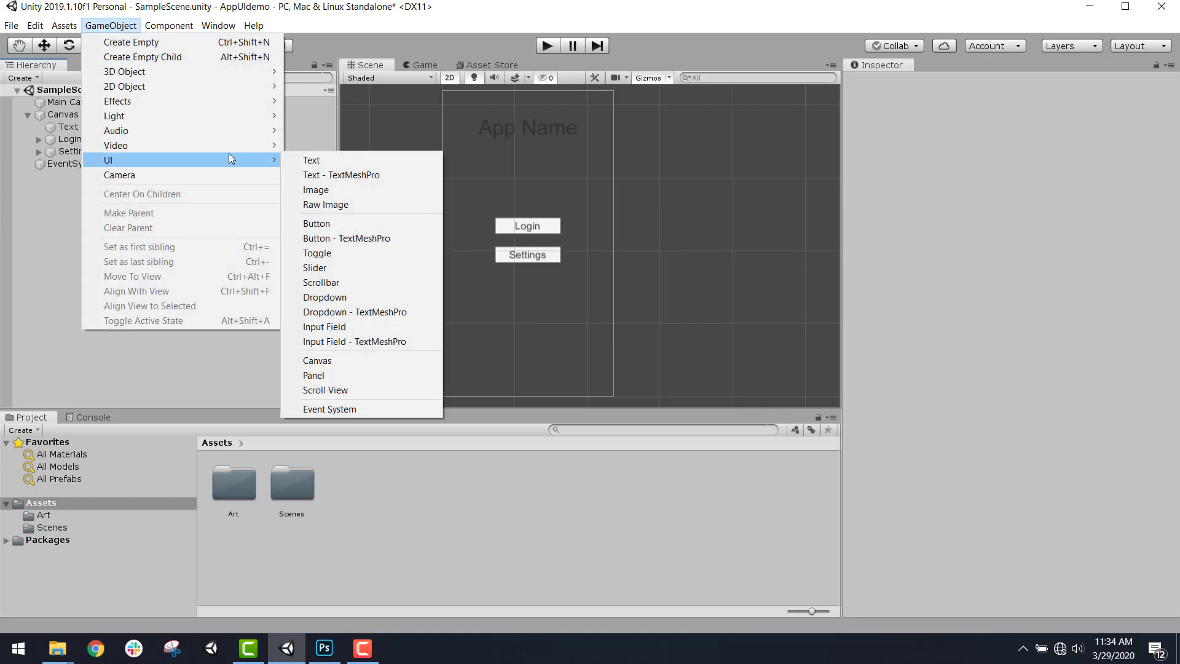
click(344, 375)
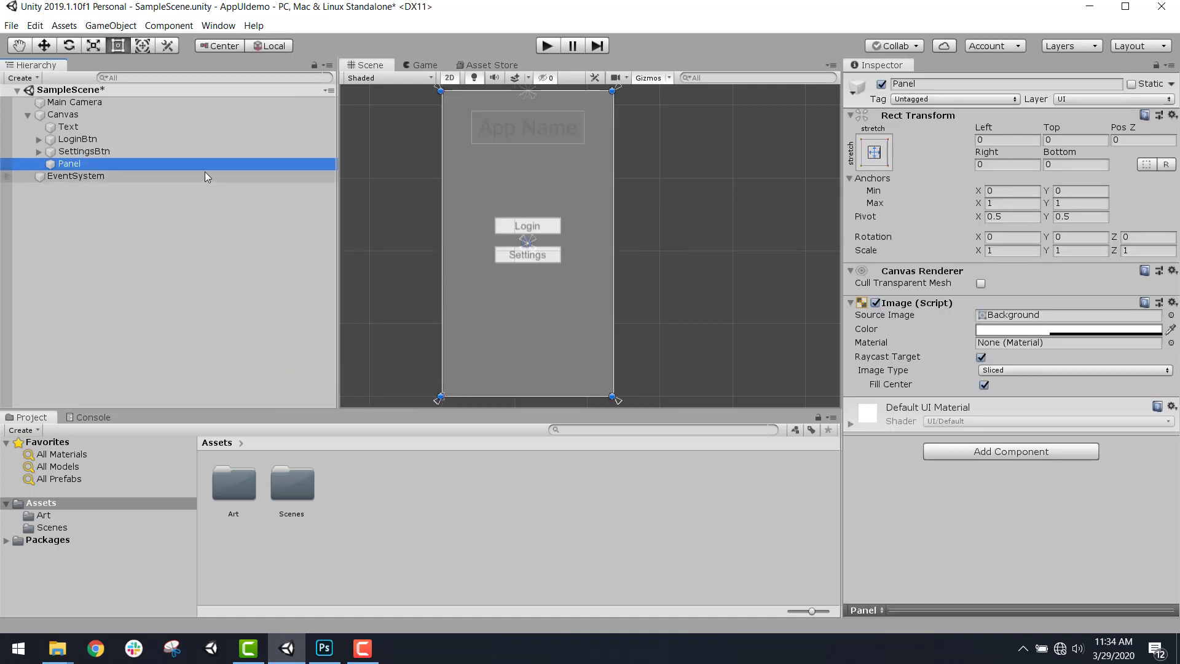
scroll(520, 88, up, 1)
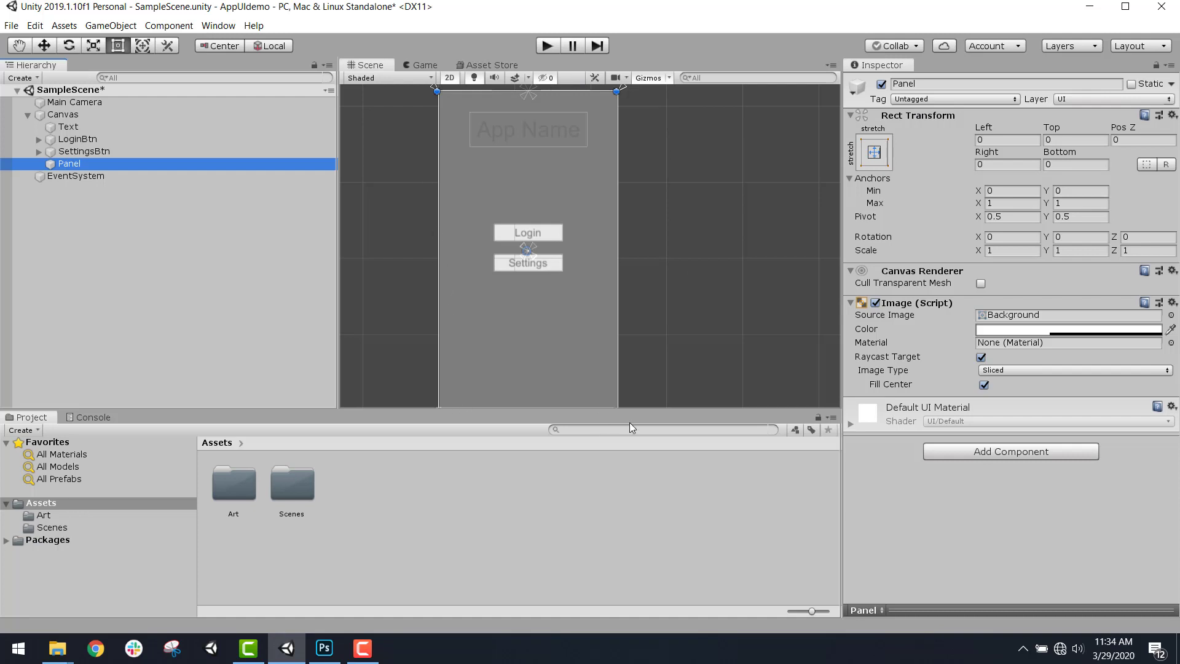
Set the Panel's Left and Right offsets to 40 each in its Rect Transform
click(1024, 143)
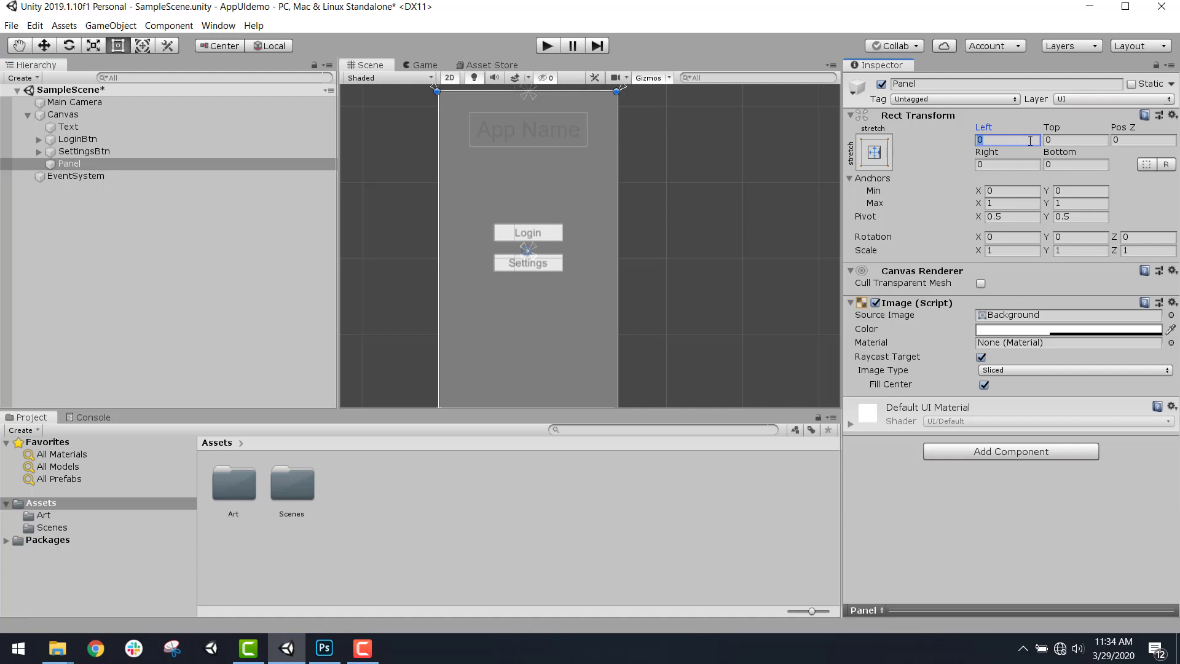
text(20)
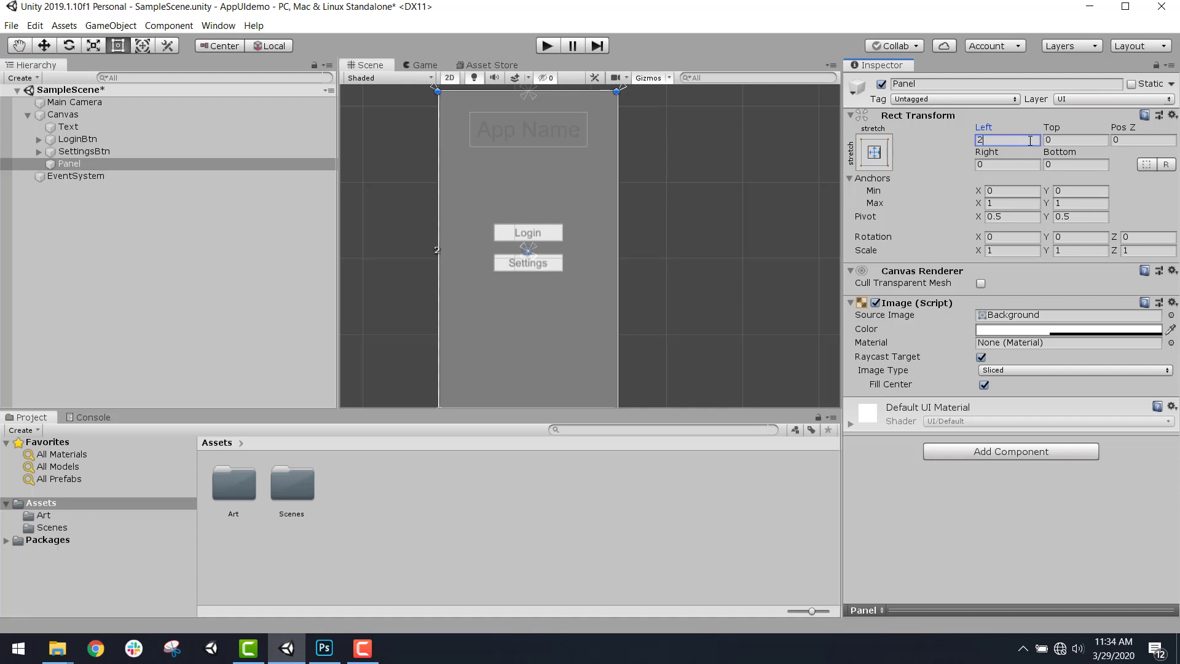
key(BackSpace)
key(BackSpace)
text(40)
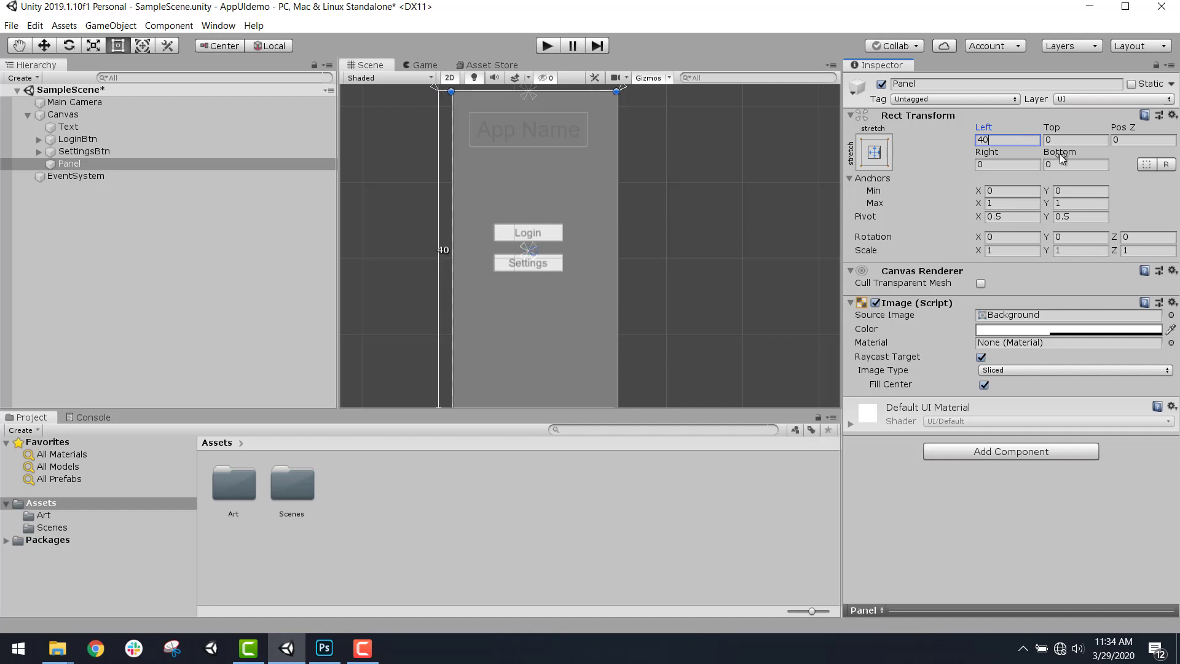
click(1088, 139)
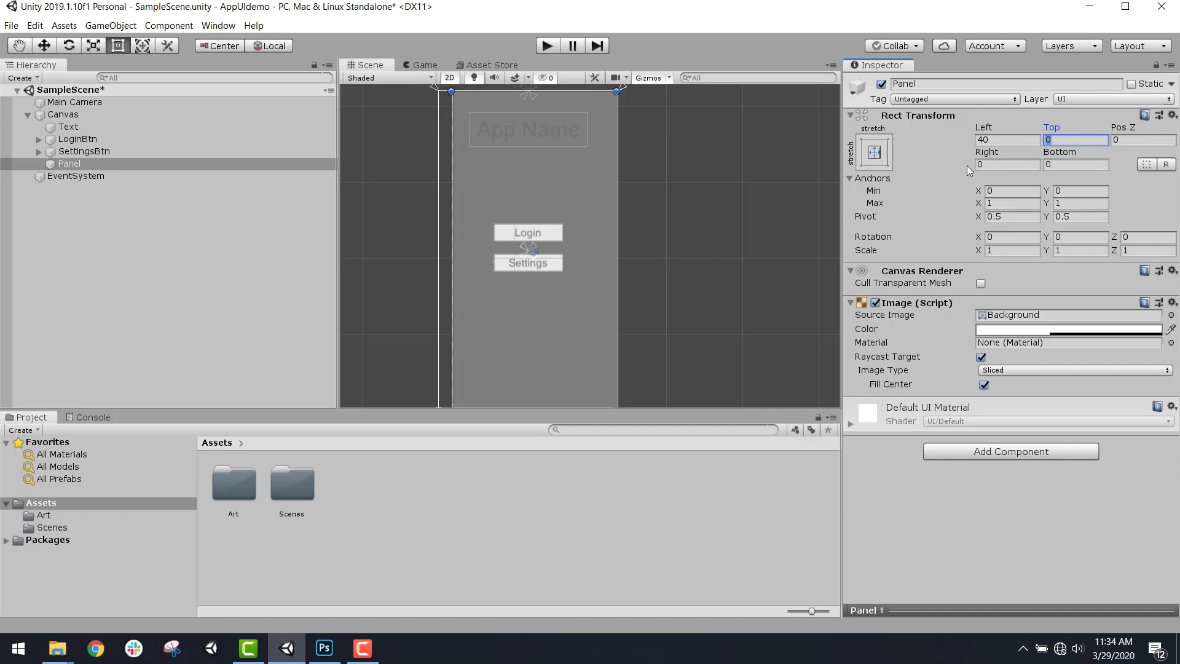
click(995, 165)
text(40)
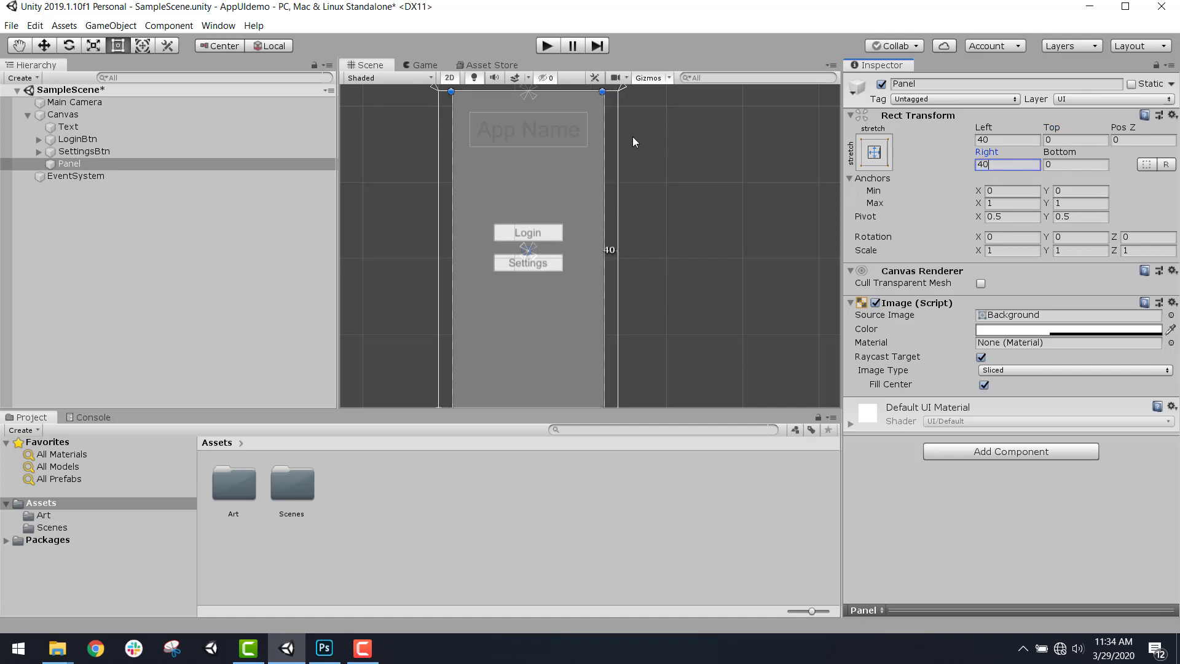
Set the Panel's Top and Bottom offsets to 200 each
click(1078, 142)
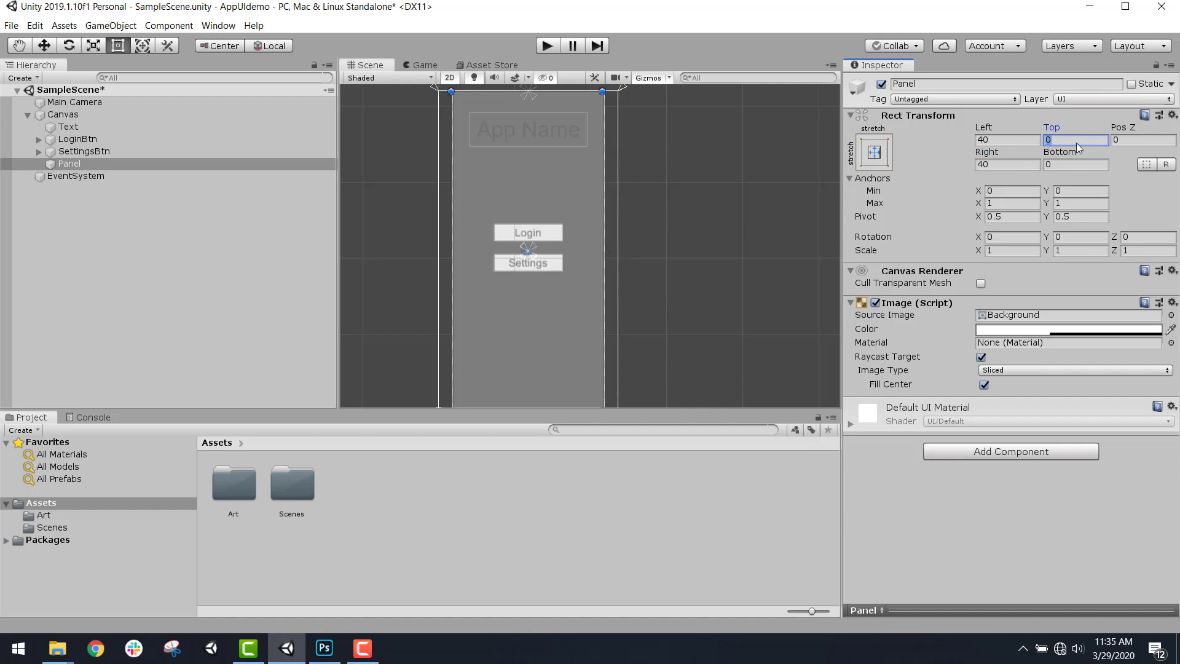
text(200)
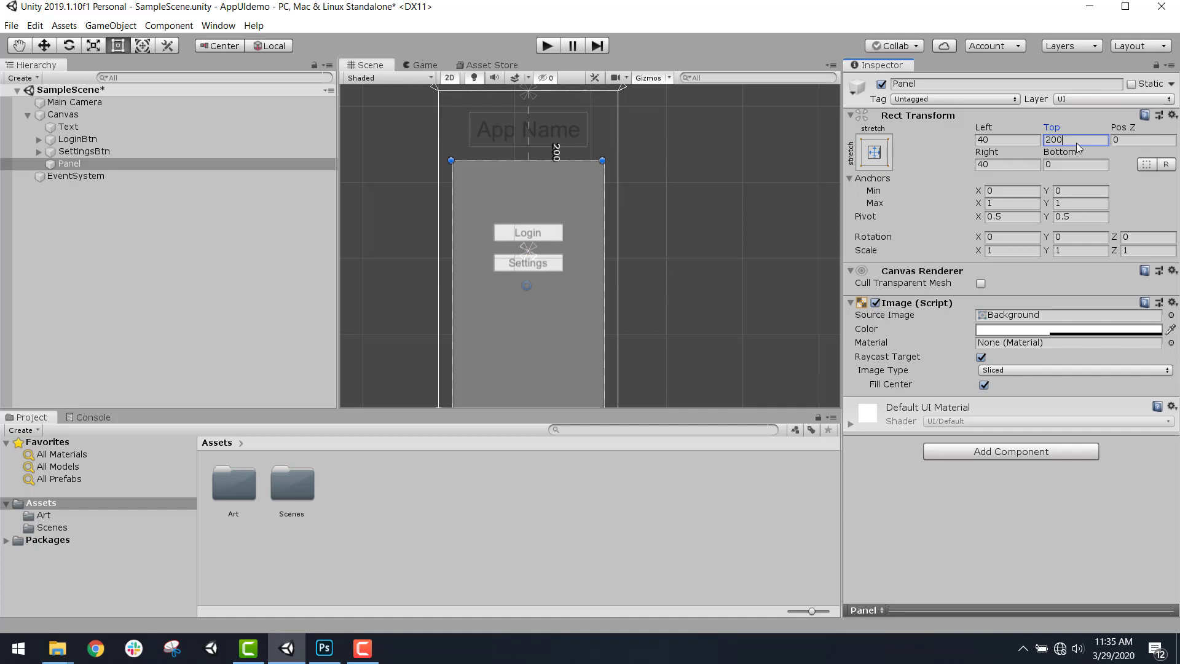
click(1068, 167)
text(200)
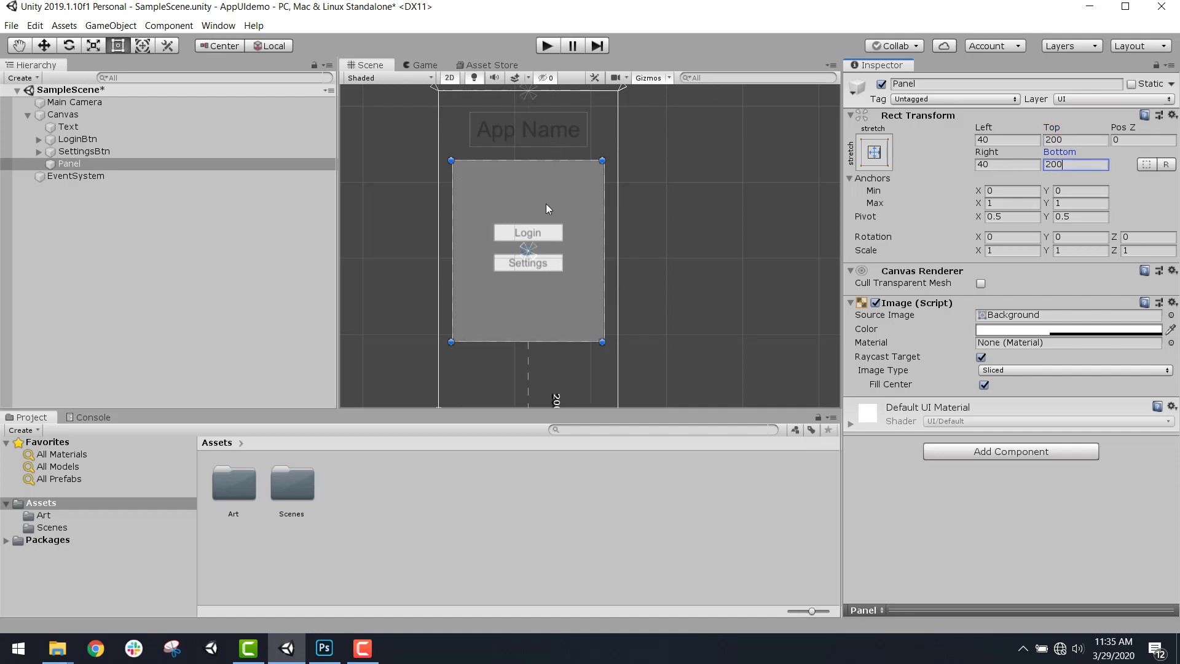
Make the Panel's Image color fully opaque with alpha 255 and change it to light blue 96D7F6
click(1059, 331)
drag(250, 463, 337, 470)
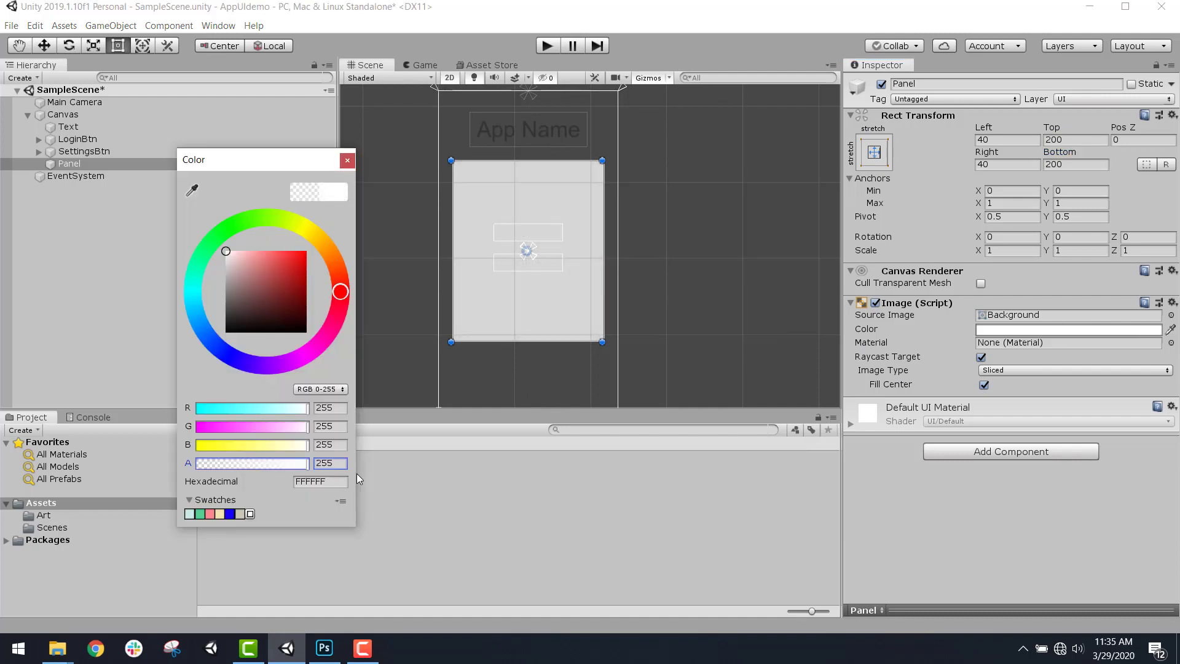
mouse_move(231, 255)
mouse_down()
mouse_move(208, 254)
mouse_move(197, 316)
mouse_up()
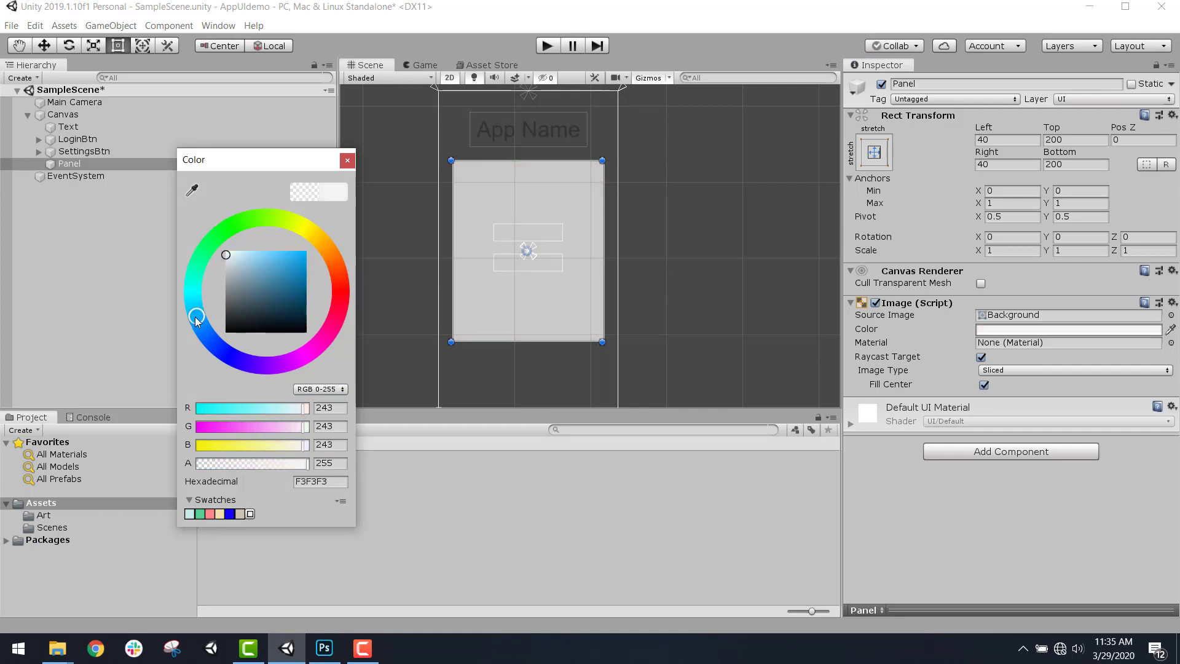
click(257, 254)
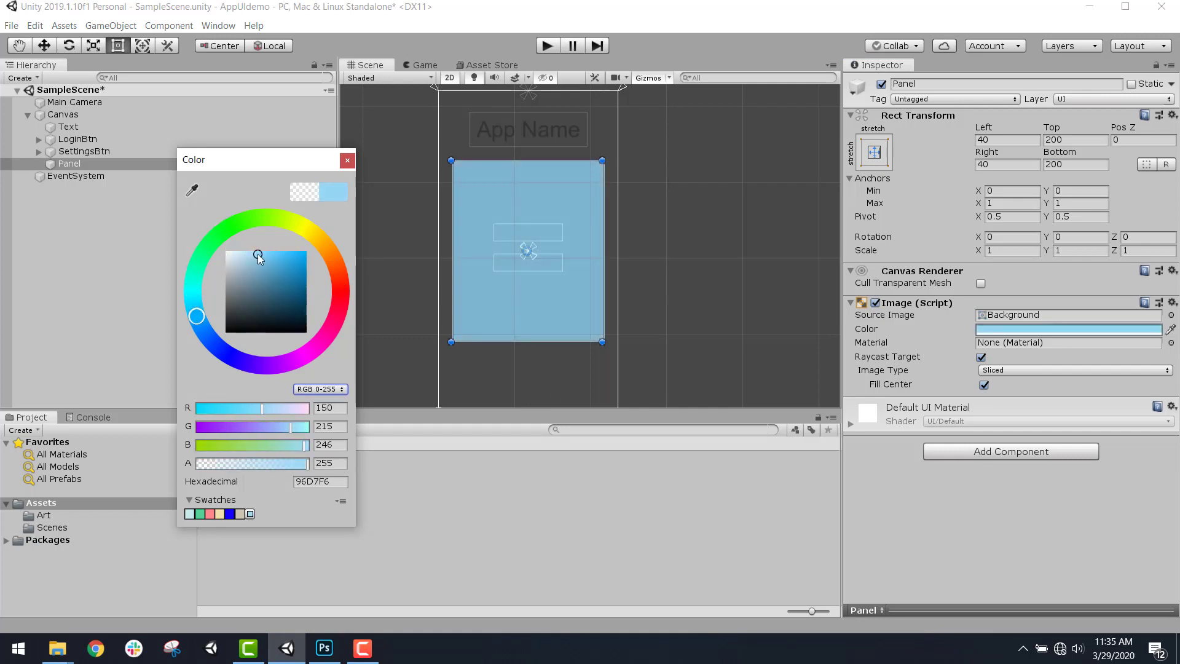
click(347, 160)
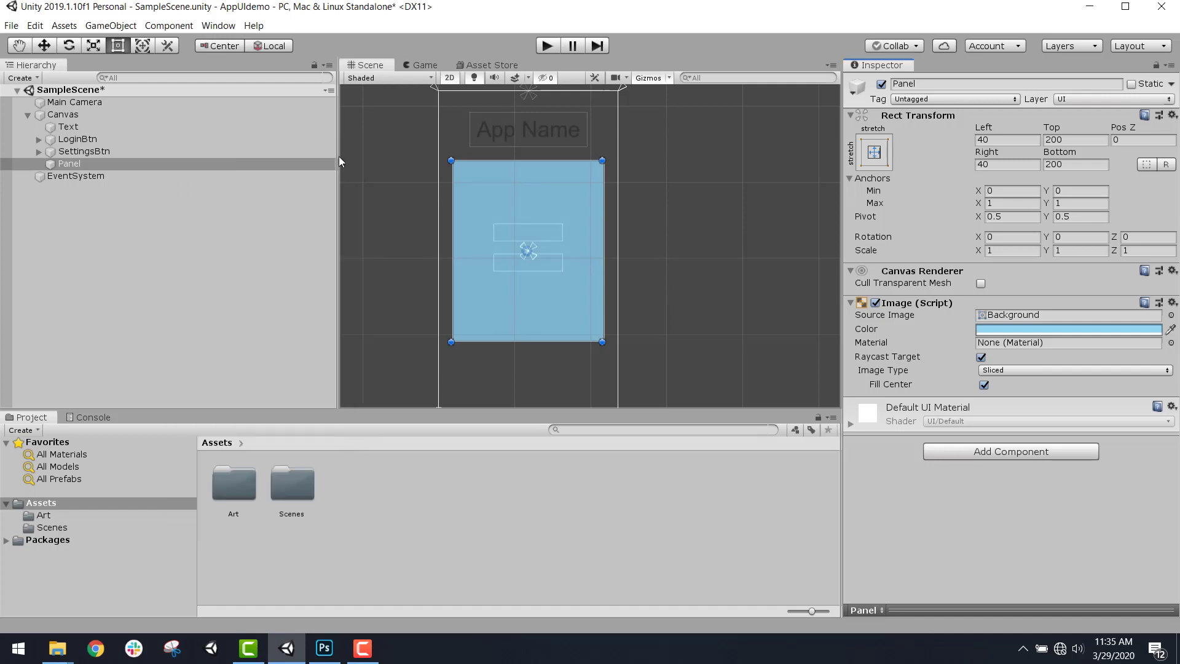
Add an Outline component to the Panel and set its Effect Distance to X 2 and Y 2
click(996, 456)
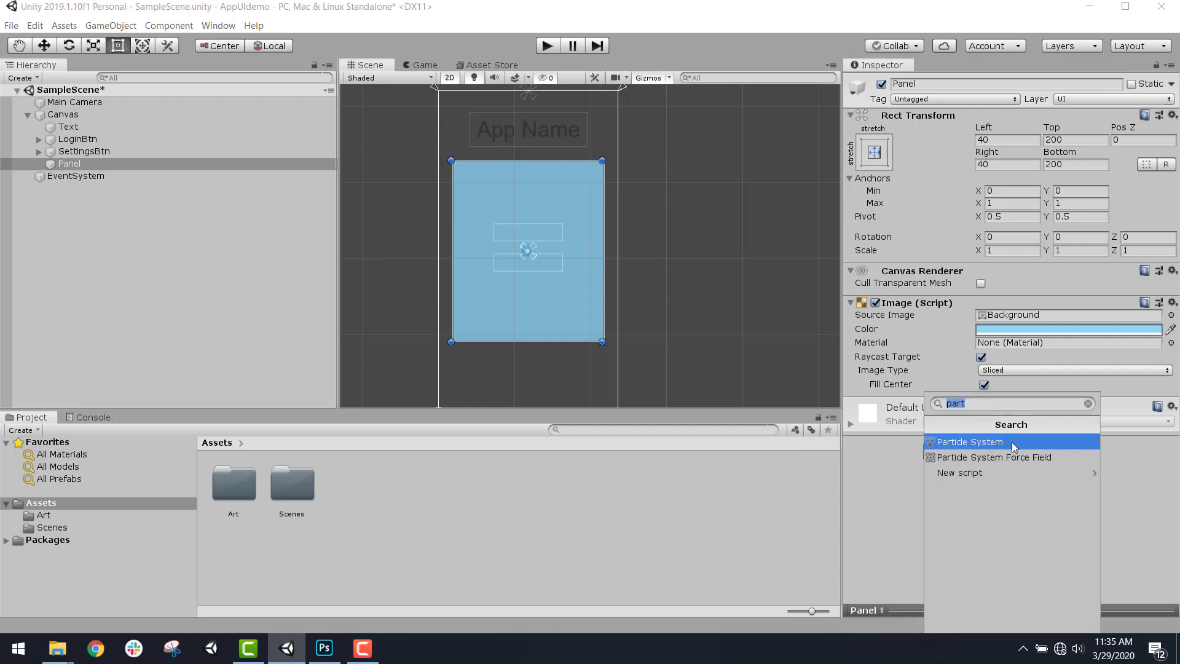
text(out)
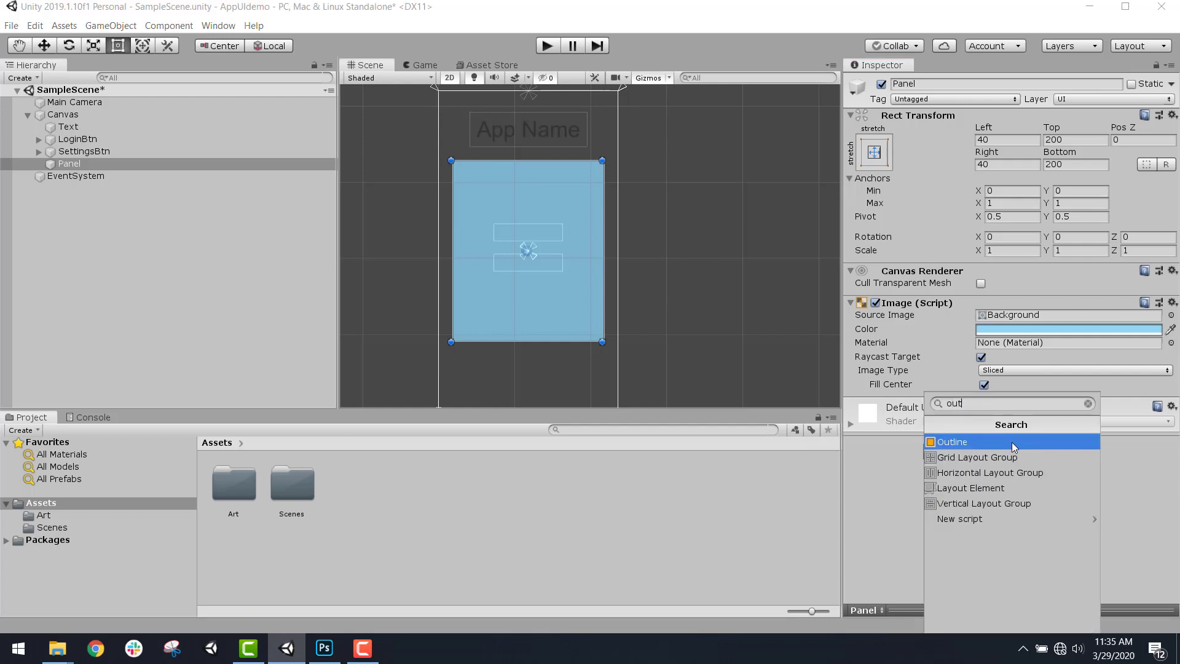
click(962, 442)
click(1008, 442)
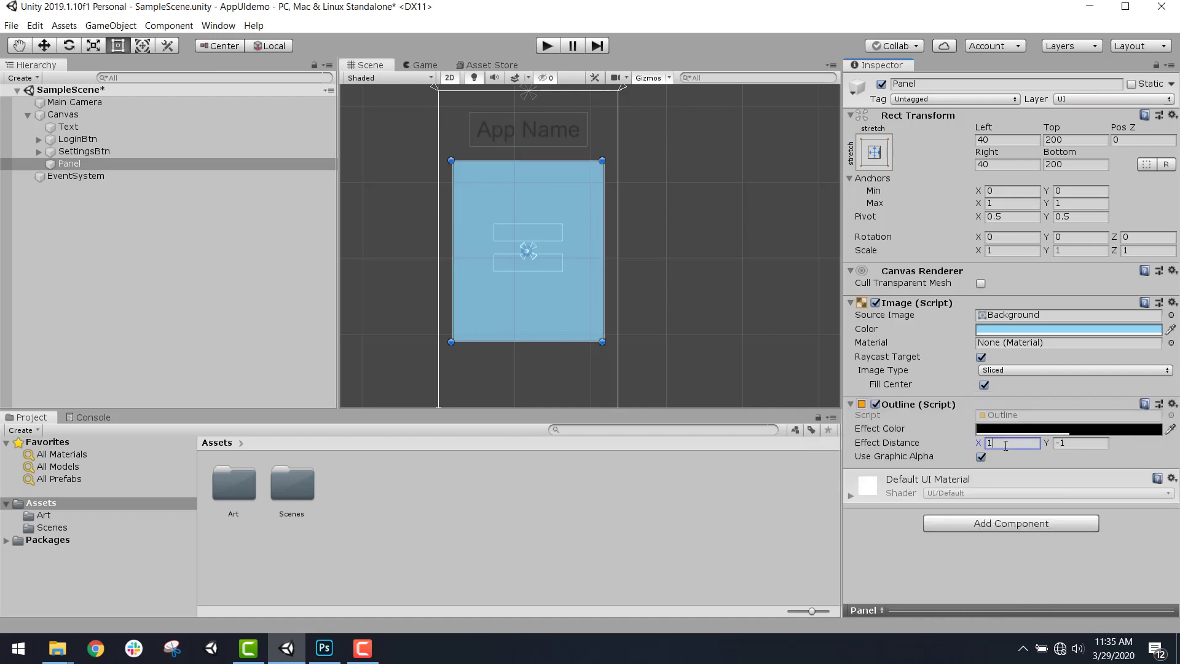
text(2)
click(1070, 441)
text(2)
Compare the Panel's border in the Game view with the Outline component disabled and enabled
click(424, 64)
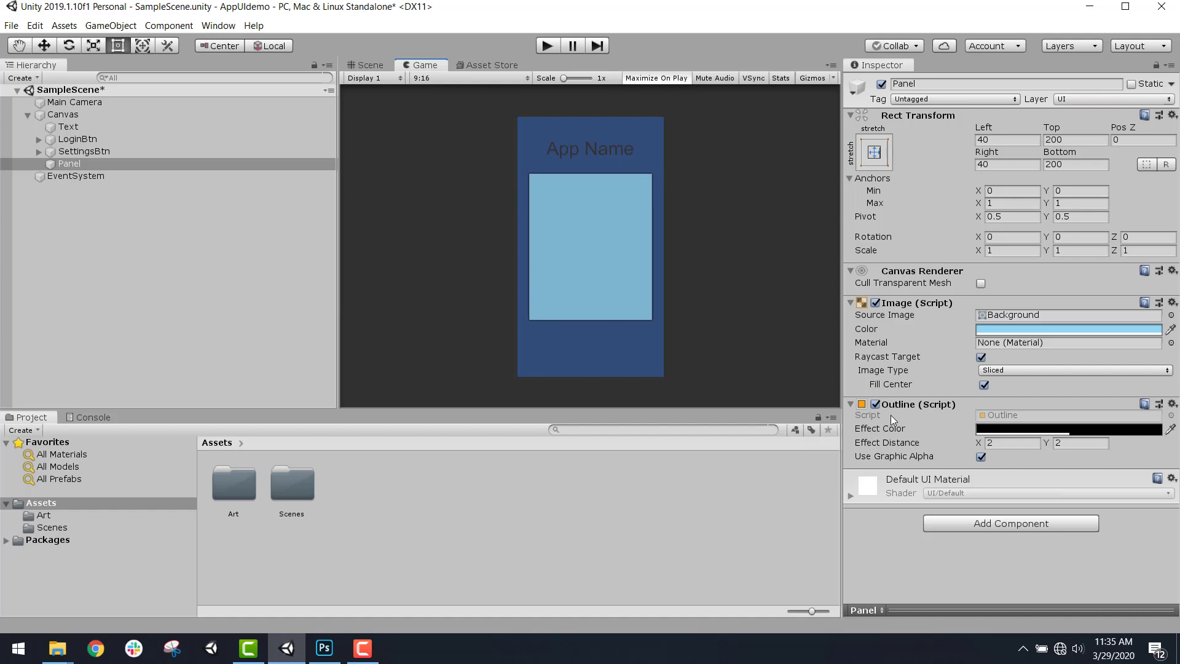
click(876, 404)
click(876, 405)
click(875, 405)
click(875, 404)
click(875, 404)
click(876, 404)
Set the Panel Outline's Effect Distance to X 5 and Y 5
click(1020, 443)
text(5)
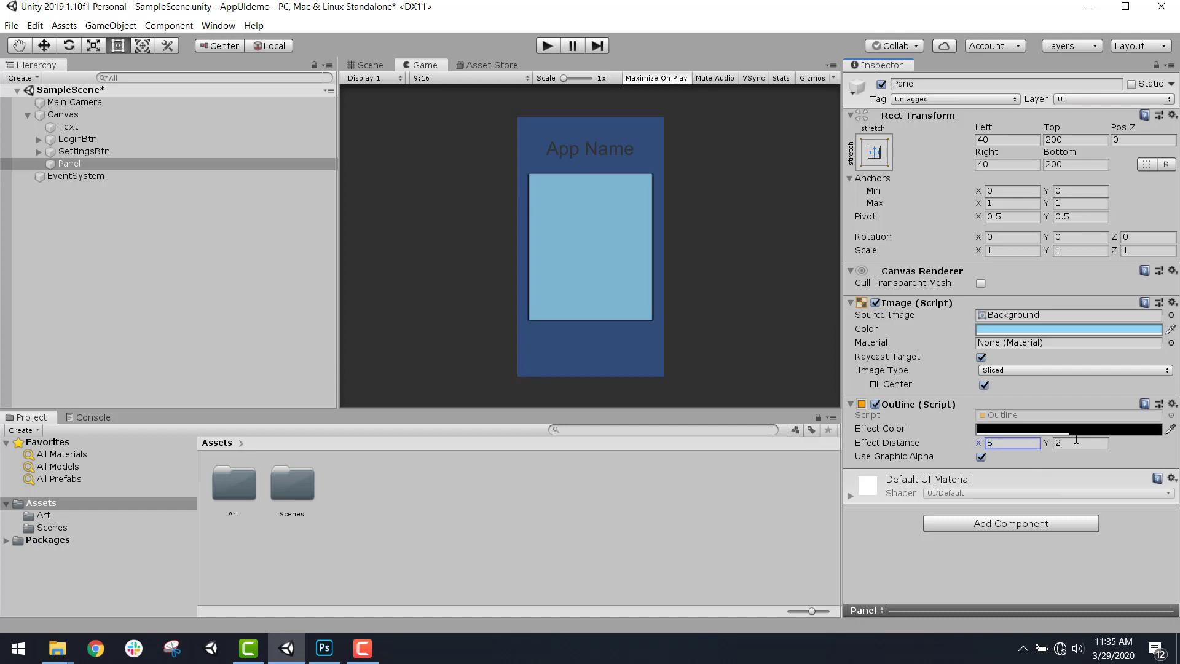
click(1076, 444)
text(5)
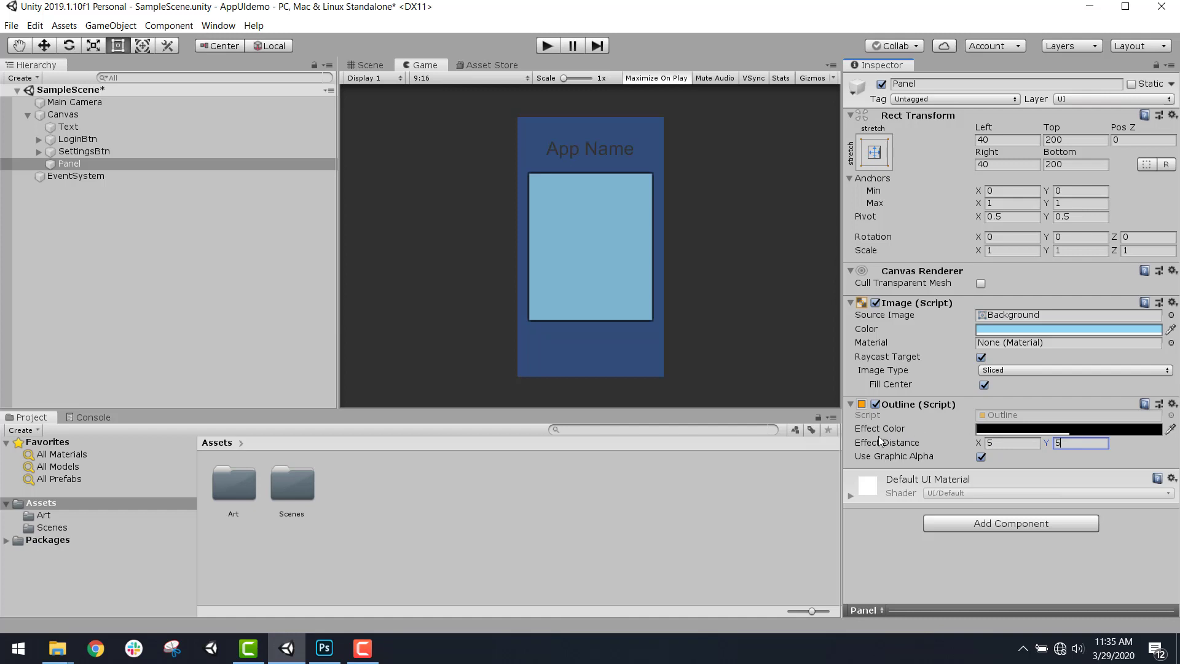
Check the thicker Panel outline by switching it off and on and viewing it in both the Scene and Game views
click(875, 404)
click(876, 405)
click(875, 404)
click(876, 404)
click(369, 65)
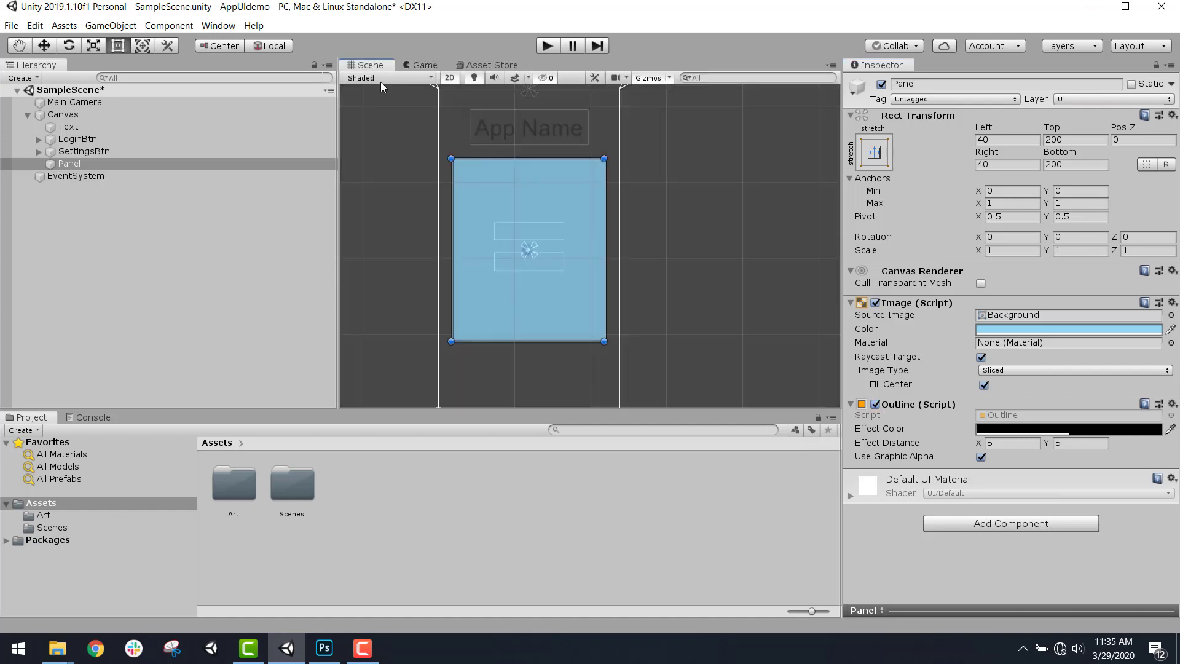
click(423, 65)
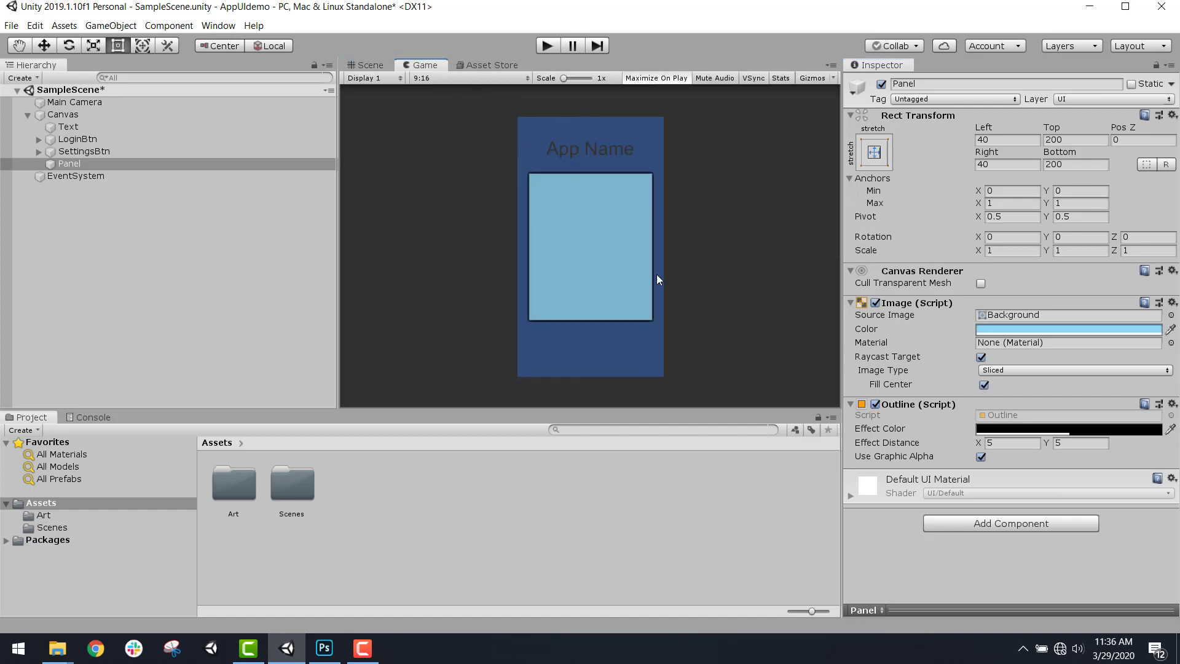
Change the Main Camera's Background color to a lighter muted blue, 698EC8
click(139, 106)
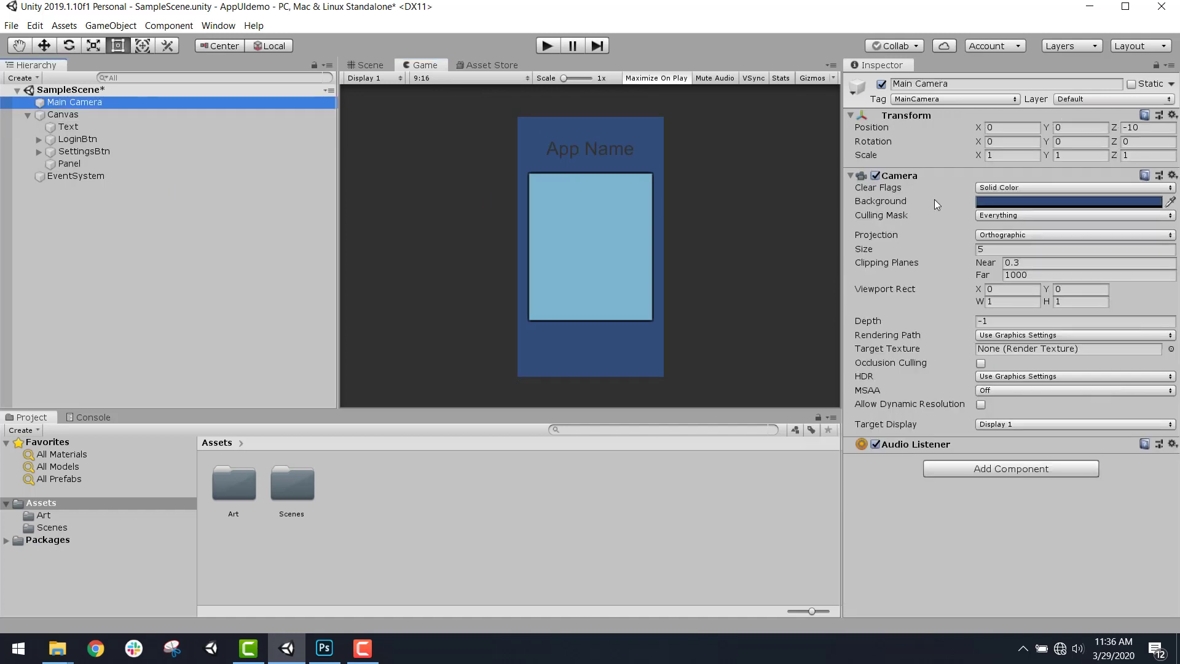
click(994, 203)
drag(277, 300, 283, 256)
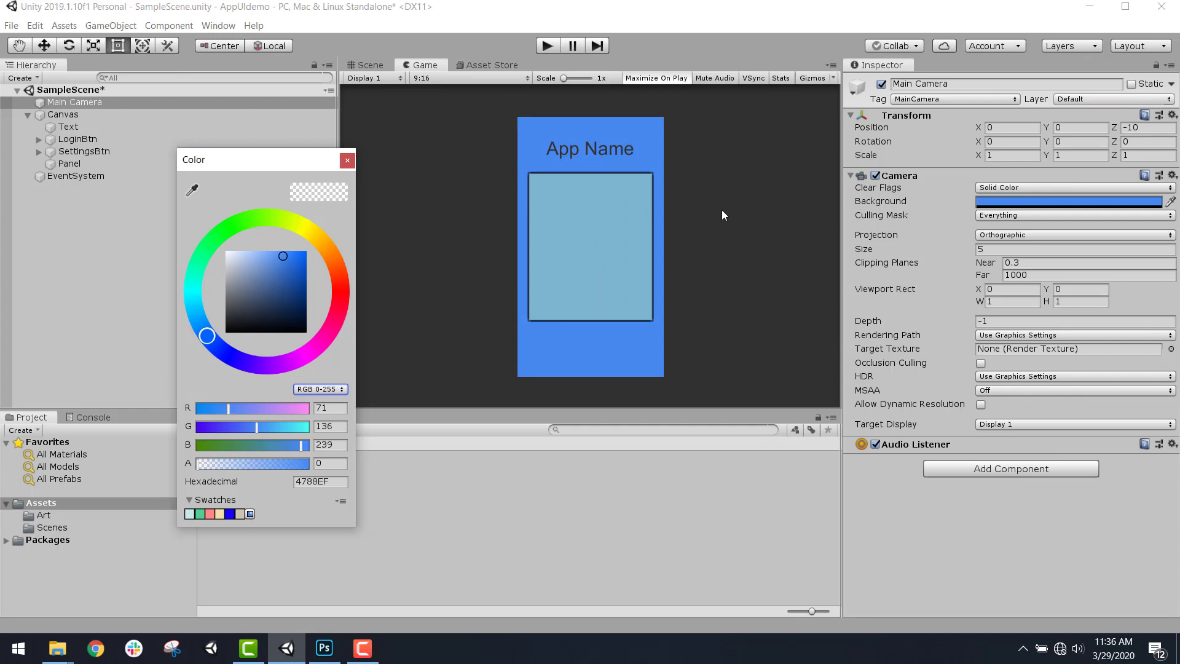
mouse_move(270, 275)
mouse_down()
mouse_move(284, 292)
mouse_move(273, 265)
mouse_move(294, 276)
mouse_move(266, 265)
mouse_move(273, 283)
mouse_move(264, 268)
mouse_up()
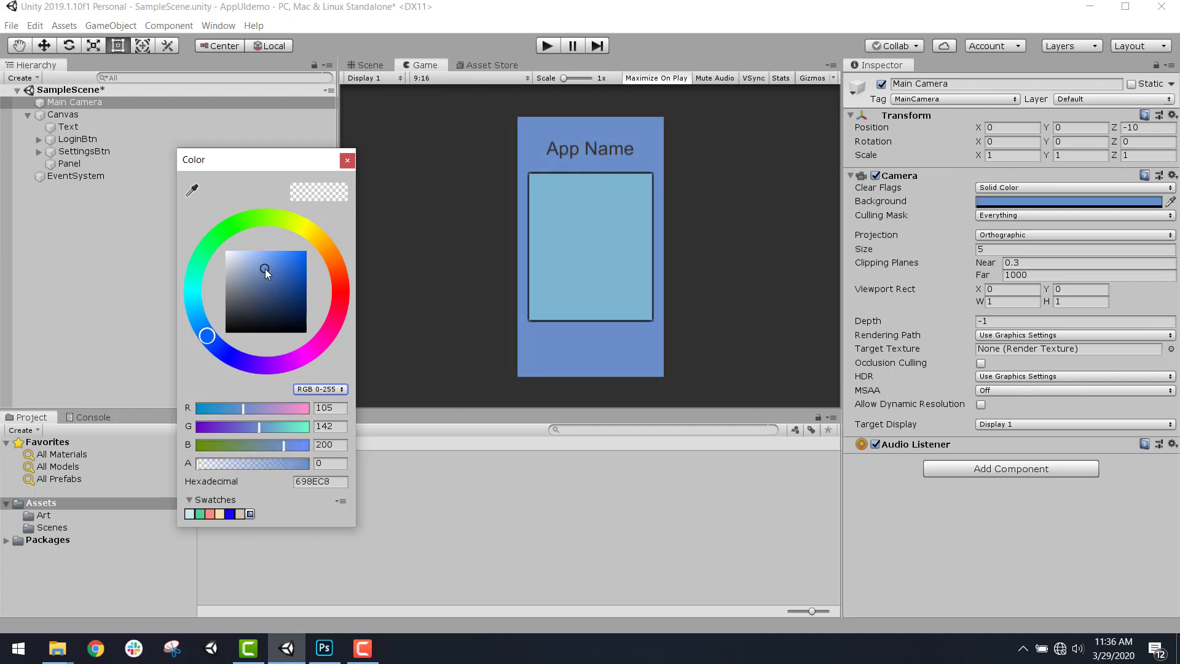
click(348, 161)
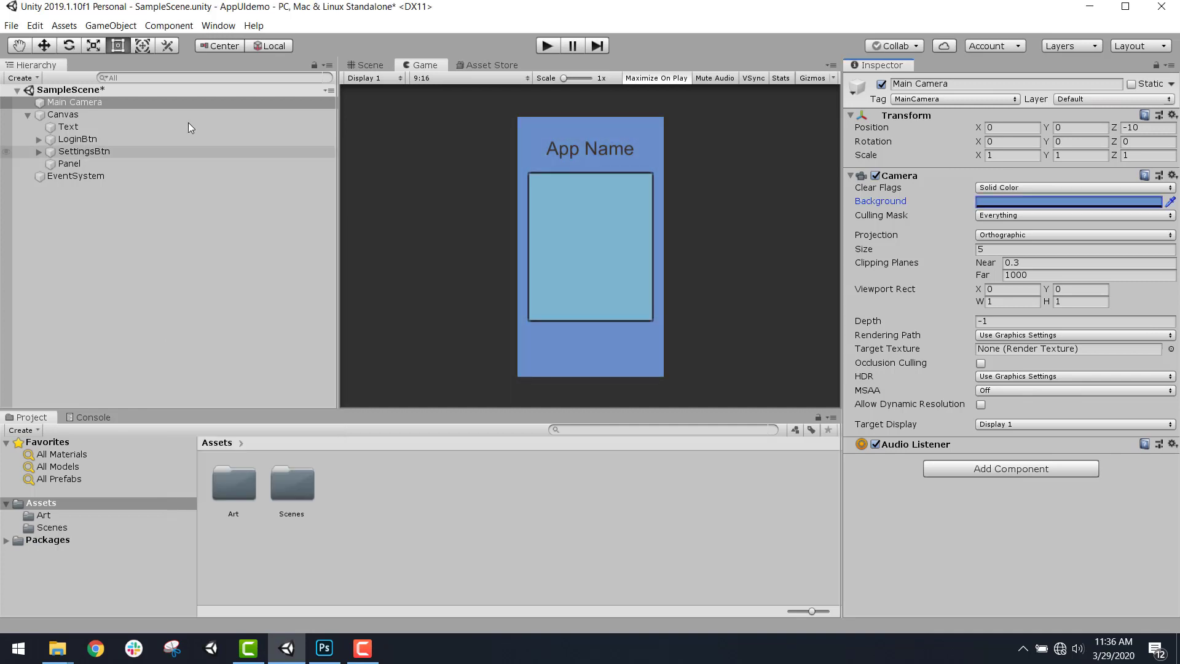
click(120, 104)
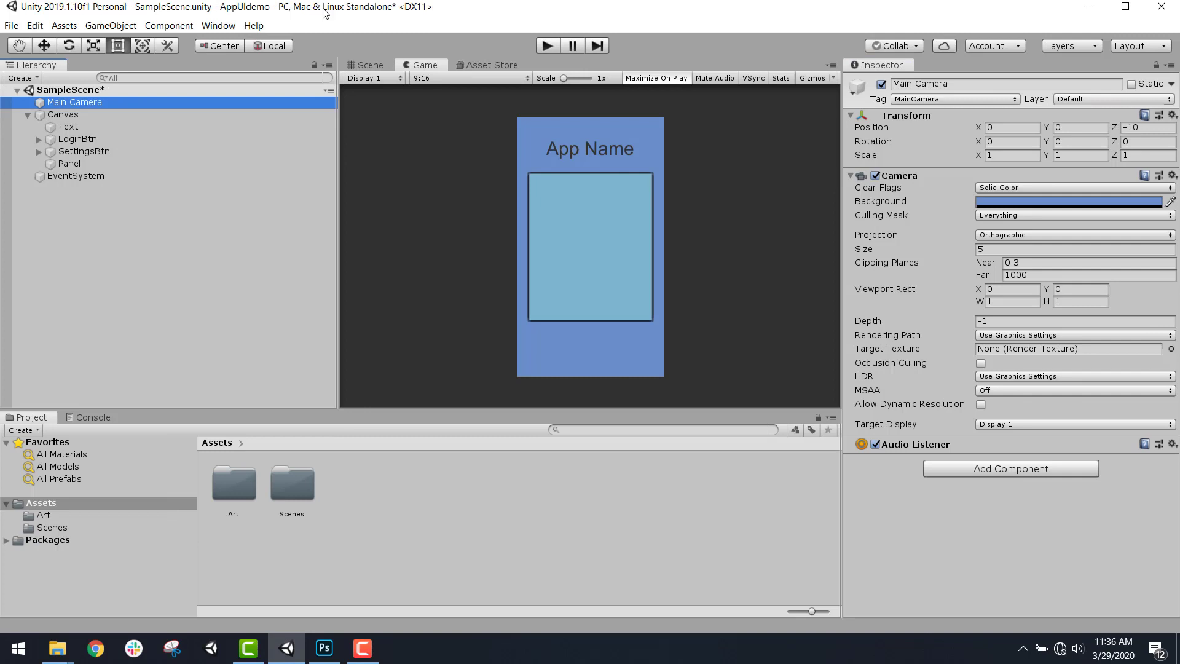
Create a UI Image in the Canvas
click(372, 64)
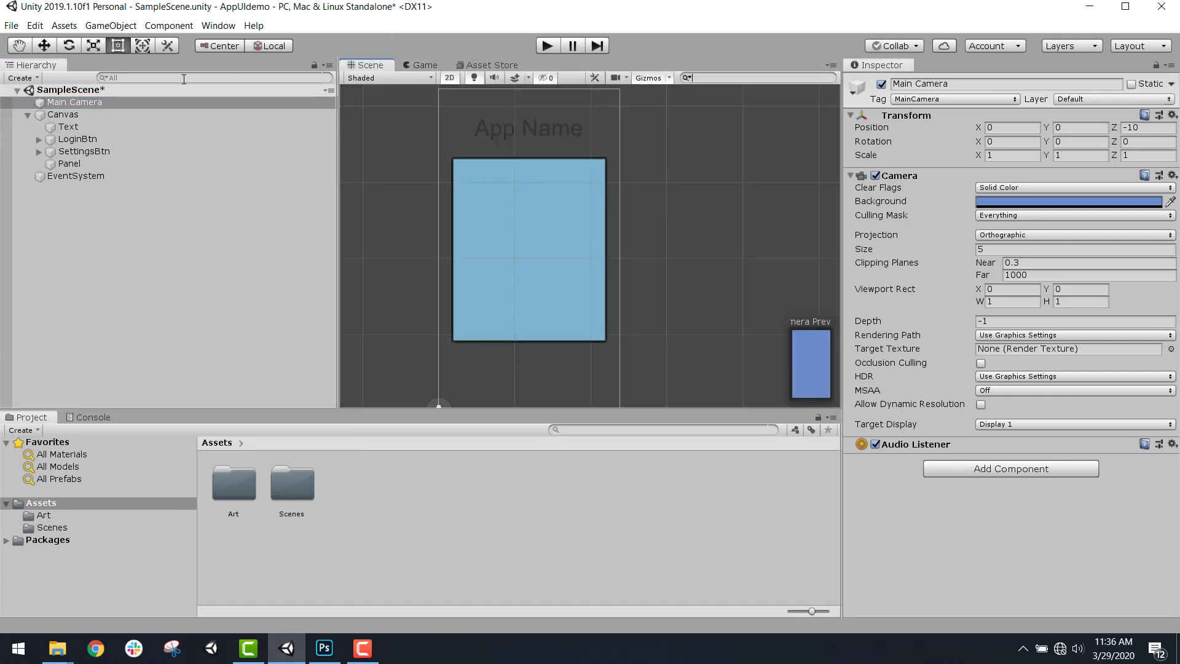
click(111, 25)
mouse_move(171, 159)
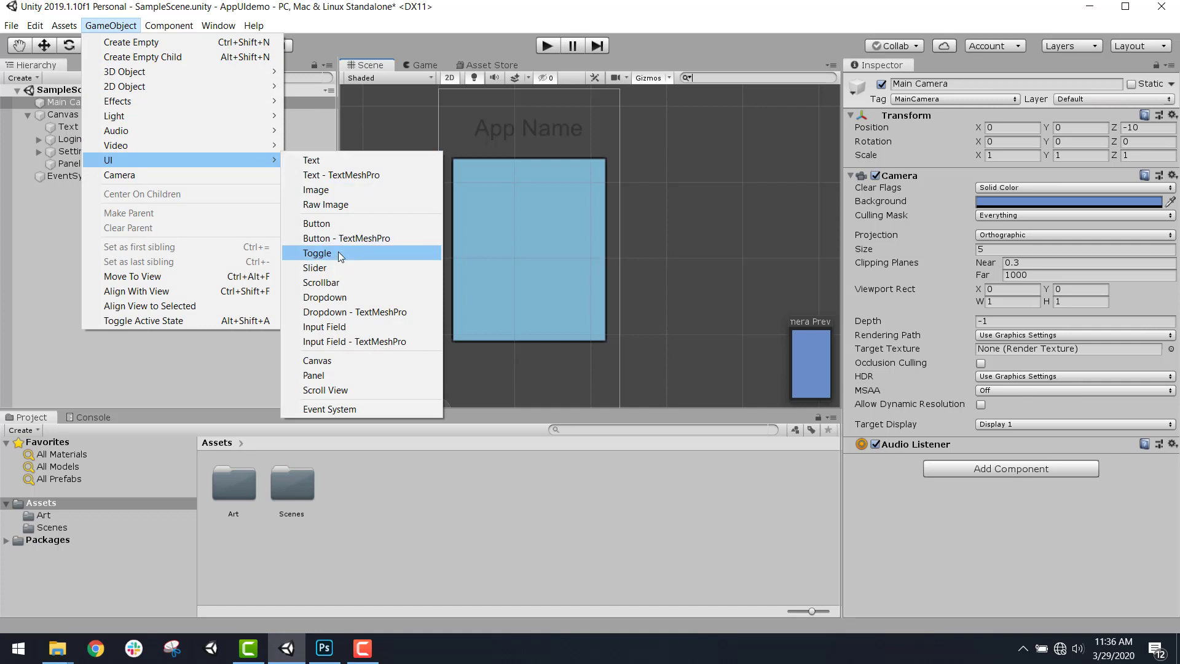
click(349, 191)
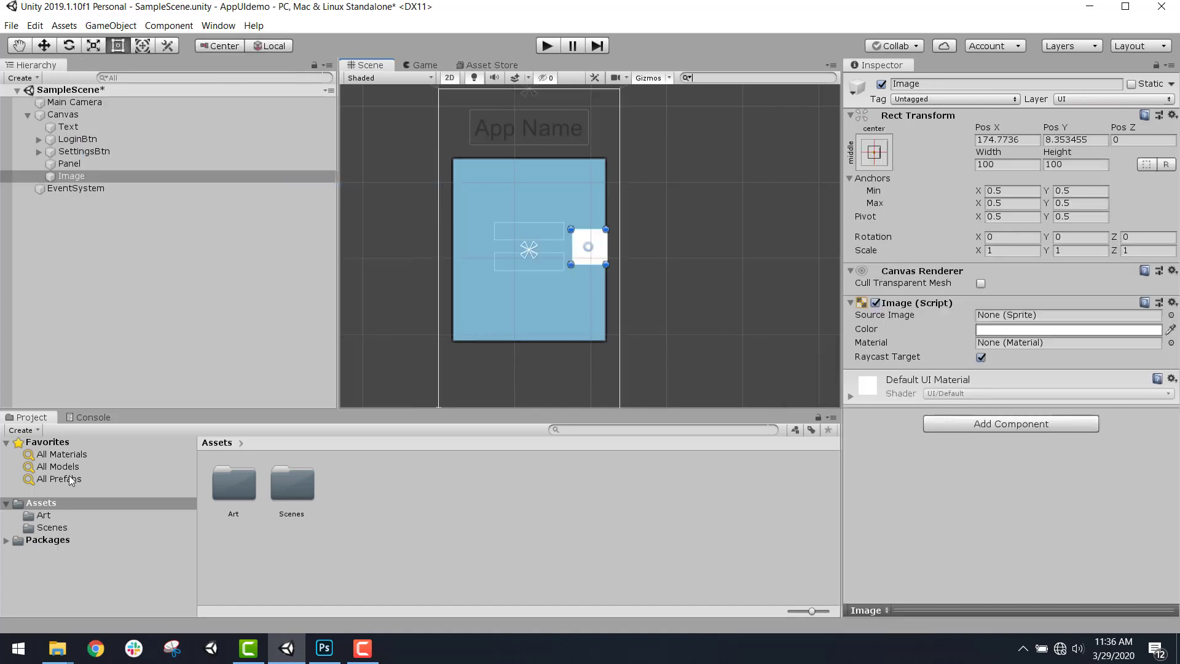
Assign the Level1Background sprite from the Art folder as the Image's Source Image
double_click(233, 485)
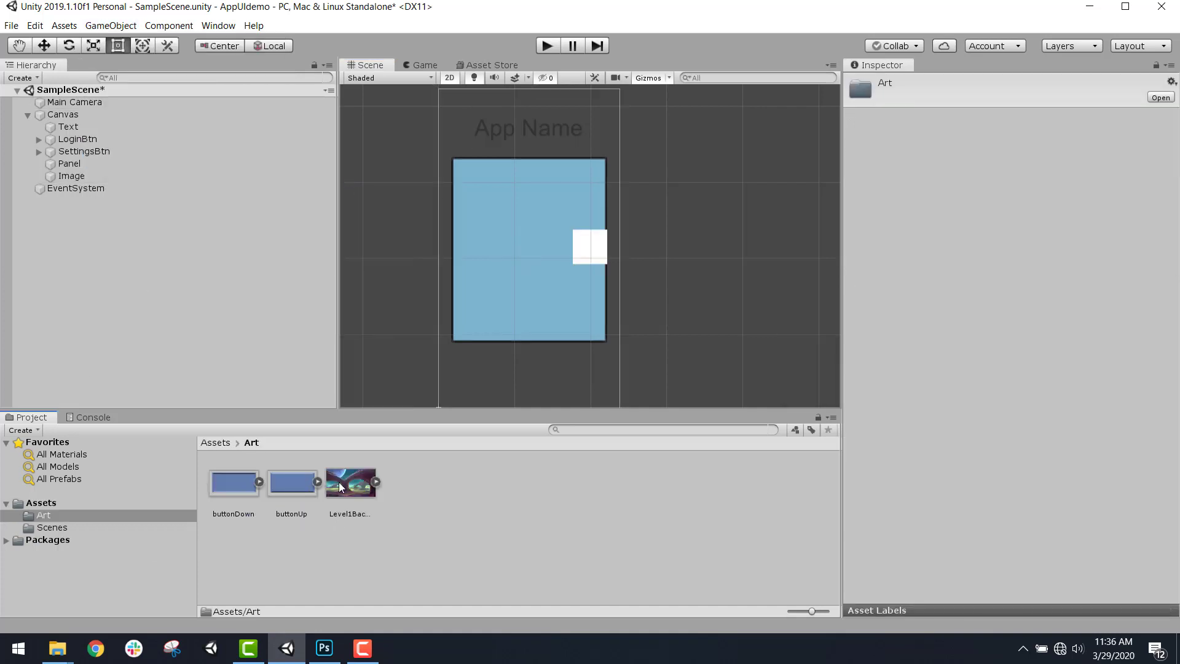
click(77, 175)
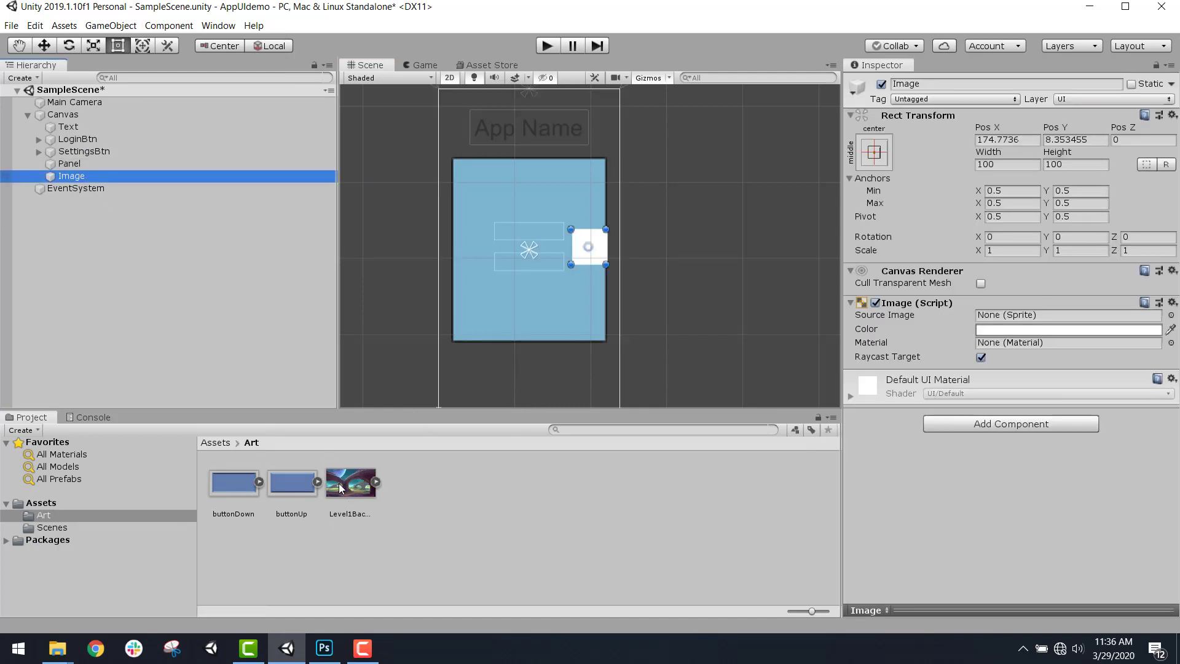
drag(340, 488, 452, 571)
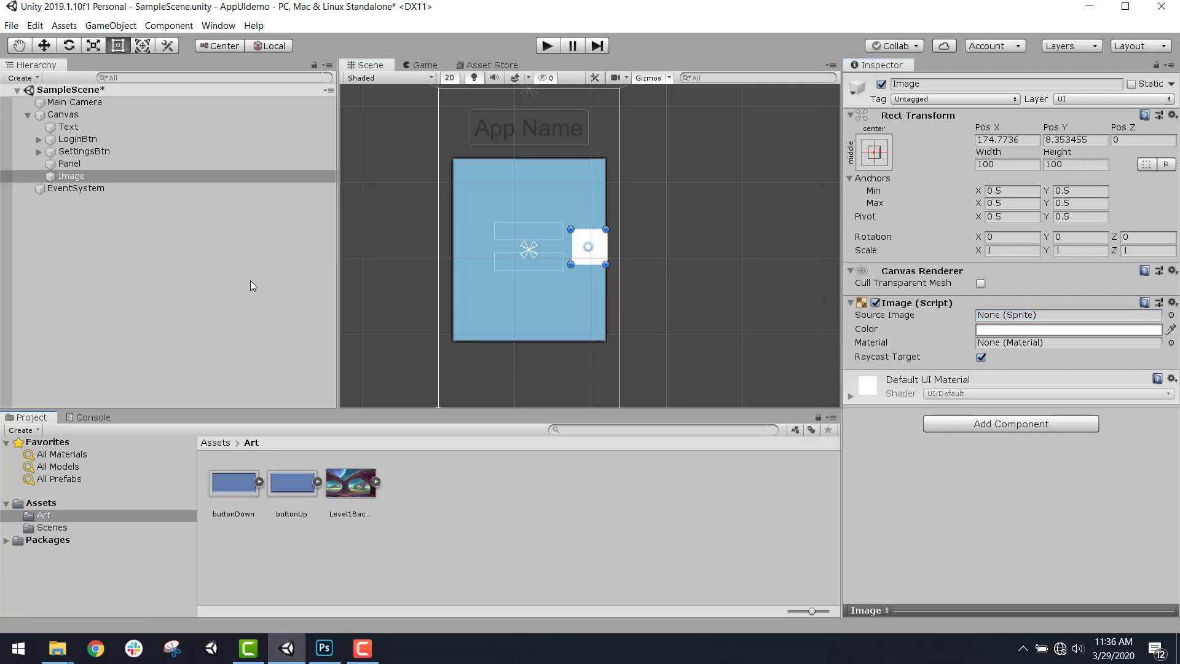
click(146, 180)
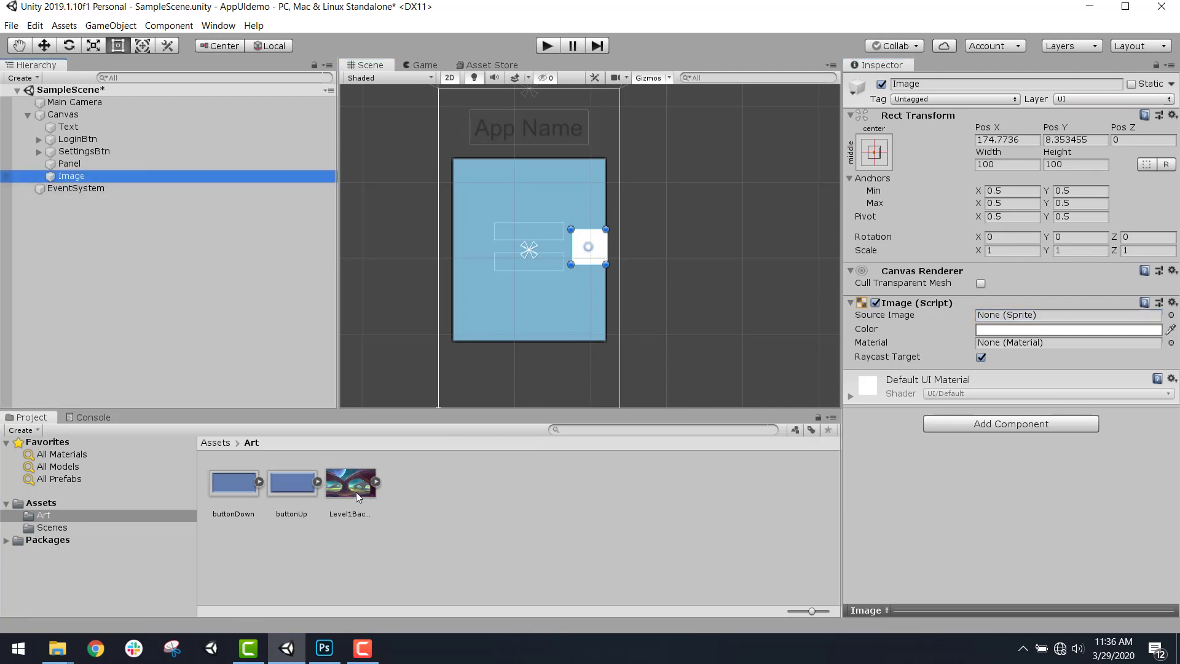
drag(356, 491, 1033, 314)
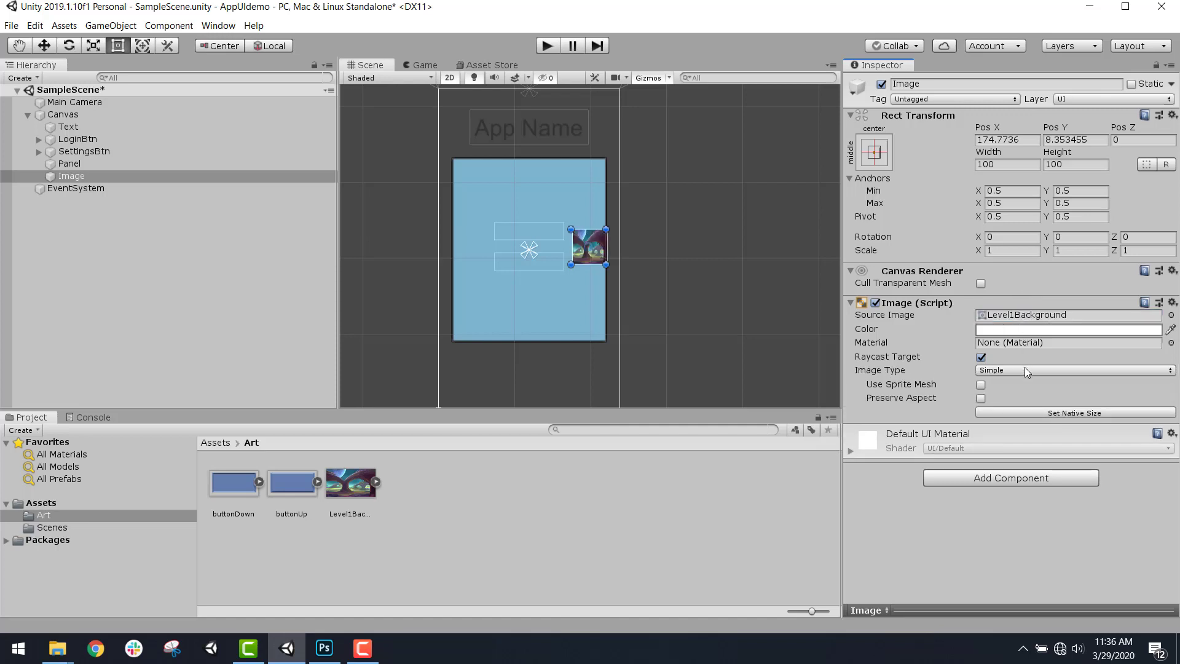
Resize the Image to the native size of its background sprite
click(1014, 412)
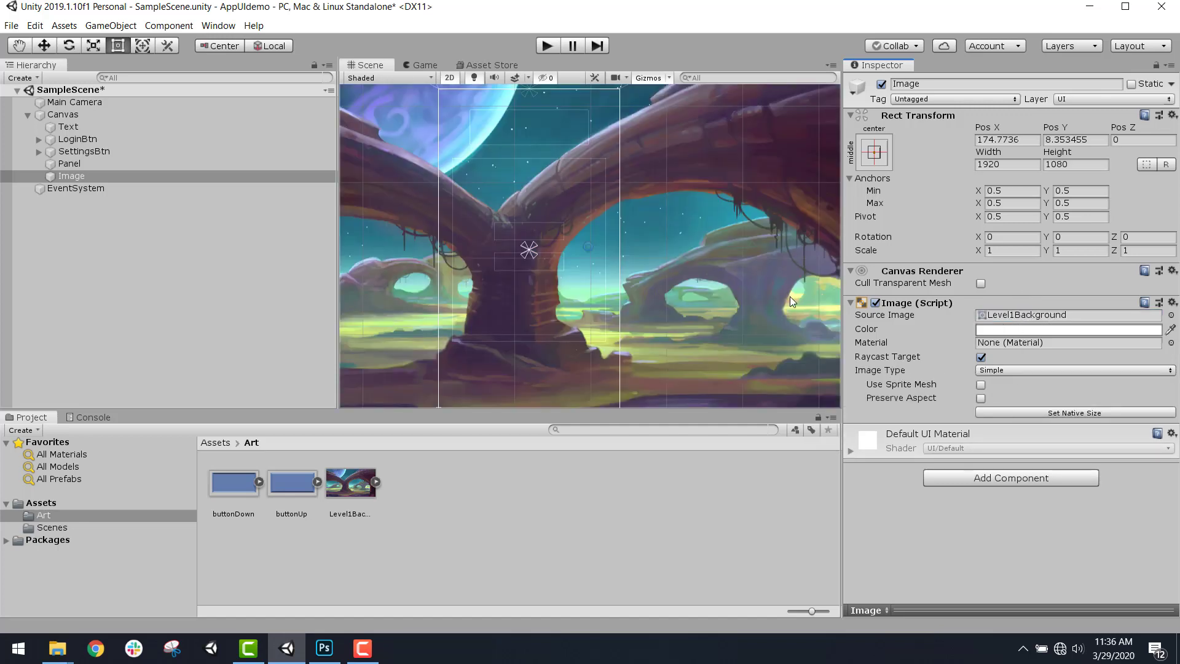
scroll(580, 250, down, 4)
scroll(579, 250, up, 3)
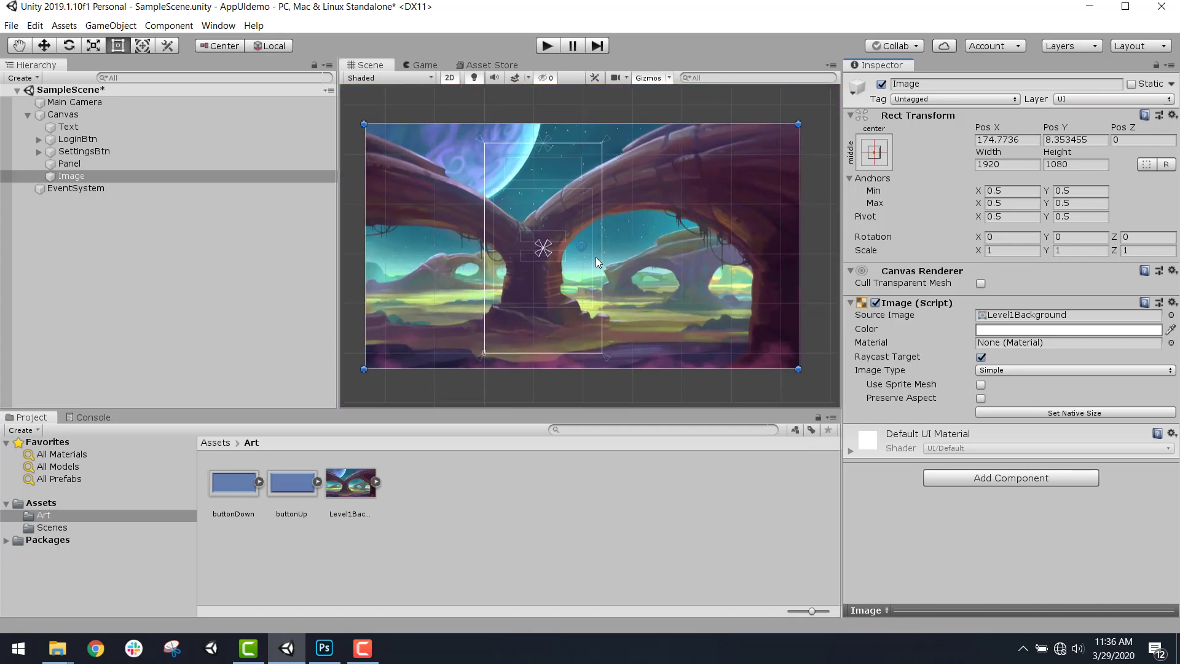
Compare the part of the background image shown in the Game view with its full extent around the Canvas in the Scene view
click(423, 66)
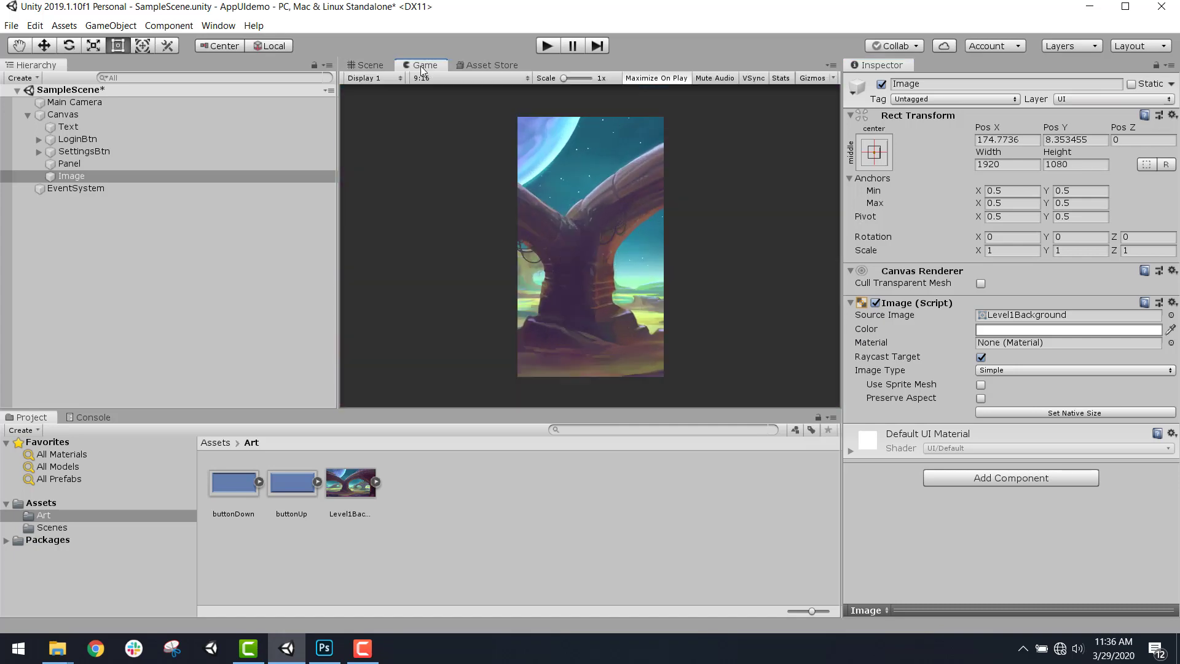
click(368, 65)
scroll(553, 258, down, 2)
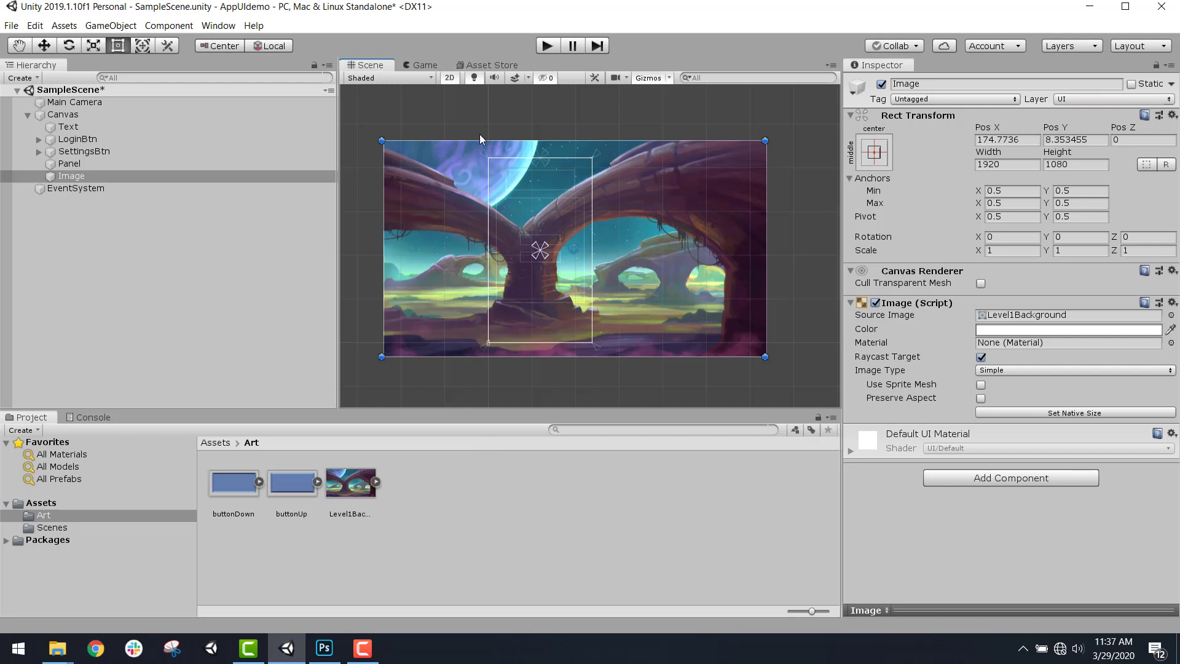
scroll(541, 246, down, 1)
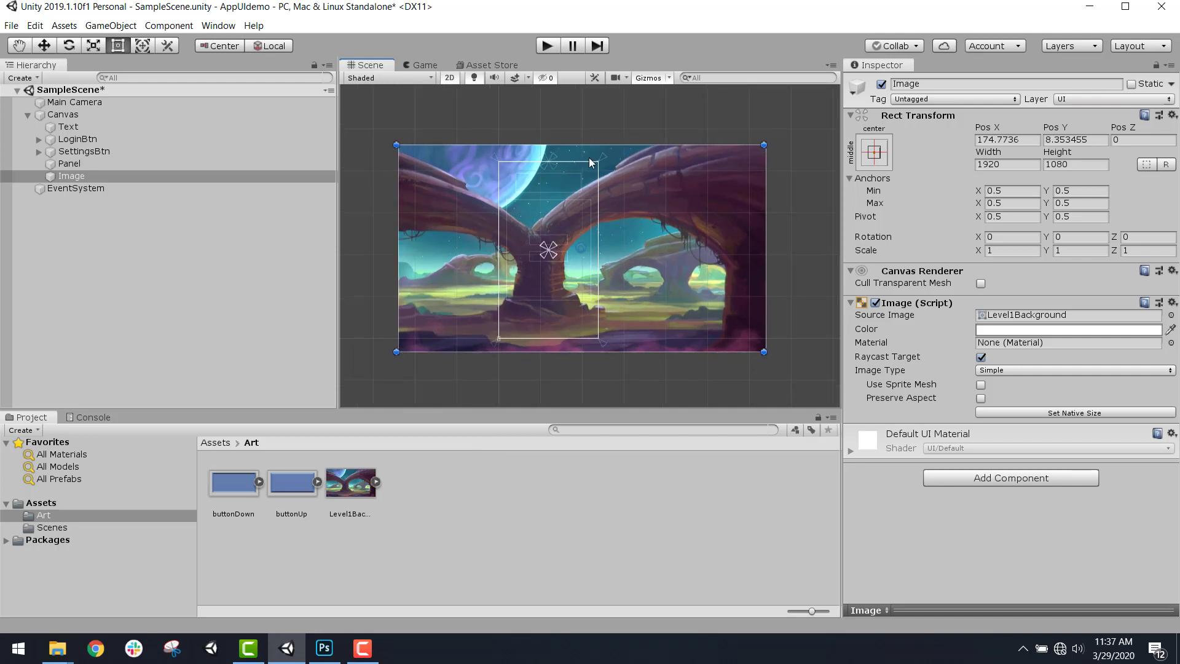
click(424, 66)
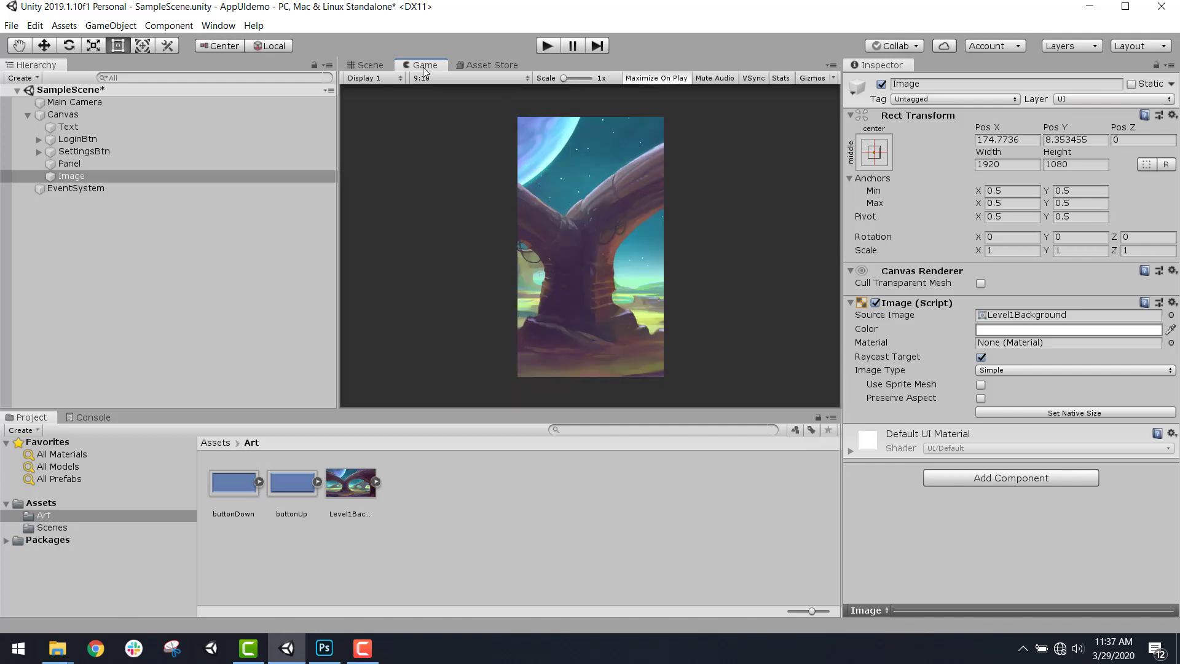
click(388, 64)
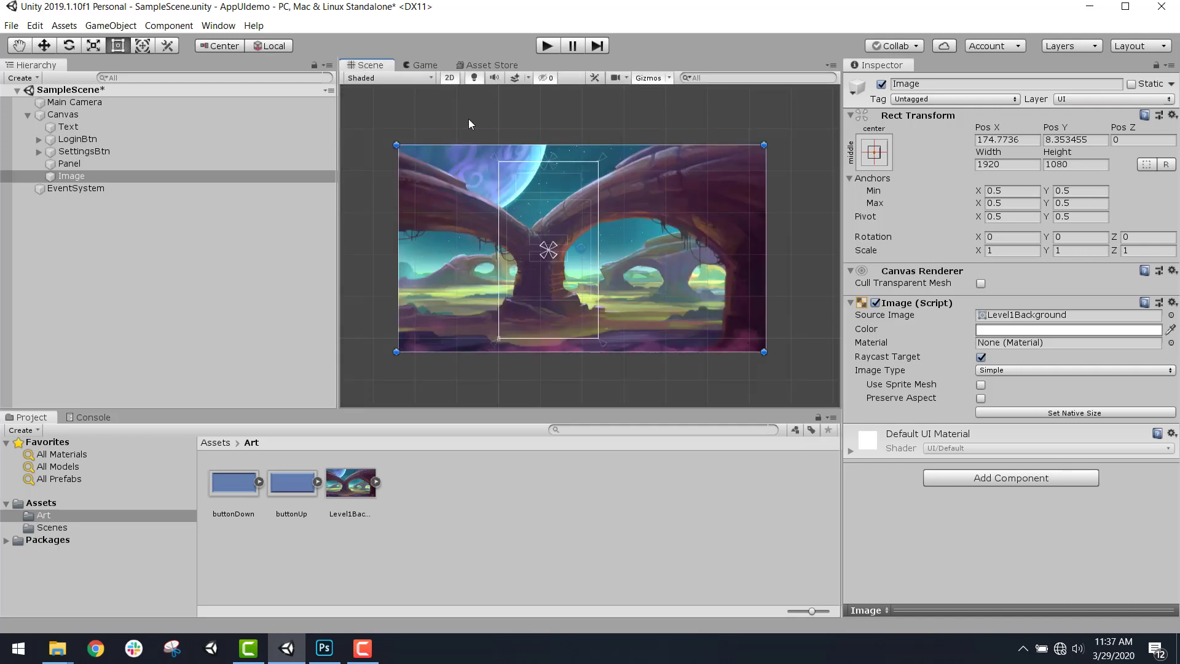
Shift the background Image sideways to about Pos X 343, Pos Y 20 and check its framing in the Game view
drag(466, 225, 495, 220)
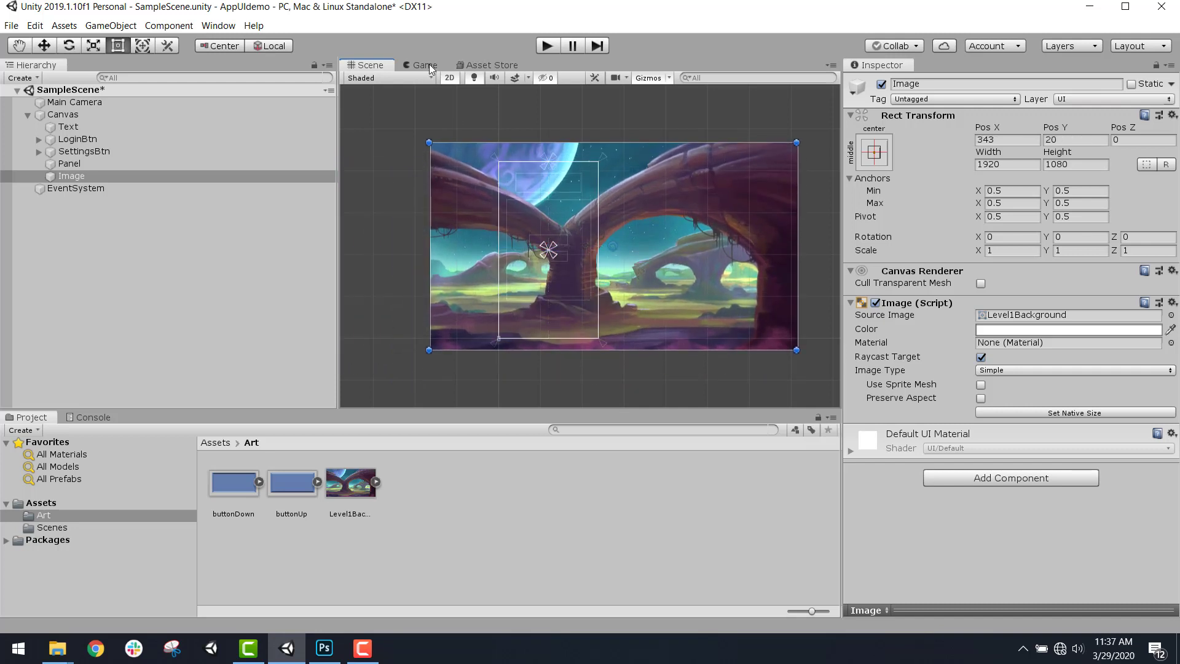
click(426, 65)
click(370, 69)
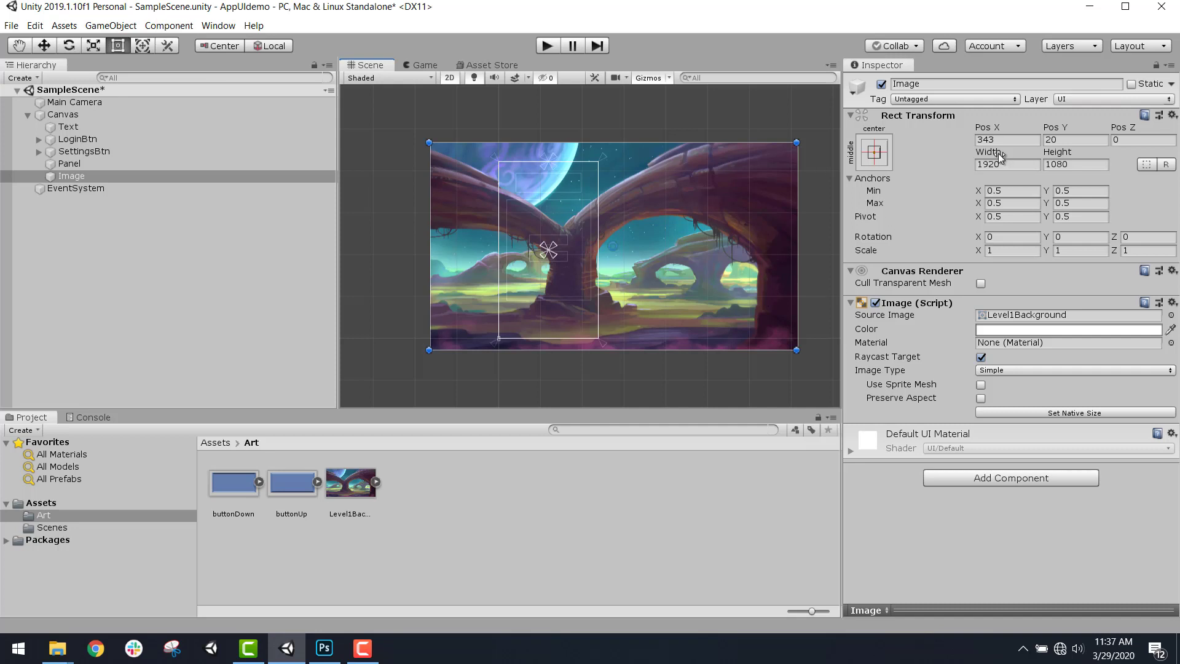
Try narrowing the background Image's width to about 1791 without changing its height
drag(998, 153, 467, 252)
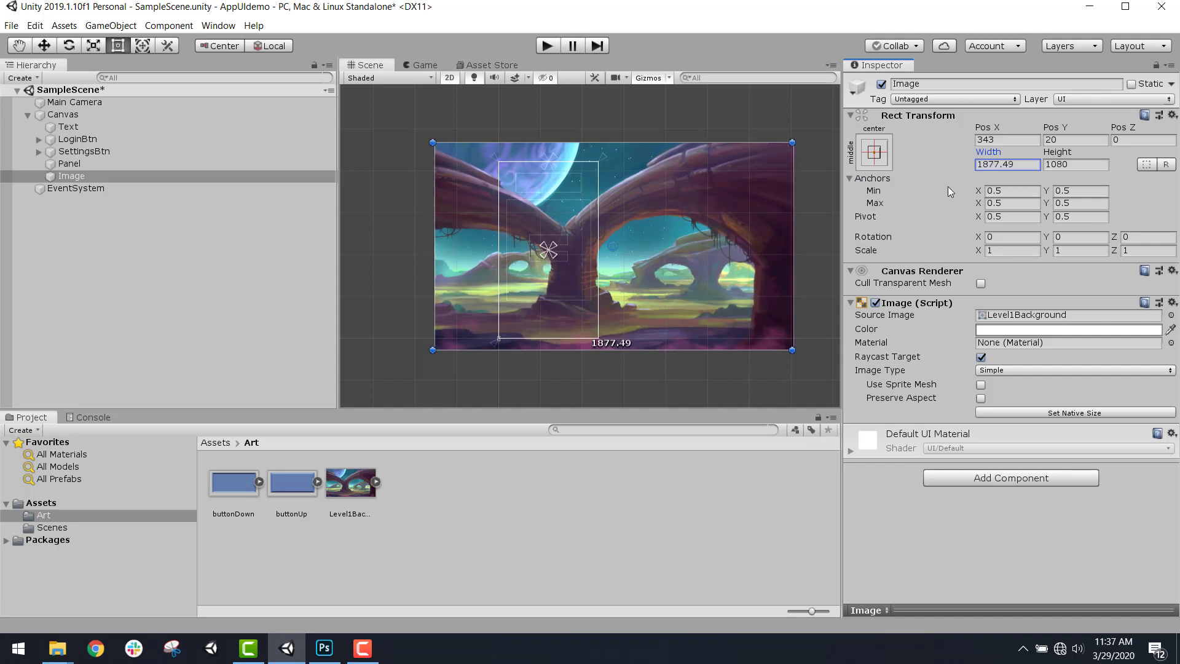
drag(998, 150, 942, 234)
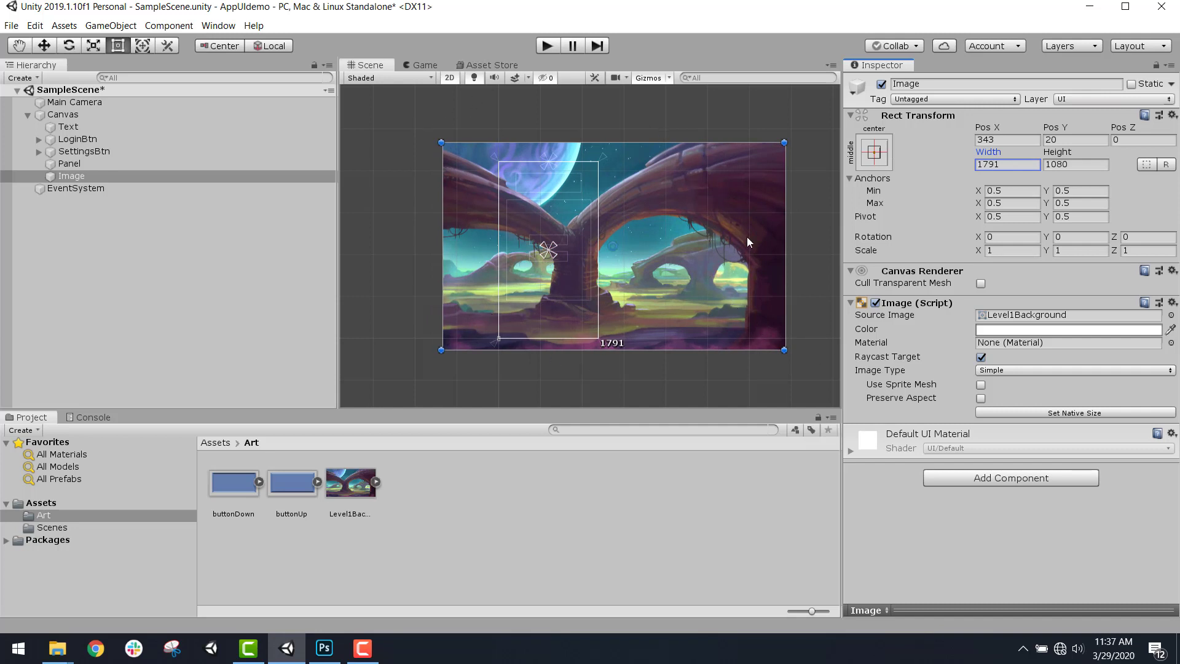
scroll(724, 285, down, 1)
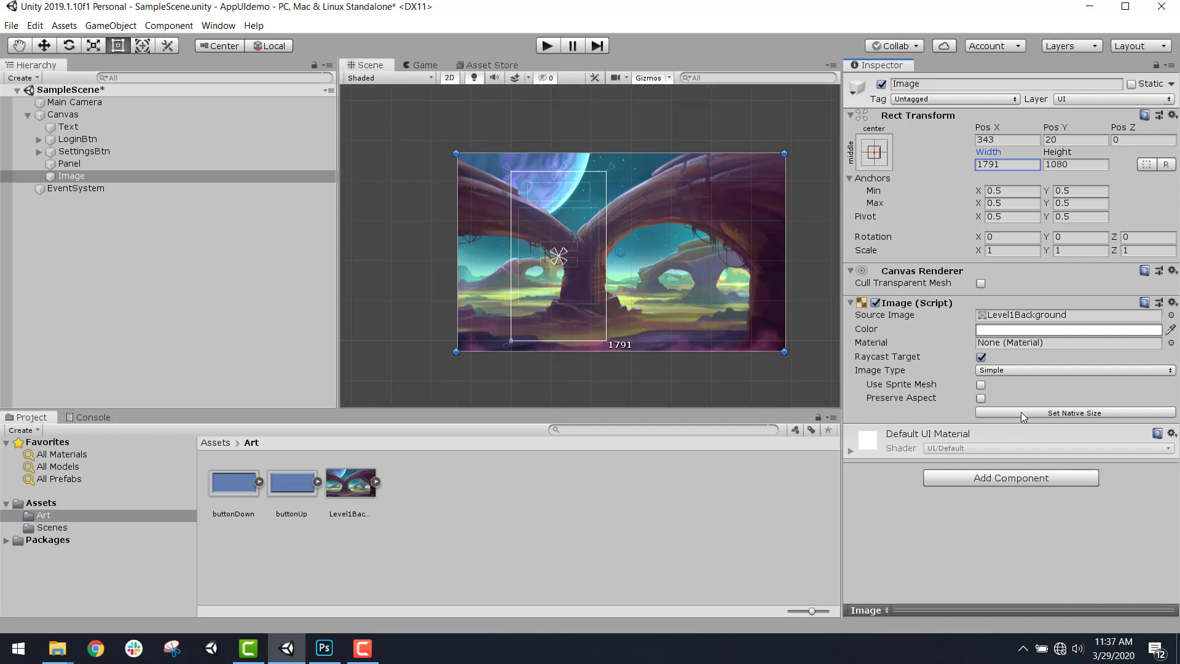
Reset the background Image to its native size and enable Preserve Aspect
click(1020, 412)
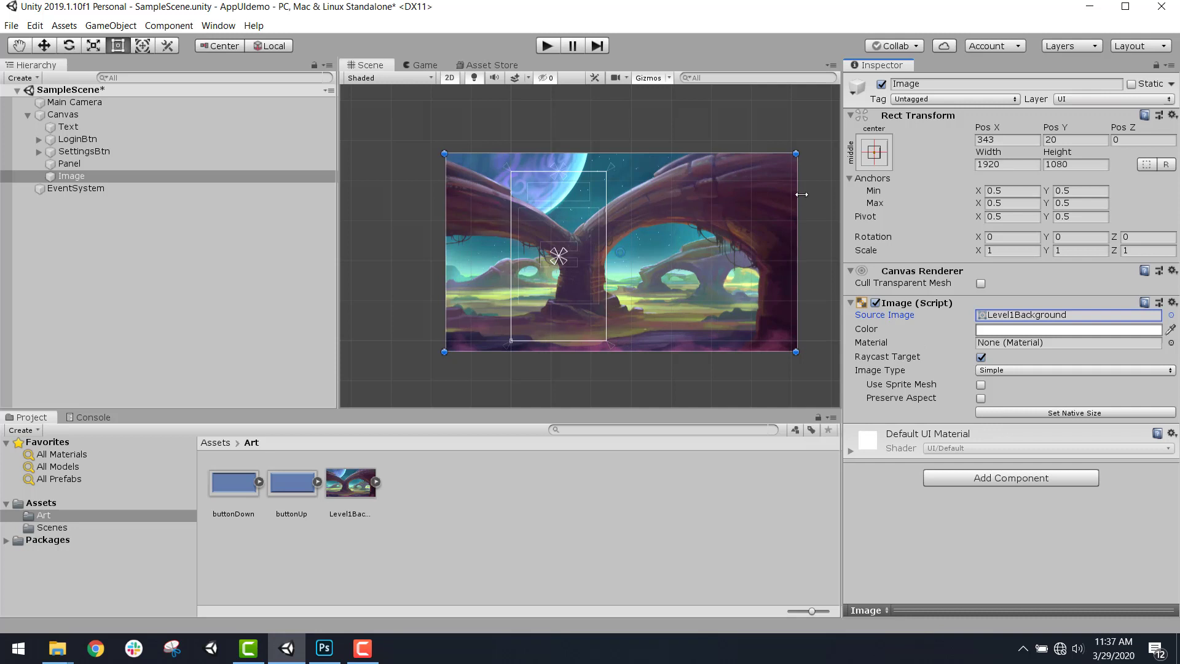
click(981, 399)
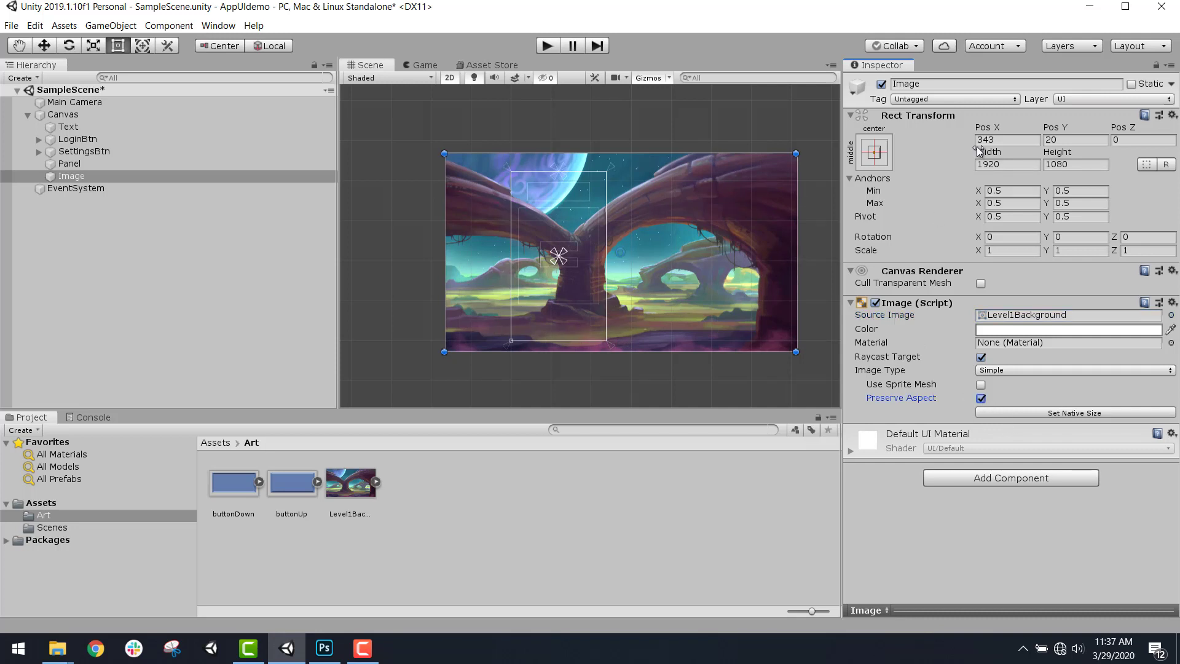
Resize the background Image to about 1762 by 1014, shift it to about Pos X 192, and check its framing in the Game view
drag(979, 147, 888, 266)
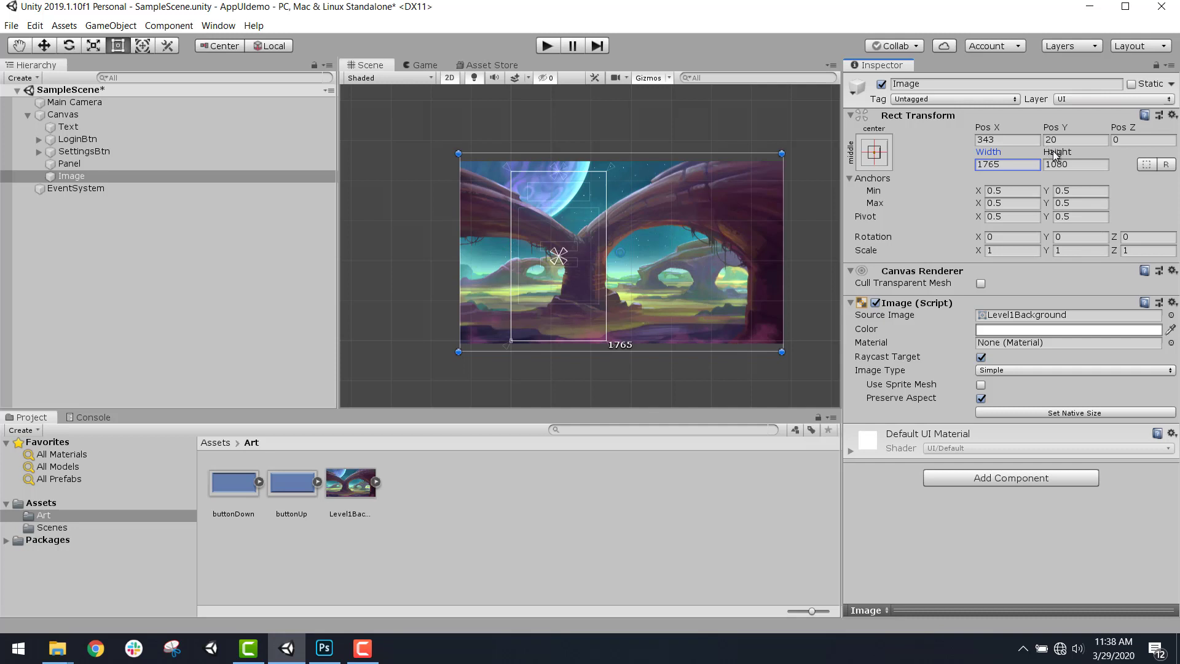
drag(1055, 154, 991, 158)
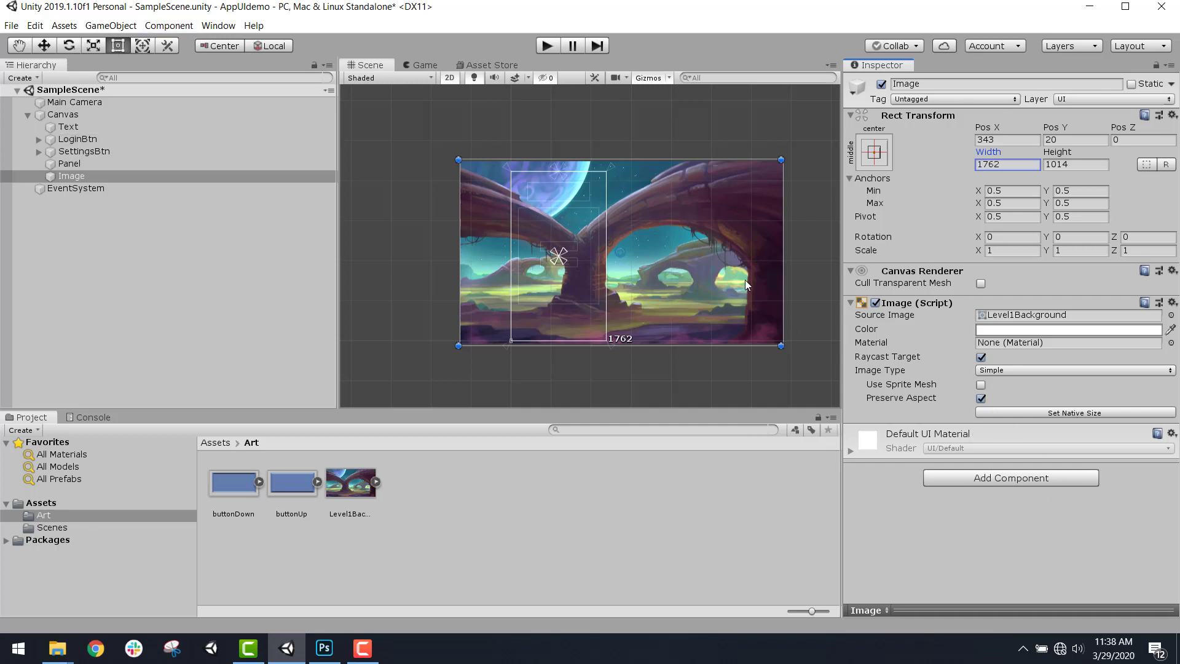
drag(745, 279, 714, 280)
click(407, 66)
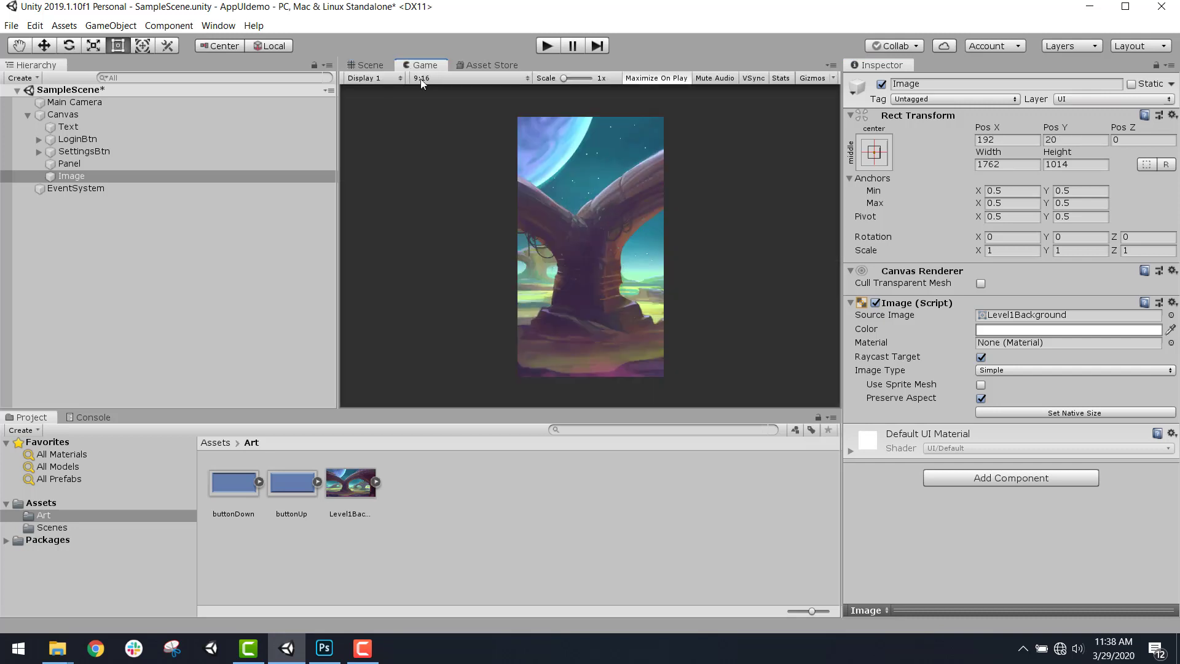
click(369, 65)
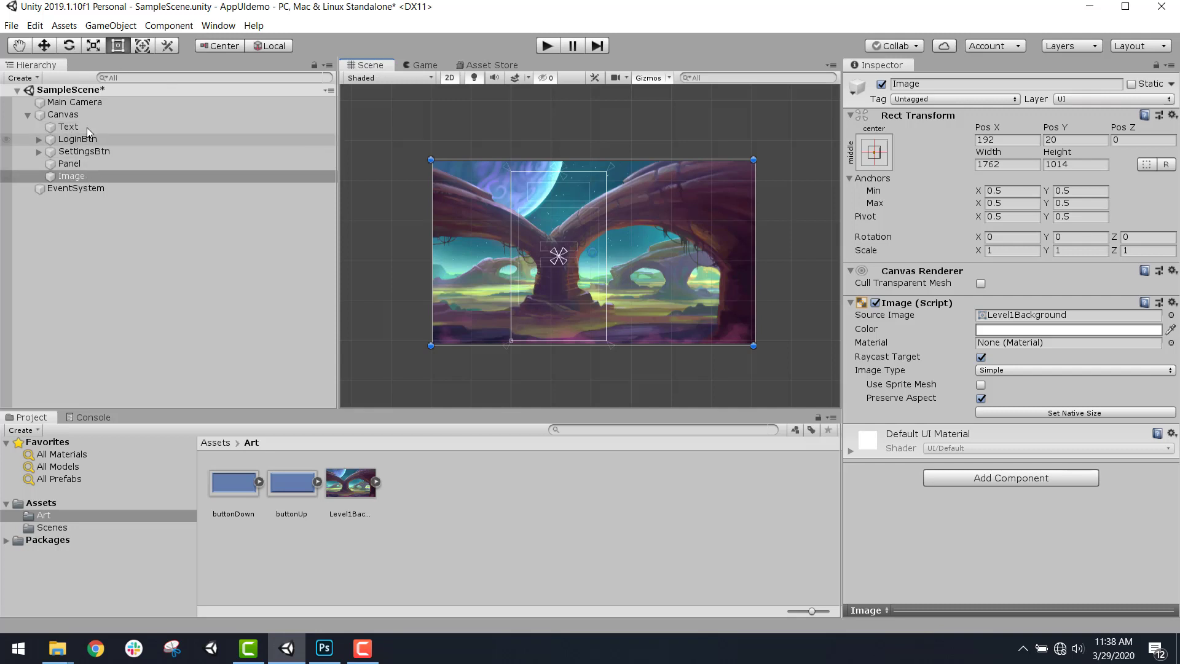
click(418, 65)
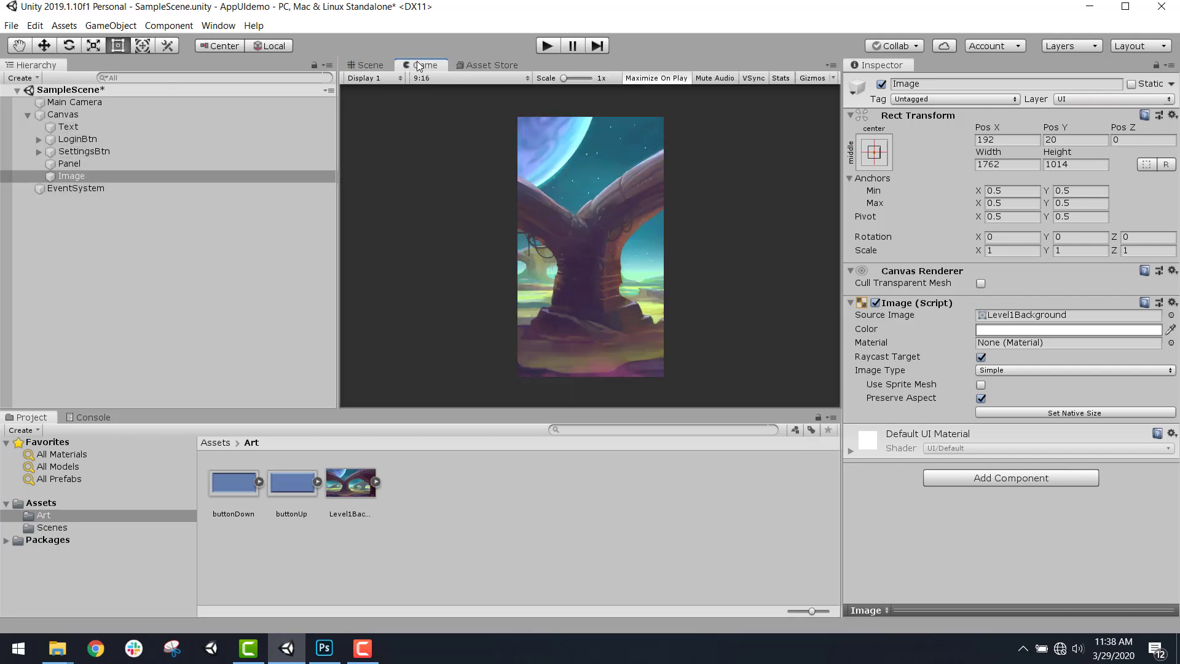
click(364, 64)
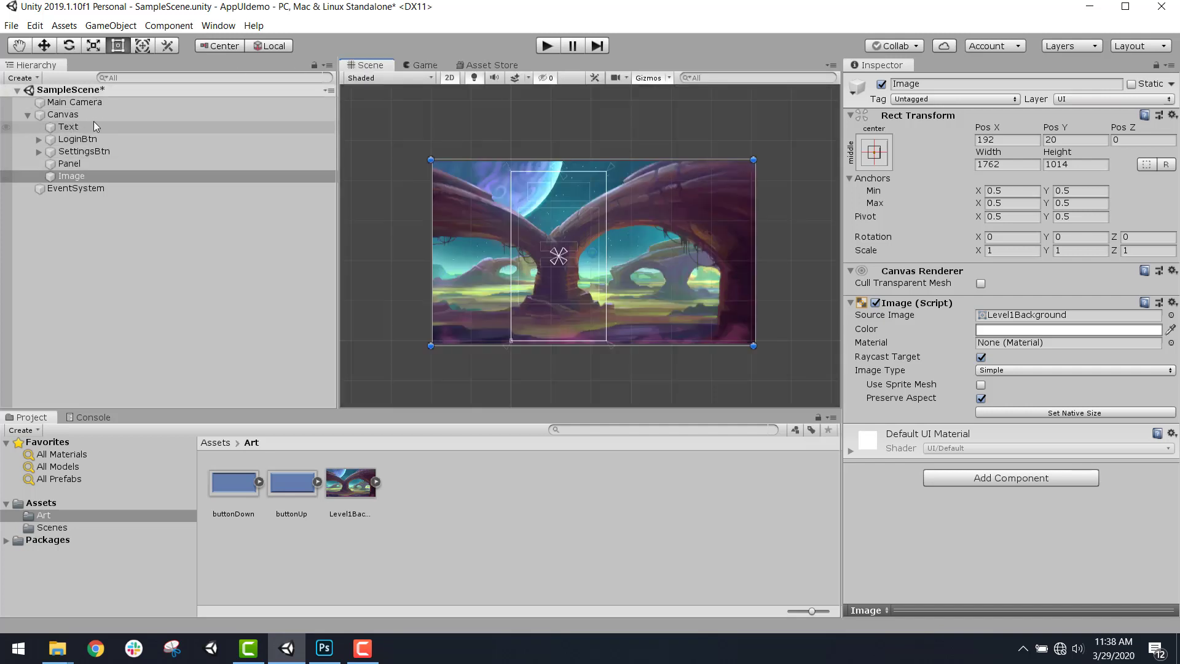
Reorder the background Image as the Canvas's first child, behind the other UI elements, and check the result in the Game view
click(75, 176)
drag(72, 182, 69, 122)
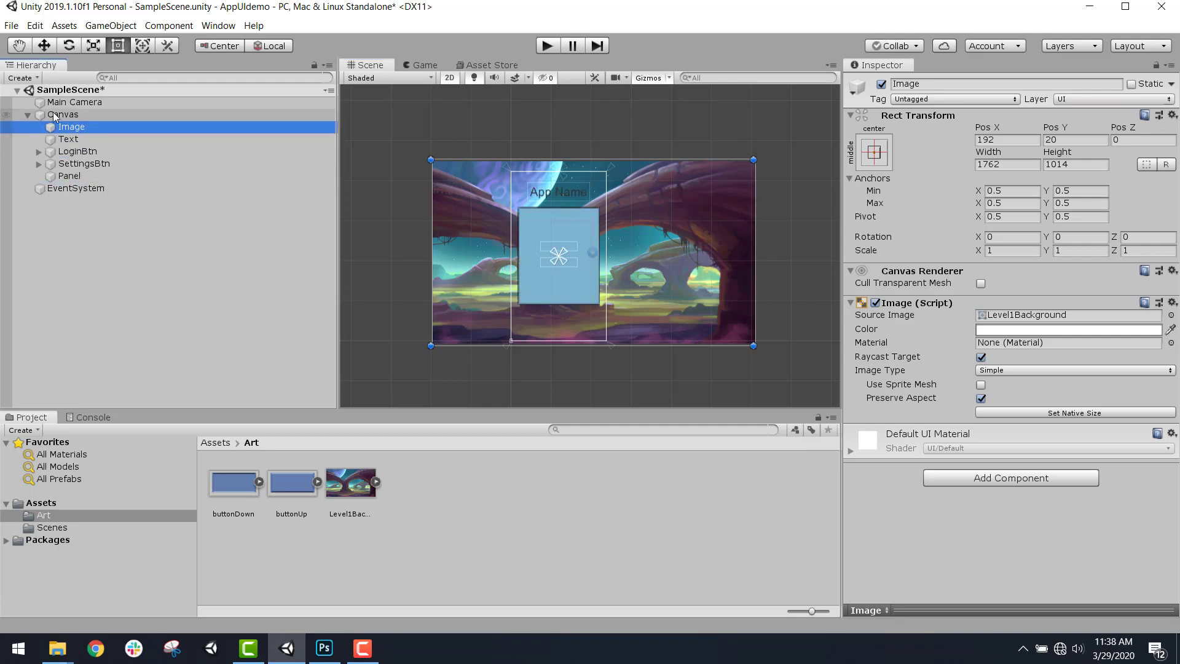
click(60, 115)
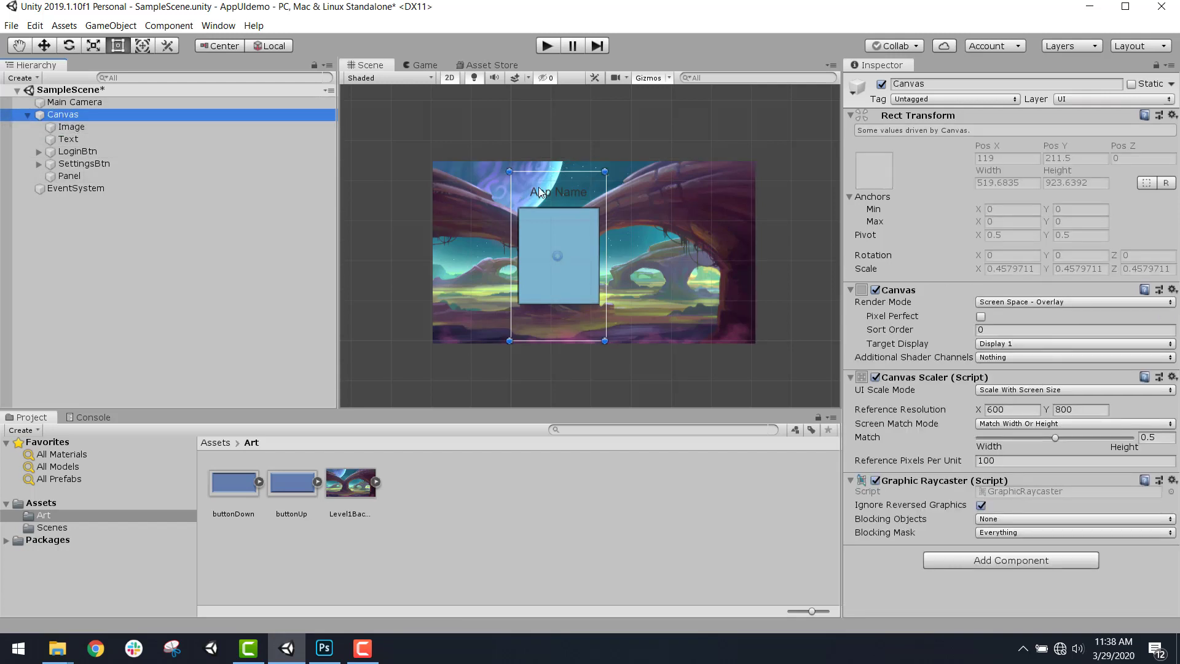
click(436, 65)
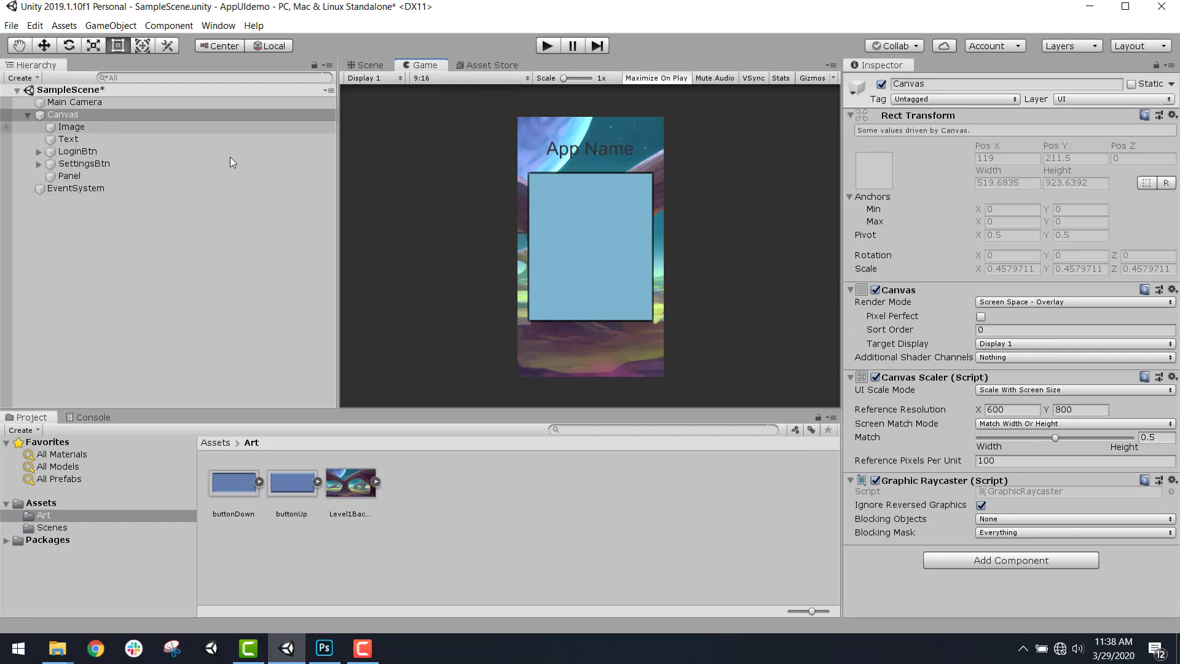
Add an Outline component to the App Name title Text
click(96, 135)
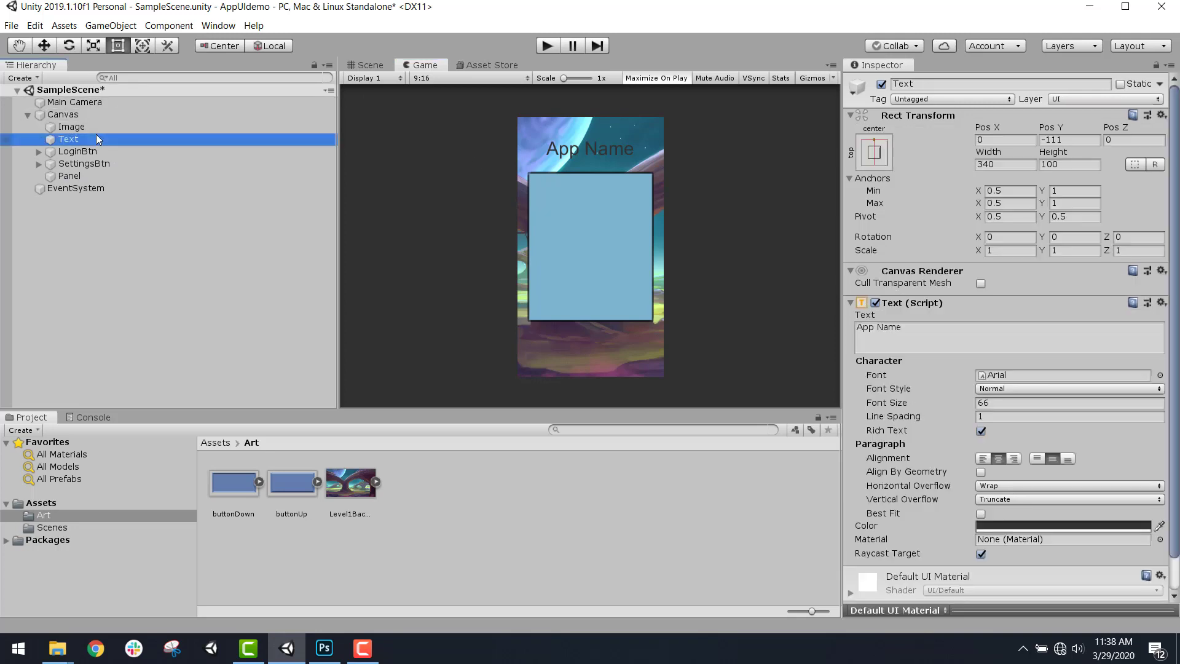
scroll(953, 504, down, 2)
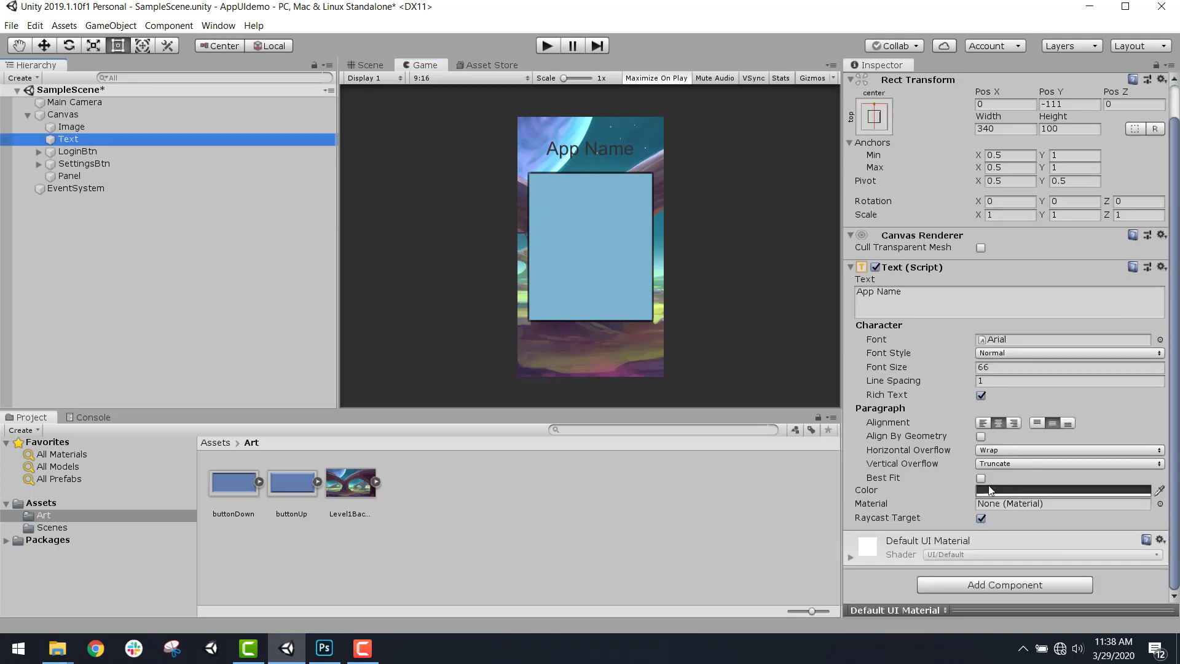
click(1001, 585)
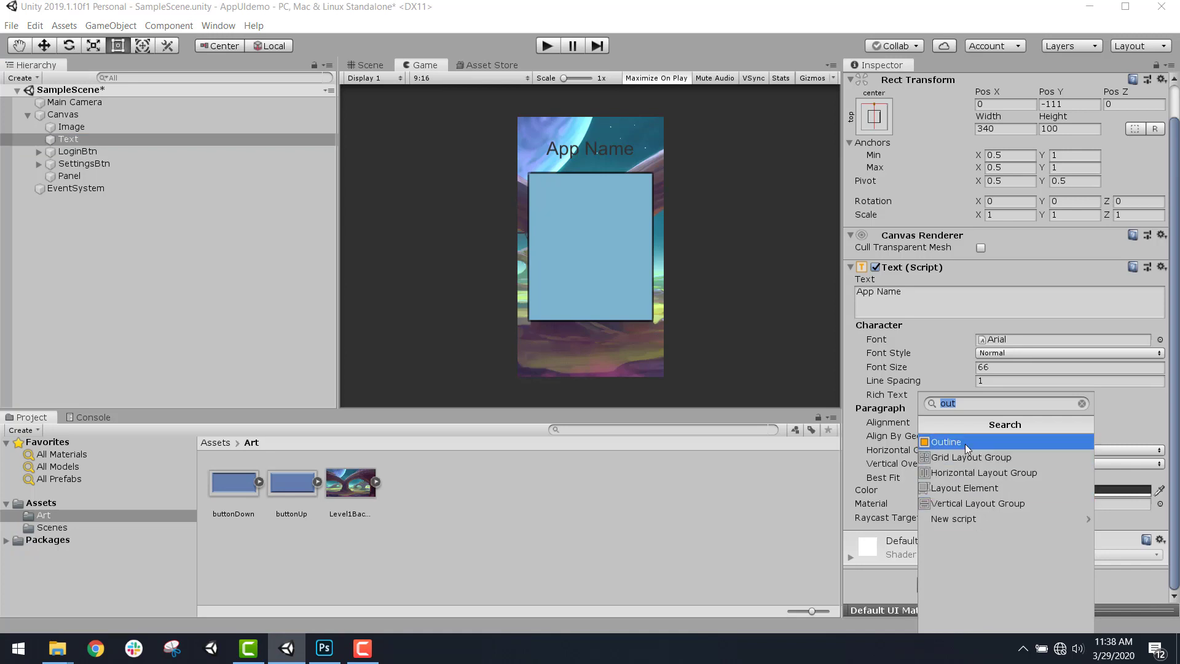
click(966, 443)
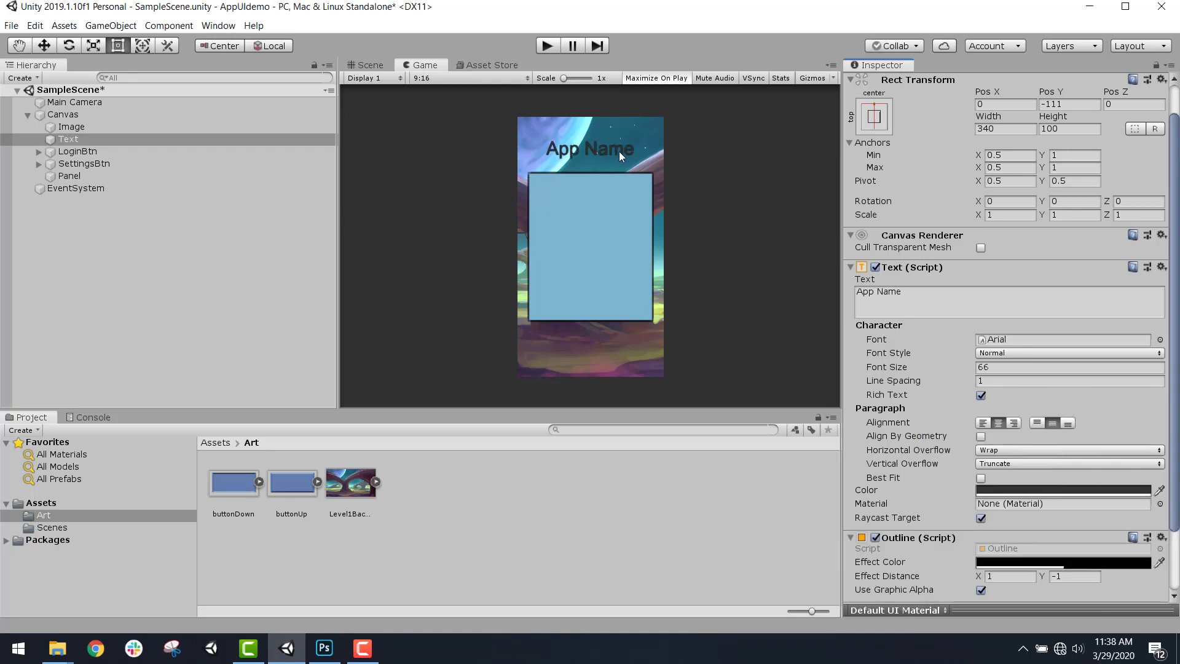
Raise the alpha of the title outline's black effect color to about 182
click(1051, 561)
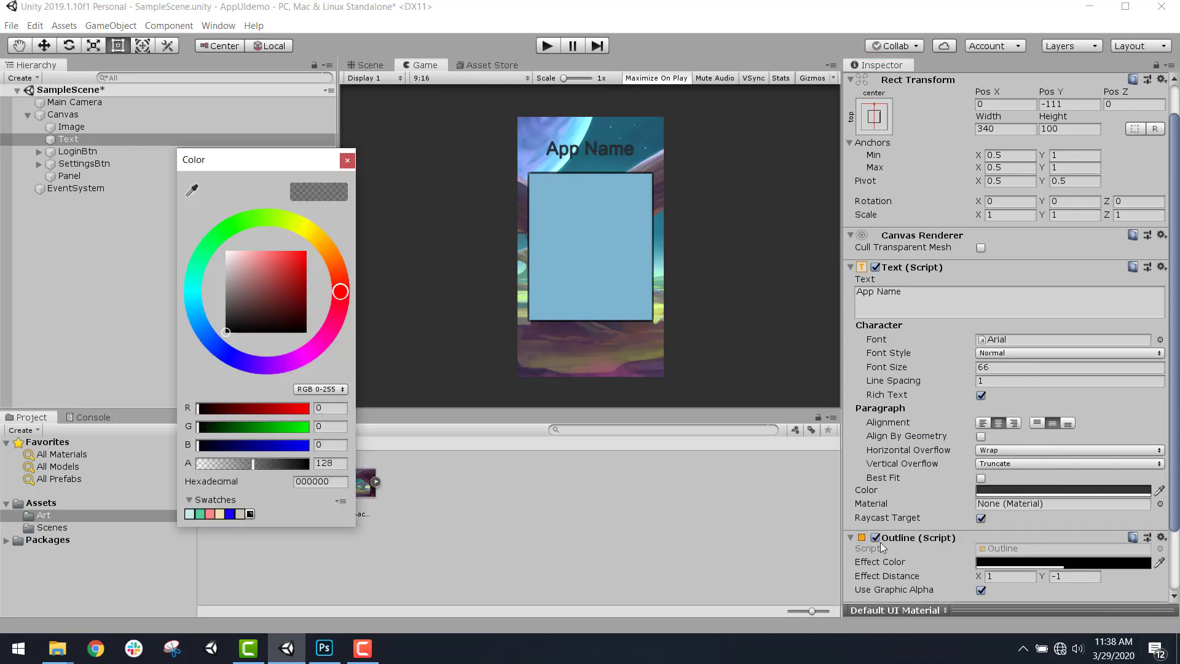
mouse_move(241, 279)
mouse_down()
mouse_move(213, 268)
mouse_move(173, 362)
mouse_up()
drag(262, 464, 276, 463)
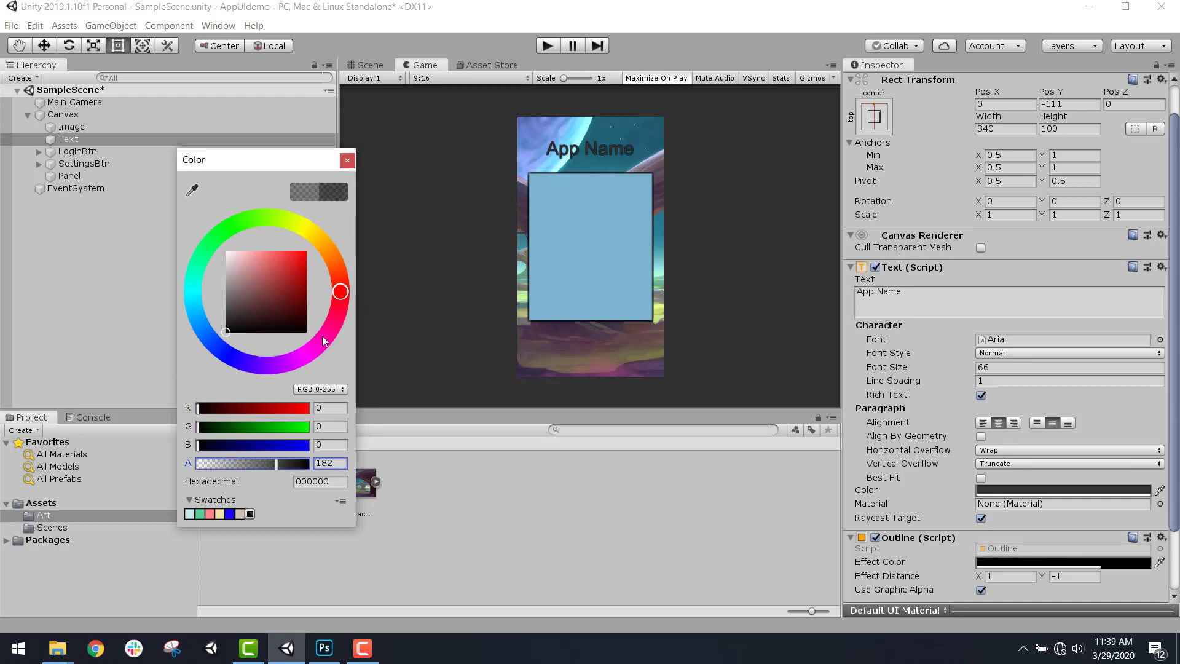
click(348, 161)
Try sampled blue, brown and purple background colors, and a mint green mixed by hand, as the title text's color
click(1028, 490)
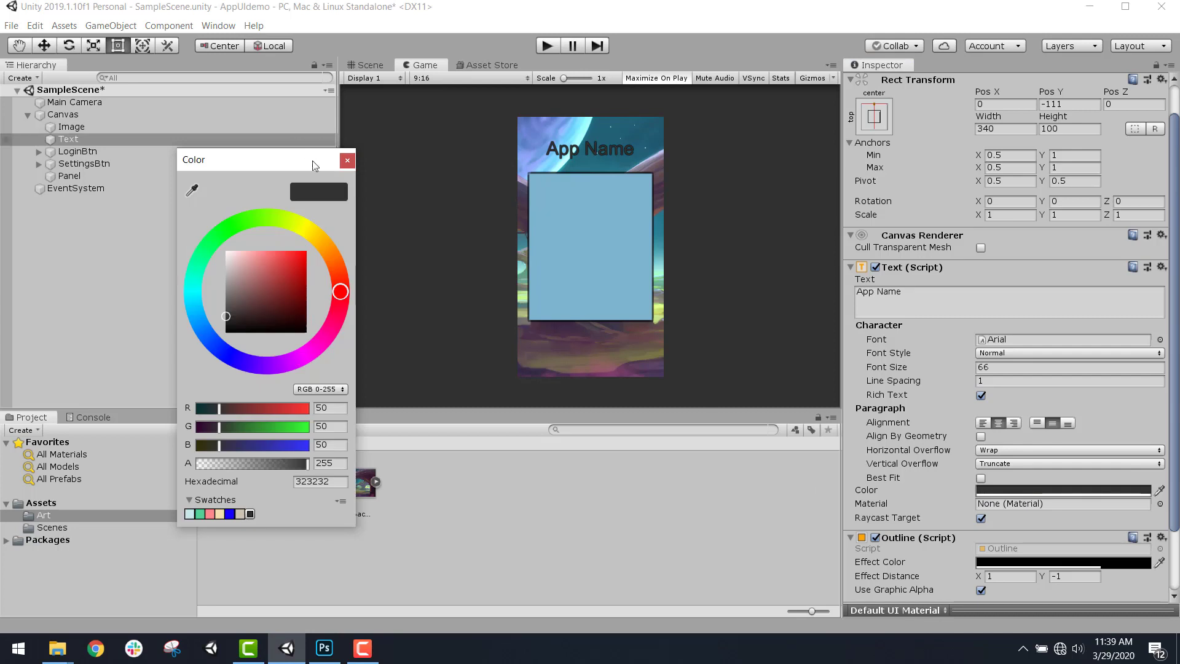
click(192, 191)
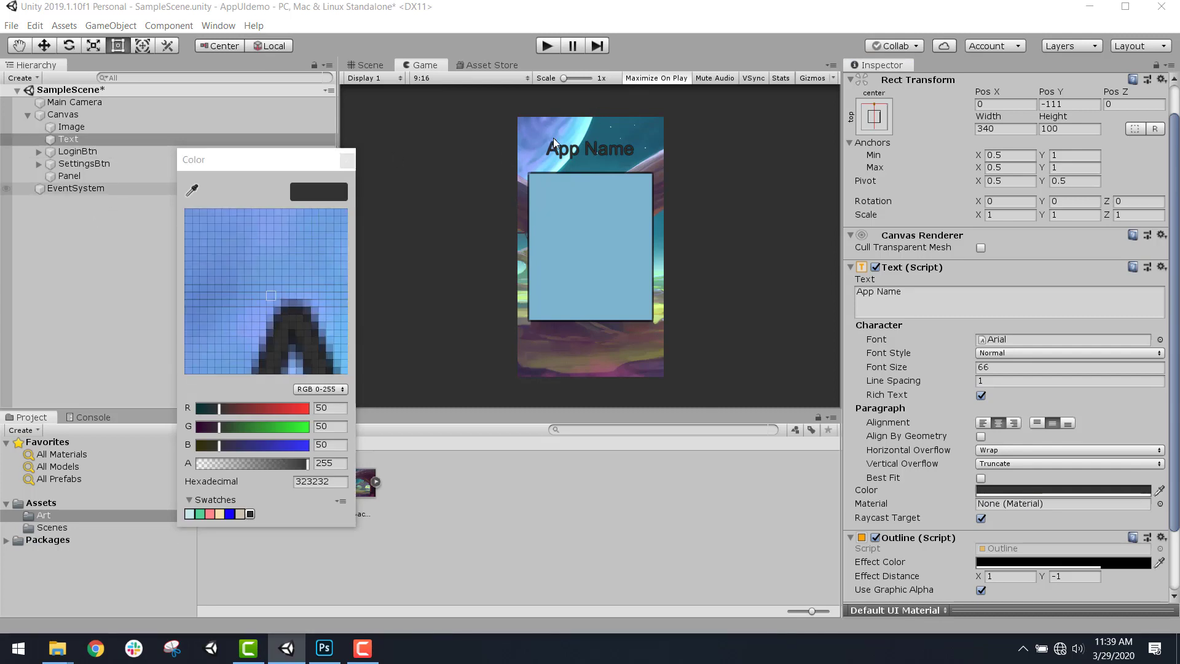
click(570, 134)
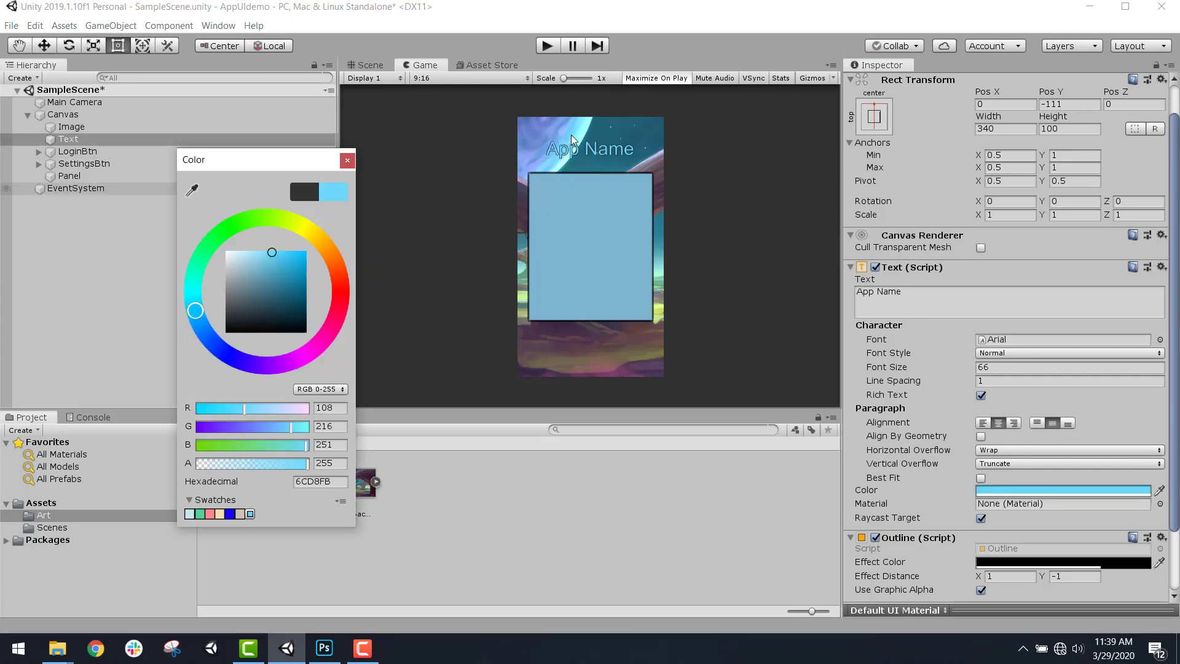
click(192, 191)
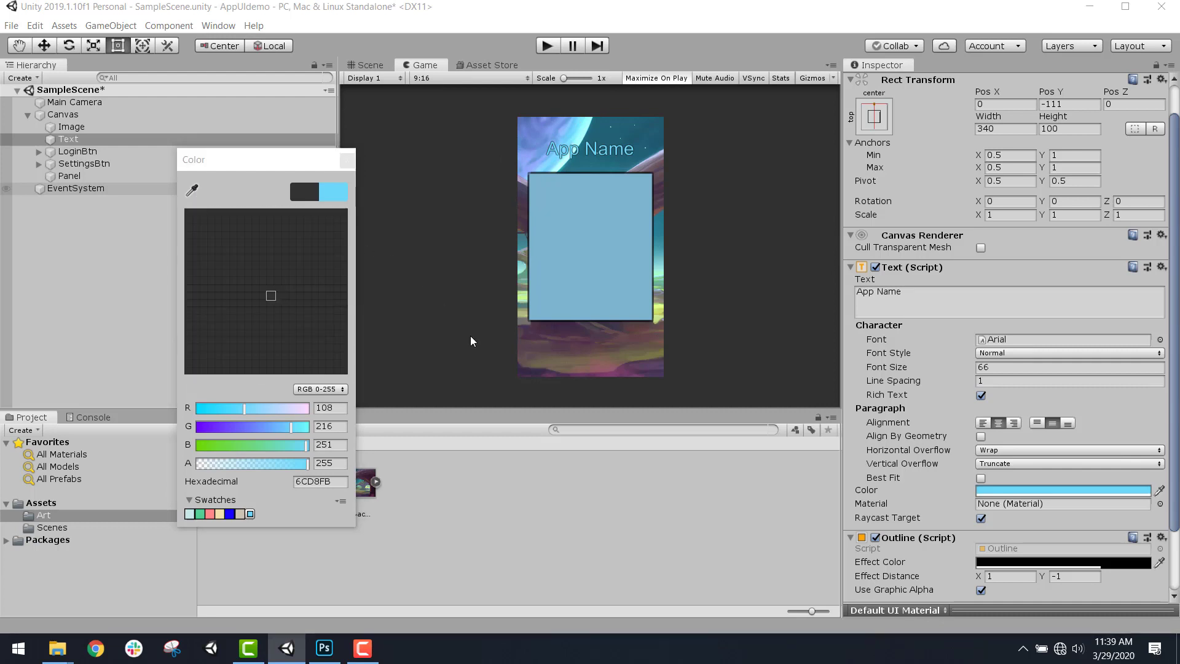
click(596, 365)
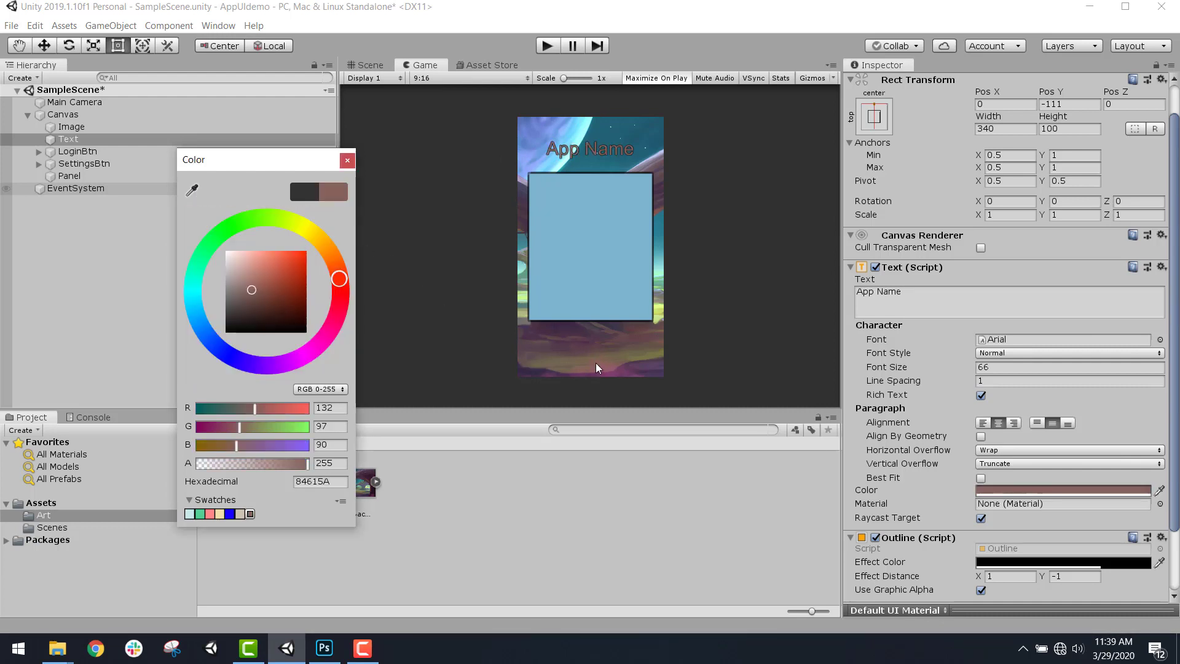
click(192, 190)
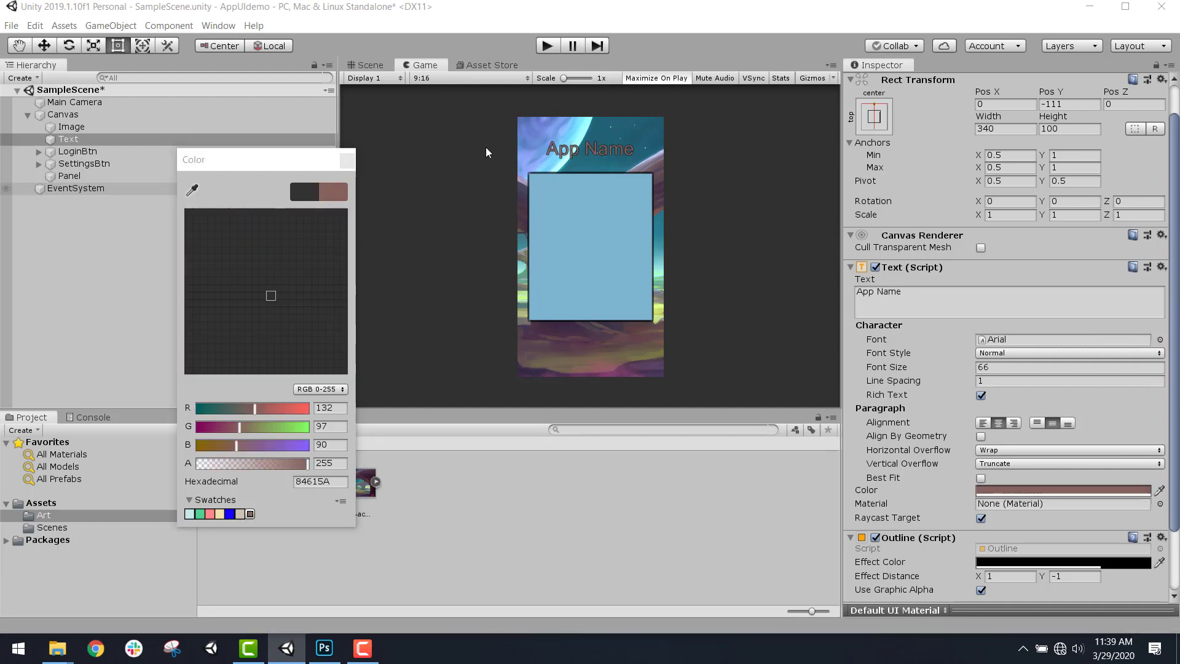
click(659, 157)
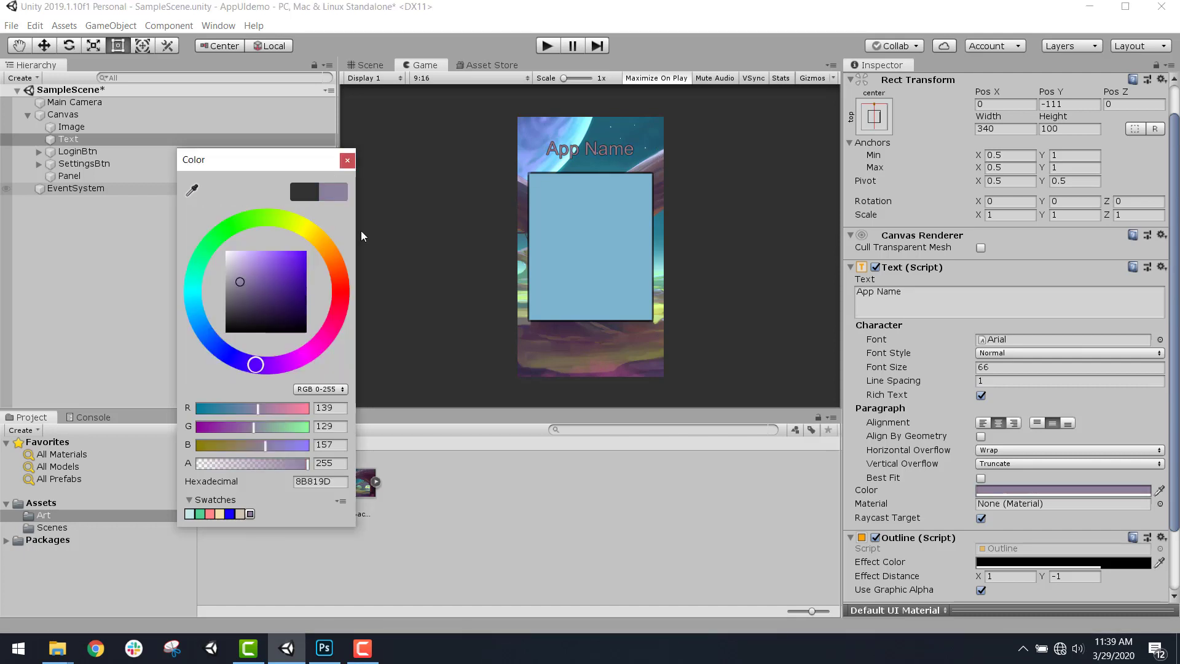
mouse_move(246, 285)
mouse_down()
mouse_move(267, 274)
mouse_move(255, 278)
mouse_move(270, 296)
mouse_move(280, 268)
mouse_move(256, 267)
mouse_up()
drag(271, 430, 303, 423)
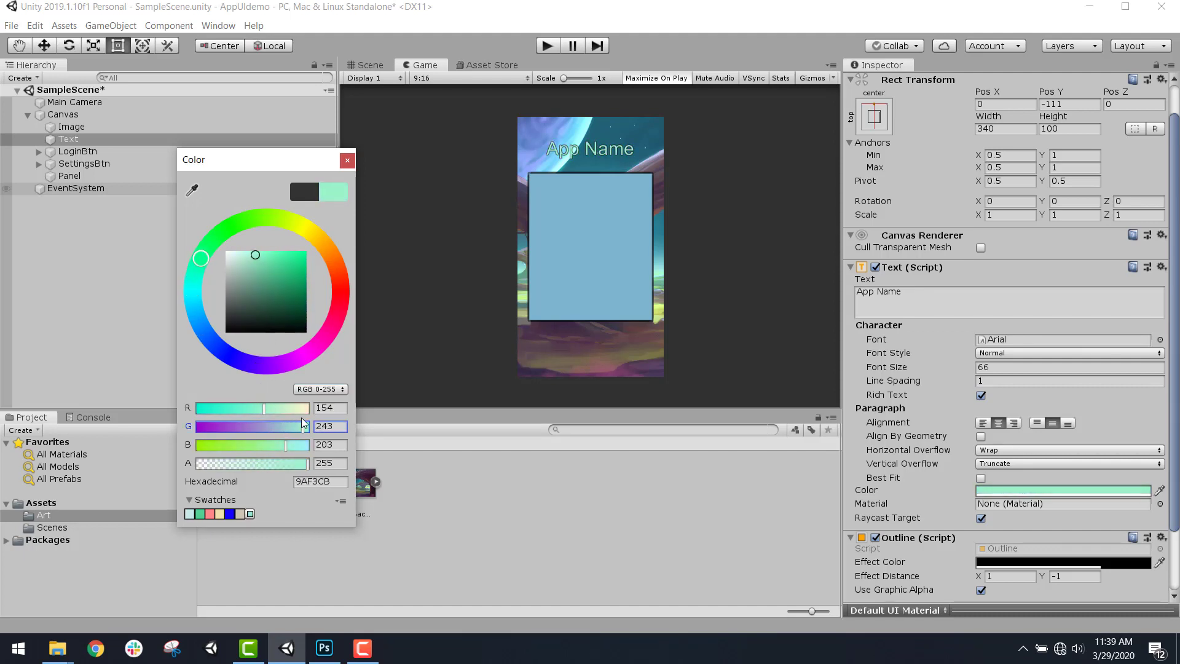
Set the title text's color to light cyan 99FEFF, sampled from the bright rim of the planet in the background
click(192, 190)
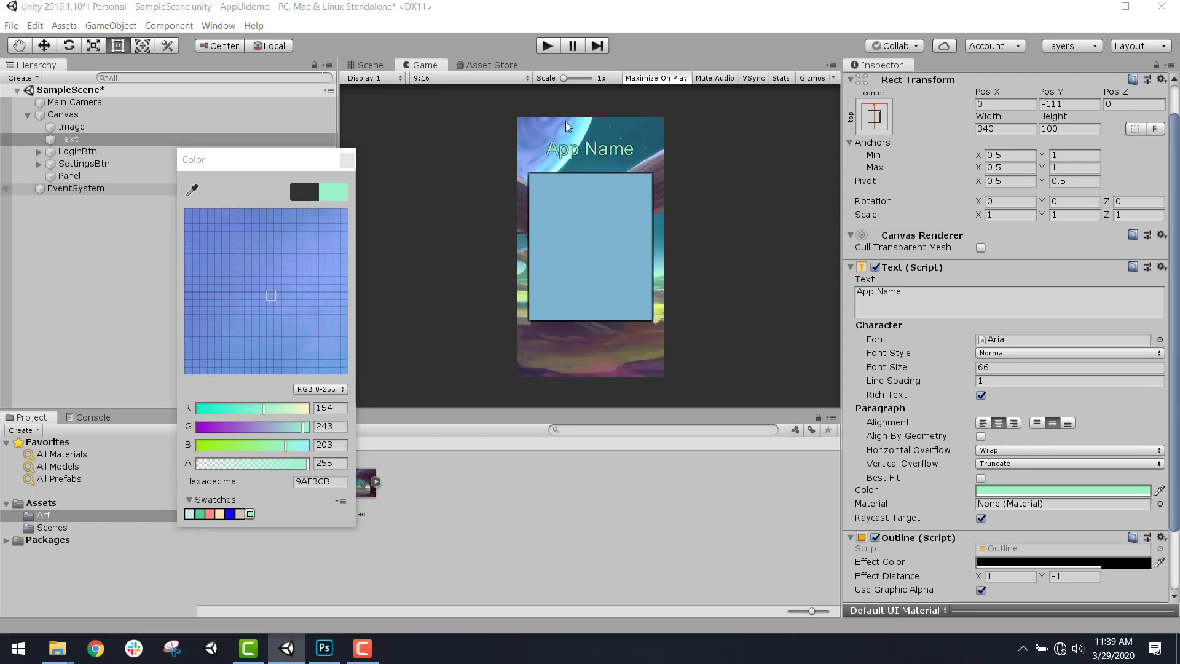
click(582, 133)
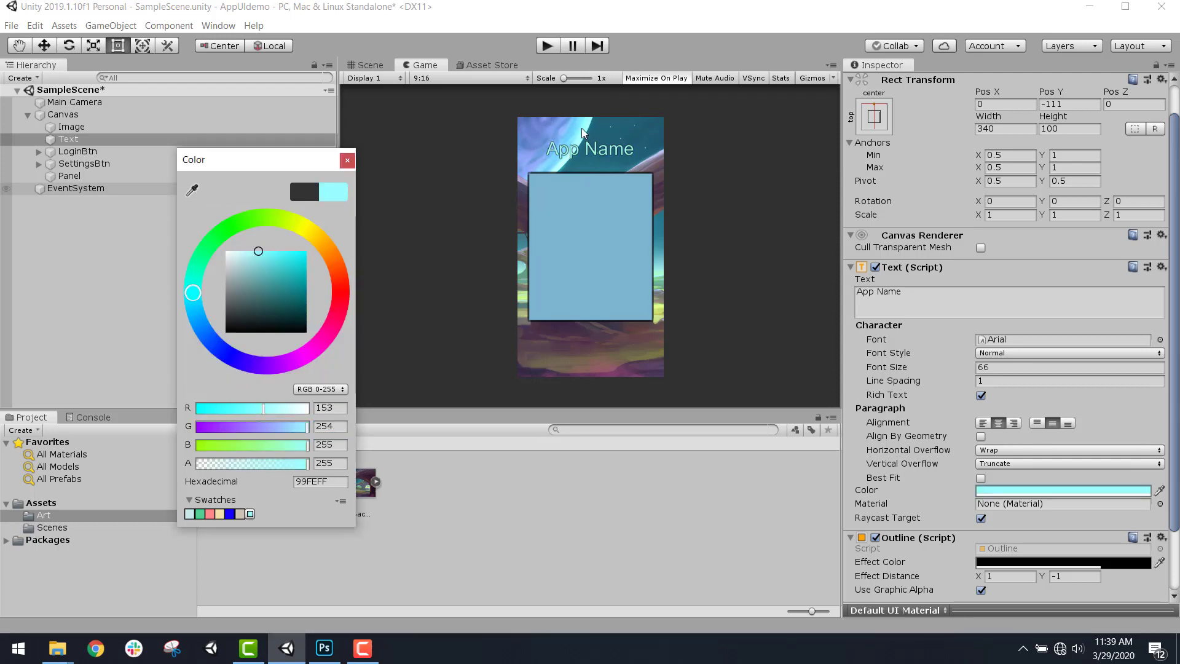
click(348, 160)
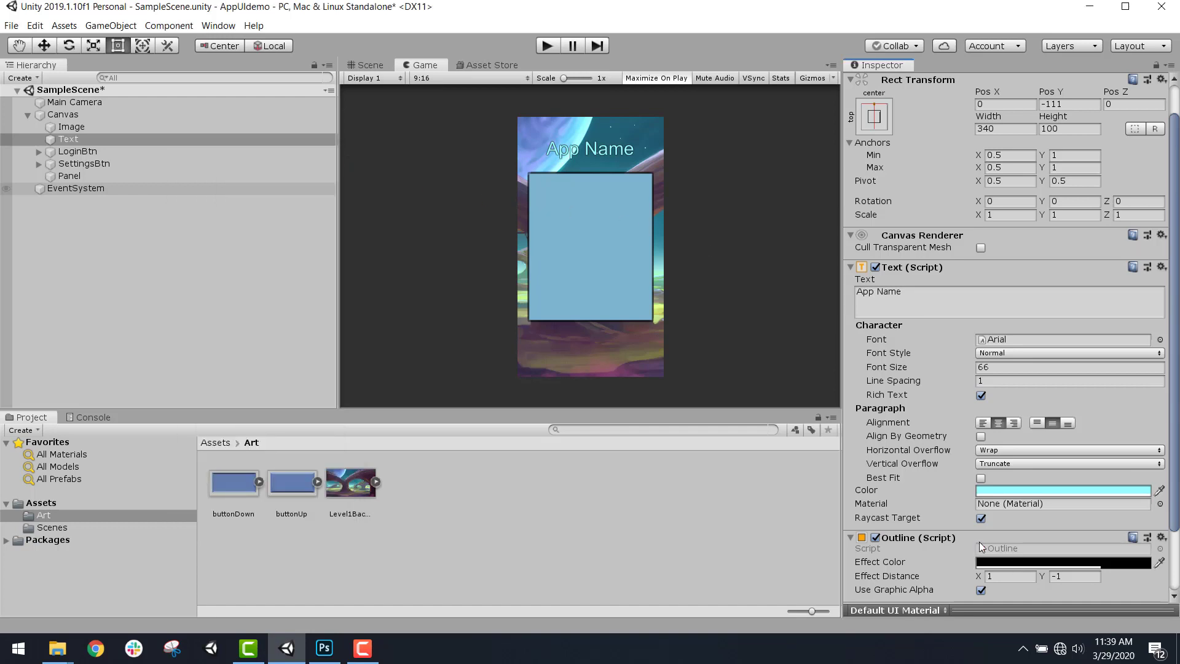
Set the title outline's effect distance to X 2, Y 2 and raise its effect color's alpha to about 209
text(2)
click(1079, 576)
click(1013, 562)
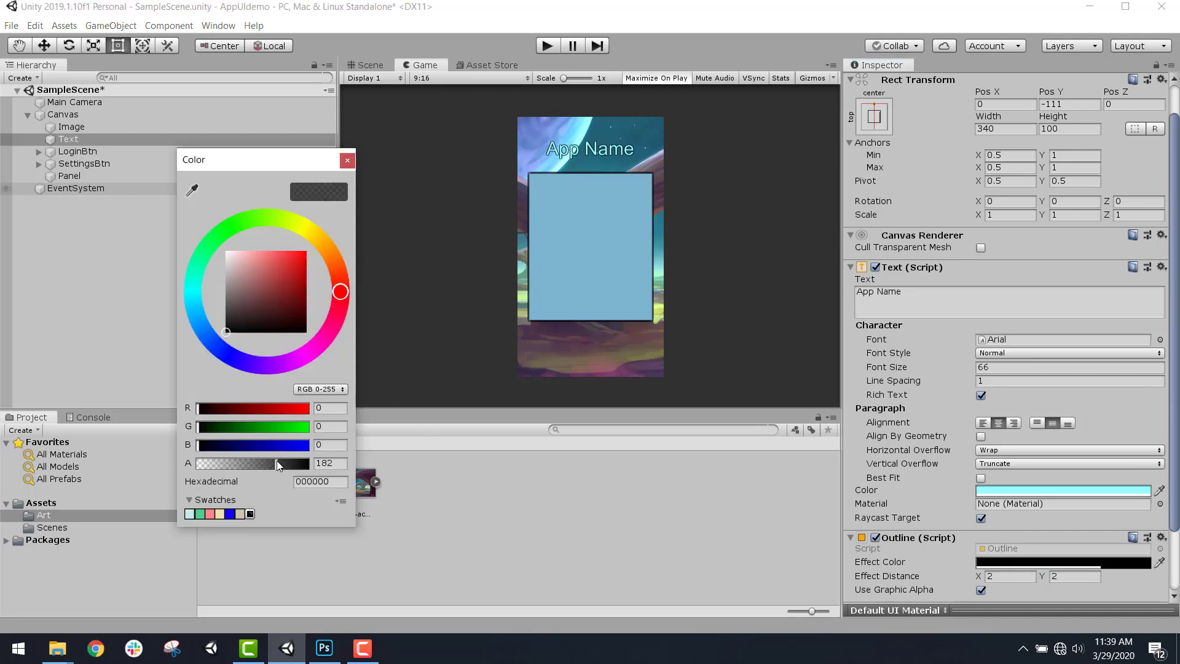
drag(277, 461, 283, 468)
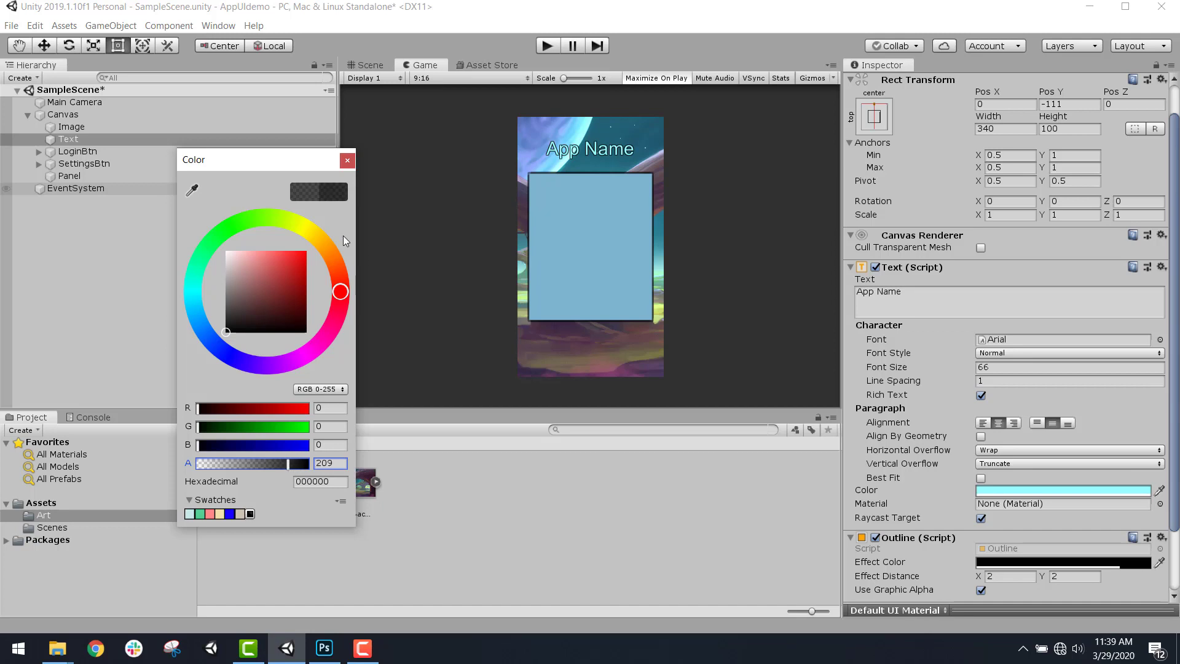
click(347, 162)
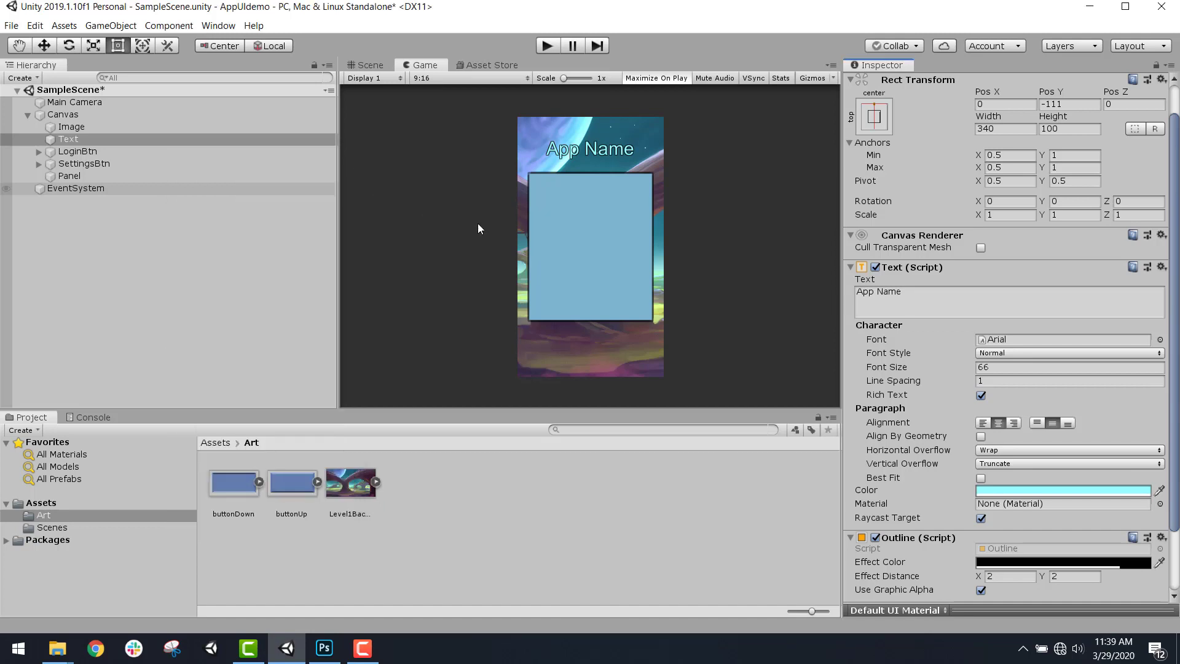
Temporarily deactivate the Panel in the Scene view to look at the Login and Settings buttons behind it, and reactivate it
click(371, 67)
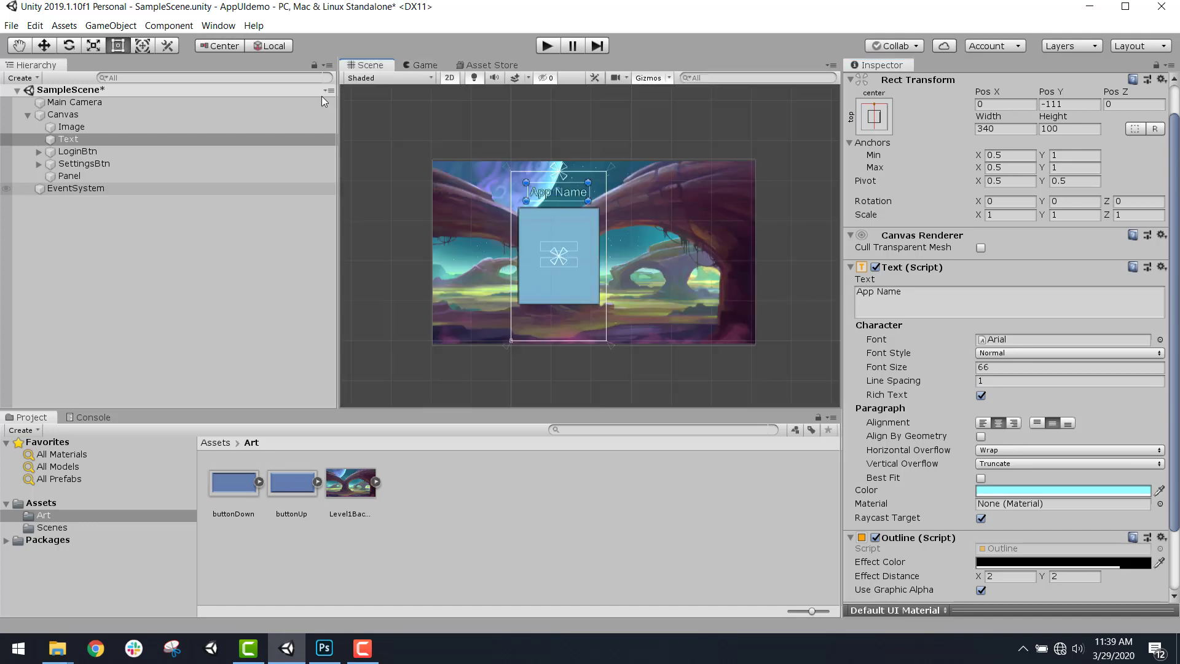
click(92, 176)
scroll(681, 300, up, 4)
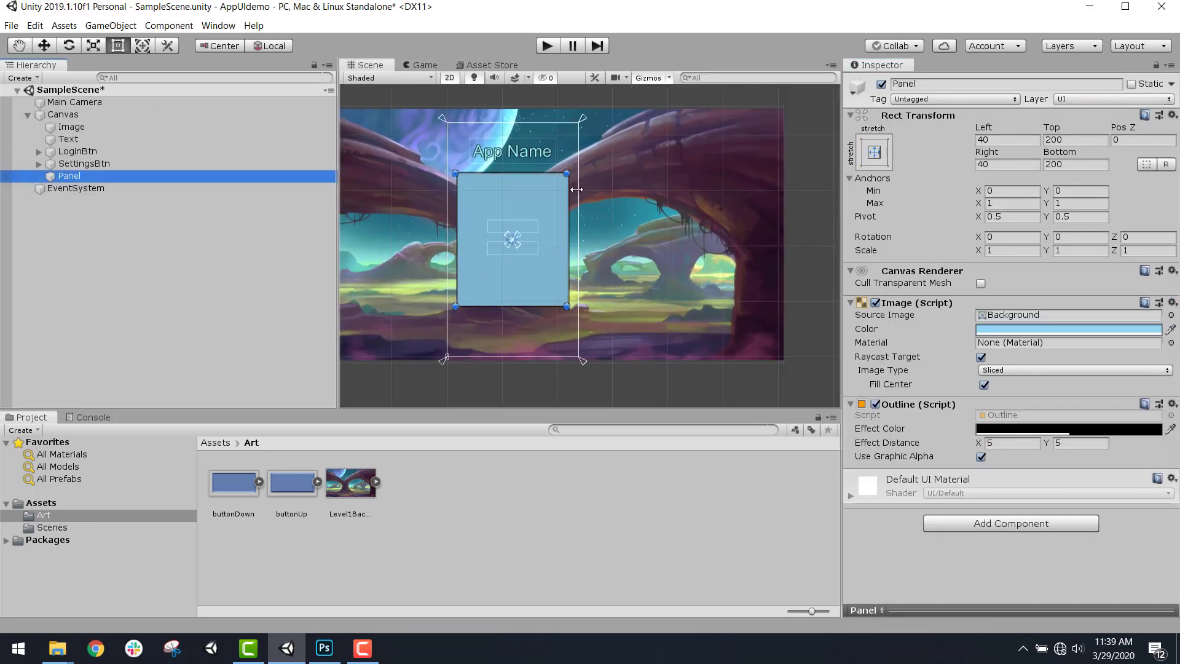
scroll(748, 207, up, 4)
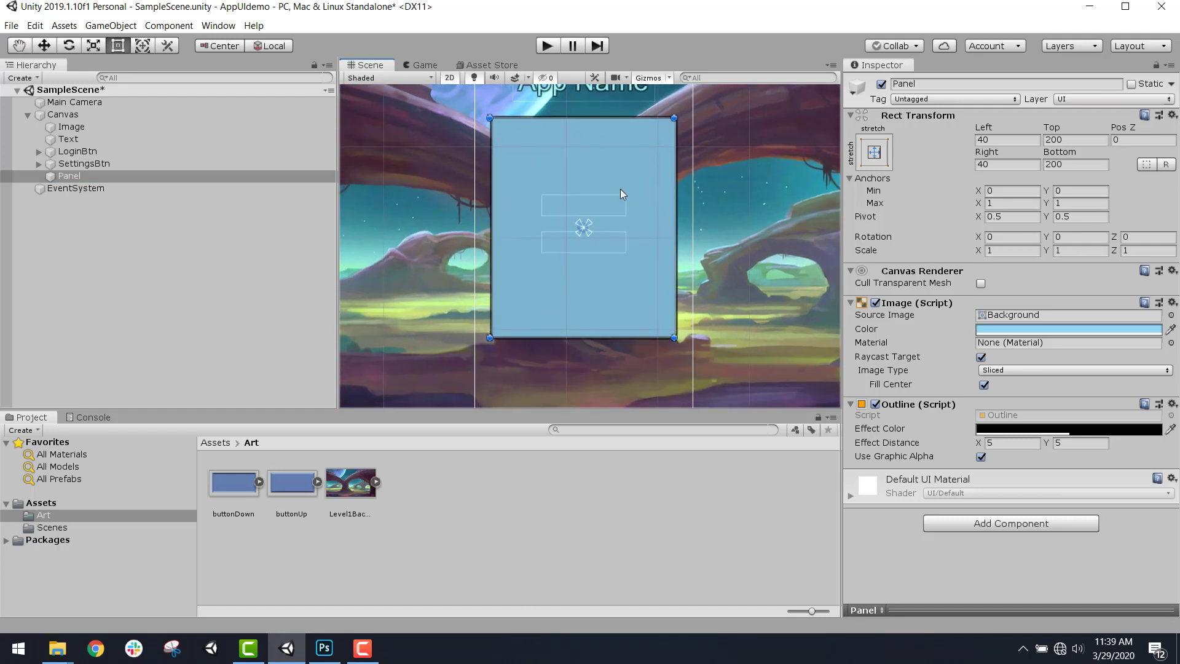
click(881, 84)
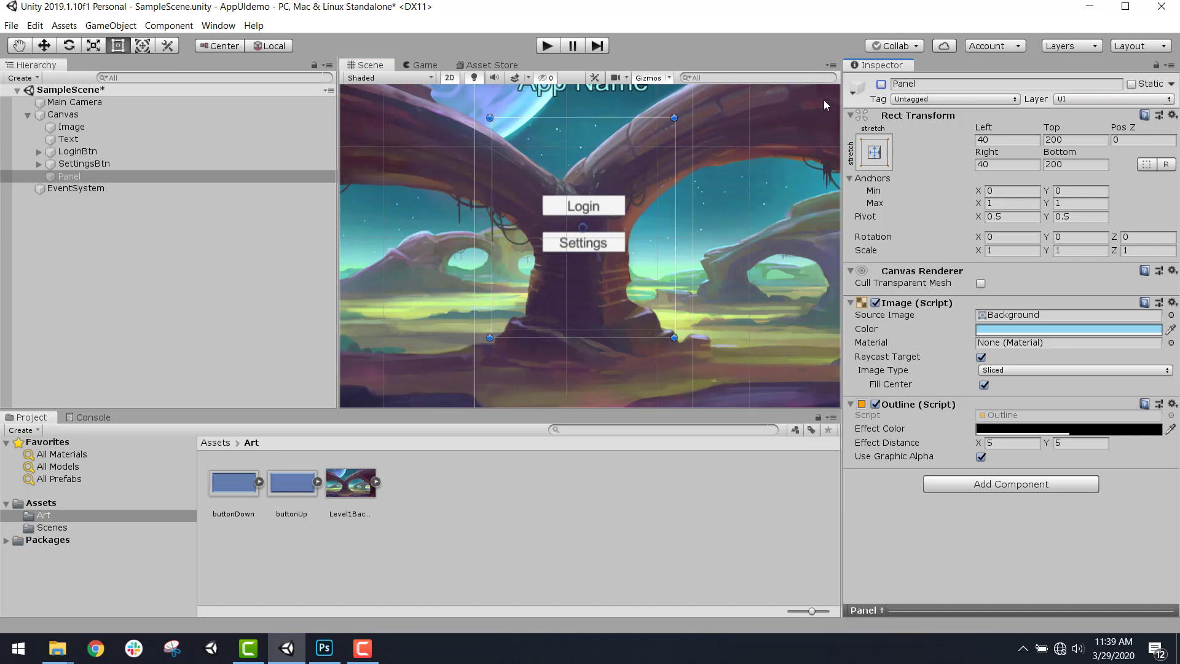
click(882, 85)
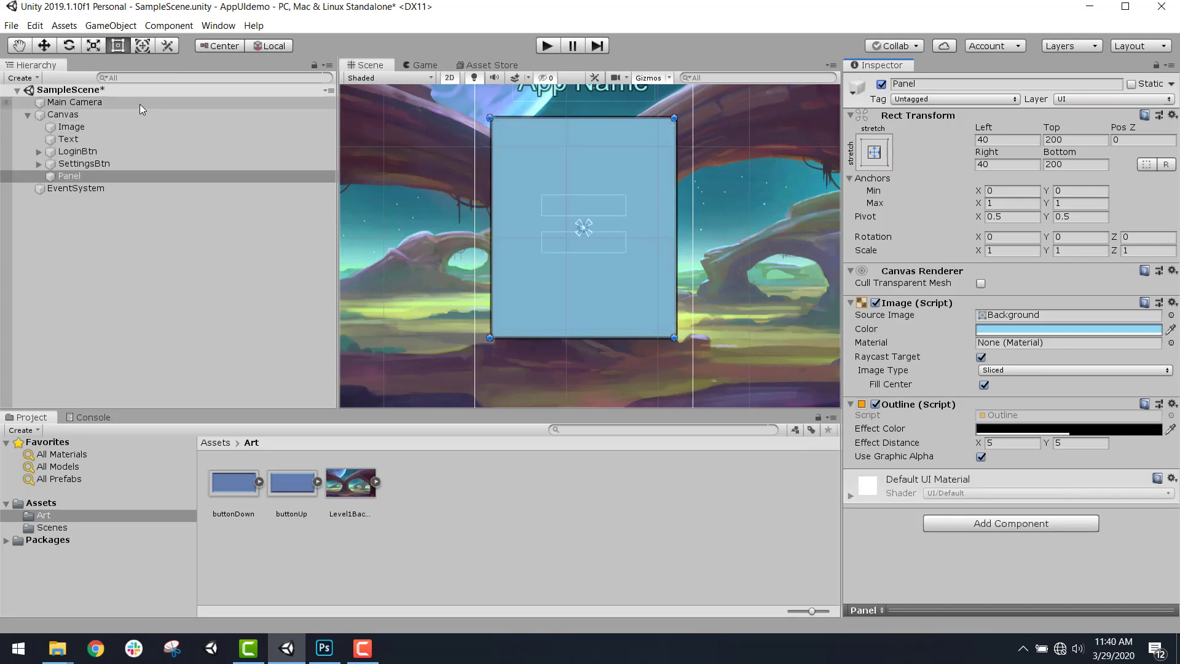
Add a UI Input Field to the Canvas and select its Placeholder child text
click(126, 28)
mouse_move(166, 160)
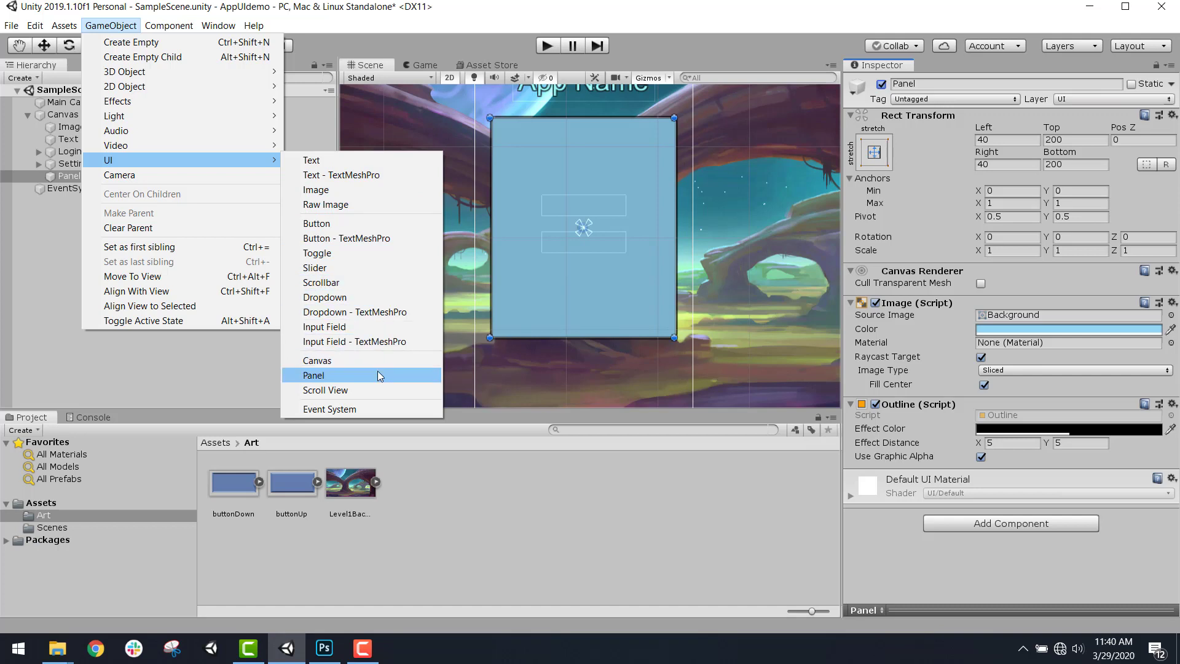
click(379, 328)
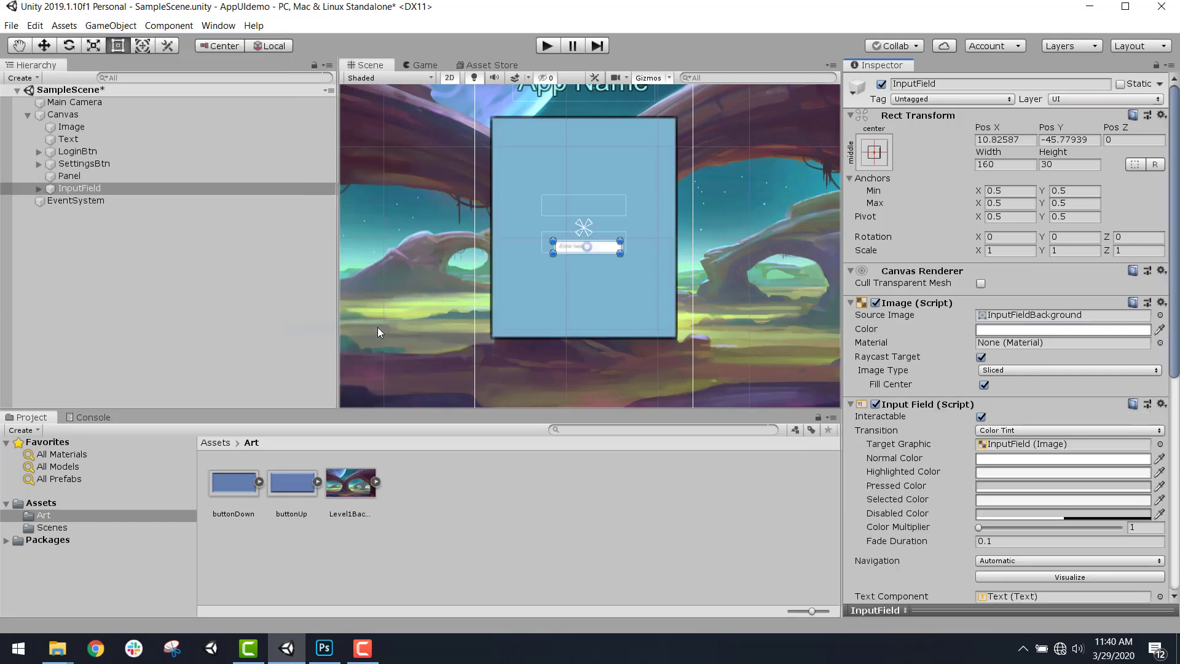
scroll(972, 367, down, 6)
click(39, 188)
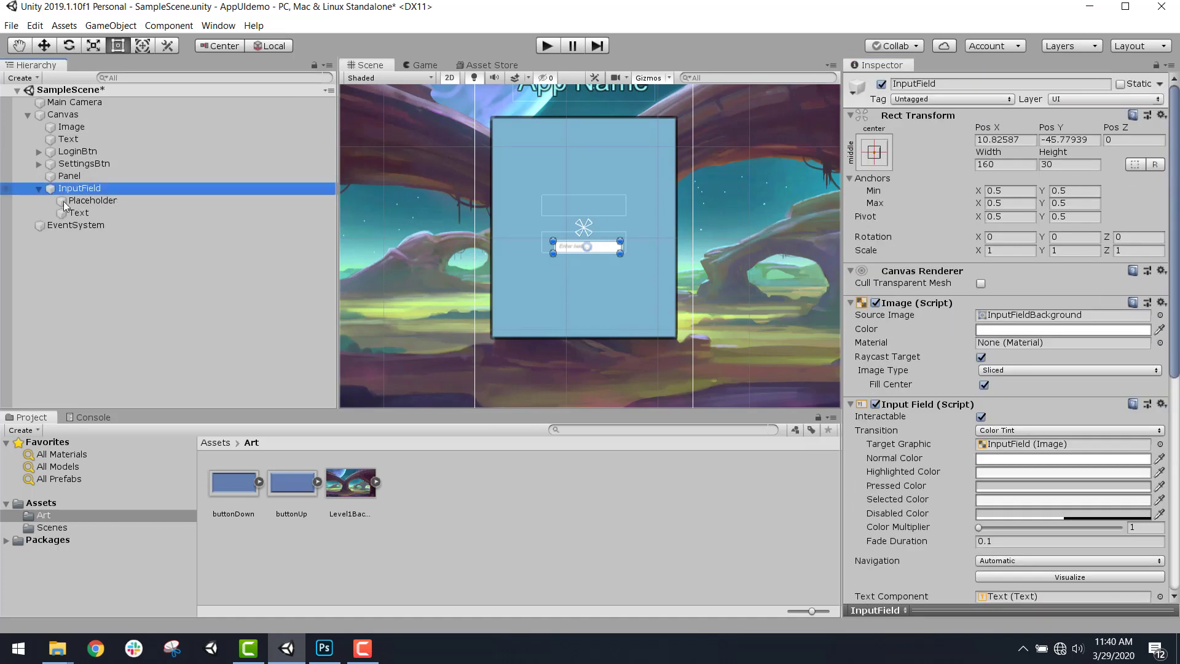
click(113, 200)
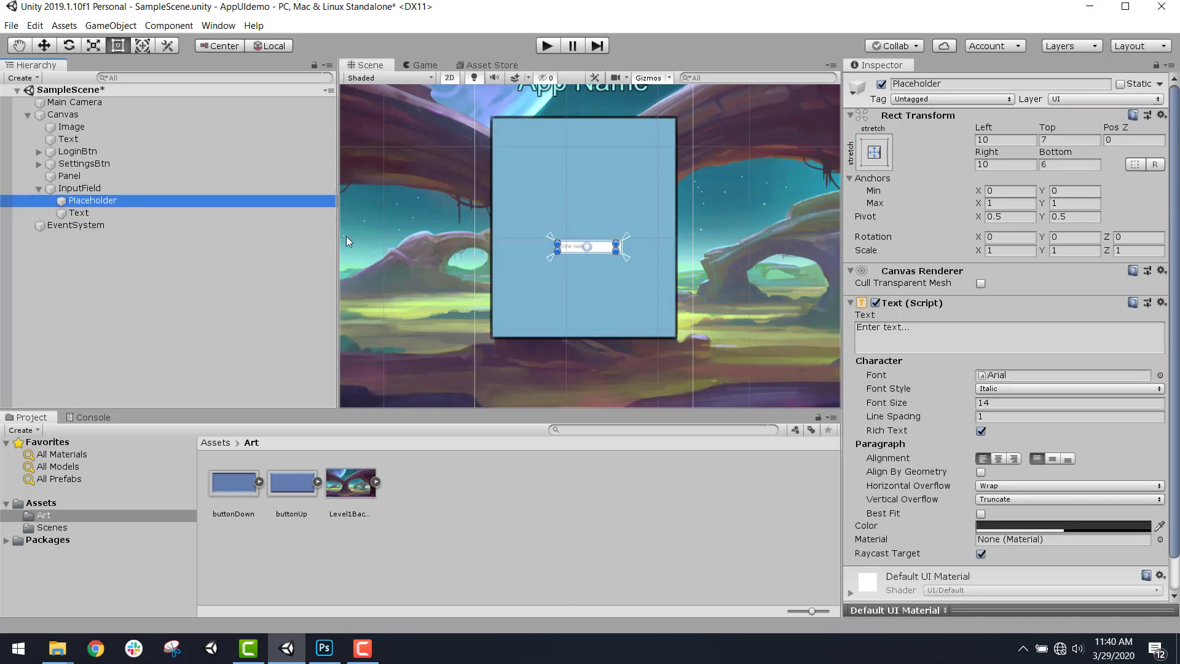
Set the text of the input field's Placeholder to "Username"
scroll(530, 267, up, 5)
scroll(630, 218, up, 1)
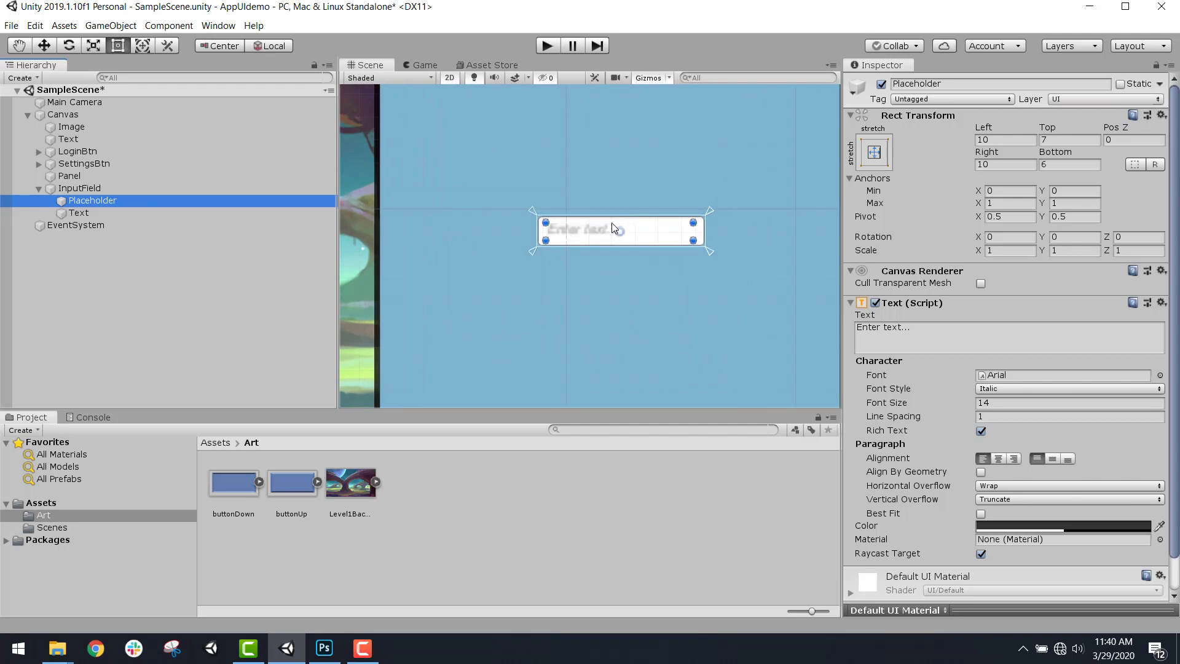
click(419, 65)
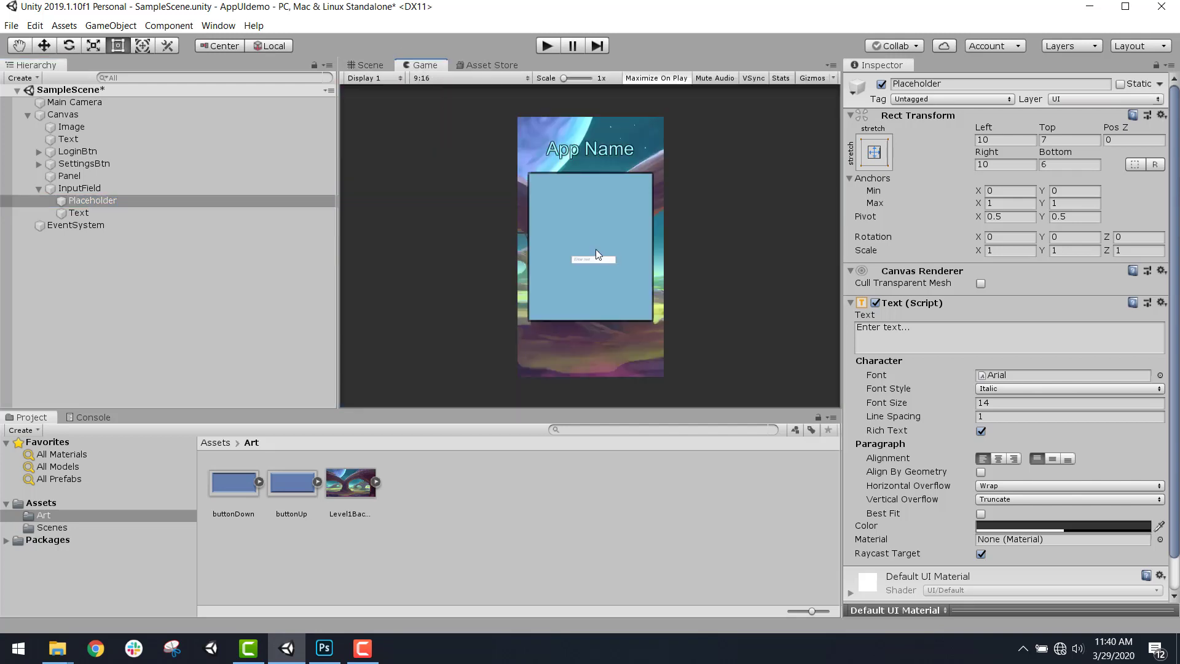
click(913, 335)
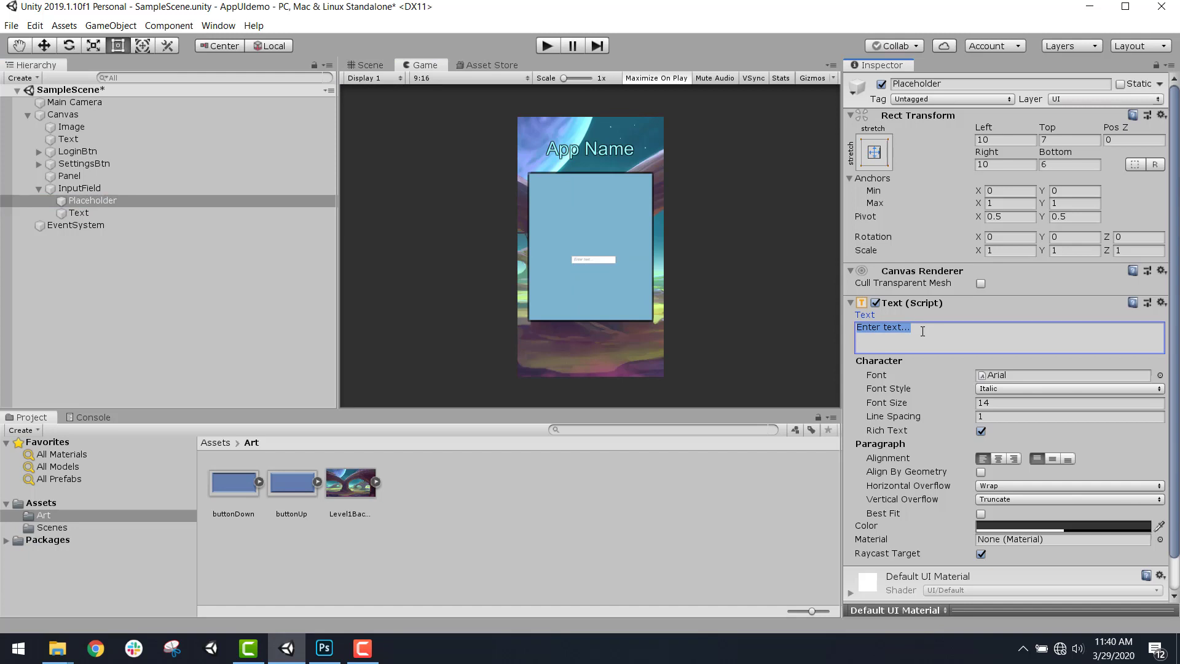
text(Passw)
key(BackSpace)
key(BackSpace)
key(BackSpace)
key(BackSpace)
key(BackSpace)
text(Username)
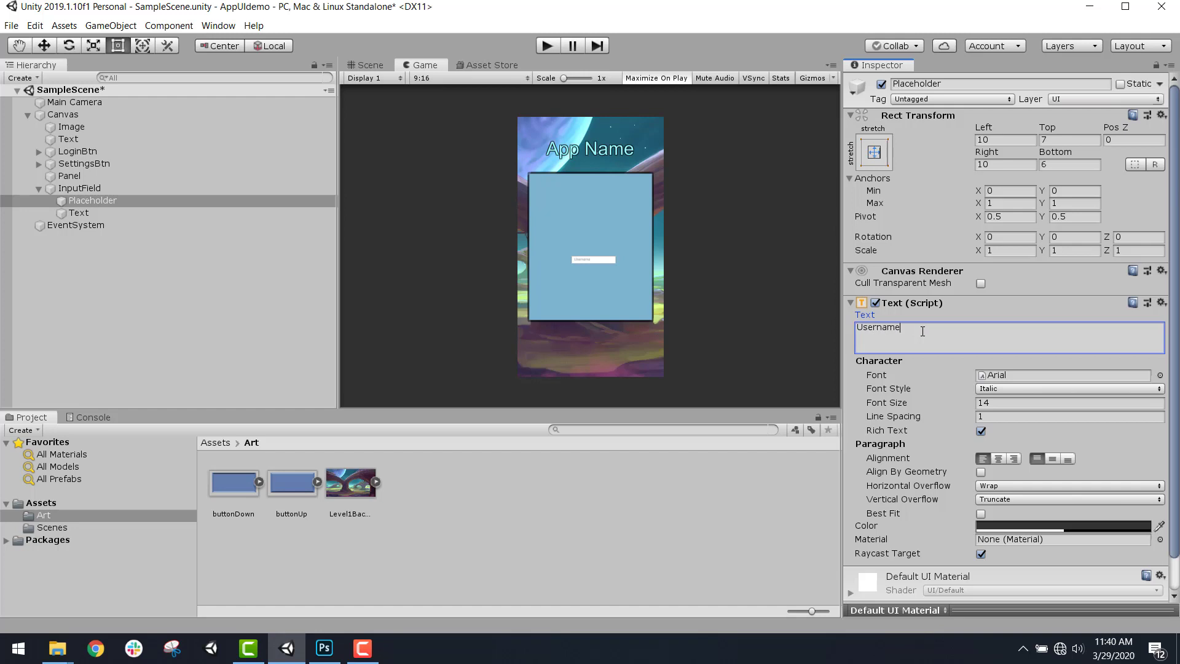
Resize the InputField object to a width of 200 and a height of 50
click(80, 189)
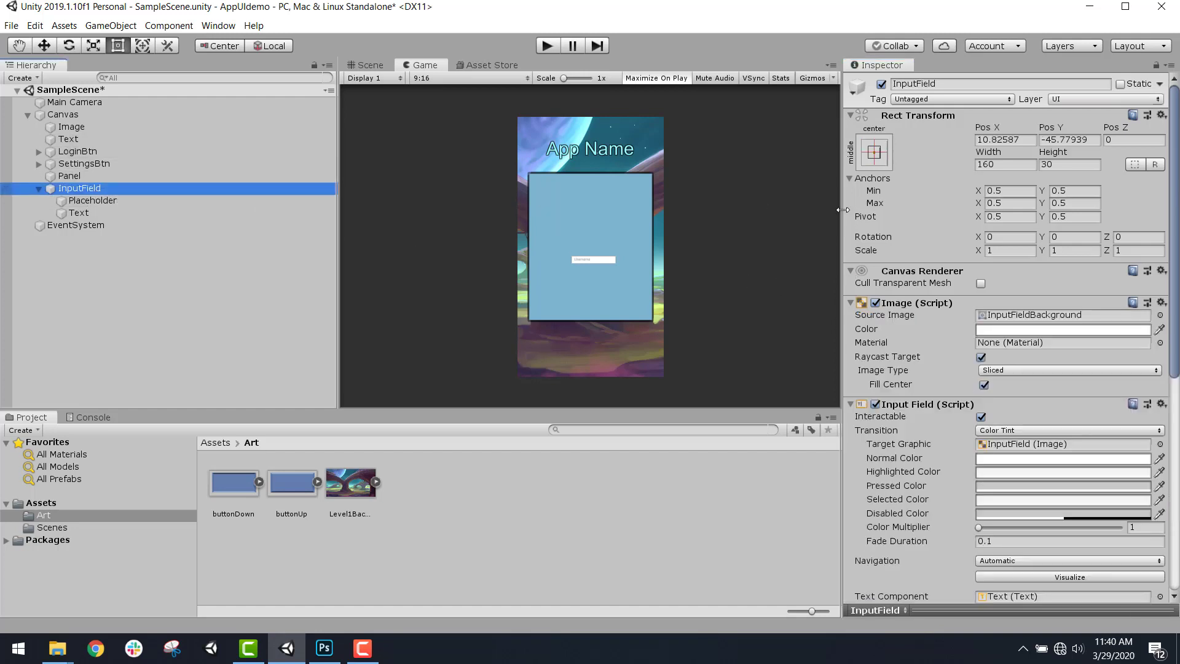
click(1026, 164)
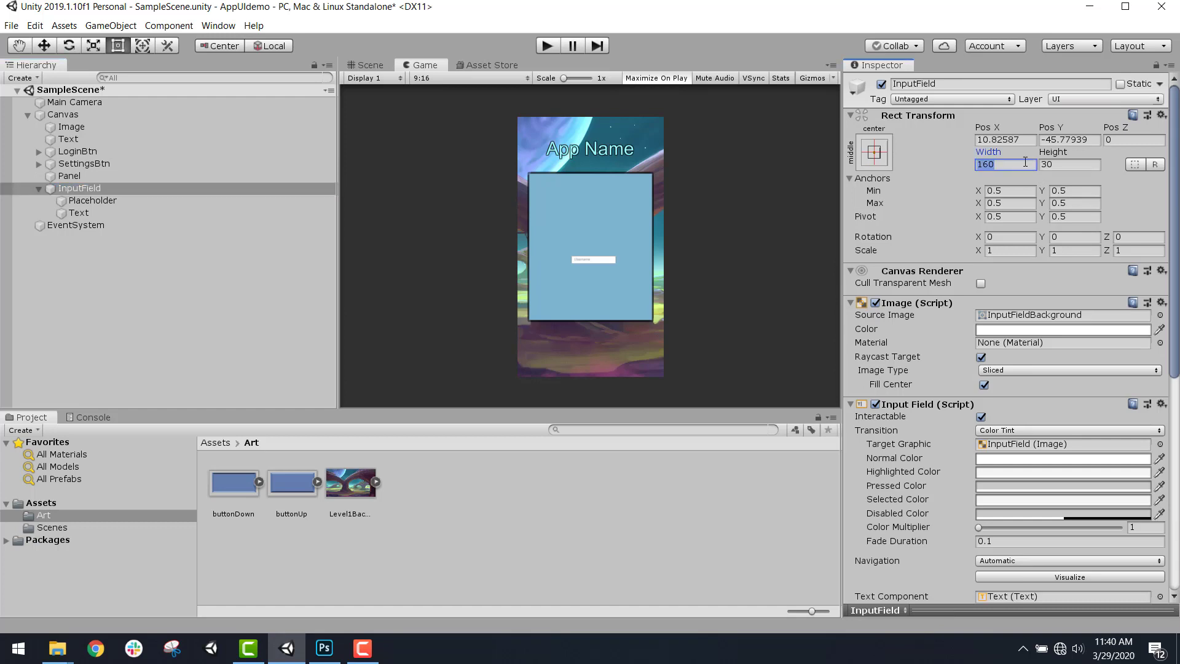
text(200)
click(1075, 165)
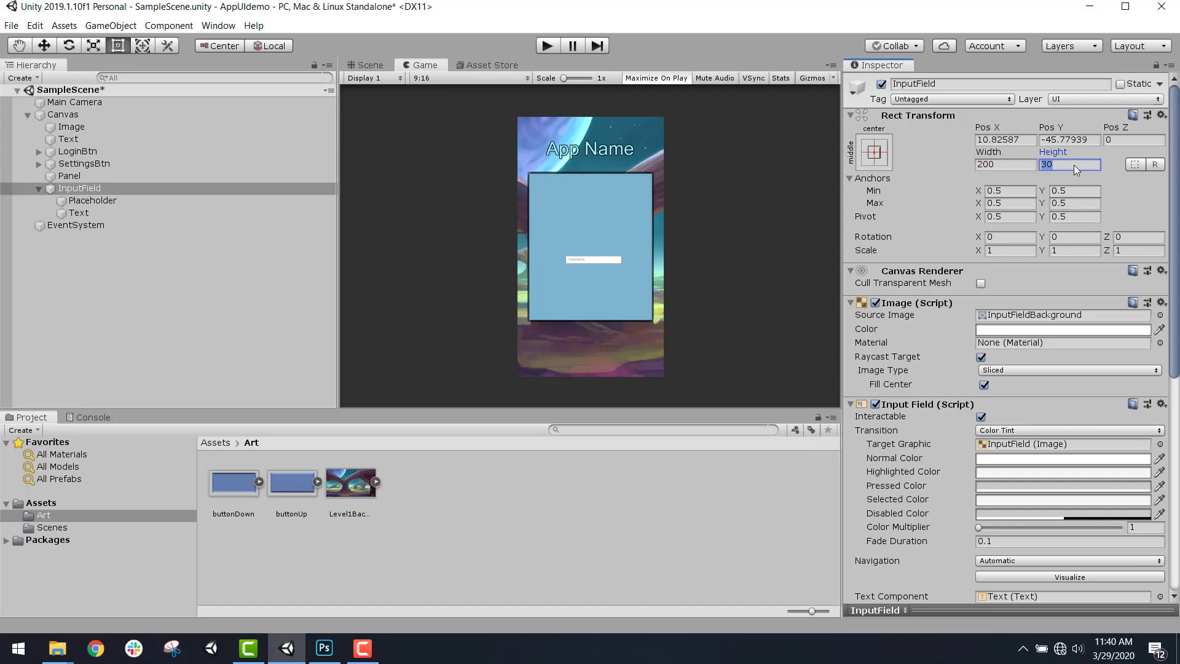
text(50)
Set the font size of the "Username" Placeholder to 30
click(132, 200)
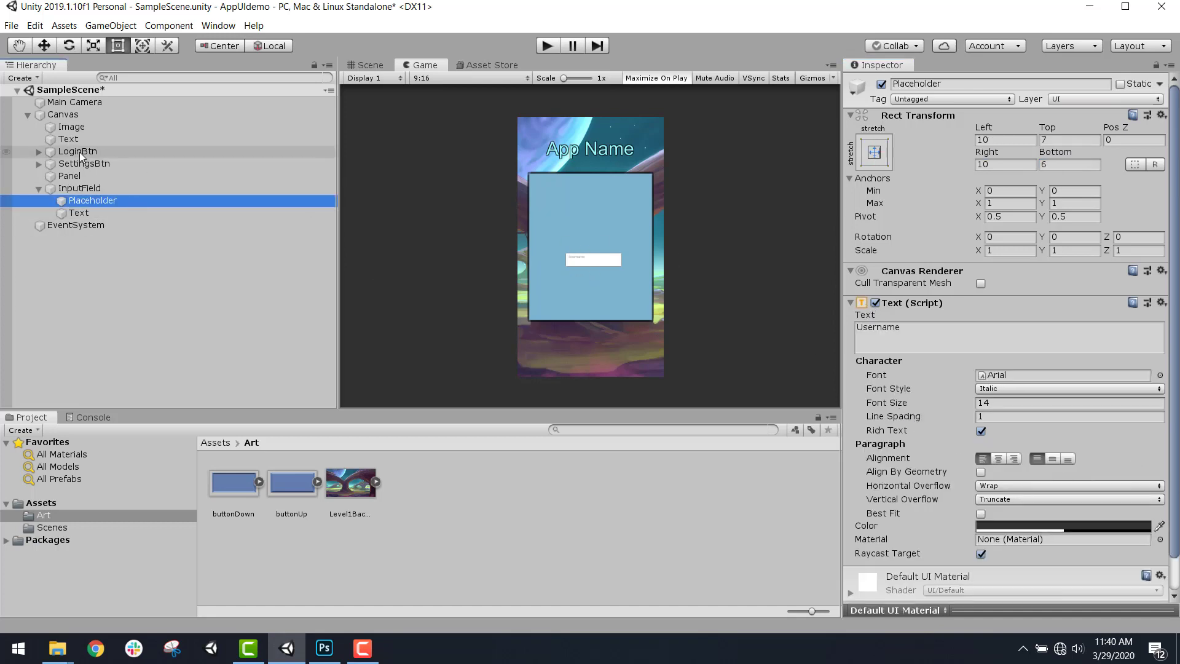
click(80, 213)
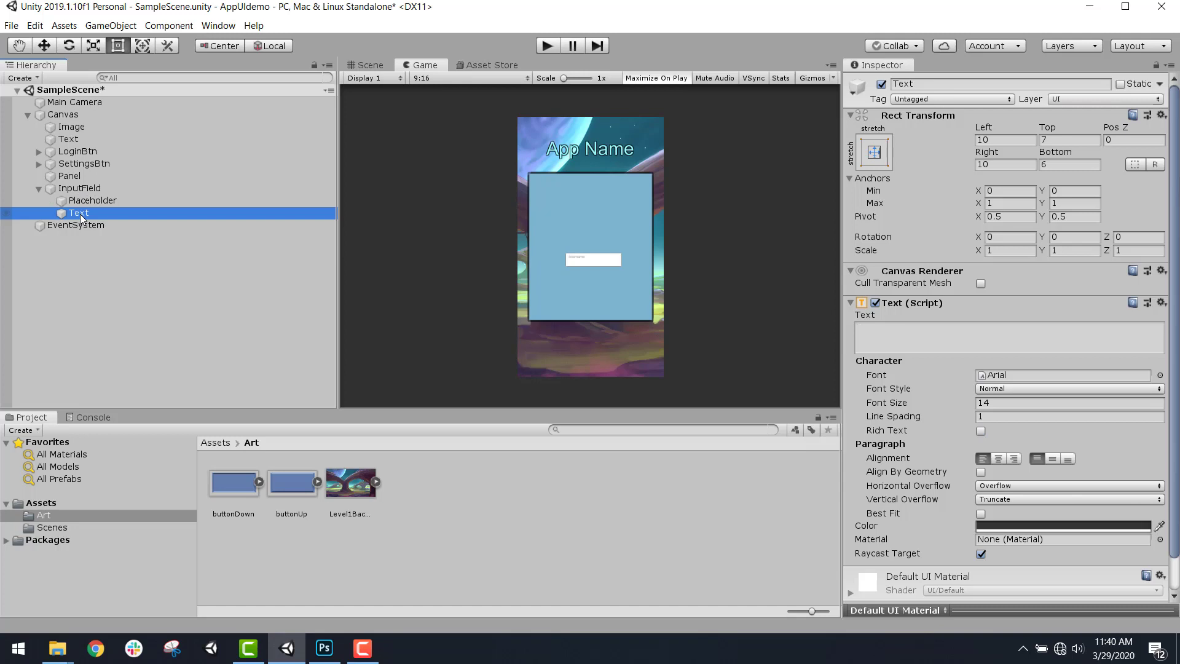
click(98, 202)
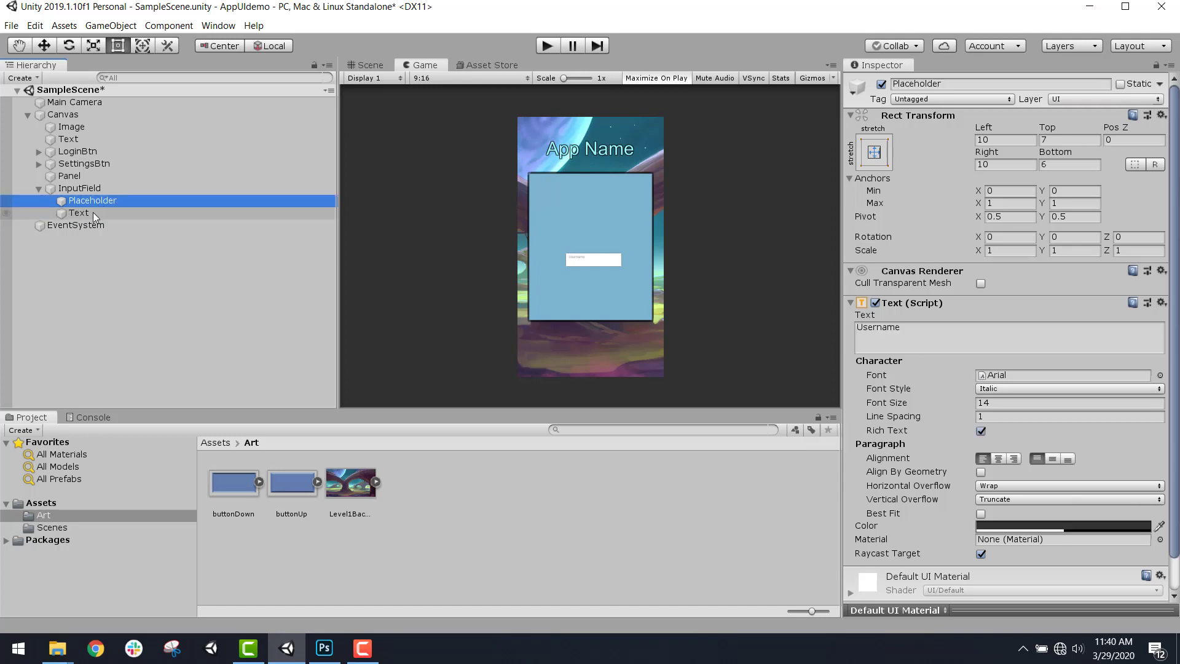
click(94, 212)
click(106, 201)
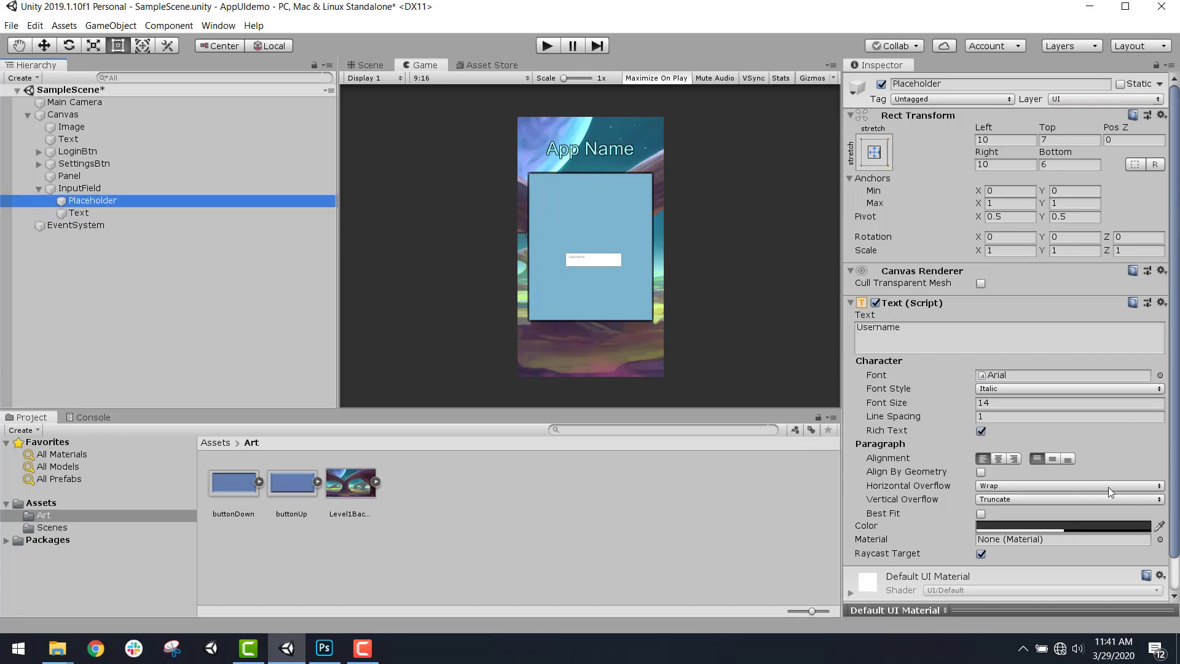
click(1012, 403)
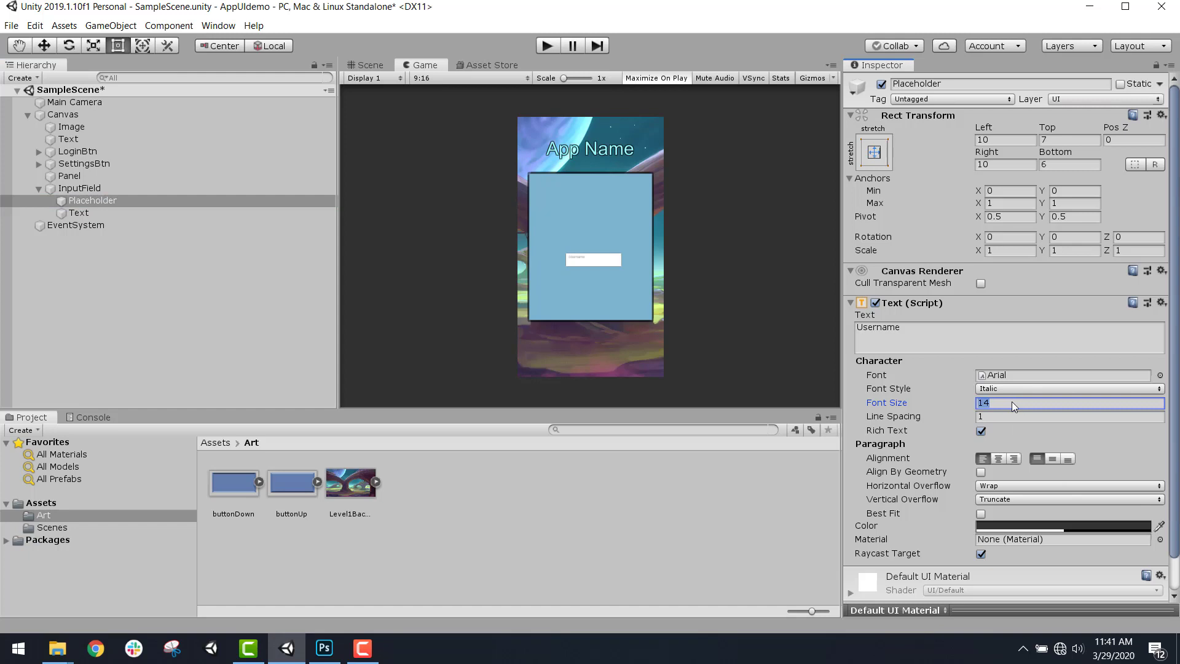
text(22)
key(BackSpace)
key(BackSpace)
text(2)
key(BackSpace)
text(1)
click(367, 64)
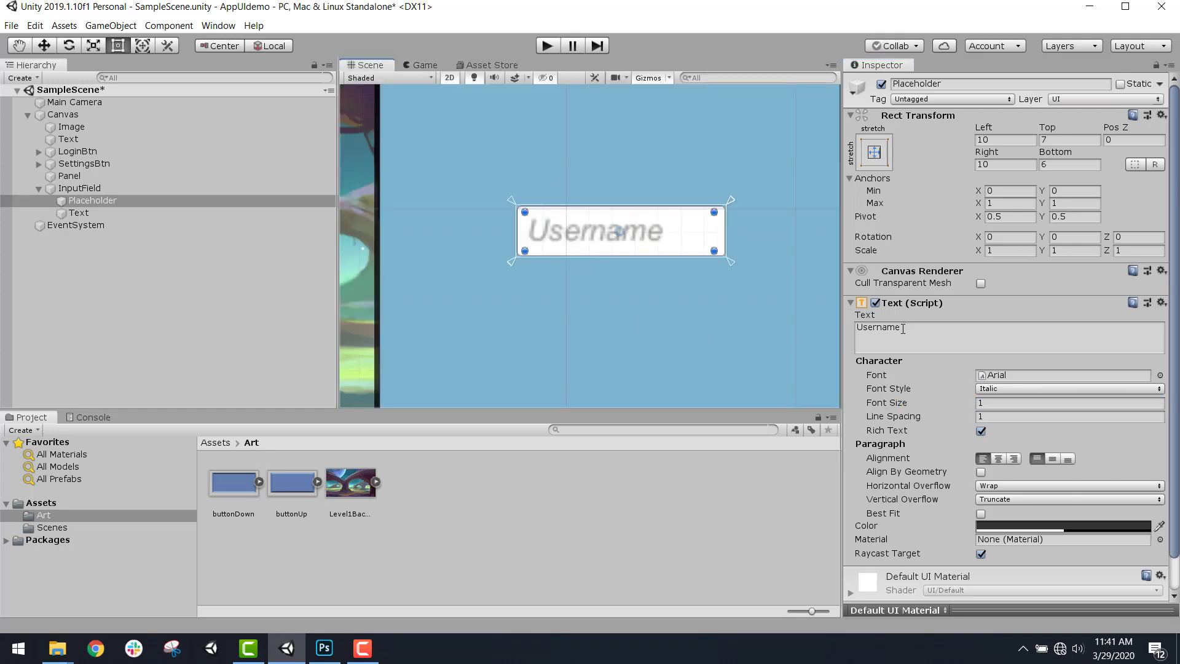
click(991, 404)
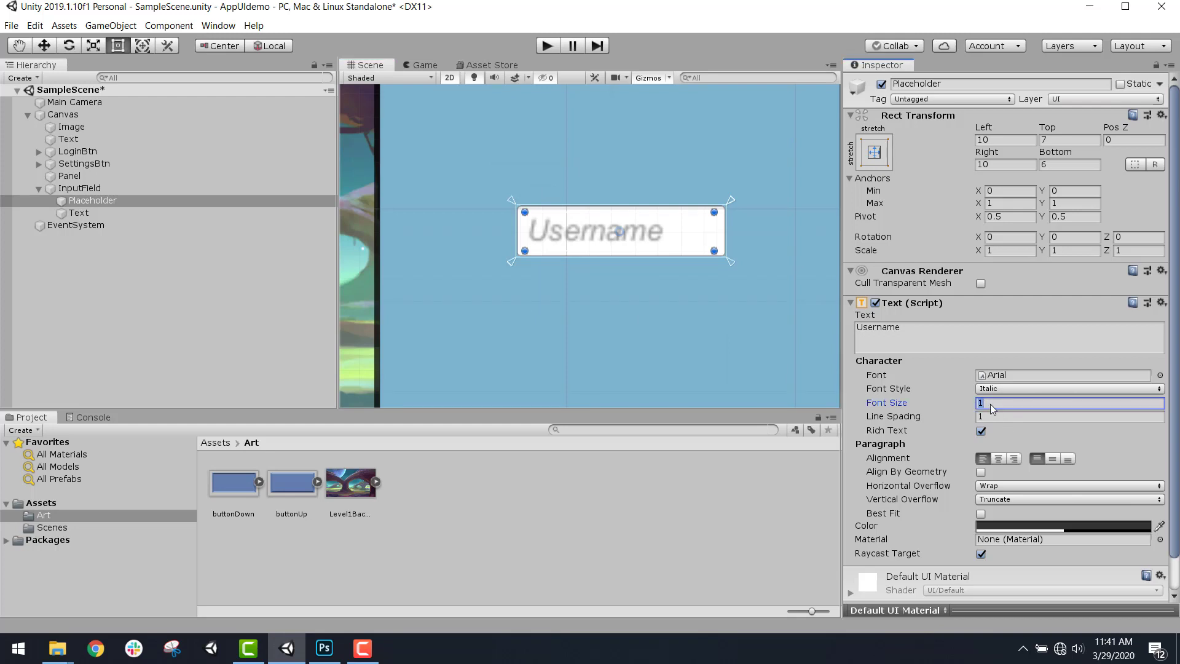
text(30)
Set the font size of the InputField's Text child to 30
click(131, 211)
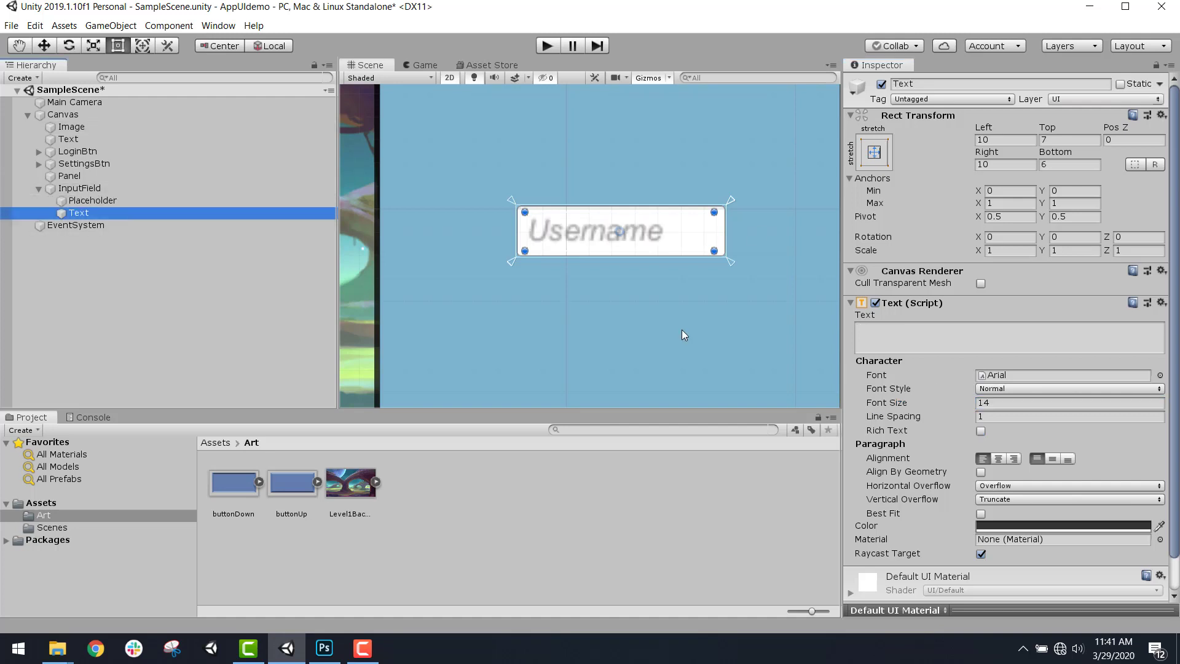
click(1002, 403)
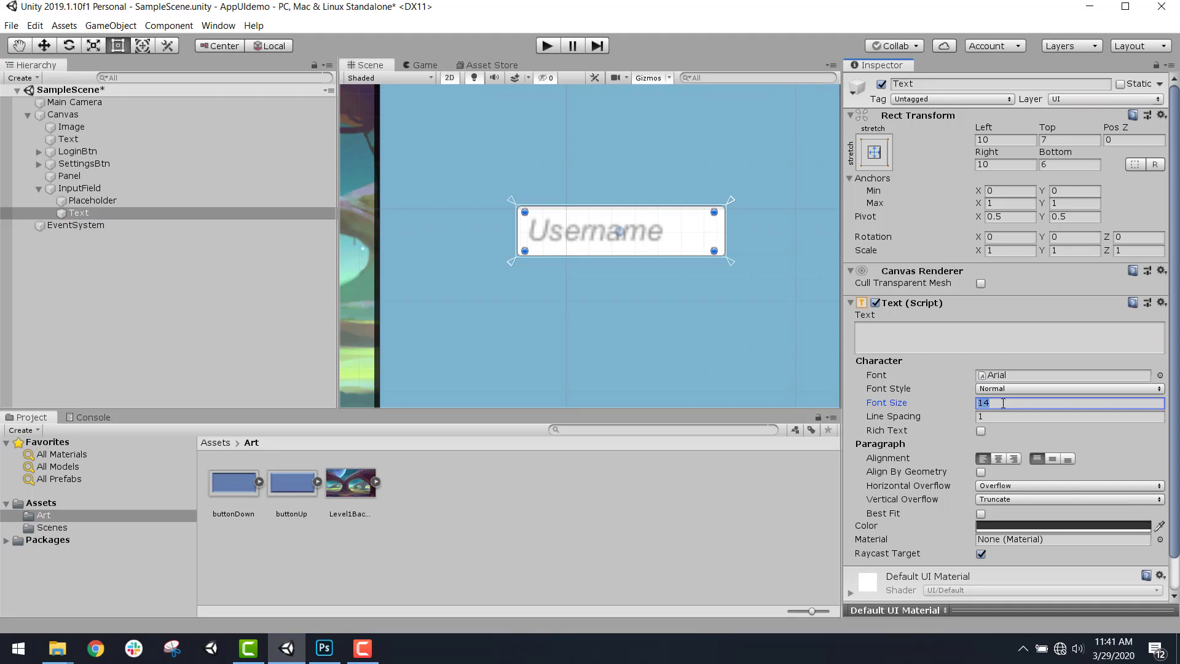
text(30)
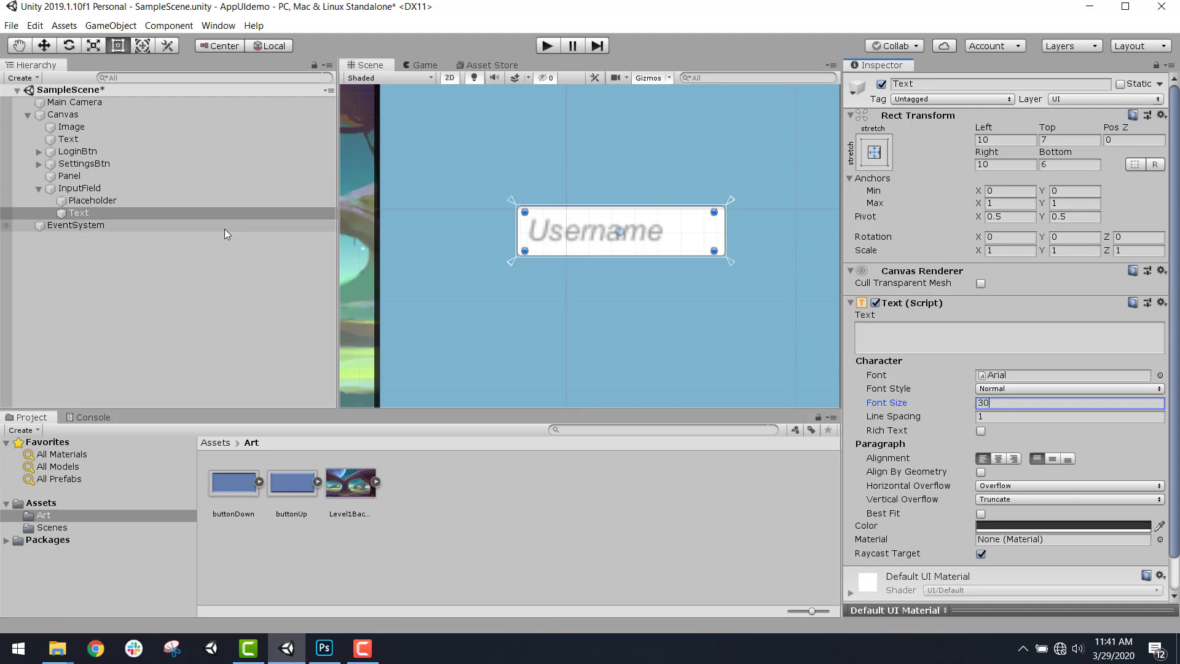
Centre the InputField horizontally at Pos X 0 and move it up to a Pos Y of about 40
click(80, 188)
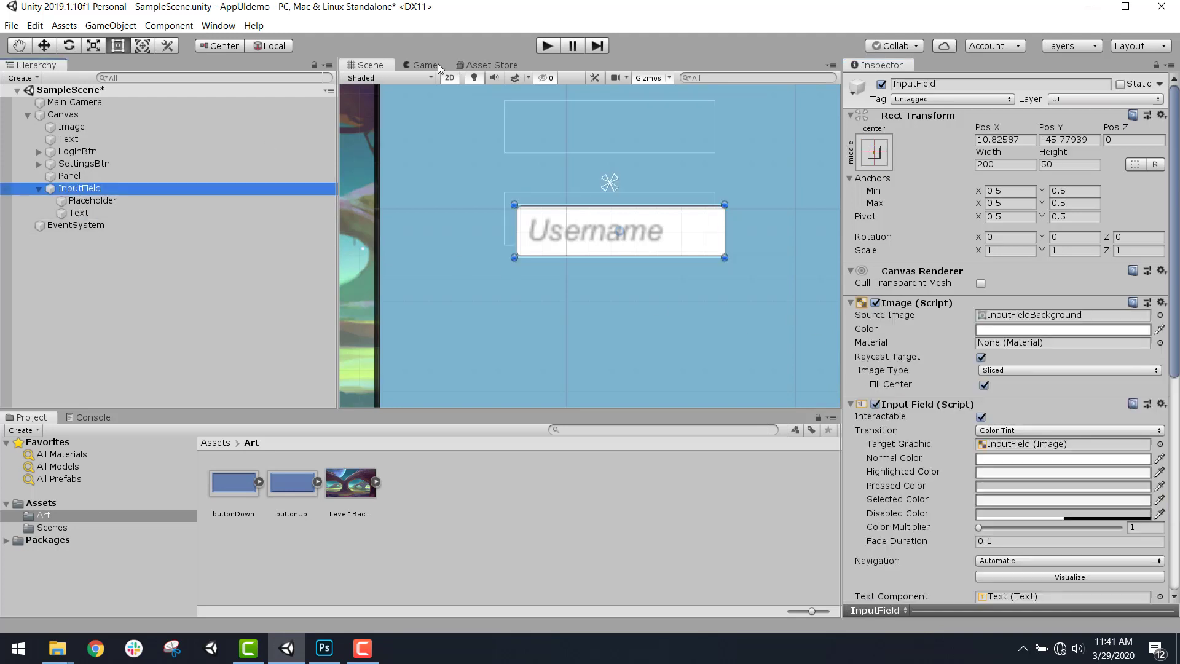
click(424, 65)
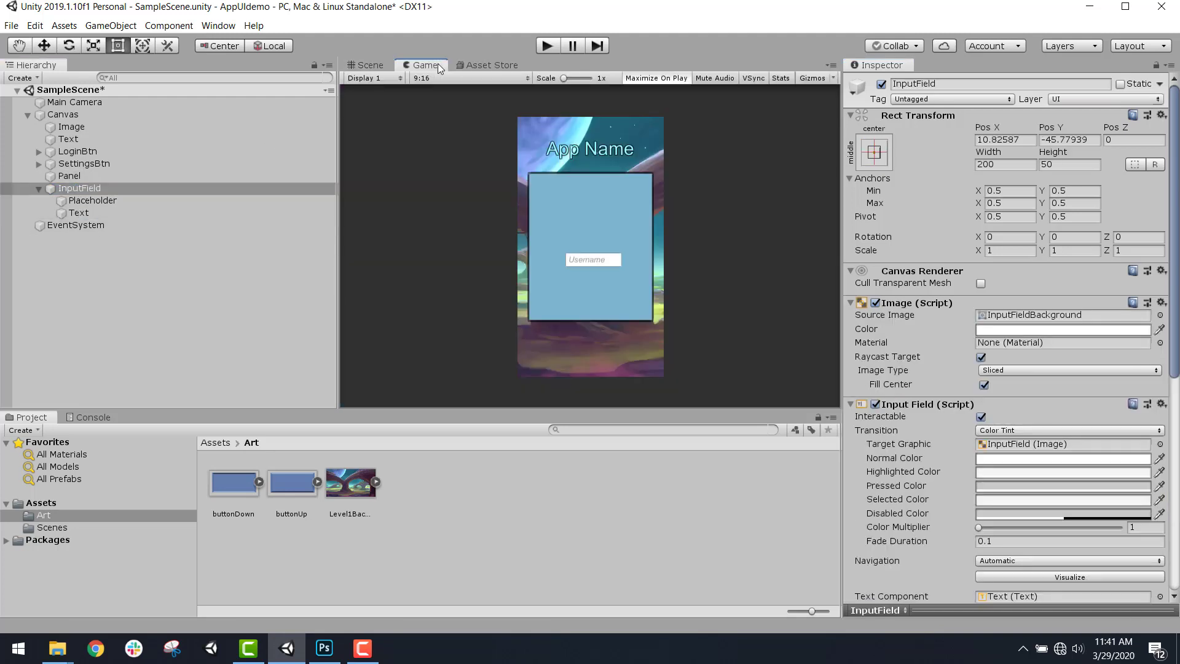
double_click(109, 190)
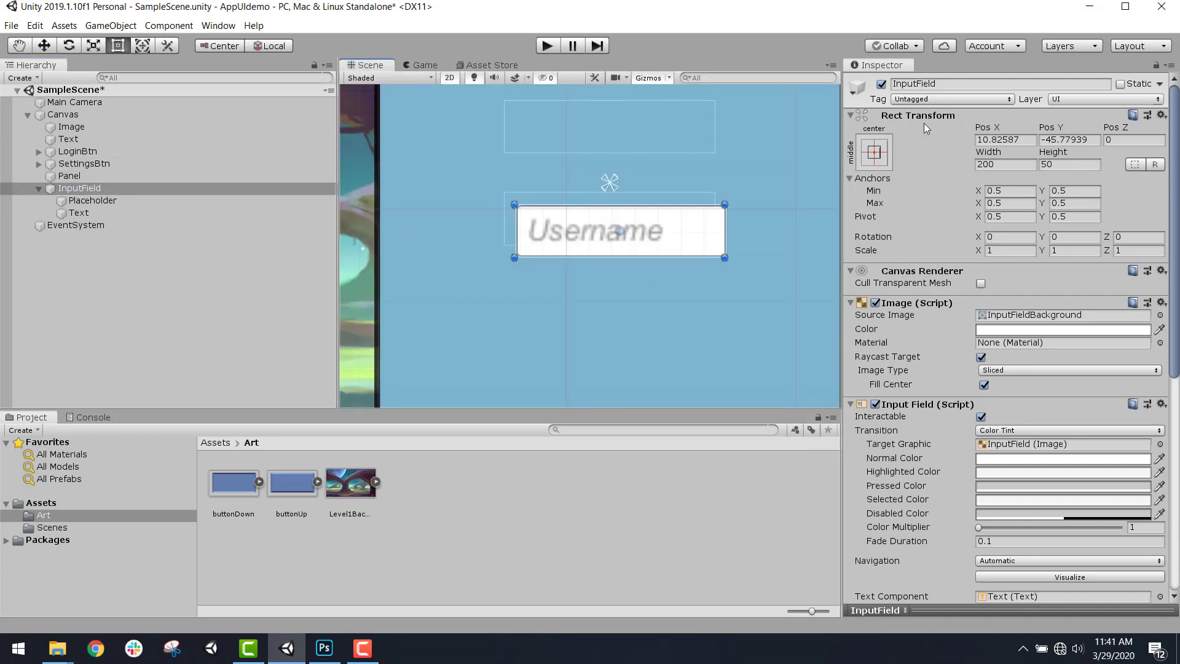
click(1021, 139)
text(0)
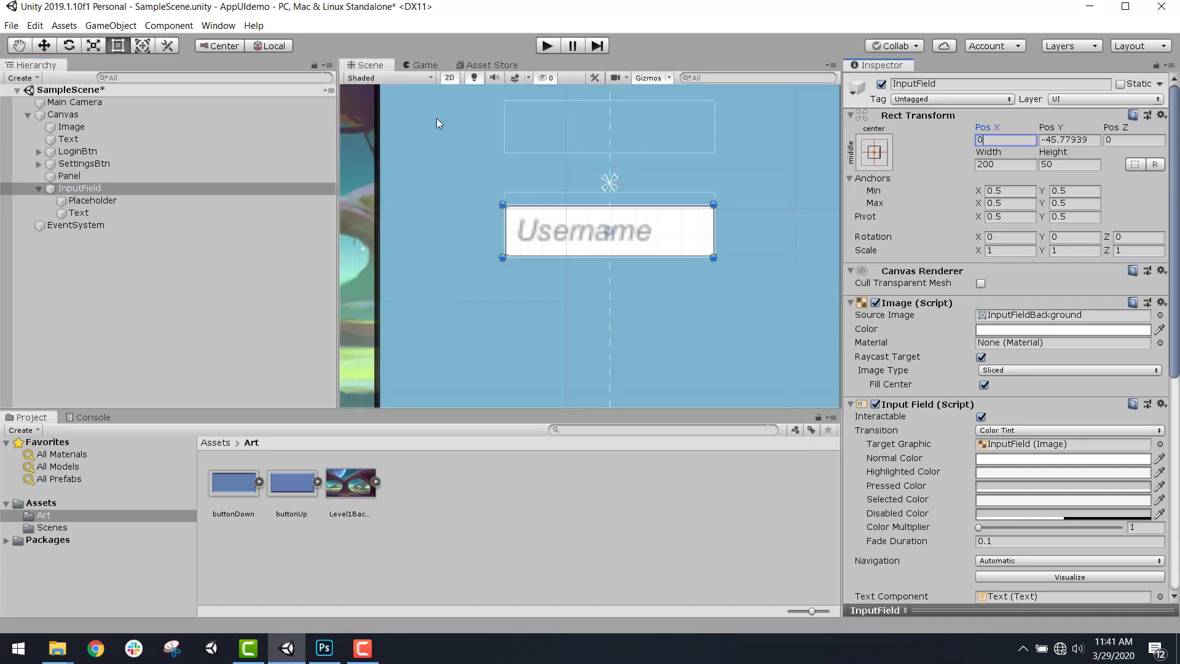
click(44, 46)
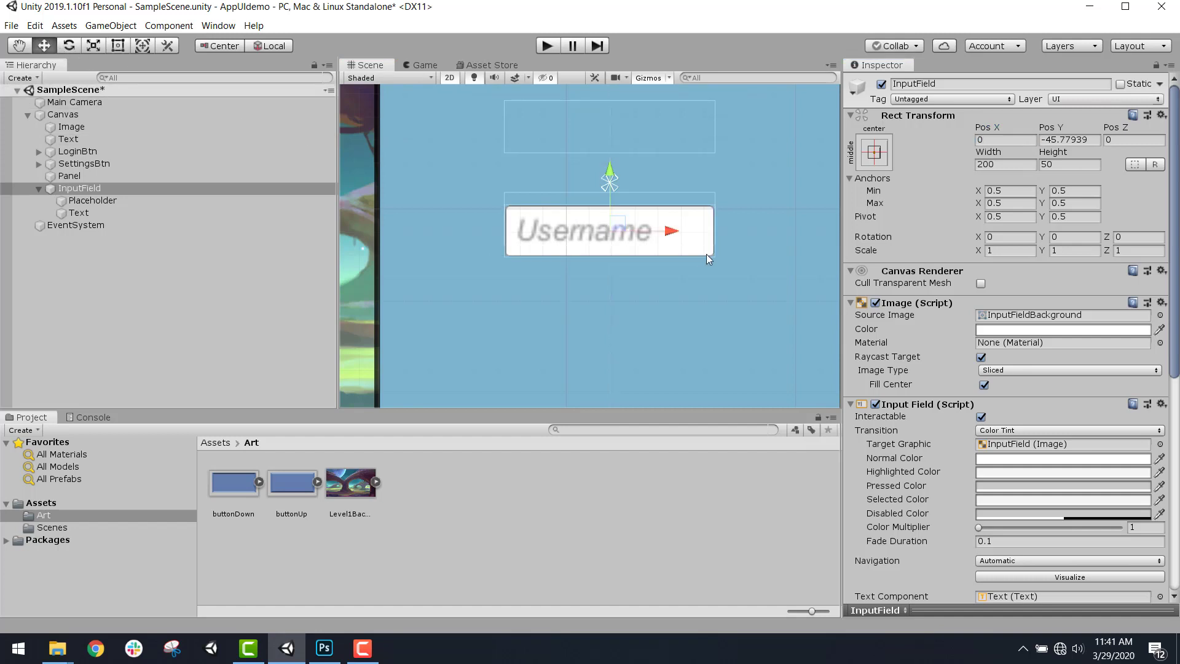
drag(610, 175, 624, 77)
Duplicate the username input field and move the copy straight down to a Pos Y of about -34
scroll(628, 159, down, 2)
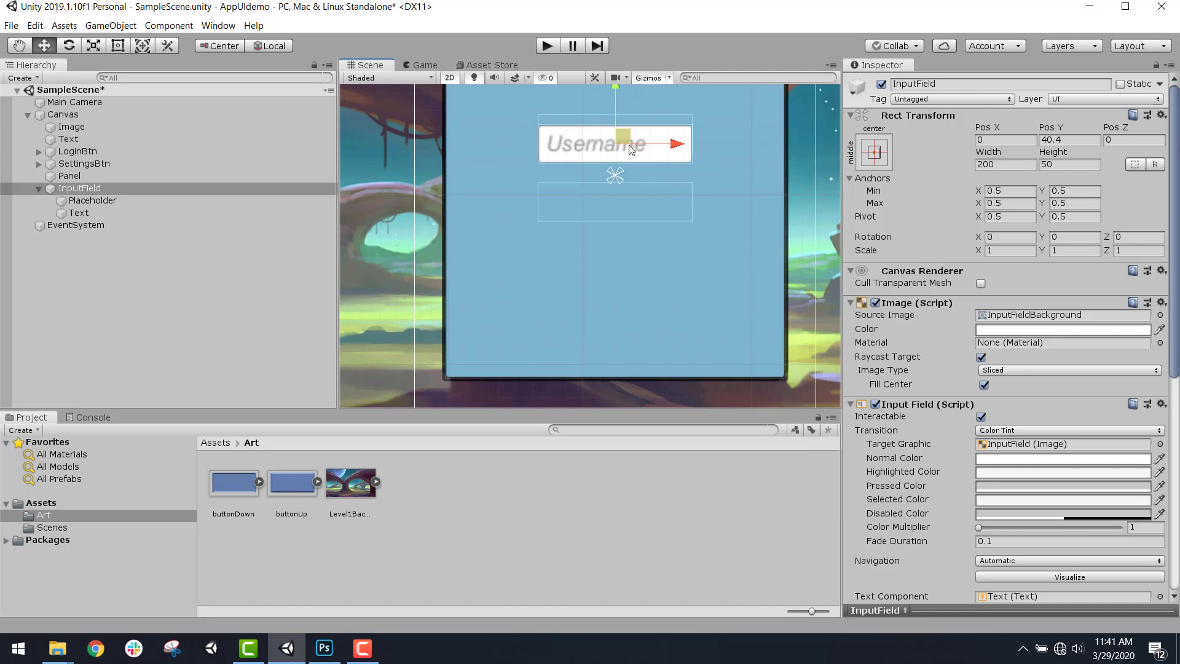
key(ctrl+d)
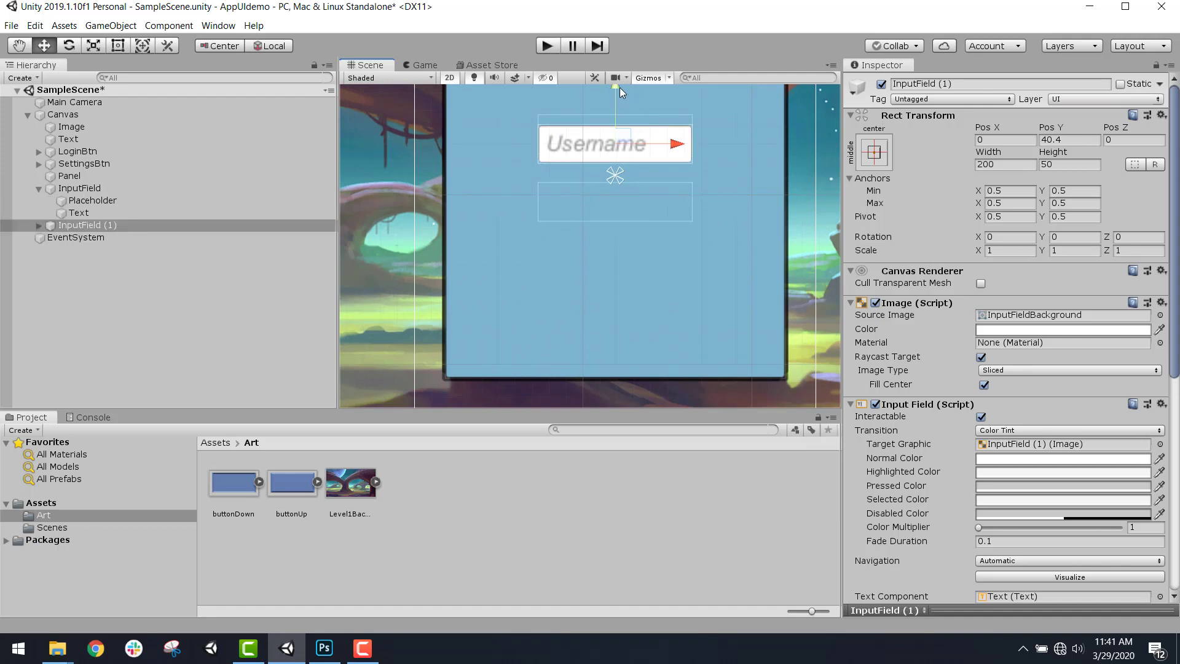
drag(619, 87, 619, 145)
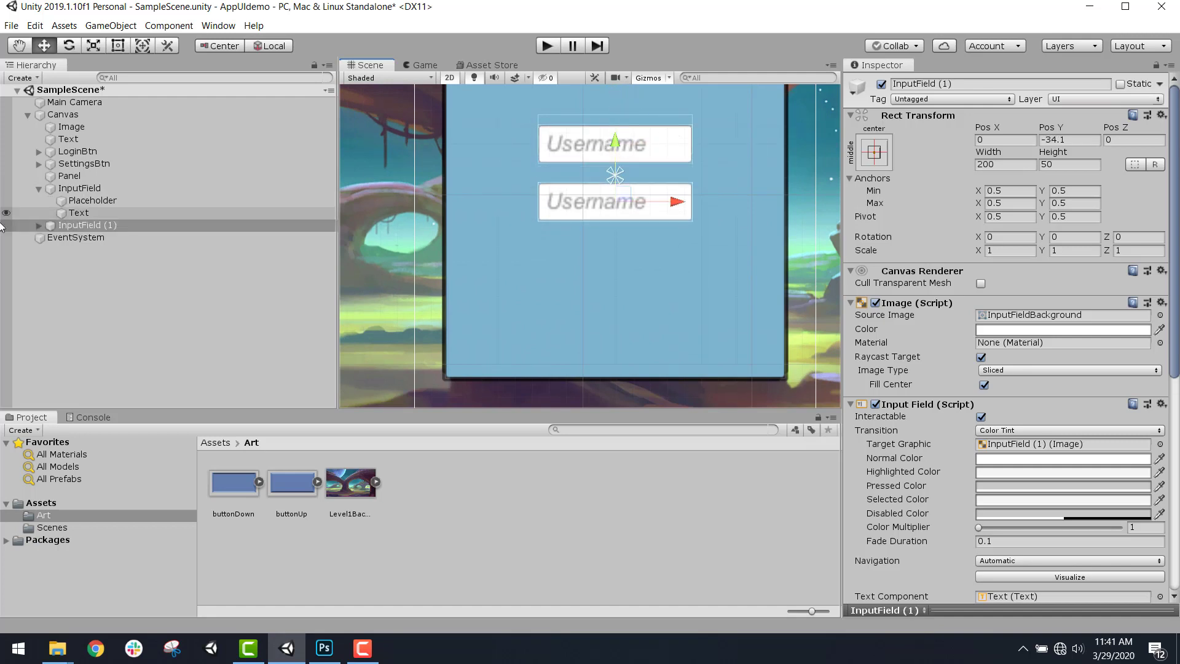
Set the Placeholder text of the duplicated input field to "Password"
click(61, 225)
key(Right)
click(93, 239)
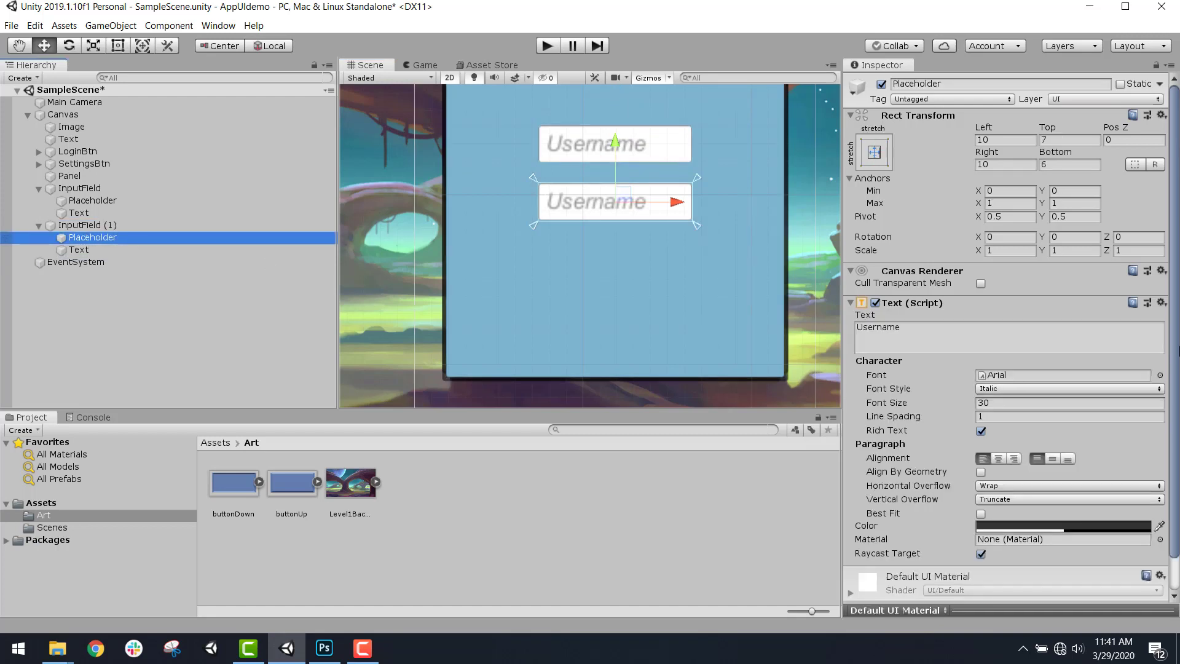
click(964, 335)
key(ctrl+a)
text(Pas)
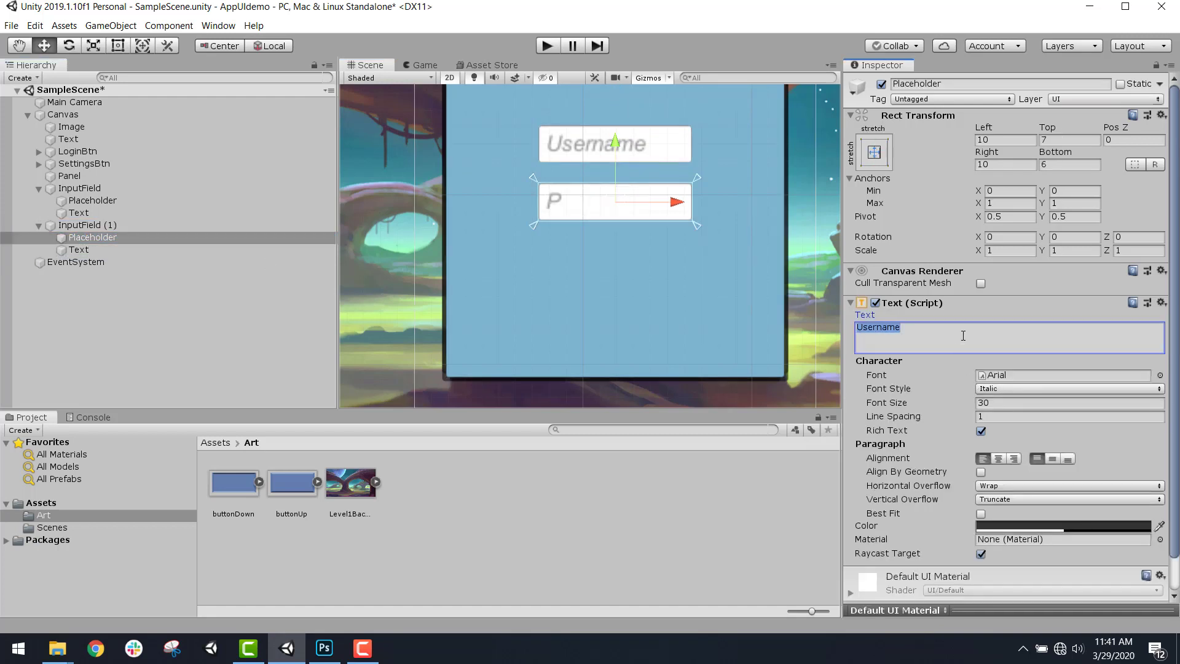
text(sworf)
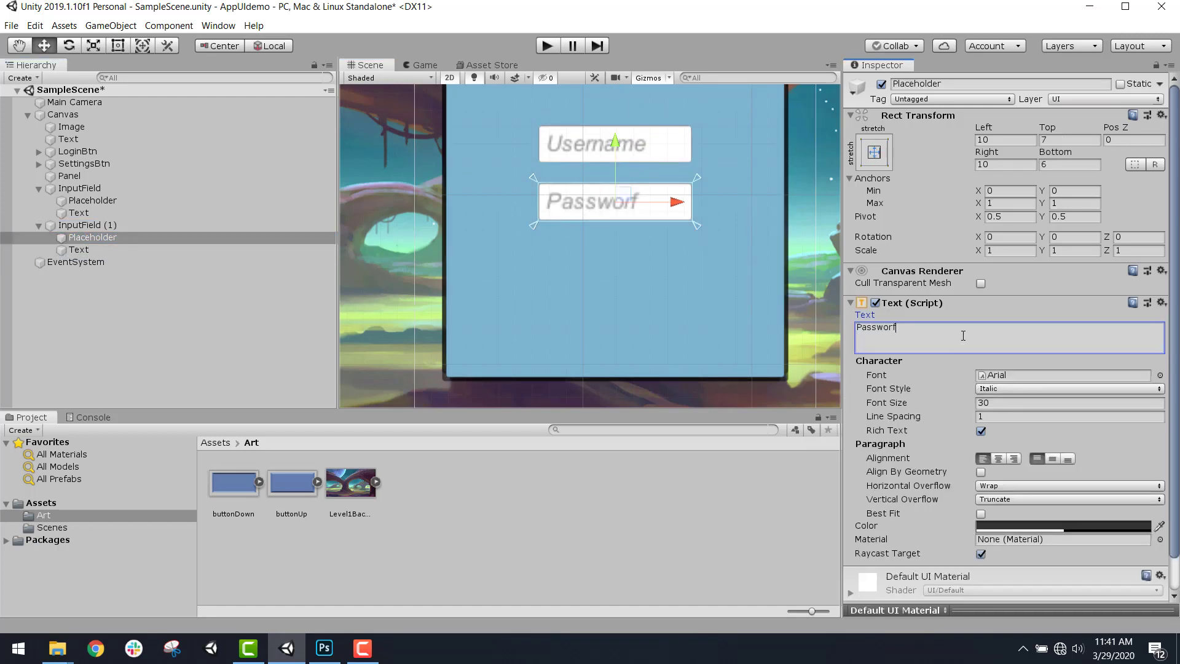
key(BackSpace)
text(d)
Test both input fields in play mode by entering a username and a trial password, clear the password, and stop playing
click(424, 64)
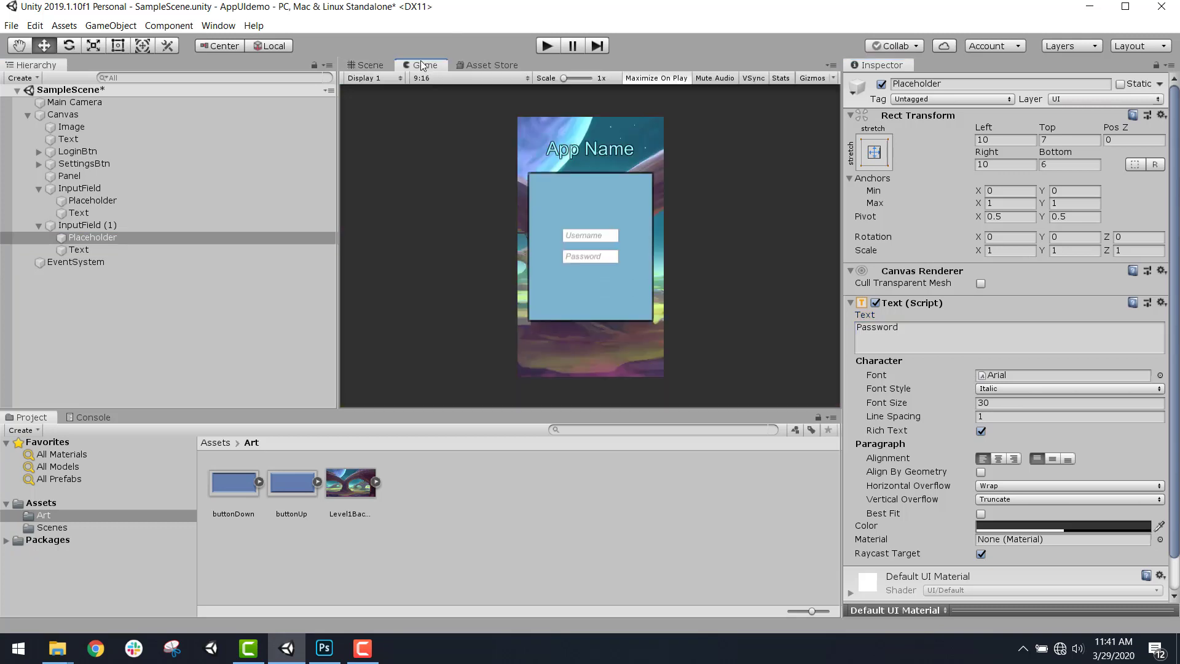
click(548, 46)
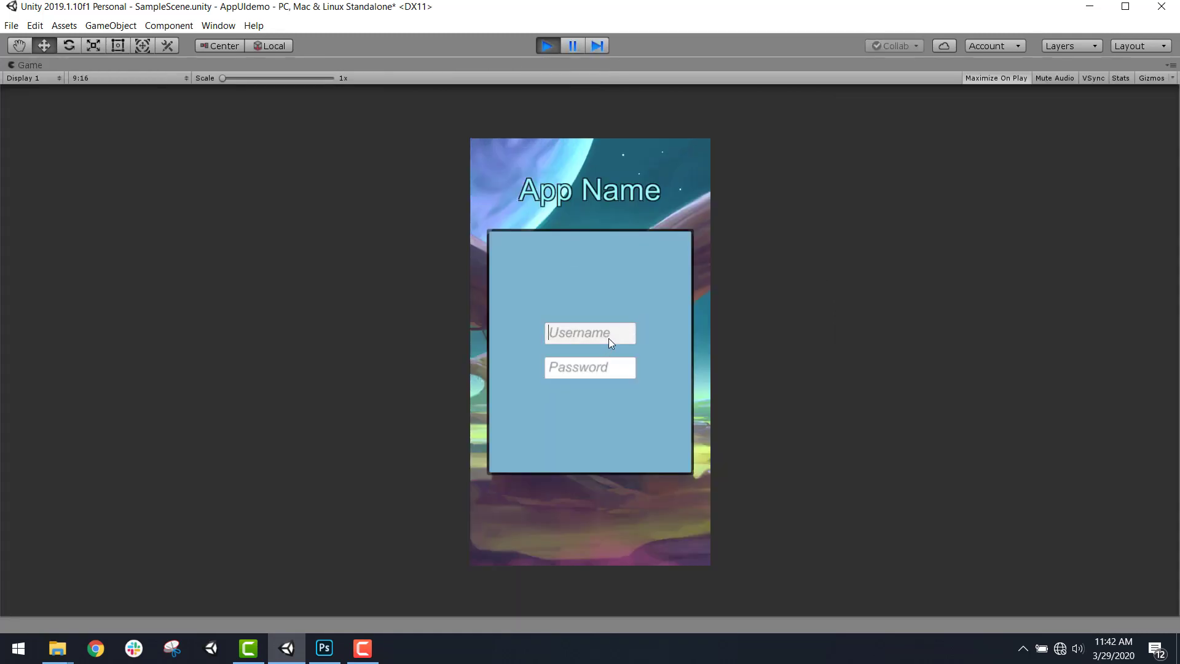
text(flkjs)
key(BackSpace)
key(BackSpace)
key(BackSpace)
key(BackSpace)
key(BackSpace)
text(MJ)
click(602, 366)
text(sdk)
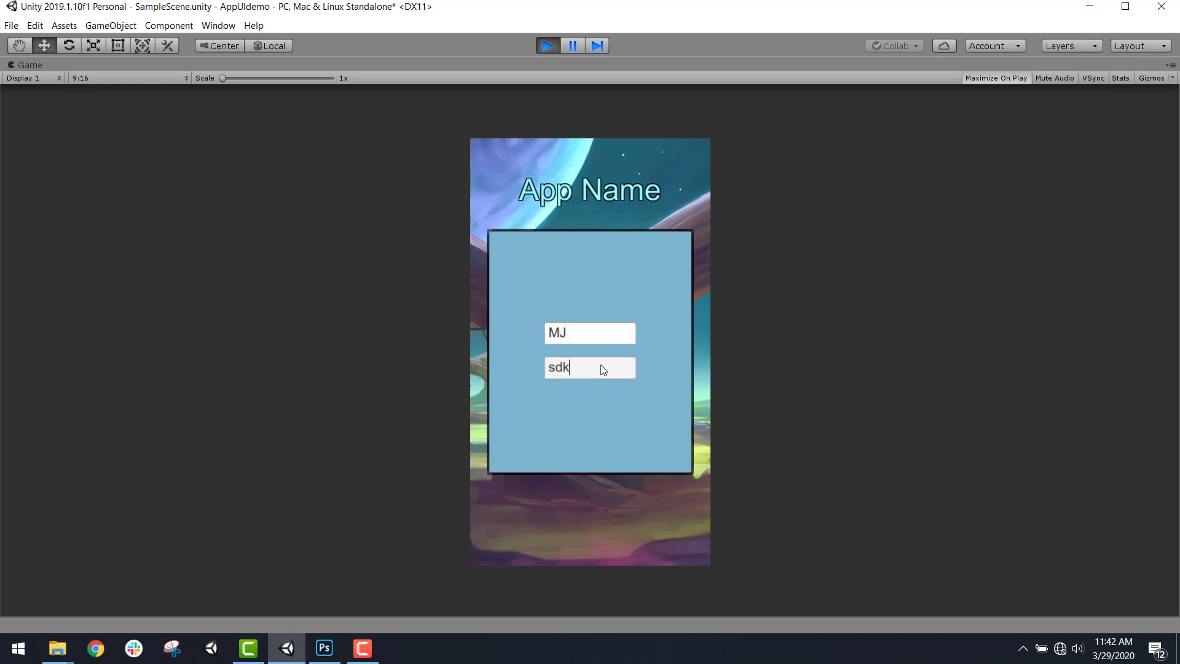
key(BackSpace)
key(BackSpace)
key(BackSpace)
click(544, 46)
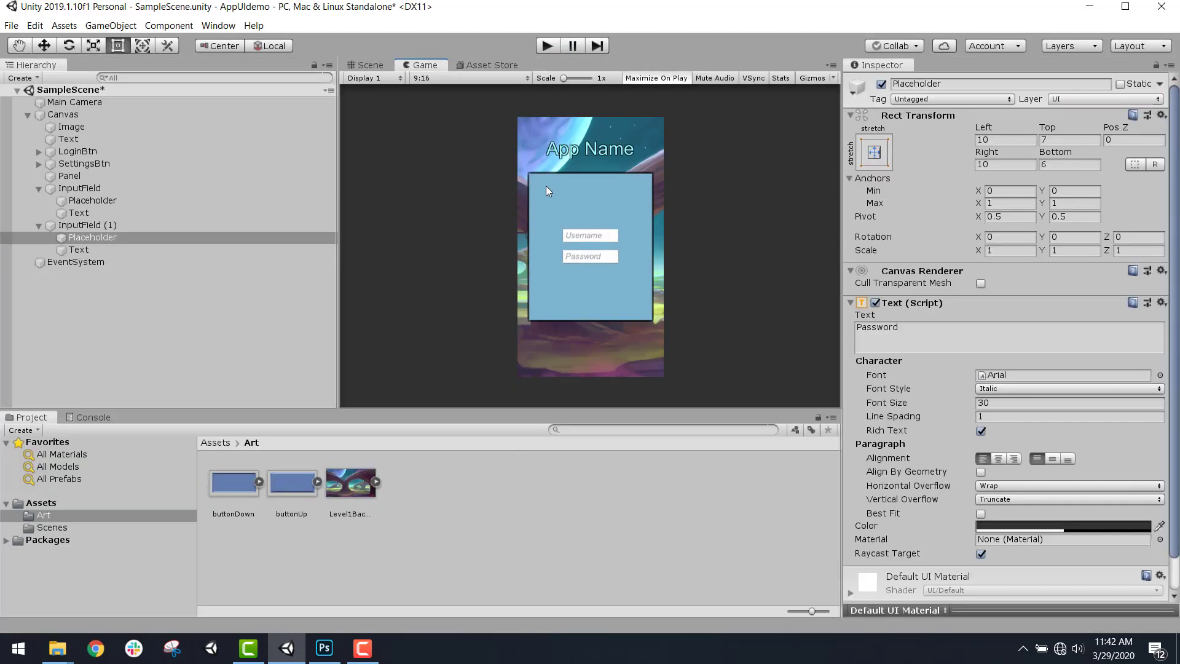
Collapse both input fields in the object hierarchy and select the Panel
click(157, 226)
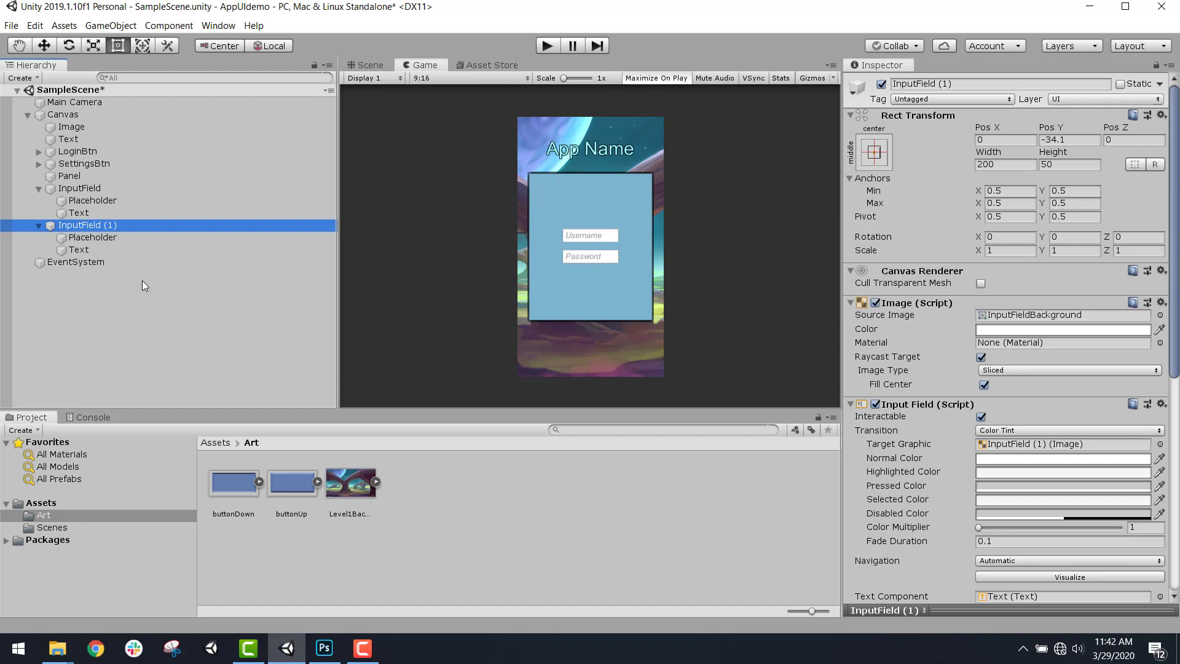
click(39, 225)
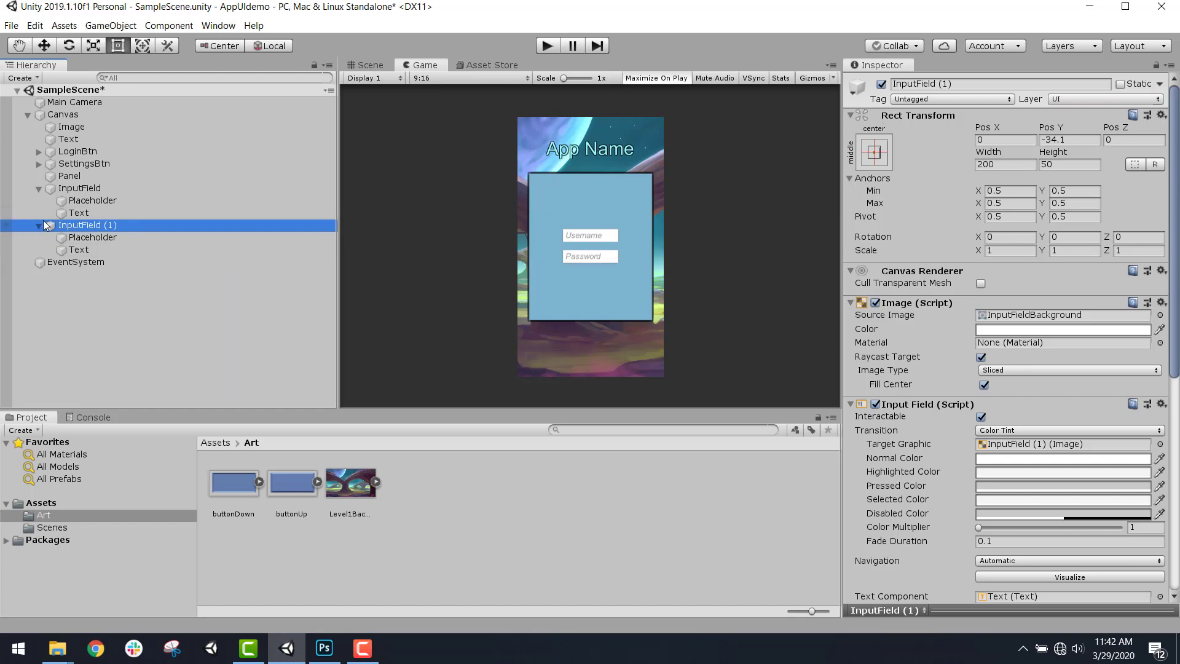
click(37, 187)
click(67, 176)
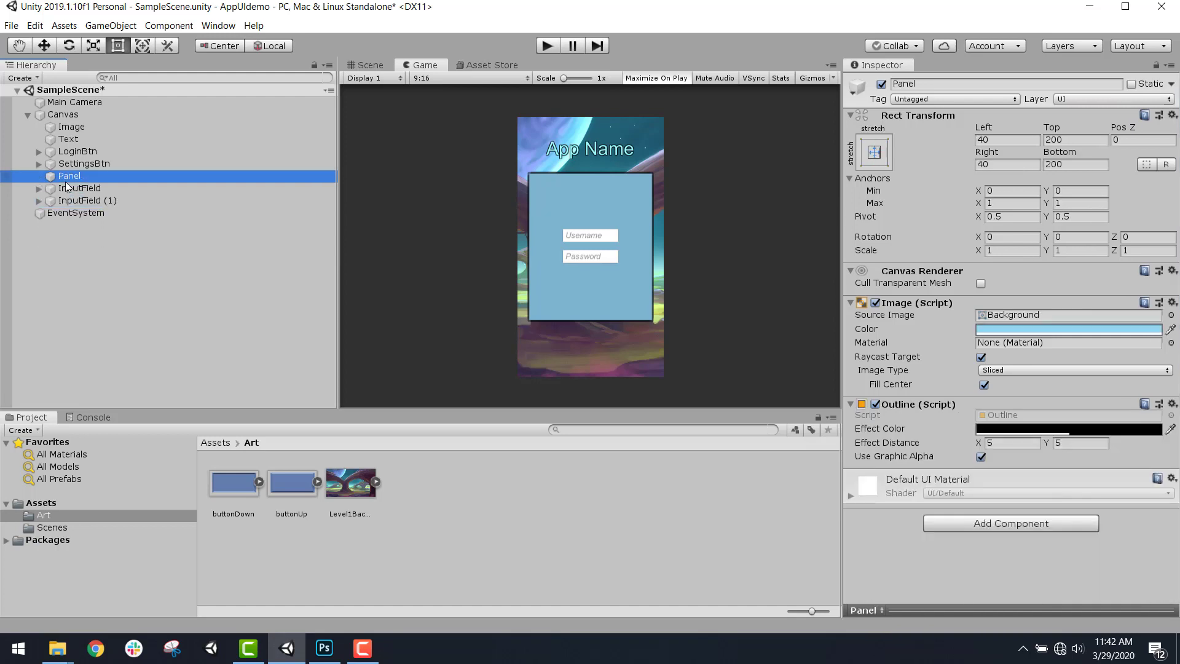
Switch the Panel off and on to check which objects it hides, leaving it active
click(882, 84)
click(881, 85)
click(881, 84)
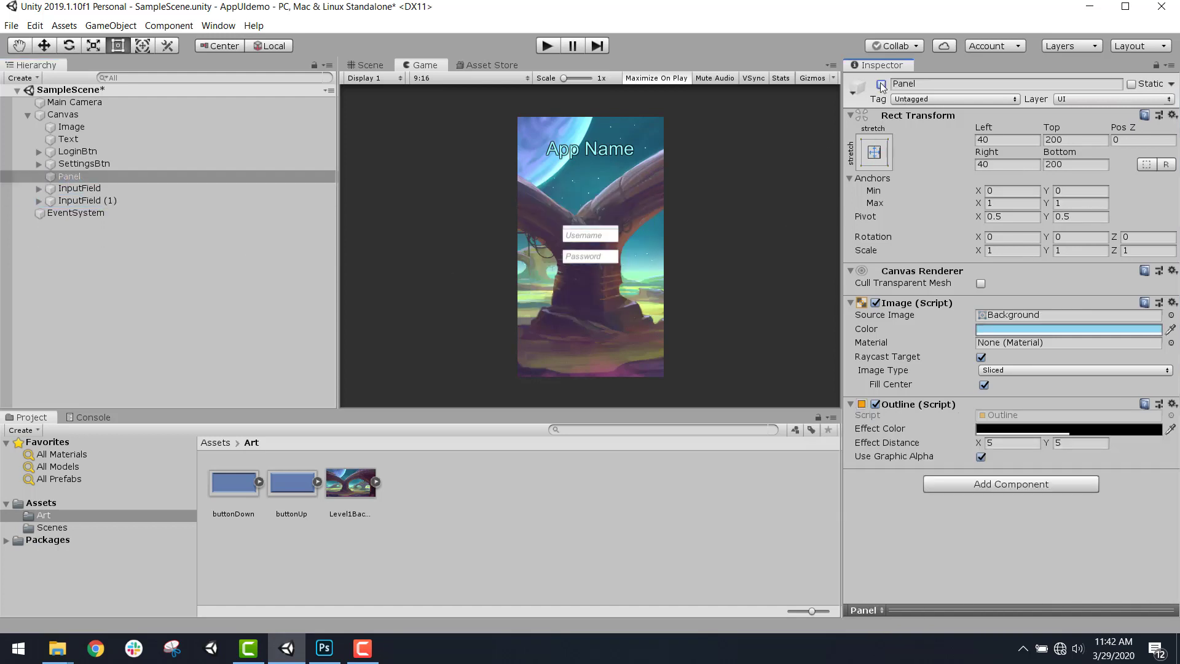
click(882, 84)
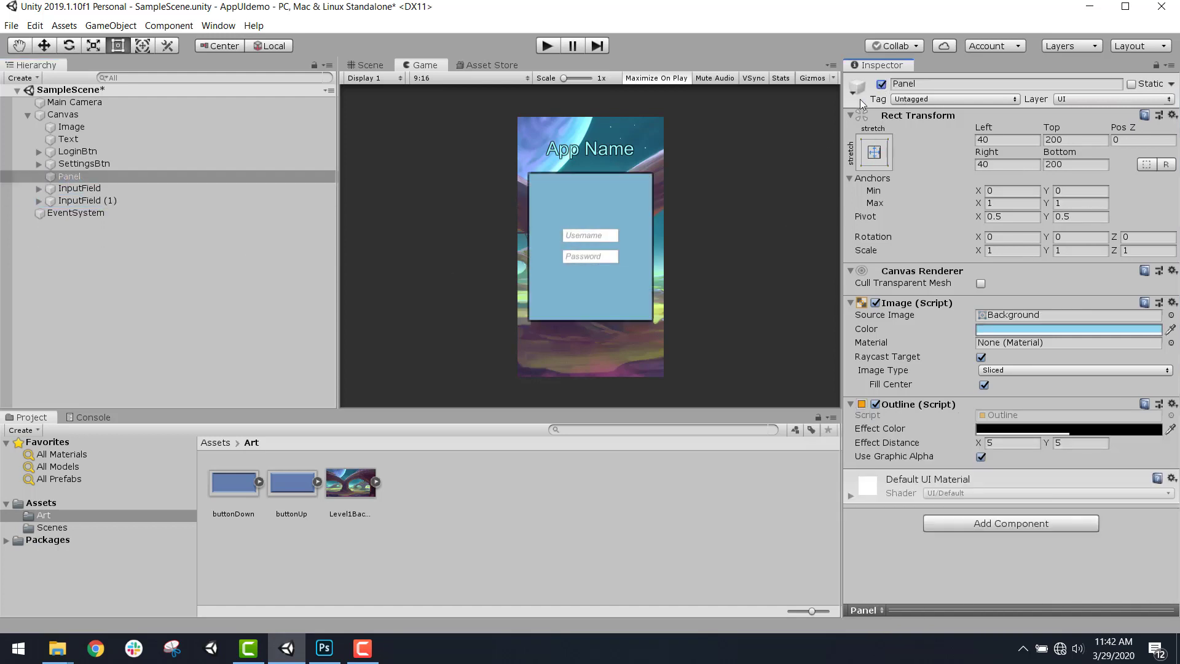
Make both input fields children of the Panel in the object hierarchy
click(108, 190)
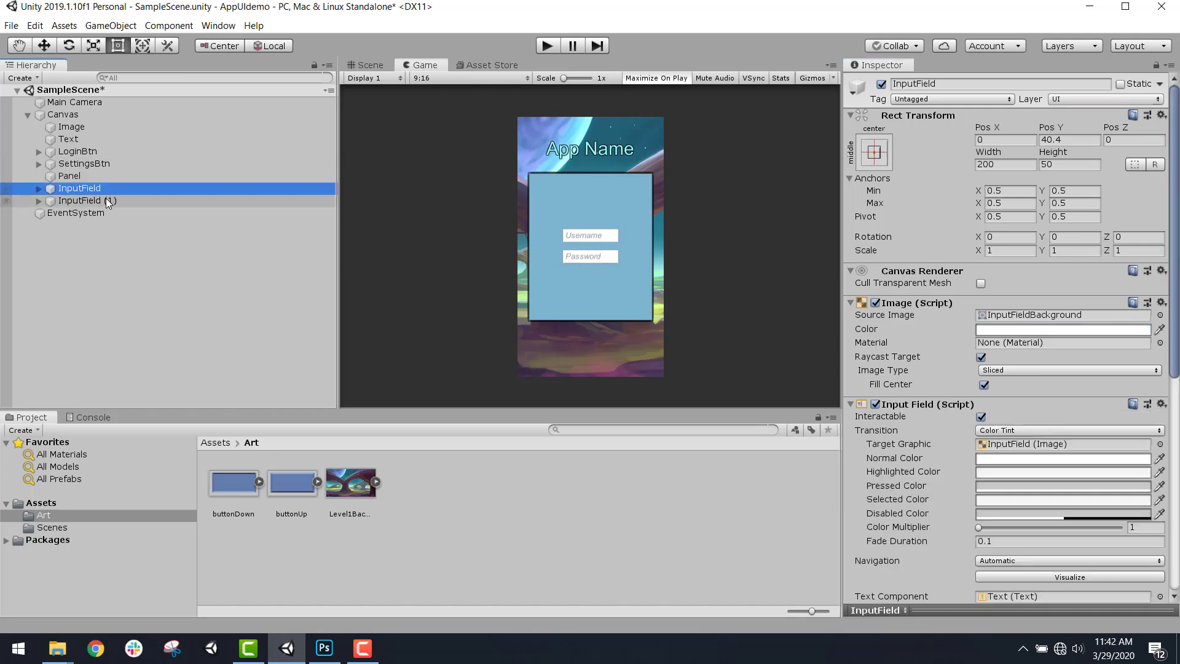
ctrl+click(106, 198)
drag(90, 187, 92, 177)
Toggle the Panel's active state to check that its input fields follow, and leave the Panel inactive
click(92, 177)
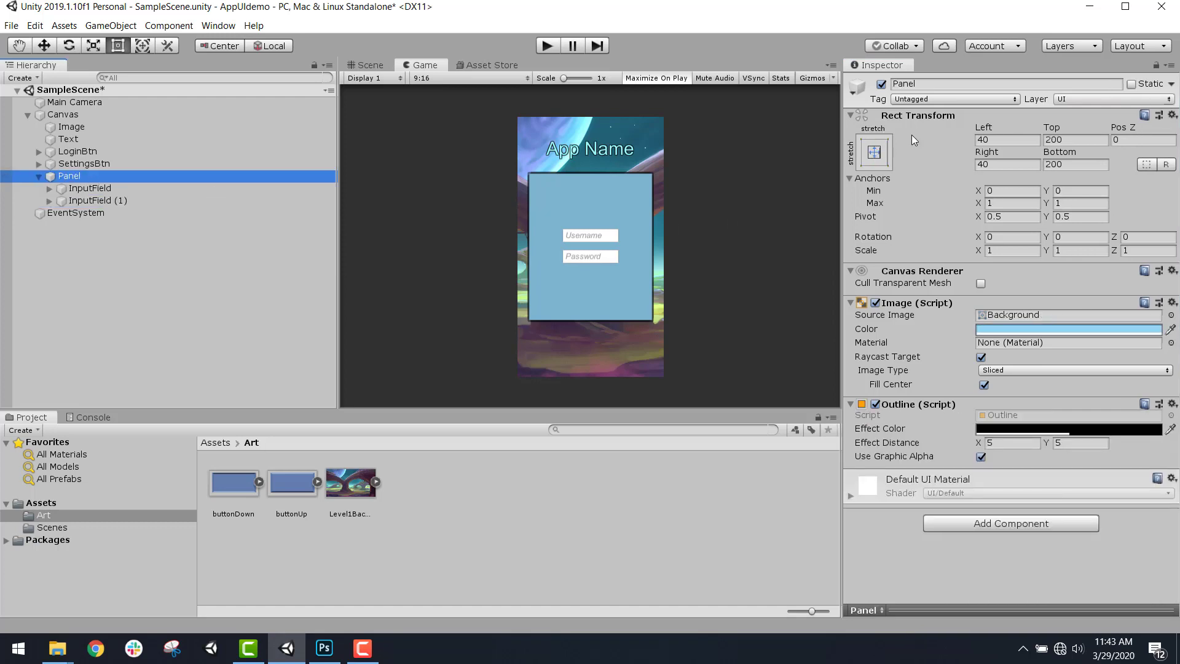
click(882, 84)
click(881, 85)
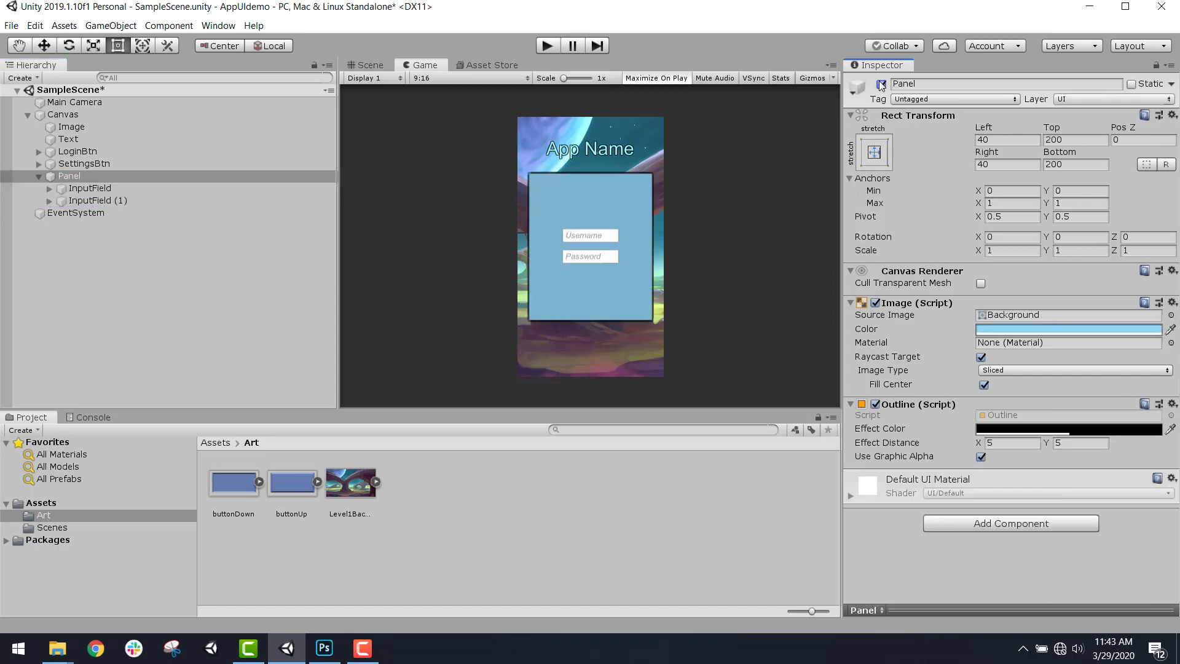
click(882, 84)
click(881, 84)
click(882, 84)
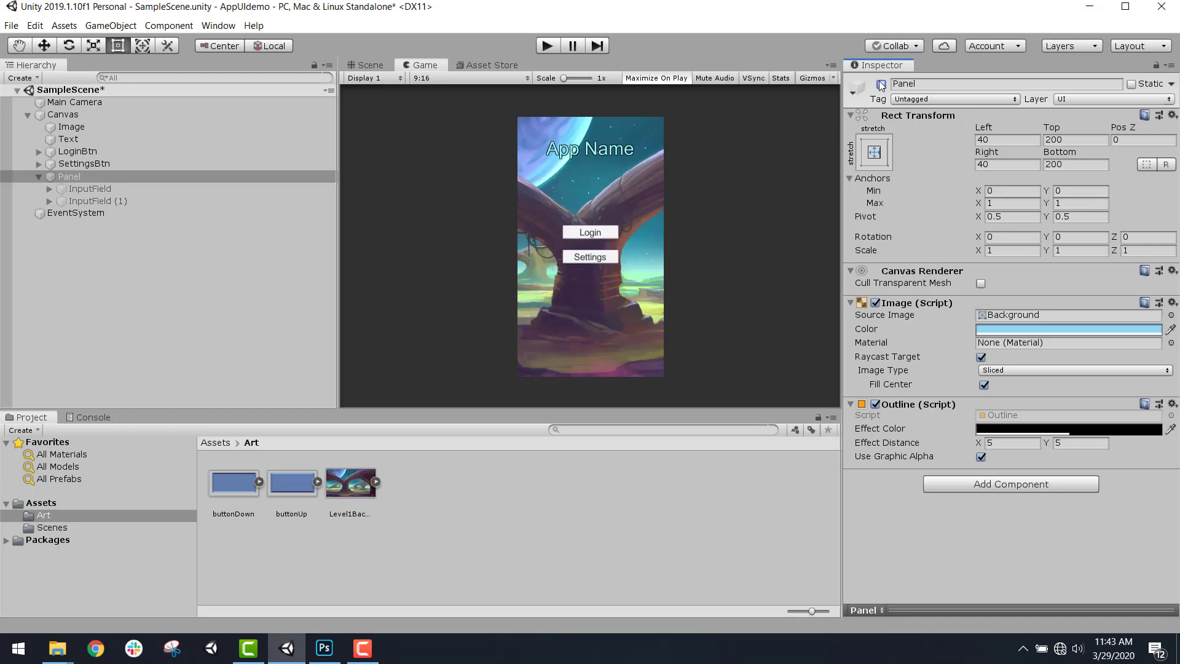
click(882, 84)
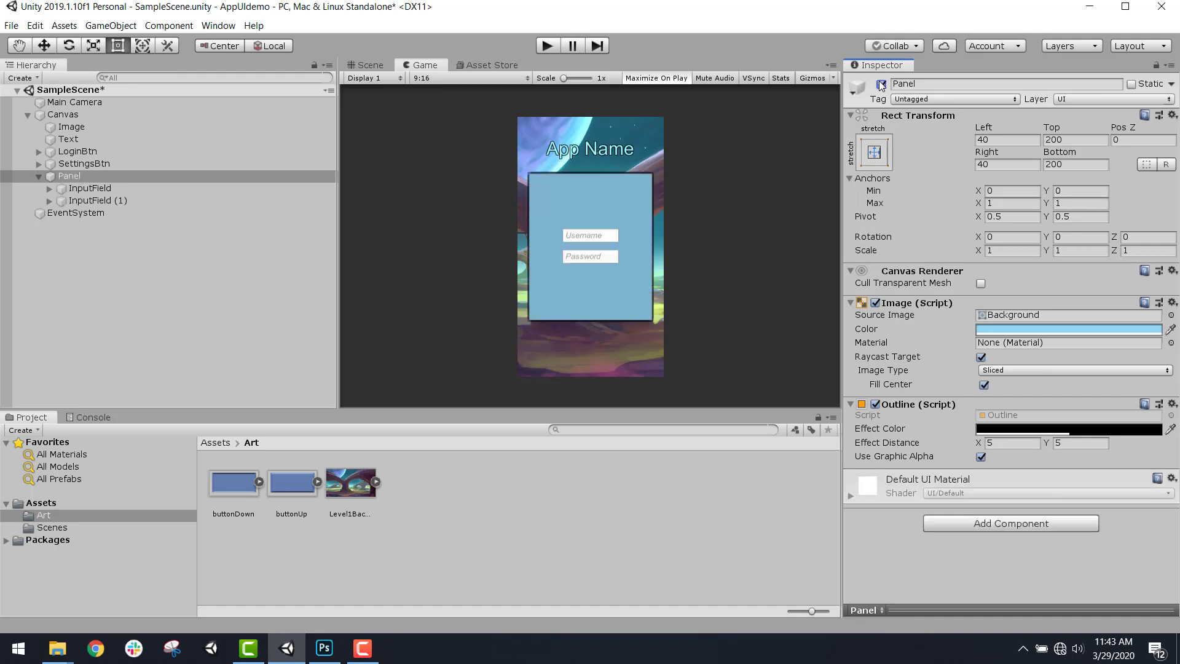
click(881, 84)
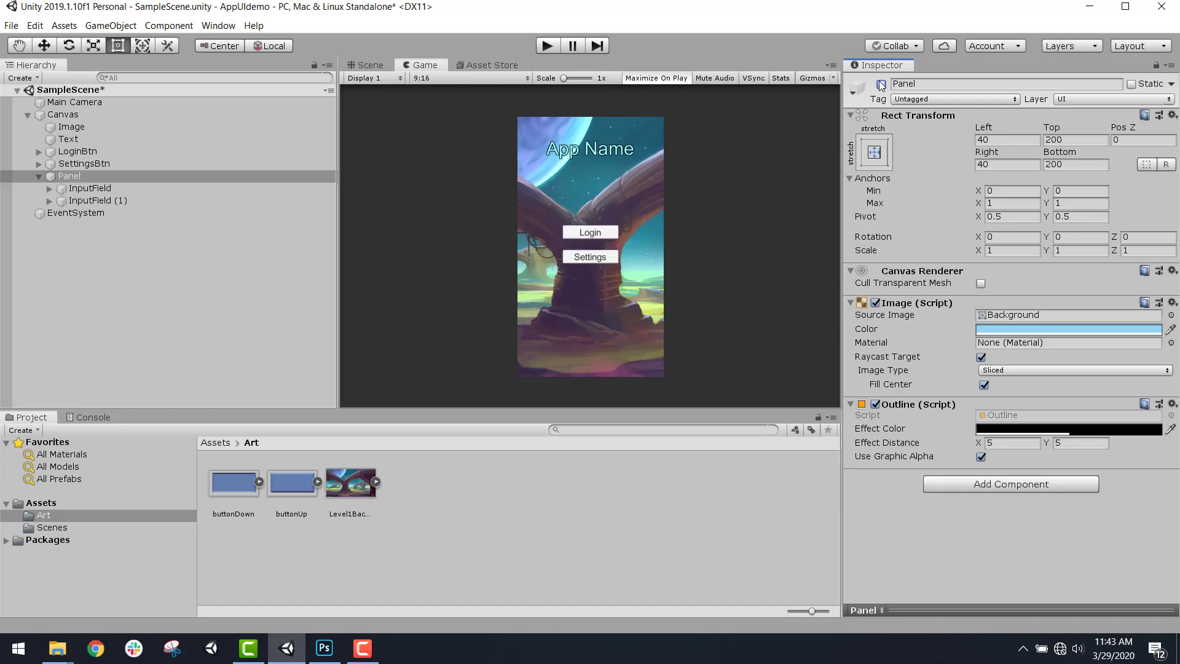
Assign the Panel as the target object of LoginBtn's On Click event
click(87, 153)
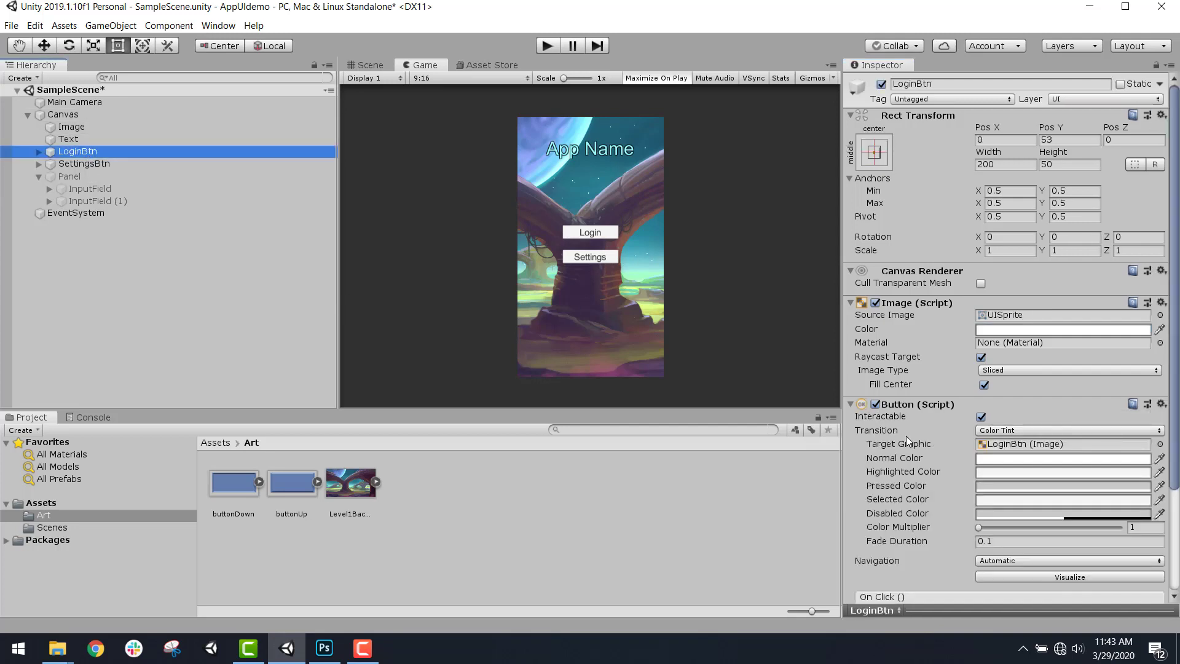
scroll(907, 437, down, 4)
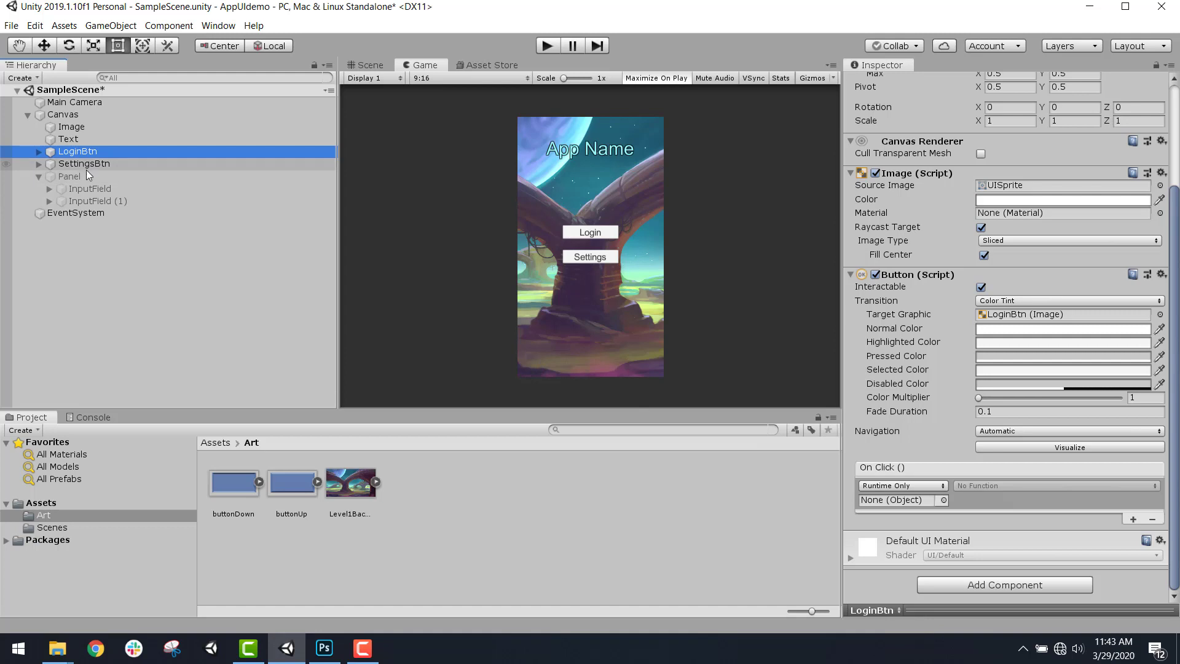
drag(82, 174, 903, 501)
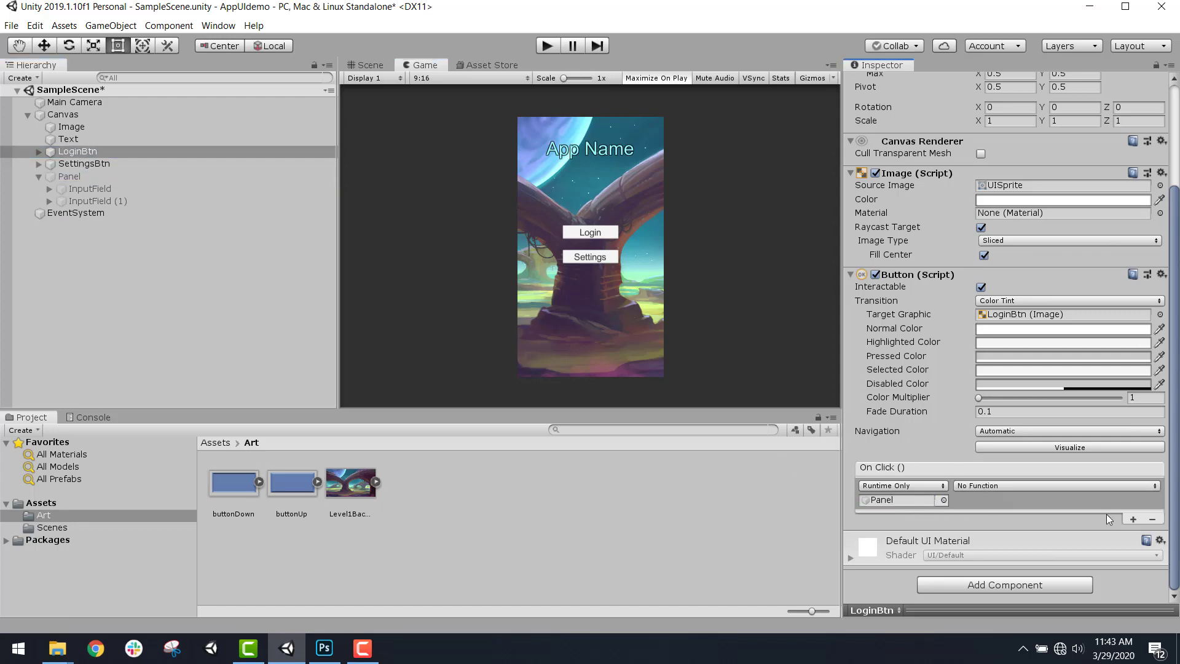
Add an empty On Click entry to SettingsBtn and remove it again
click(101, 166)
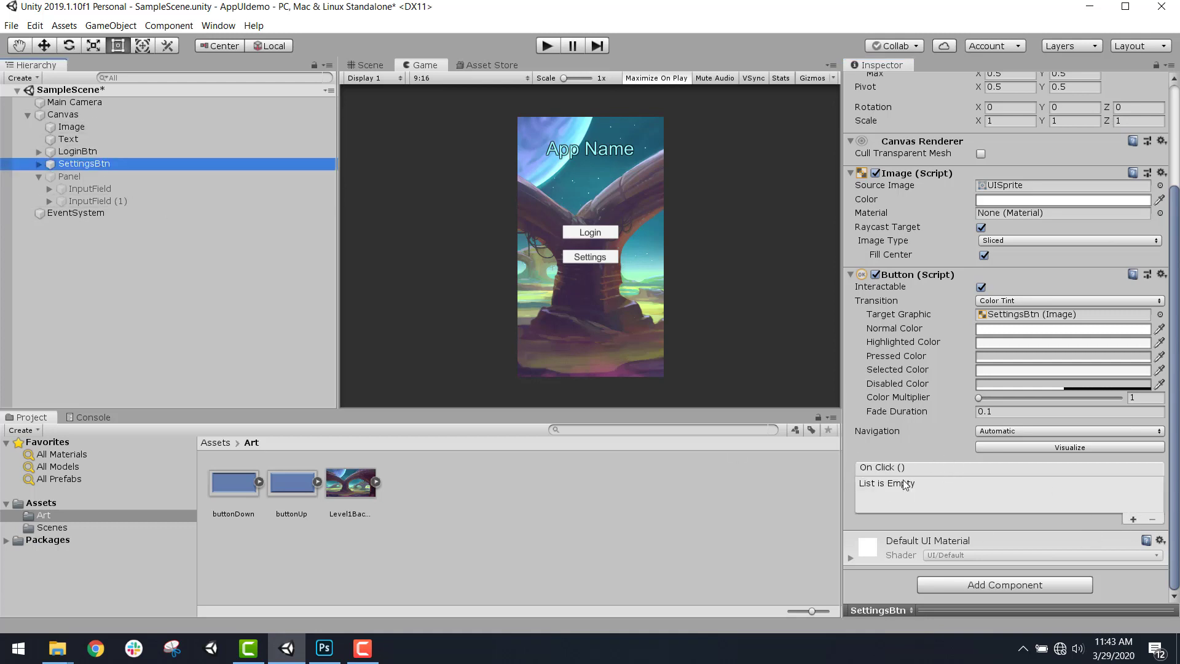
click(1132, 520)
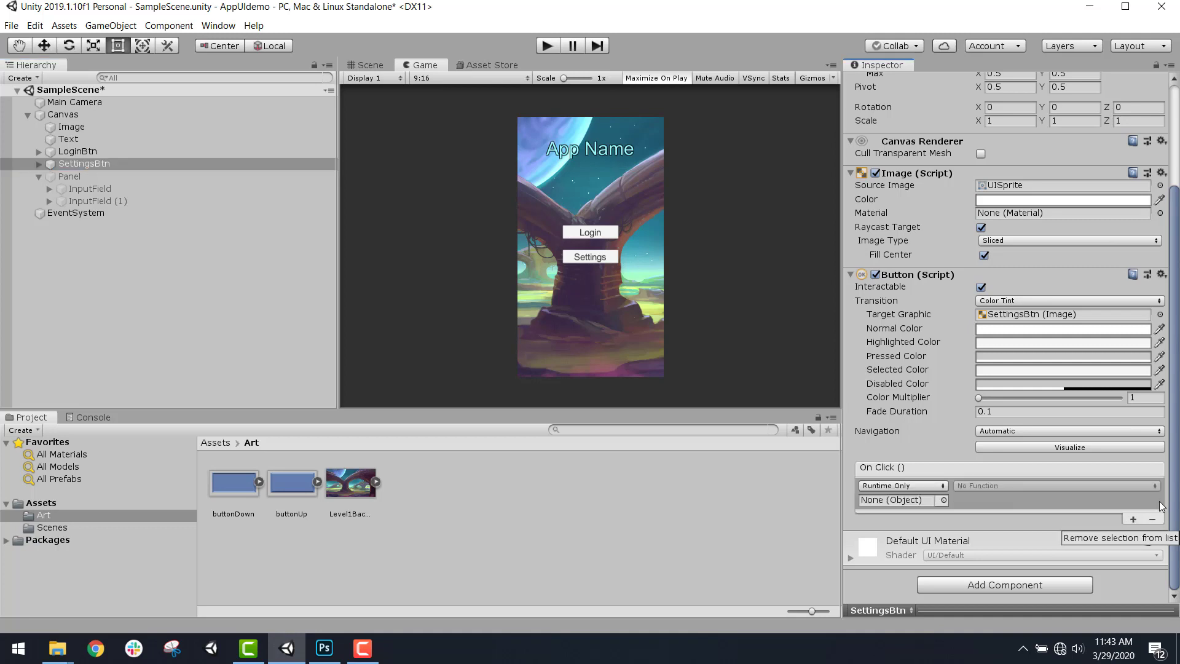
click(1159, 500)
click(1153, 520)
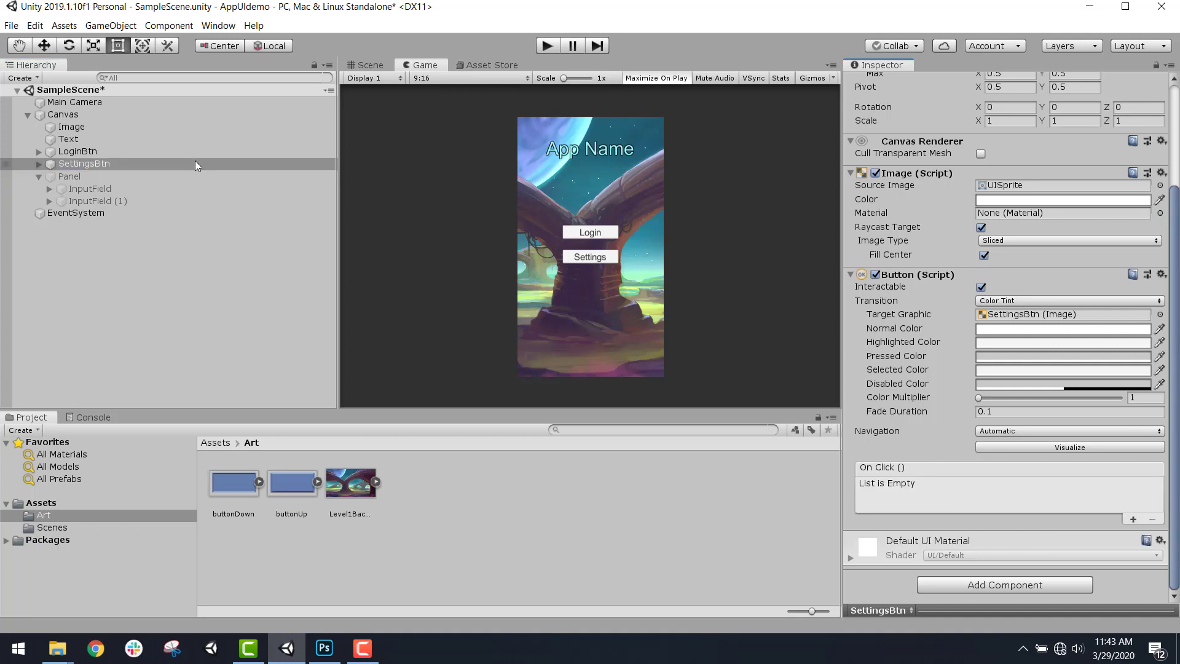
Set LoginBtn's On Click function for the Panel to GameObject.SetActive with its Boolean value enabled
click(155, 151)
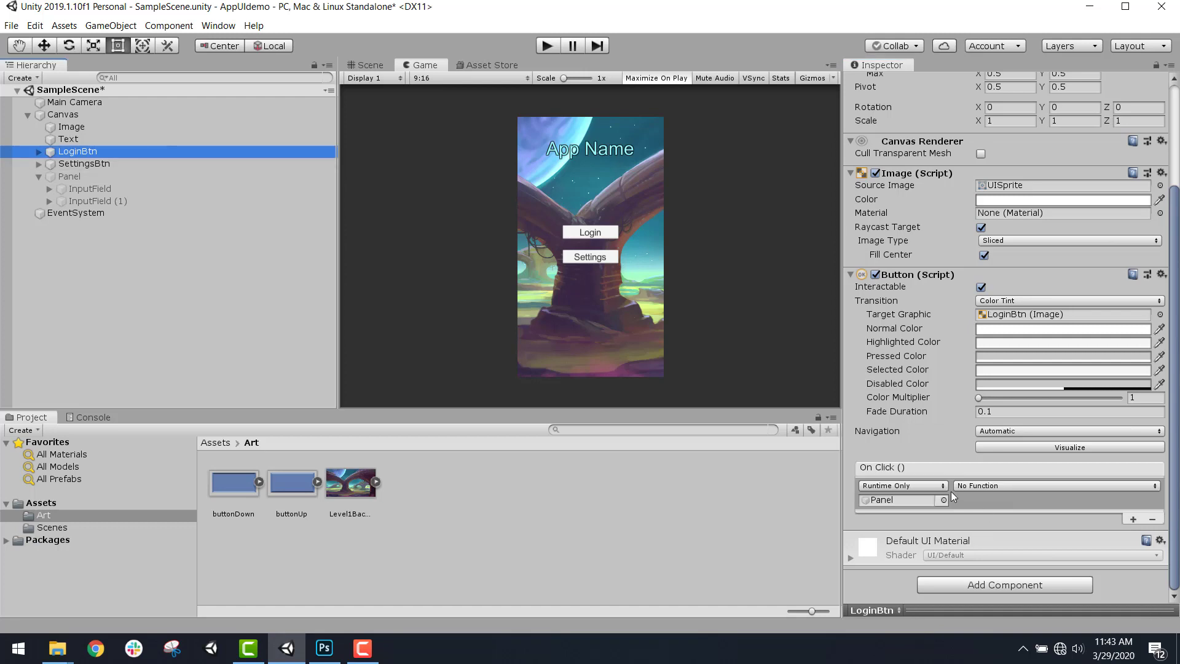
click(889, 501)
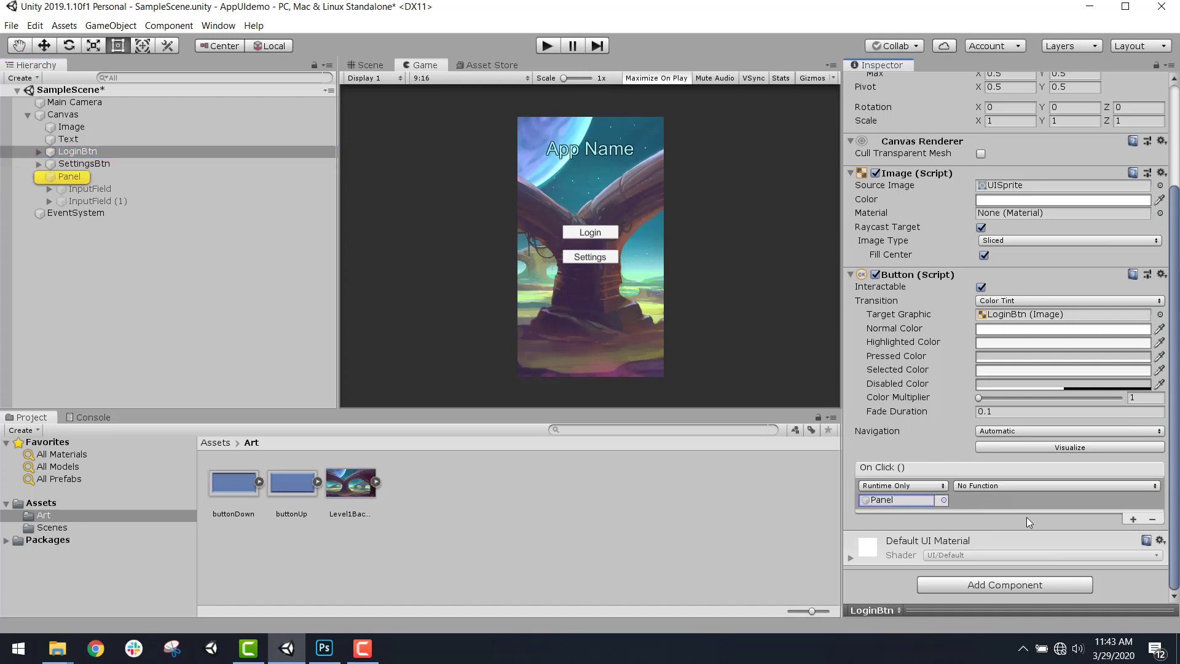
click(1024, 486)
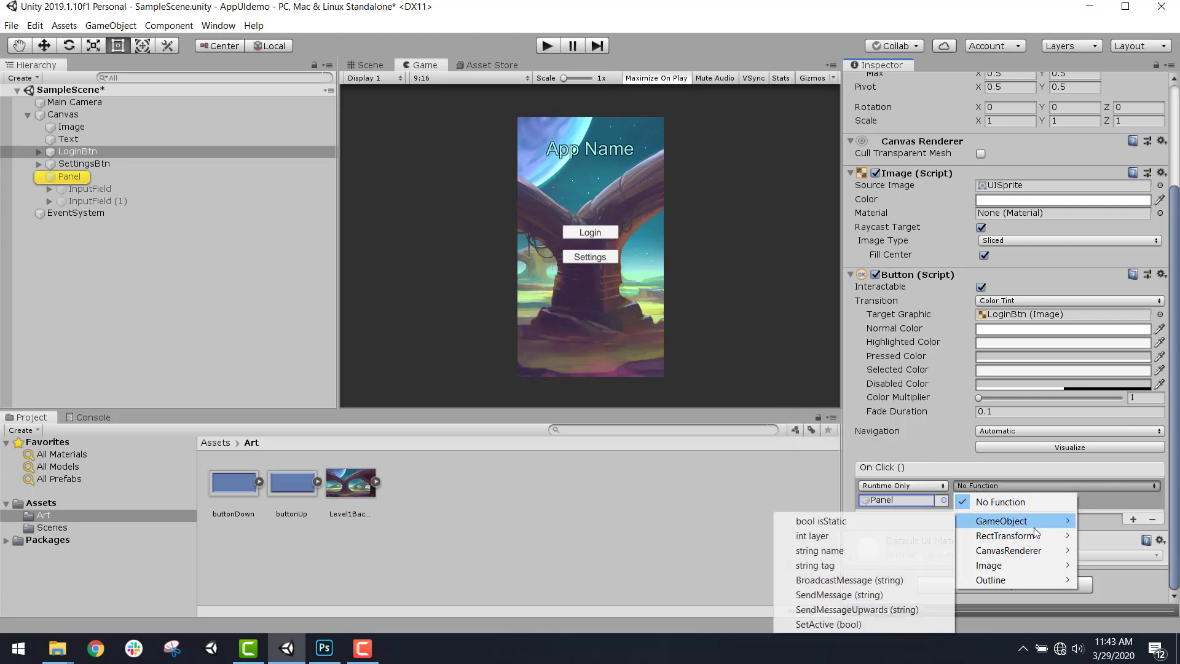
mouse_move(1050, 572)
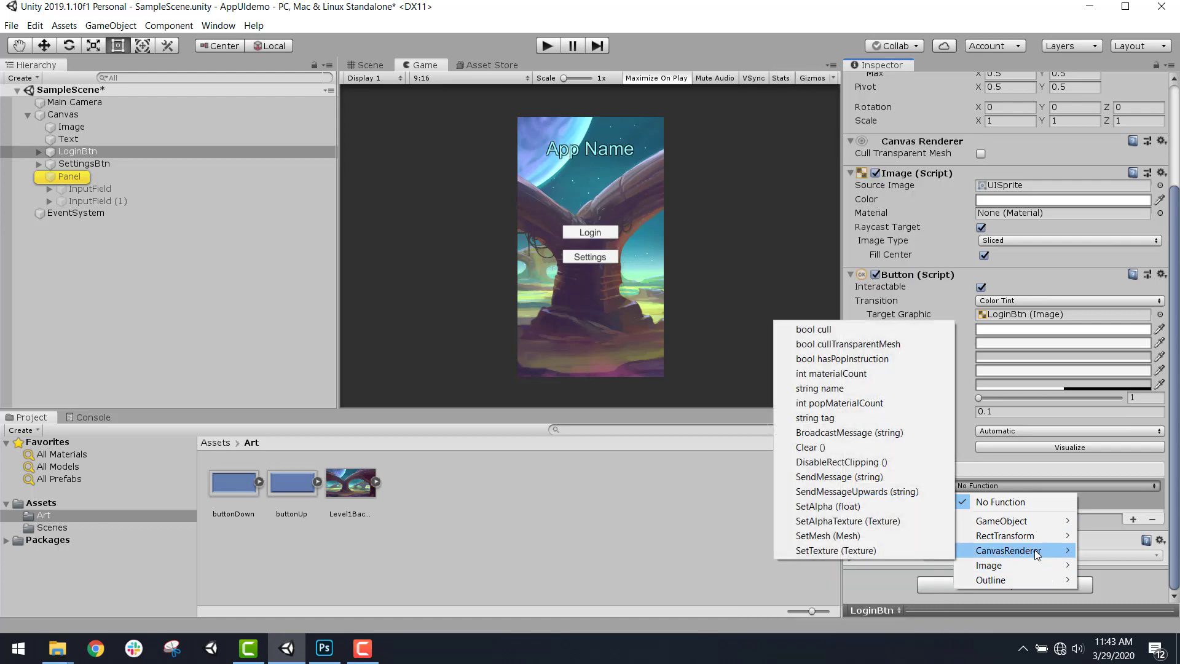
mouse_move(1033, 540)
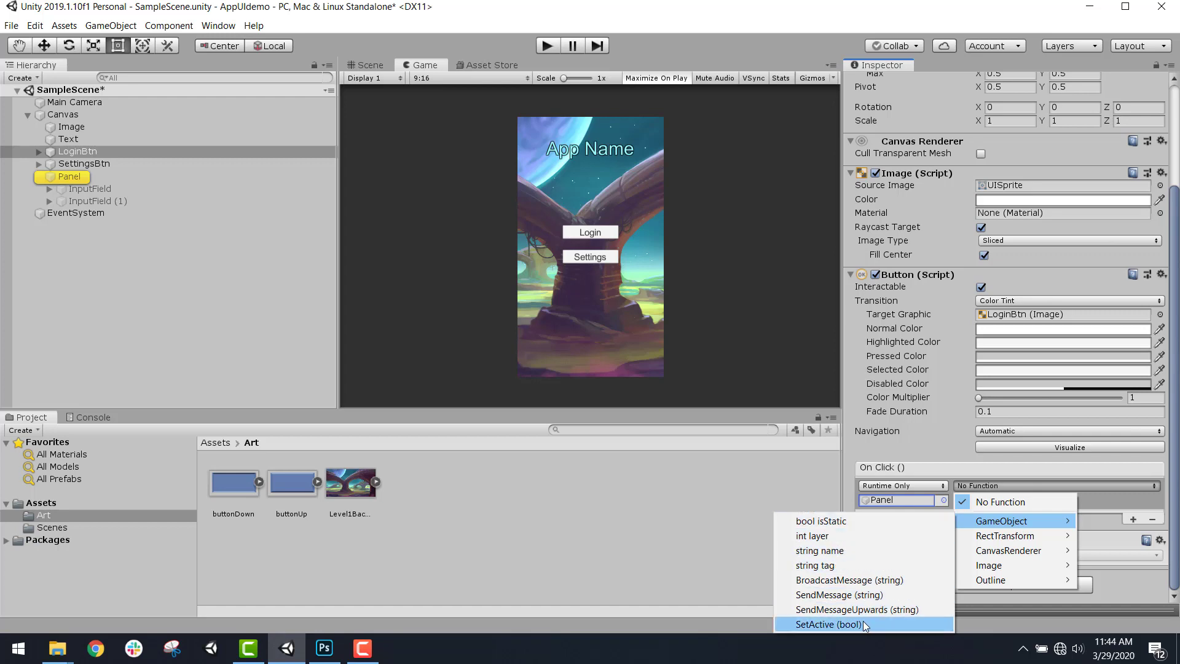
click(829, 625)
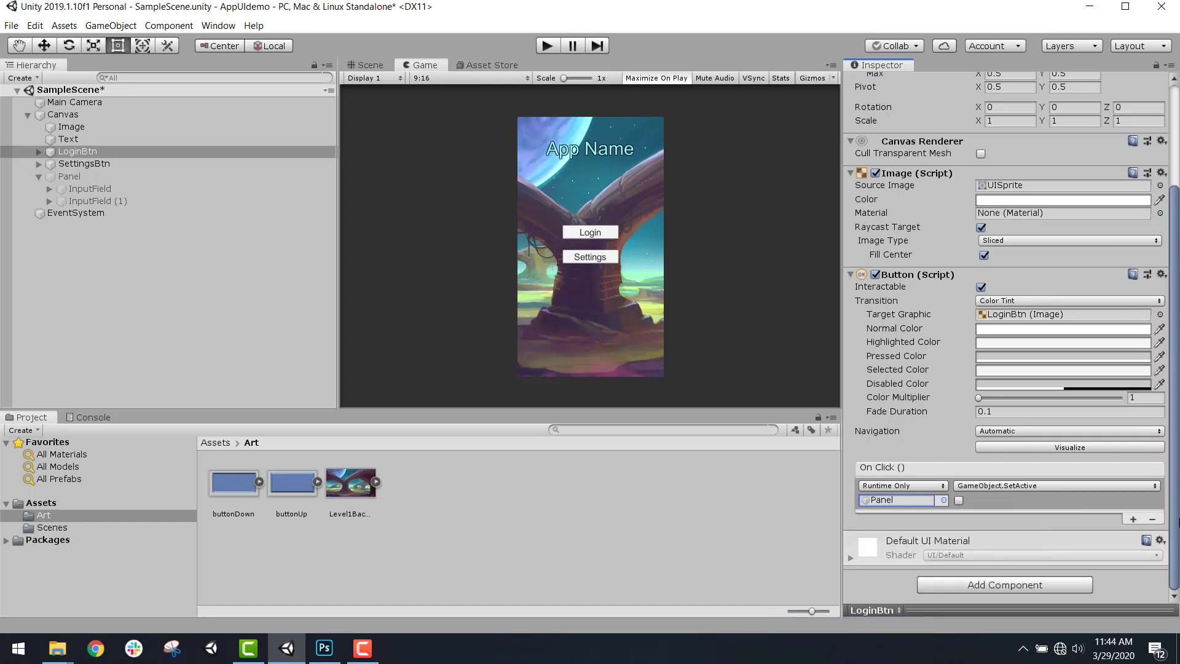
click(959, 501)
click(886, 501)
Test in play mode that the Login button opens the panel, focus both input fields, and stop playing
click(549, 48)
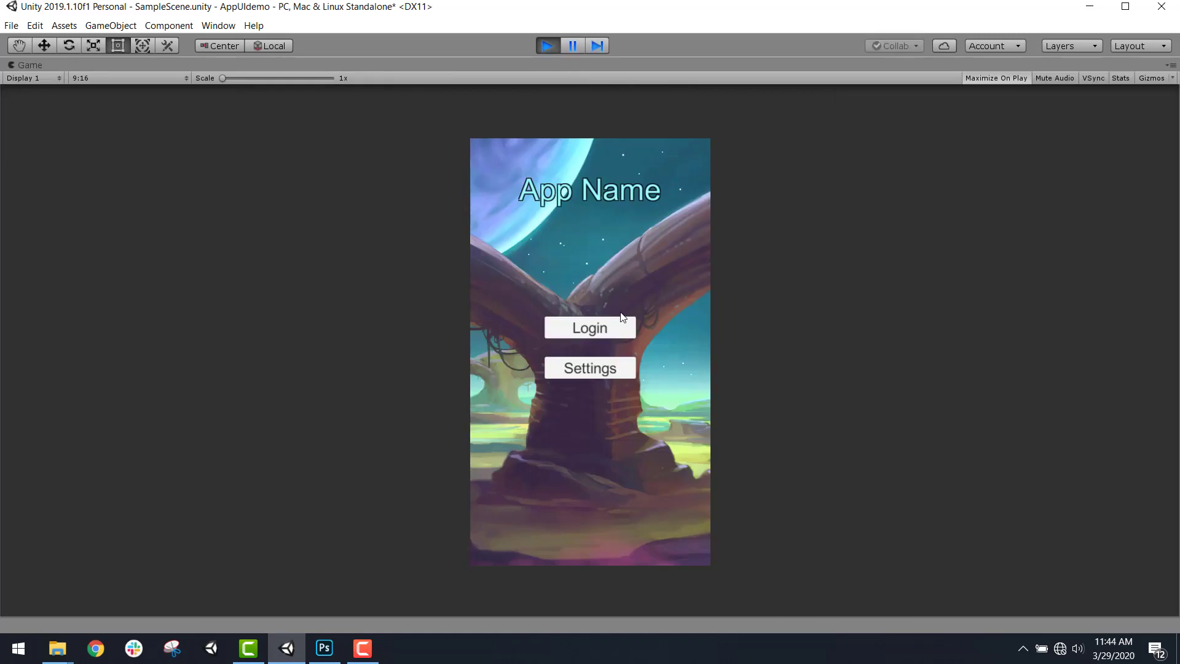
click(615, 332)
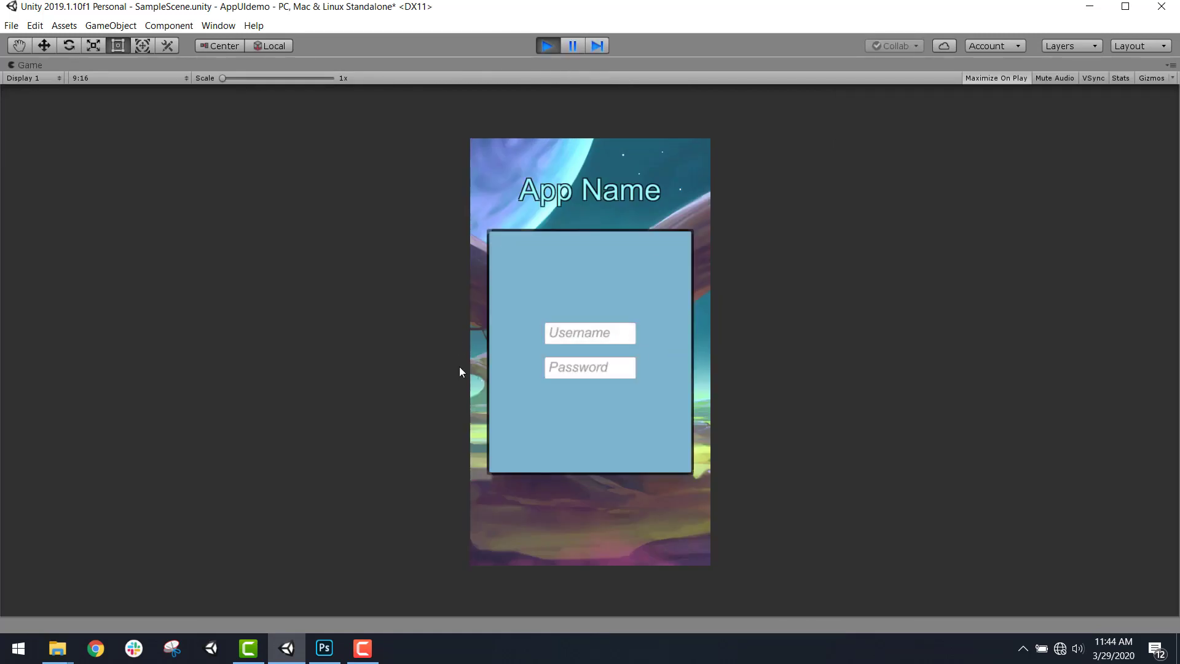
click(600, 367)
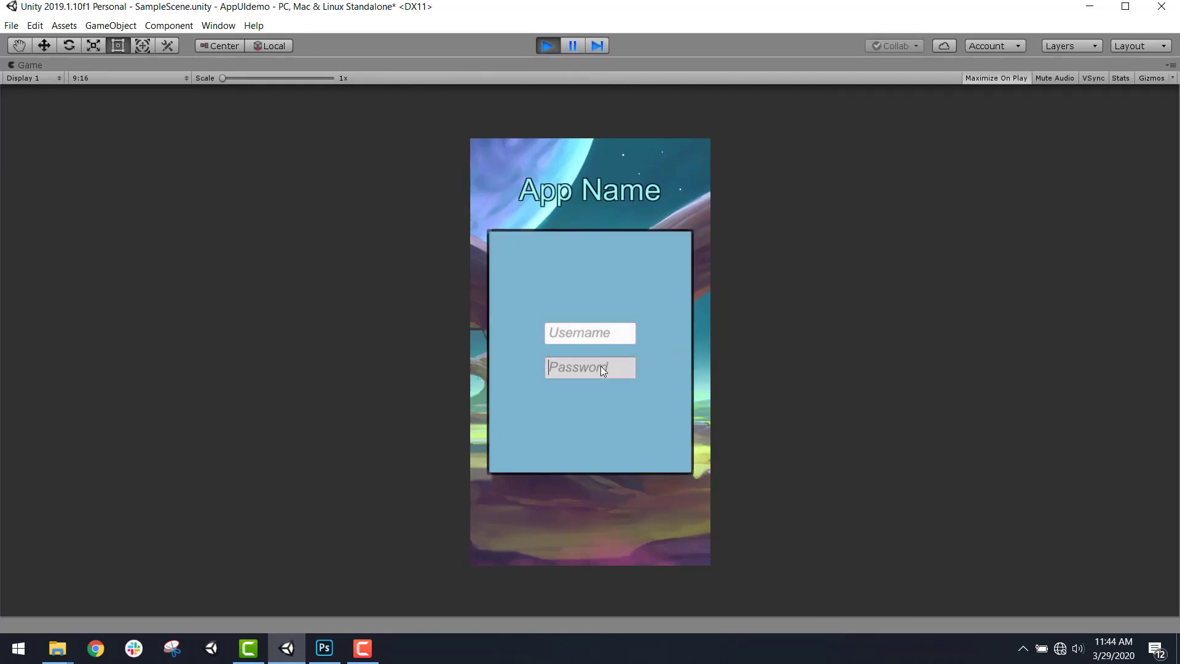
click(610, 337)
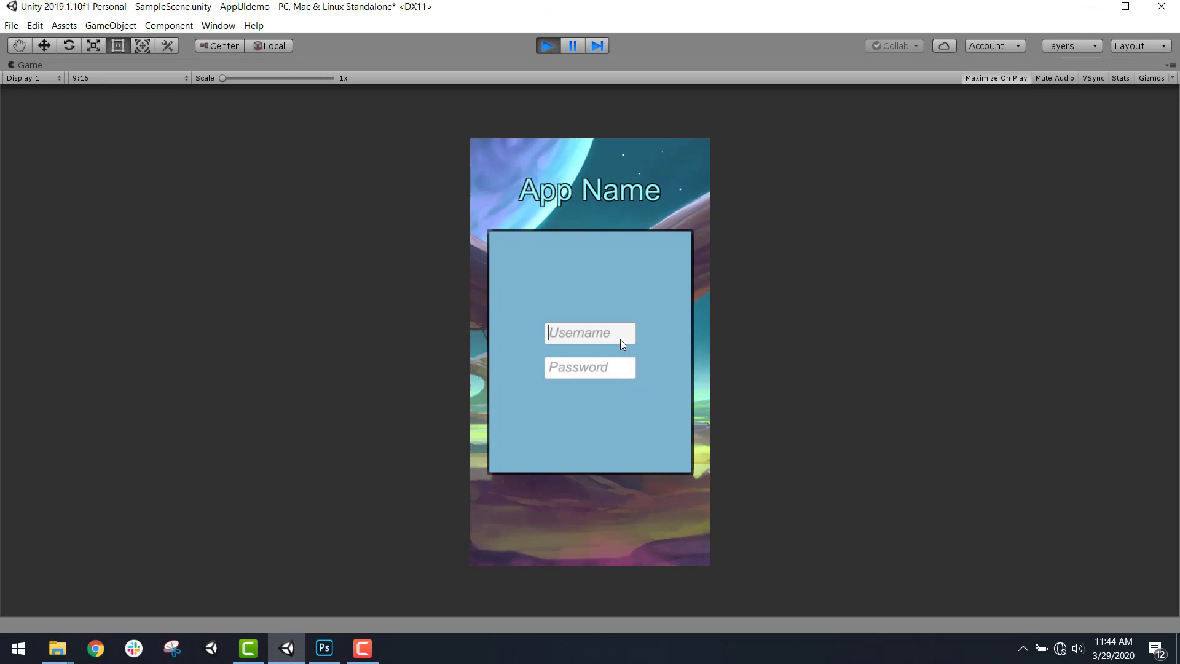
click(547, 47)
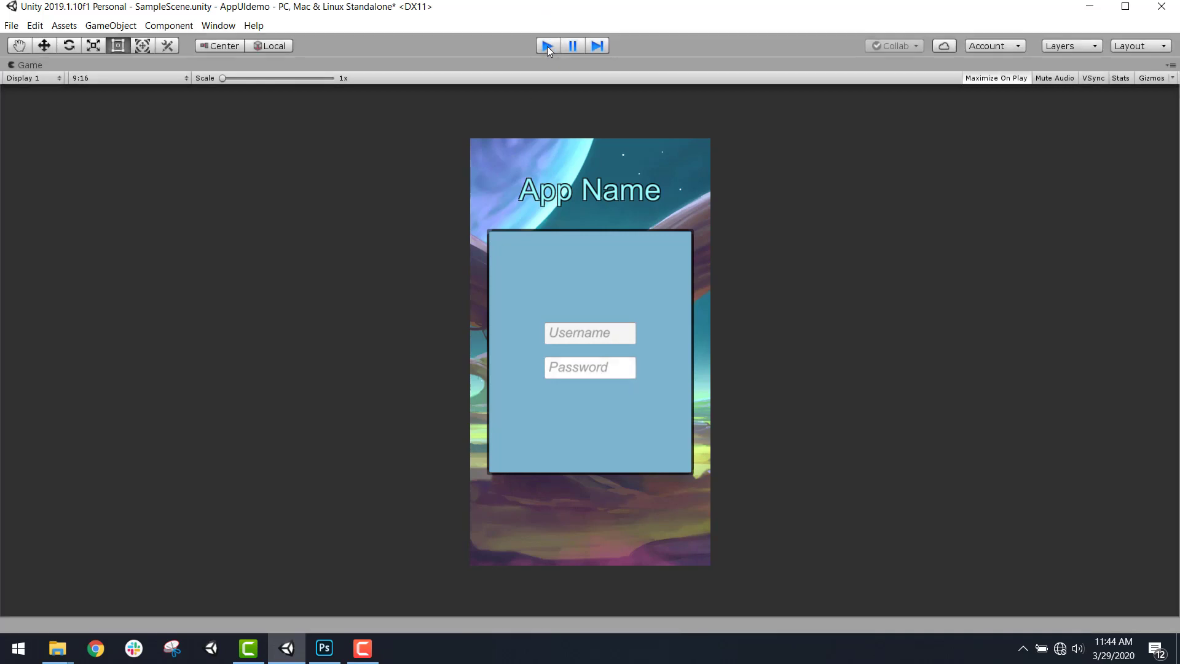
Reactivate the Panel for editing in the Scene view
click(356, 64)
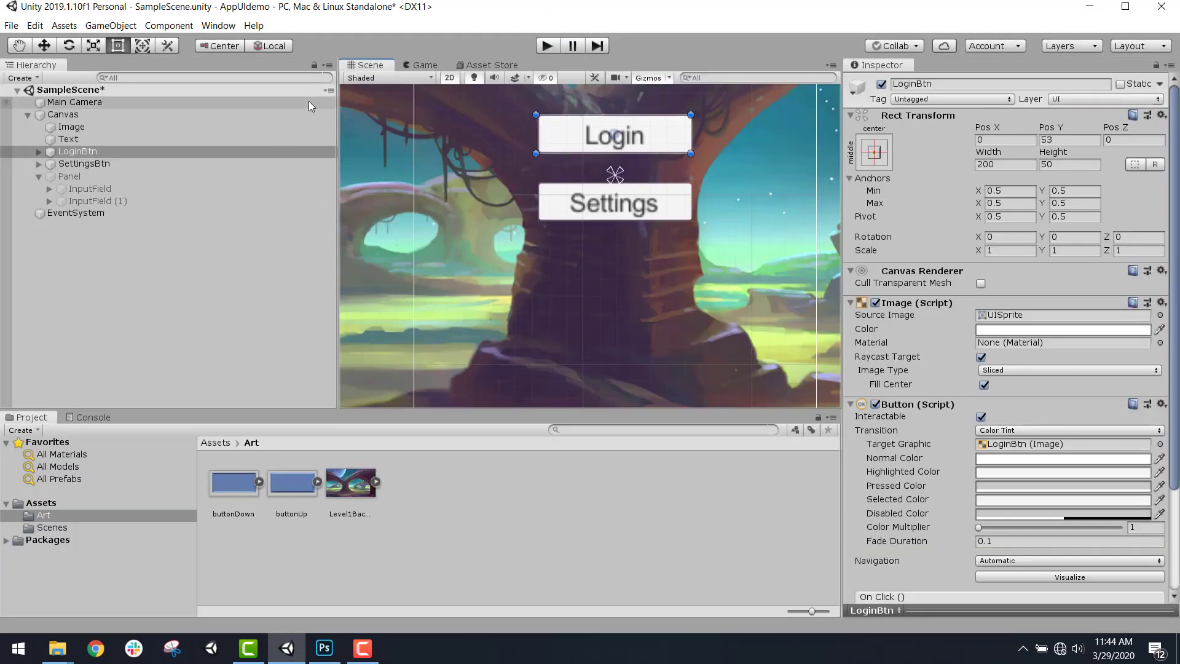
click(128, 178)
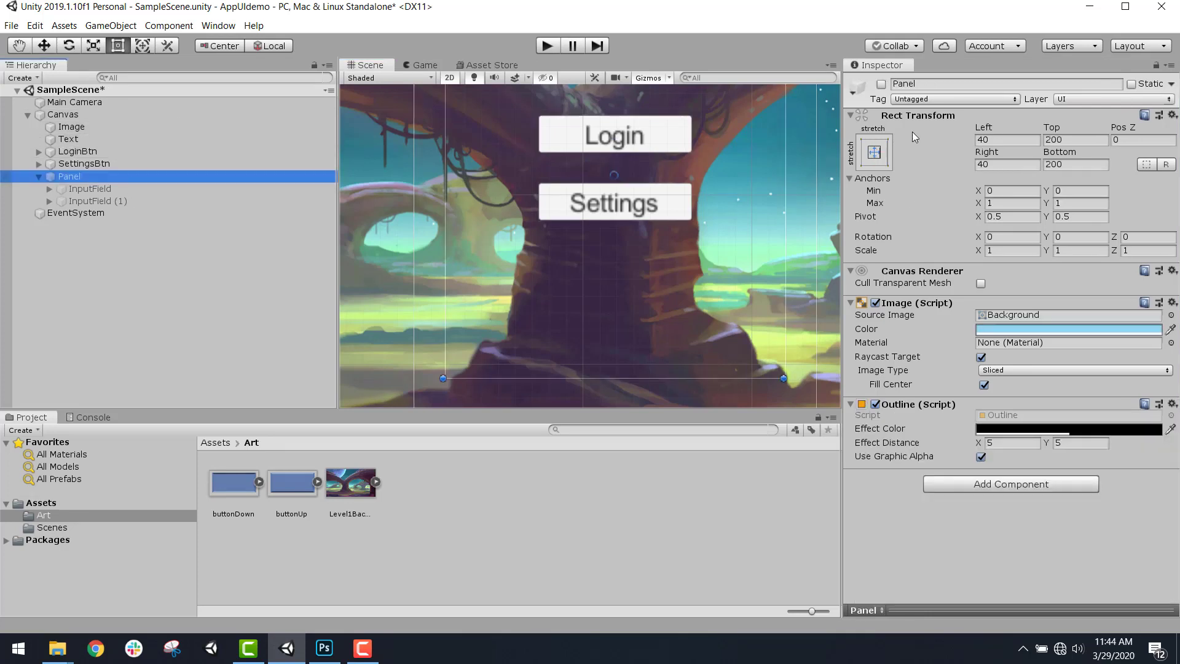
click(882, 84)
scroll(702, 158, down, 3)
middle_drag(702, 188, 686, 277)
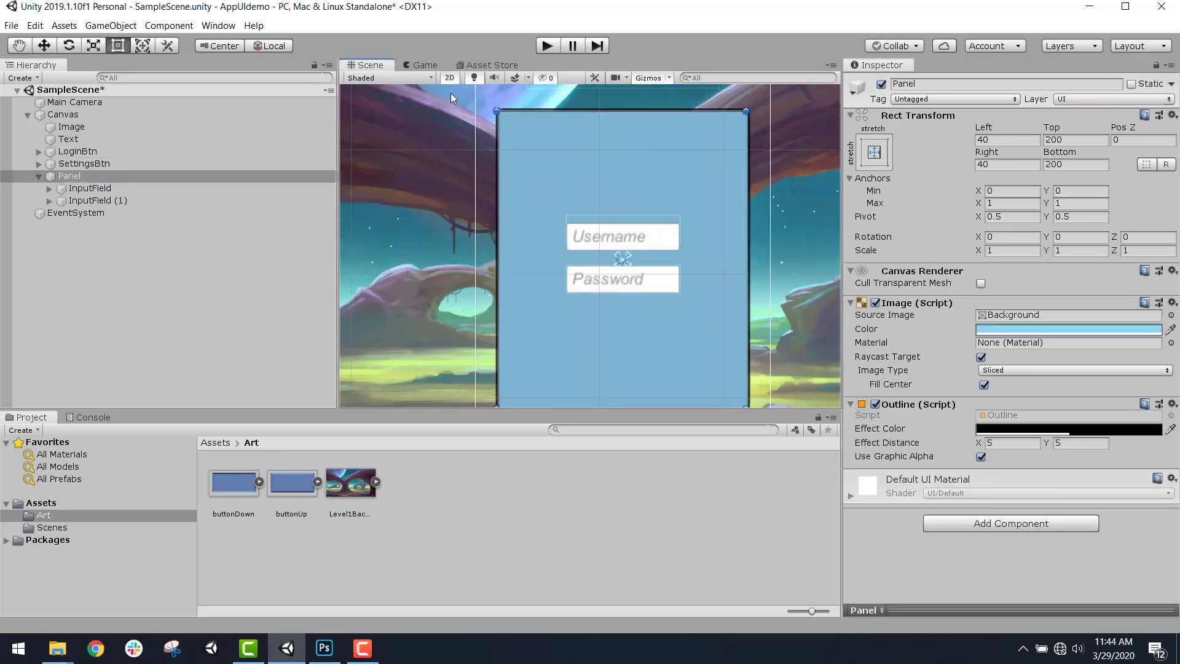
Add a UI Text object to the Canvas and set its text to "Login"
click(117, 27)
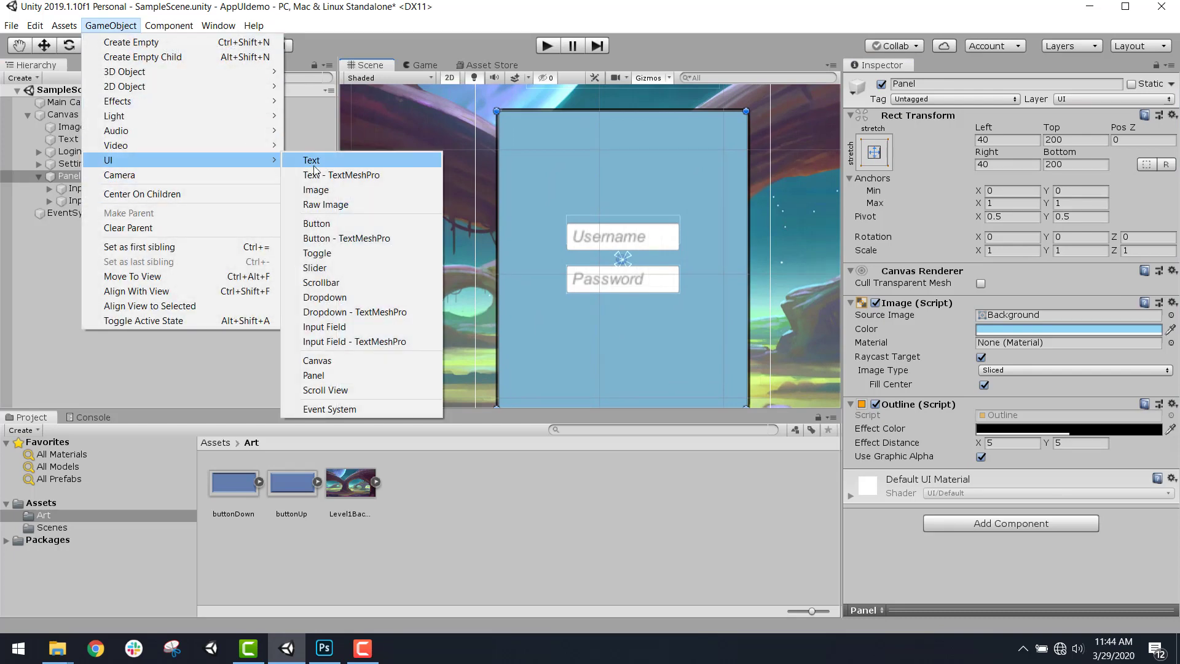
click(312, 161)
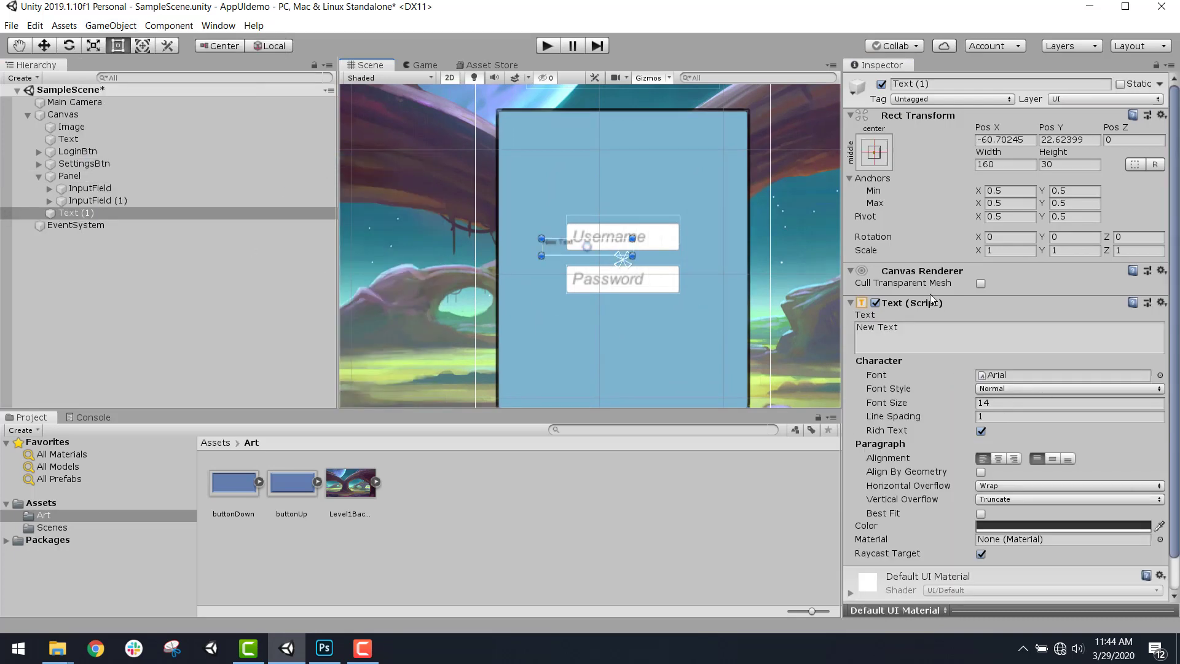
click(925, 345)
text(Login)
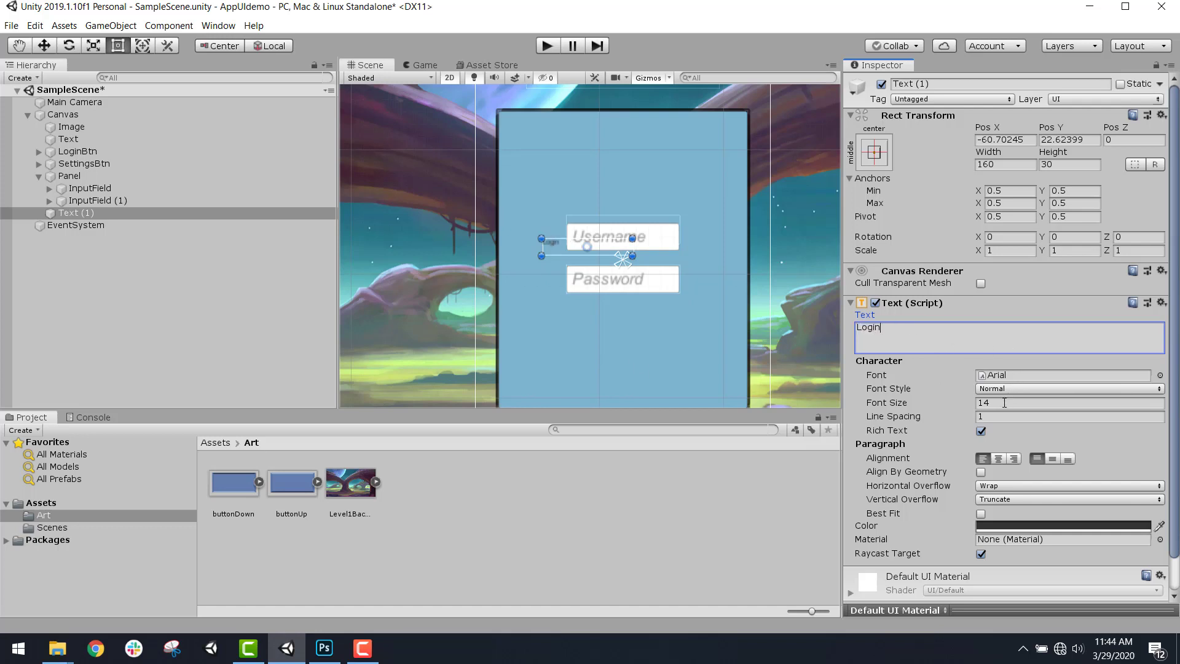
Set the Login text's font size to 22 and its height to 60
click(1003, 402)
text(22)
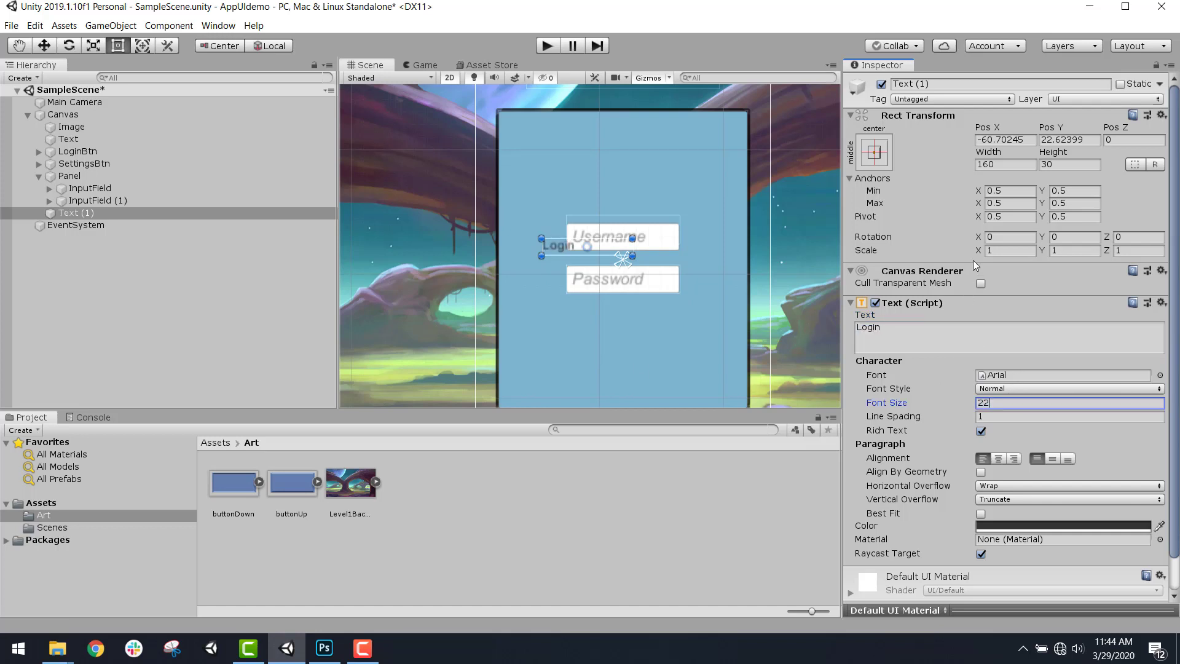
click(1010, 164)
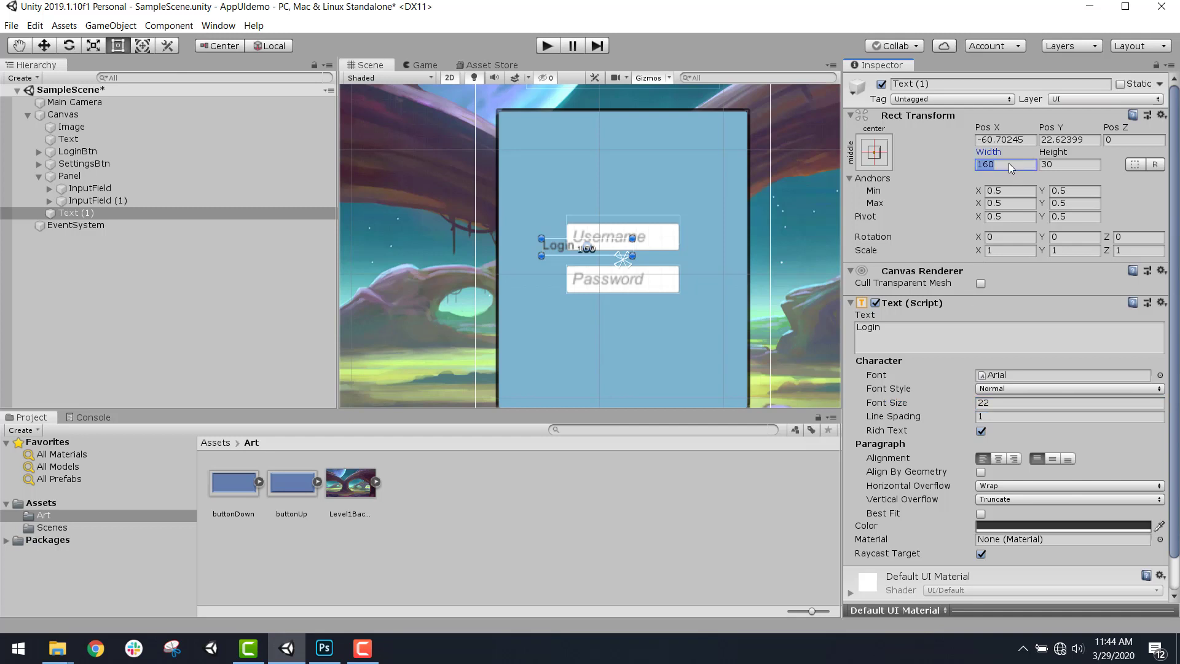
click(1048, 166)
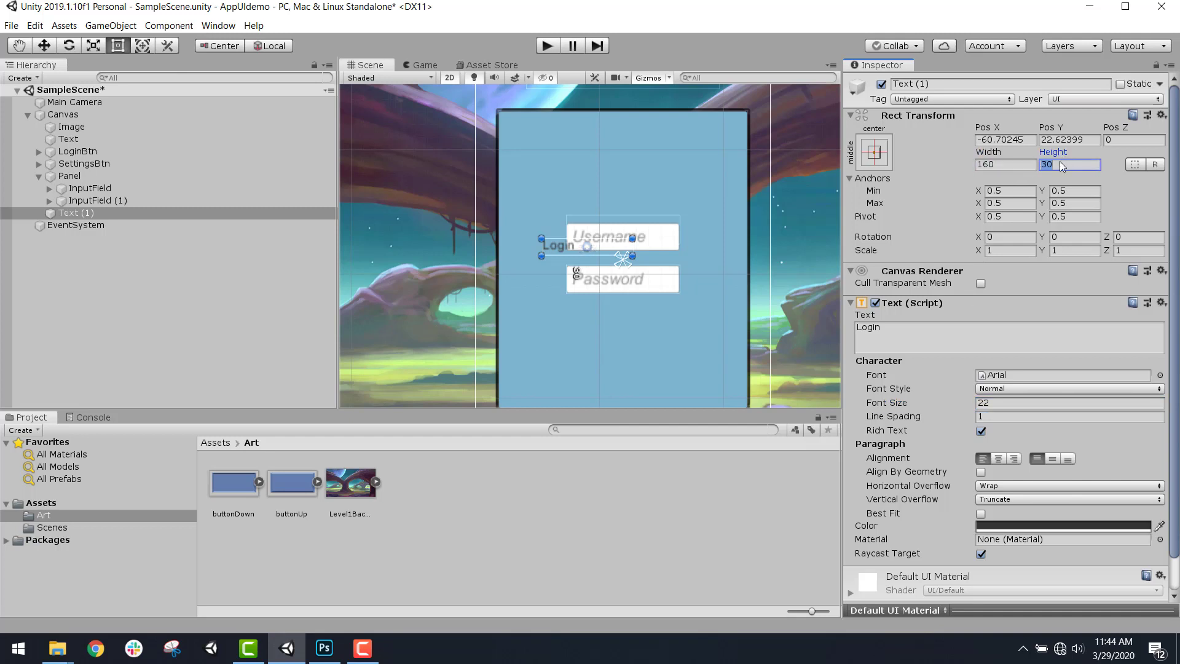
text(60)
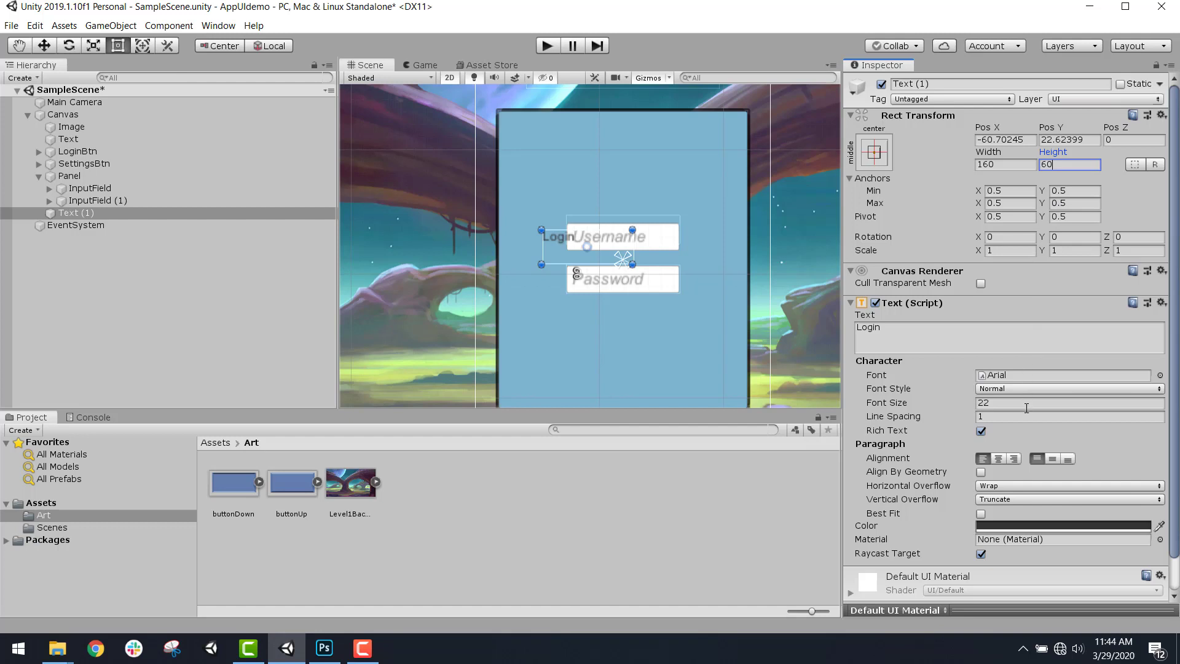
Set the Login text's font size to 44 and move it above the Username field to about Pos Y 138
click(1025, 406)
text(44)
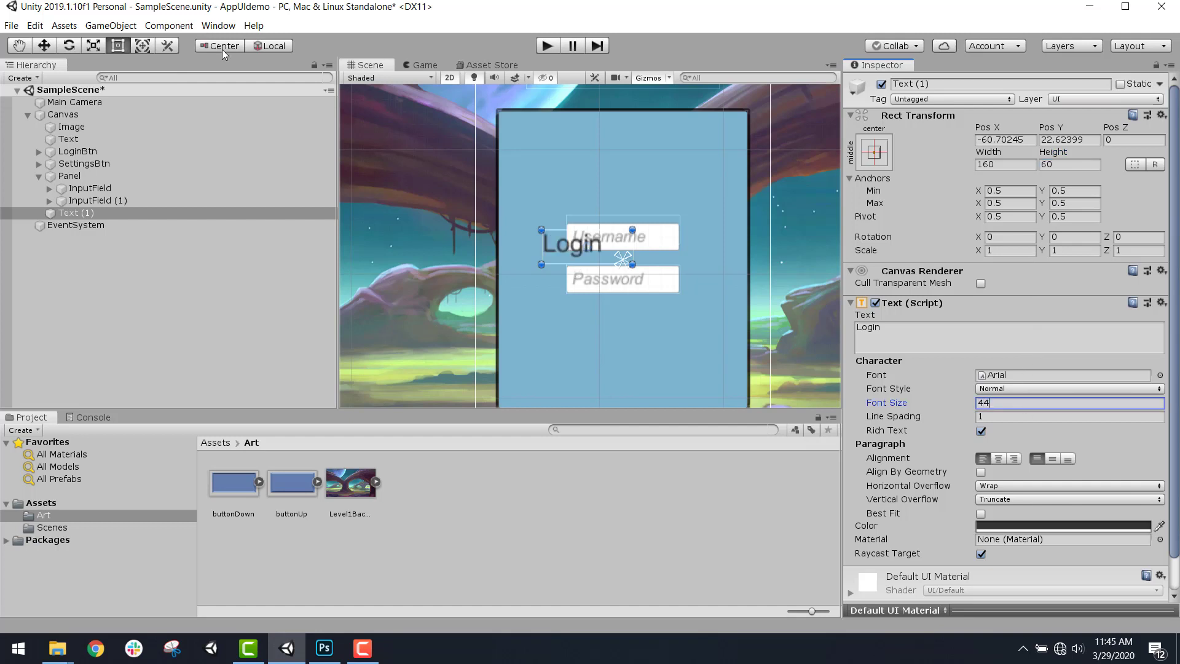
click(52, 48)
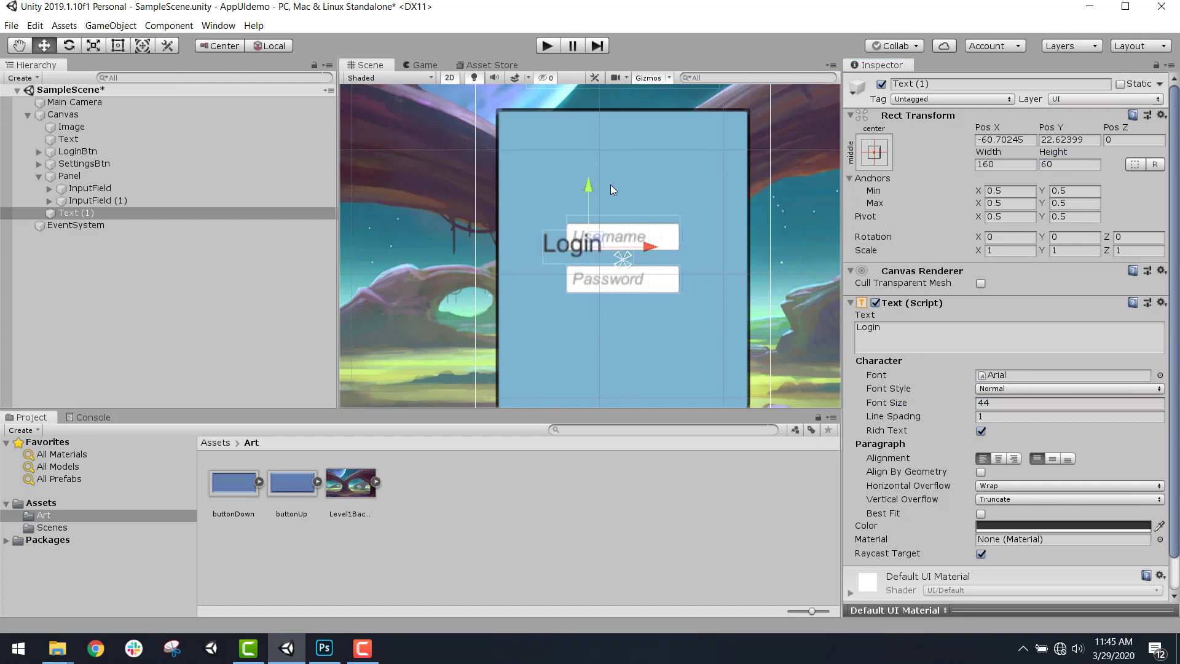
drag(587, 183, 584, 120)
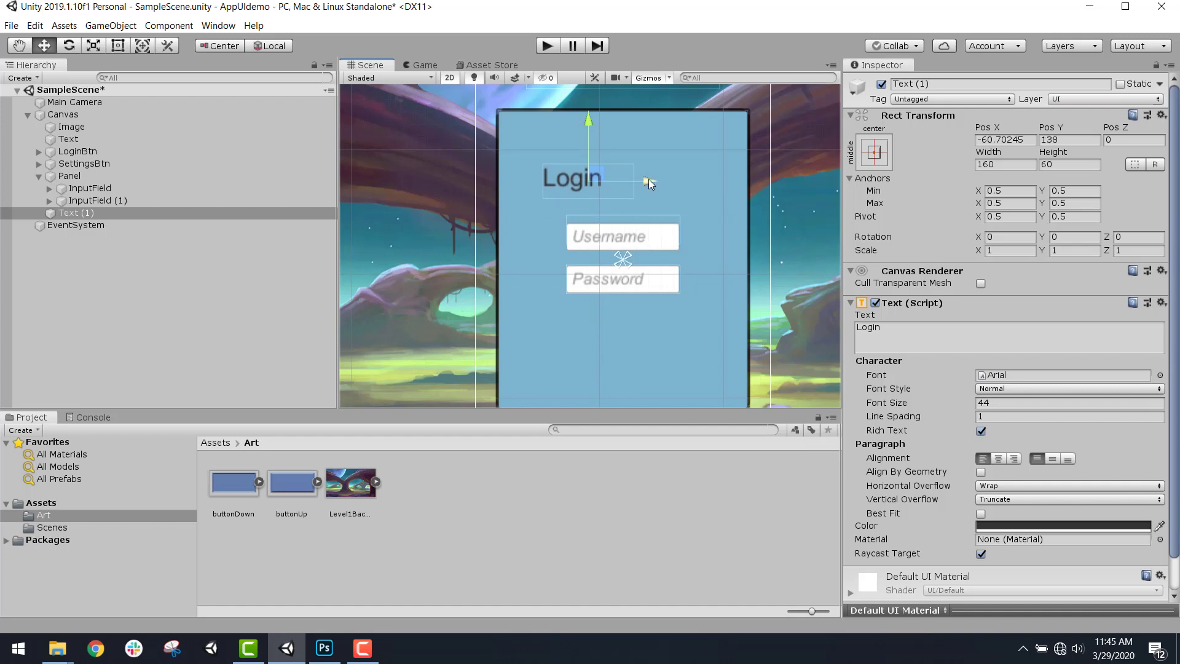
Centre the Login text's alignment horizontally and vertically, and position it at Pos X 0 and about Pos Y 162
click(999, 459)
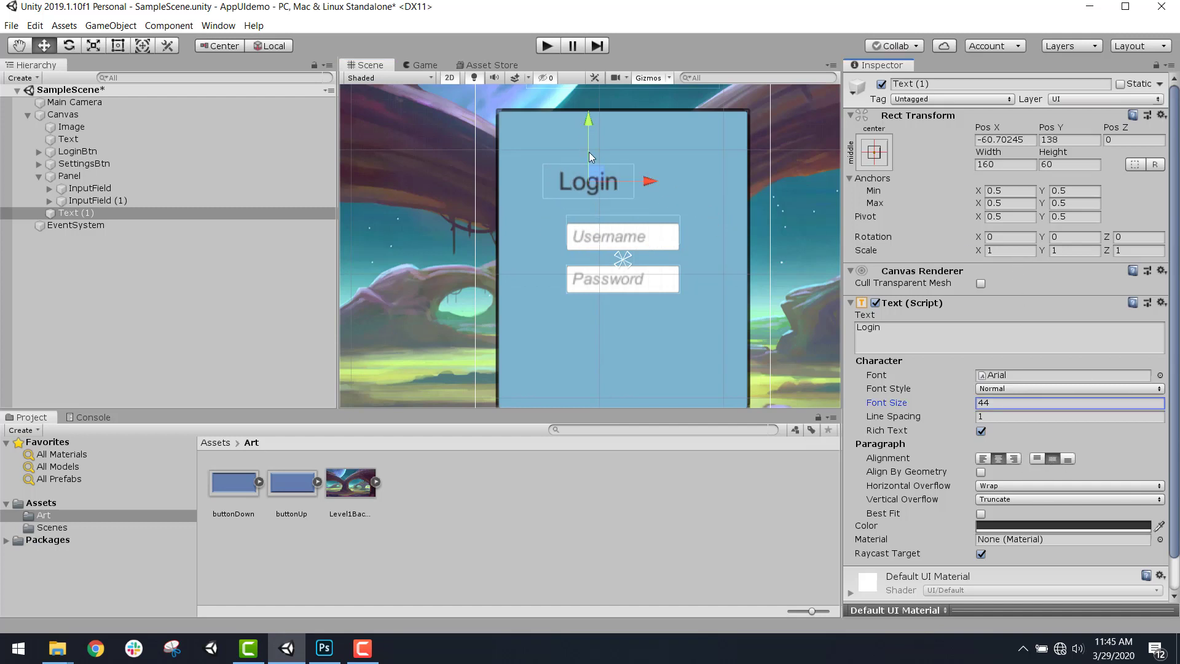
click(1003, 140)
text(0)
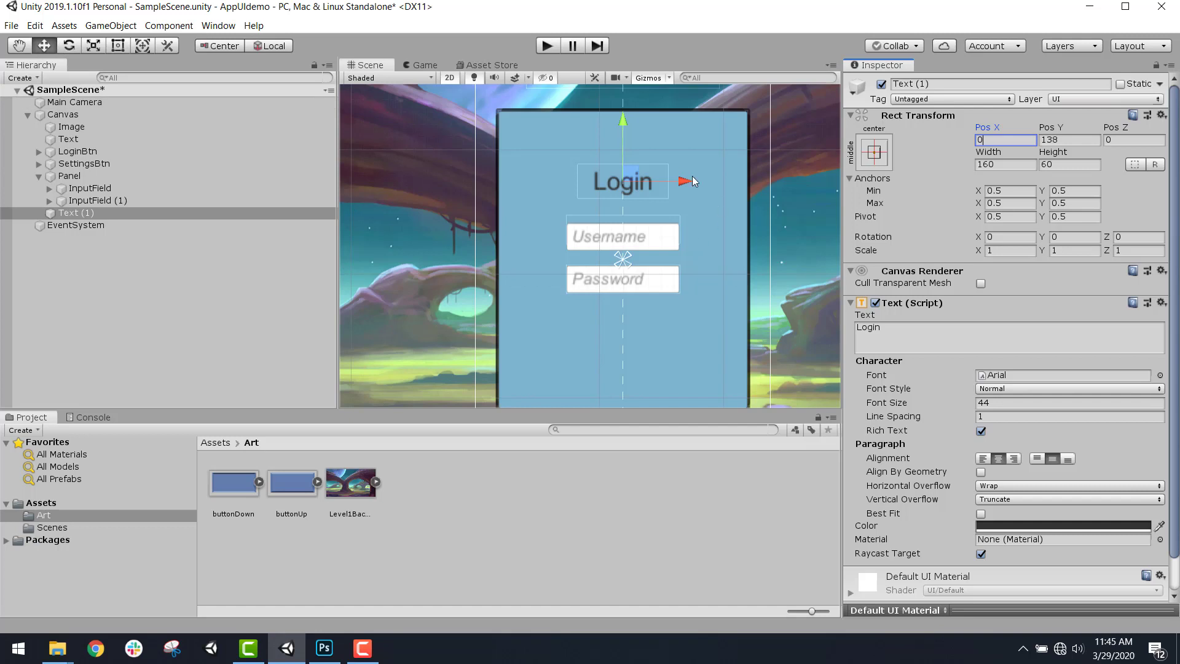
drag(620, 117, 621, 103)
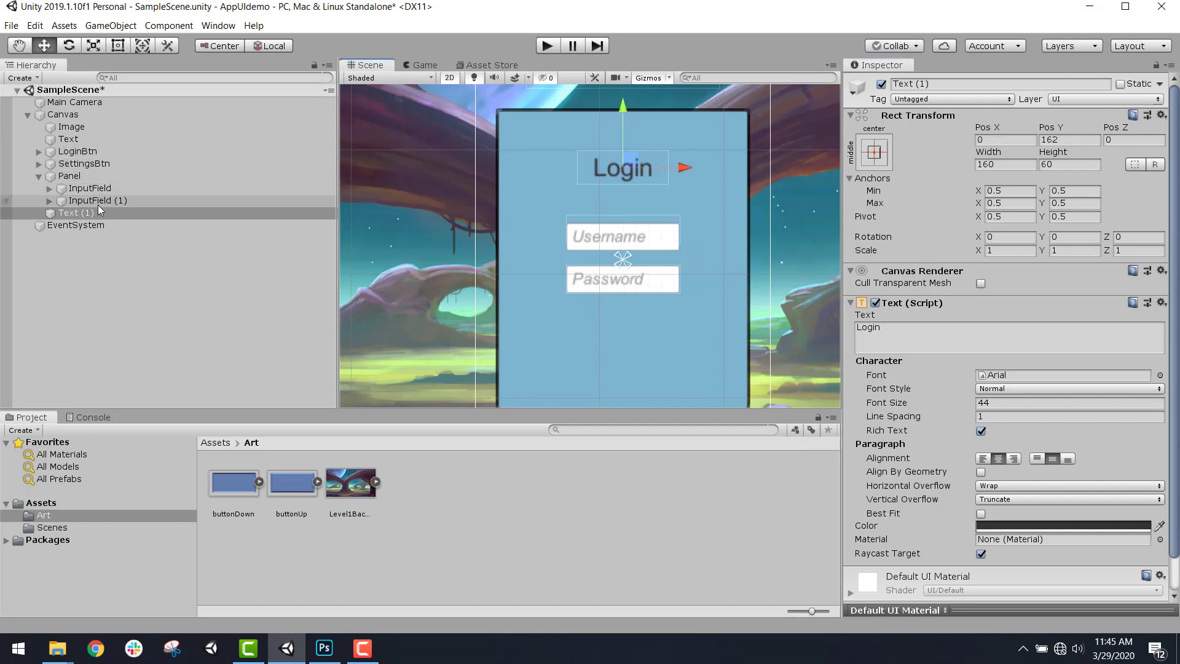
Make the Login text object a child of the Panel
click(81, 213)
drag(82, 213, 74, 180)
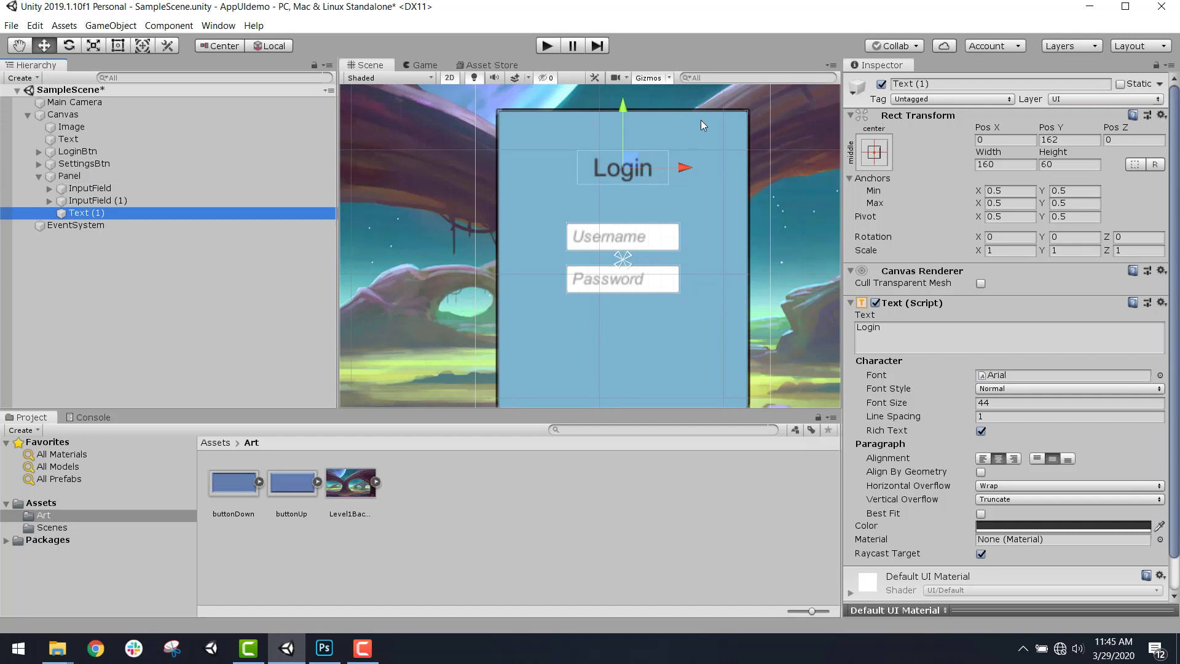
Add another UI Text object to the Canvas and set its text to "X"
scroll(738, 206, down, 2)
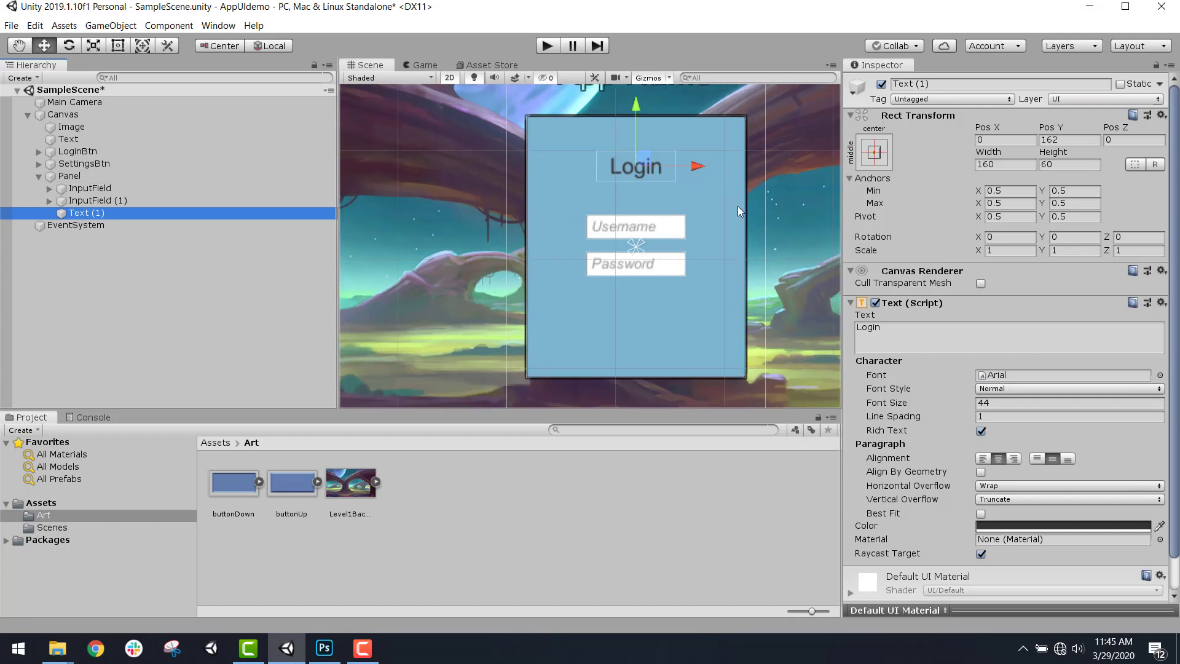
scroll(699, 290, down, 1)
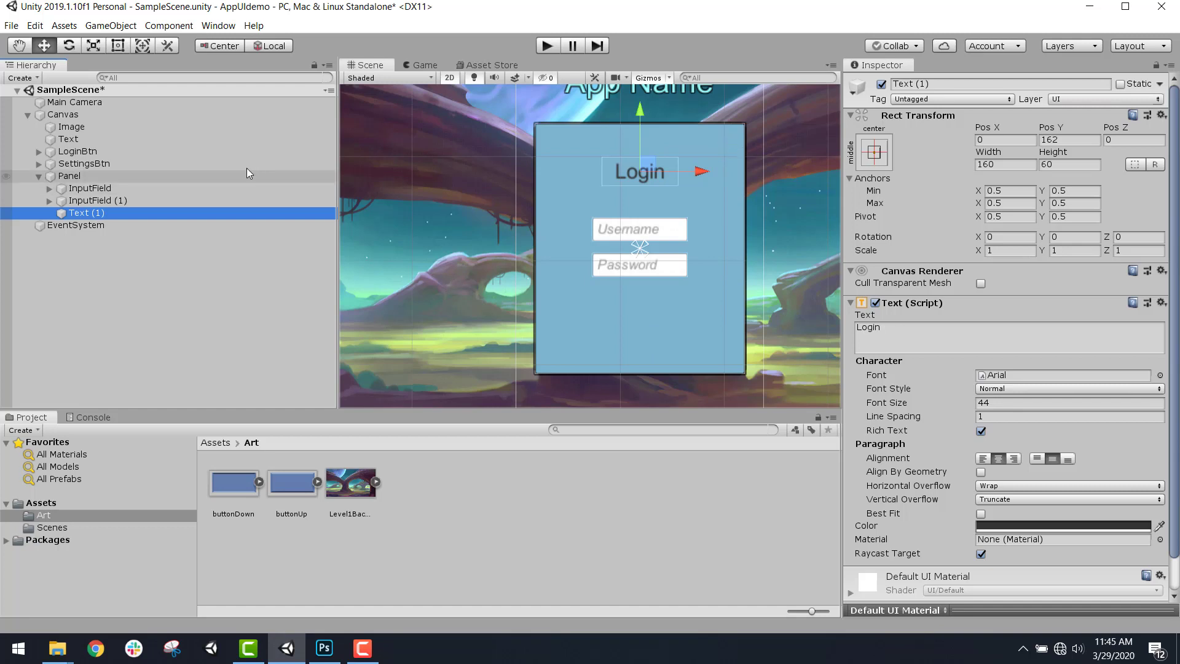
click(147, 175)
click(95, 23)
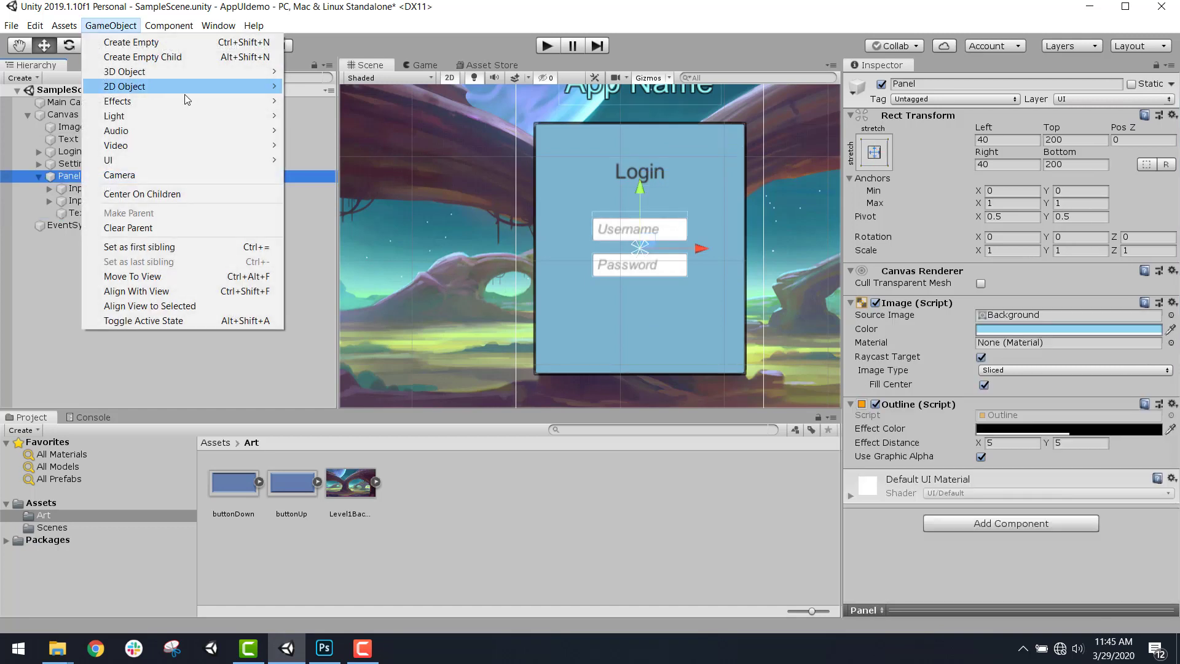
mouse_move(209, 160)
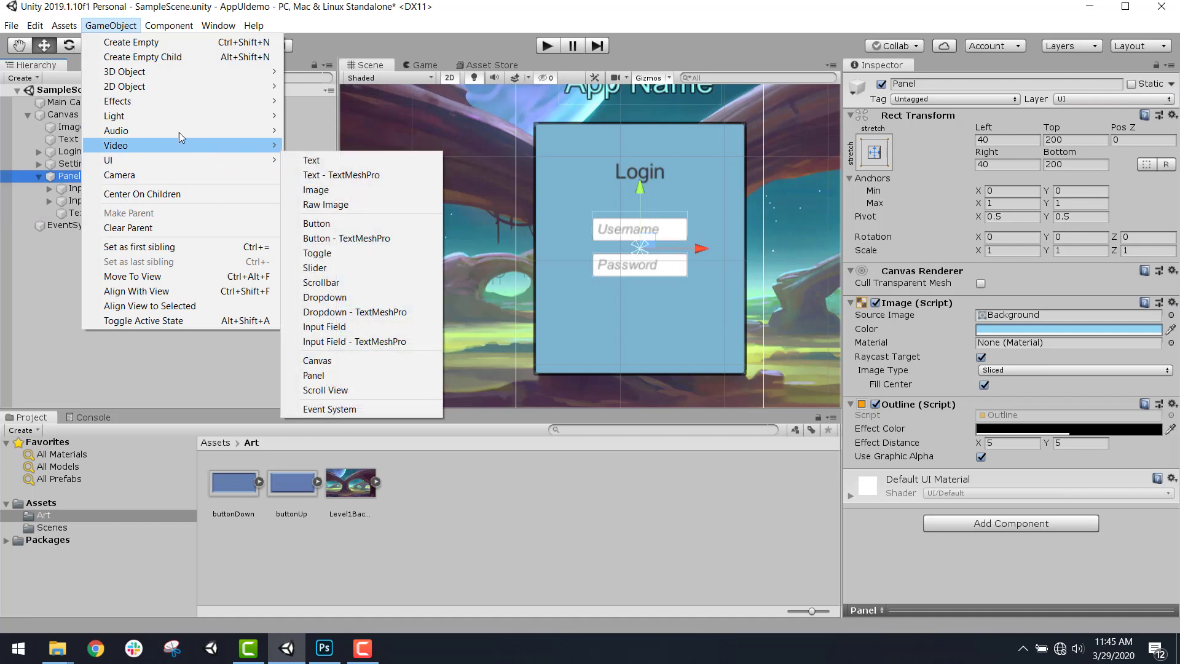
click(316, 160)
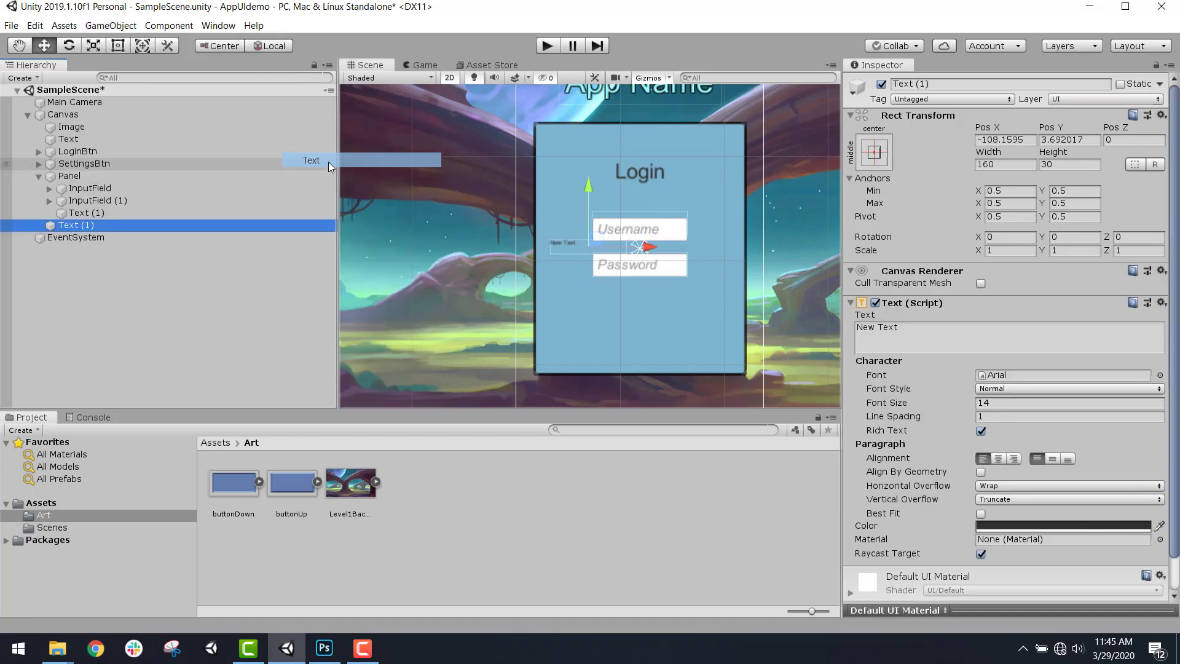
click(925, 333)
text(X)
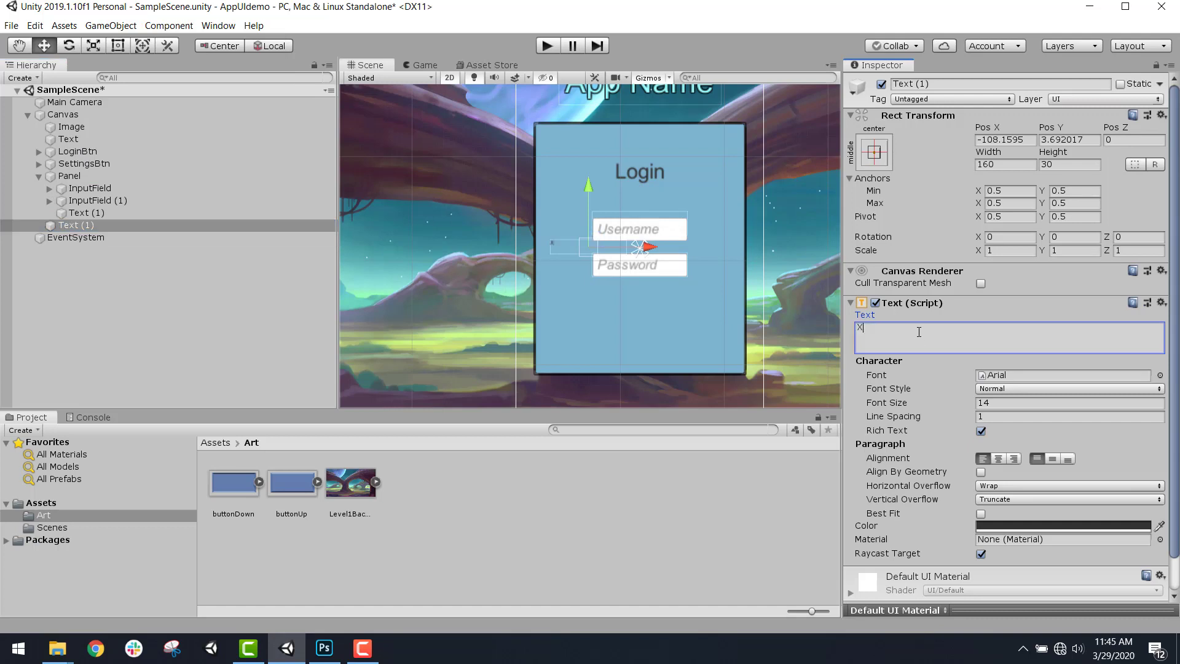
Set the X text's font size to 22 and its width to 30
click(993, 405)
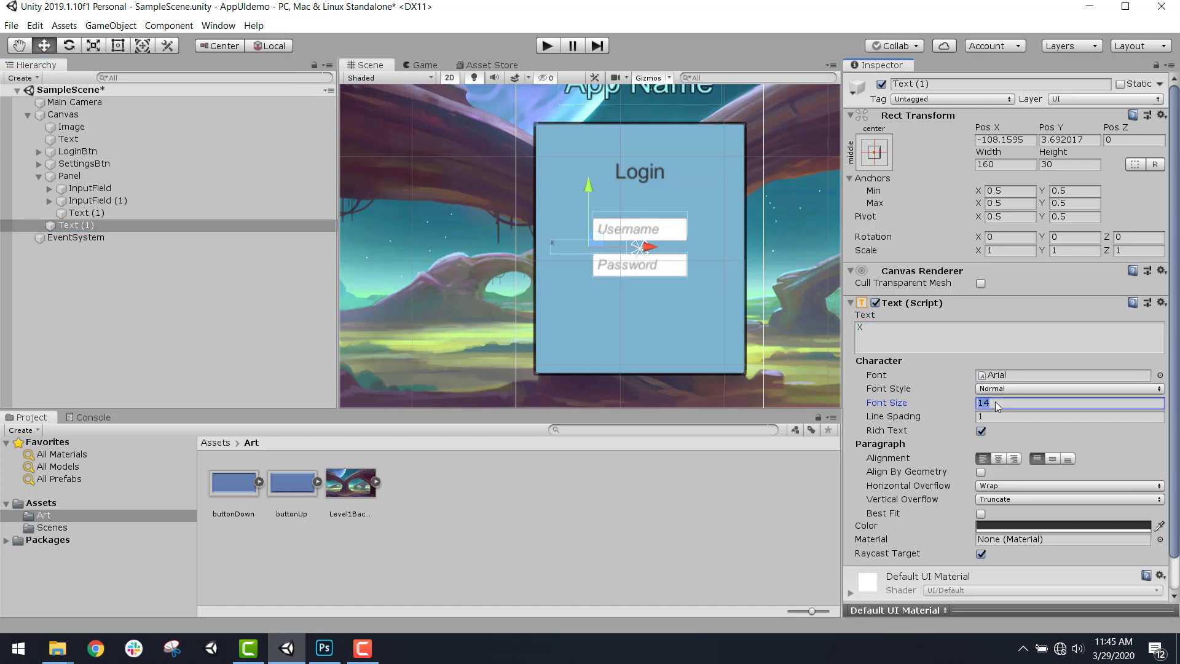
text(22)
click(1002, 165)
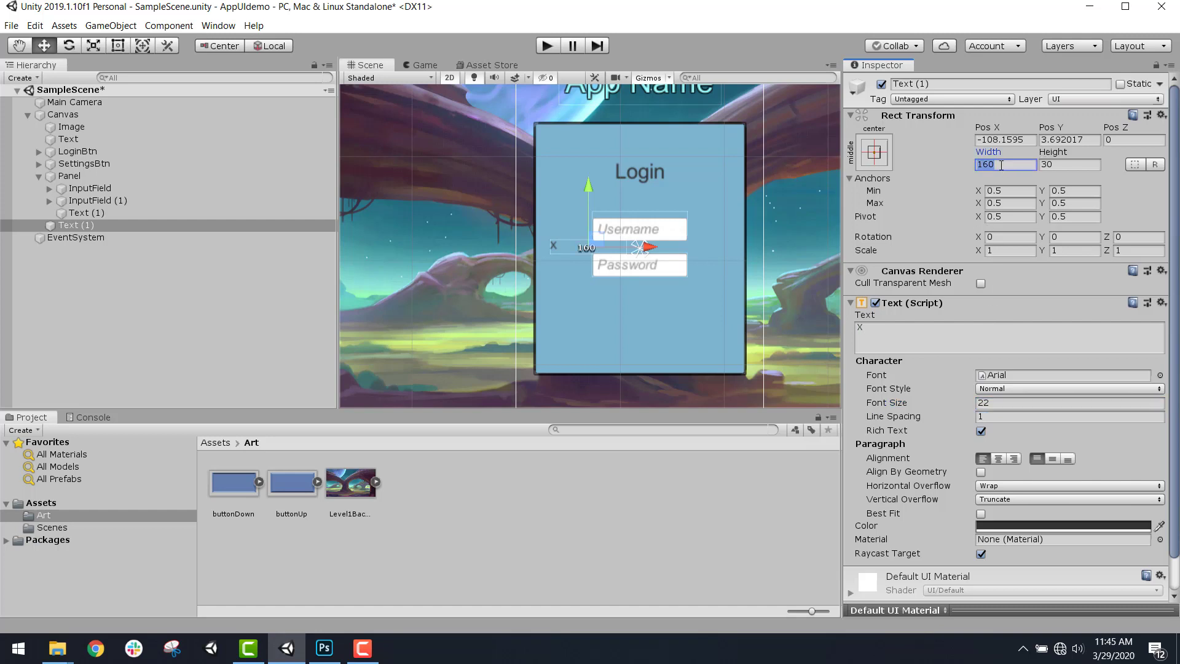
text(30)
Place the X text in the panel's upper-right corner at about Pos X 195, Pos Y 239, with its alignment centred both ways
drag(658, 245, 795, 245)
drag(739, 186, 760, 86)
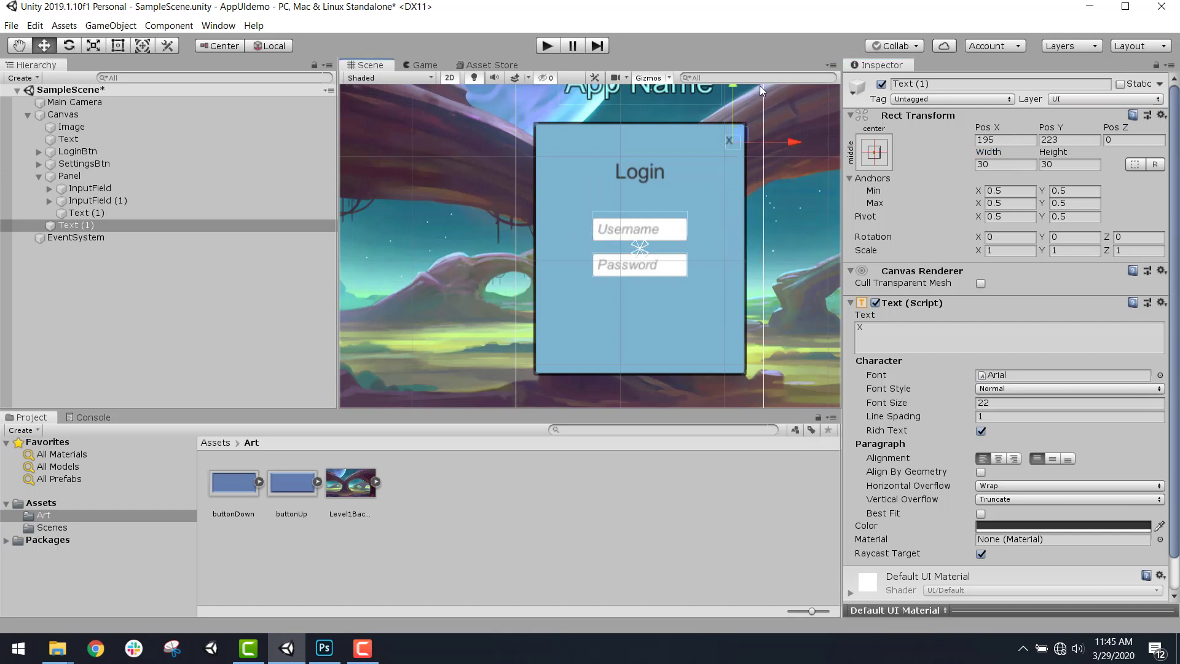
scroll(771, 113, up, 3)
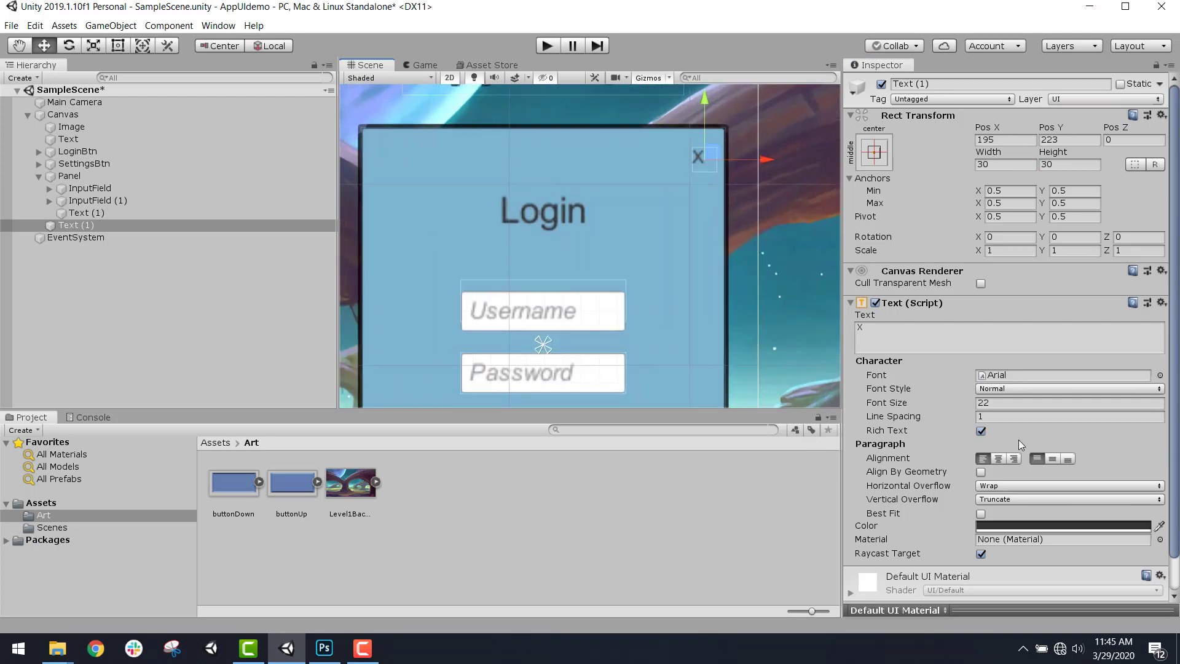
click(997, 458)
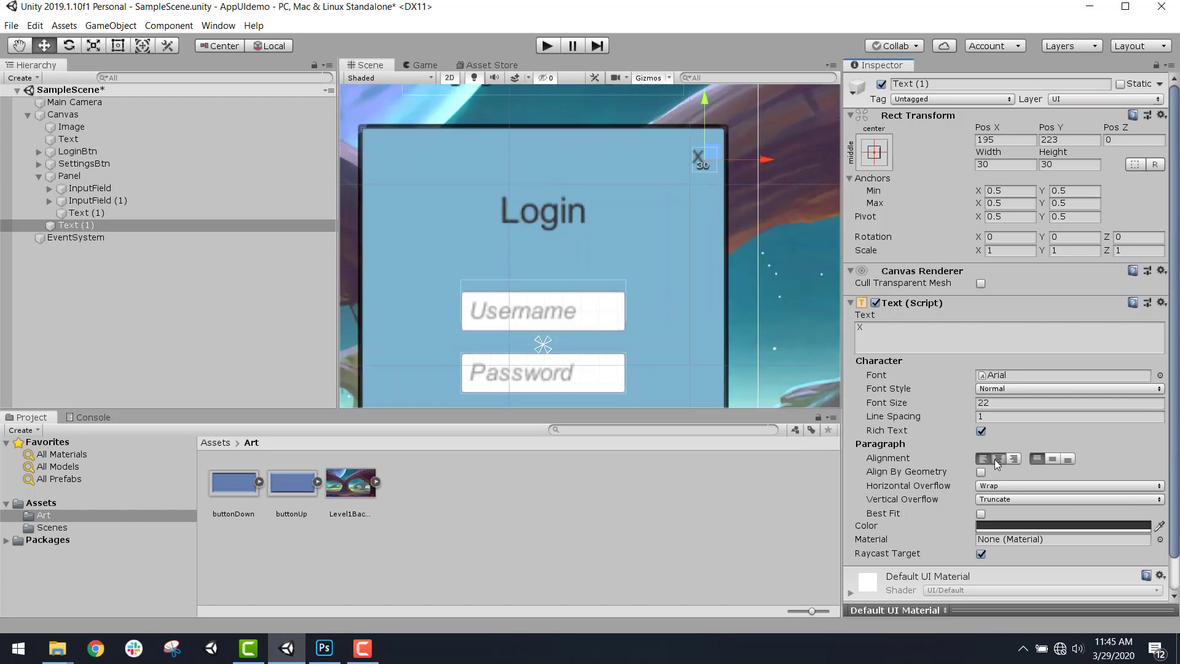
click(1054, 458)
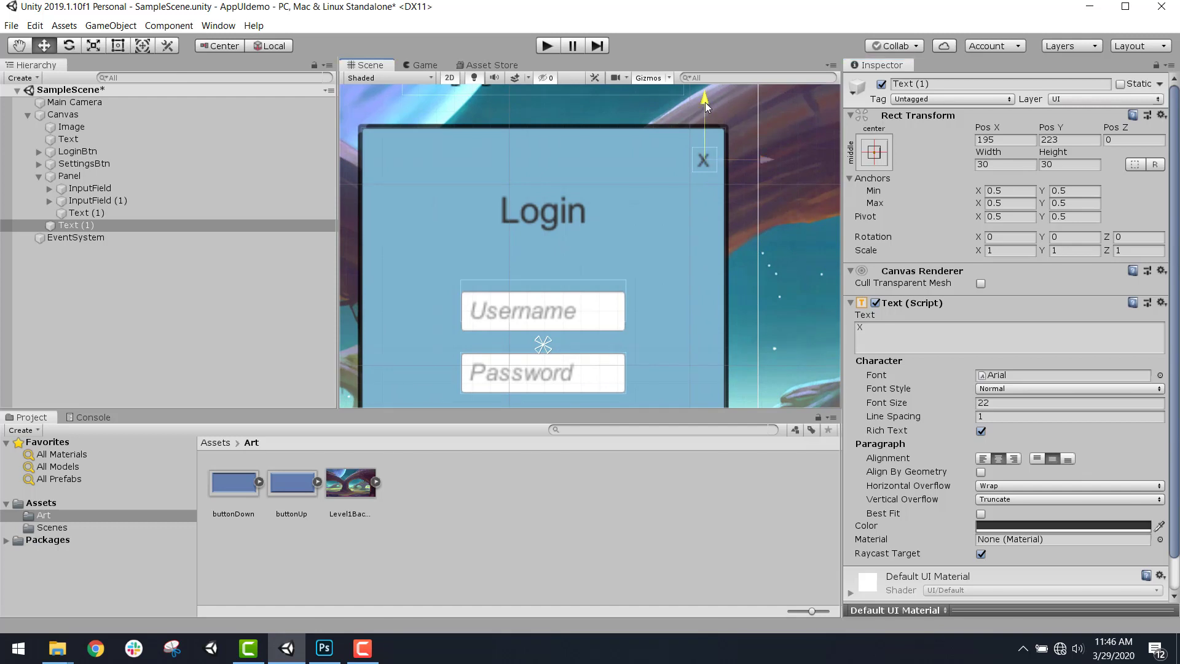
drag(705, 102, 707, 90)
Make the X text object a child of the Panel and rename it Close
drag(80, 225, 105, 179)
click(102, 227)
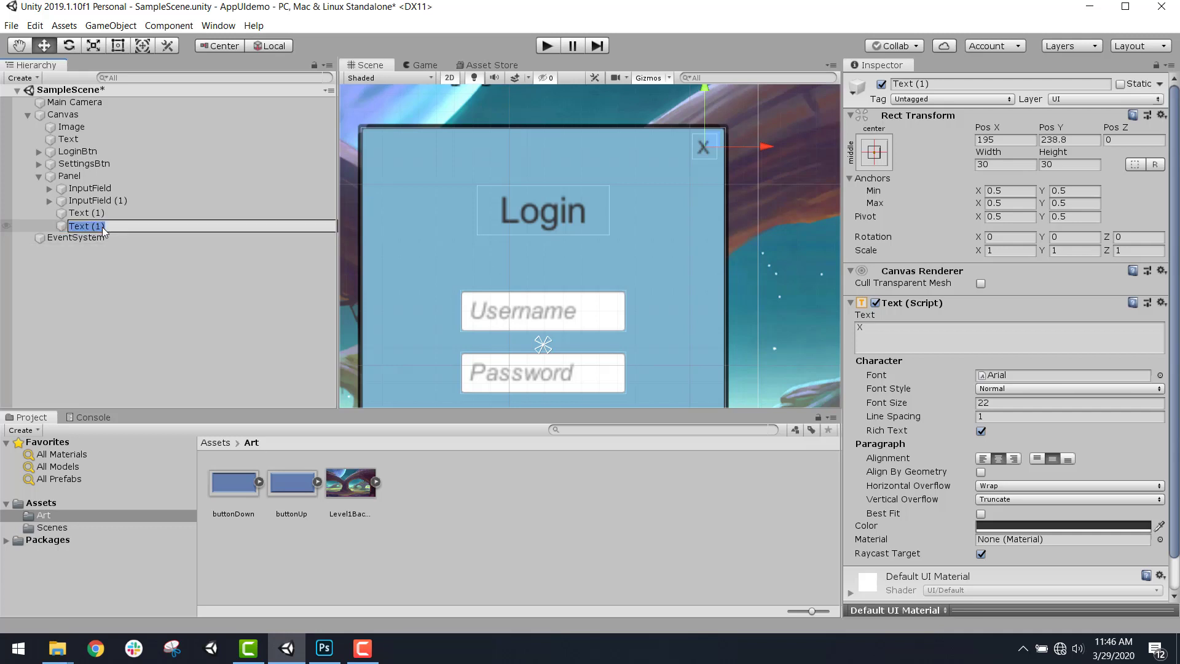
text(Close)
key(Return)
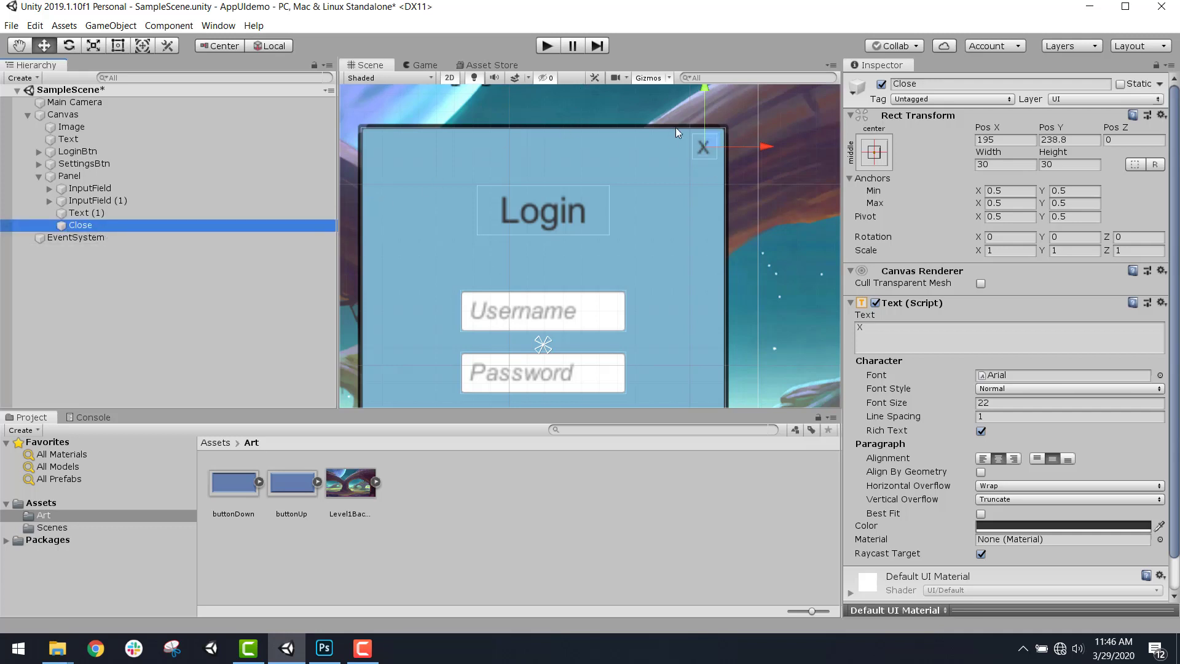
Add a Button component to the Close object
scroll(643, 253, down, 2)
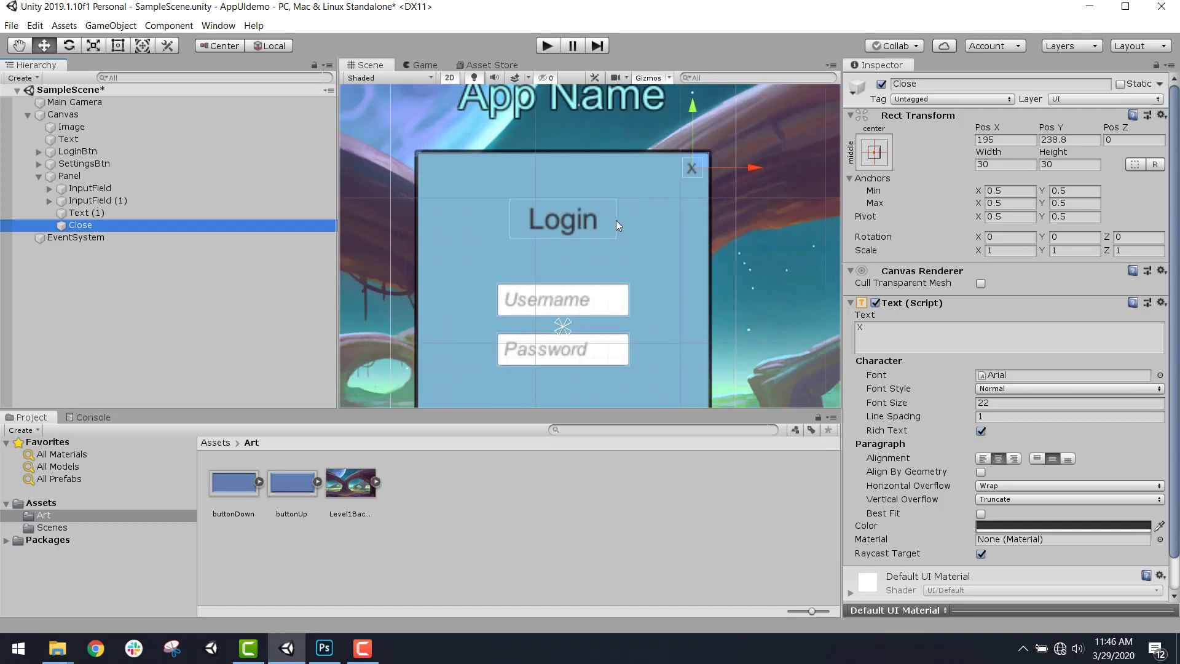
scroll(652, 375, down, 5)
scroll(658, 371, up, 5)
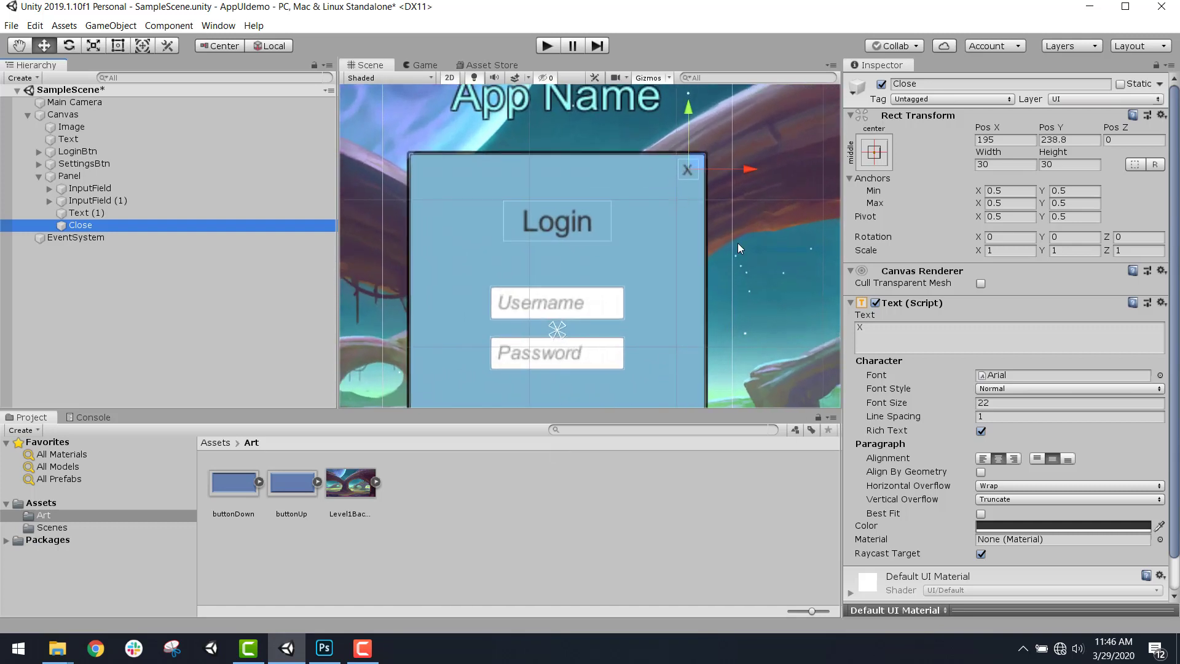
scroll(938, 382, down, 3)
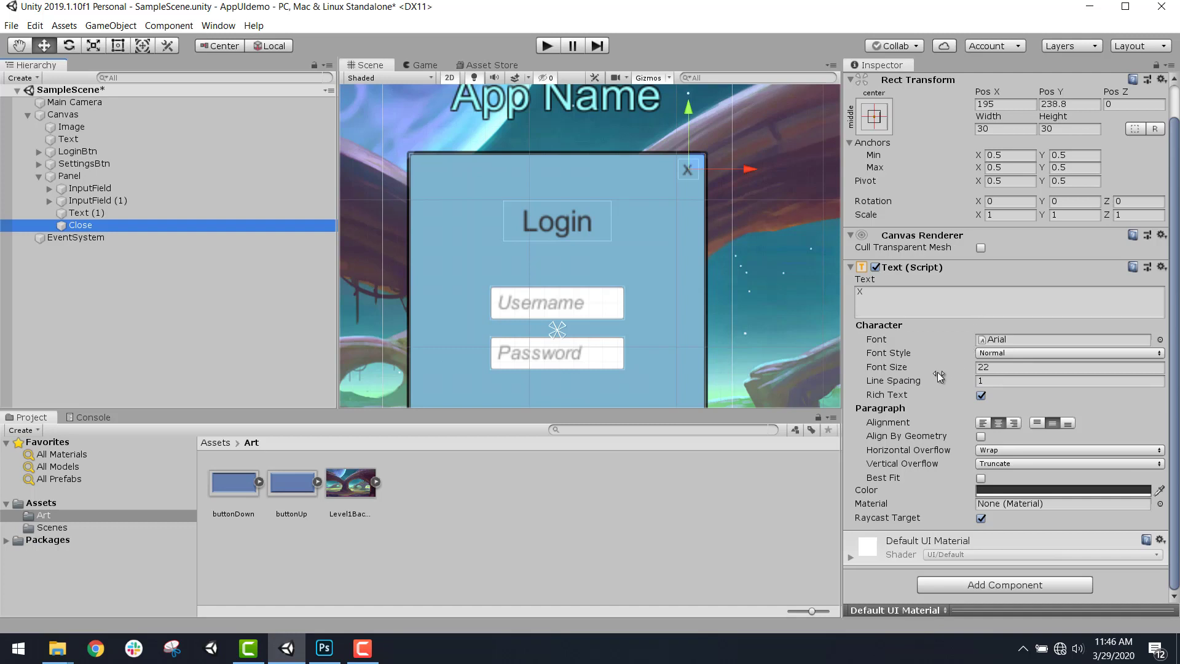
click(949, 584)
text(but)
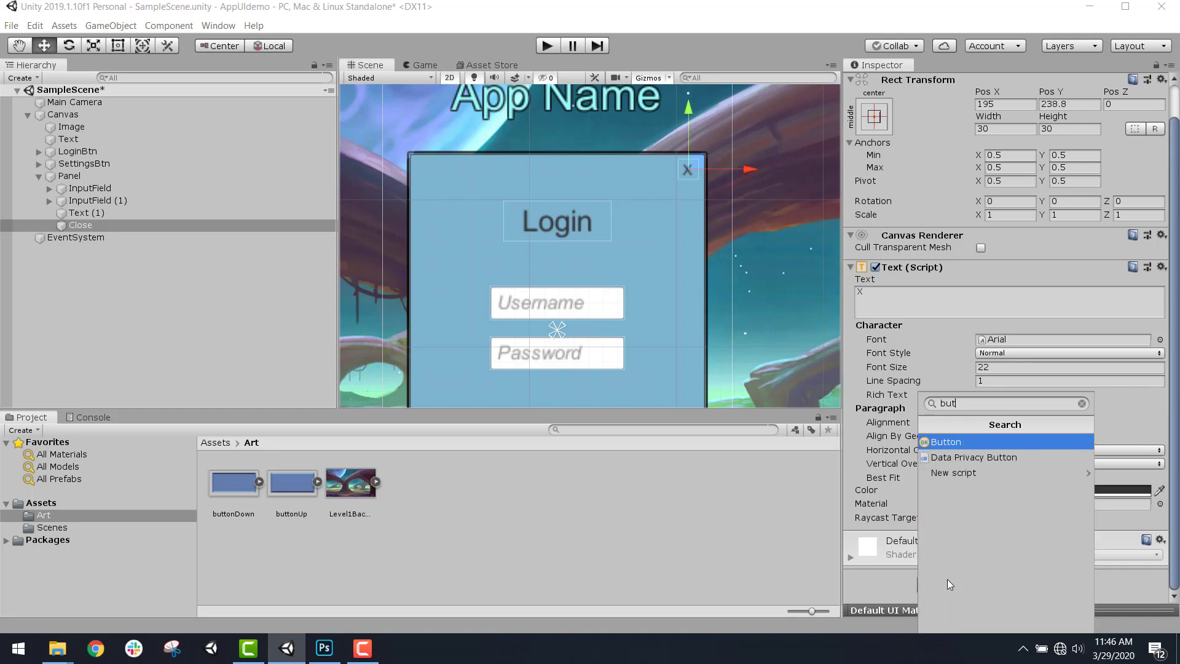
click(989, 441)
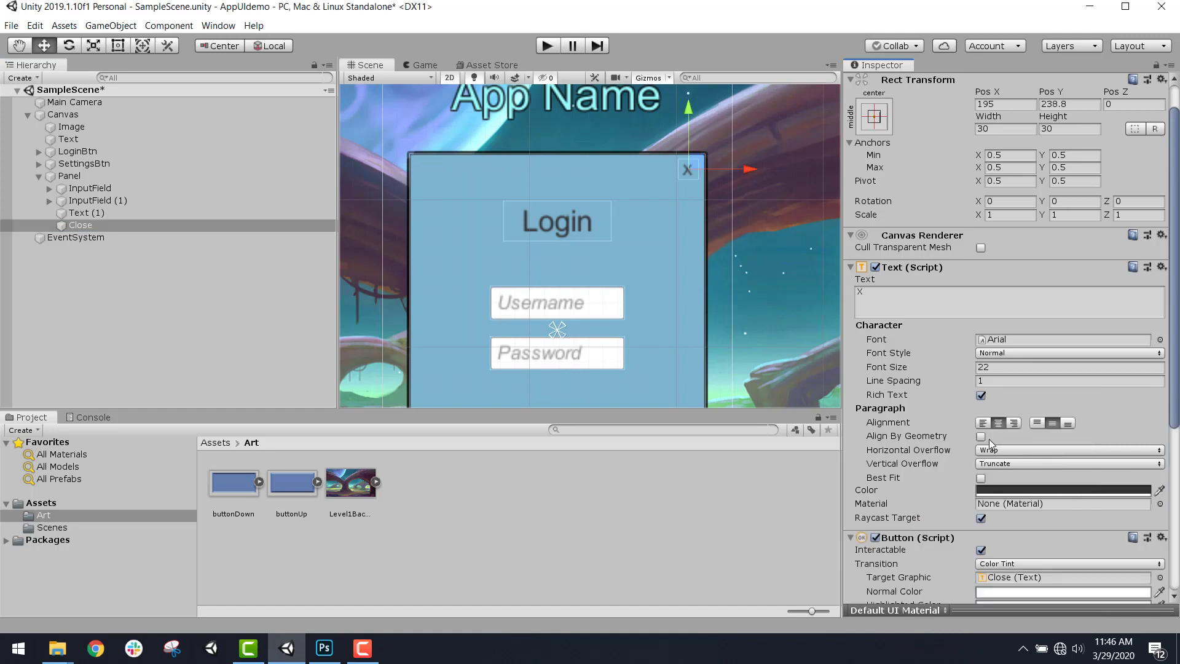
Add an On Click event to the Close button that calls GameObject.SetActive on the Panel with the value unchecked
scroll(905, 488, down, 5)
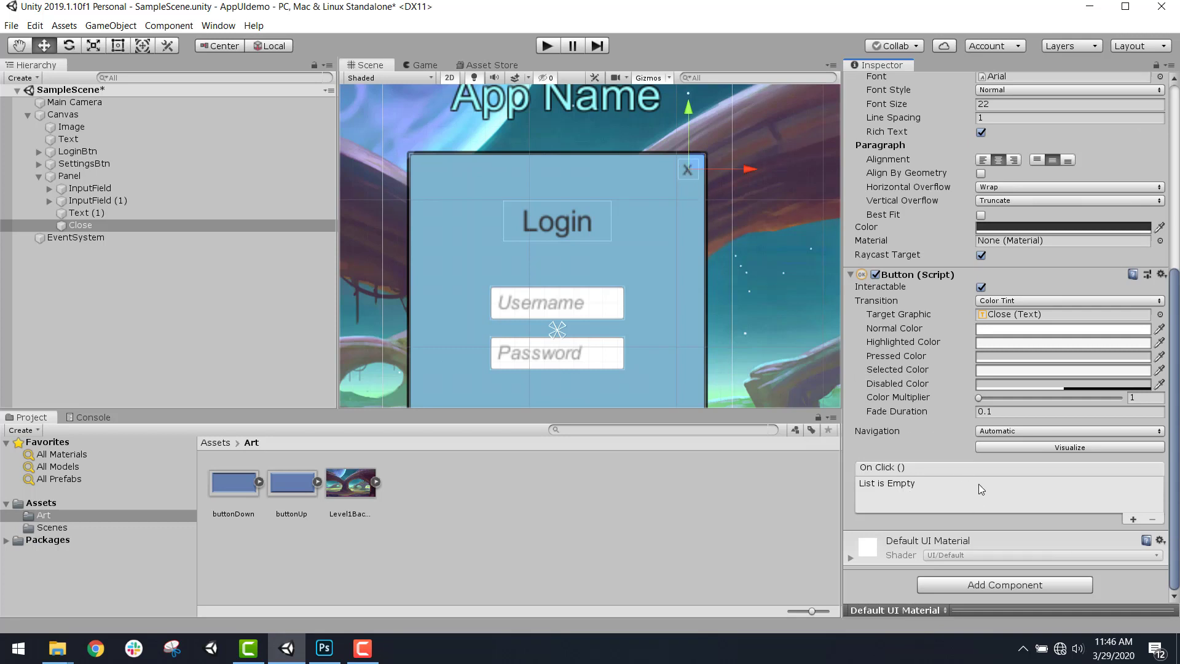
click(1133, 520)
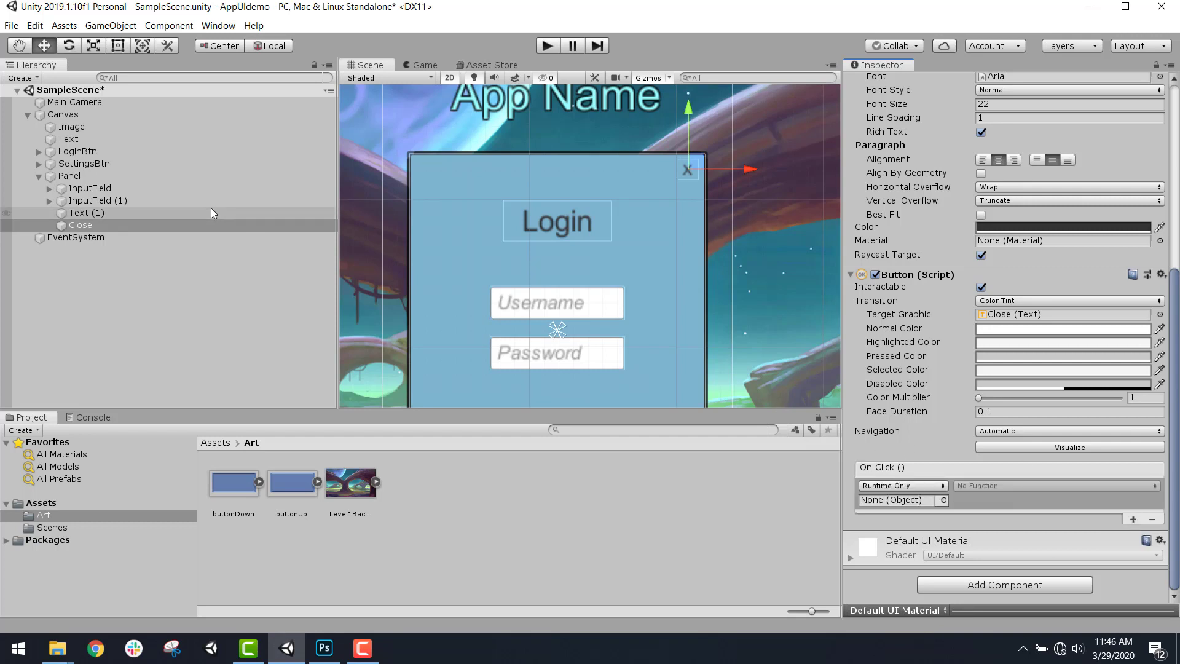
drag(87, 175, 901, 500)
click(999, 482)
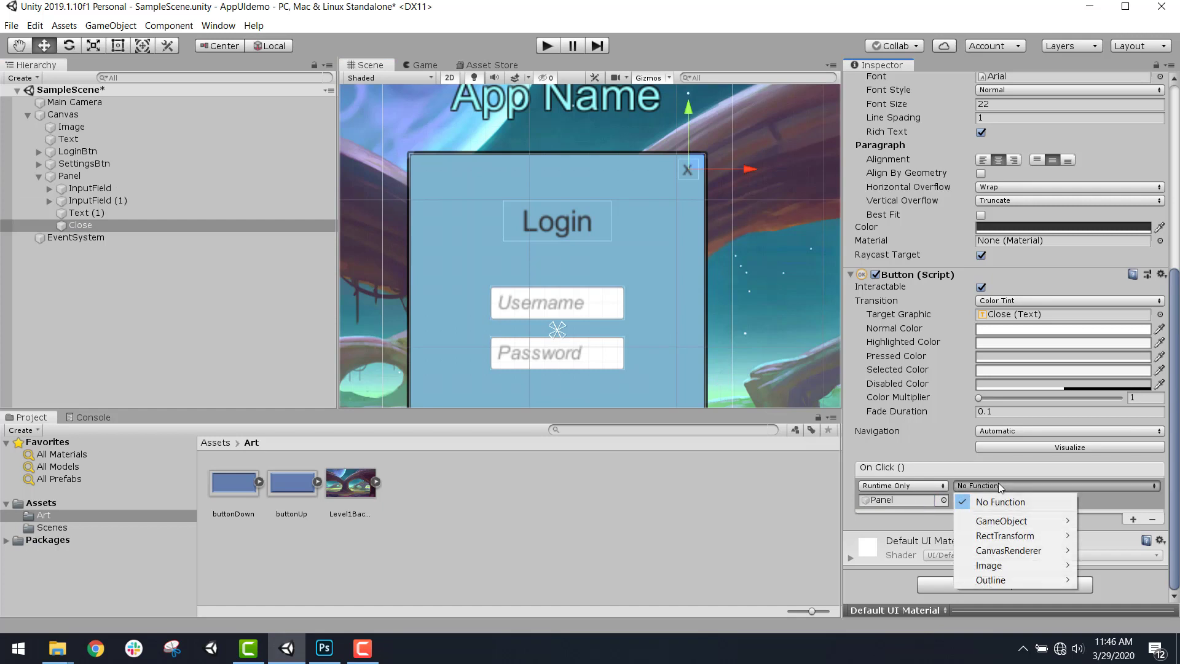
mouse_move(1008, 521)
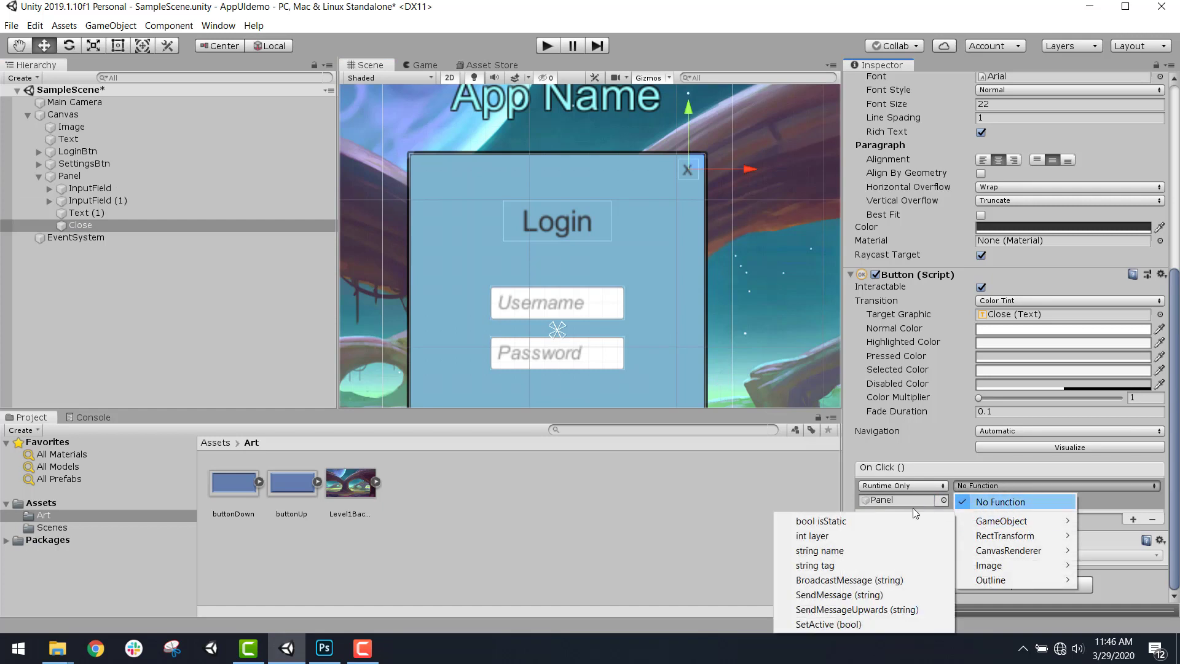
click(866, 623)
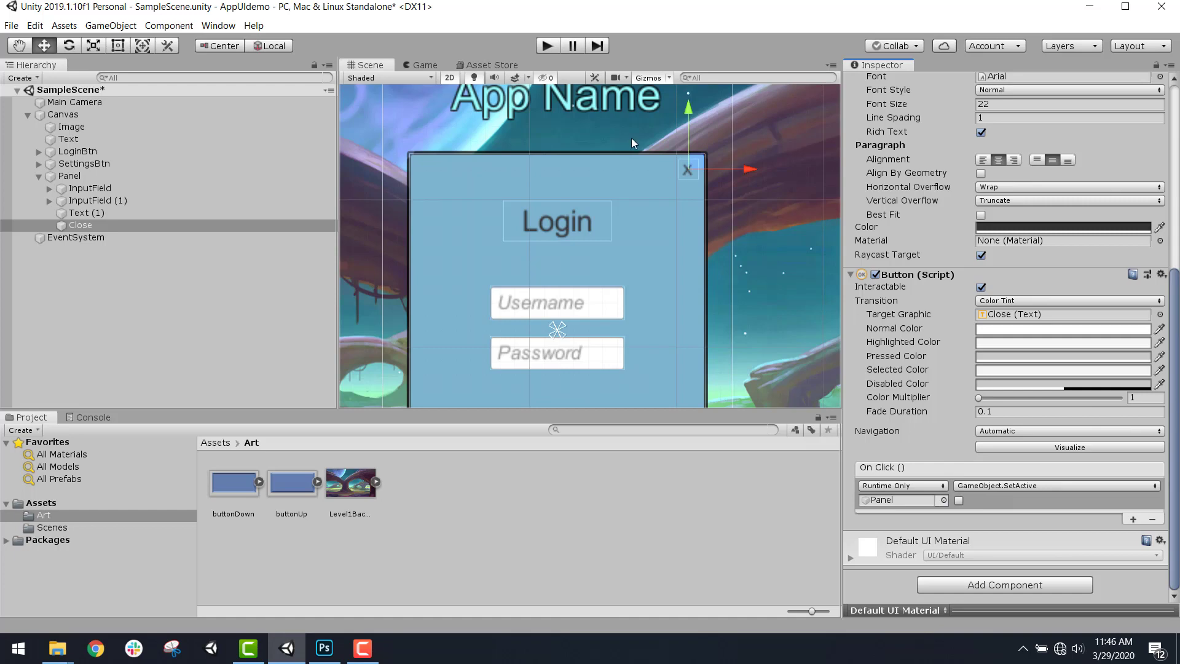
Test in play mode closing the login panel with the X, reopening it with the Login button, and closing it again
click(548, 46)
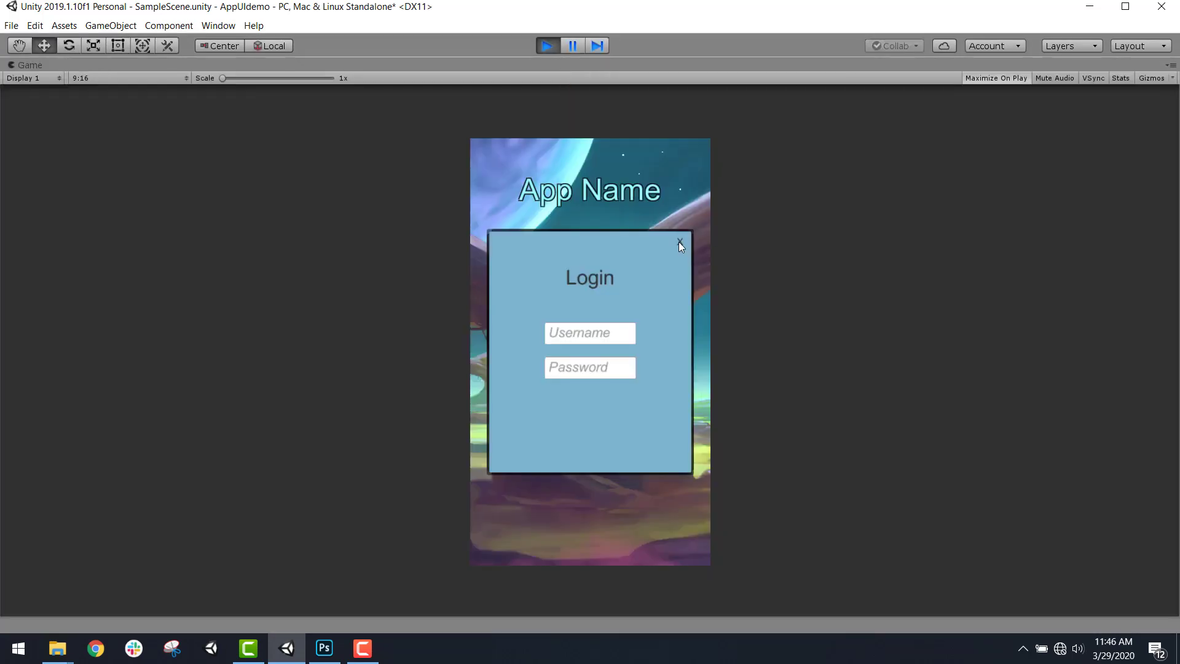
click(680, 242)
click(617, 325)
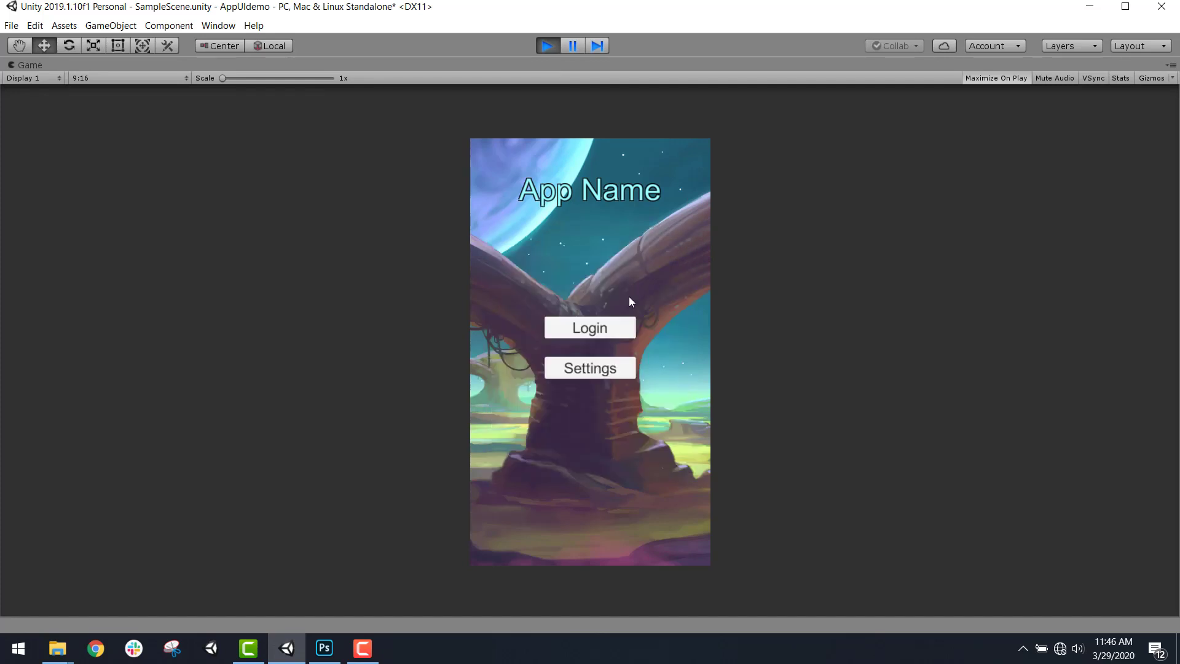
click(619, 326)
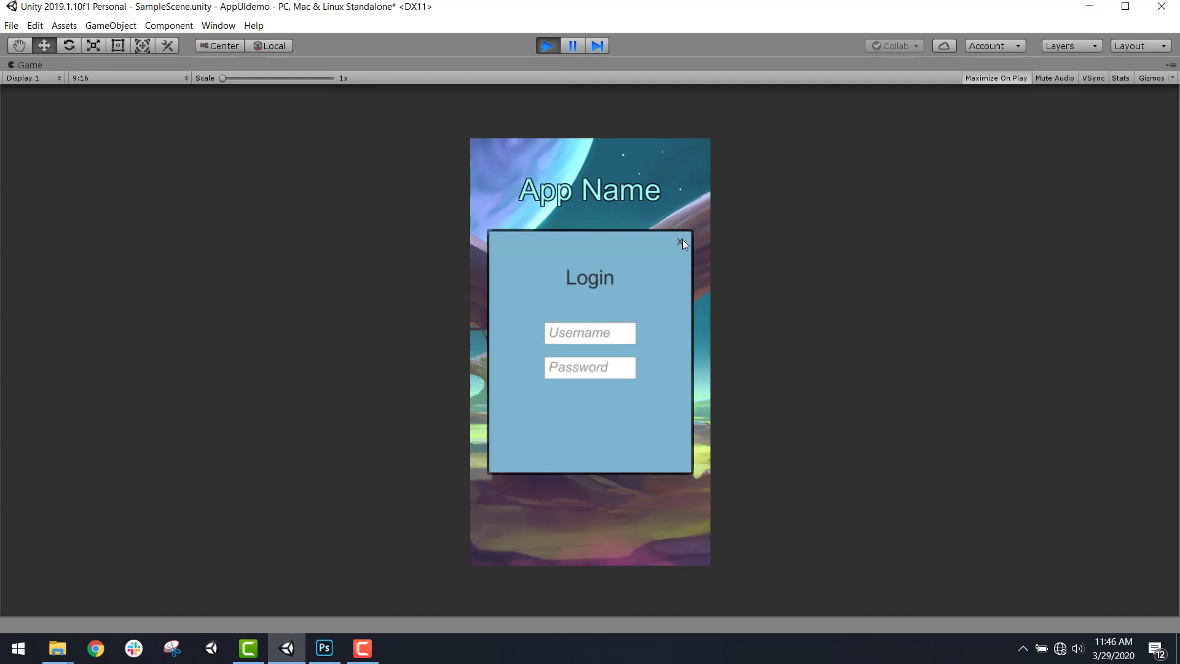
click(680, 242)
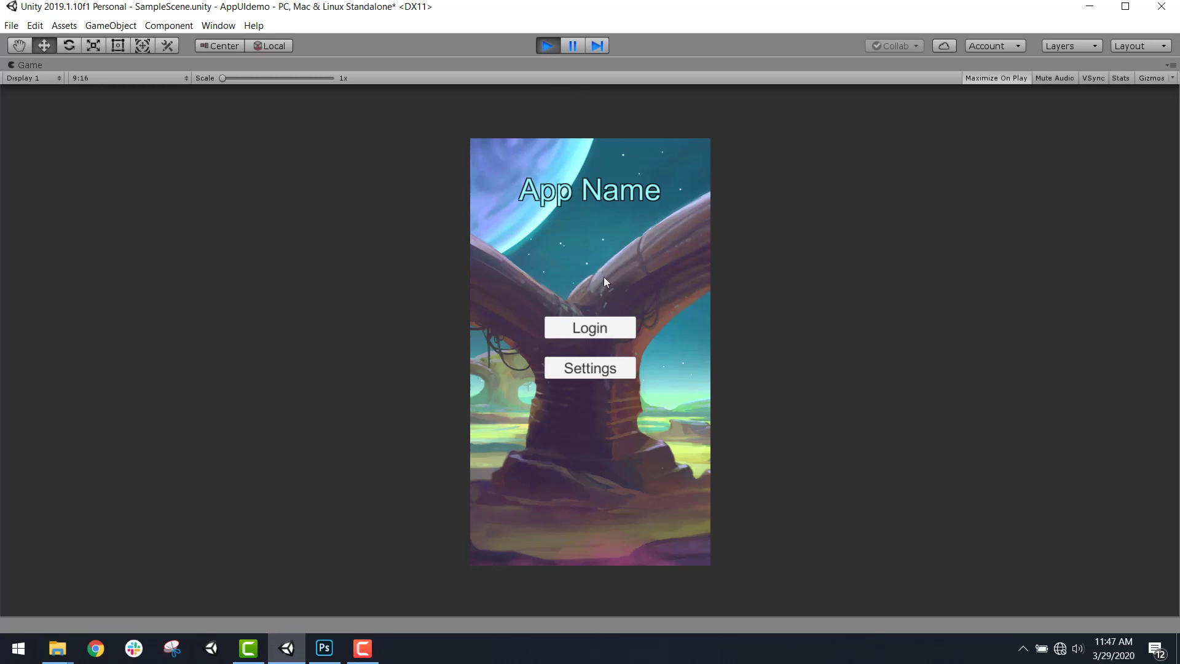
Exit play mode and deactivate the Panel object so the login panel starts hidden
click(547, 46)
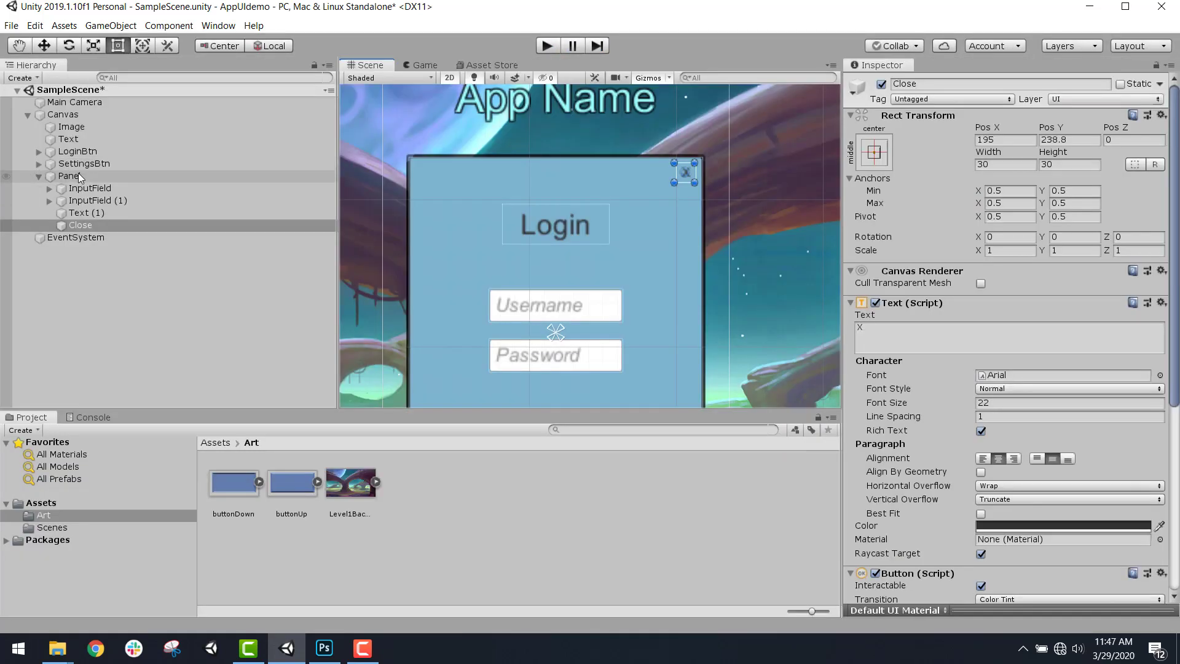
click(74, 176)
click(882, 84)
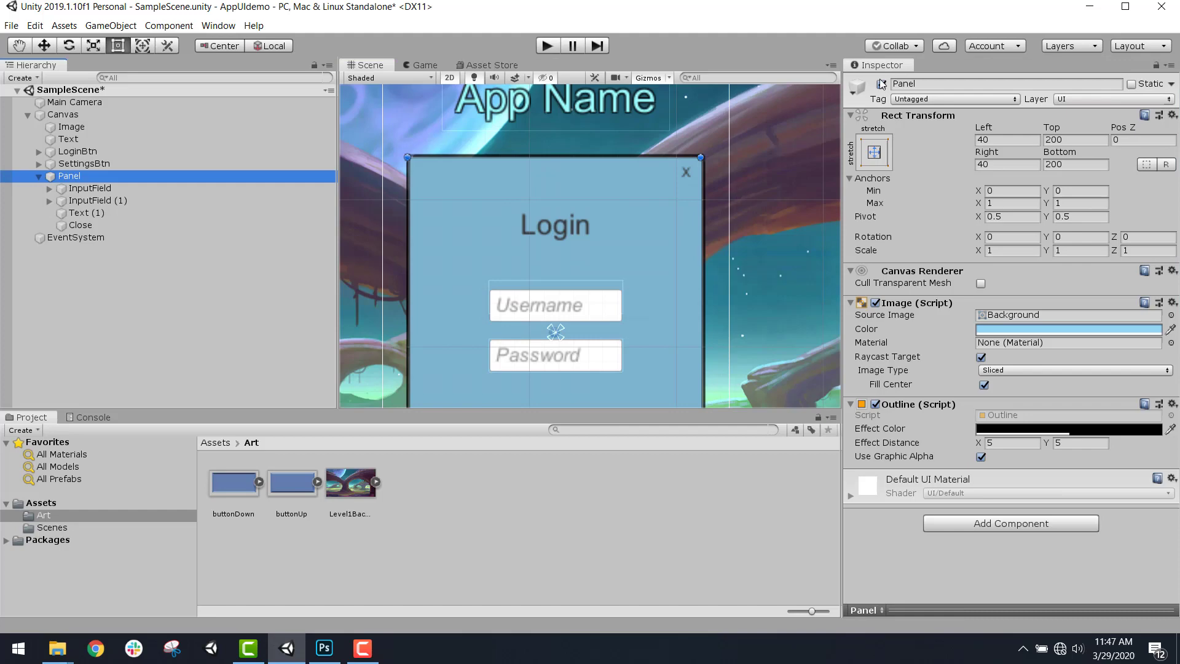
Test in play mode opening the hidden login panel with the Login button and closing it with the X, and exit play mode
click(550, 45)
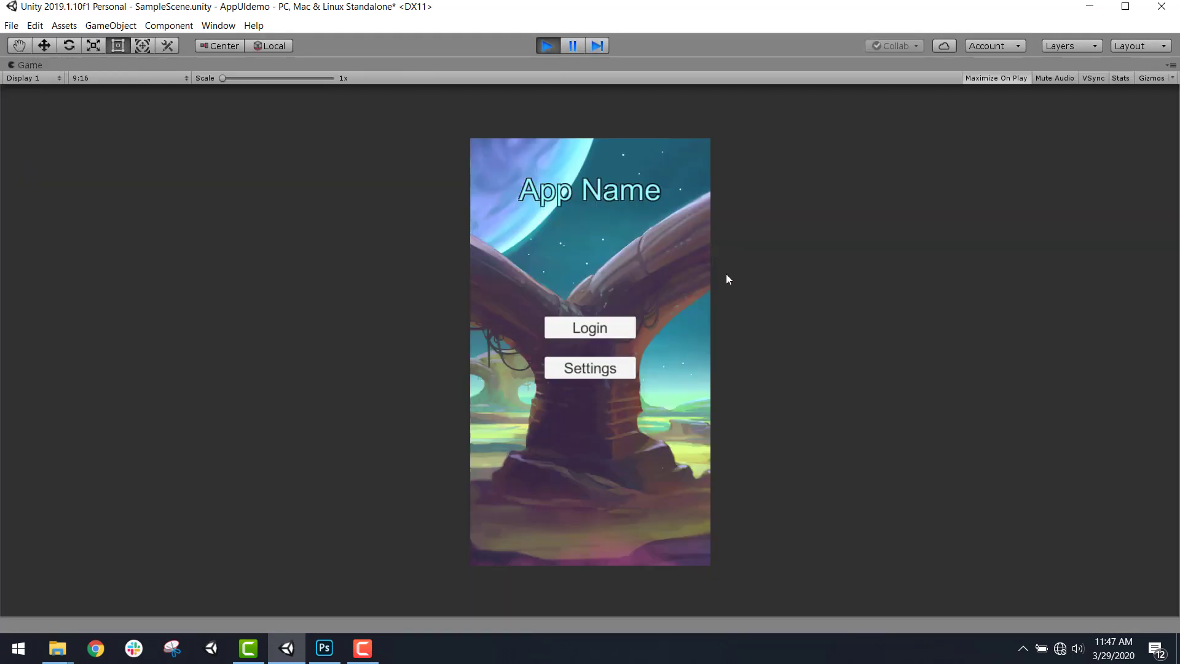
click(585, 329)
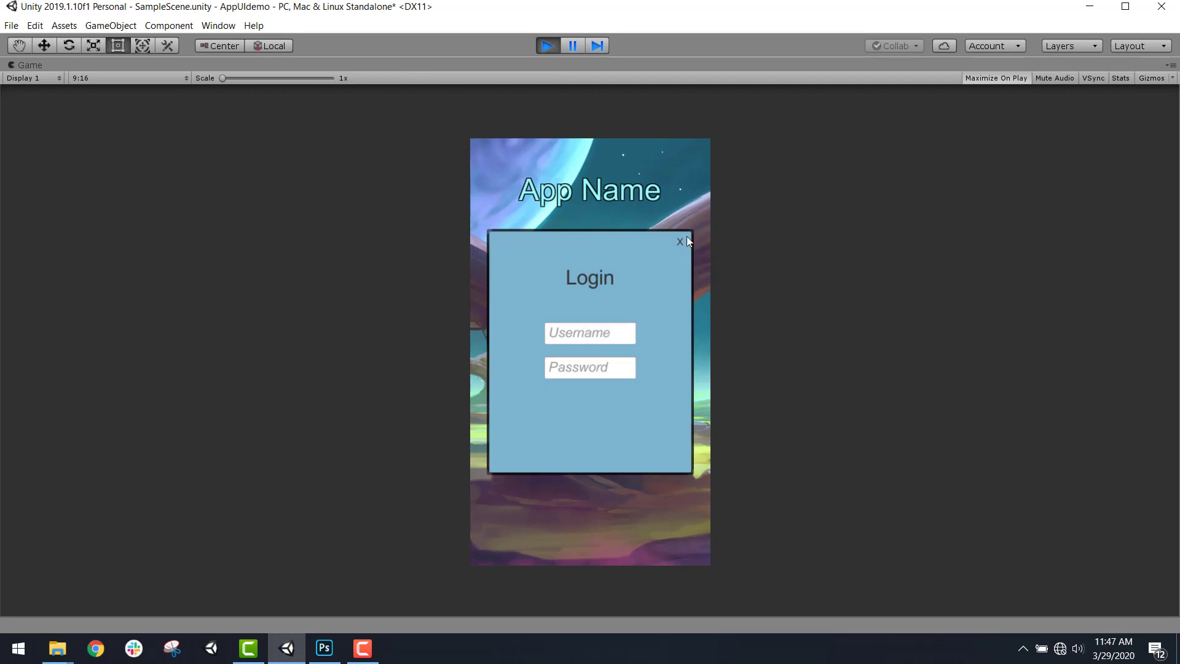
click(683, 239)
click(612, 331)
click(545, 46)
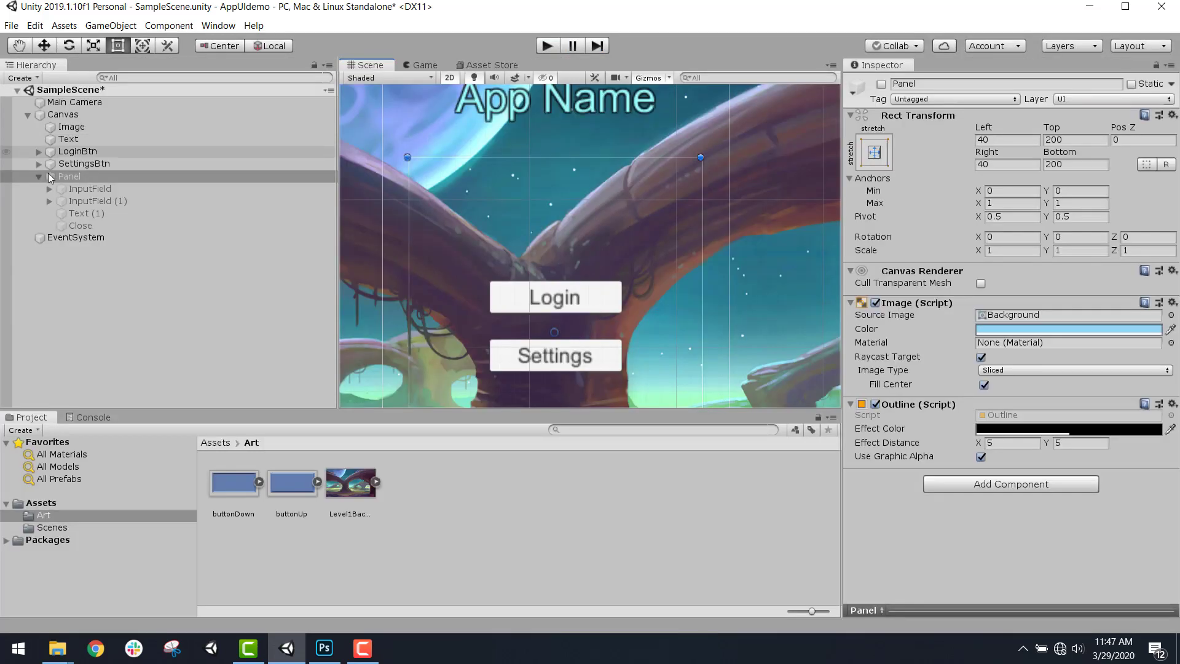
Reactivate the Panel and add a UI Button as its child
click(881, 84)
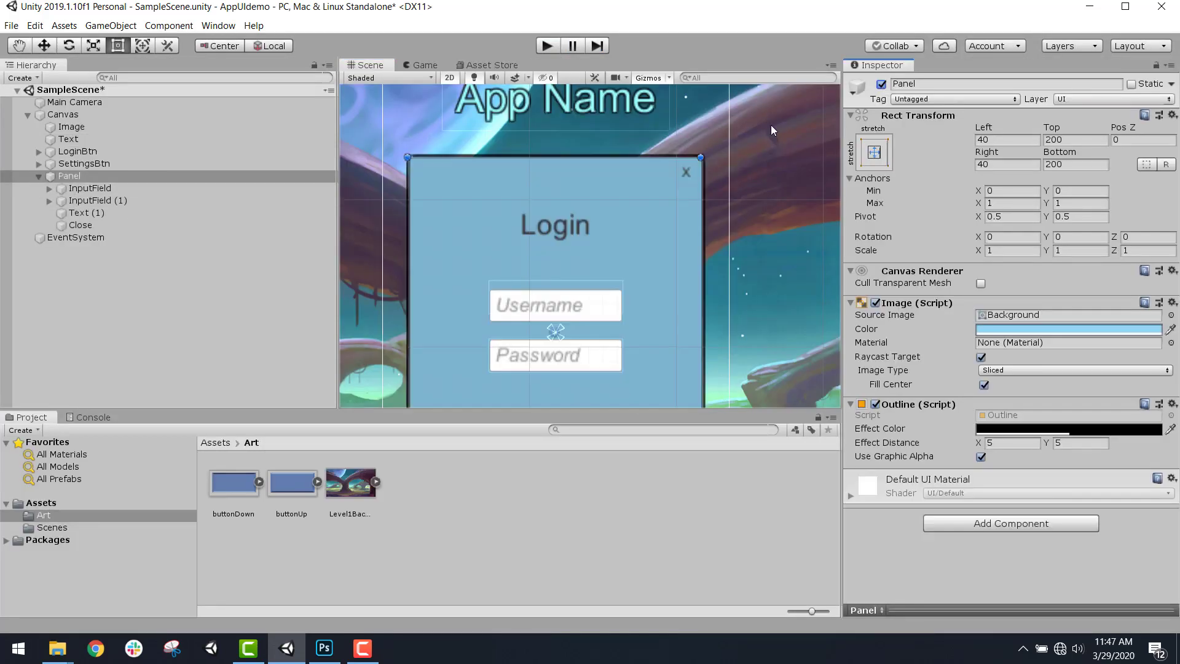
scroll(609, 223, down, 2)
middle_drag(608, 224, 637, 159)
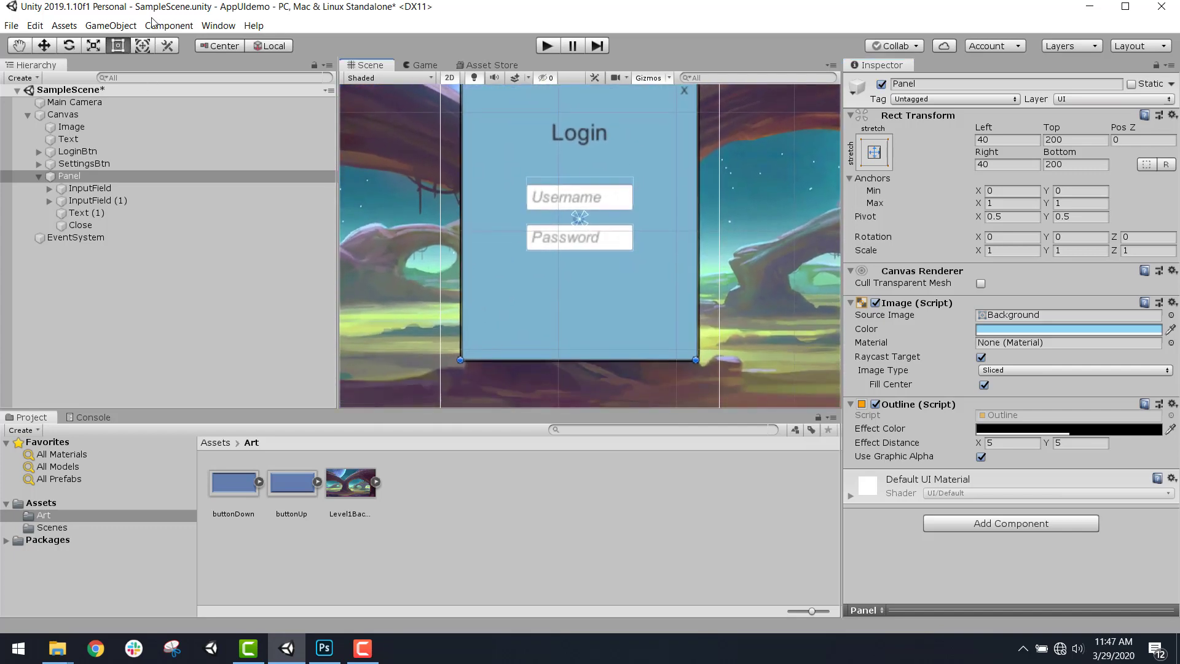
click(111, 25)
mouse_move(216, 161)
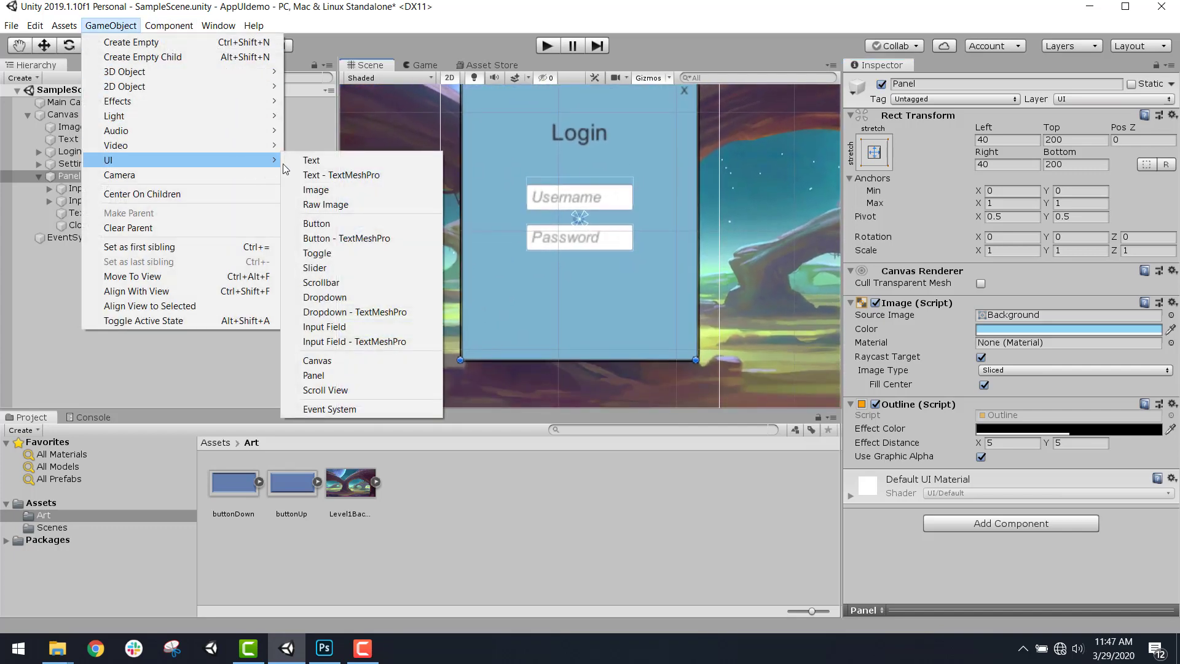
click(362, 224)
drag(180, 235, 162, 177)
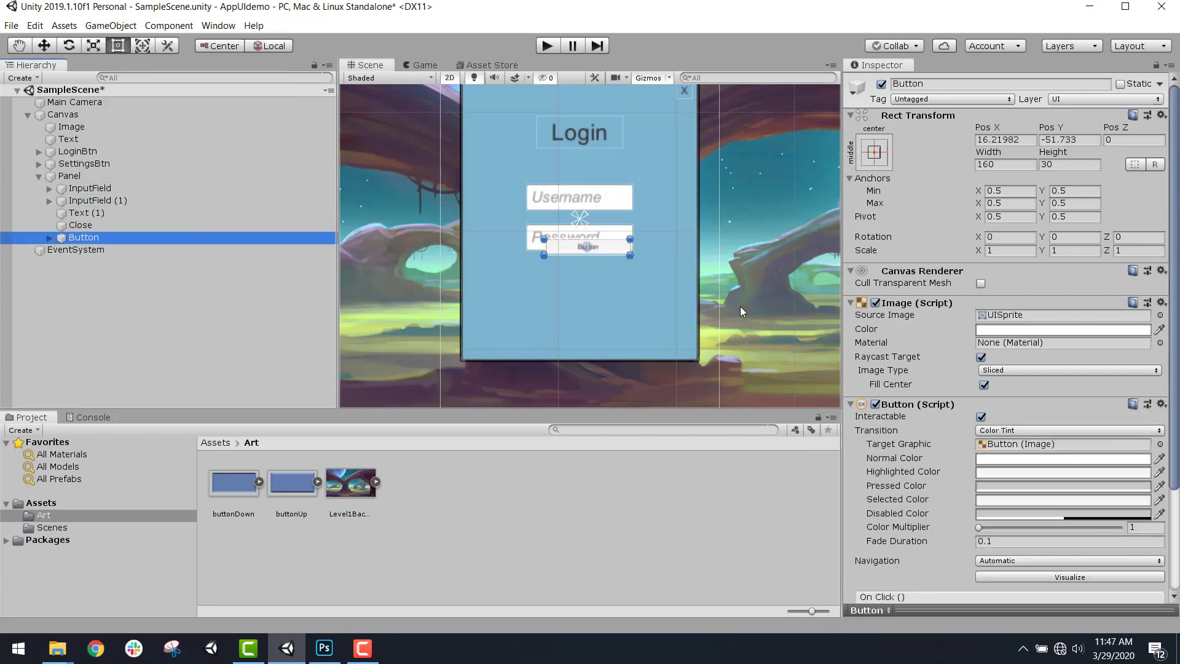
Set the new button's Pos X to 0 and height to 40, and move it below the Password field to Pos Y -120
click(1006, 140)
text(0)
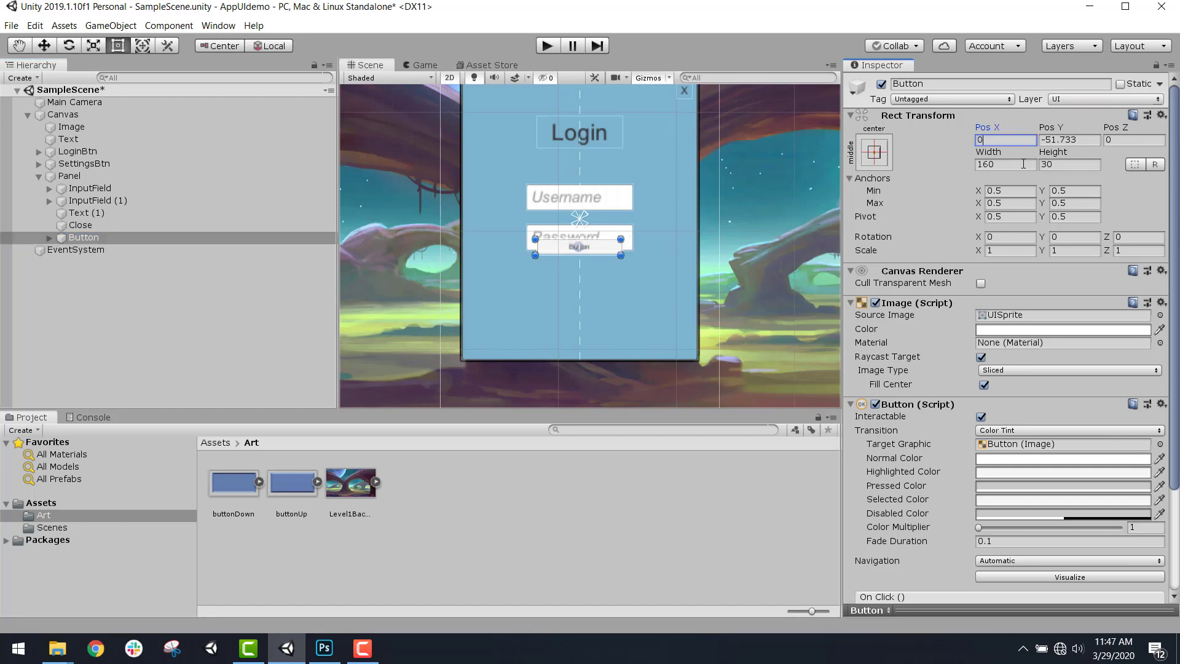
click(1022, 164)
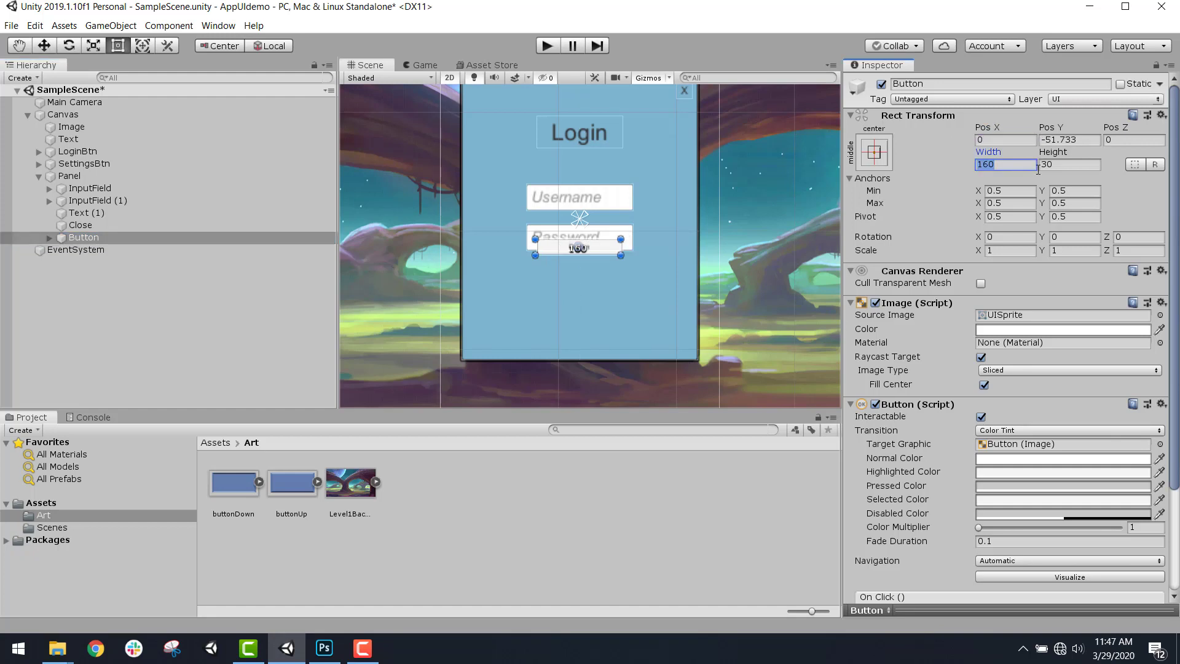
click(1063, 165)
text(40)
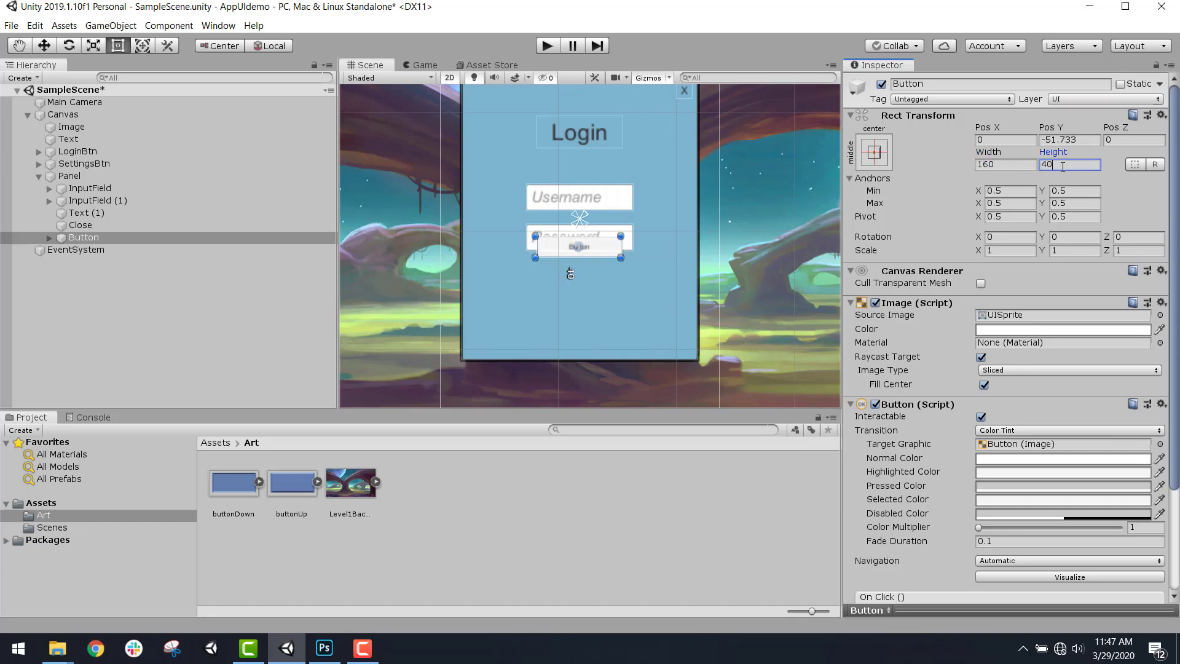
text(w)
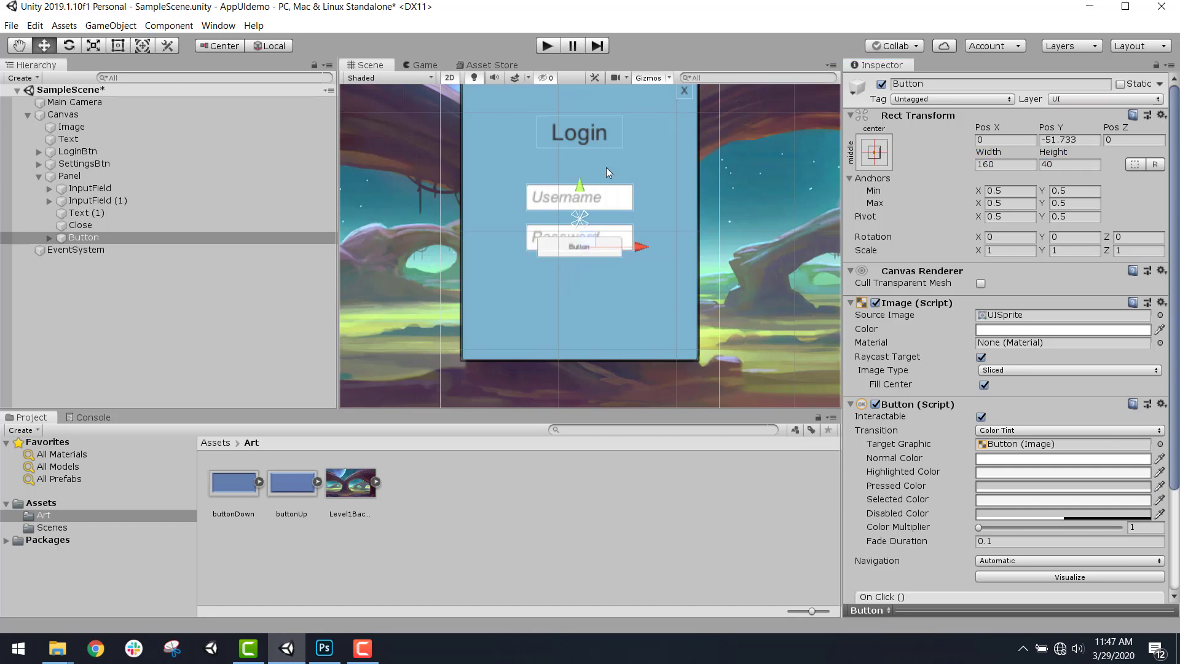
drag(584, 194, 592, 225)
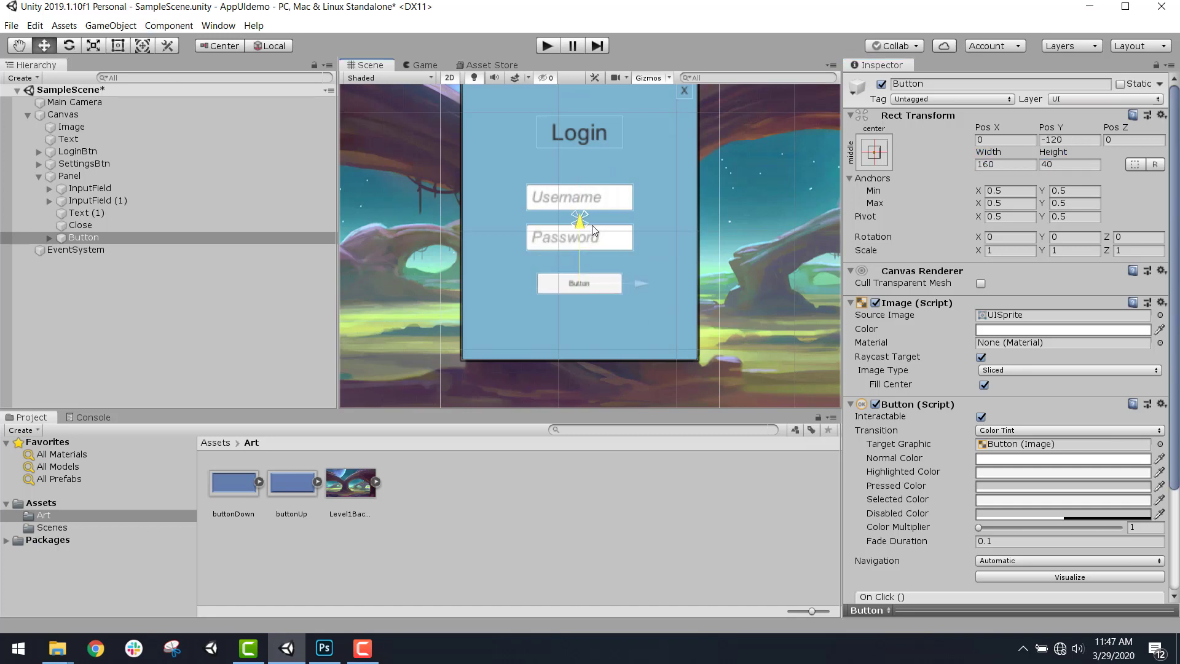
Change the new button's label text to Login with font size 28
click(83, 237)
click(49, 237)
click(90, 250)
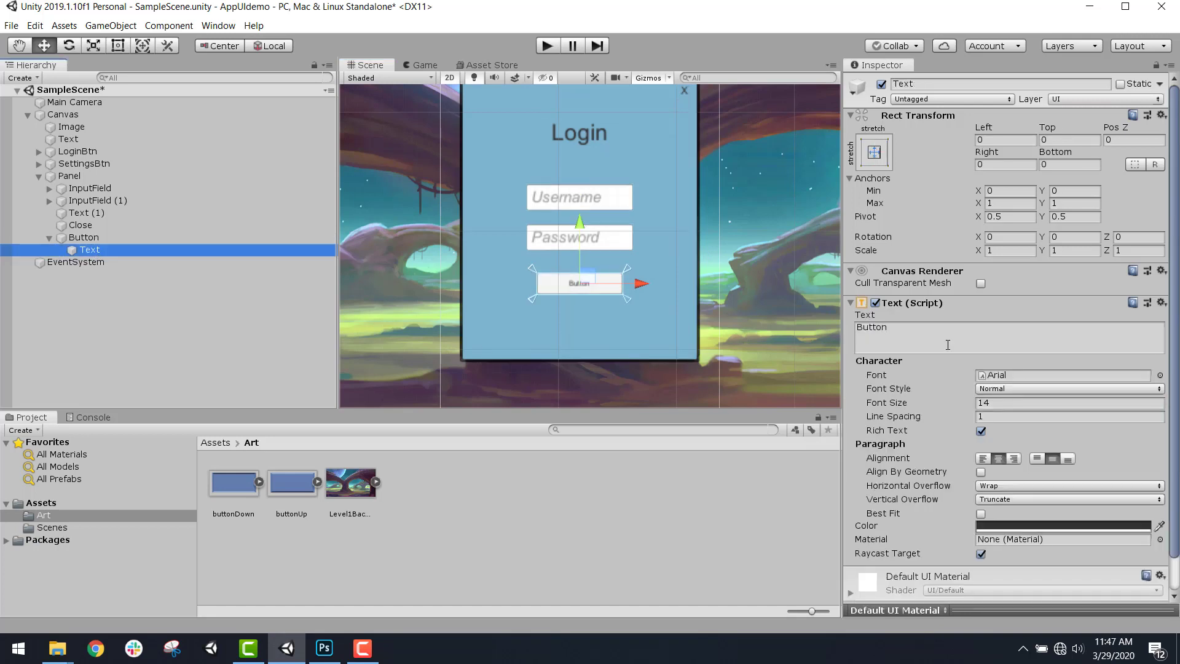
click(951, 337)
text(Login)
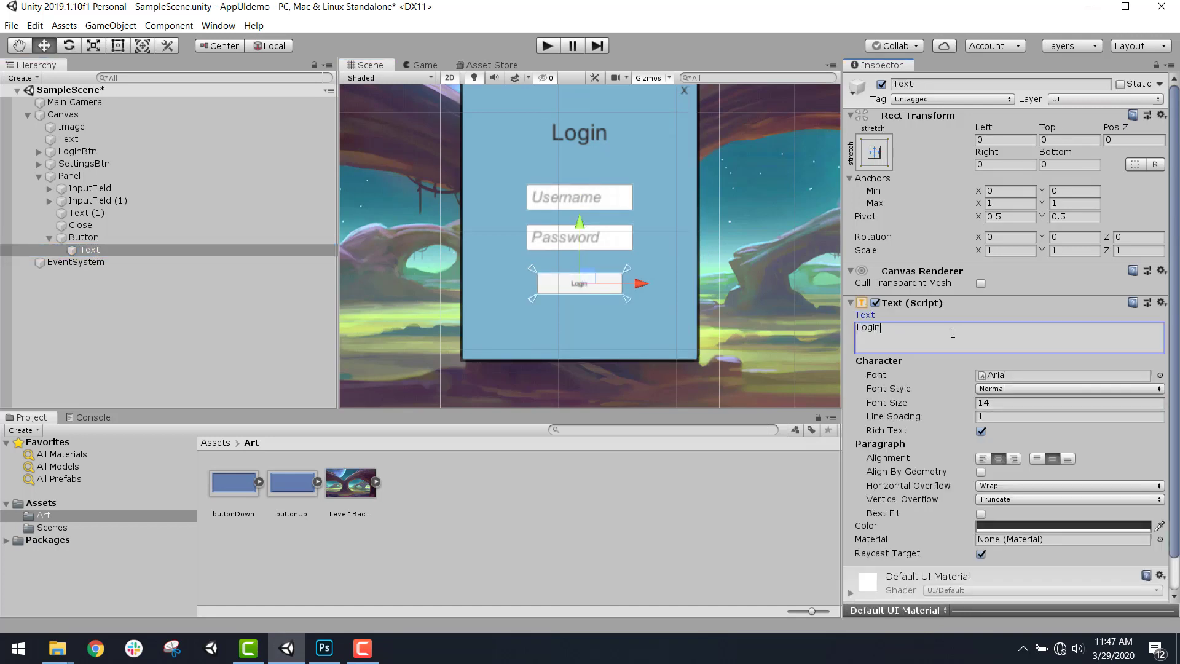
click(1011, 405)
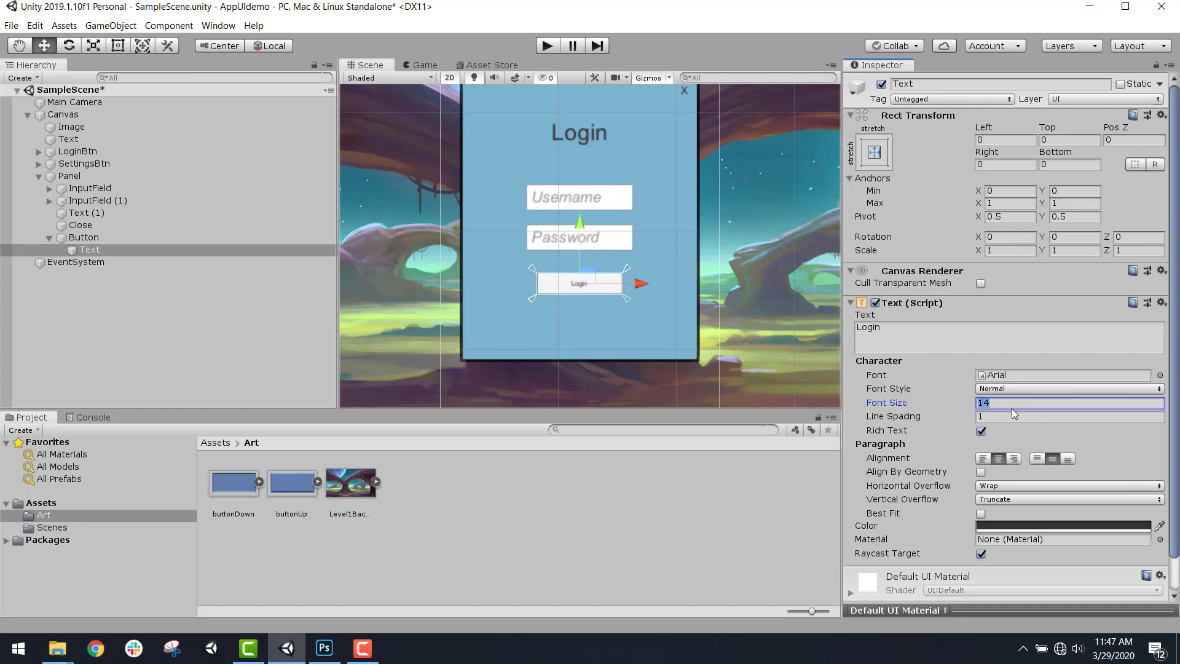
text(22)
key(Return)
text(26)
key(BackSpace)
text(8)
click(936, 329)
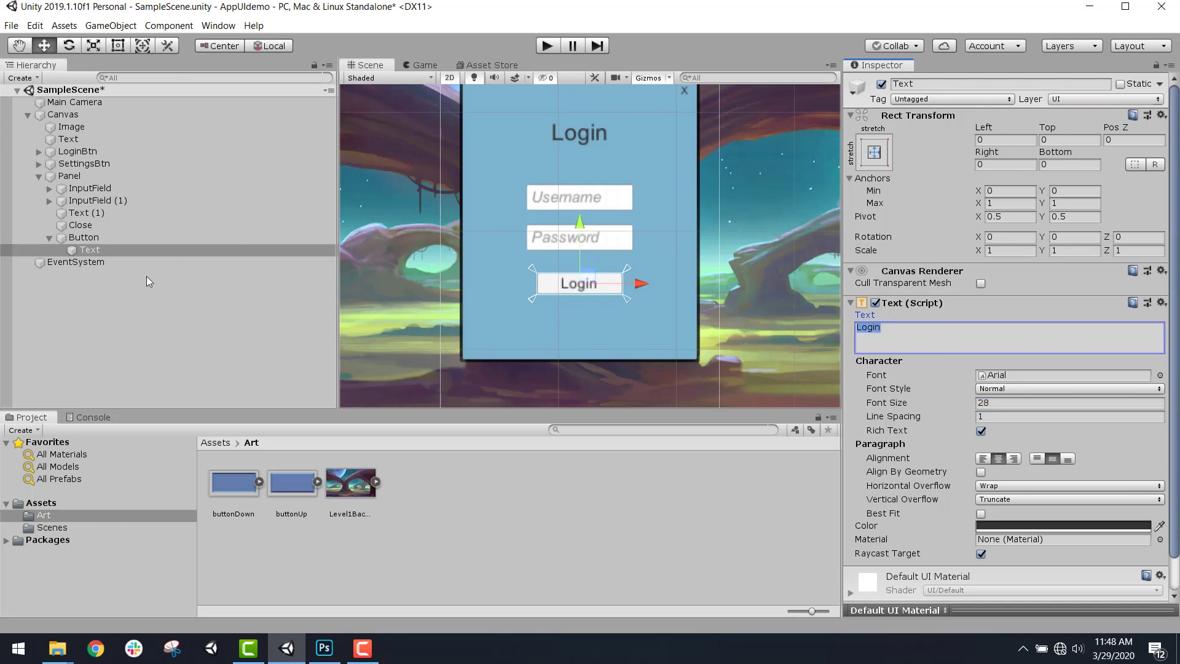
click(147, 240)
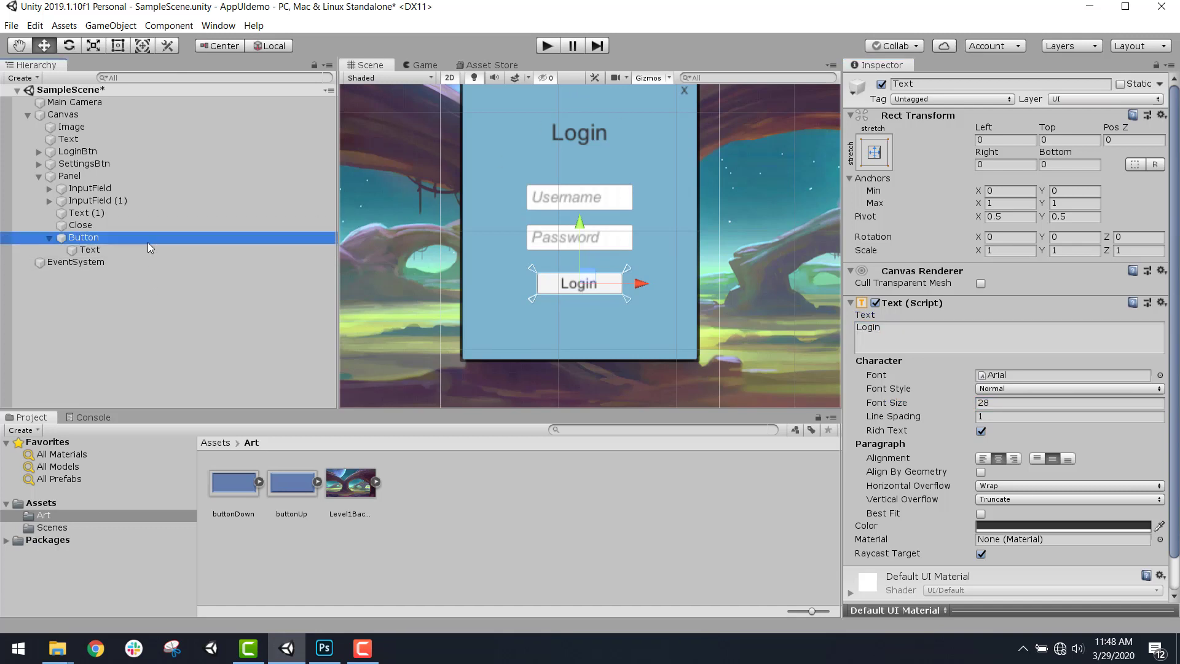
click(47, 240)
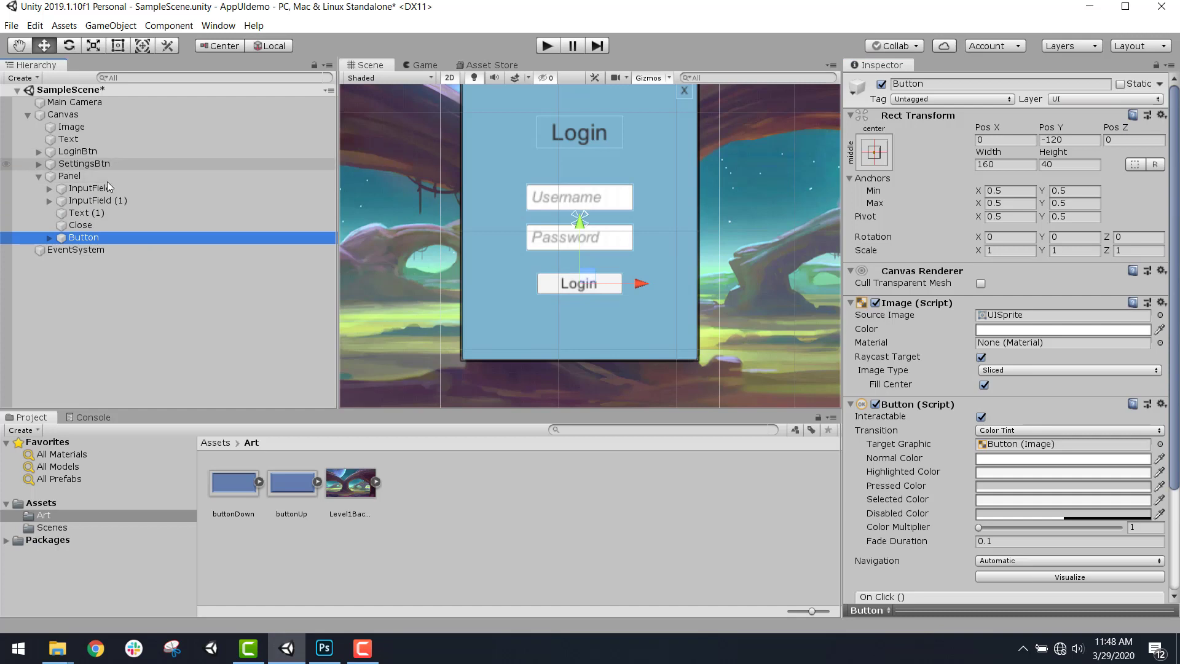
Toggle the Panel's active state a few times to compare the menu with the login panel, and leave it deactivated
scroll(924, 416, down, 3)
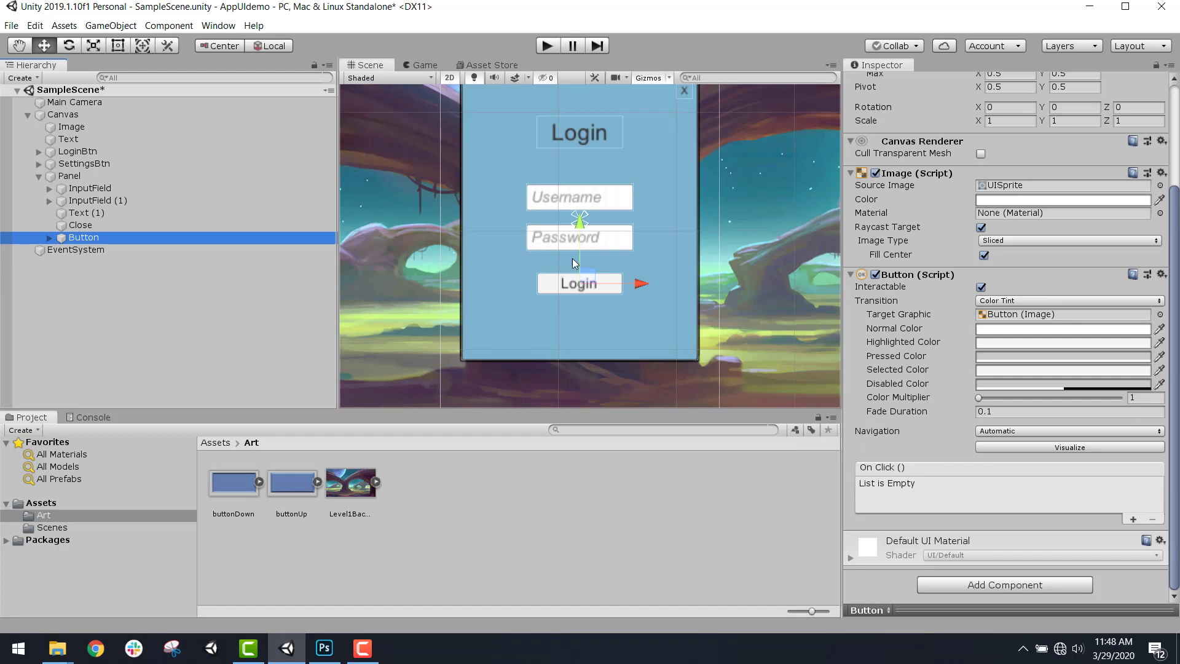
scroll(666, 209, down, 3)
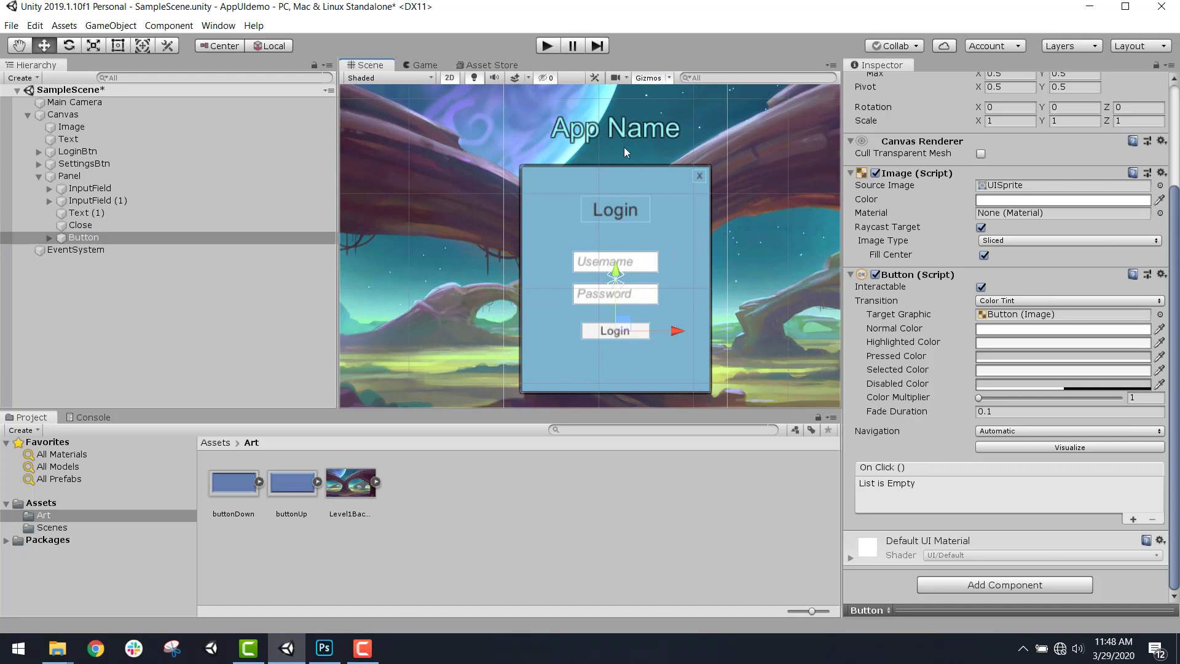
middle_drag(722, 256, 686, 196)
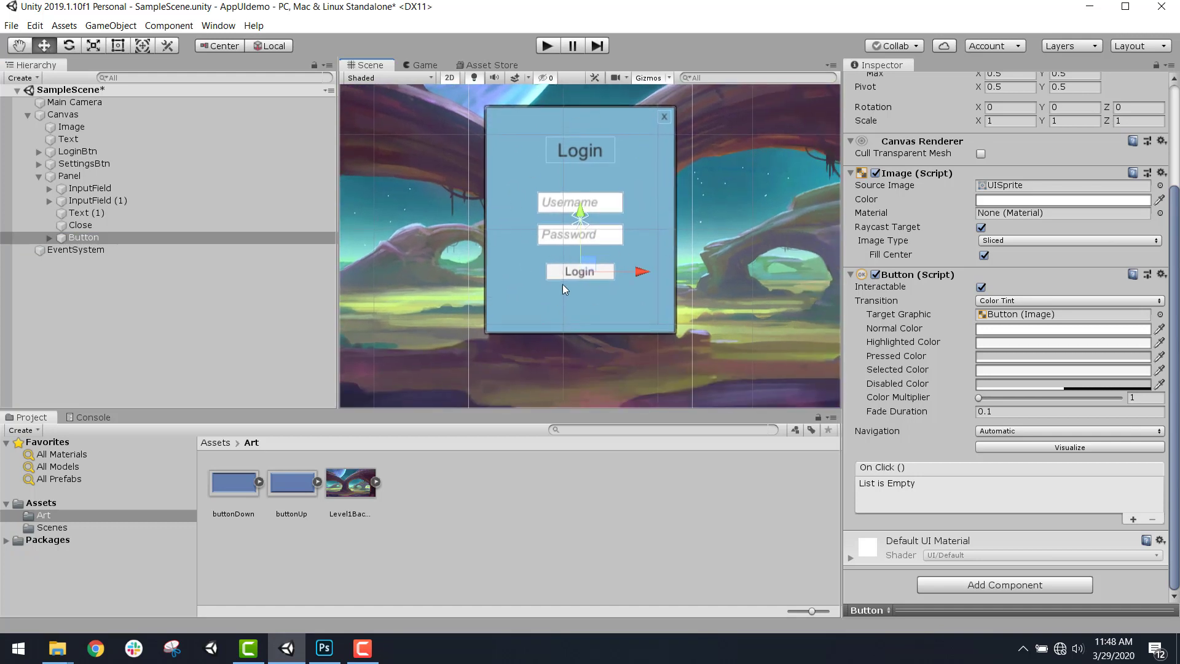
click(136, 176)
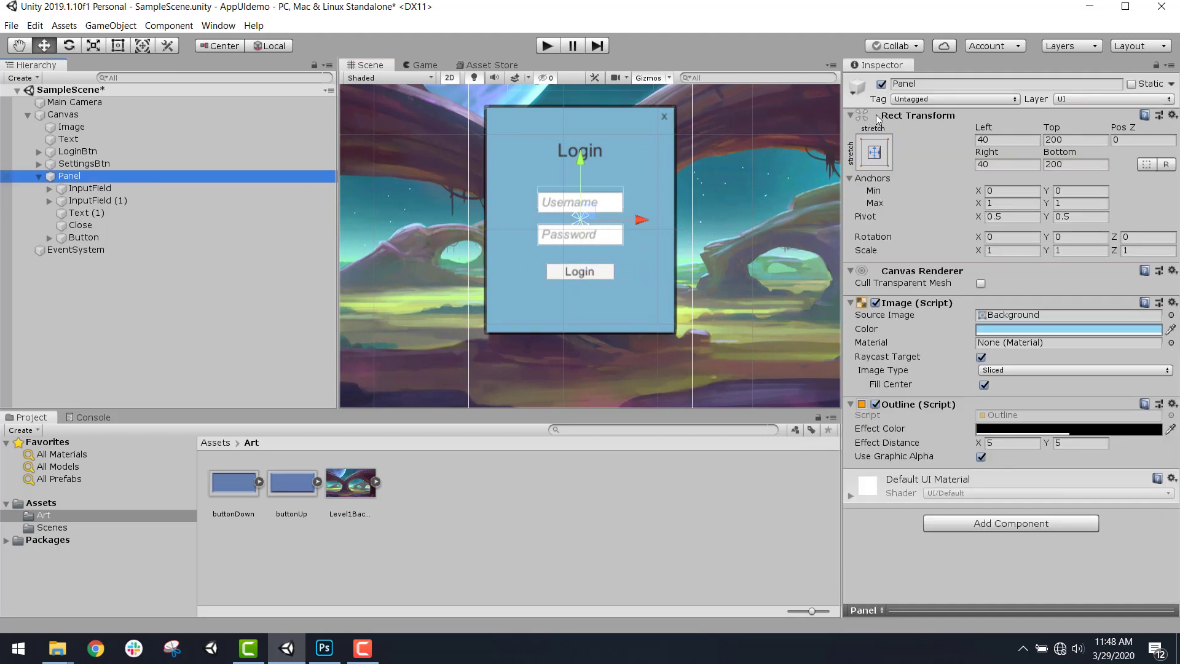
click(882, 84)
click(882, 84)
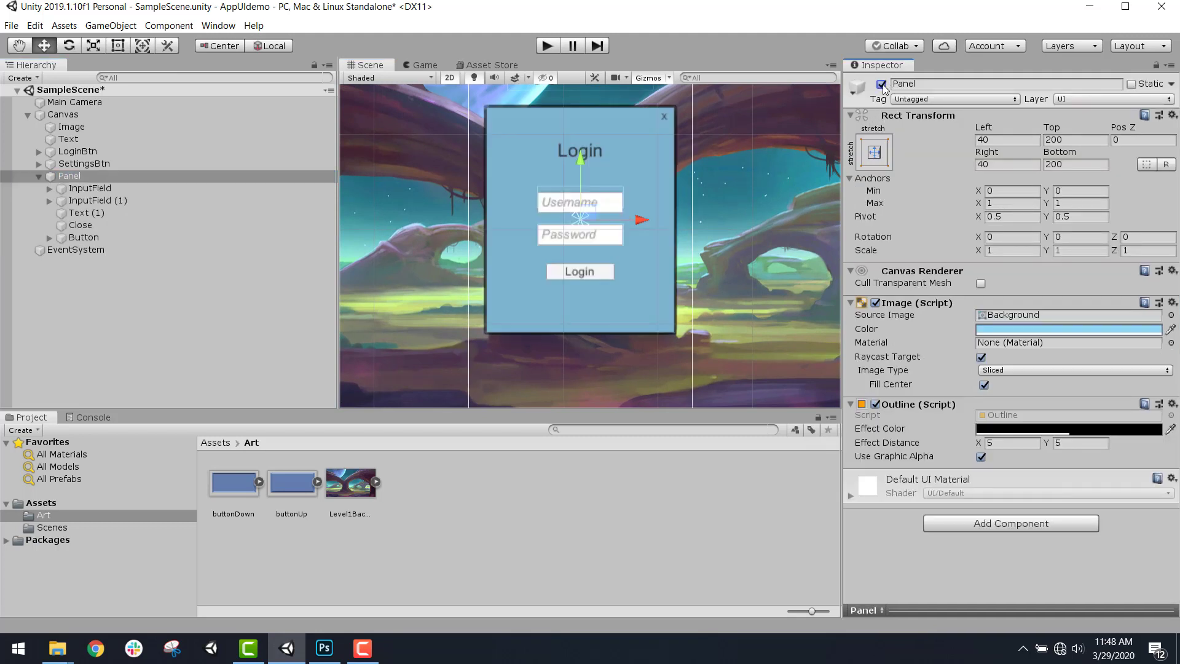
click(883, 84)
click(882, 84)
click(882, 84)
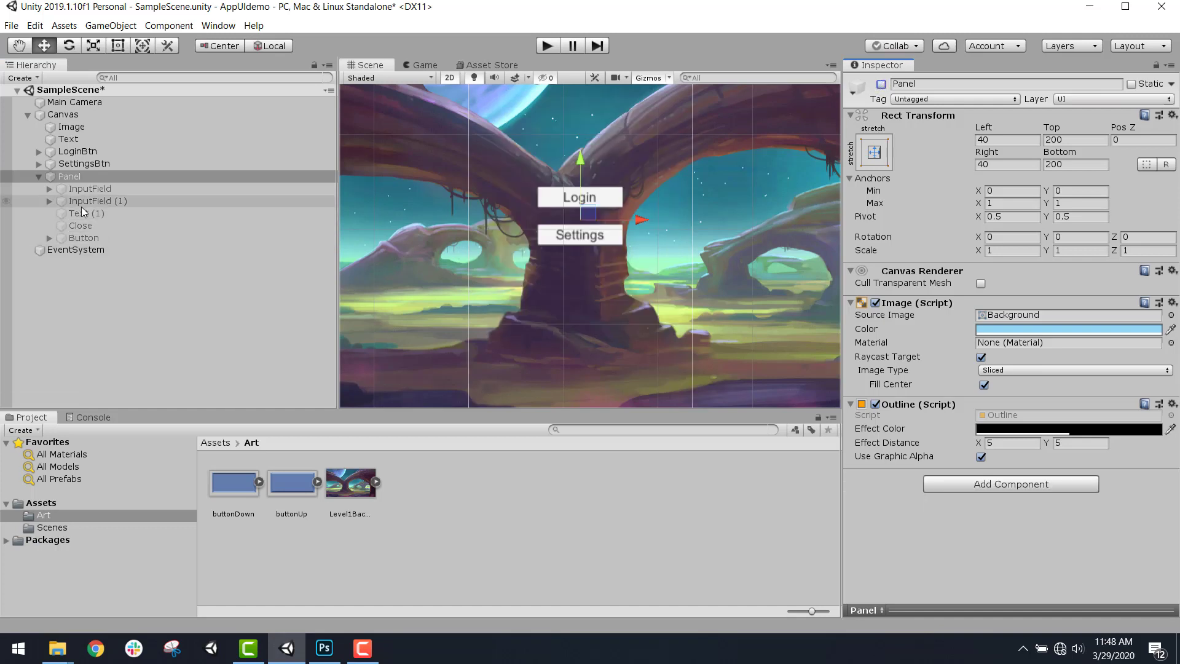
Inspect the App Name text's settings and show the project's root Assets folder
scroll(581, 204, up, 3)
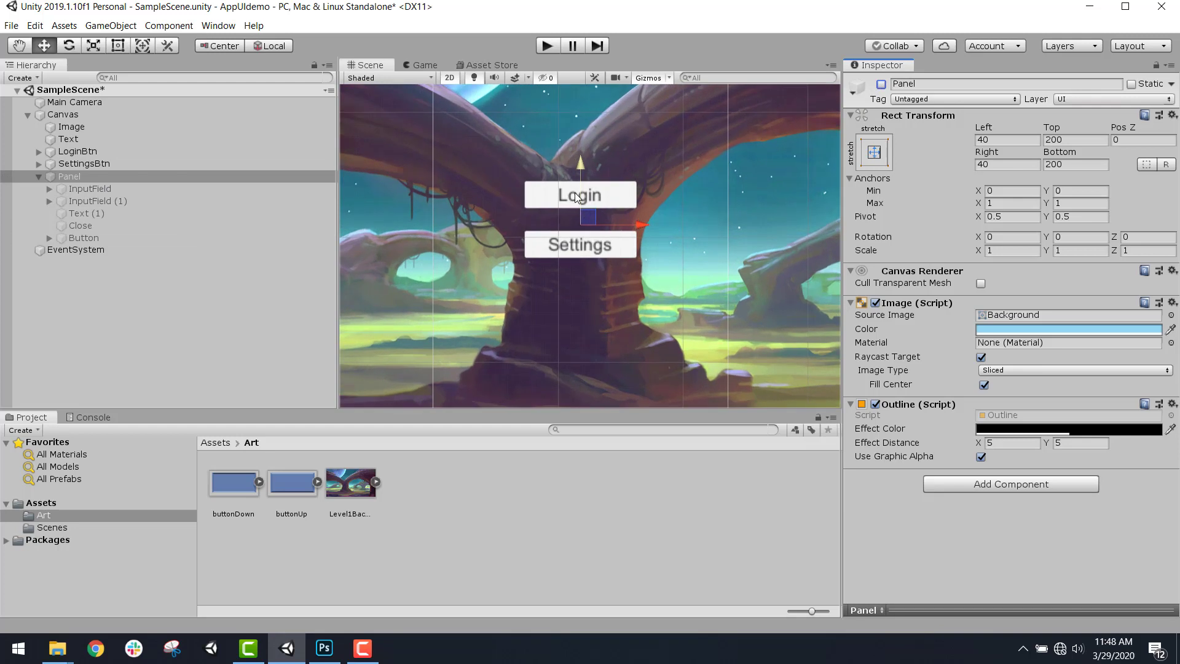
scroll(550, 209, down, 1)
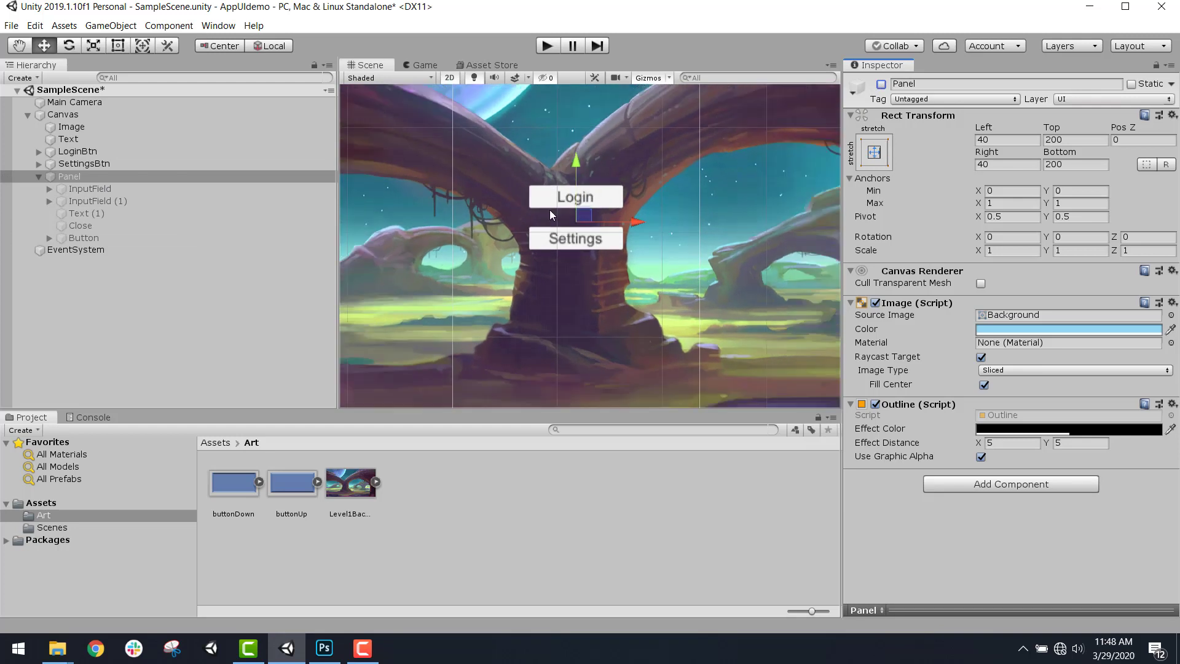
scroll(550, 209, down, 3)
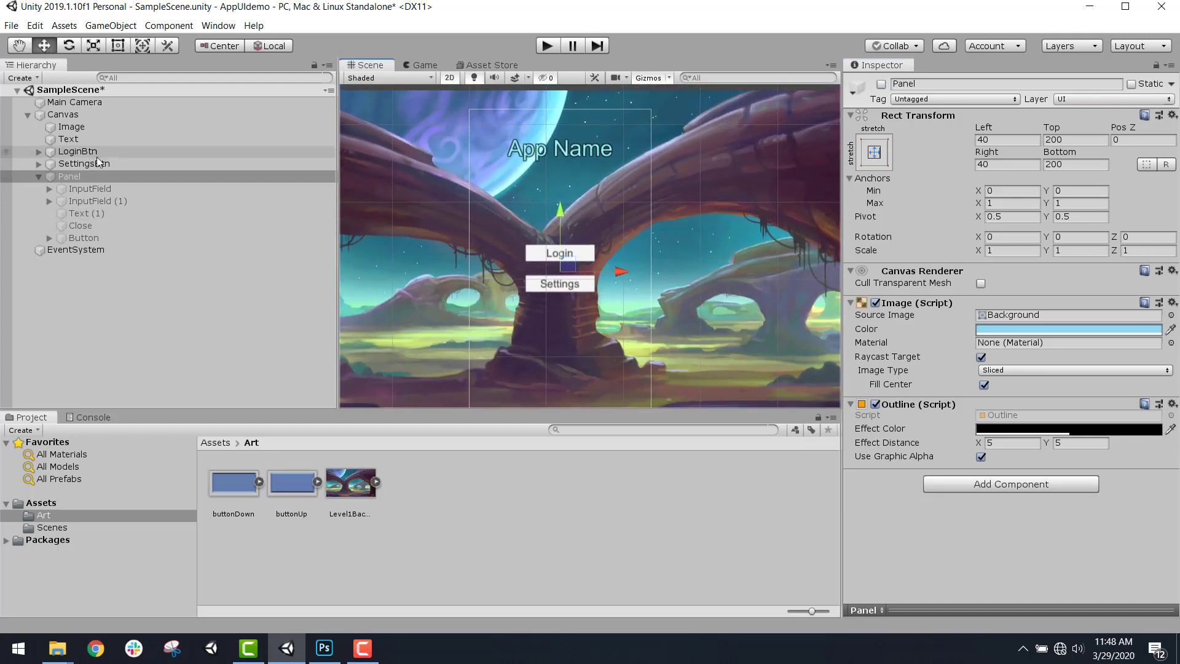
click(101, 139)
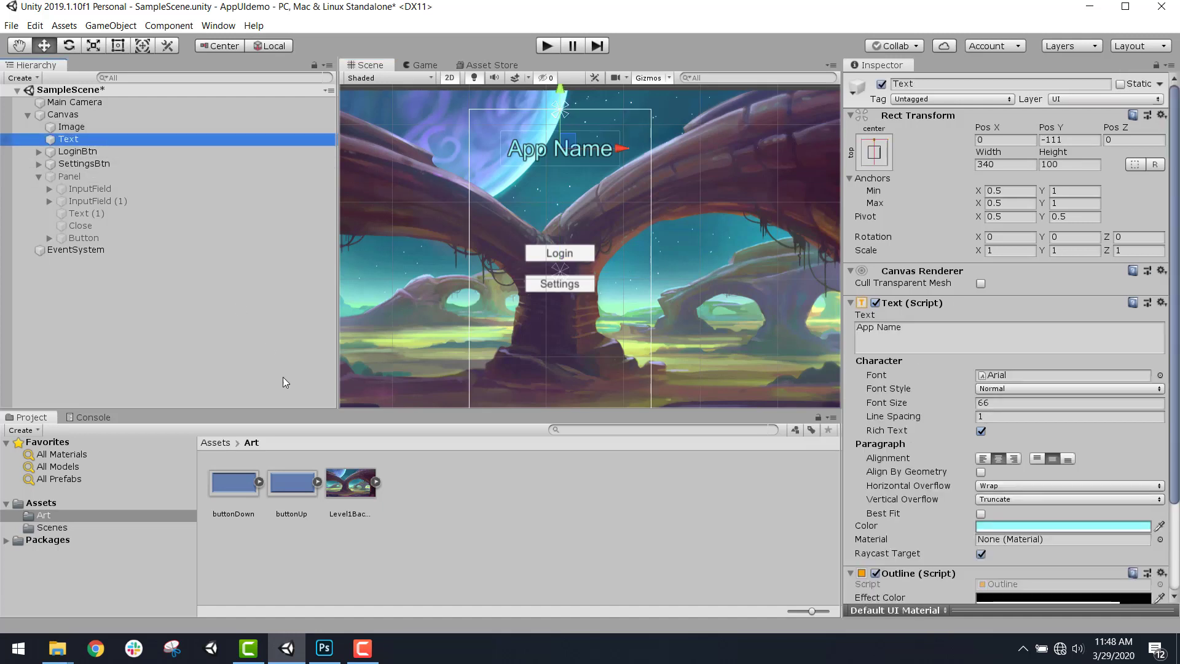
click(215, 442)
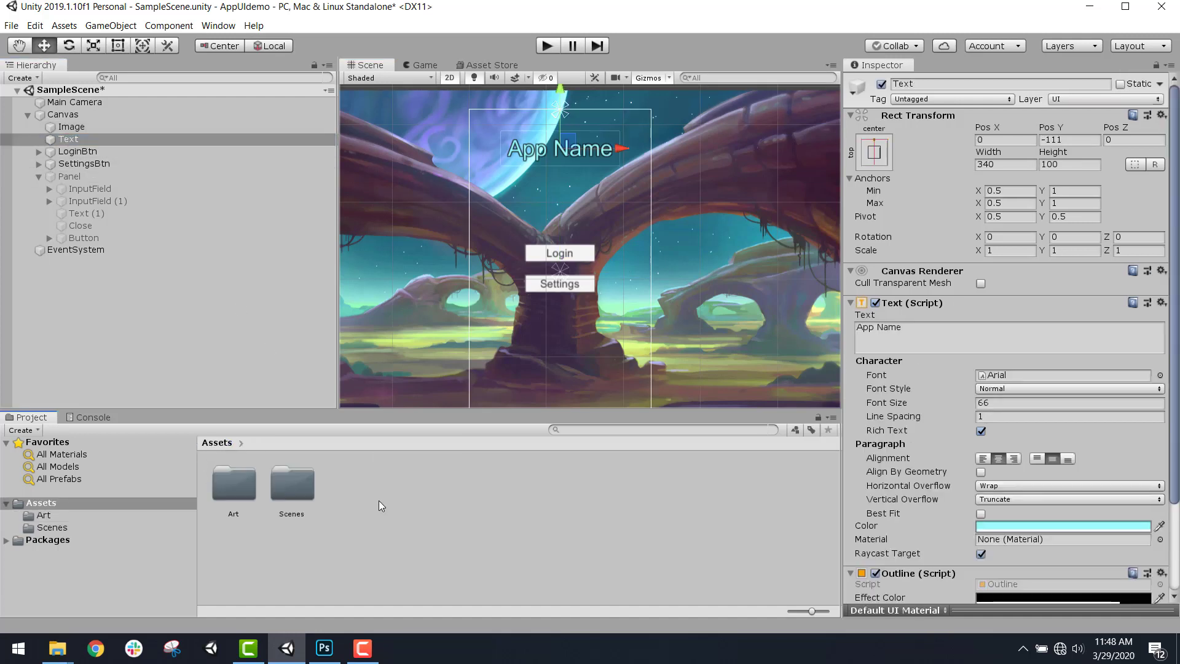
Switch to the File Explorer window showing C:\Windows\Fonts and move it clear of the project's Assets area
click(70, 651)
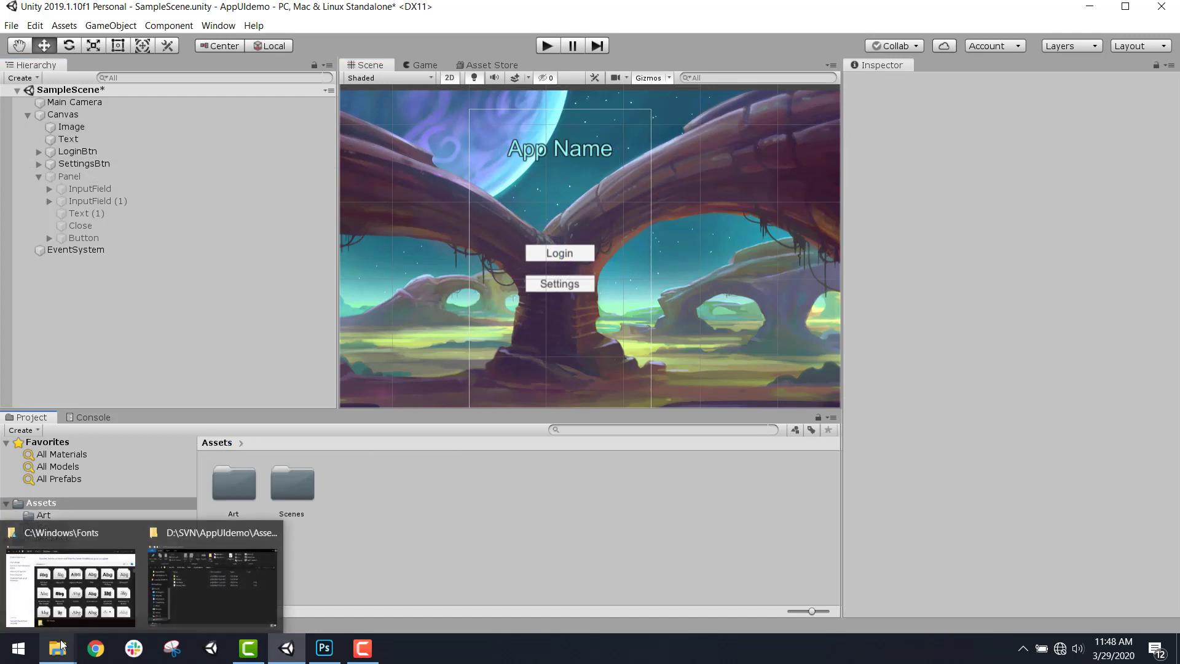
click(230, 578)
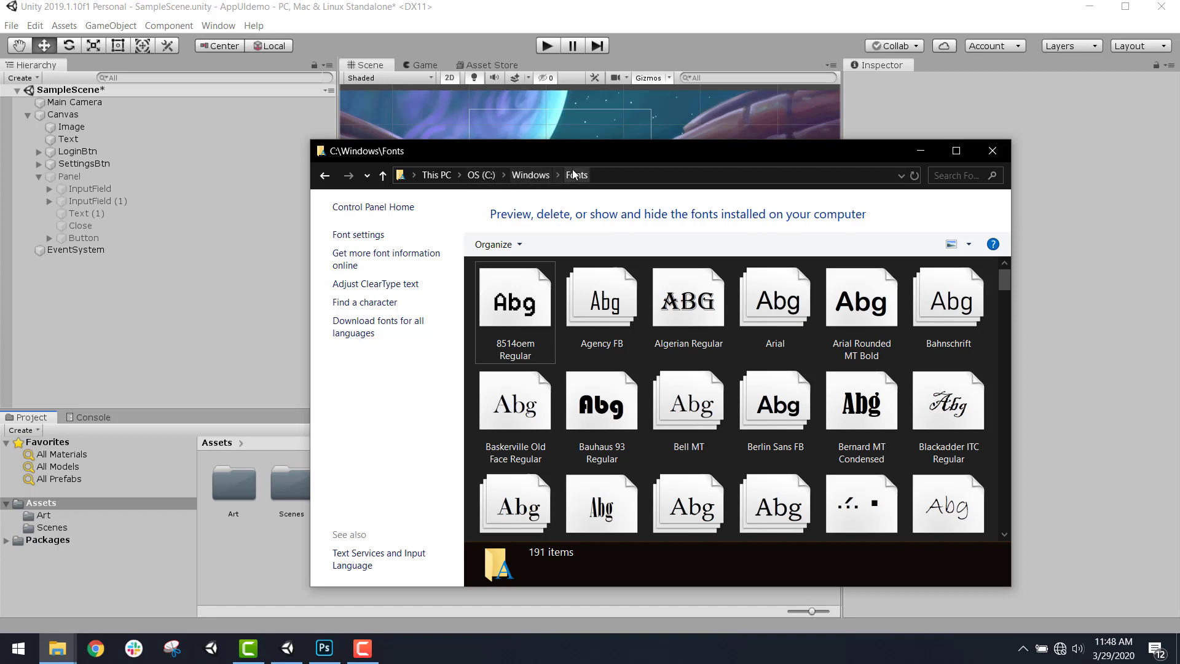
drag(645, 148, 713, 33)
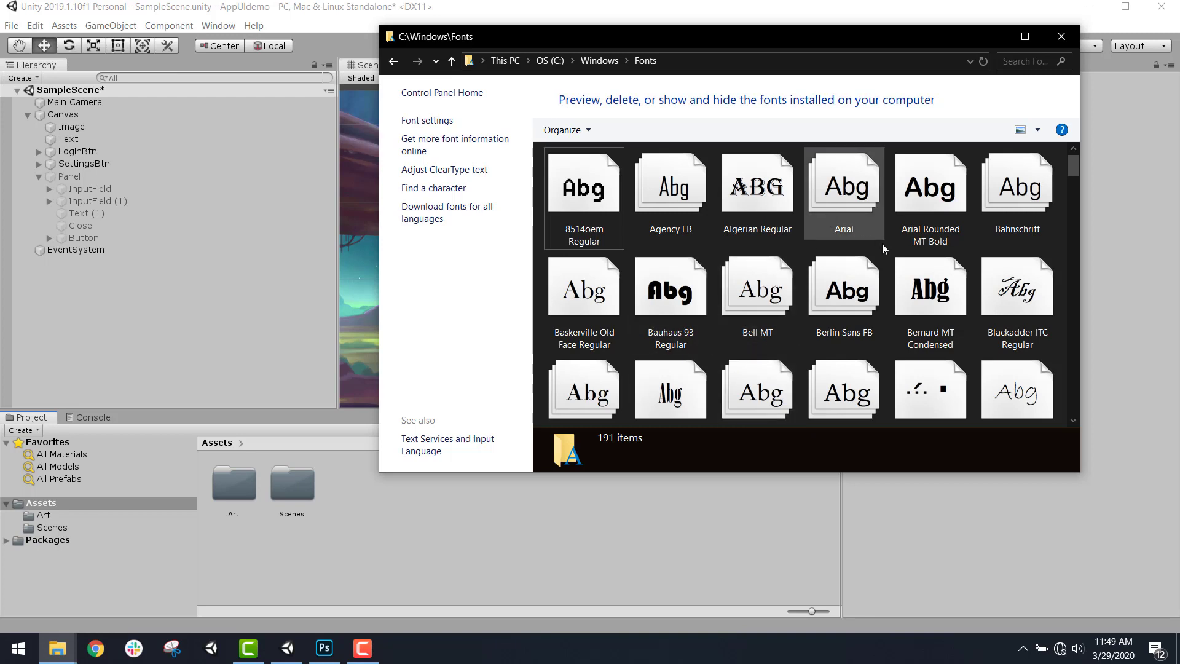
Browse the installed fonts and import Bauhaus 93 Regular into the Unity project's Assets folder
scroll(893, 319, down, 1)
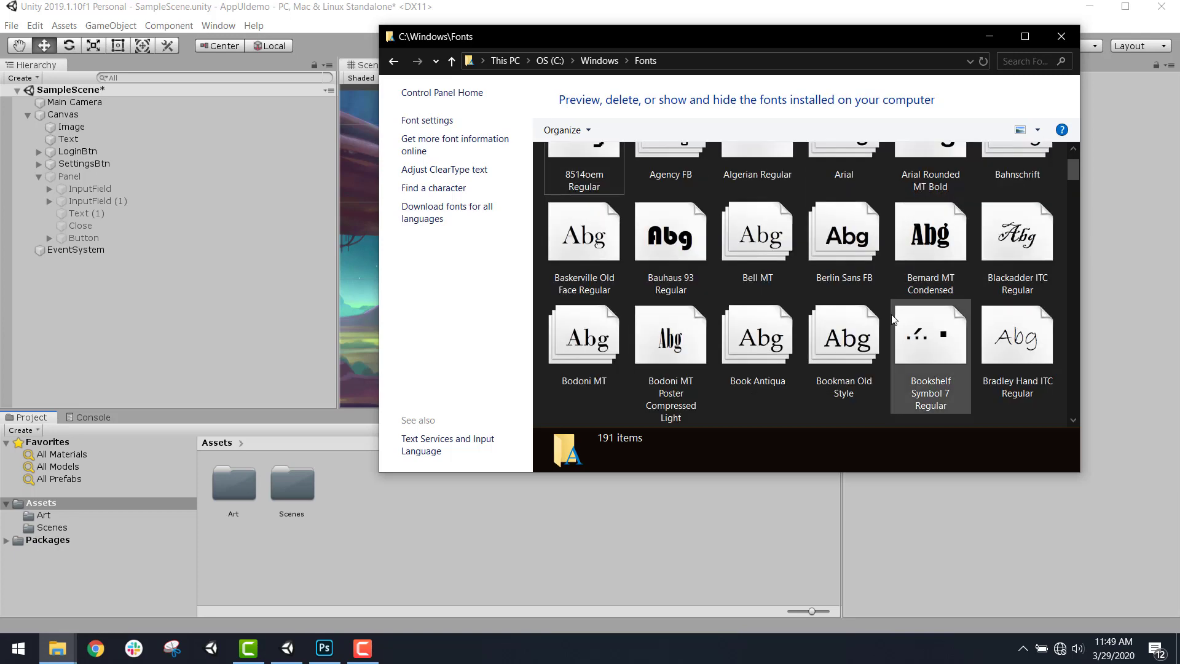
scroll(761, 335, down, 2)
scroll(675, 254, up, 1)
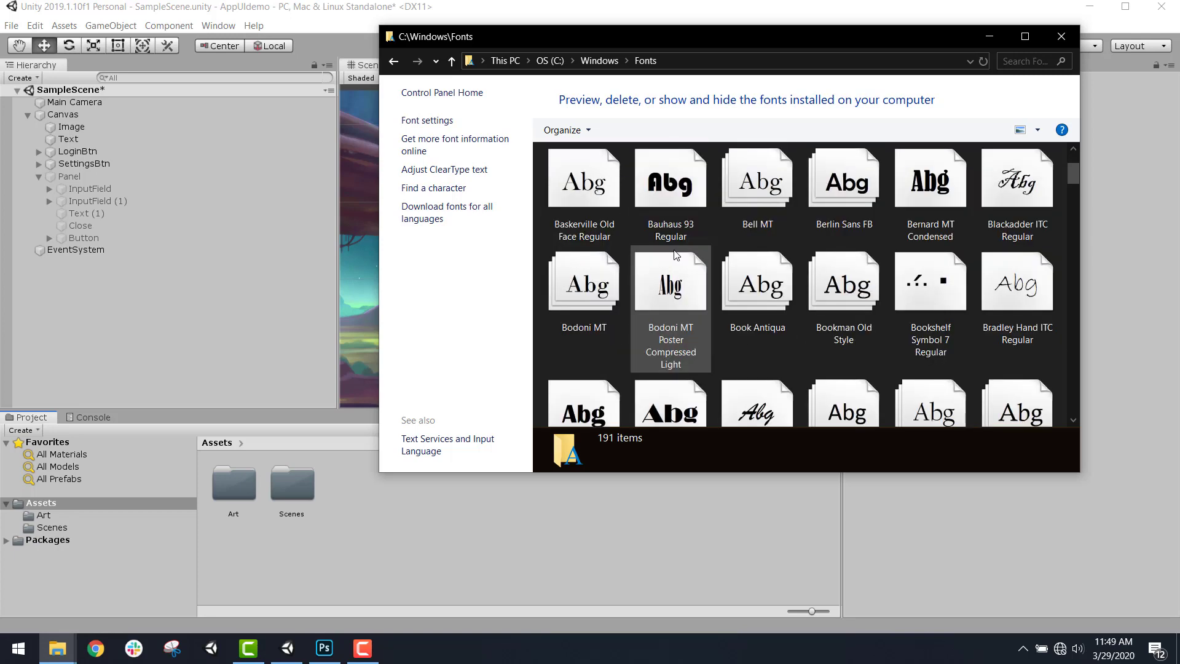
click(665, 195)
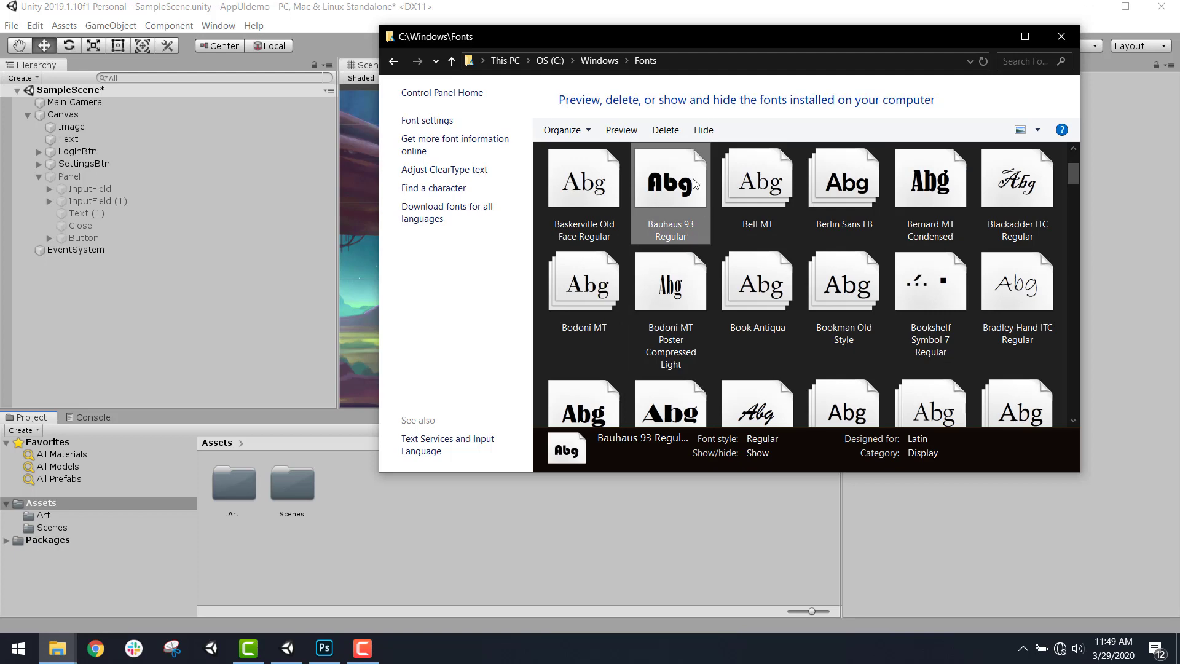
scroll(744, 301, down, 9)
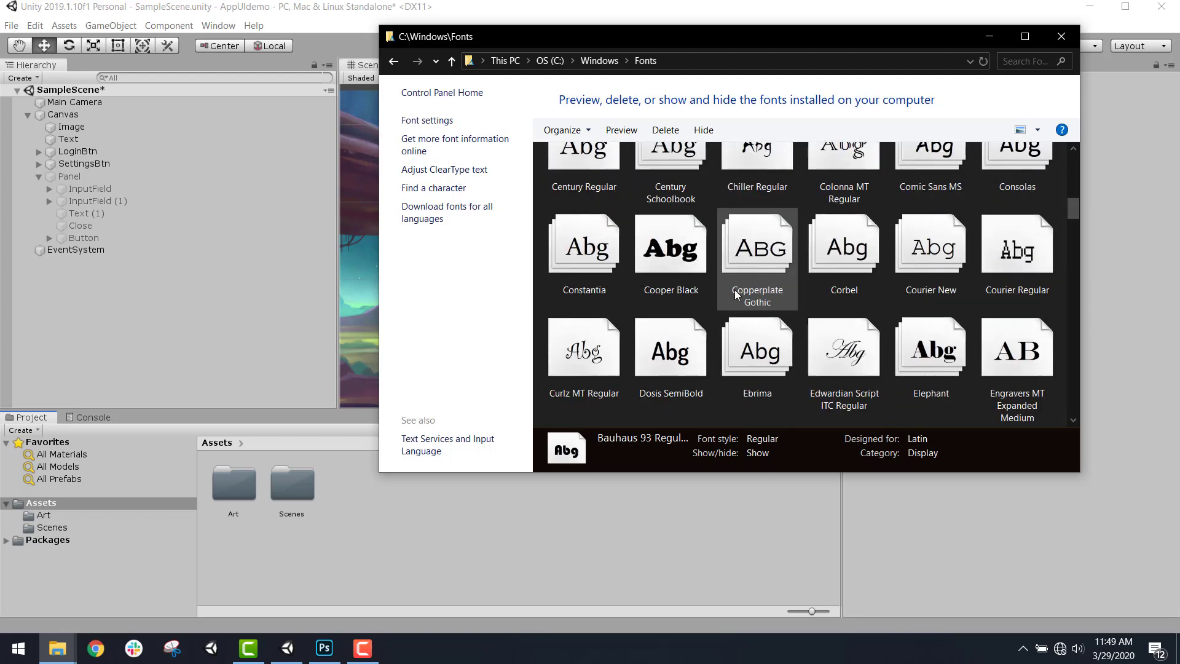
scroll(737, 295, down, 2)
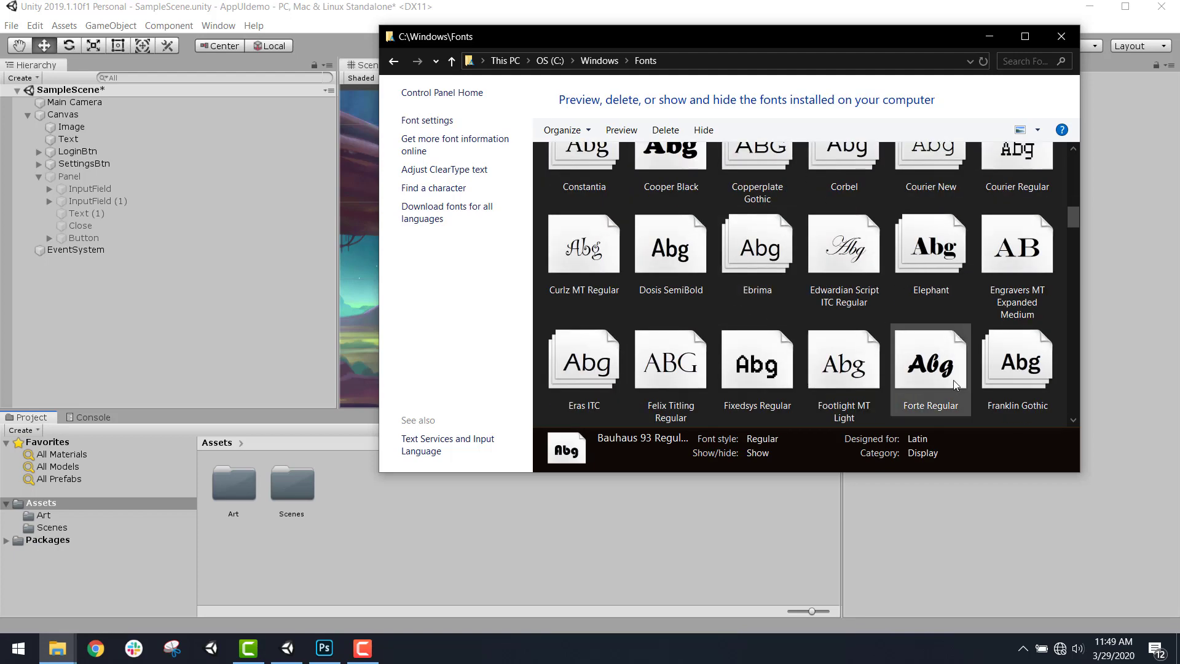
scroll(956, 386, up, 6)
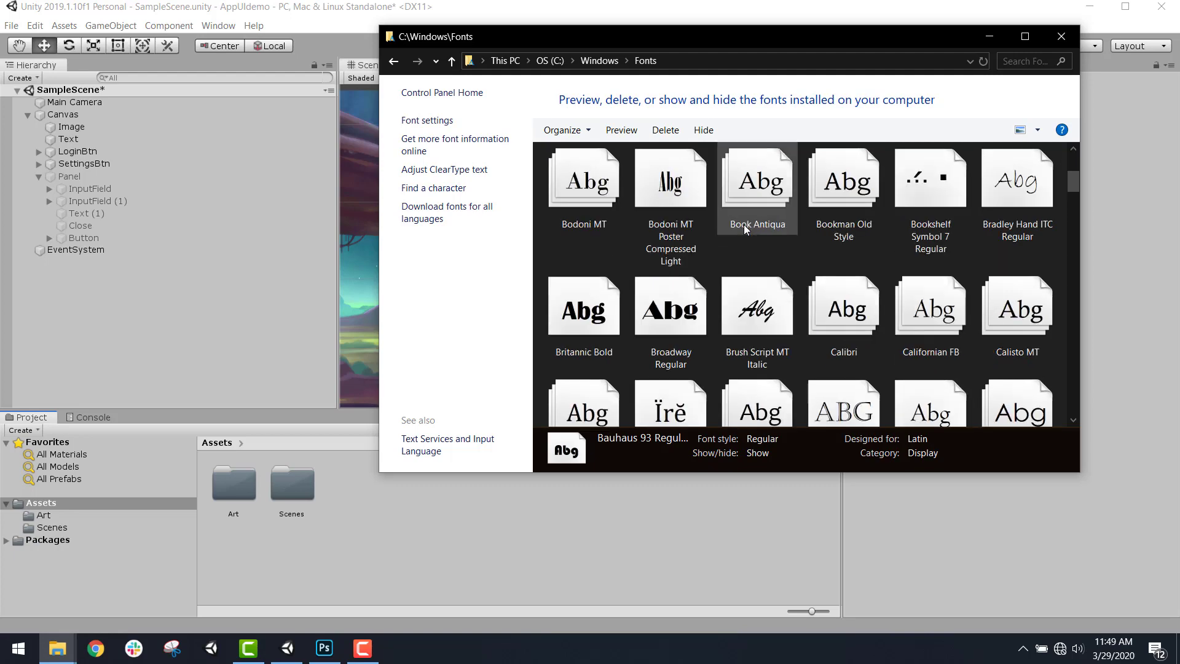
scroll(745, 228, up, 3)
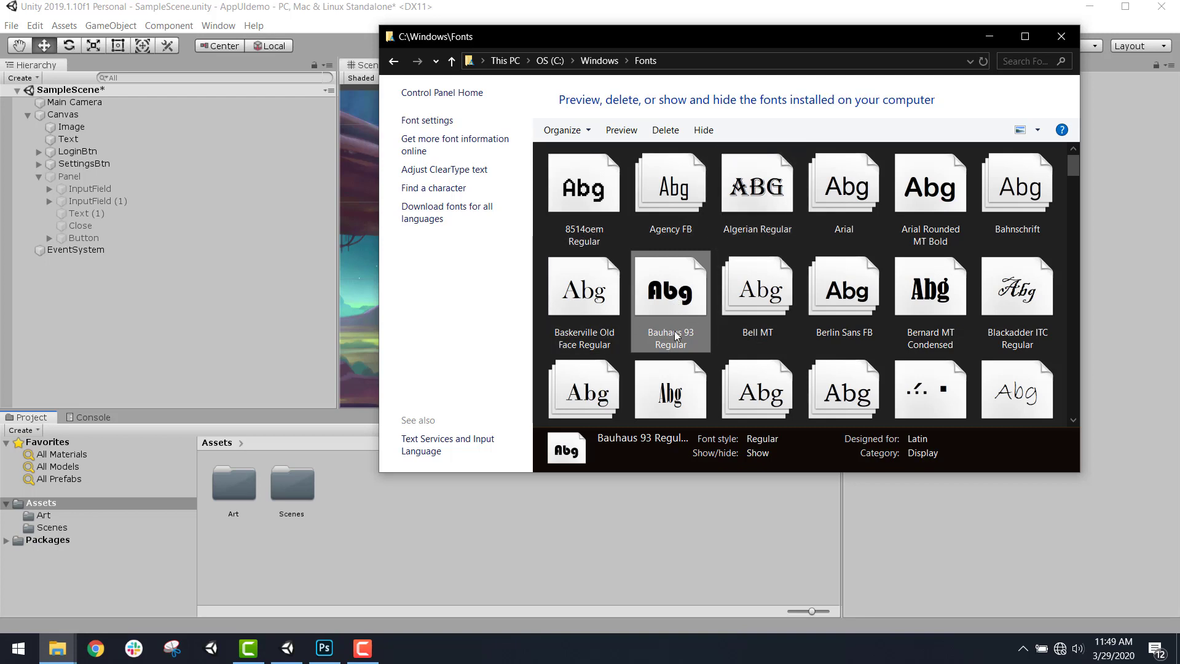
drag(682, 301, 467, 544)
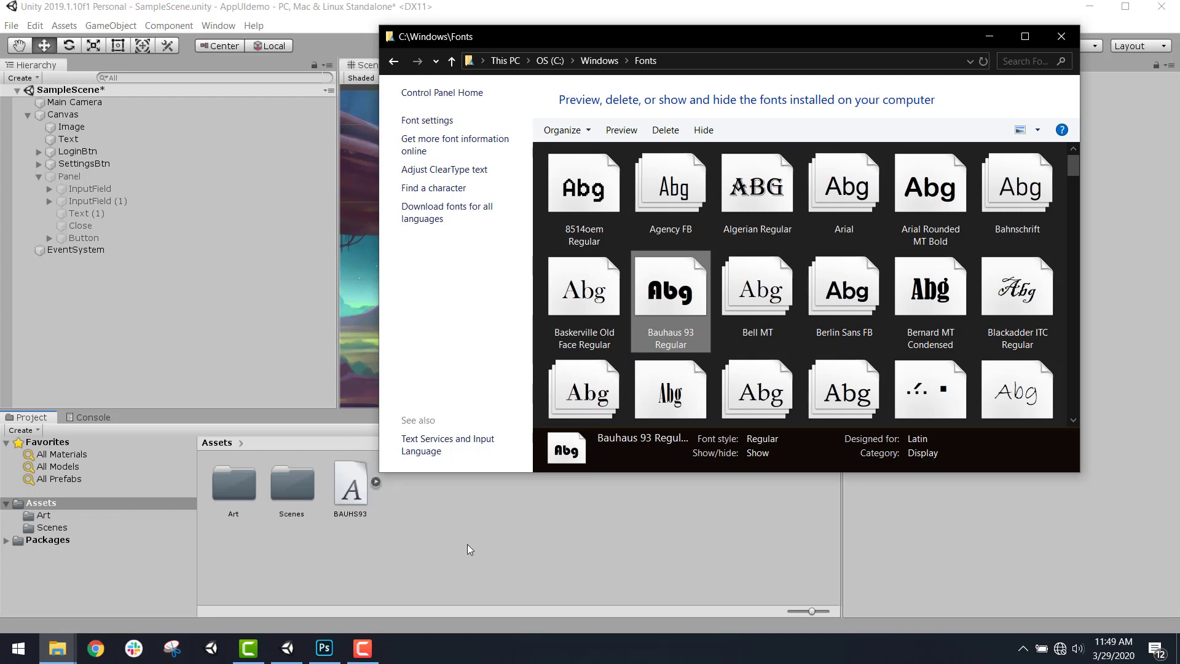
click(467, 544)
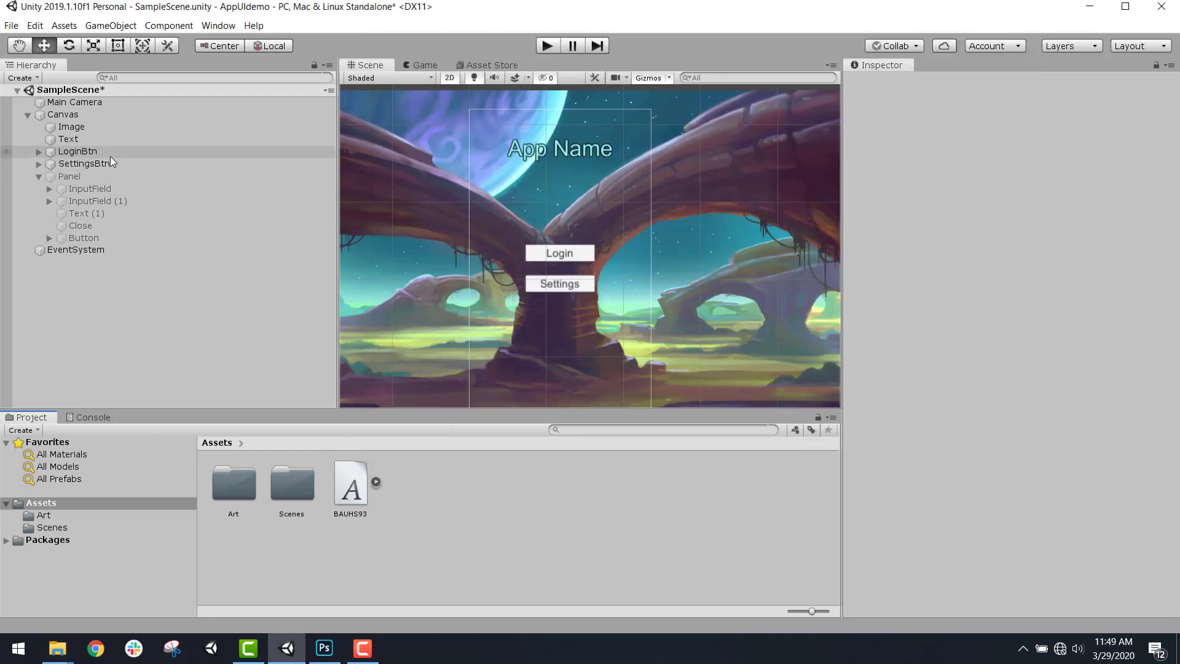
Set the App Name text's font to BAUHS93 and check it in the Game view
click(91, 141)
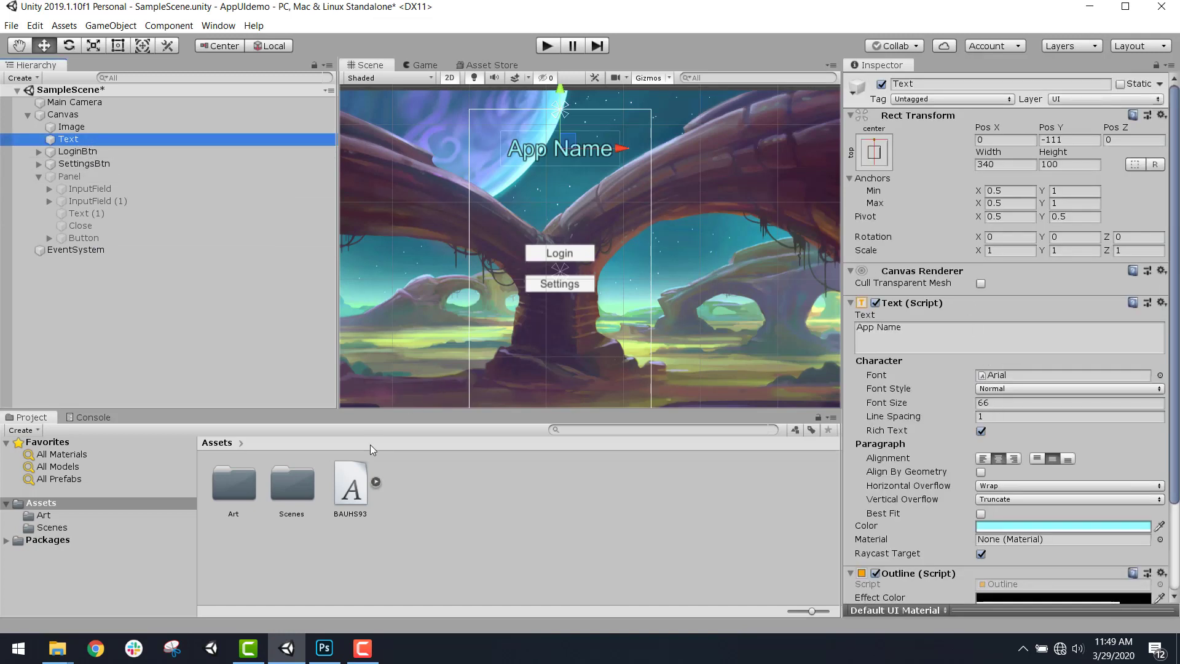
drag(352, 490, 1018, 382)
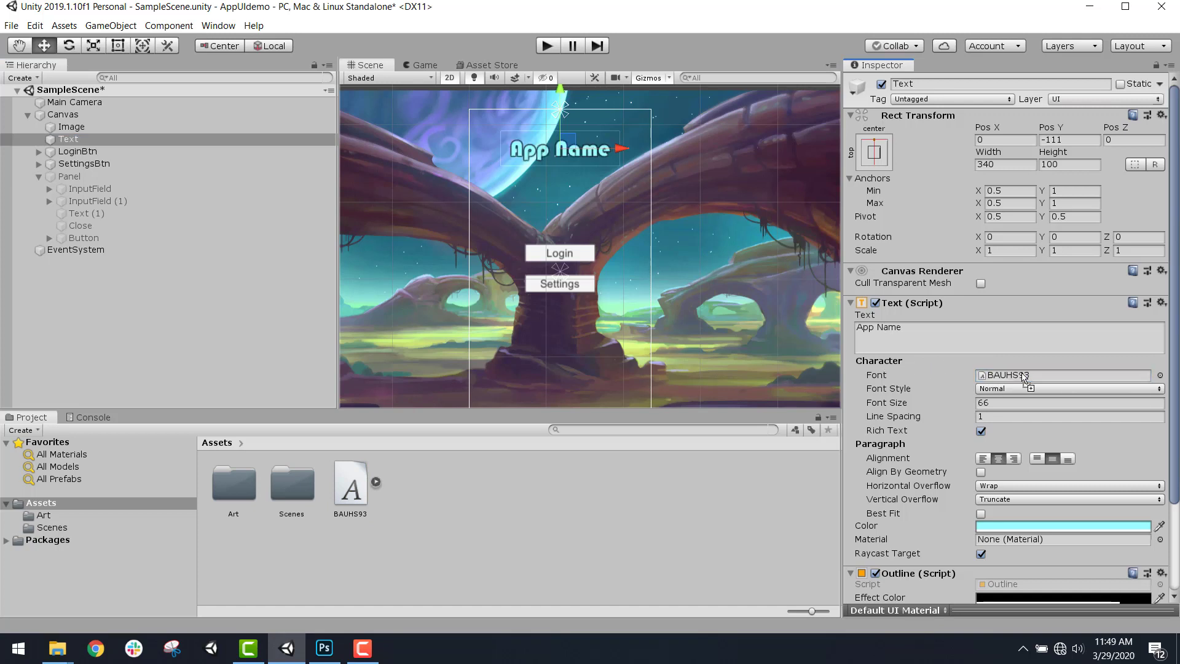
click(425, 65)
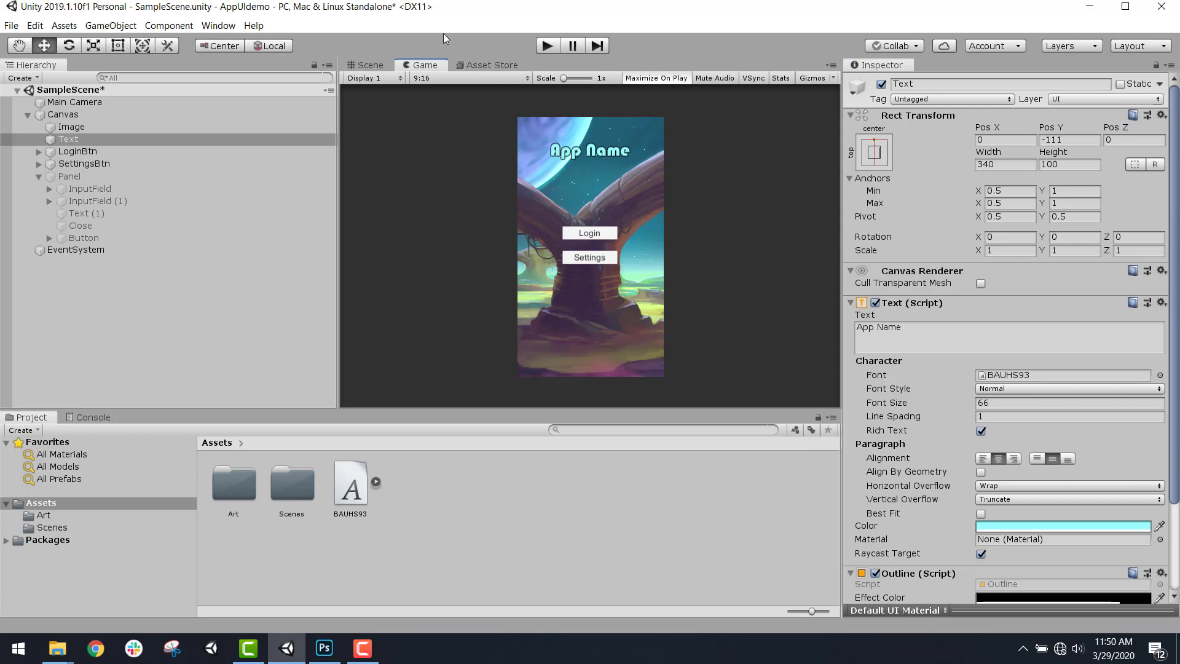
click(372, 67)
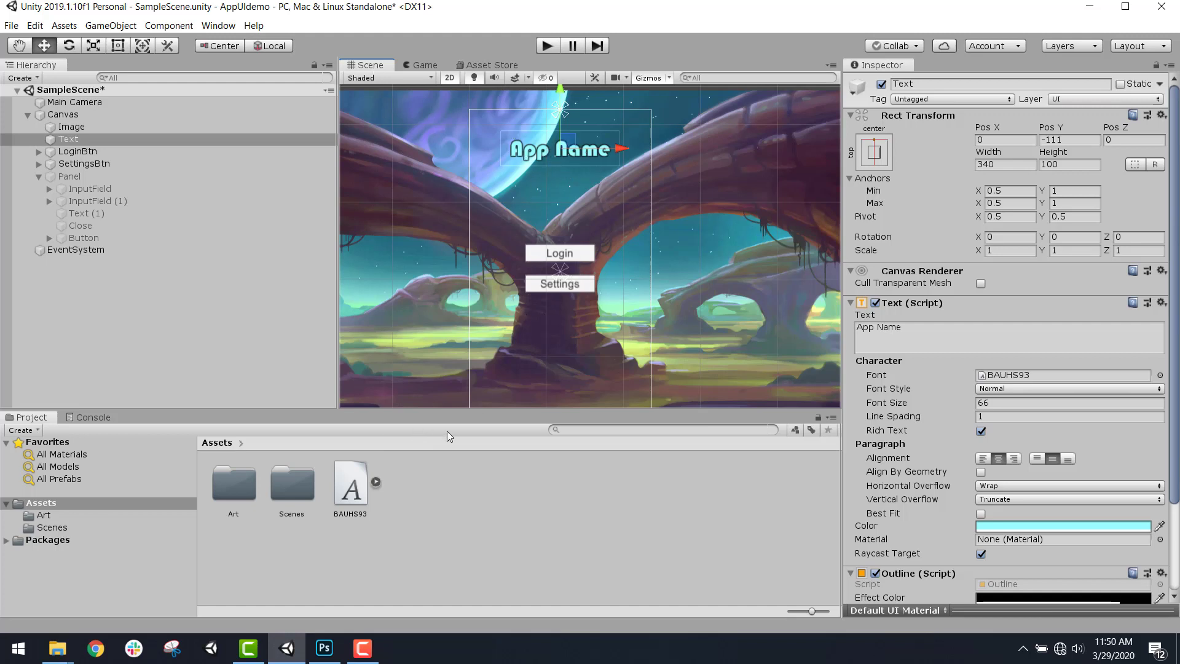
Import the Century Gothic font family from C:\Windows\Fonts into the Unity project's Assets folder
mouse_move(59, 647)
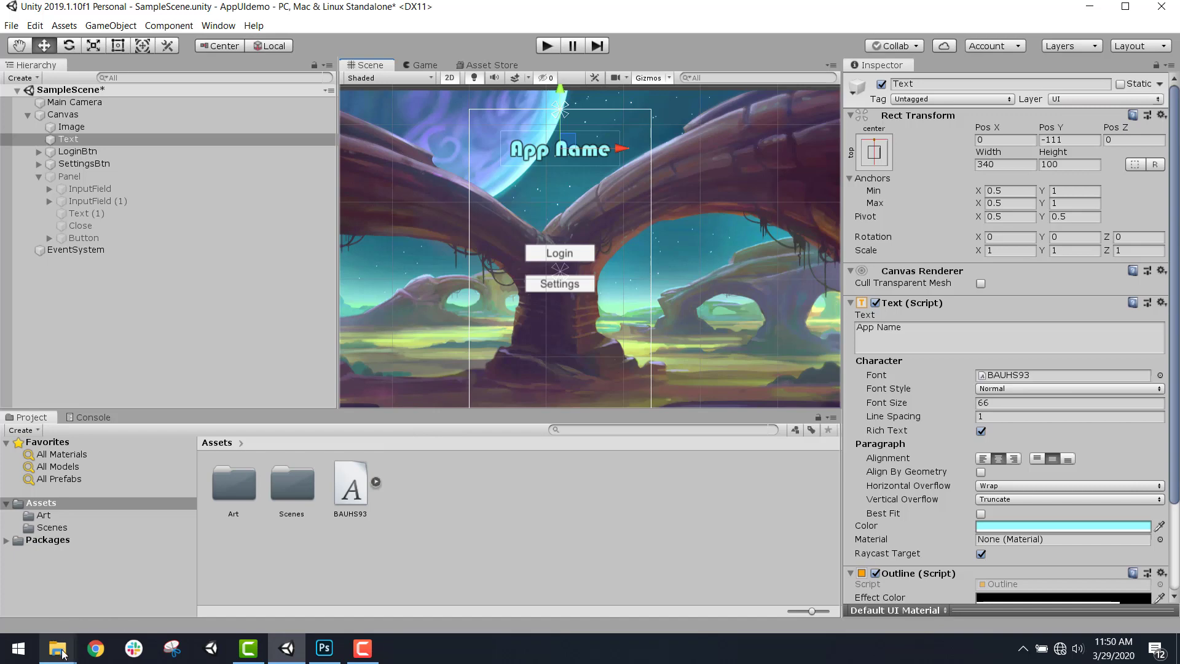
click(71, 574)
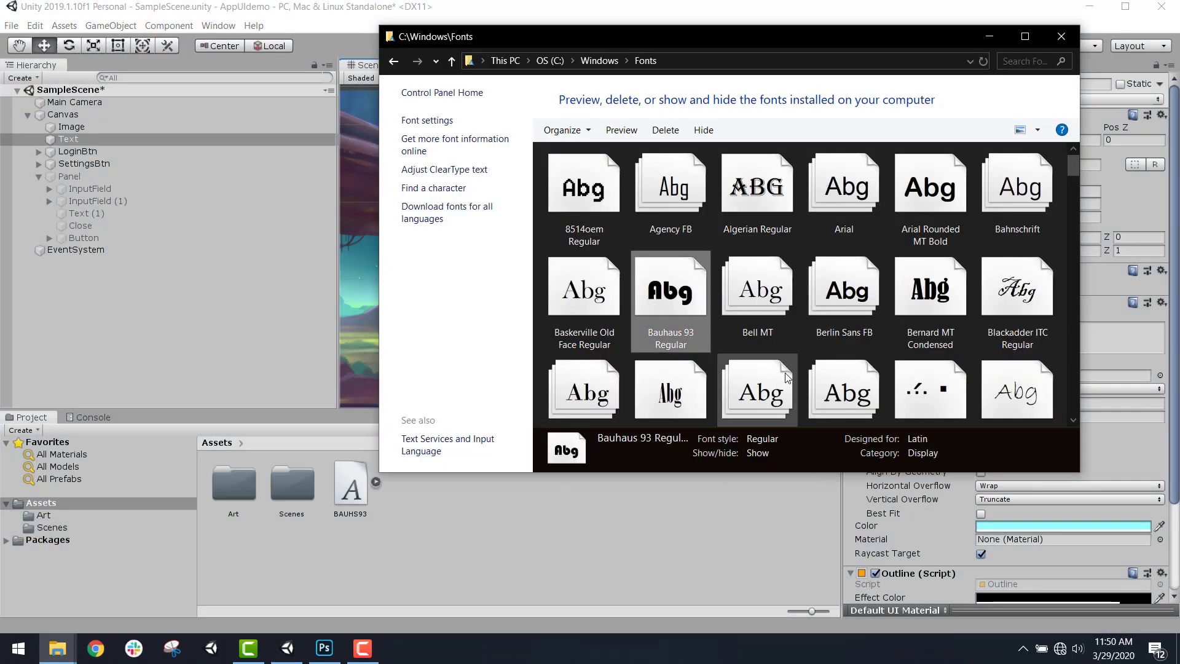
scroll(790, 382, down, 1)
scroll(985, 311, down, 3)
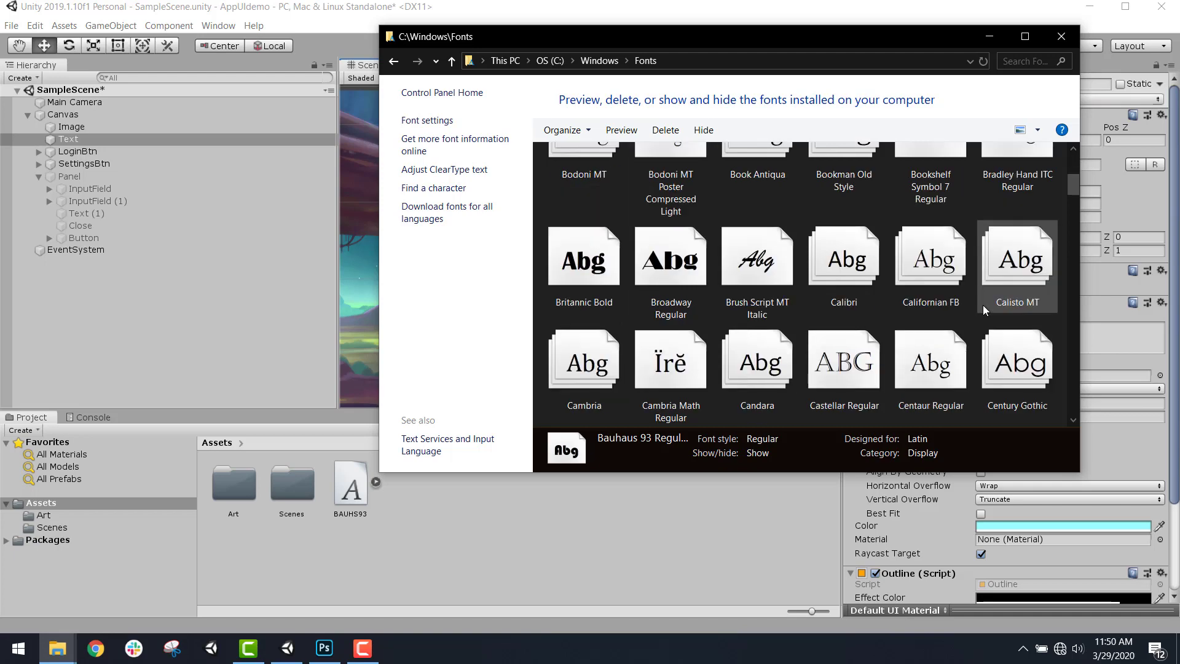
click(996, 343)
scroll(1005, 372, down, 2)
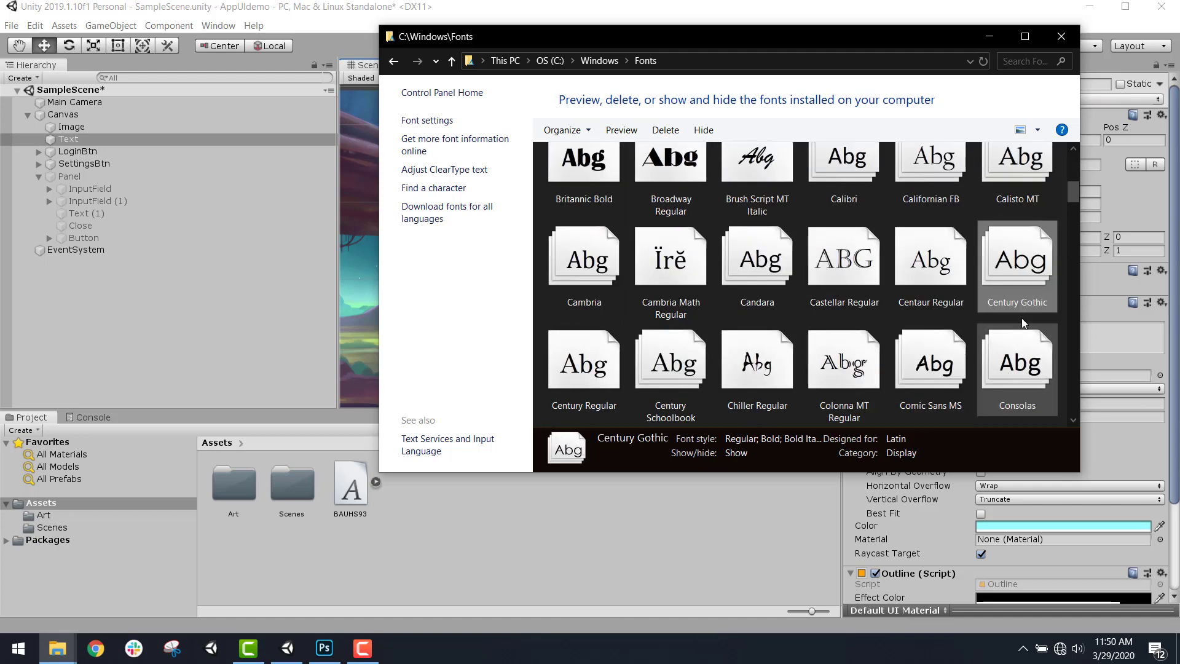
drag(1018, 286, 597, 553)
click(596, 554)
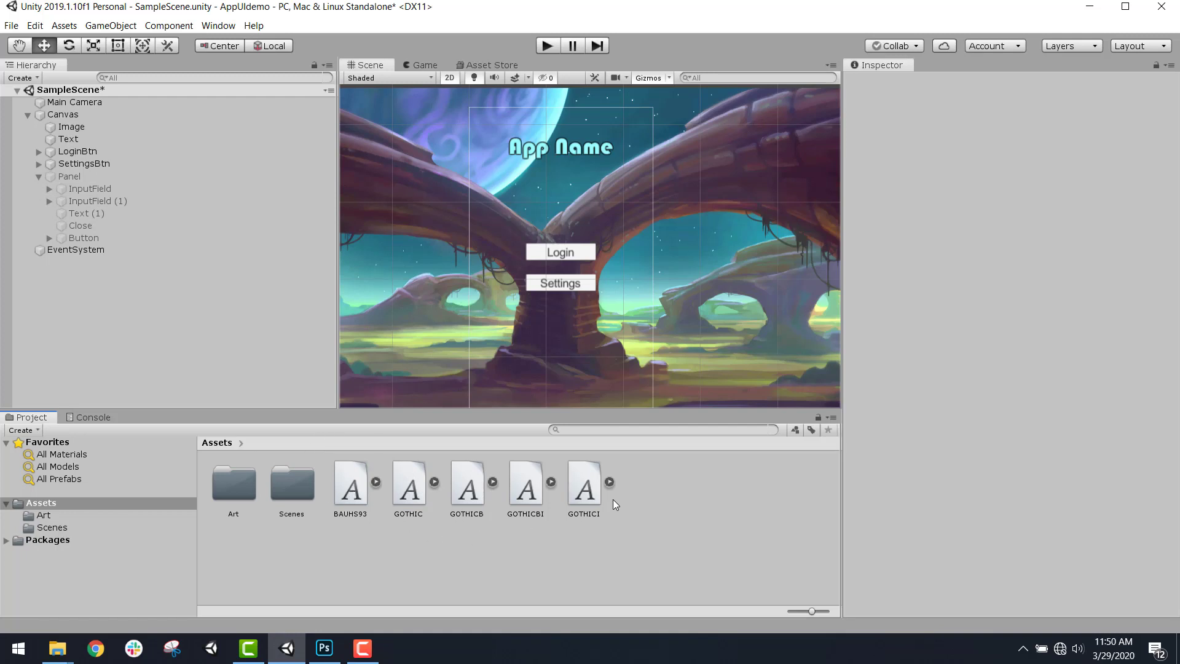
Review the imported Century Gothic variants and set the font of the LoginBtn and SettingsBtn label texts to GOTHIC
click(526, 488)
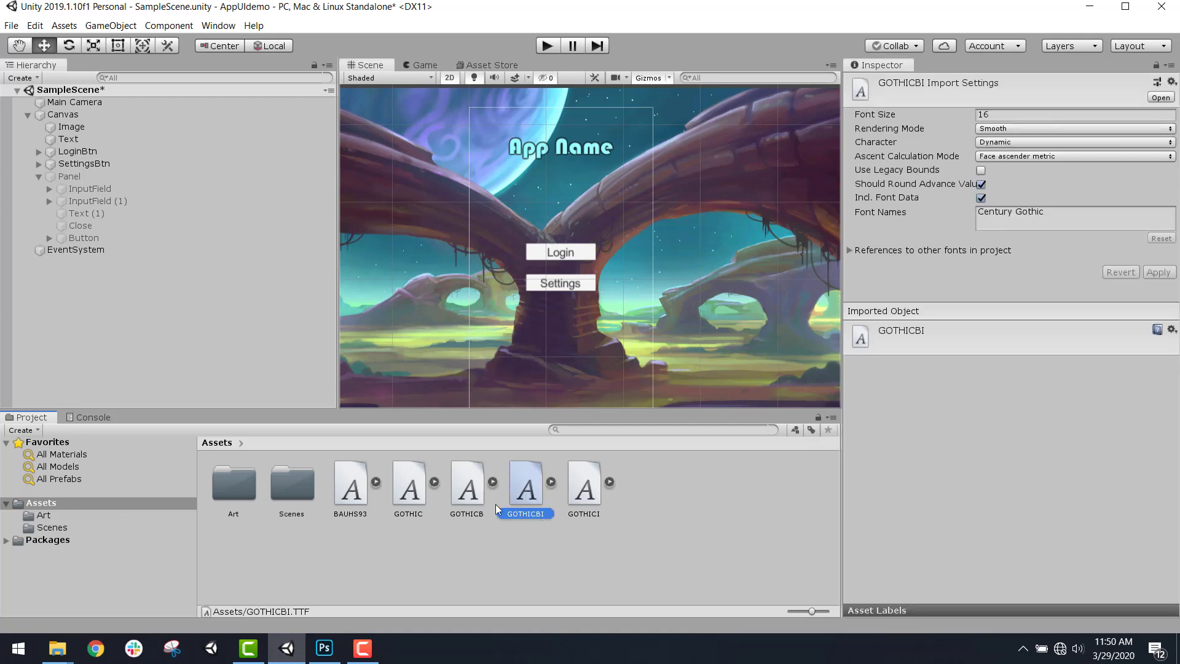
click(483, 490)
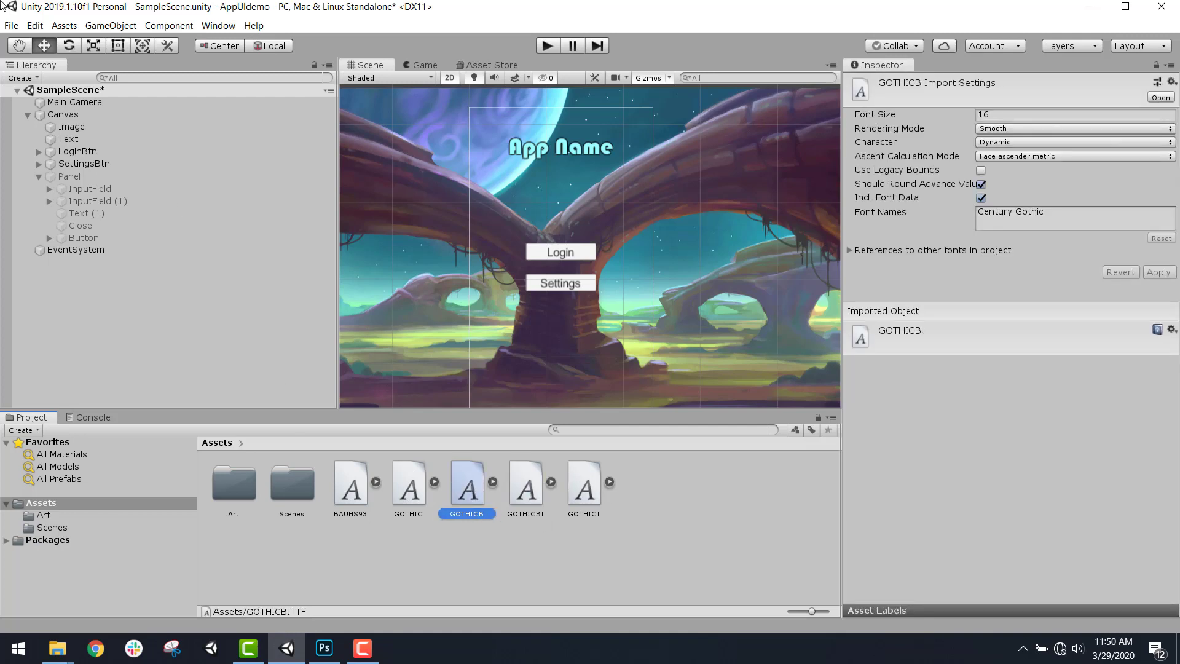
key(Left)
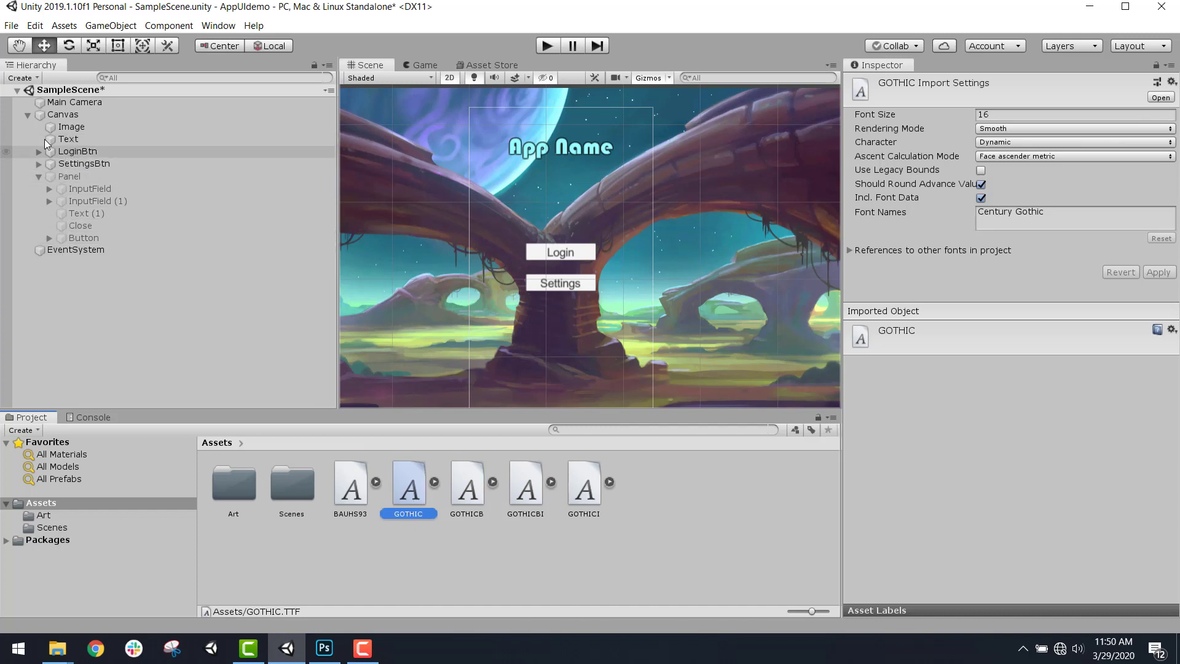
click(39, 152)
click(39, 177)
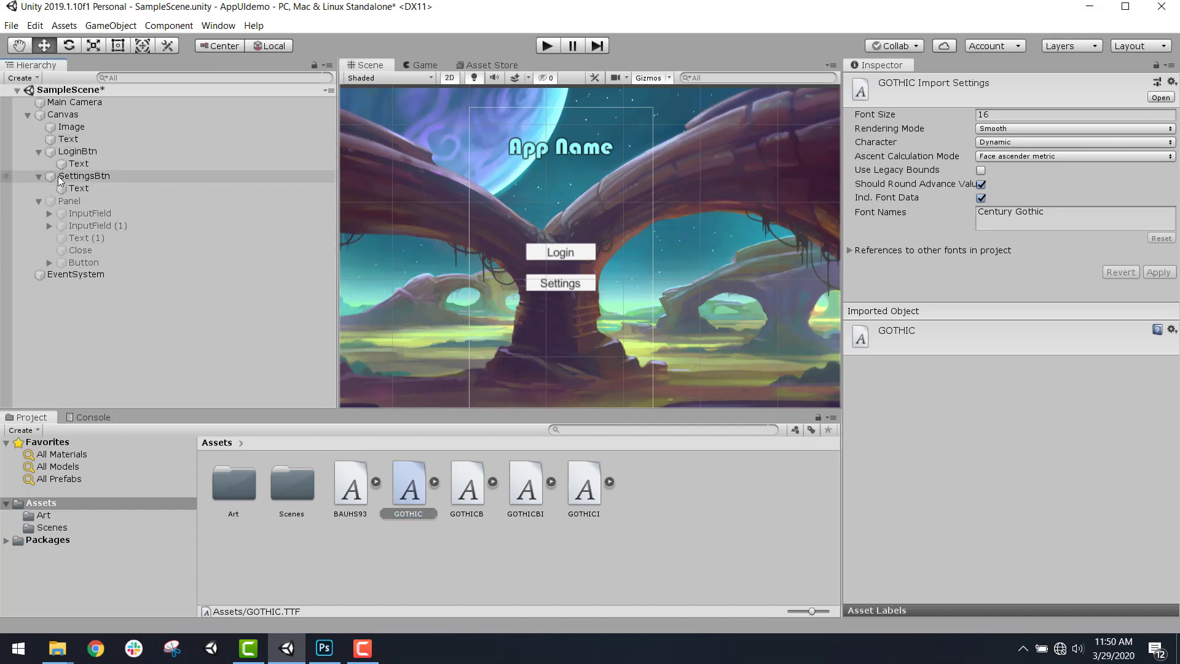
click(73, 166)
ctrl+click(79, 188)
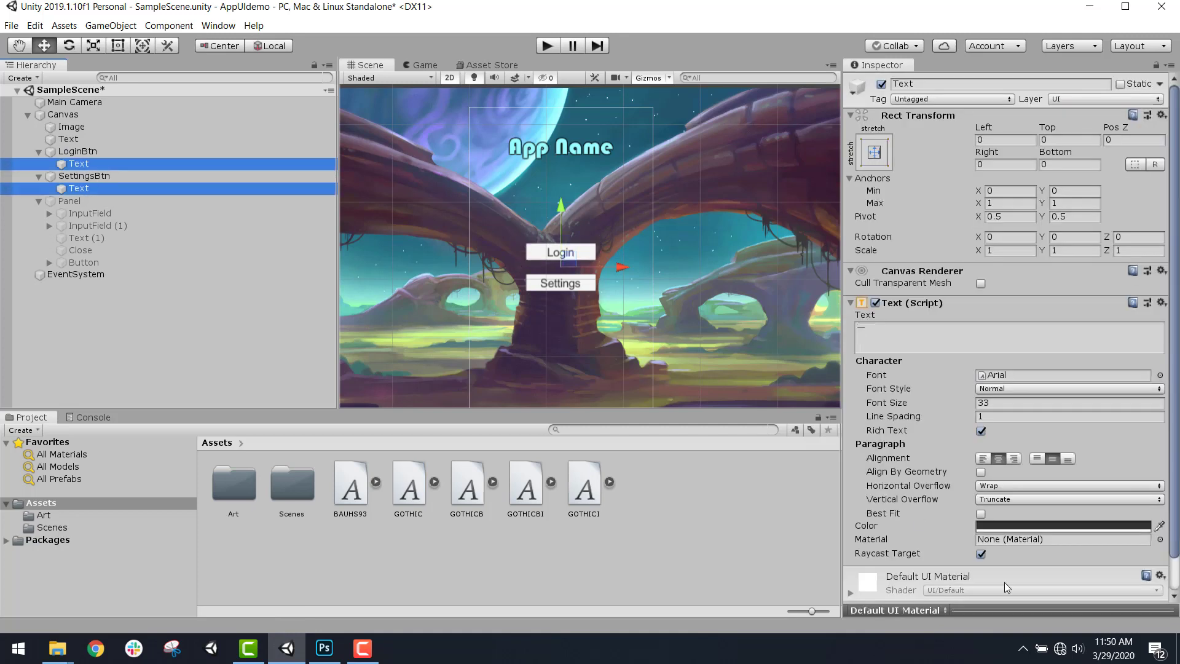
drag(409, 495, 1024, 385)
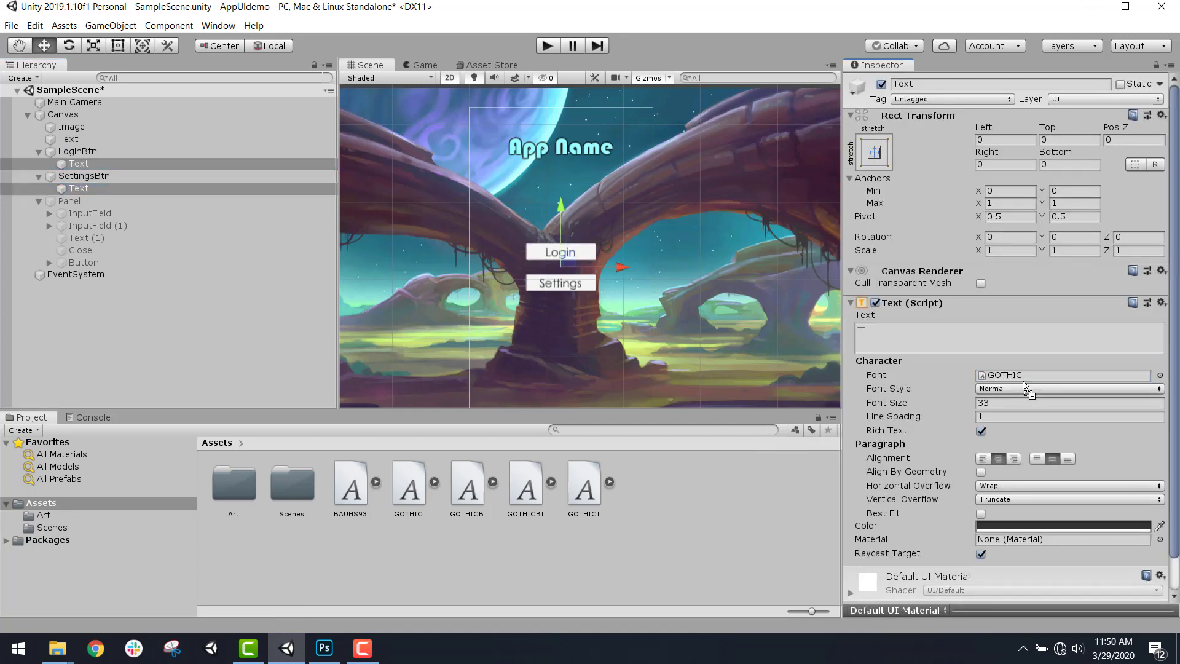
Activate the Panel and set the font of its Login title and its Button's label to GOTHIC
click(70, 201)
click(882, 83)
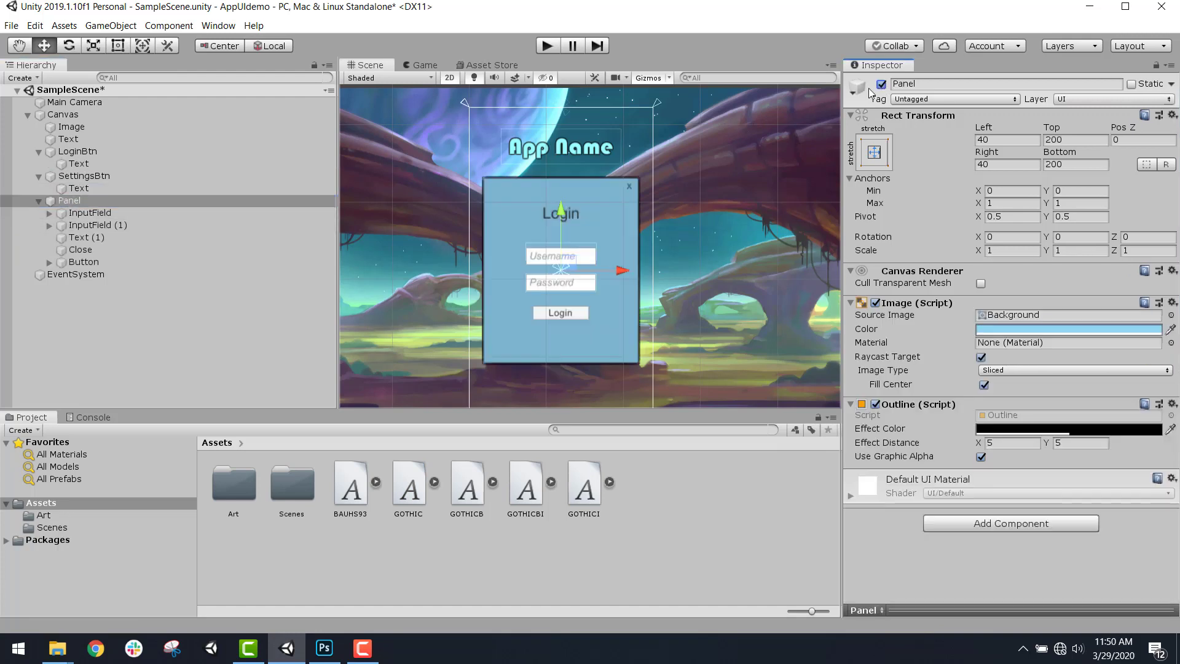
click(50, 213)
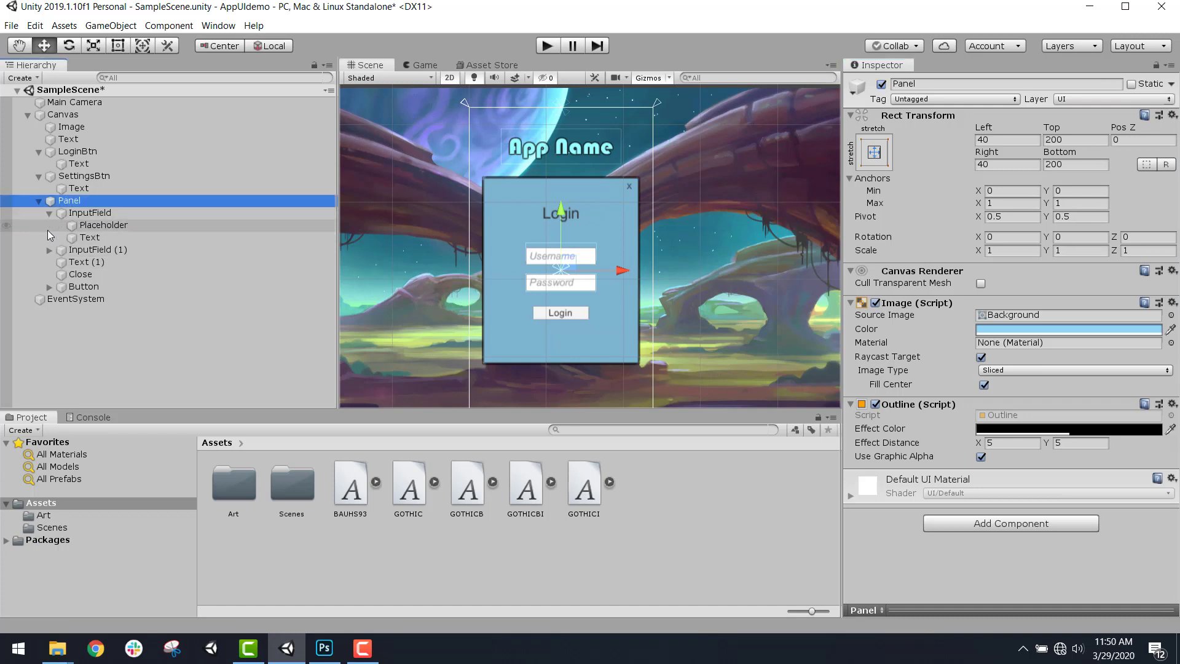
click(50, 213)
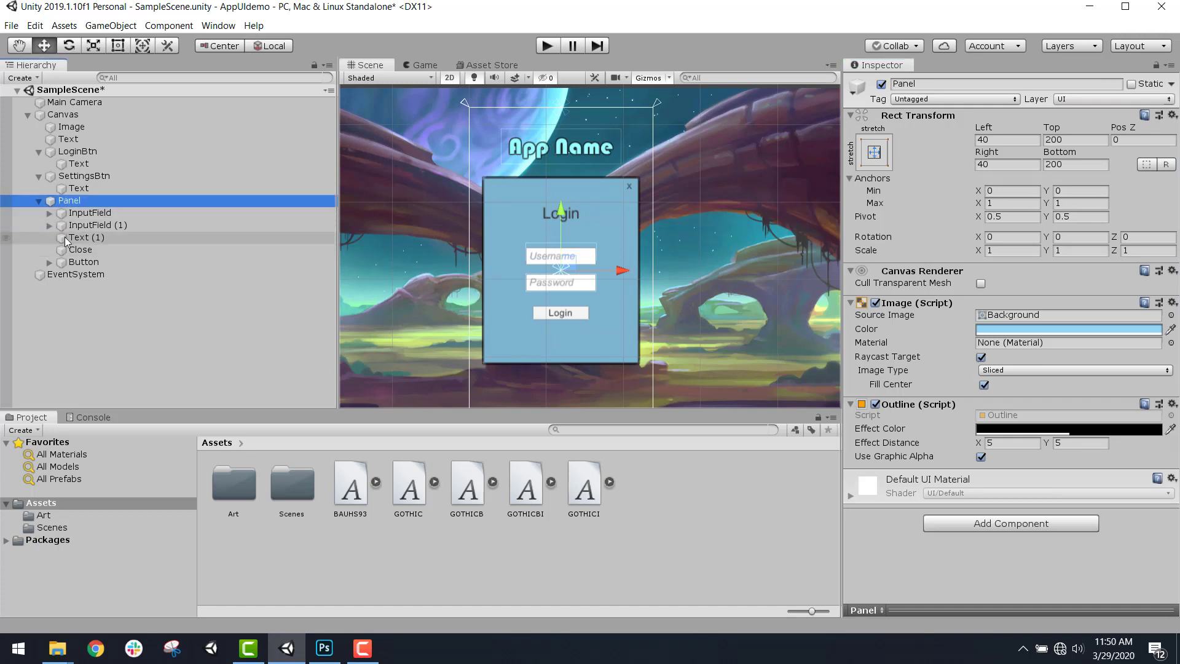
click(64, 238)
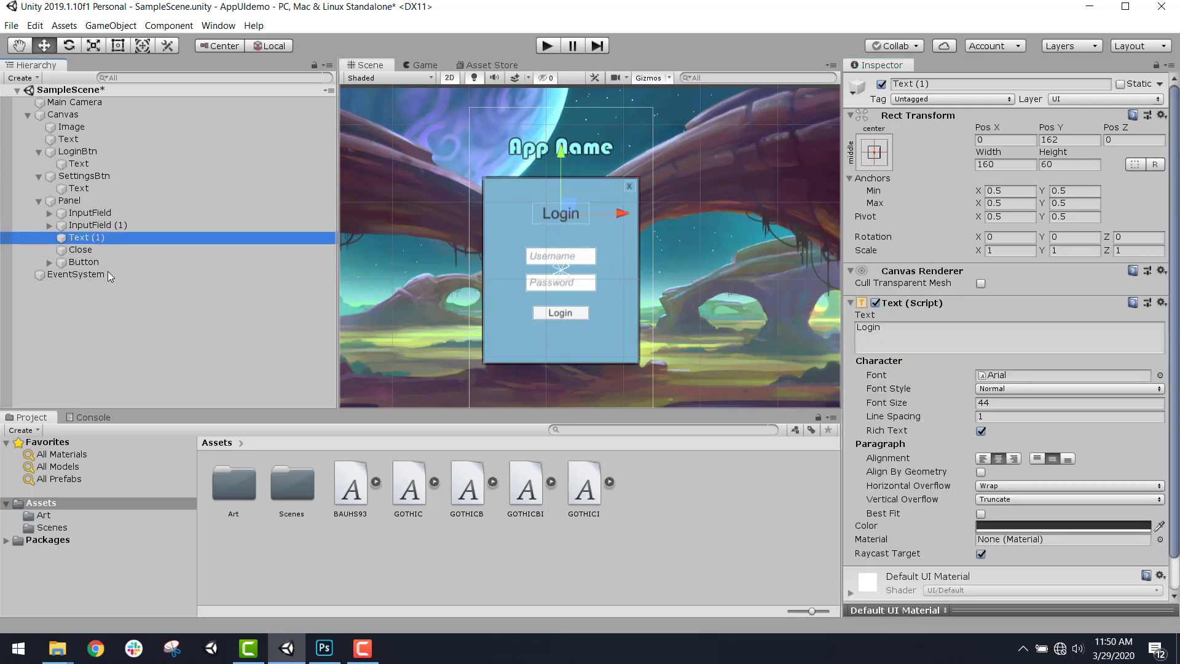
click(49, 262)
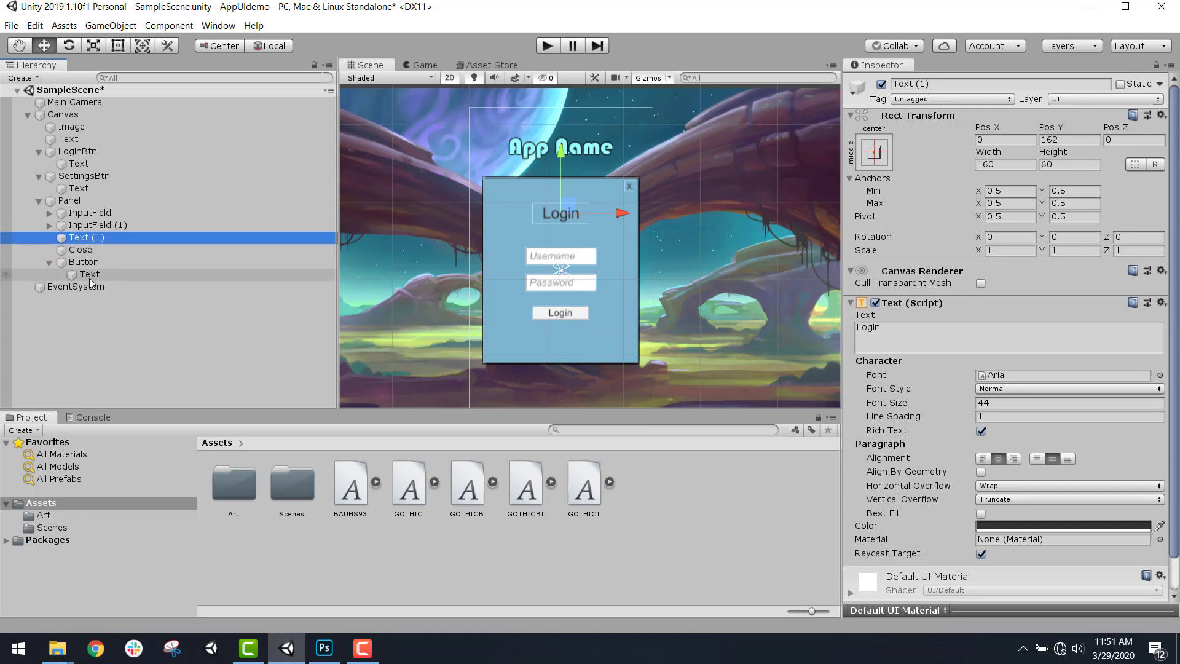
ctrl+click(90, 275)
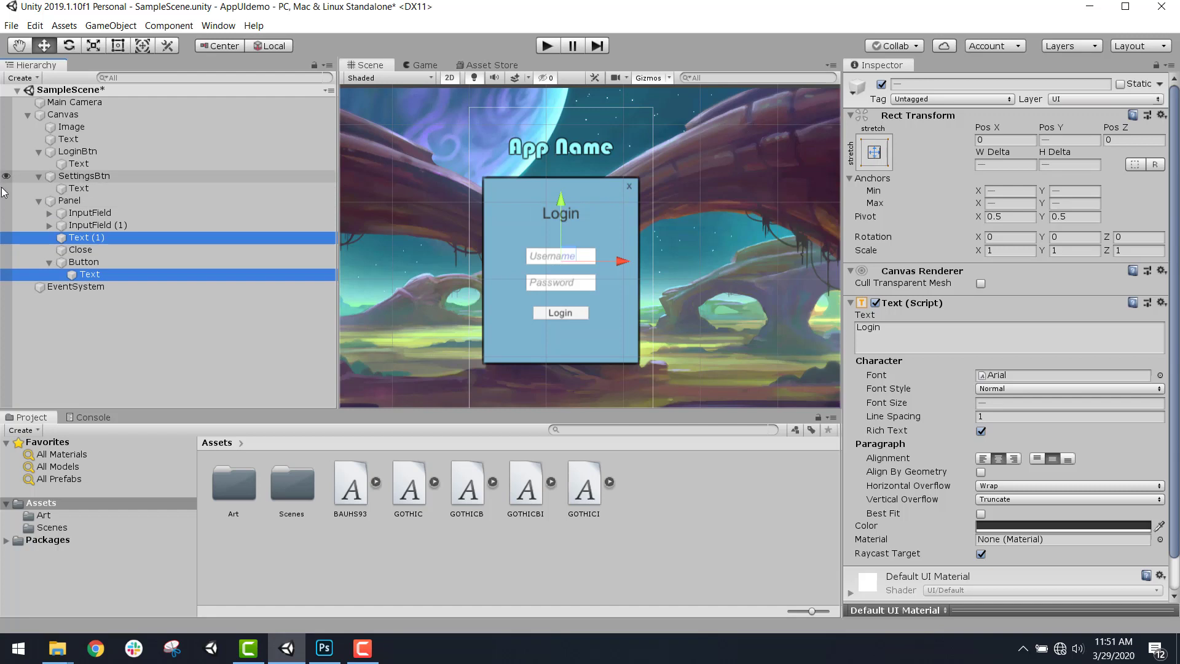
drag(409, 491, 993, 376)
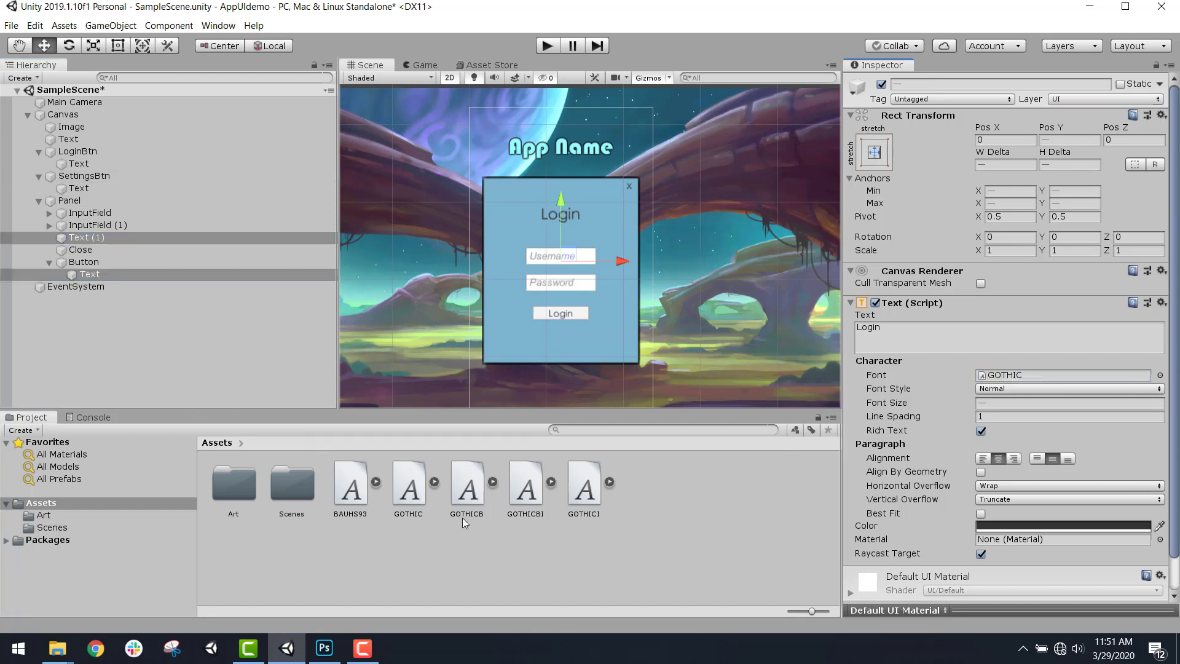
click(480, 529)
click(69, 200)
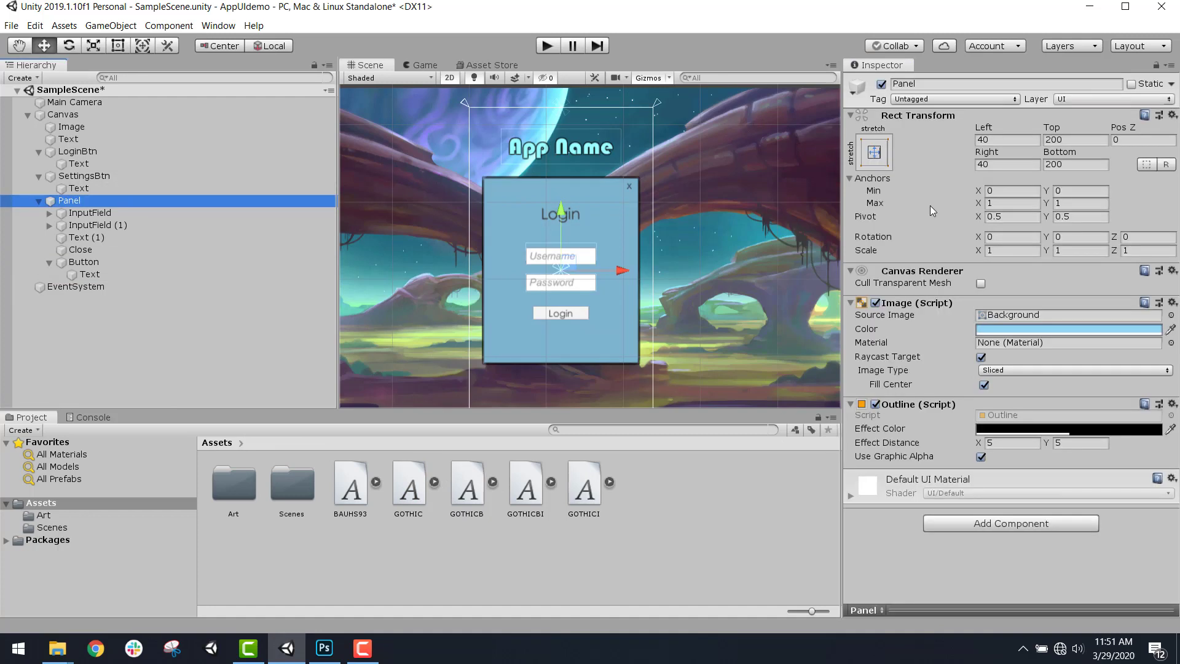
Deactivate the Panel and test in Play mode that it opens with the Login button and closes with the X
click(882, 84)
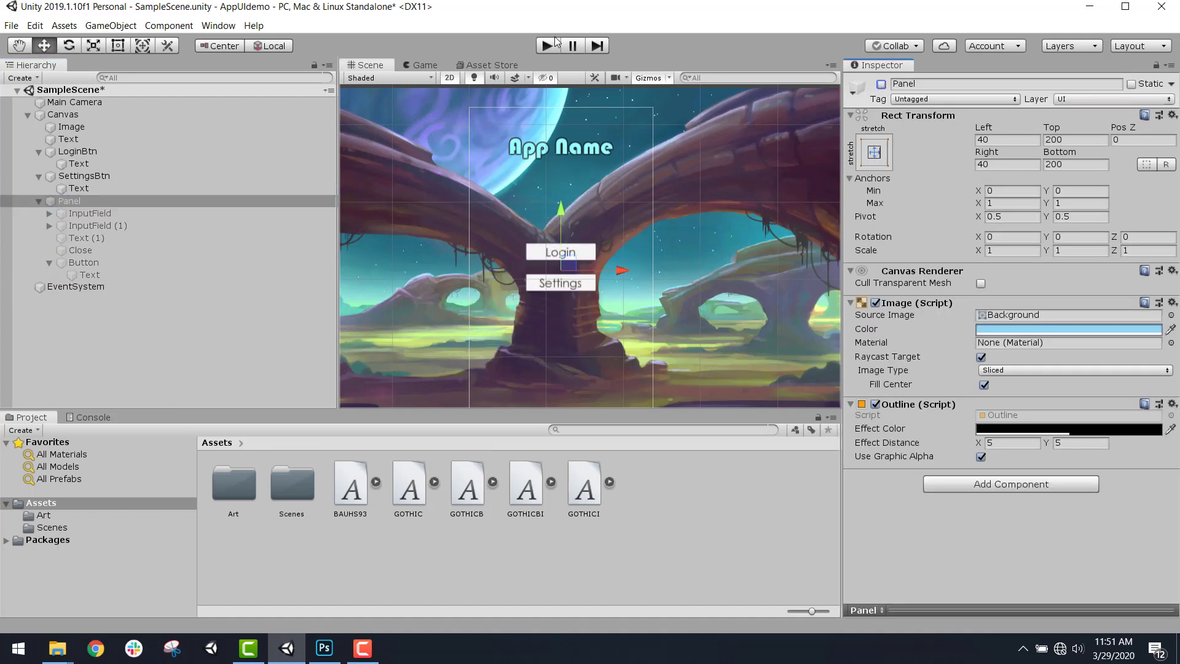
click(556, 43)
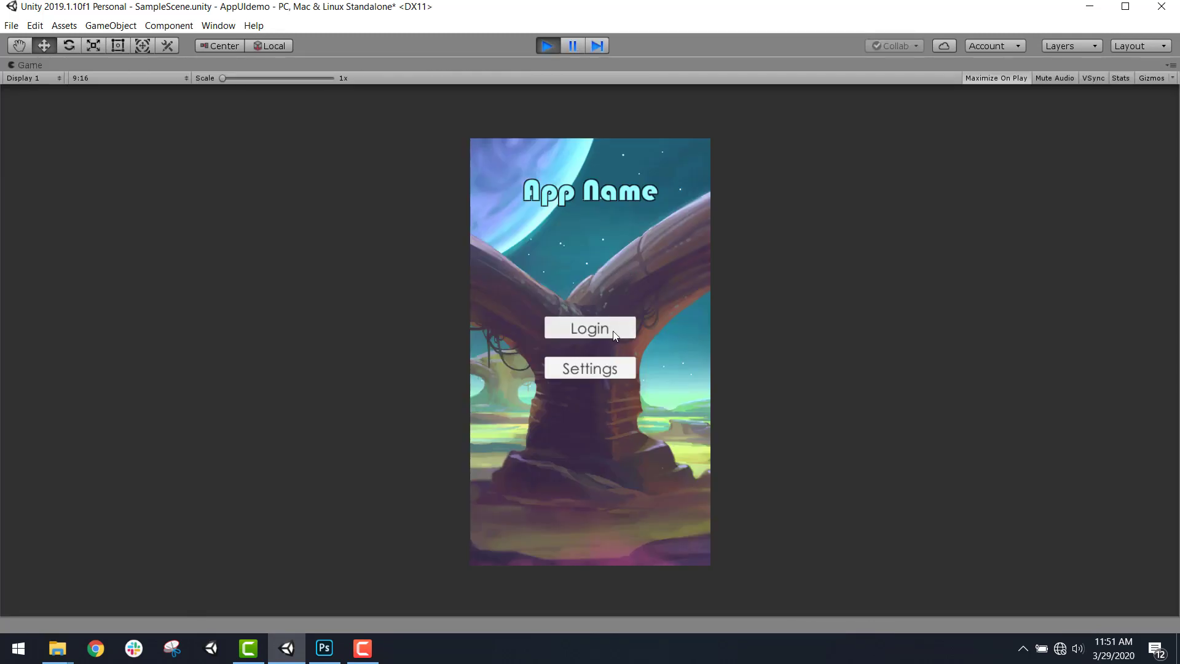
click(615, 335)
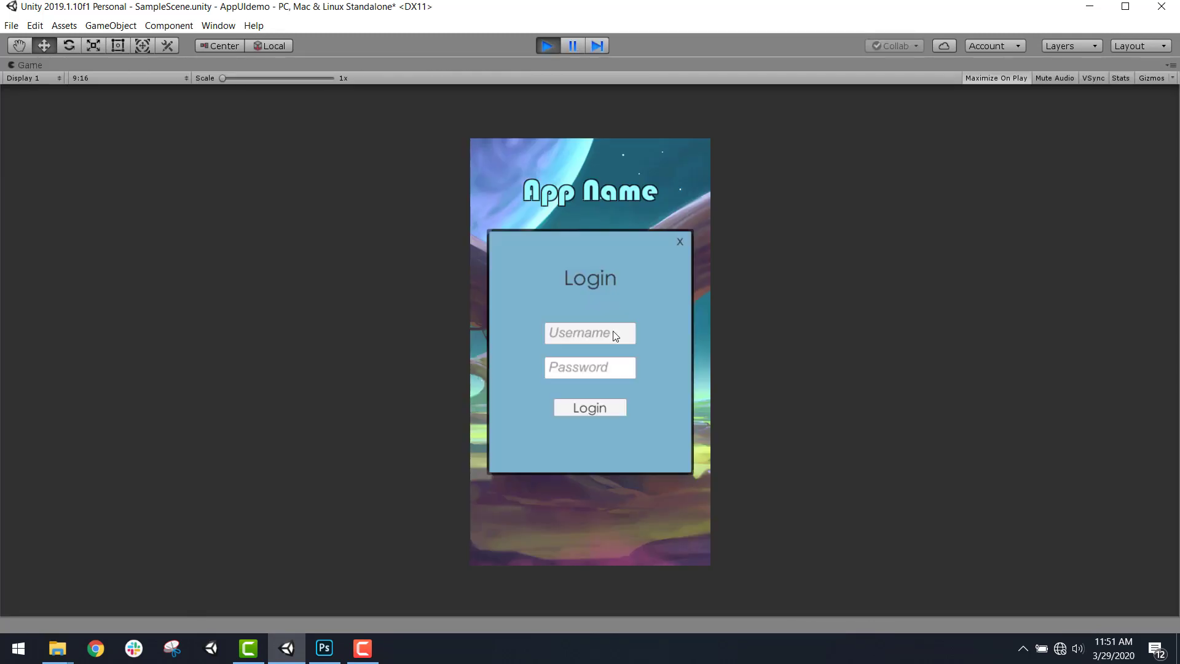
click(679, 244)
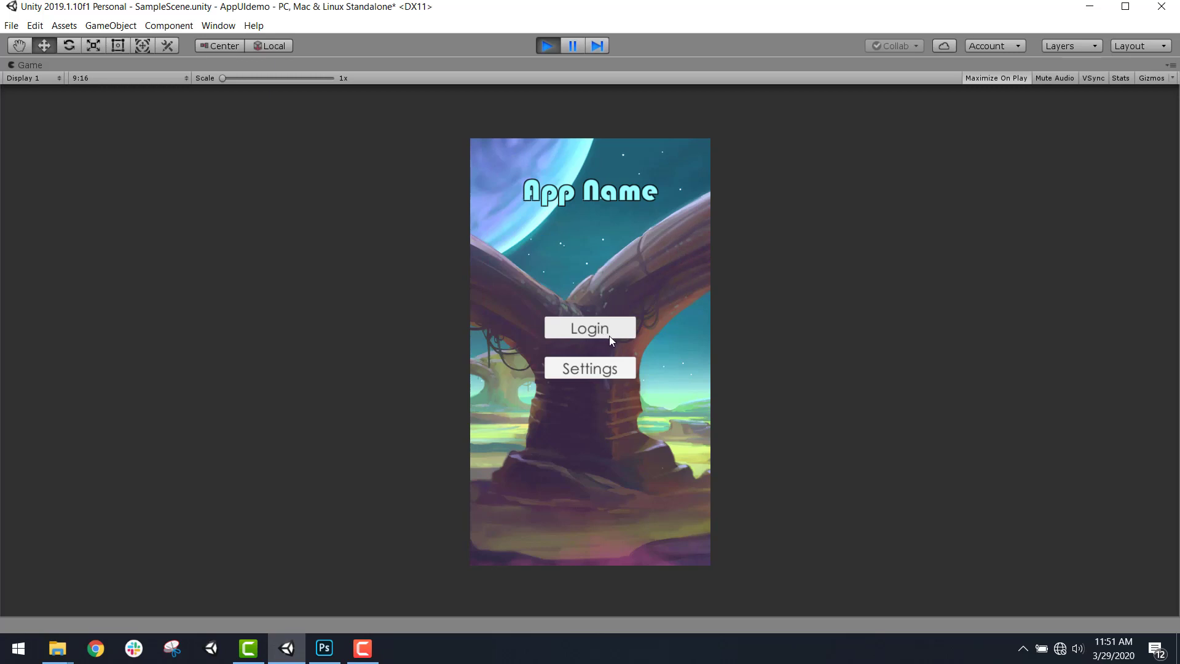
click(546, 46)
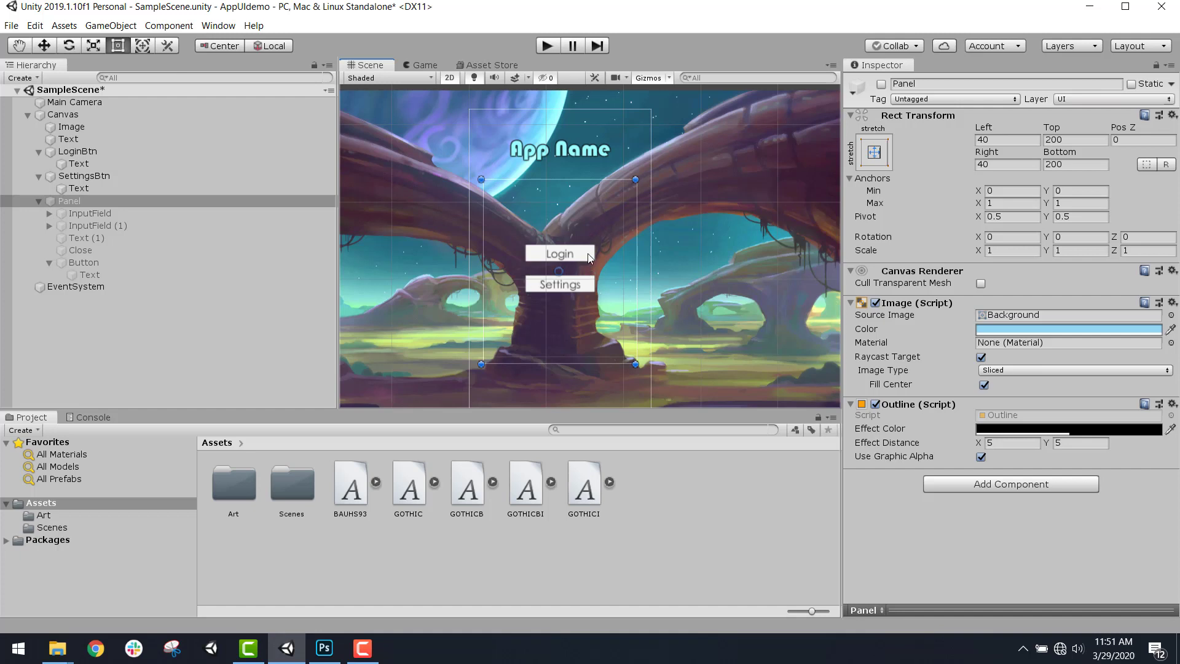
Collapse LoginBtn and SettingsBtn in the Hierarchy and review LoginBtn's Image and Button settings
click(102, 152)
key(Left)
key(Down)
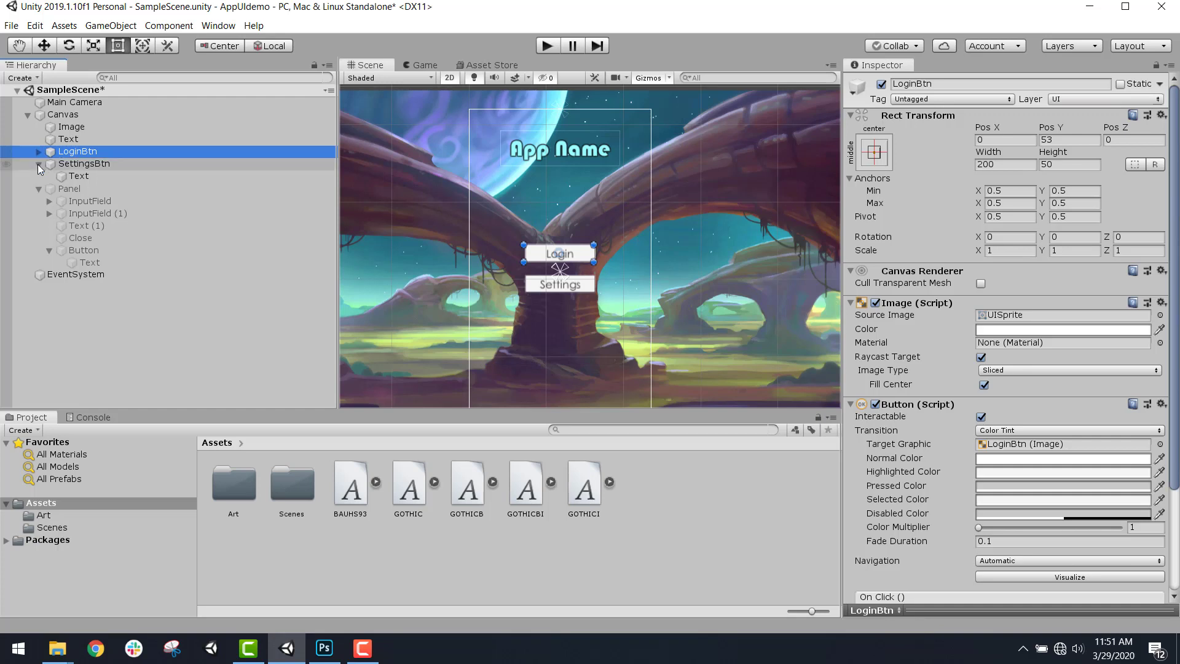
key(Left)
key(Up)
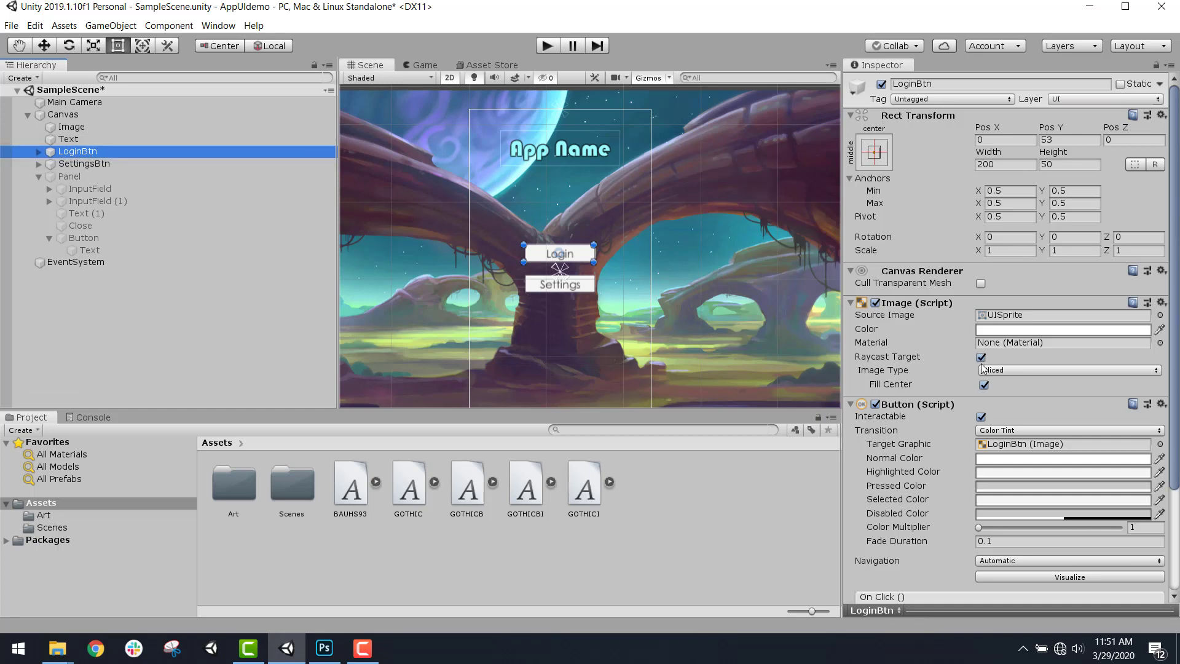
scroll(1056, 400, down, 3)
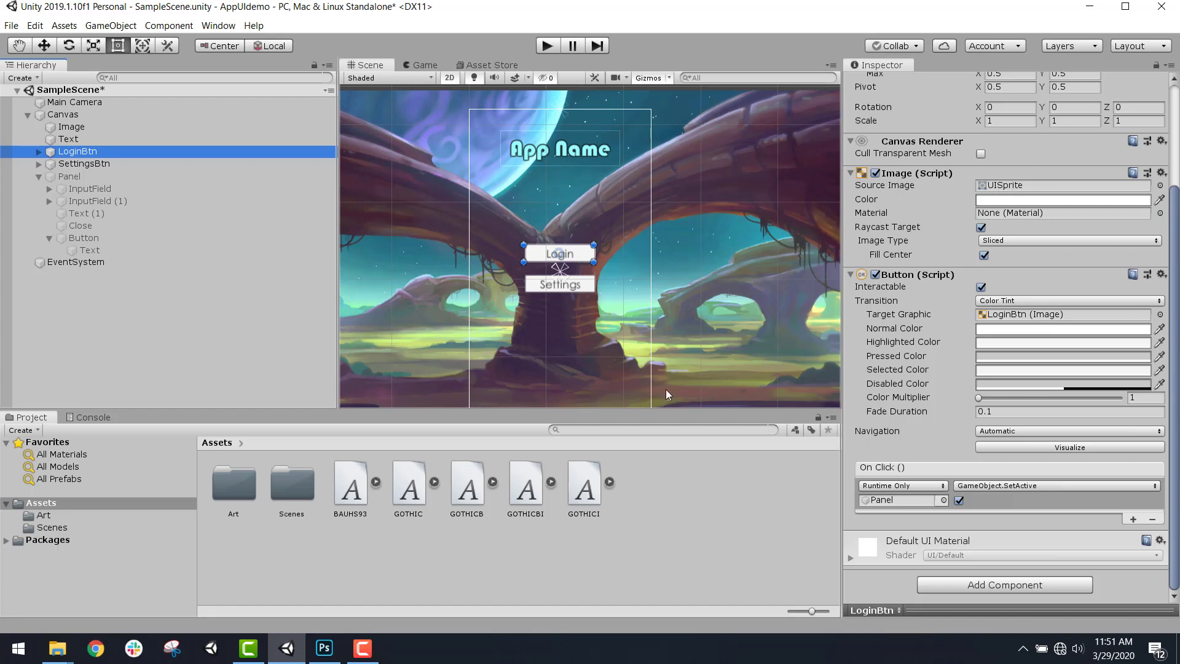
Show the Art folder's sprites, switch to Photoshop and preview Rectangle 1 with its Bevel & Emboss effect off and on
double_click(238, 492)
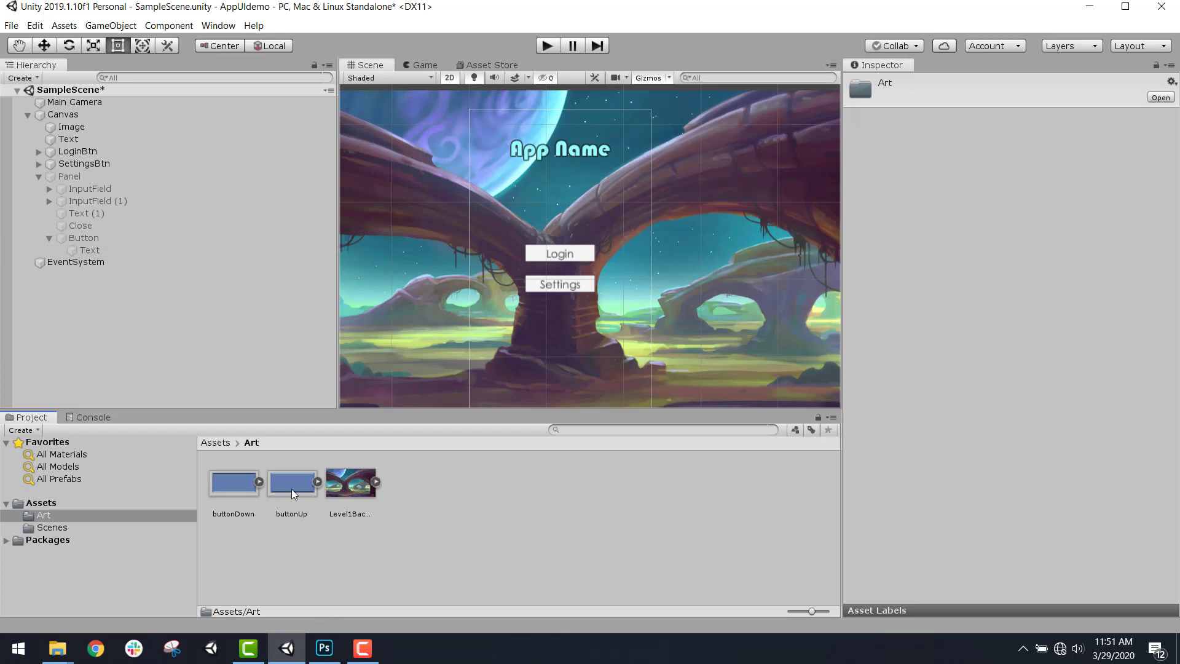
click(325, 648)
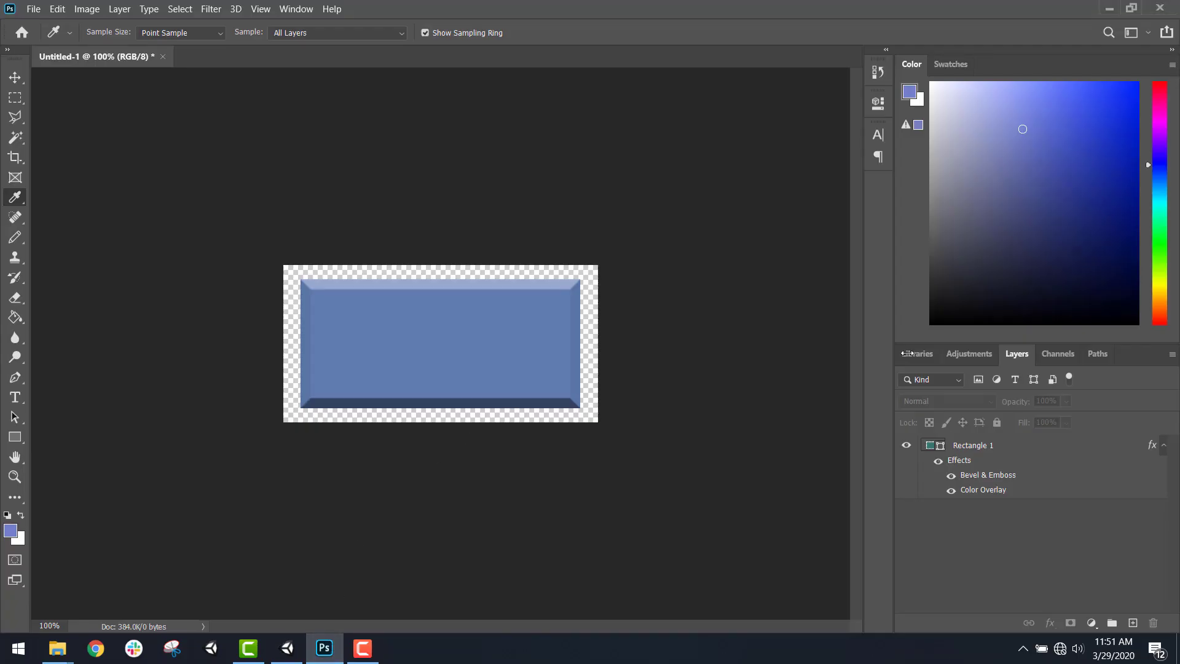
double_click(996, 477)
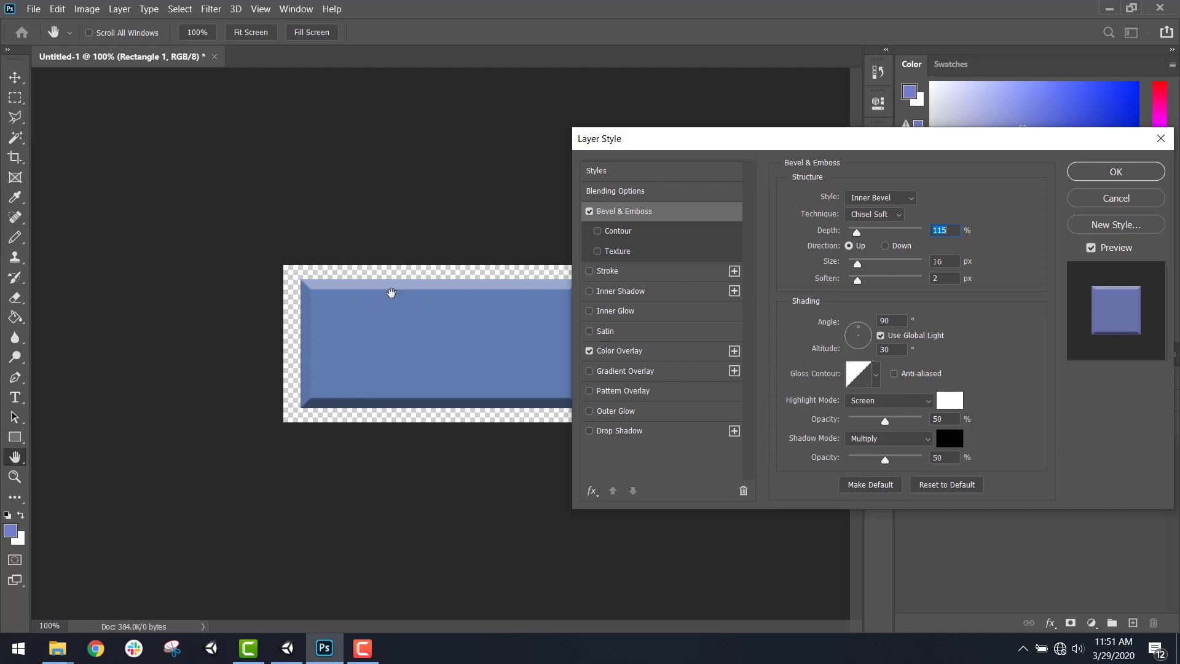
drag(710, 133, 730, 169)
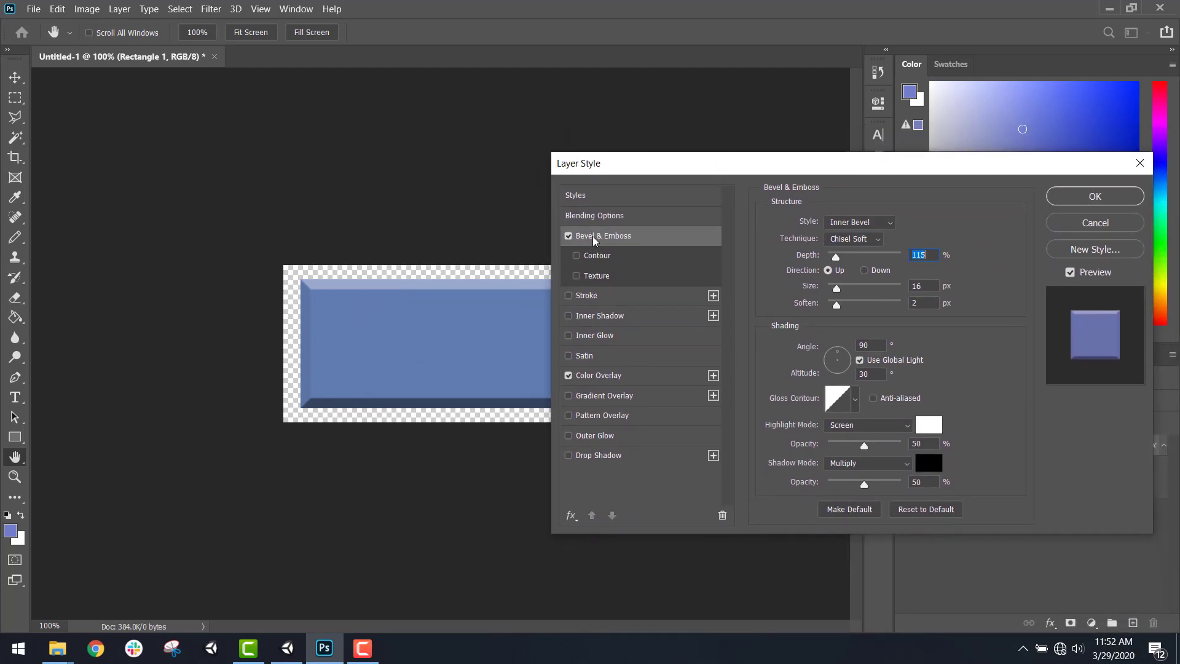
click(569, 236)
click(569, 236)
click(569, 236)
click(569, 236)
Compare the Down and Up directions of the Bevel & Emboss effect and close the Layer Style with Up selected
click(865, 270)
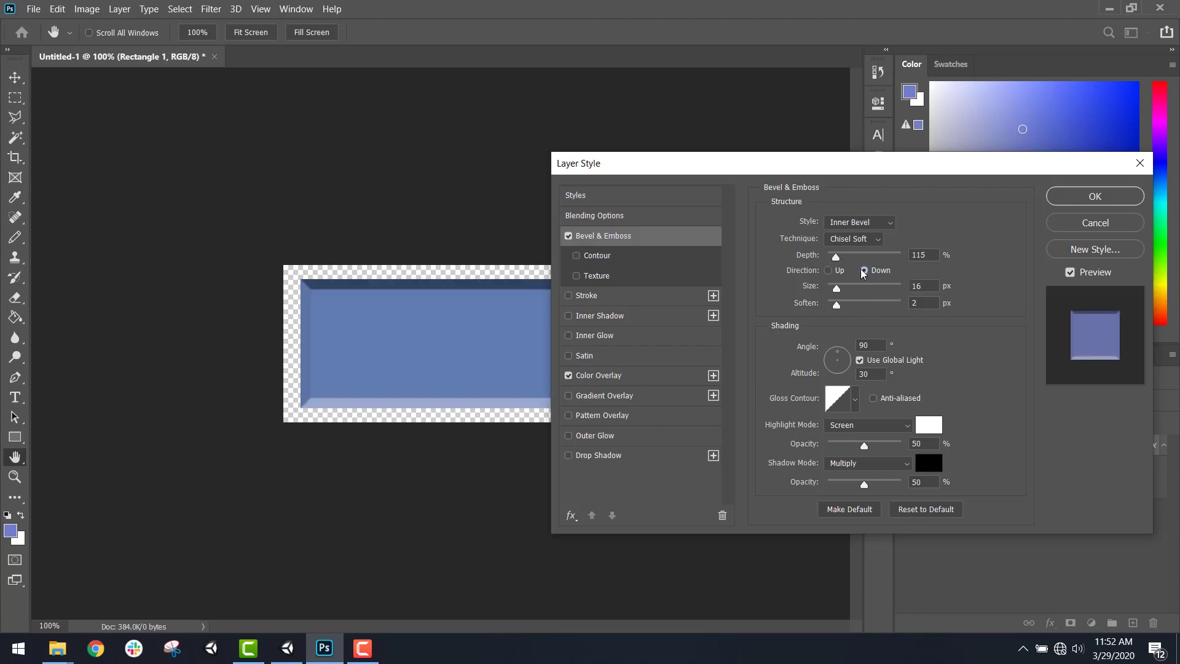
click(828, 271)
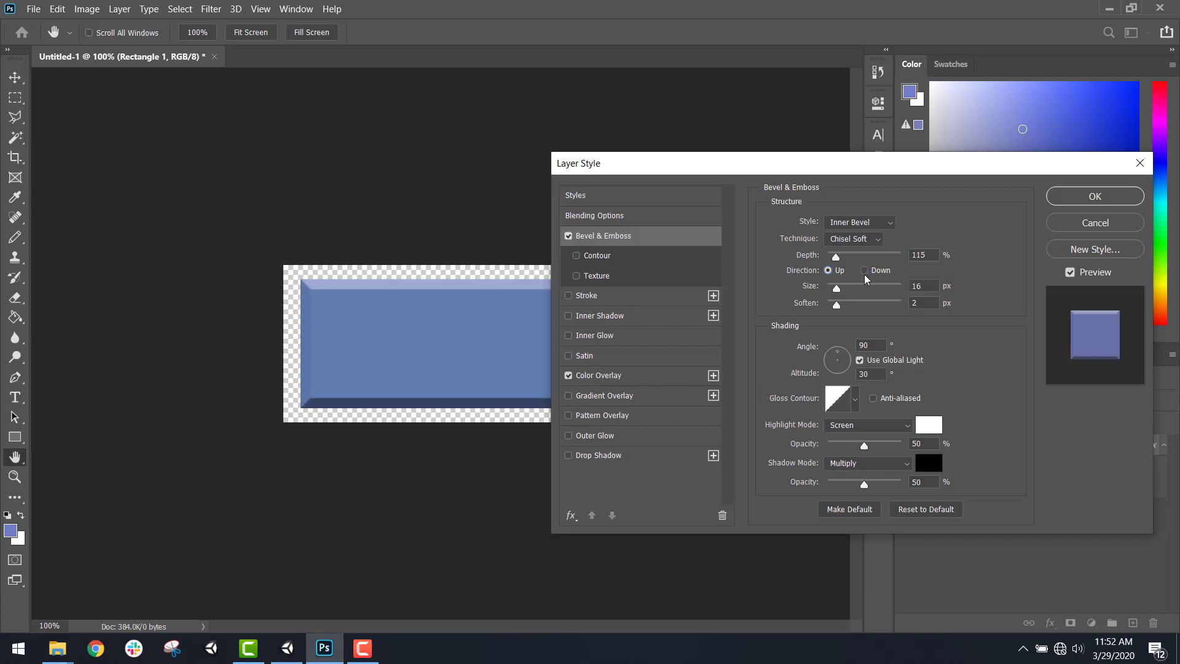
click(865, 272)
click(828, 271)
drag(674, 174, 716, 193)
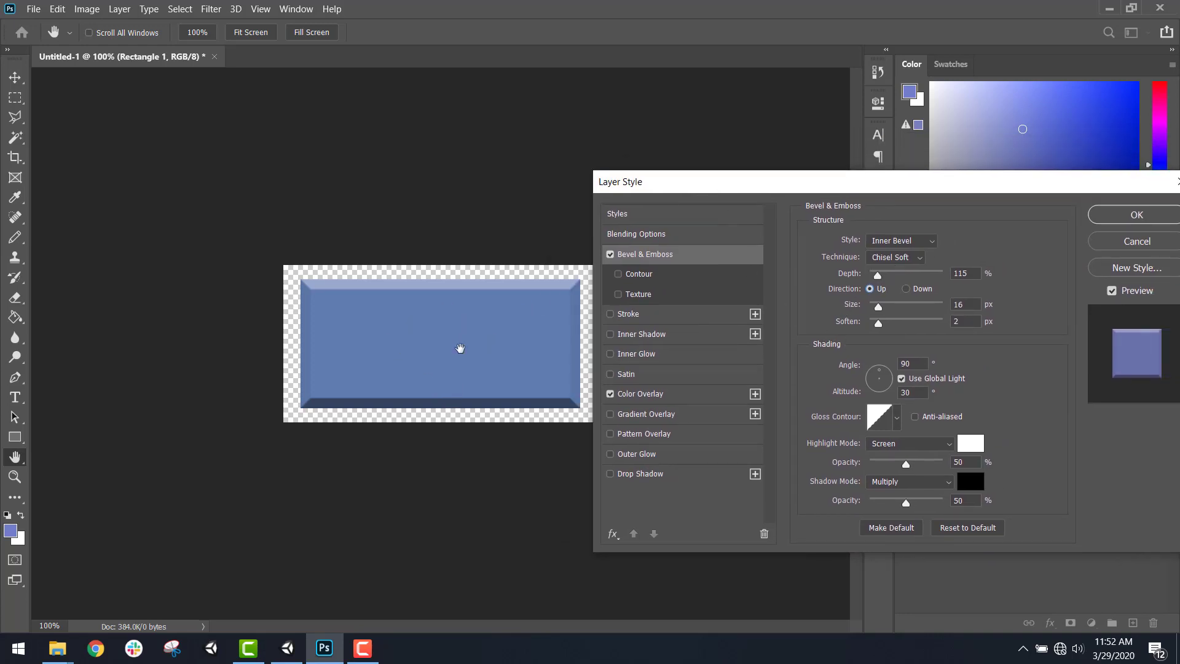
click(907, 290)
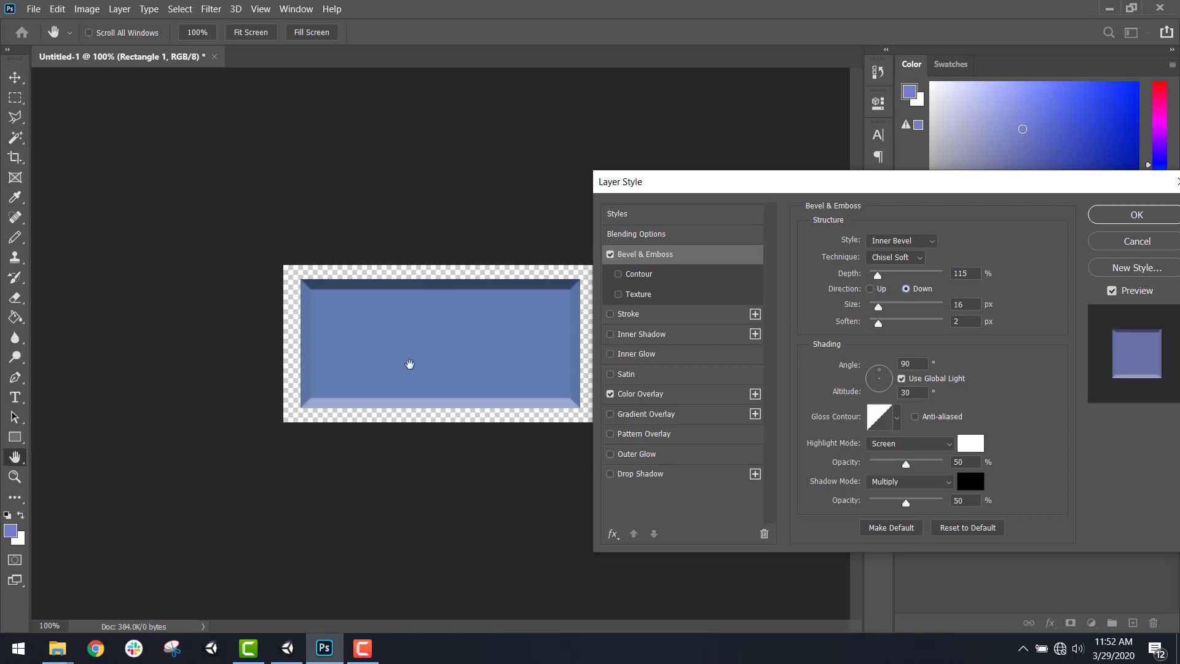
click(869, 289)
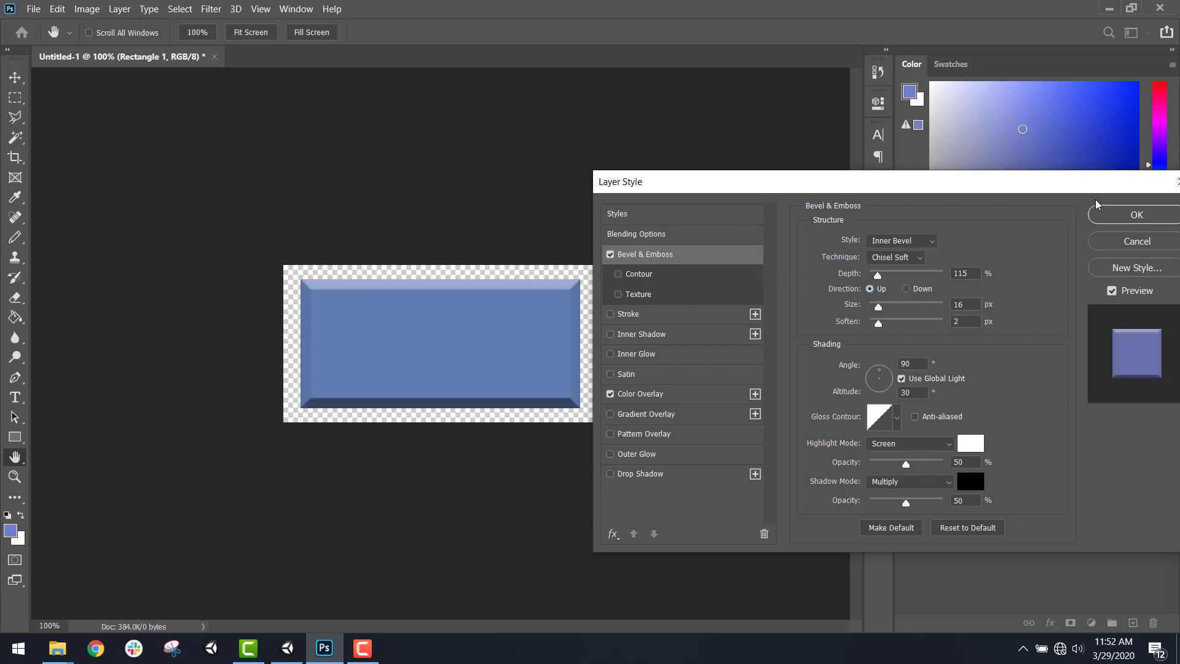
click(1107, 215)
Switch back to Unity and view the buttonUp and buttonDown sprites in the Art folder
click(286, 648)
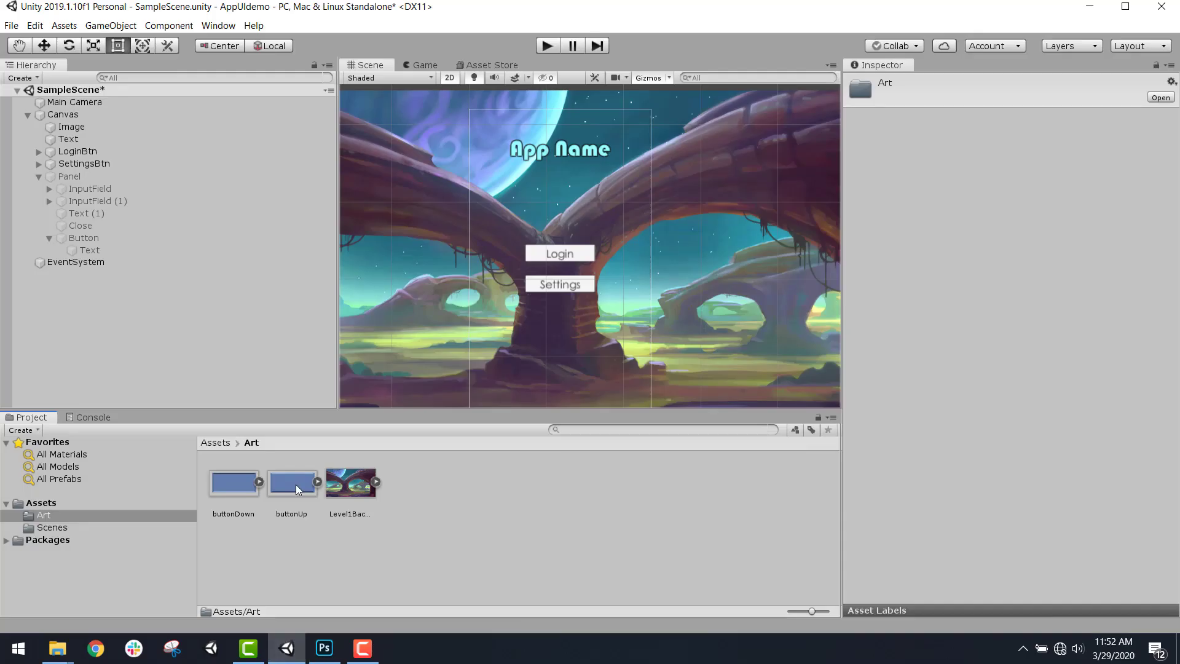
click(288, 485)
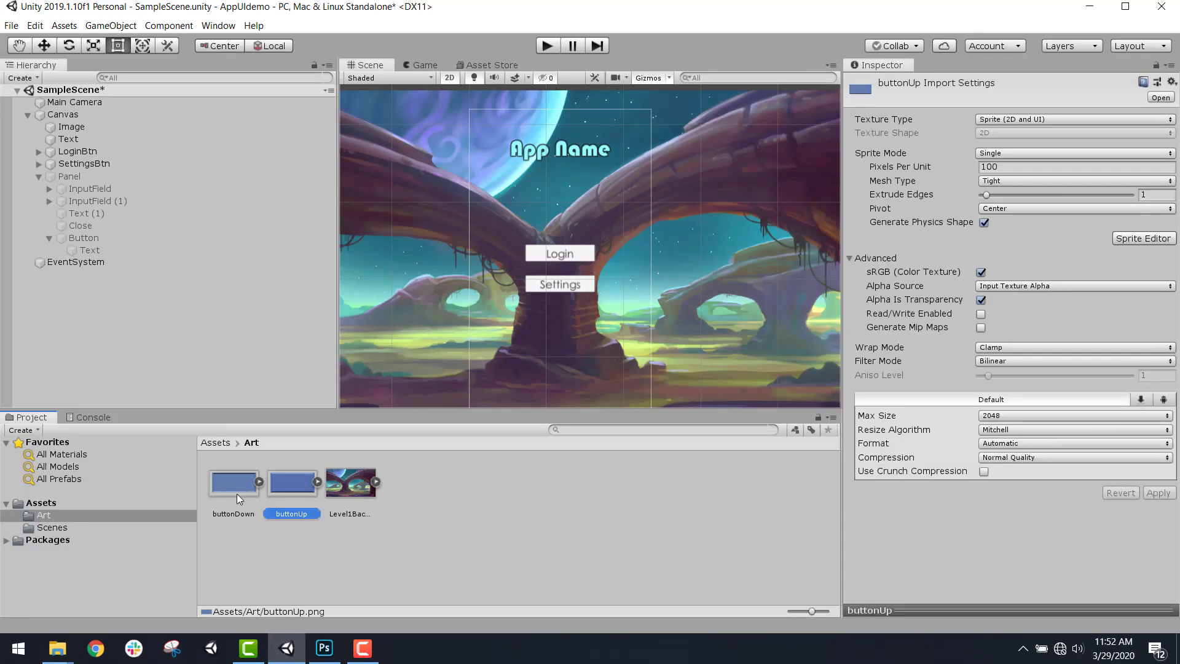
click(237, 489)
click(286, 480)
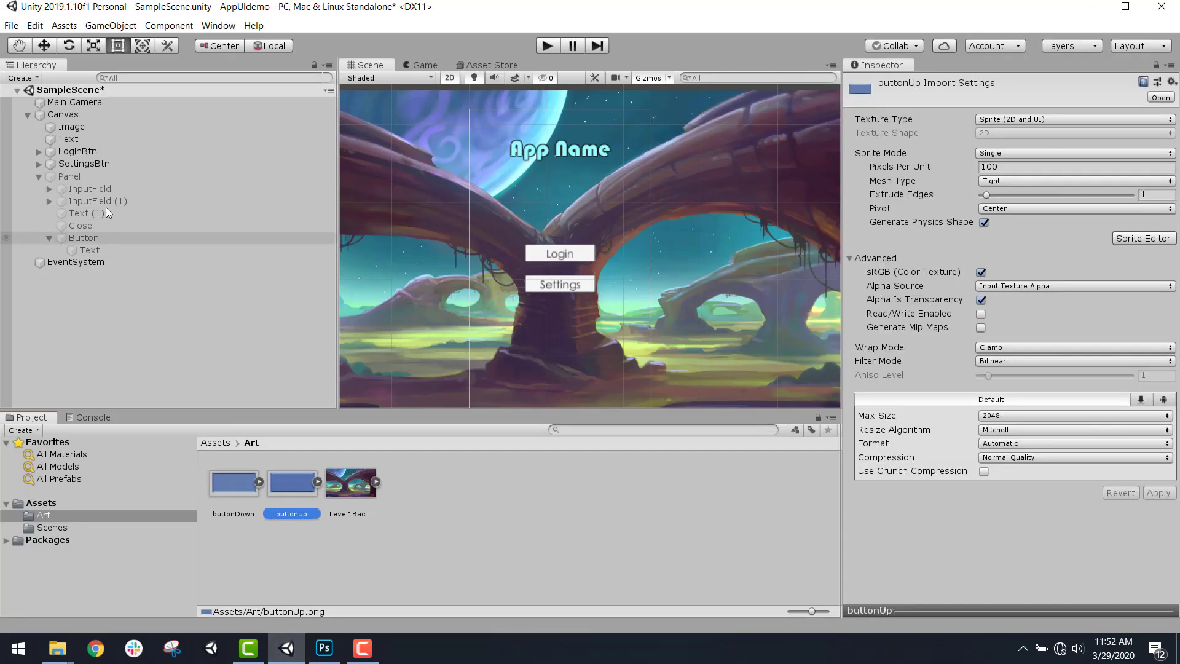
Set LoginBtn's Source Image to the buttonUp sprite and its Image Type to Sliced
click(119, 153)
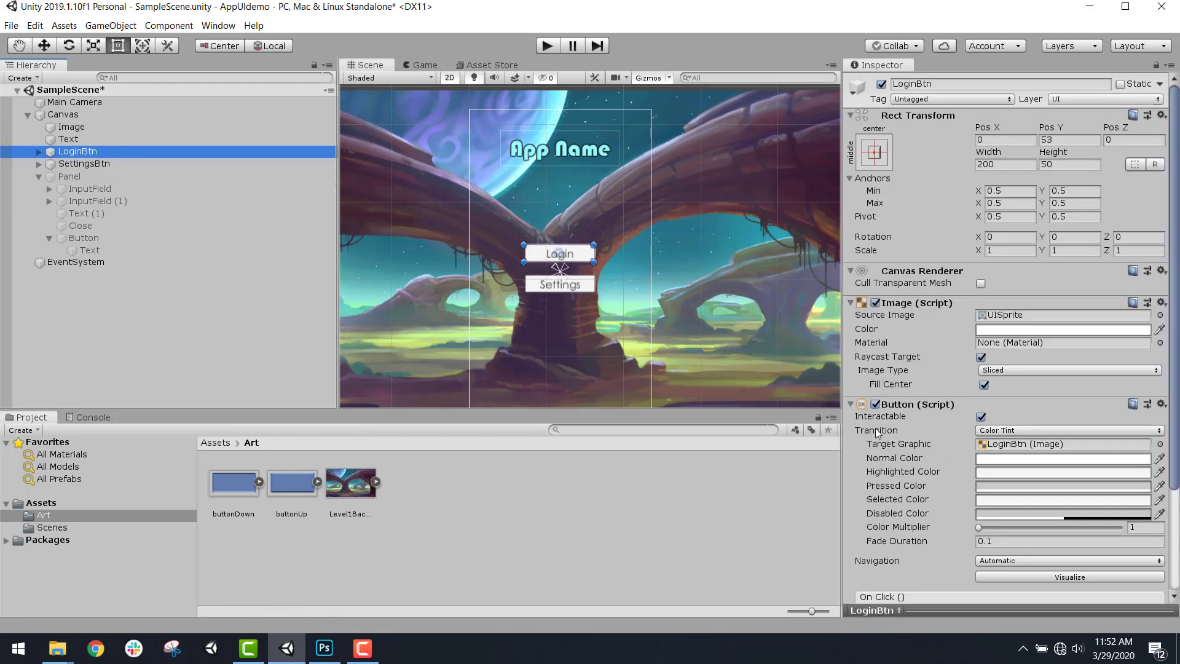
drag(282, 475, 1024, 320)
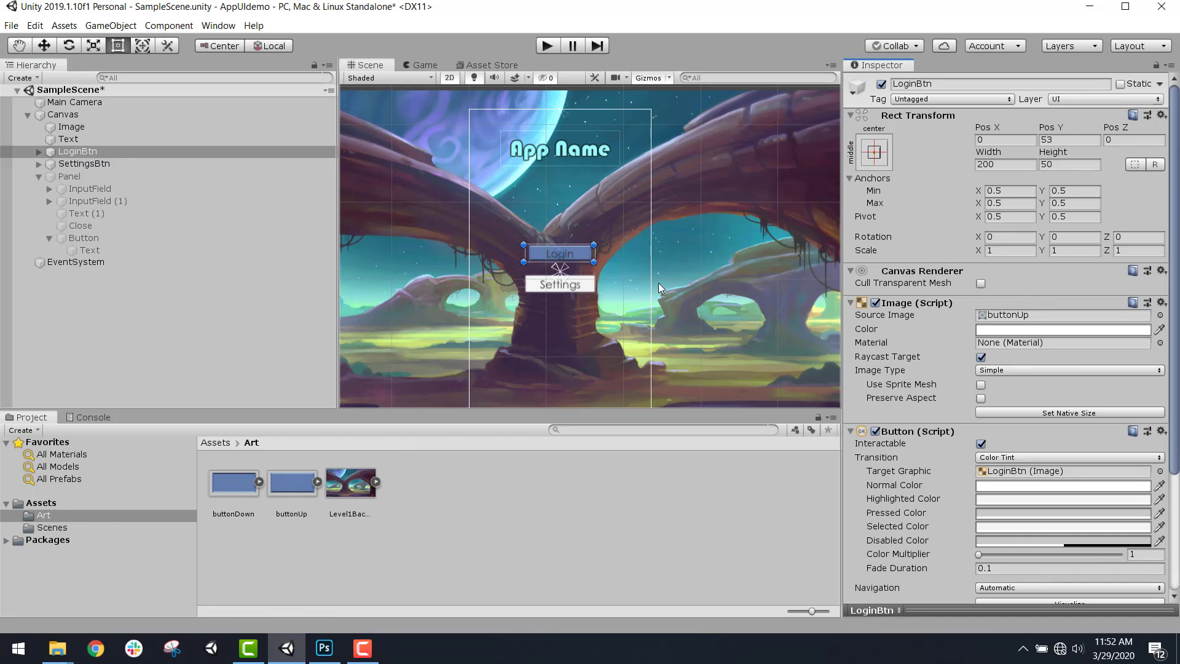
scroll(651, 283, up, 6)
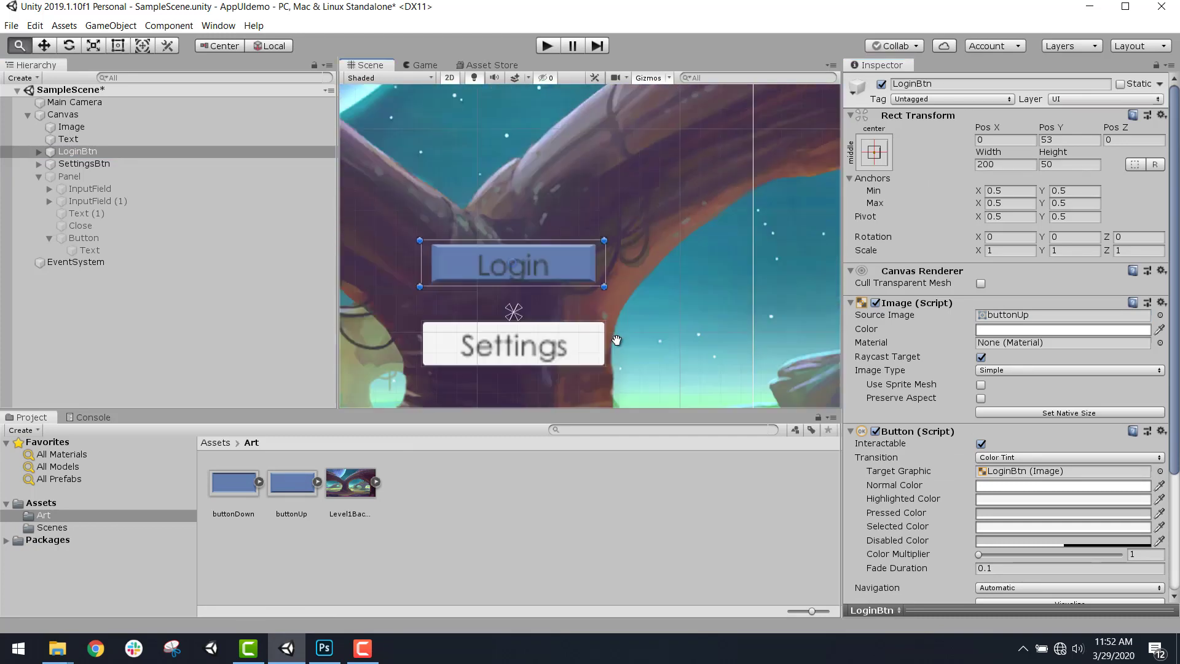
scroll(616, 340, up, 3)
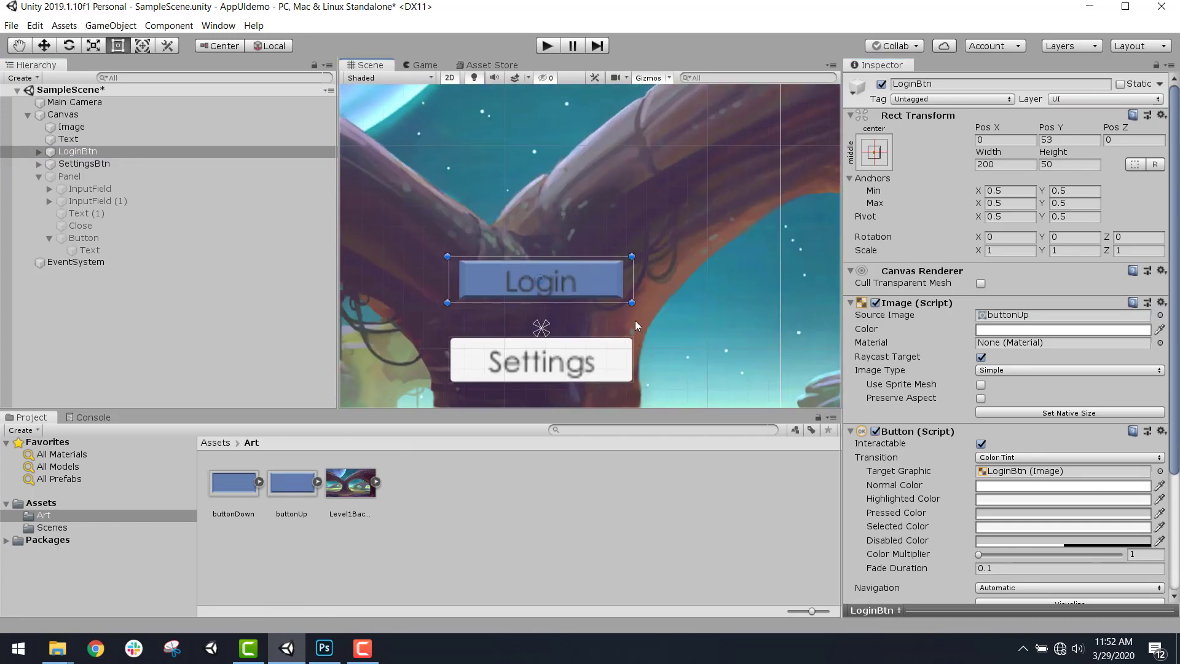
click(996, 371)
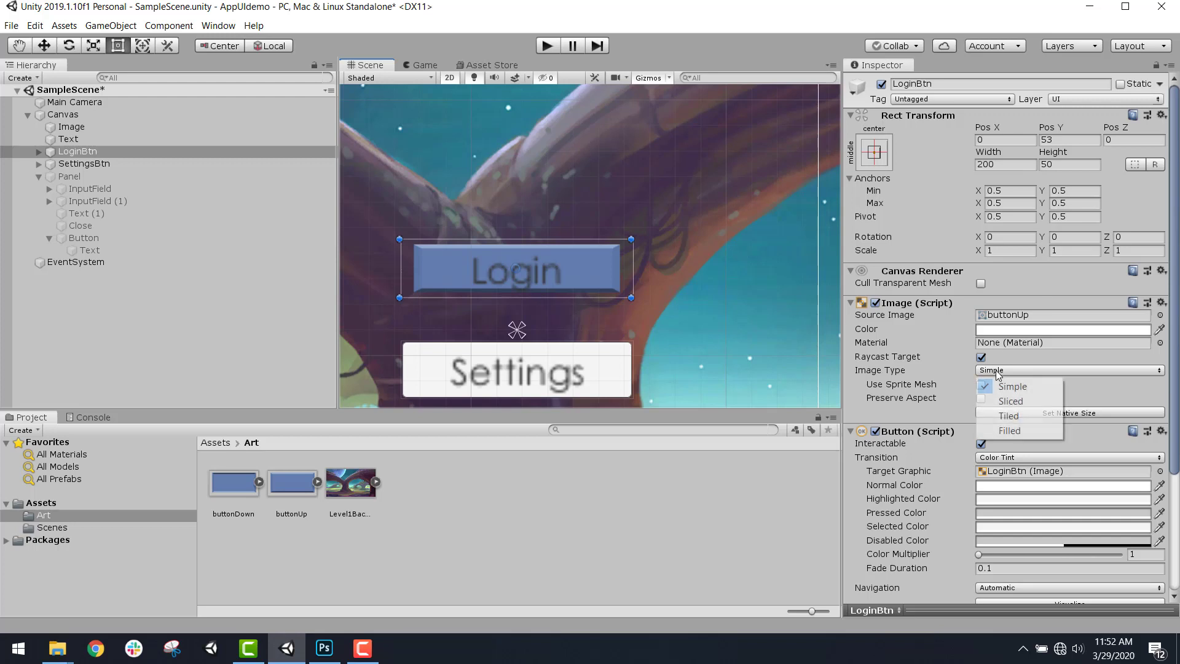
click(1017, 402)
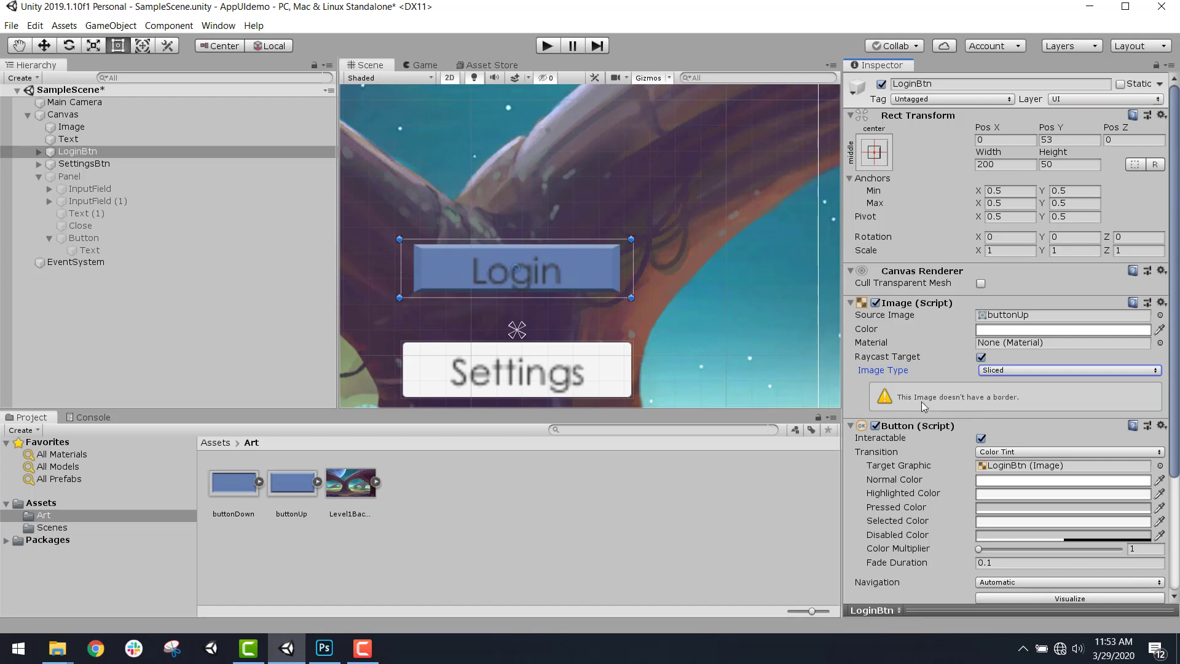
Check the Texture Type and Sprite Mode import settings of the buttonUp sprite
click(285, 485)
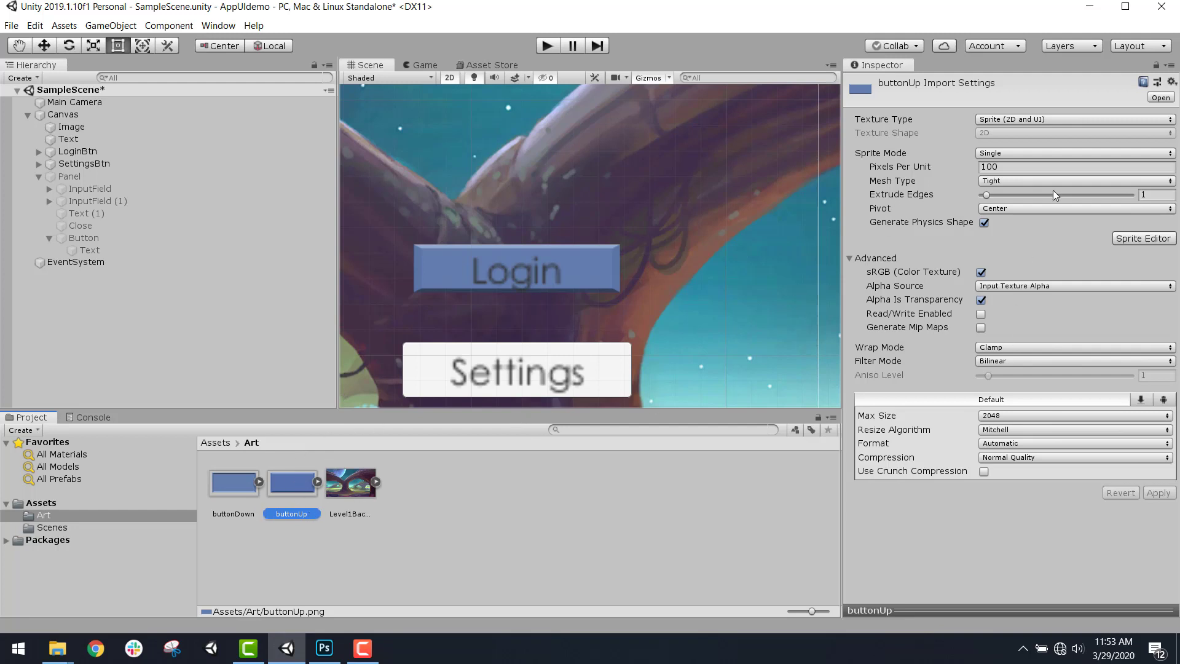
click(1054, 120)
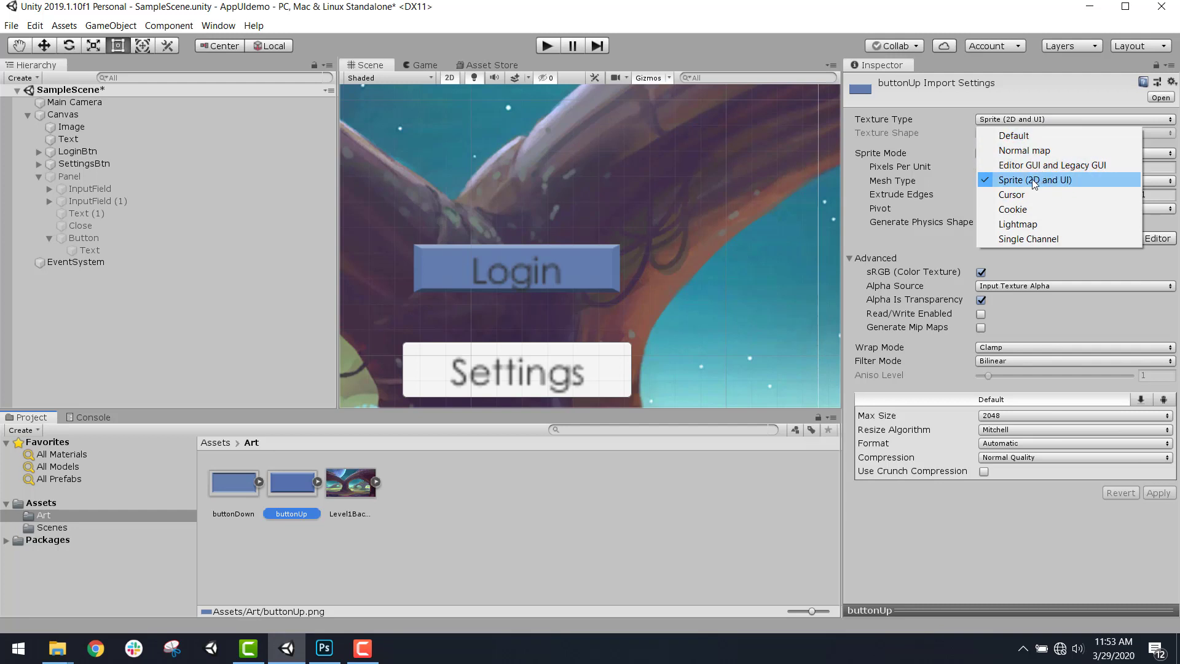
click(935, 118)
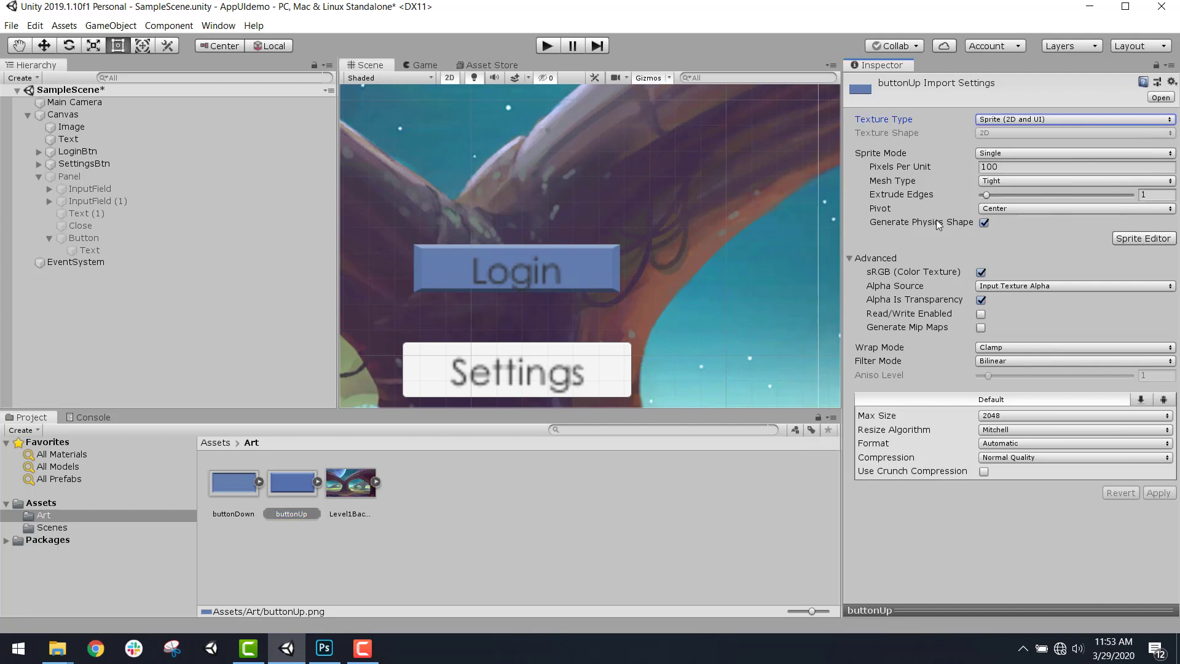
click(1001, 151)
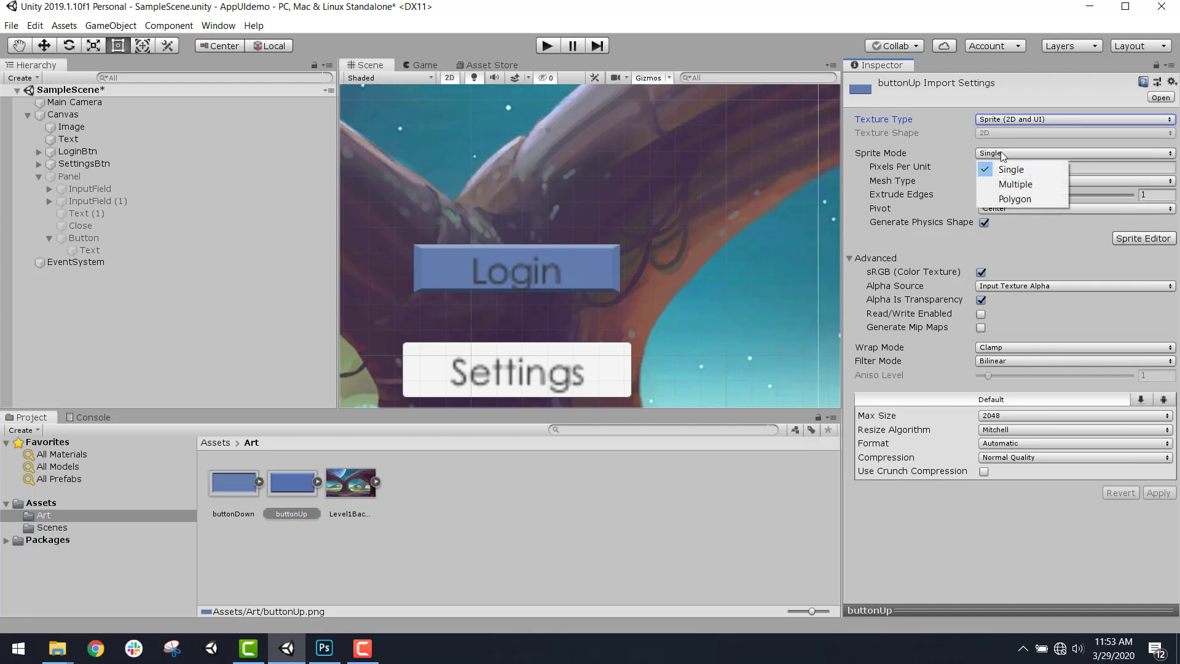
click(938, 155)
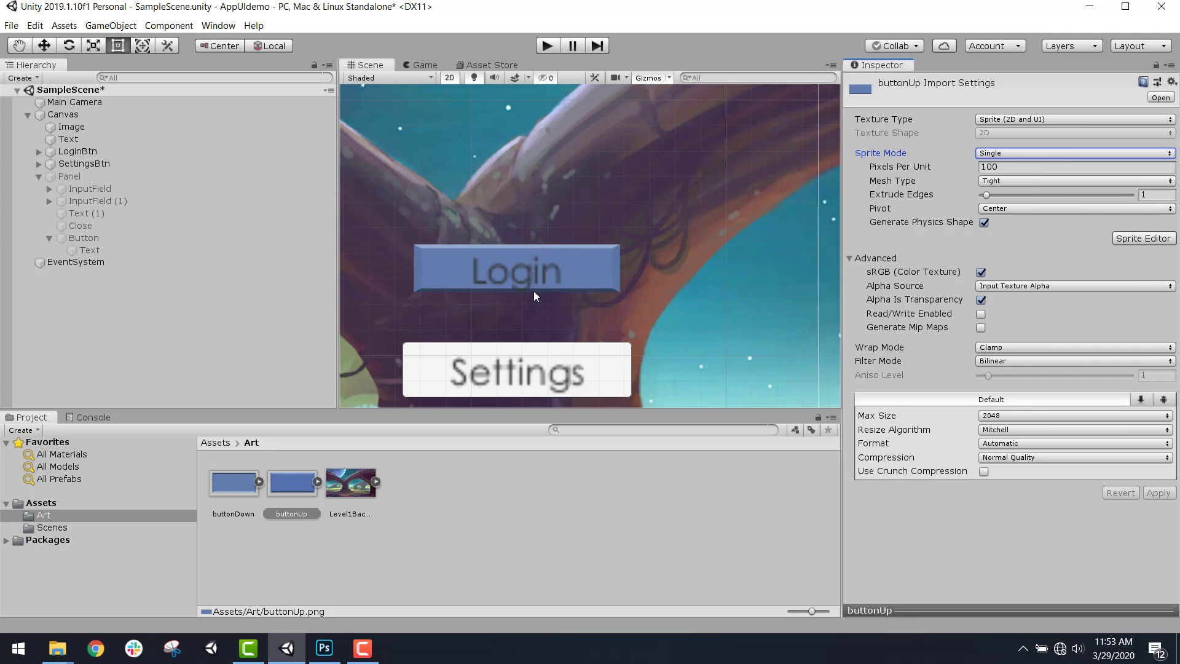
Set the buttonUp sprite's slicing borders in the Sprite Editor to L 55, T 48, R 58, B 55 and apply them
click(1153, 239)
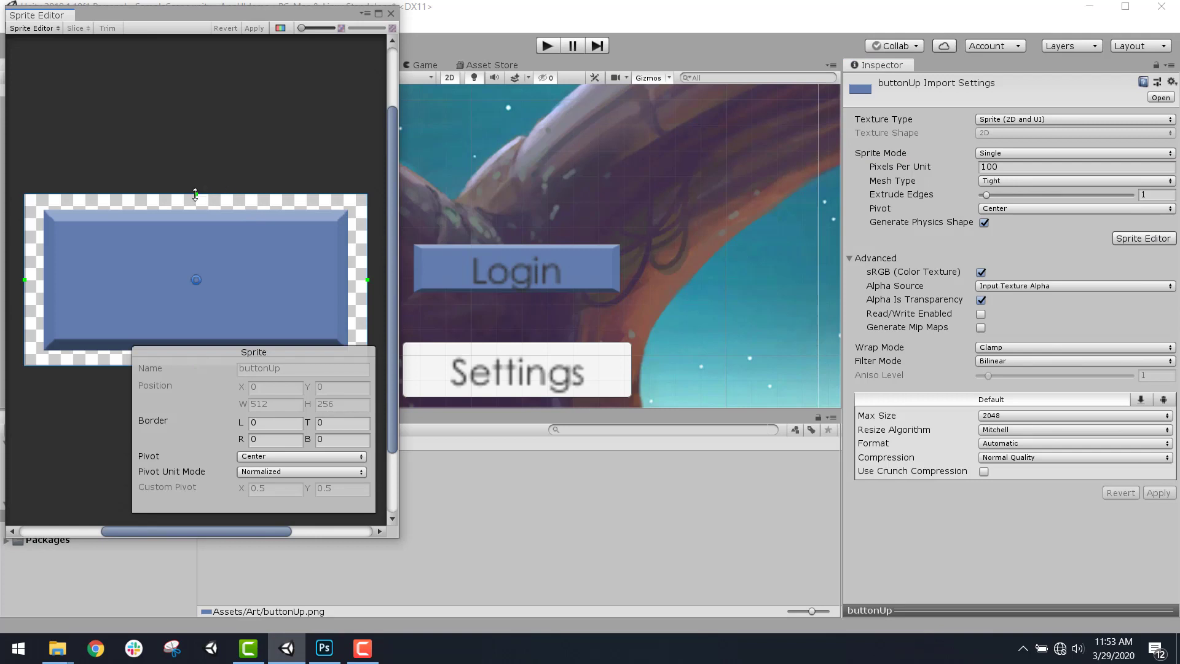
drag(195, 194, 193, 228)
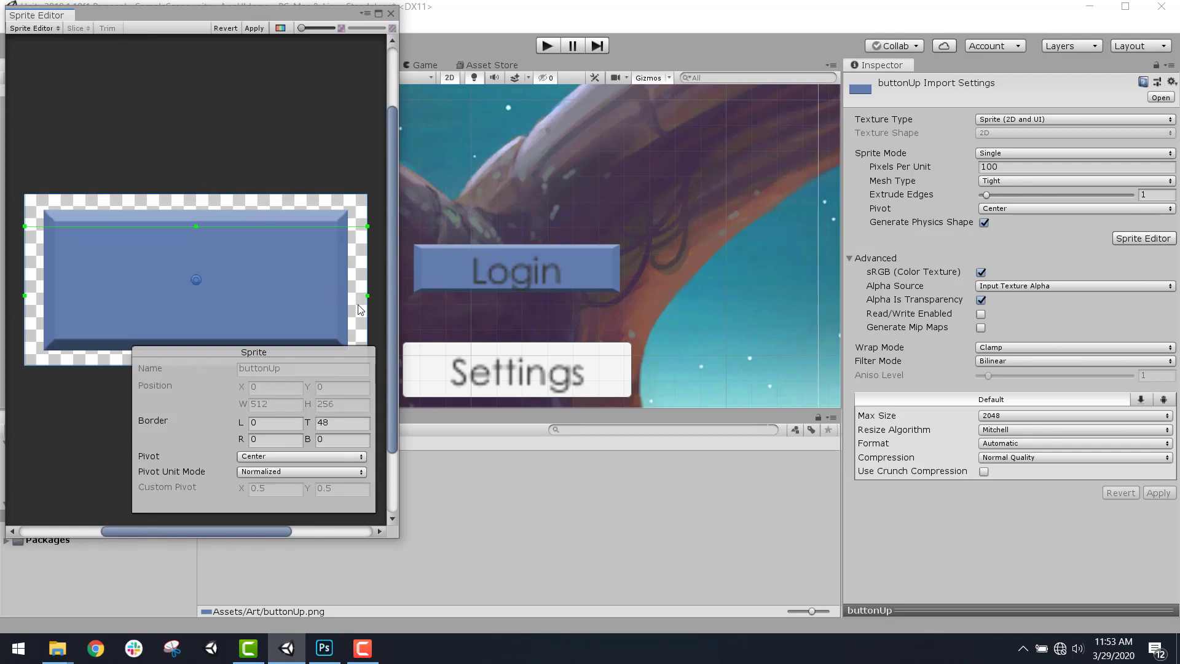
drag(368, 295, 329, 297)
click(53, 369)
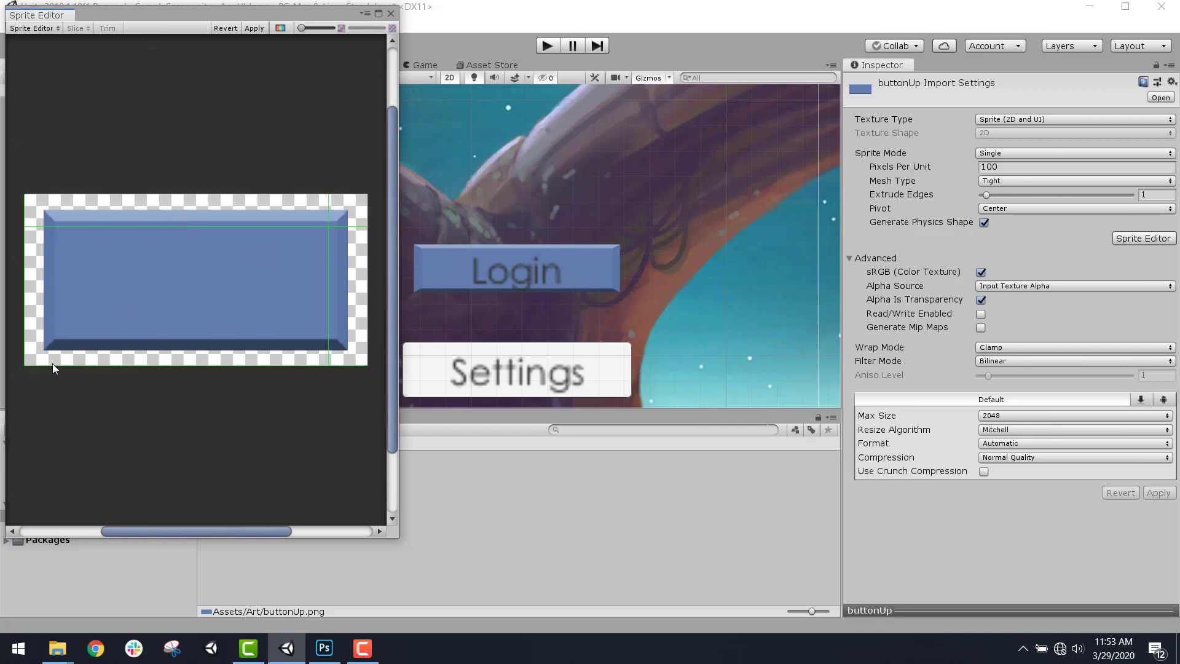
click(166, 363)
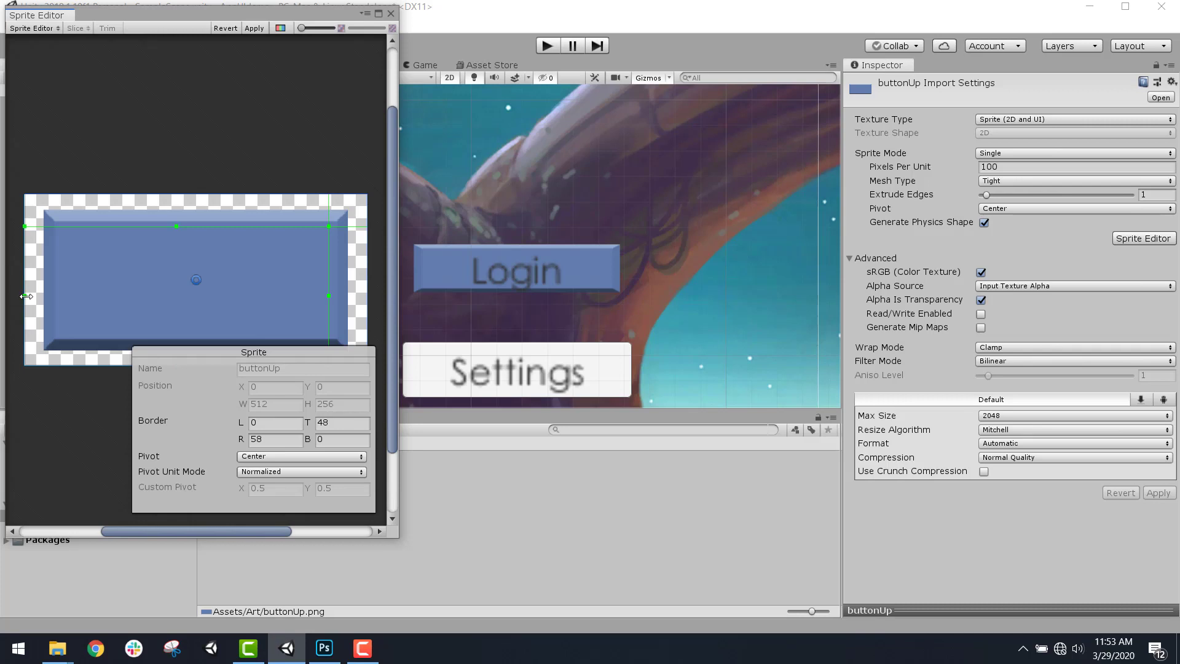
drag(25, 295, 61, 295)
drag(92, 365, 96, 329)
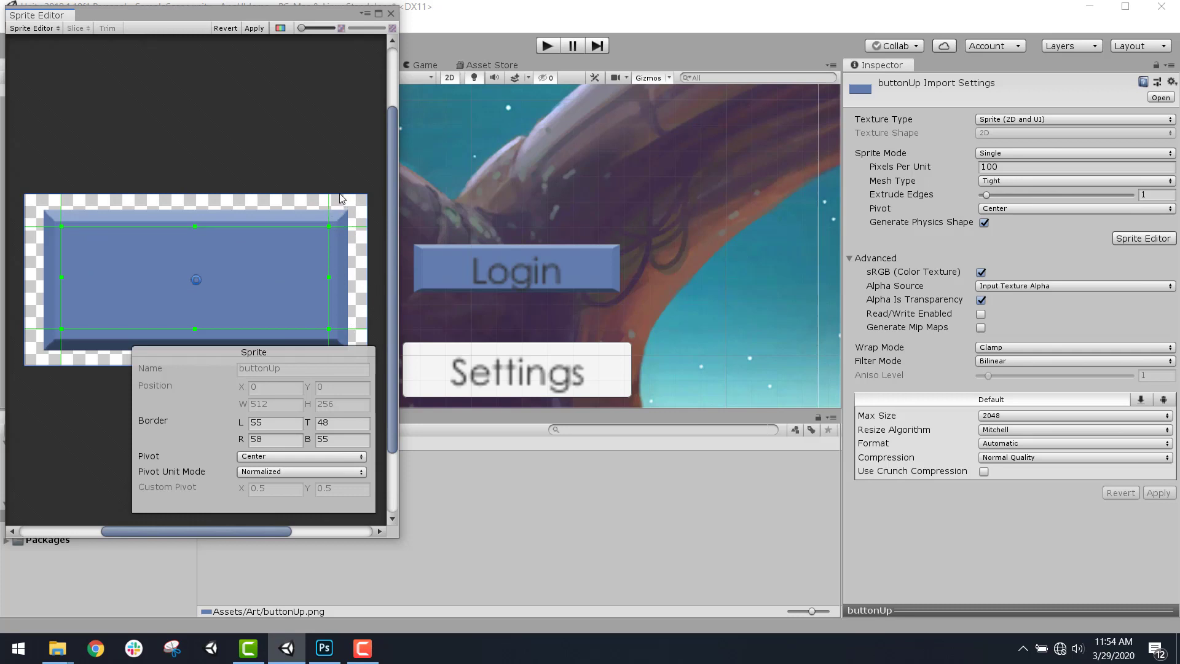
click(391, 15)
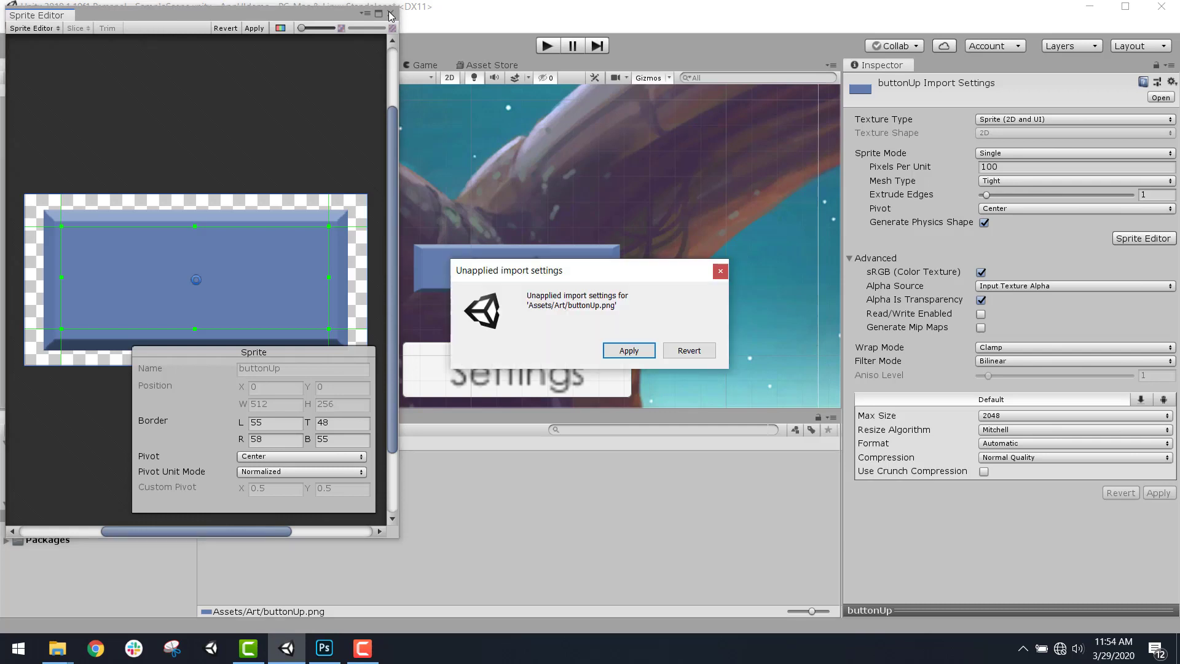
click(630, 351)
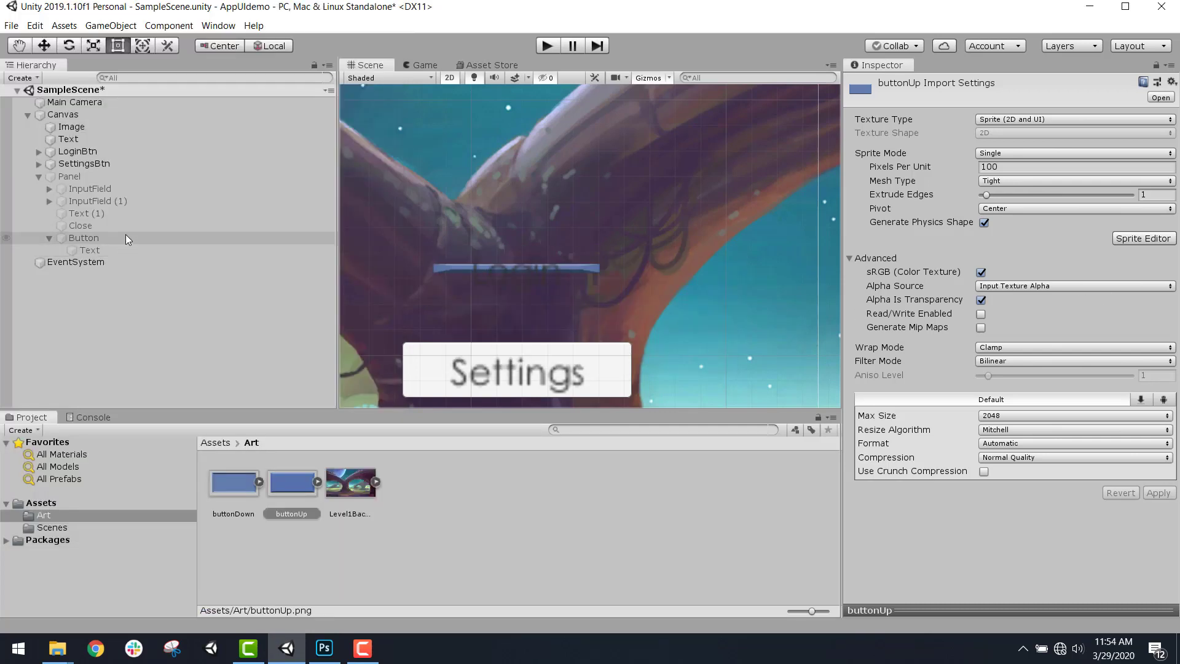
Try the Filled image type on LoginBtn and return it to Sliced
click(119, 150)
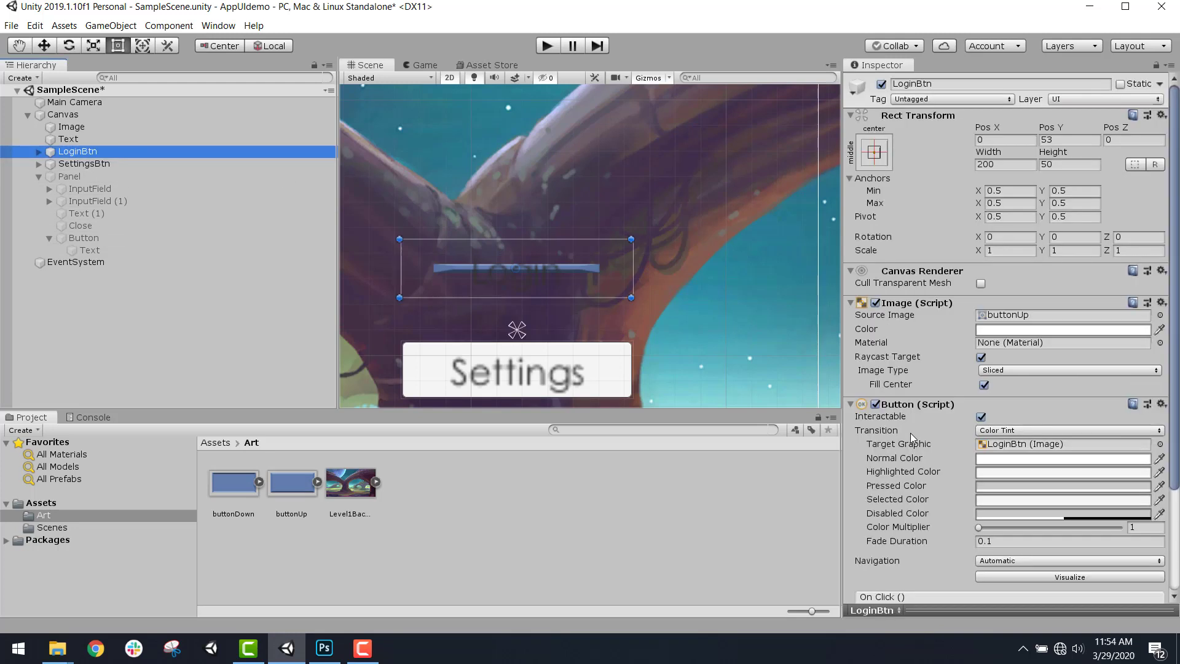
click(1049, 370)
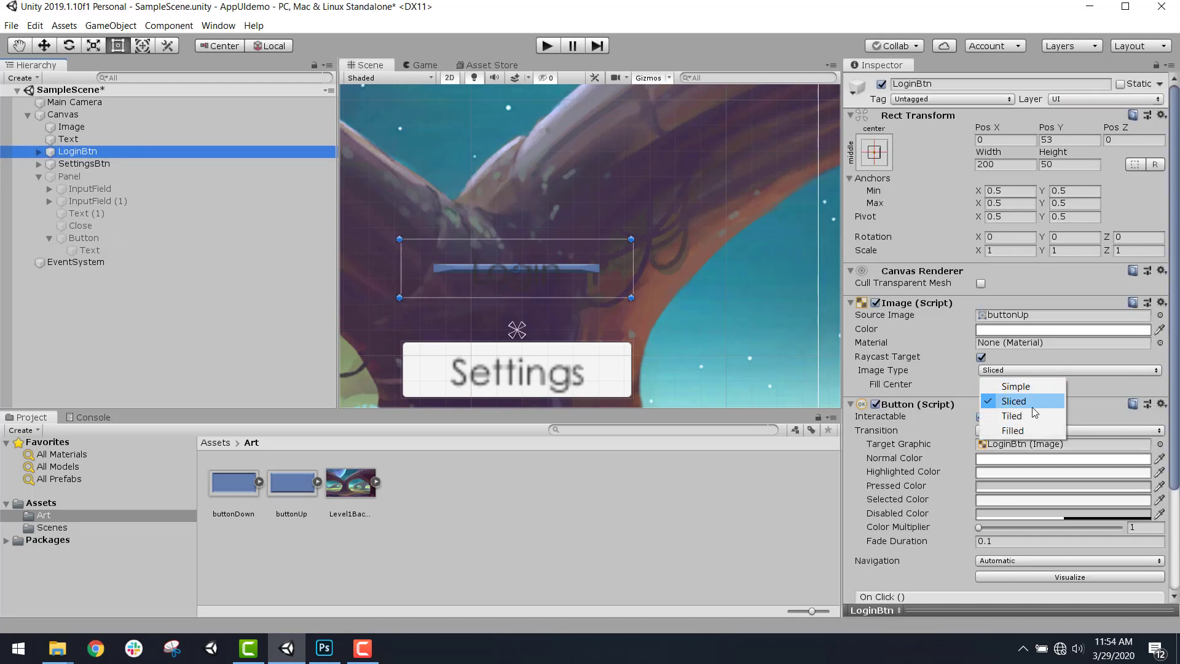
click(1013, 430)
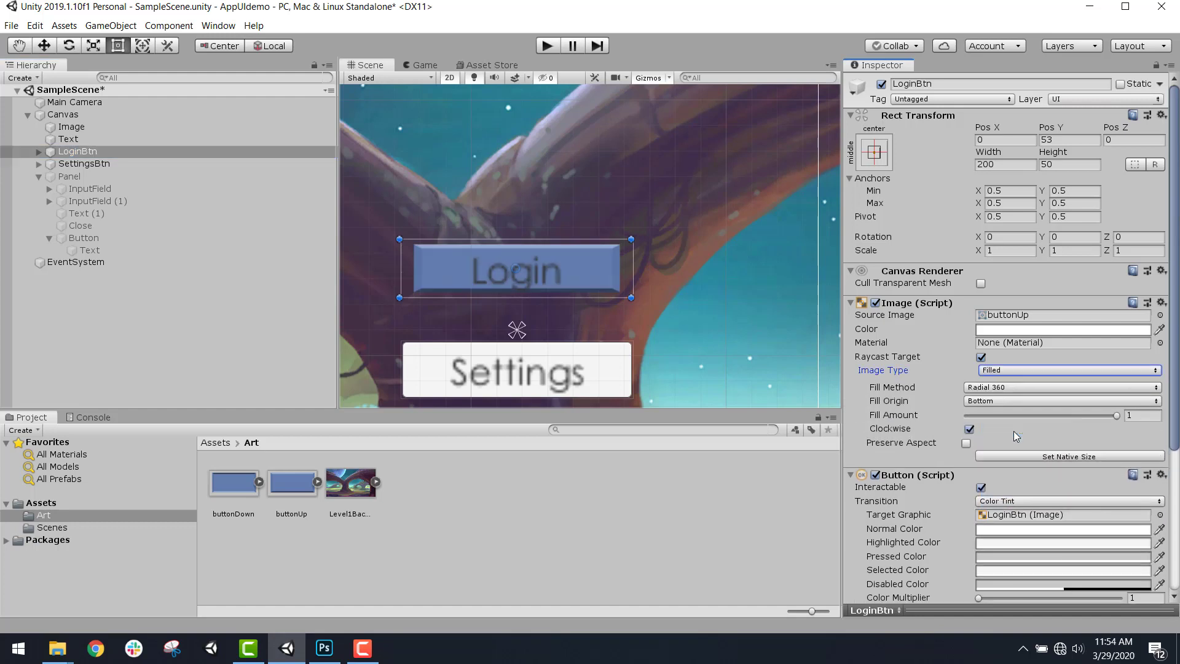
click(1031, 371)
click(1024, 401)
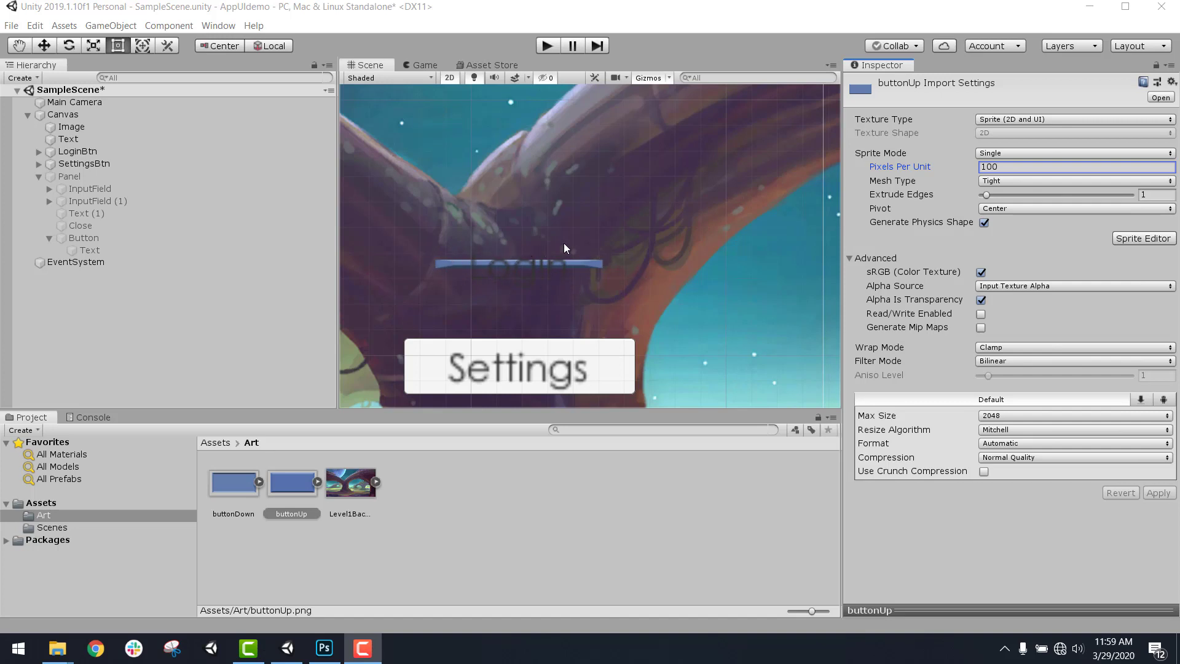
Set the buttonUp sprite's Pixels Per Unit to 300 and apply the import settings
click(294, 483)
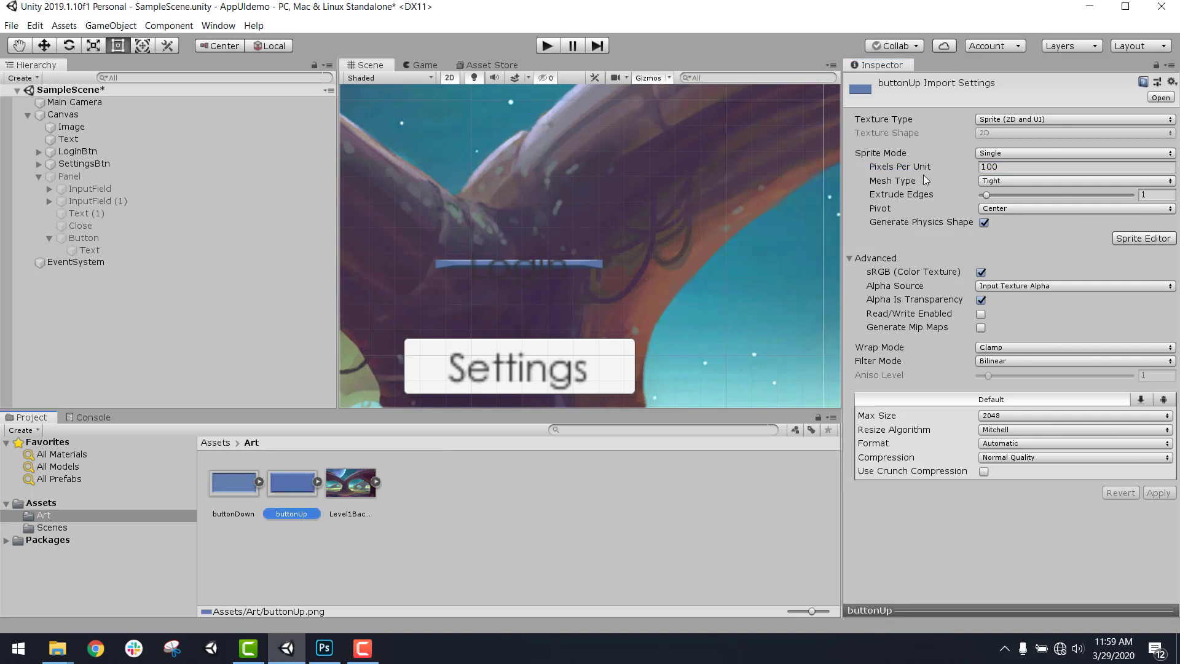
click(988, 167)
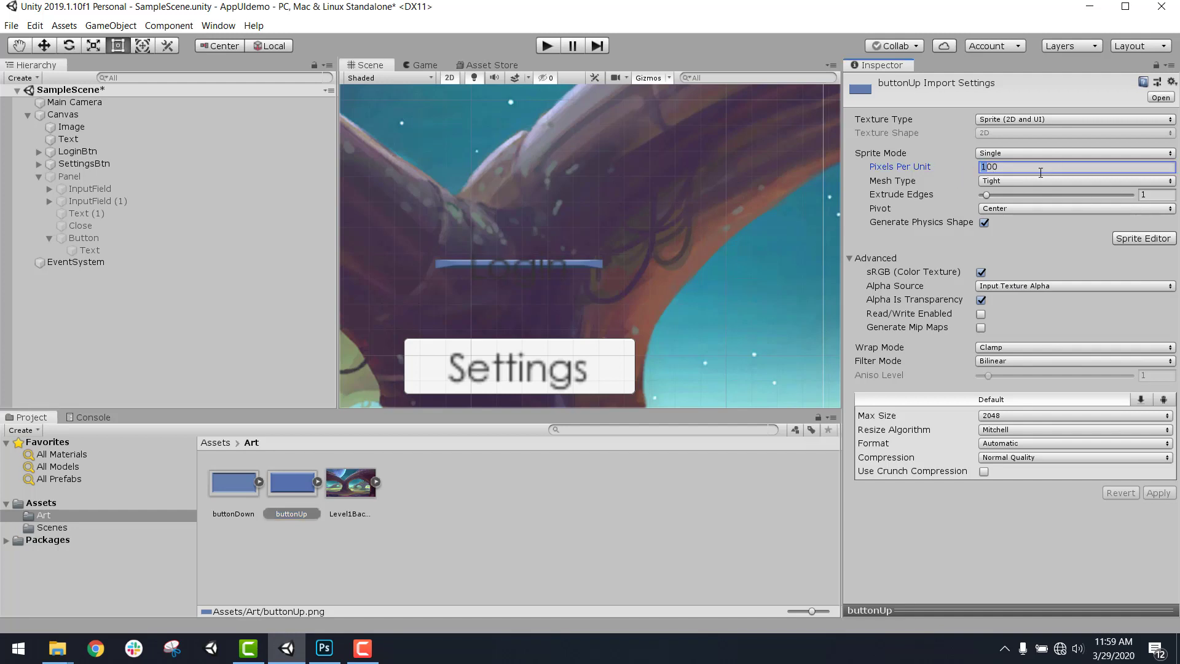
key(BackSpace)
text(3)
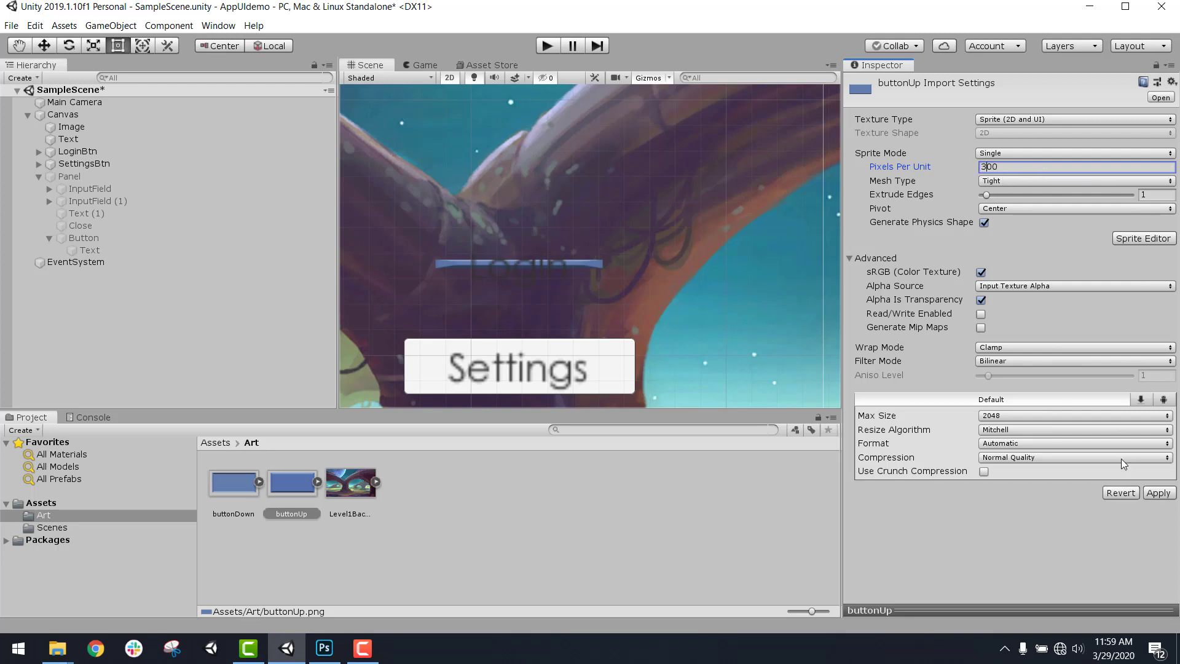
click(1158, 494)
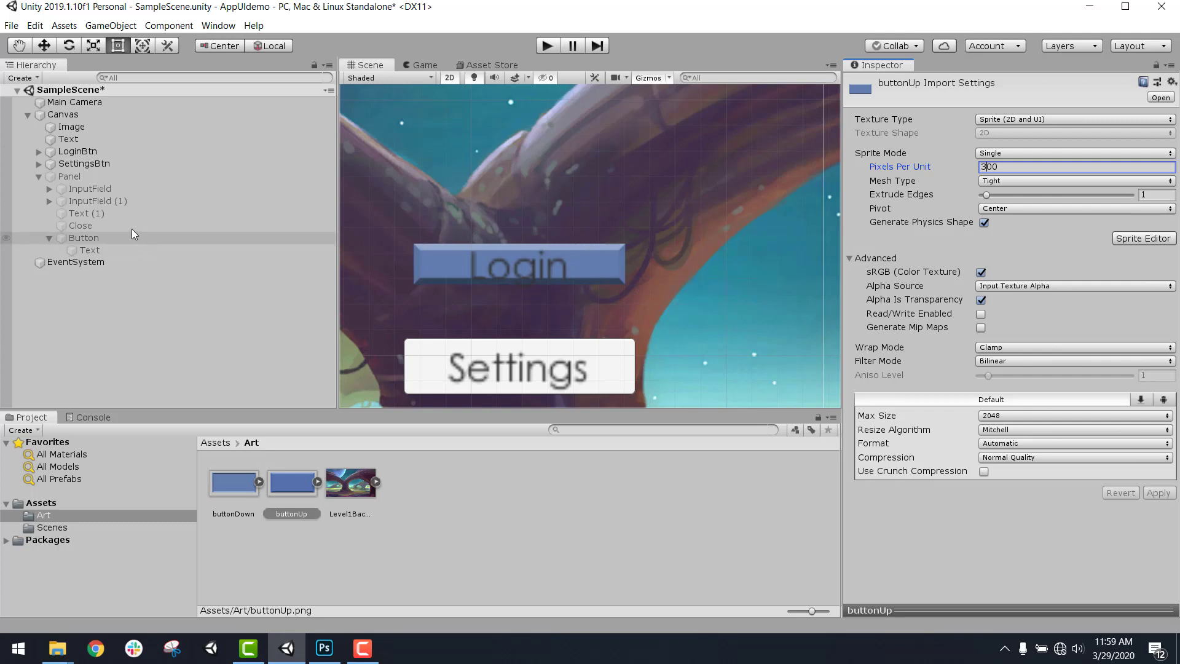
Resize LoginBtn to a height of 100 and a width of 250
click(97, 151)
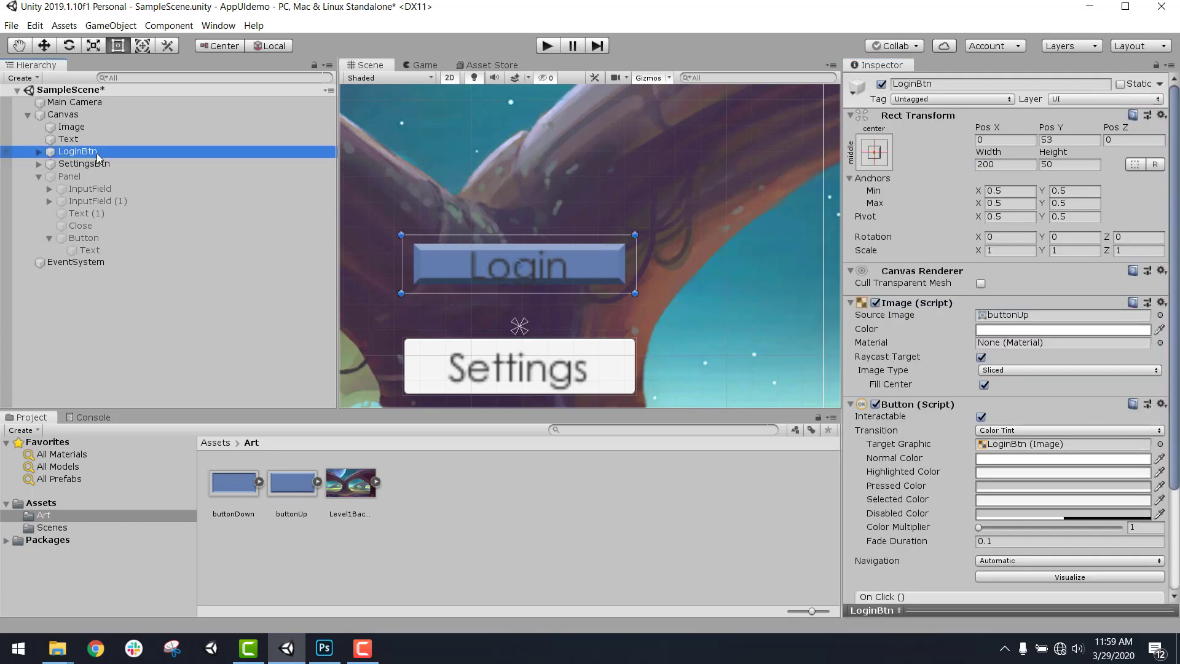
click(1042, 164)
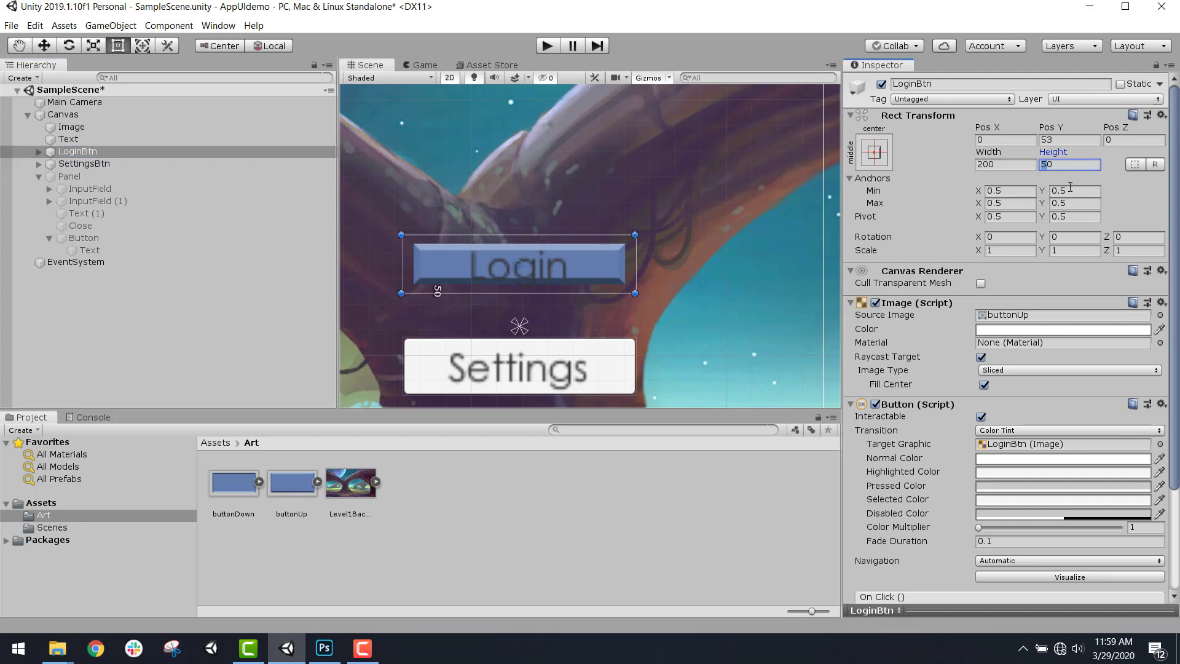
text(100)
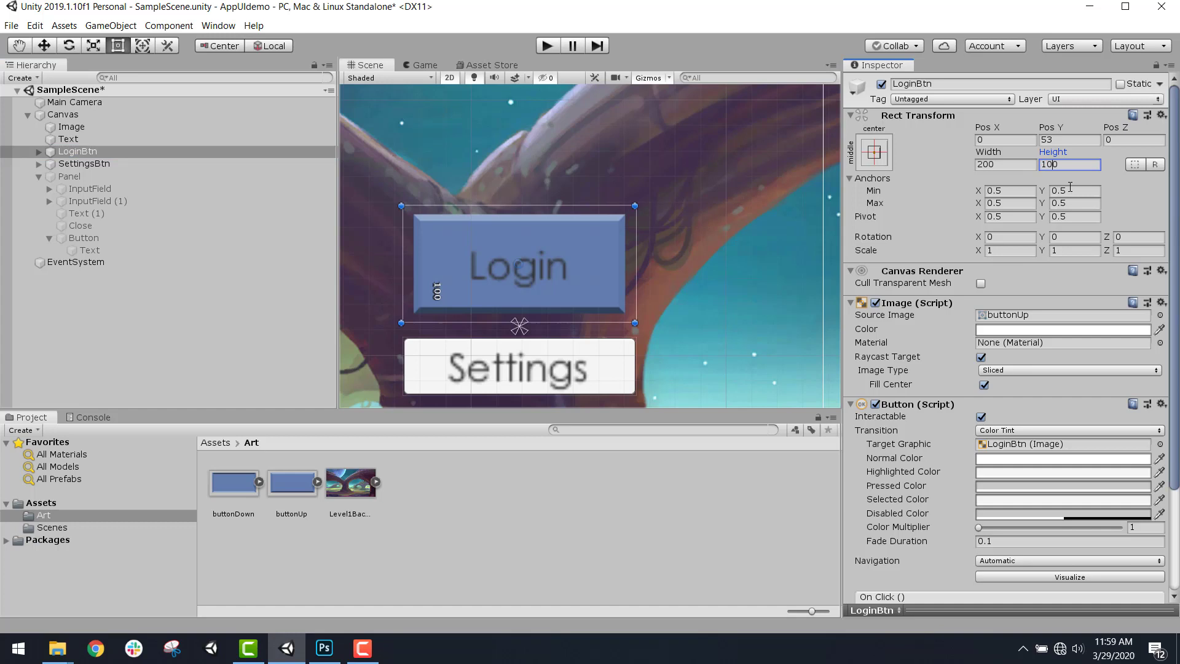
click(990, 165)
text(250)
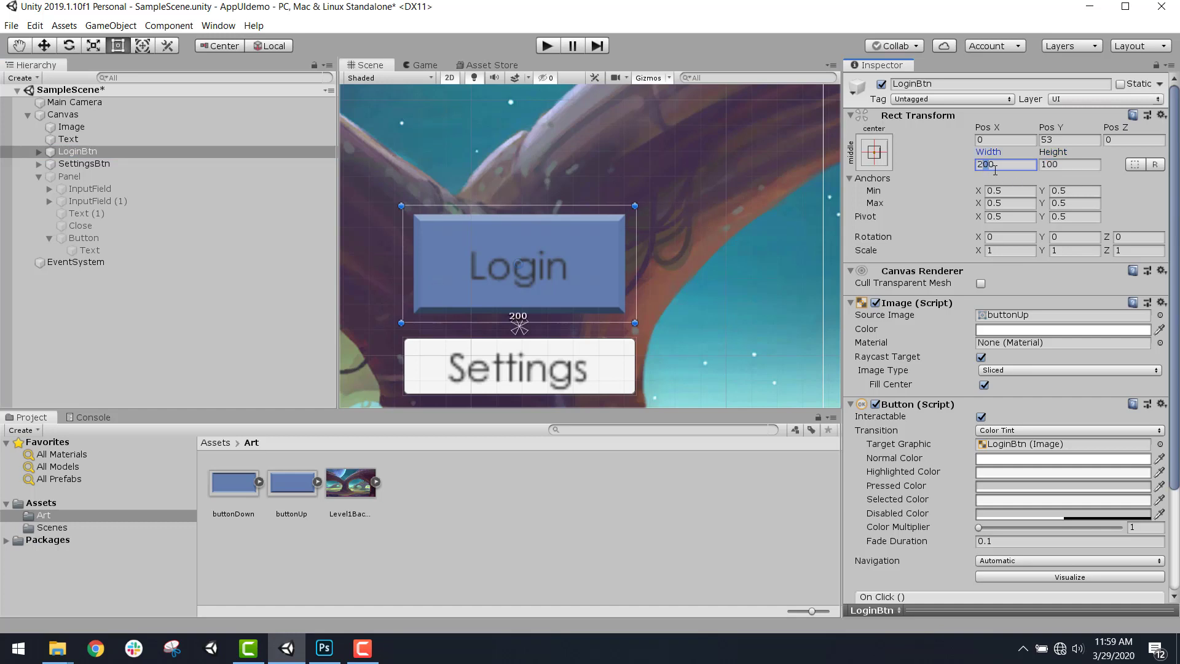
Try LoginBtn heights of 90, 80 and 70, and settle on 75
click(1053, 163)
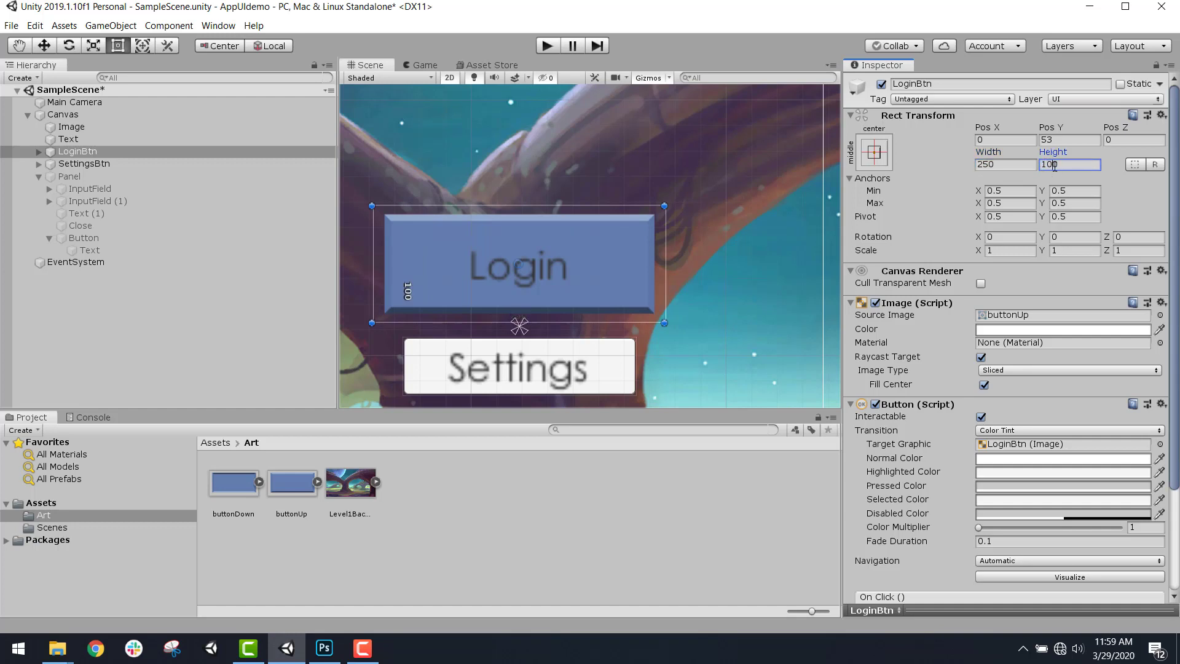
text(90)
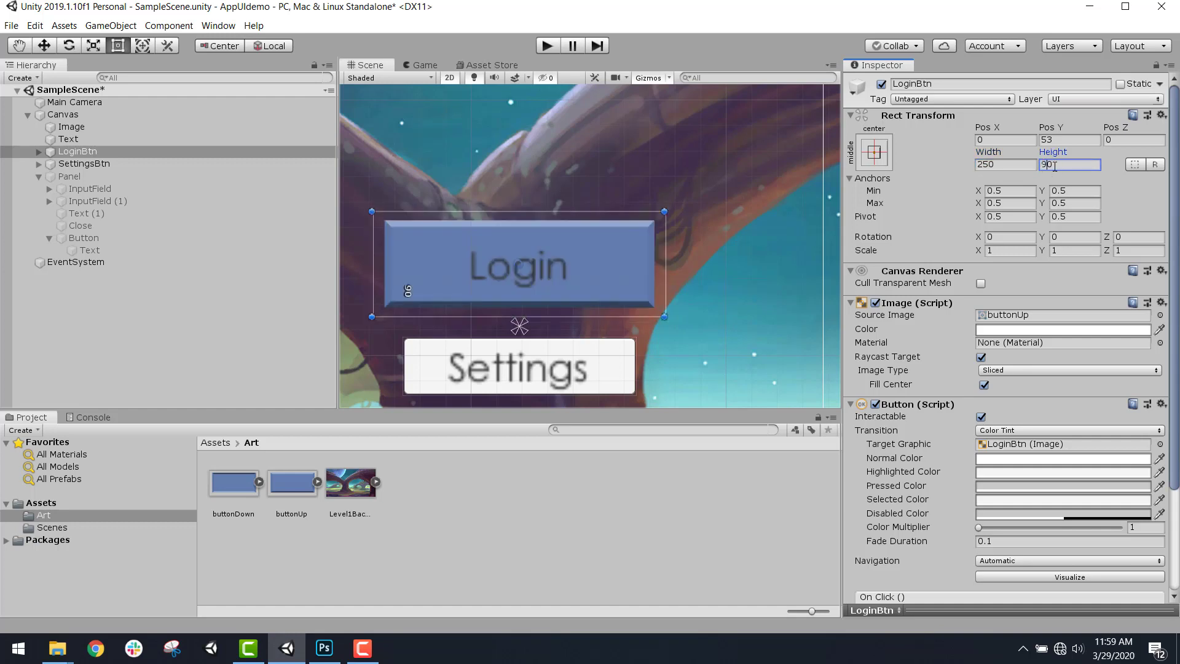
key(BackSpace)
key(BackSpace)
text(80)
key(BackSpace)
key(BackSpace)
text(70)
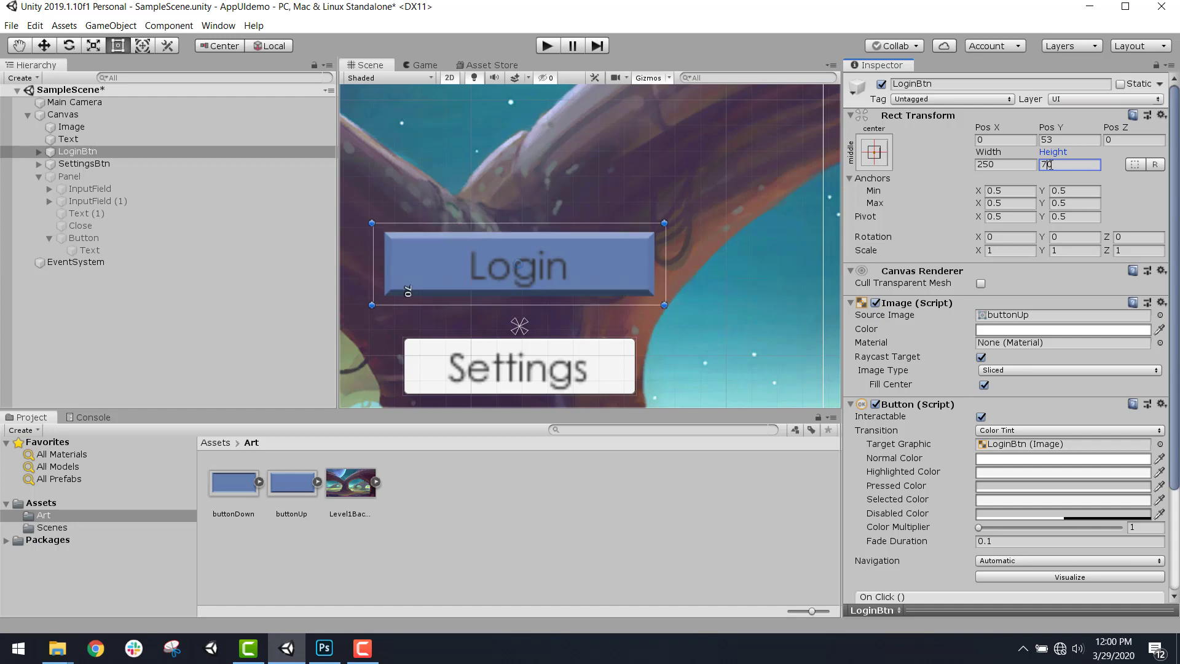
key(BackSpace)
text(5)
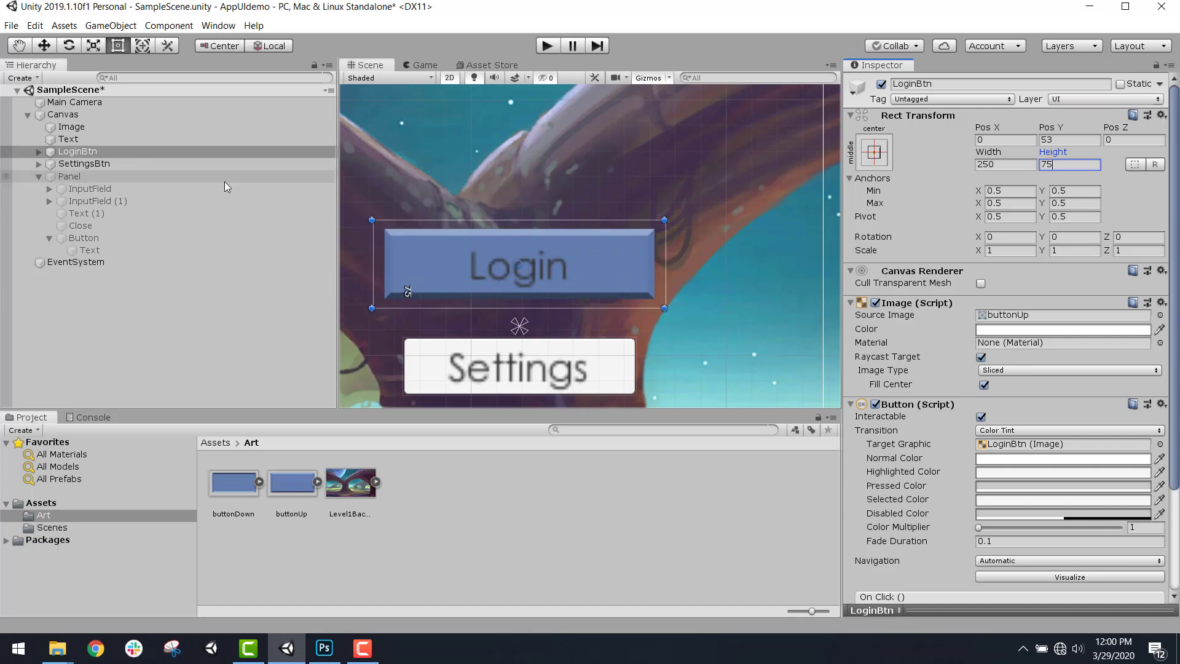
Assign the buttonUp sprite as SettingsBtn's Source Image
click(113, 164)
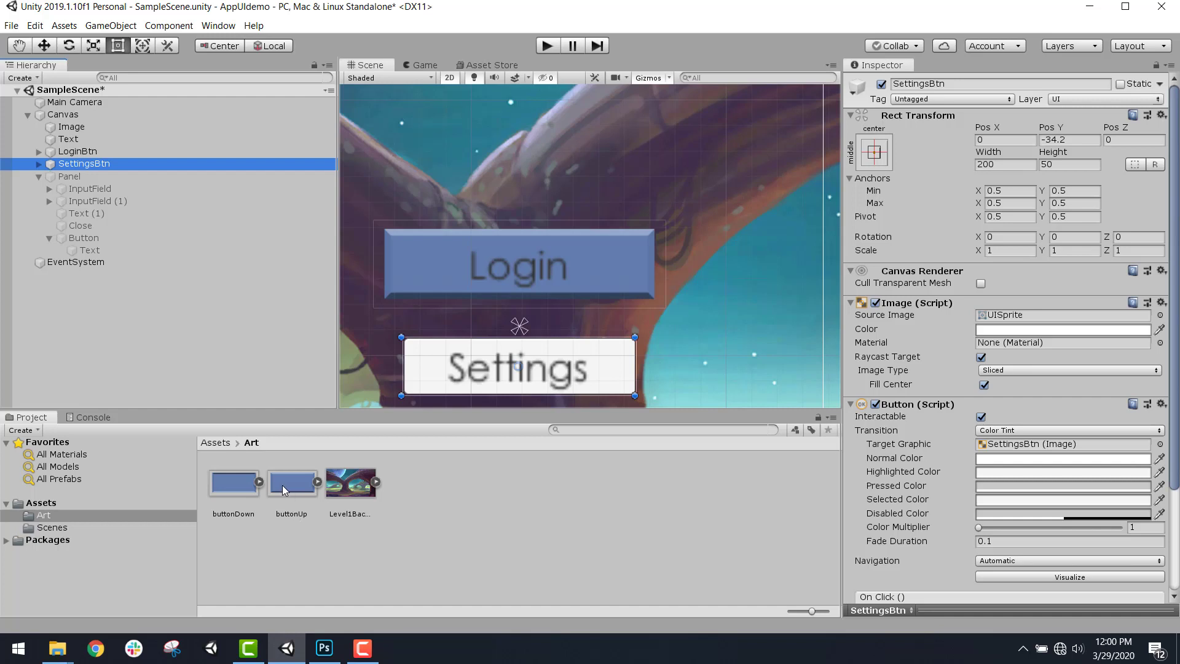
drag(286, 490, 1040, 324)
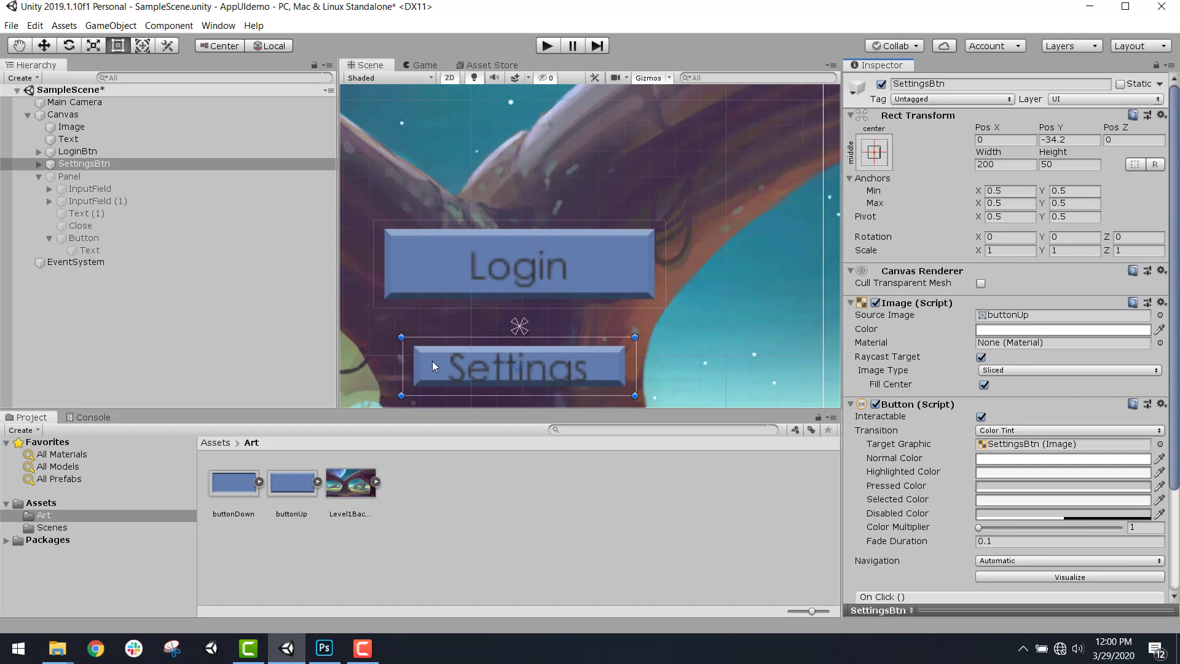
click(290, 490)
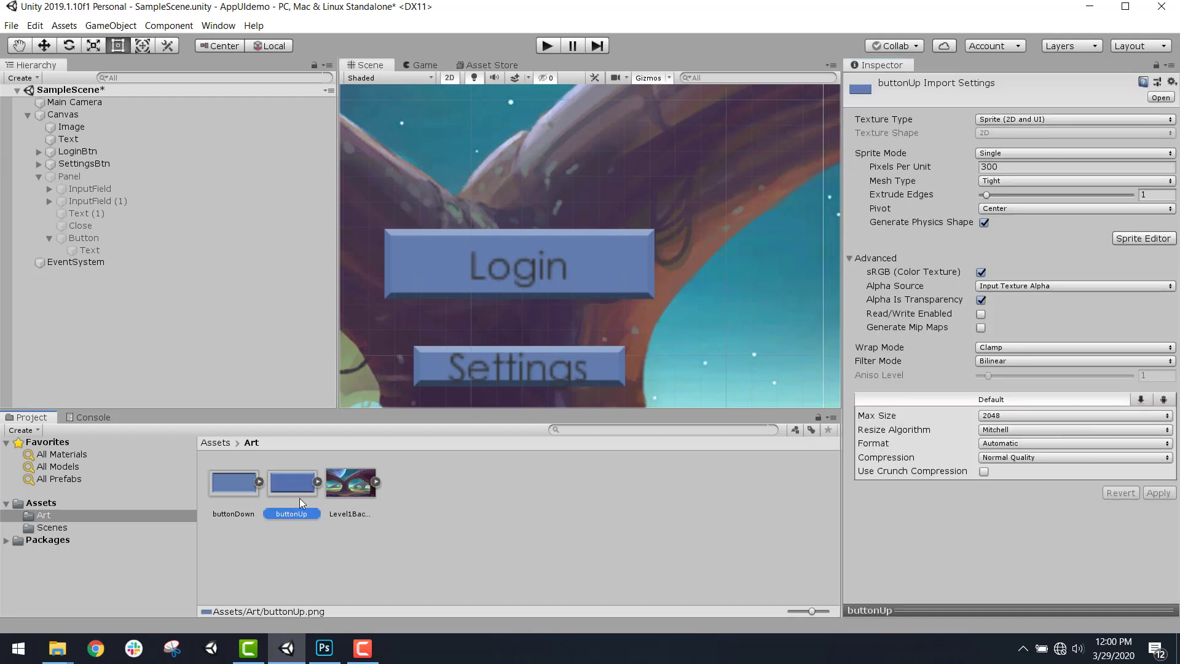
Resize SettingsBtn to a width of 250 and a height of 75, and preview the layout in the Game view
click(117, 164)
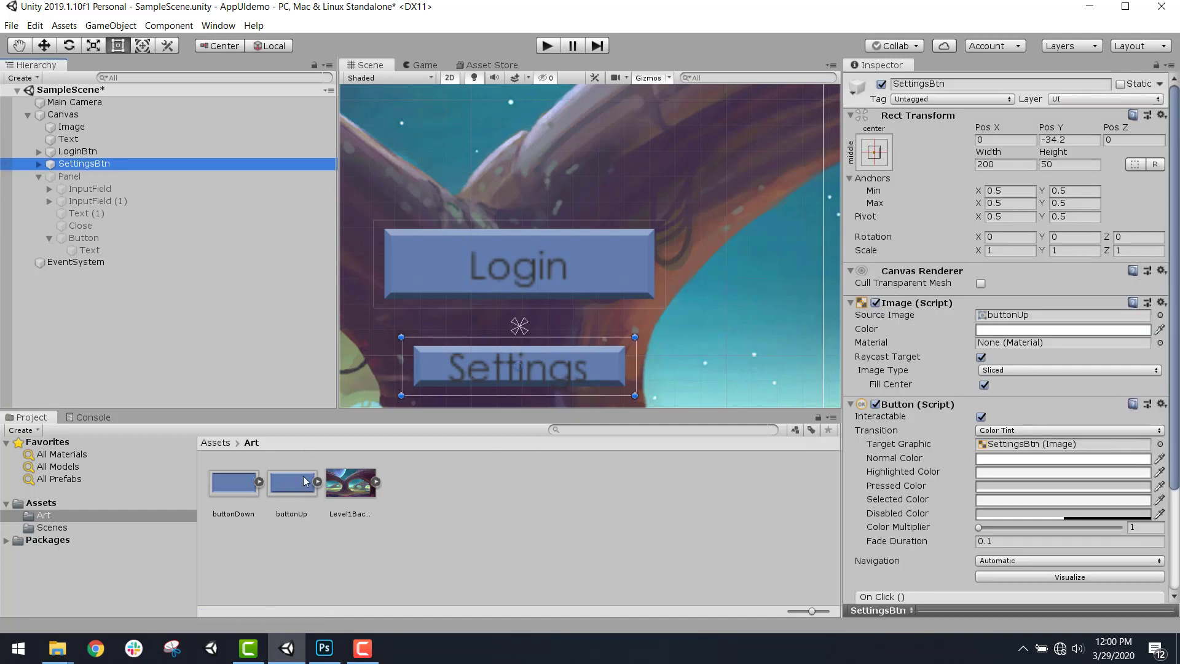
click(1000, 164)
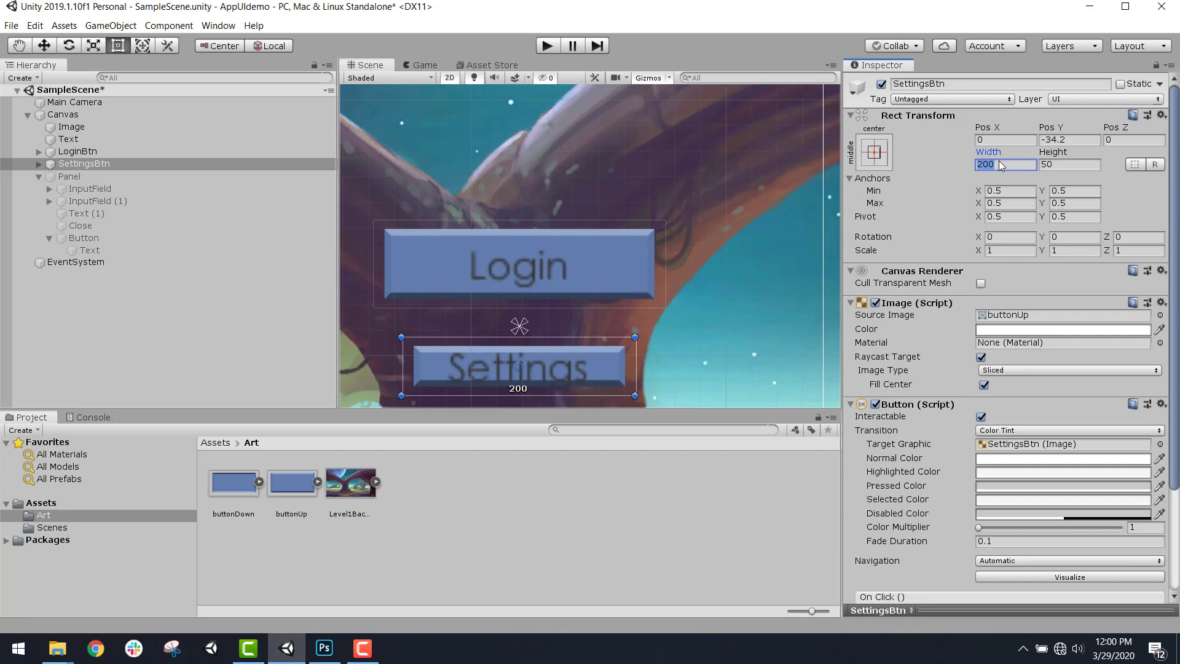
text(250)
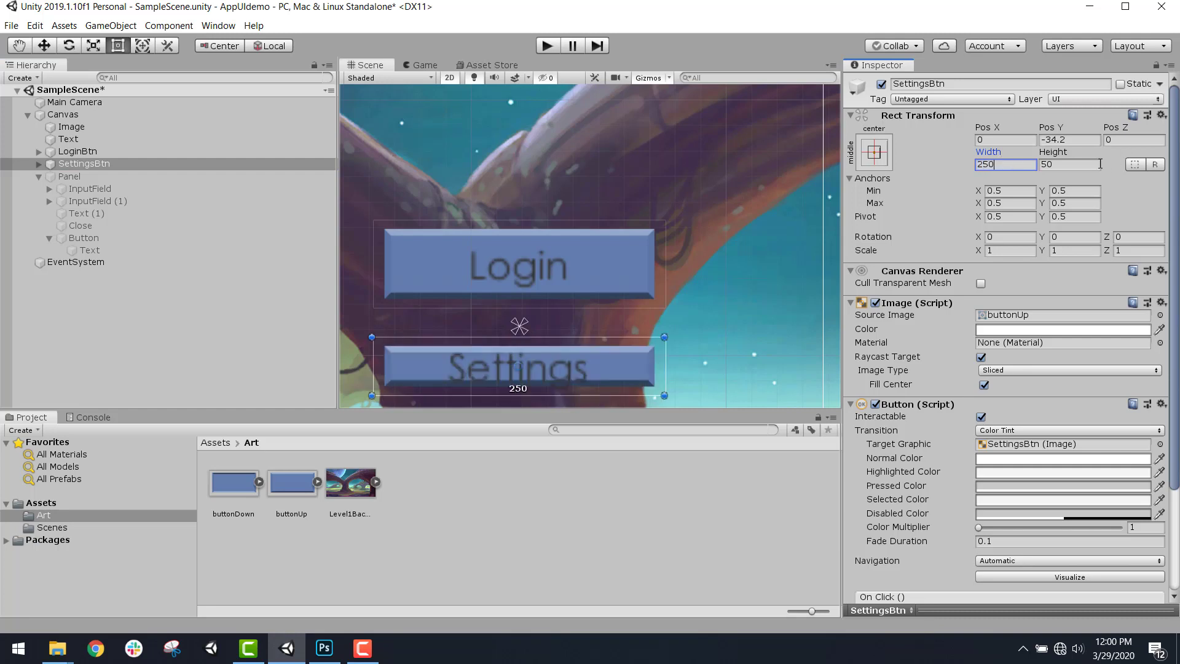
click(1099, 164)
text(75)
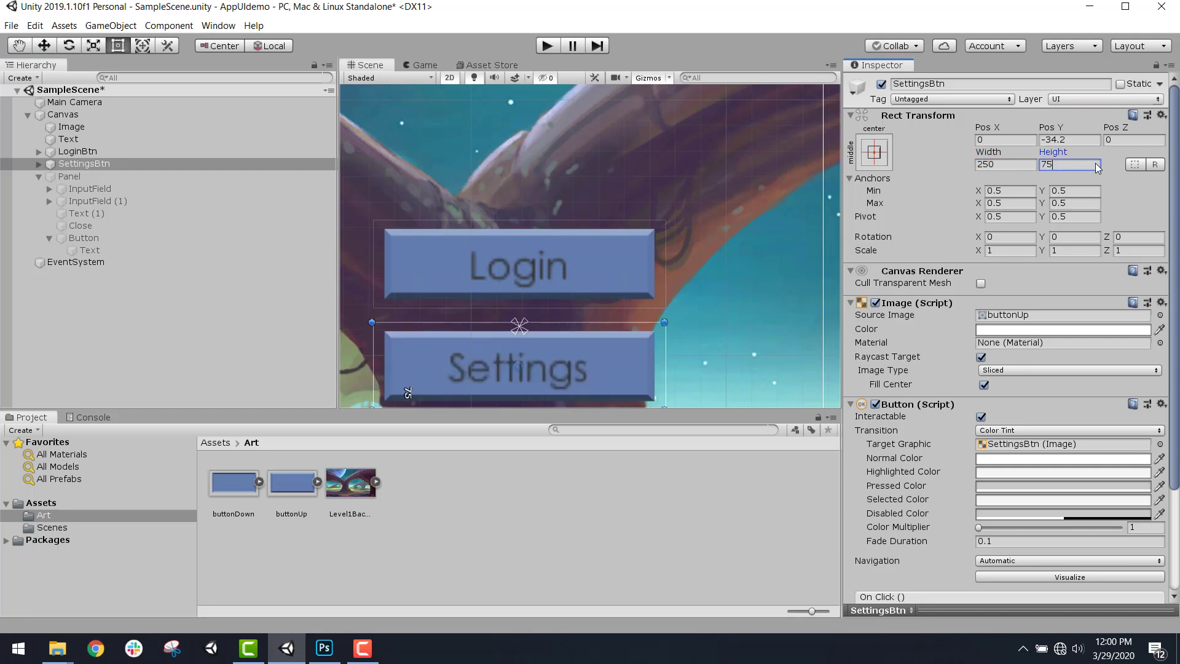
click(423, 65)
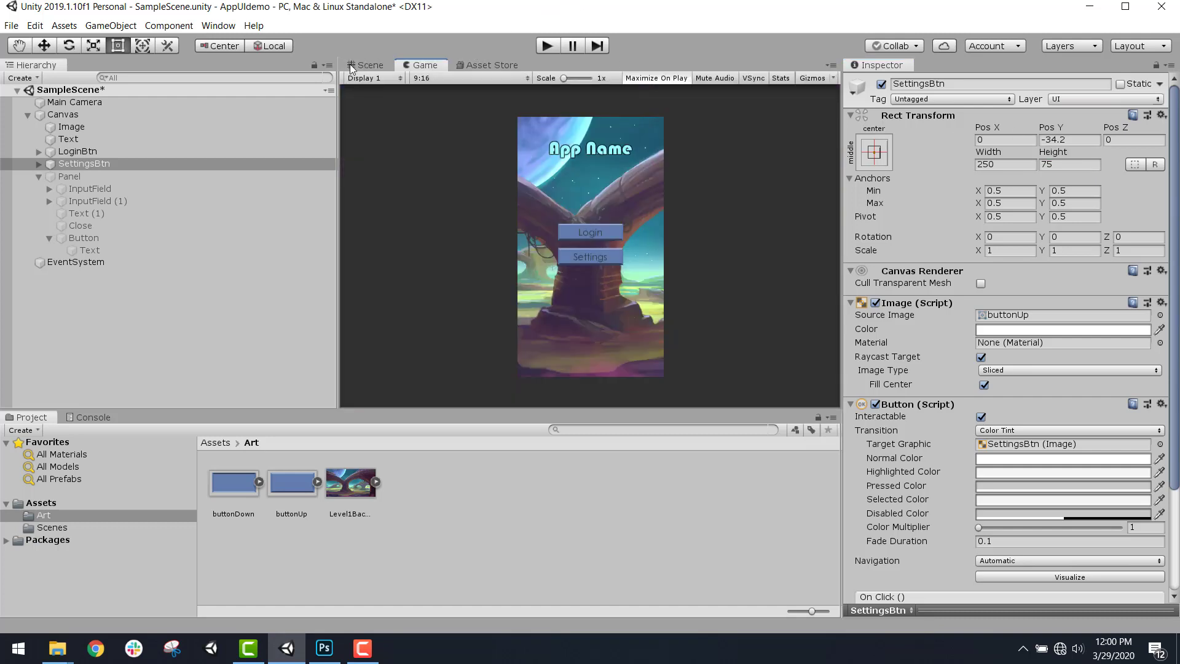
click(353, 66)
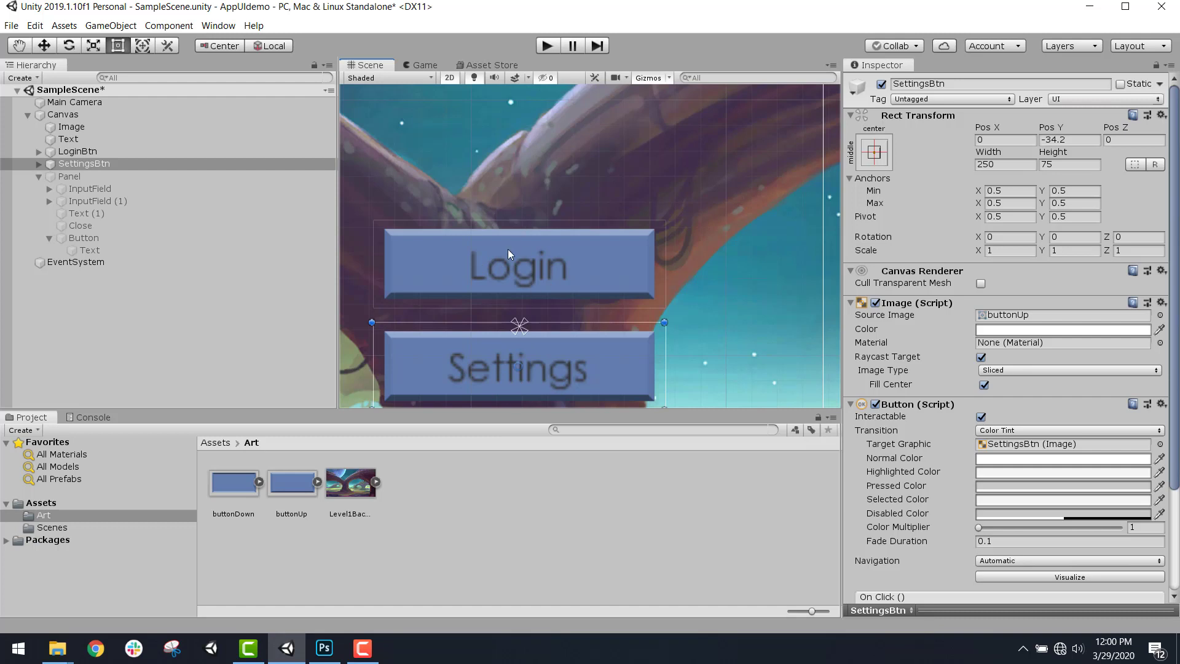
Set the text colour of both the LoginBtn and SettingsBtn labels to white (FFFFFF)
click(38, 151)
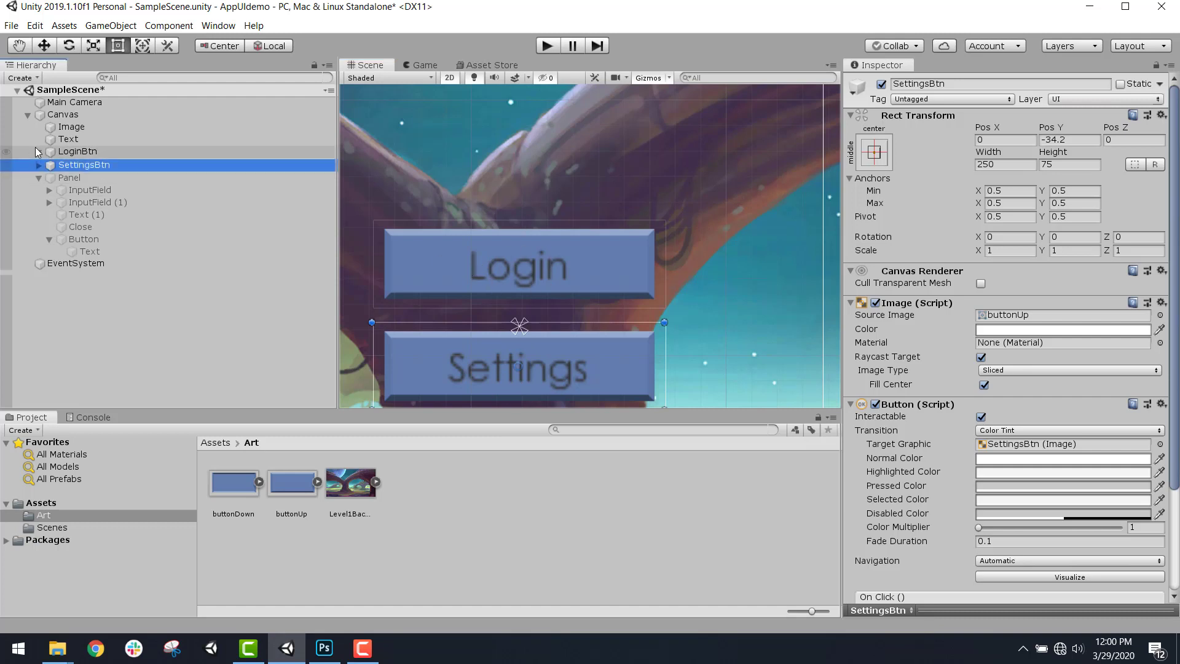
click(38, 176)
click(71, 164)
ctrl+click(78, 189)
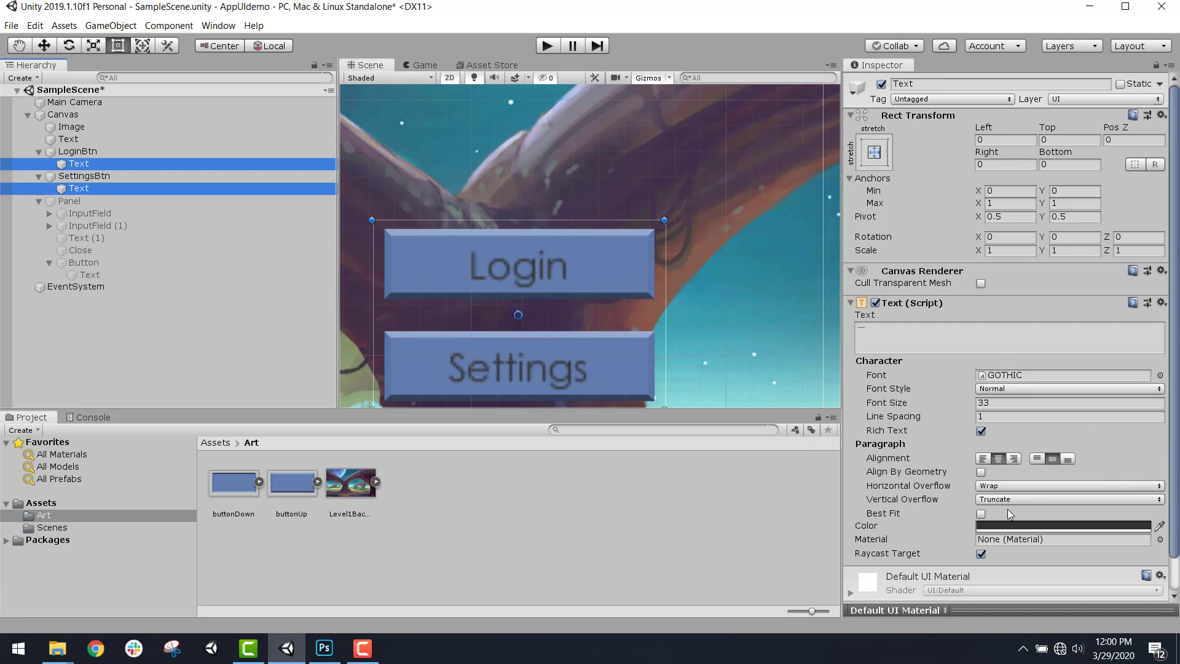
click(1018, 525)
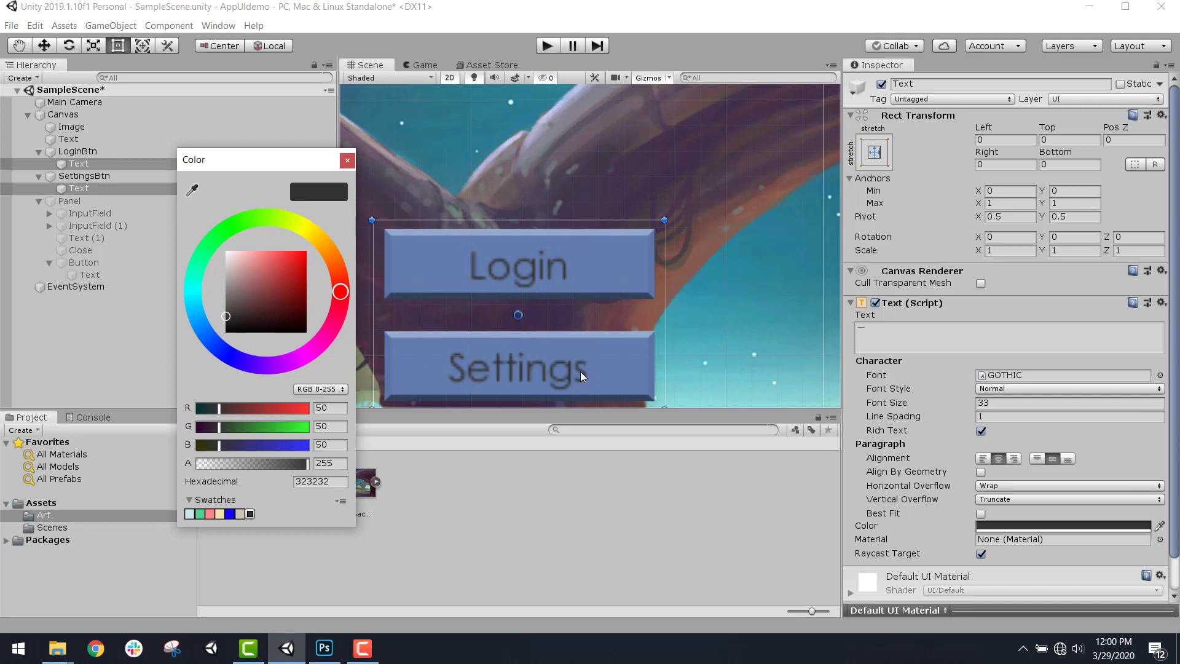
mouse_move(244, 270)
mouse_down()
mouse_move(156, 246)
mouse_move(143, 219)
mouse_move(156, 282)
mouse_move(131, 201)
mouse_up()
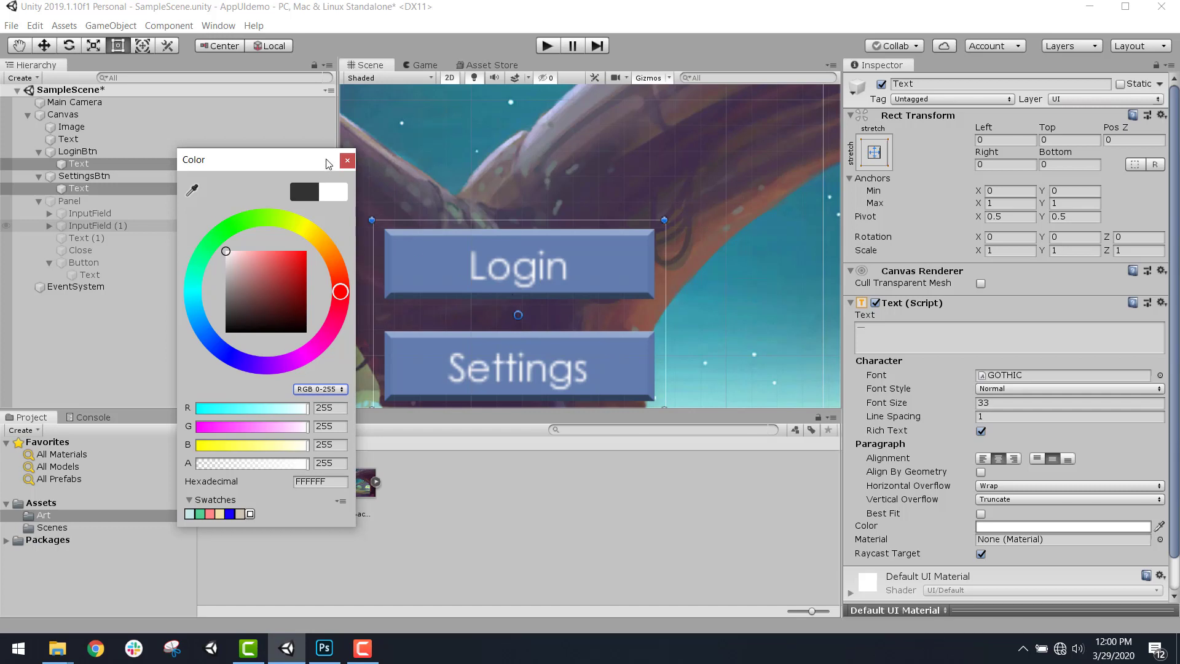
click(347, 160)
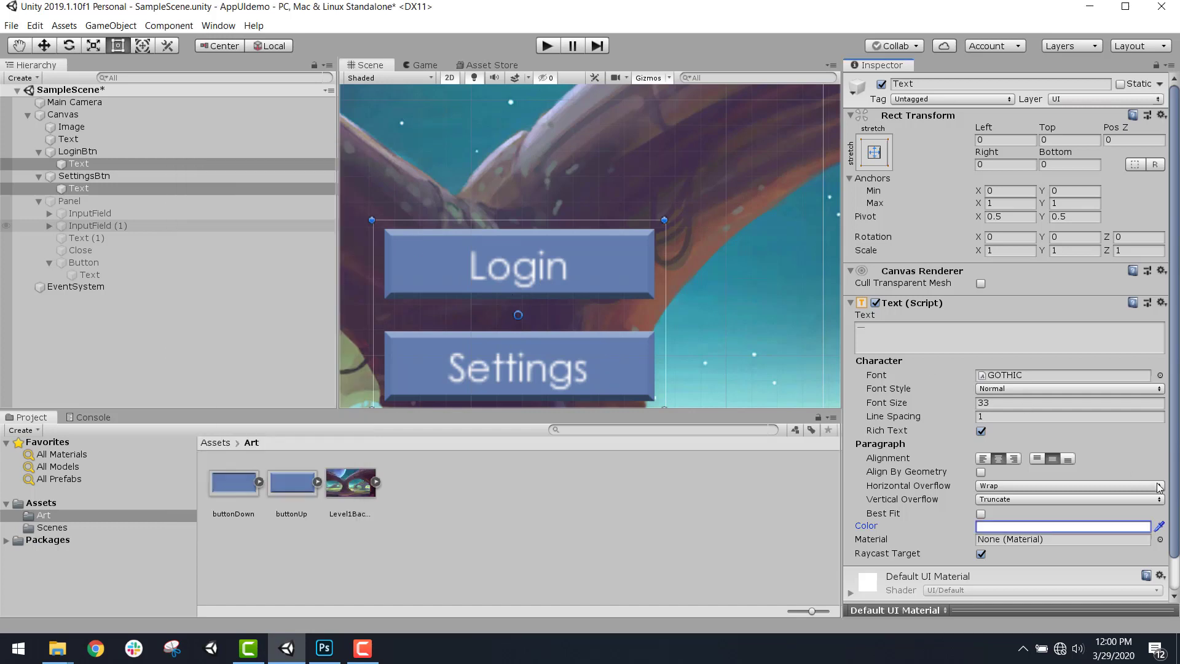
Add an Outline component to the LoginBtn and SettingsBtn label texts
scroll(1002, 553, down, 2)
click(1008, 587)
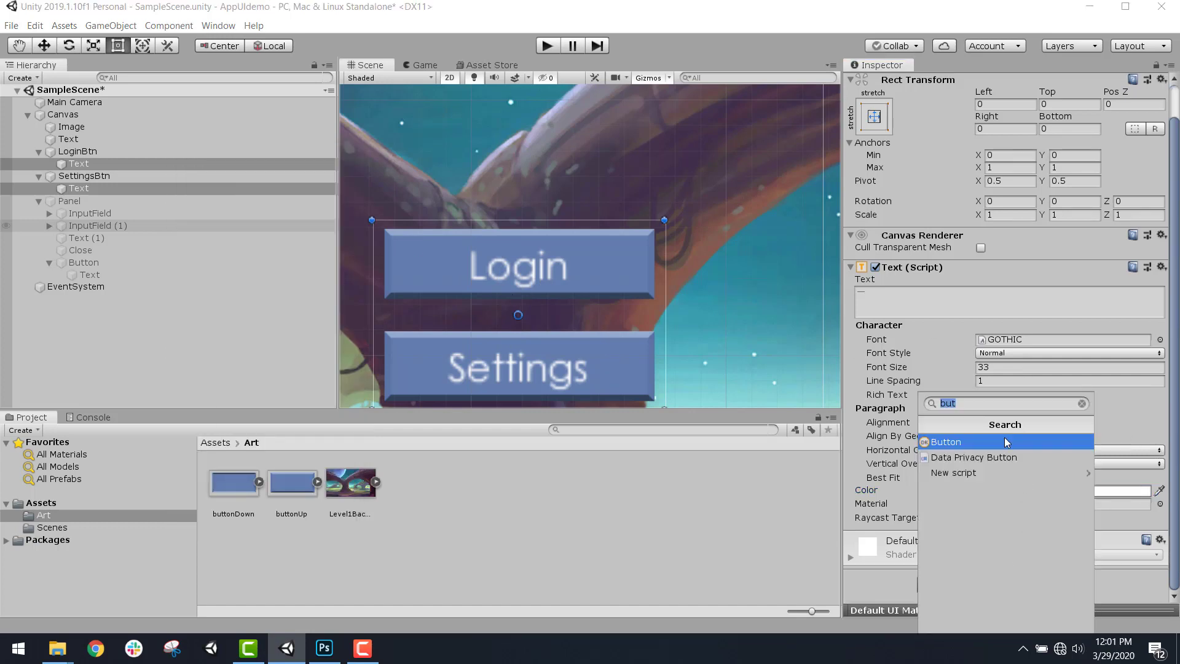
text(out)
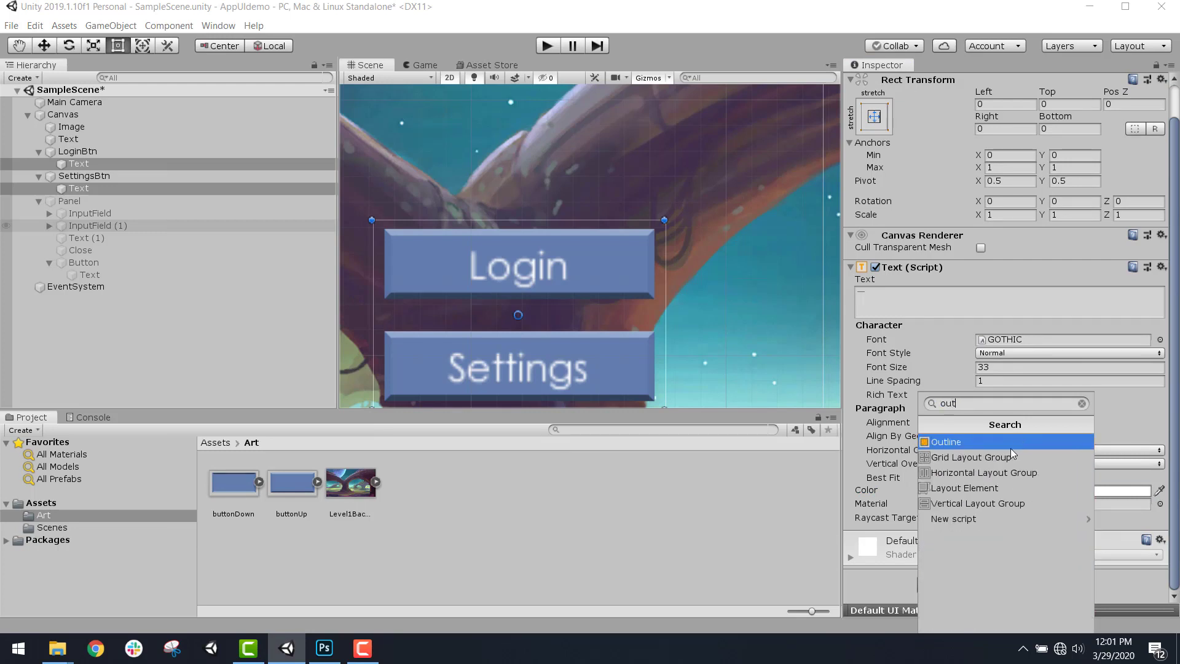
key(Return)
scroll(1005, 490, down, 3)
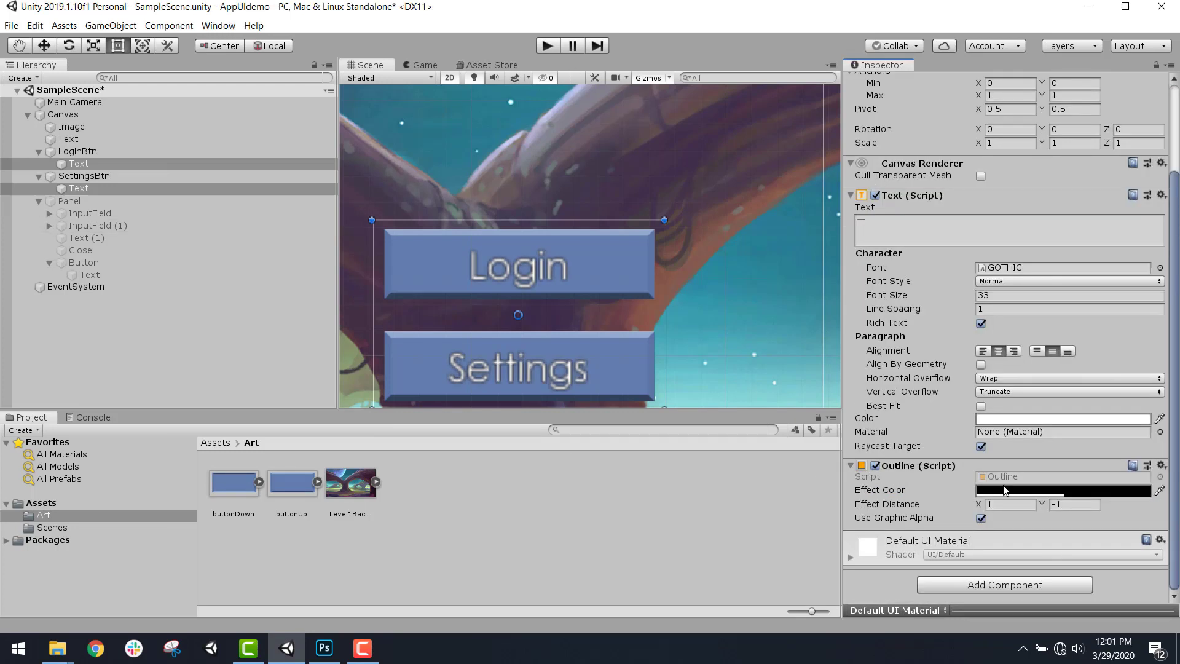
Make the label outline's black Effect Color fully opaque with an alpha of 255
click(1035, 492)
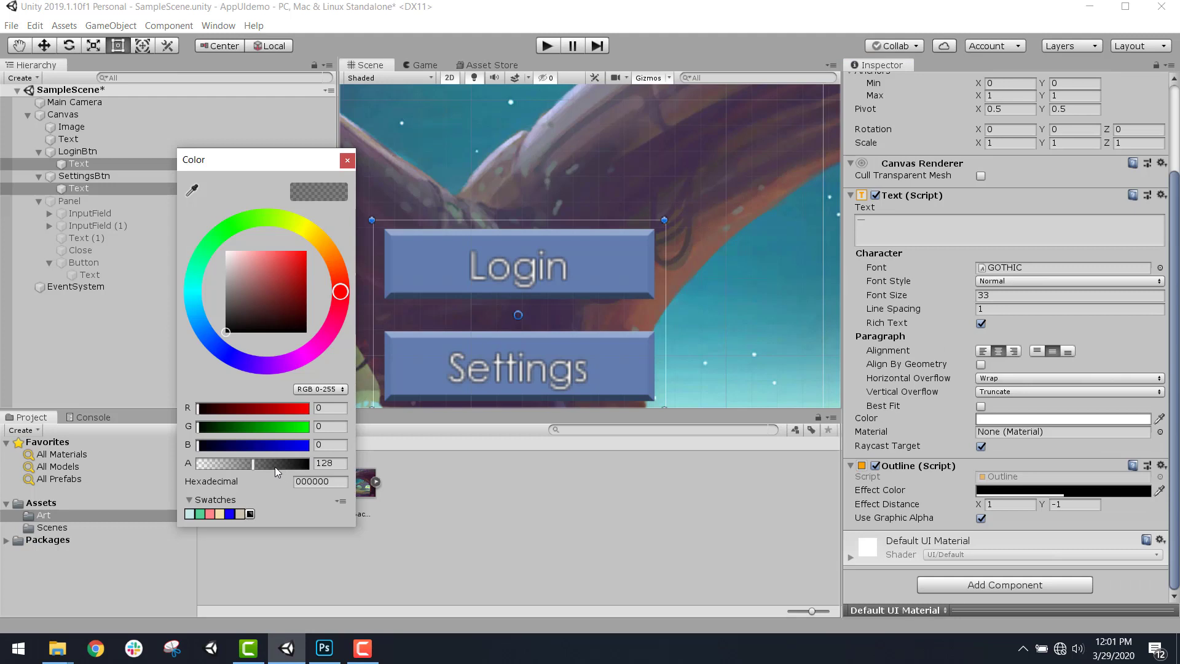
drag(275, 467, 316, 464)
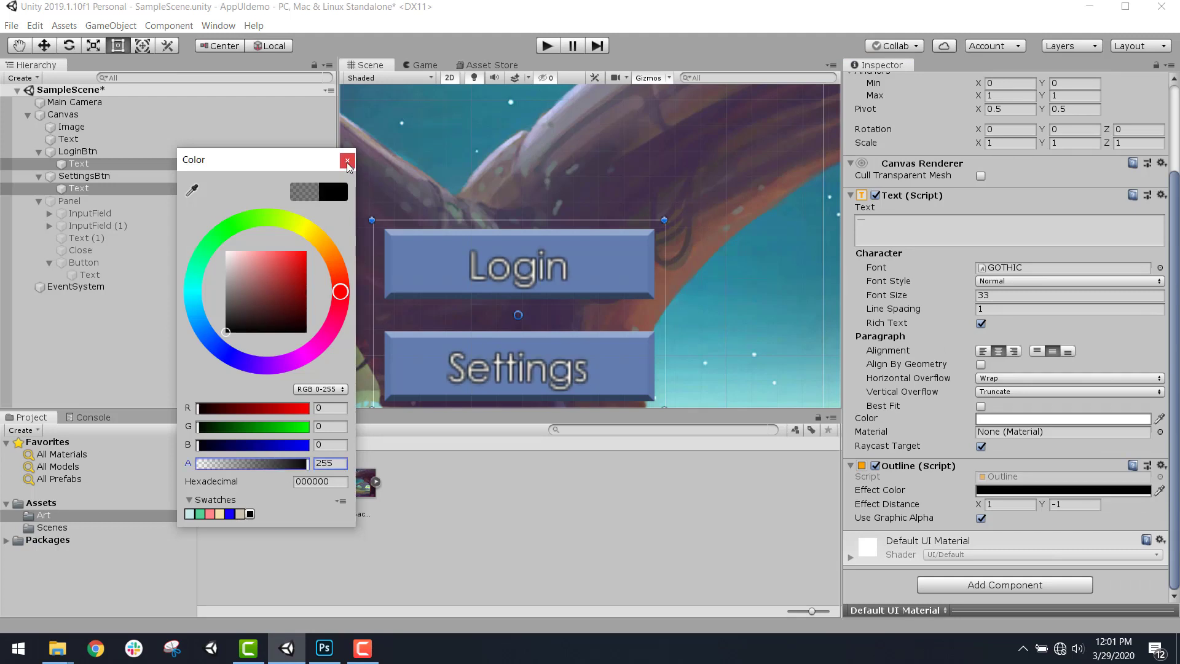
click(348, 162)
Set the label outline's Effect Distance to X 2 and Y 2, and preview it in the Game view
click(1032, 506)
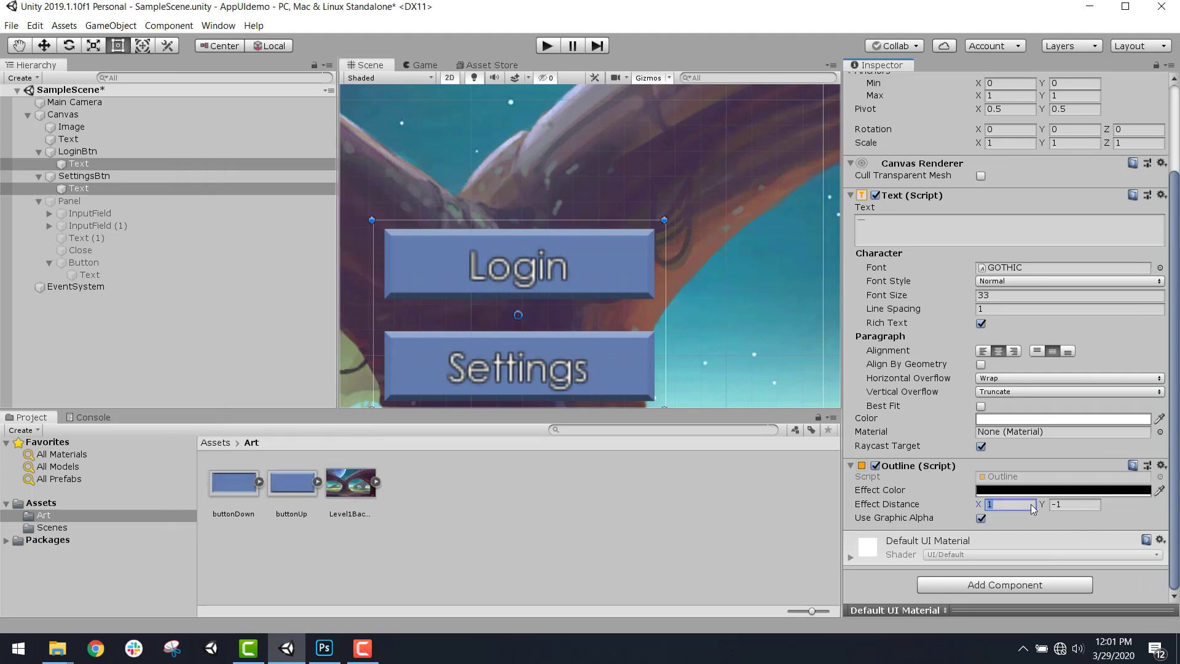
text(2)
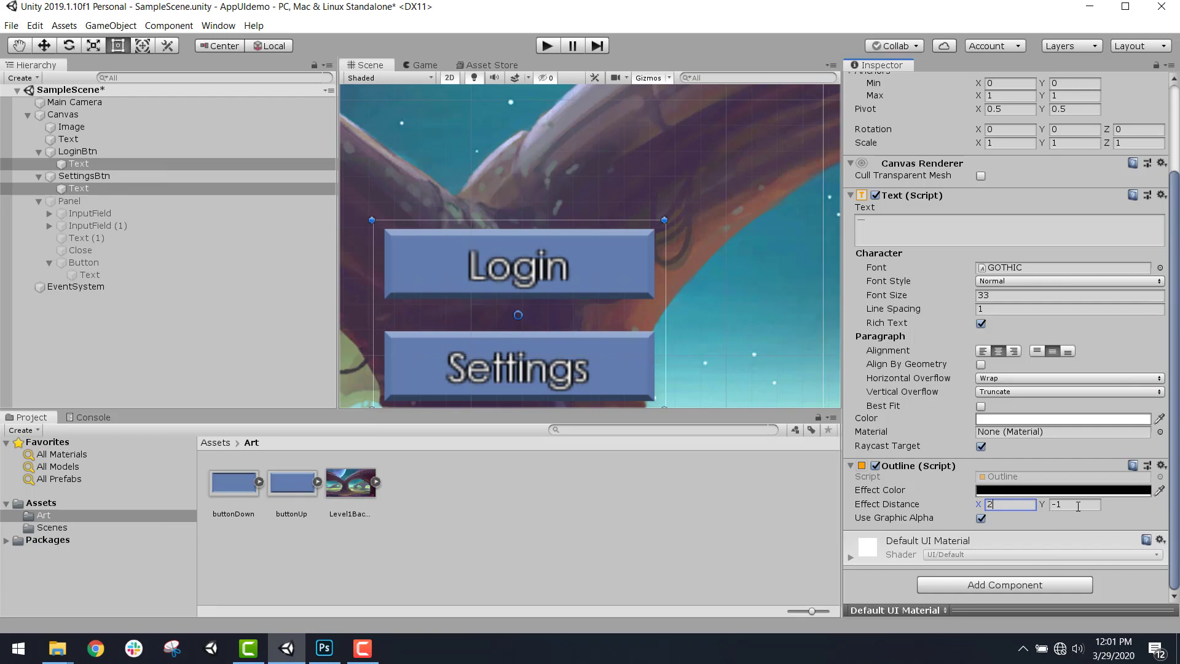
click(1075, 504)
text(2)
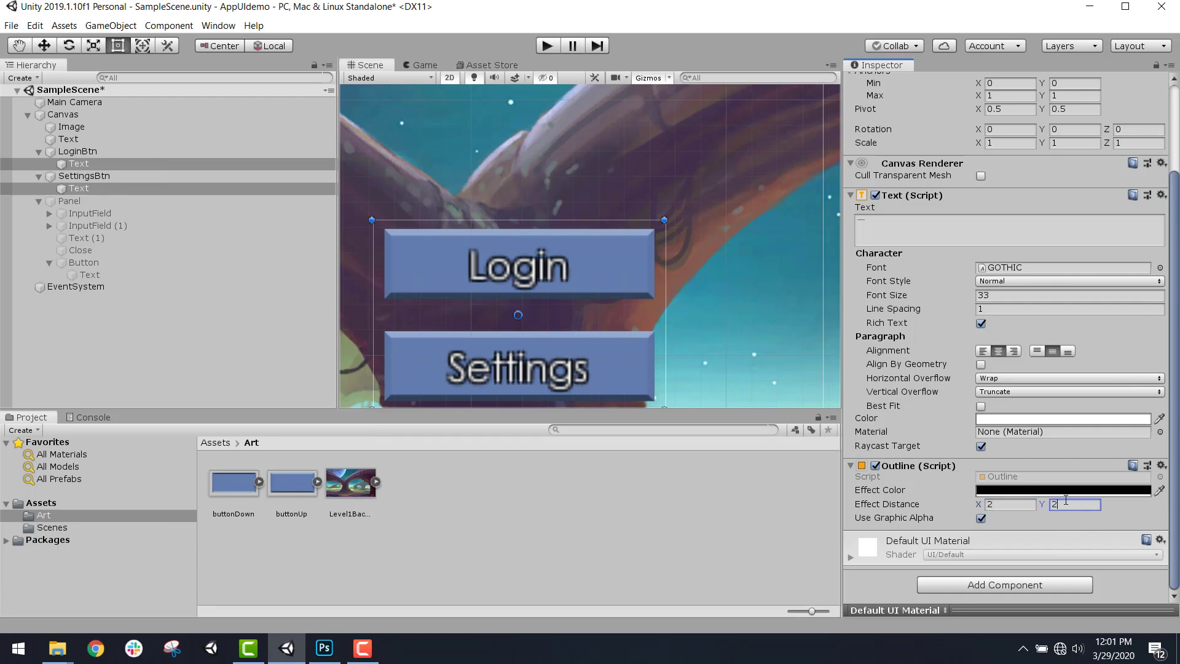
click(425, 63)
click(391, 65)
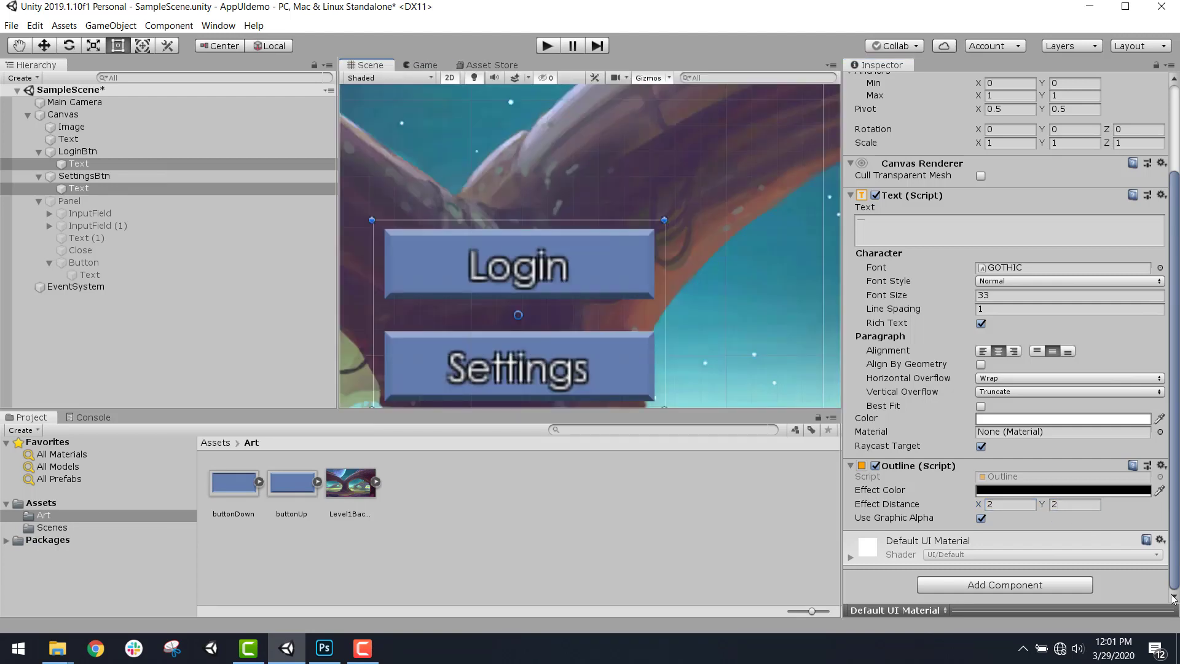
Lower the alpha of the label outline's Effect Color to roughly half, and preview it in the Game view
click(1068, 491)
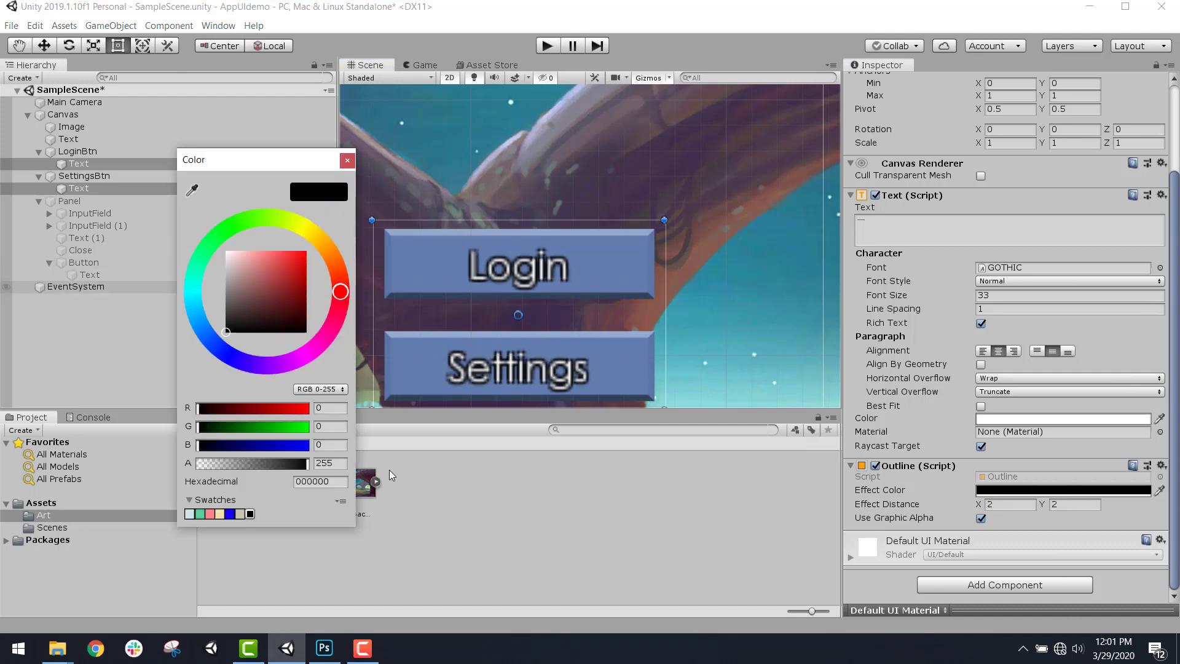
drag(307, 464, 255, 476)
click(347, 160)
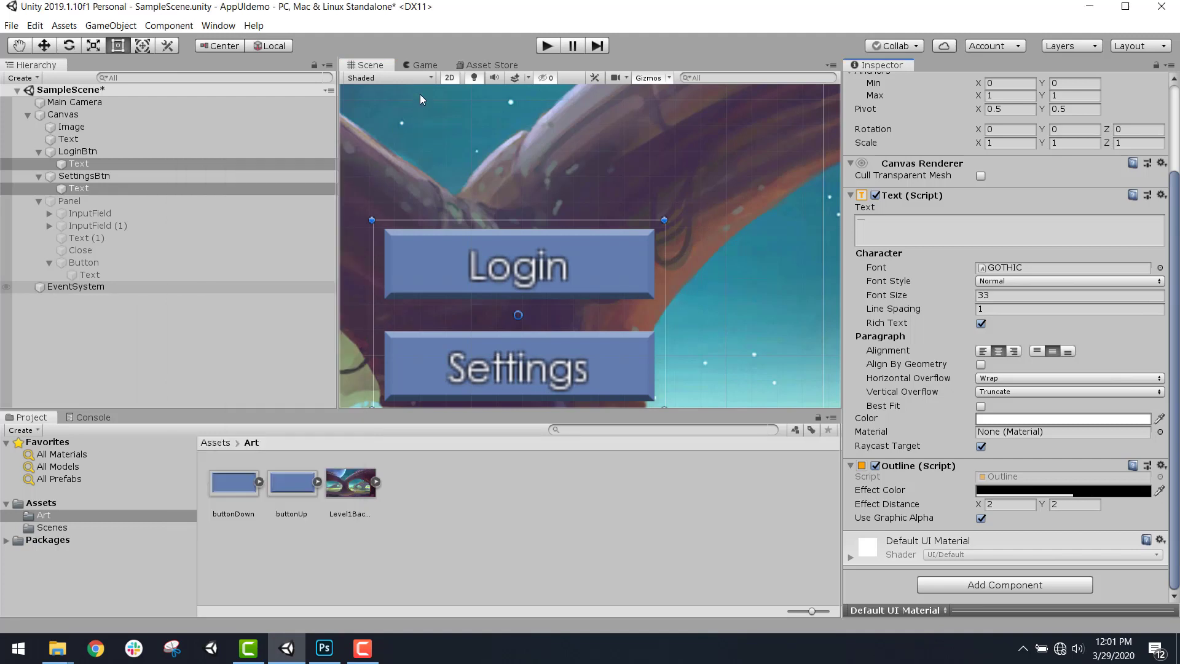
click(425, 65)
click(384, 65)
Set the label outline's Effect Distance to X 1 and Y 1, and preview it in the Game view
click(1011, 502)
text(1)
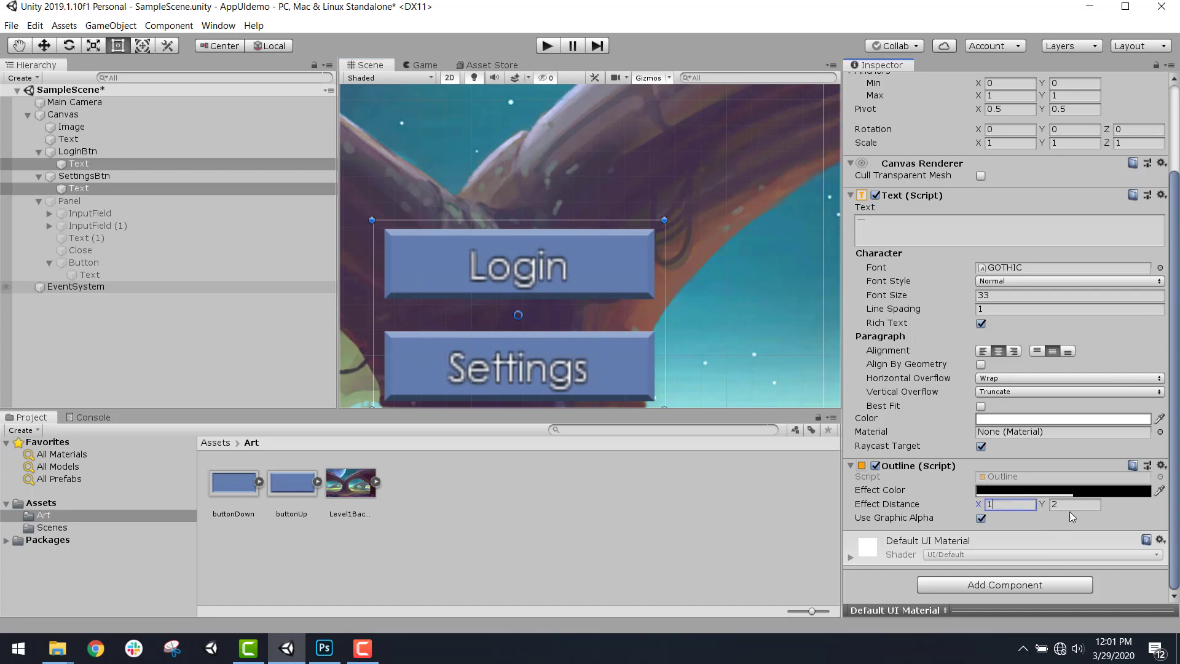
click(1070, 508)
text(1)
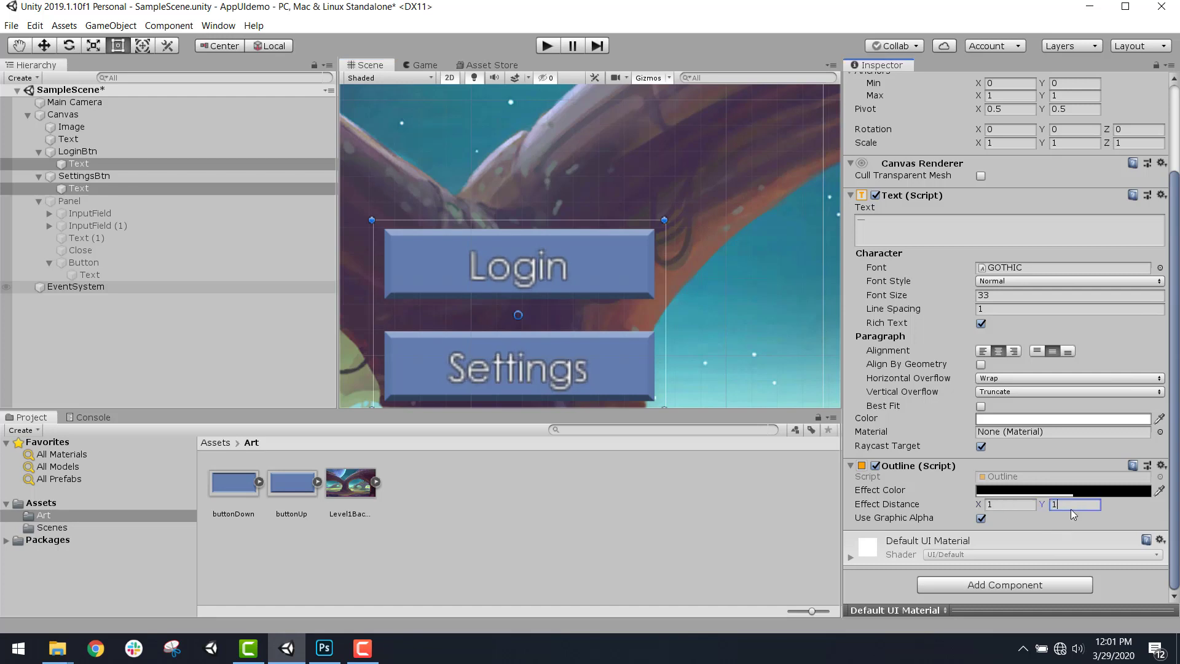
click(426, 64)
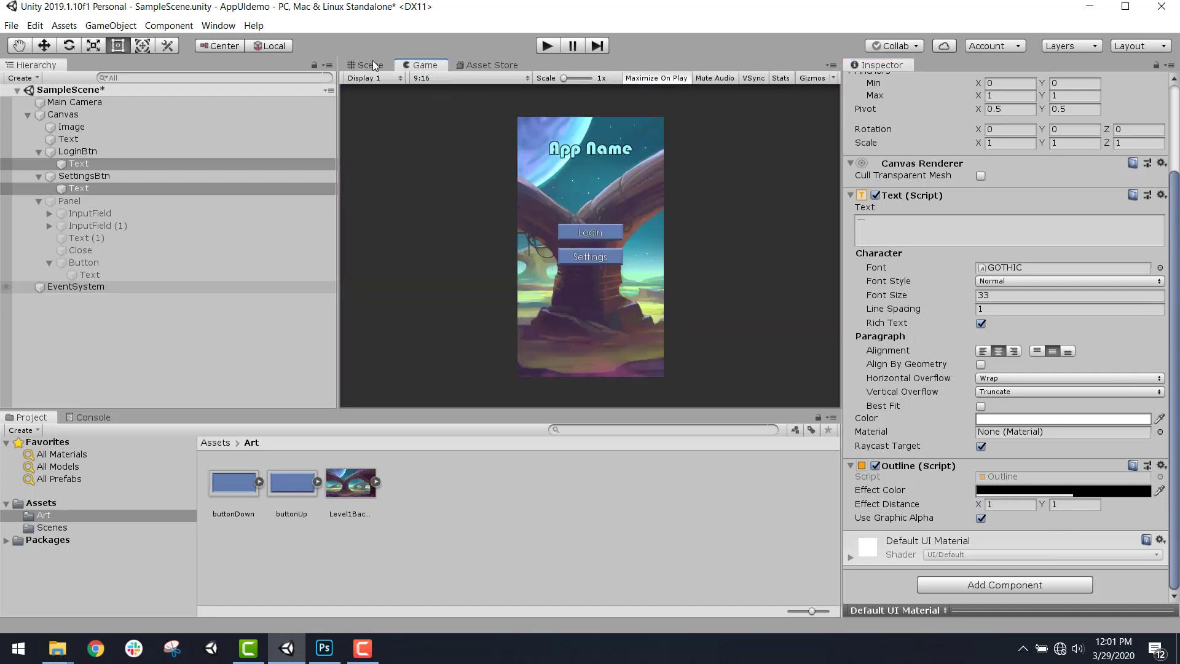
Run the app, test opening and closing the login panel, and stop the playback
click(547, 46)
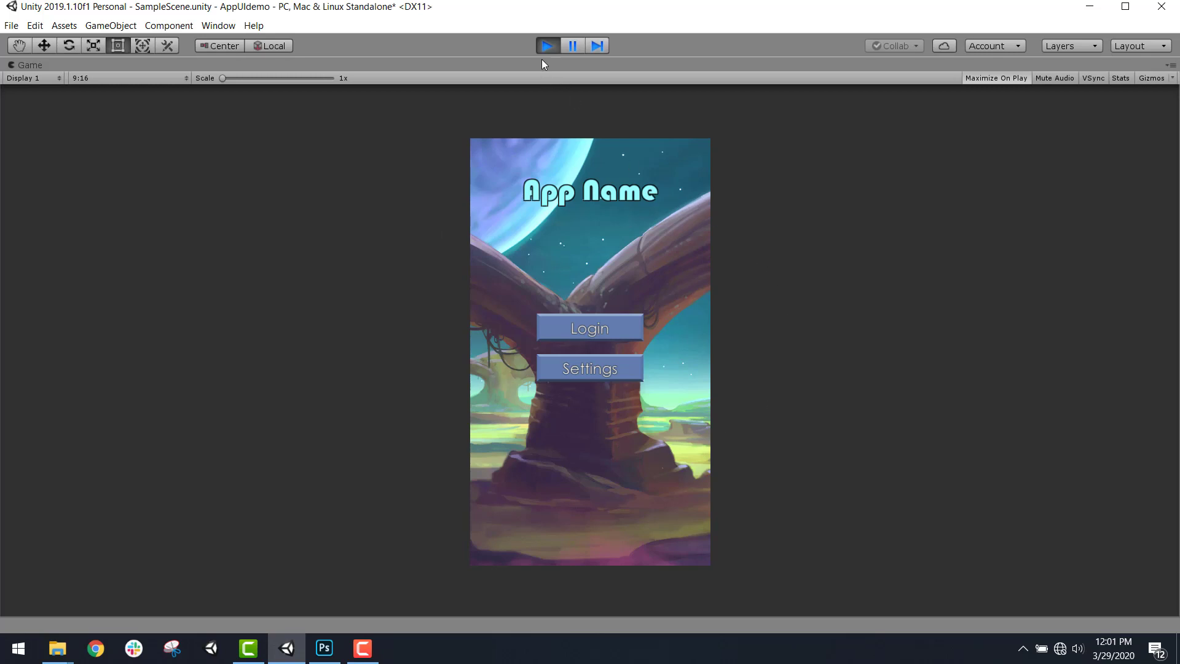
click(607, 327)
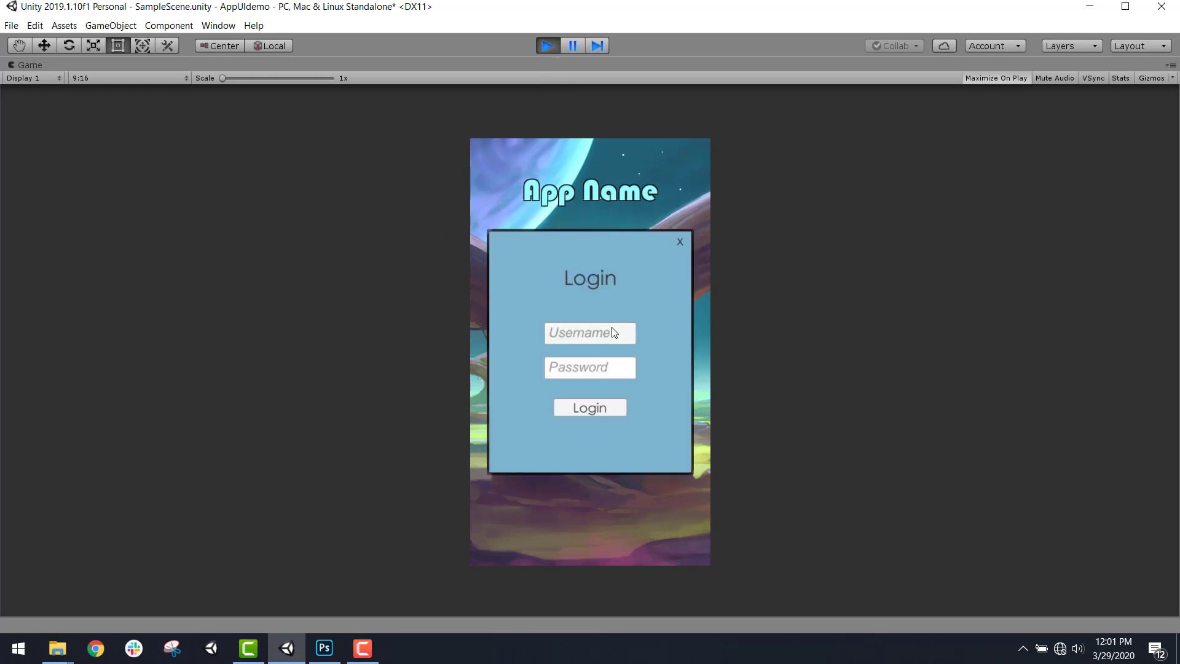
click(681, 245)
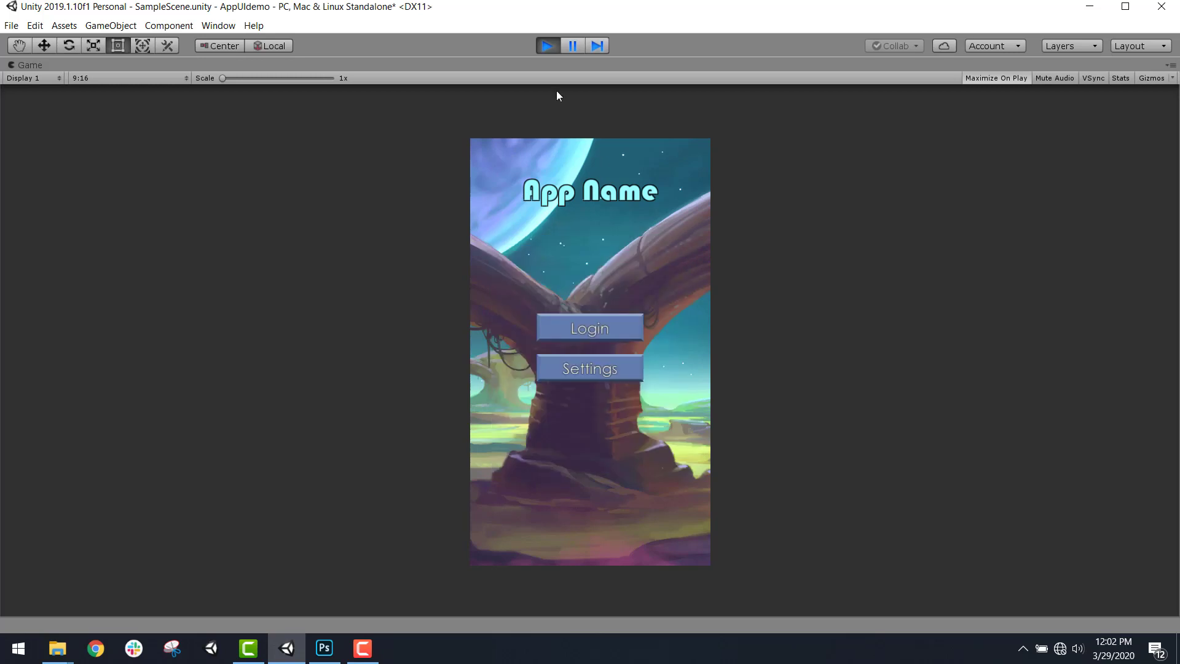
click(548, 49)
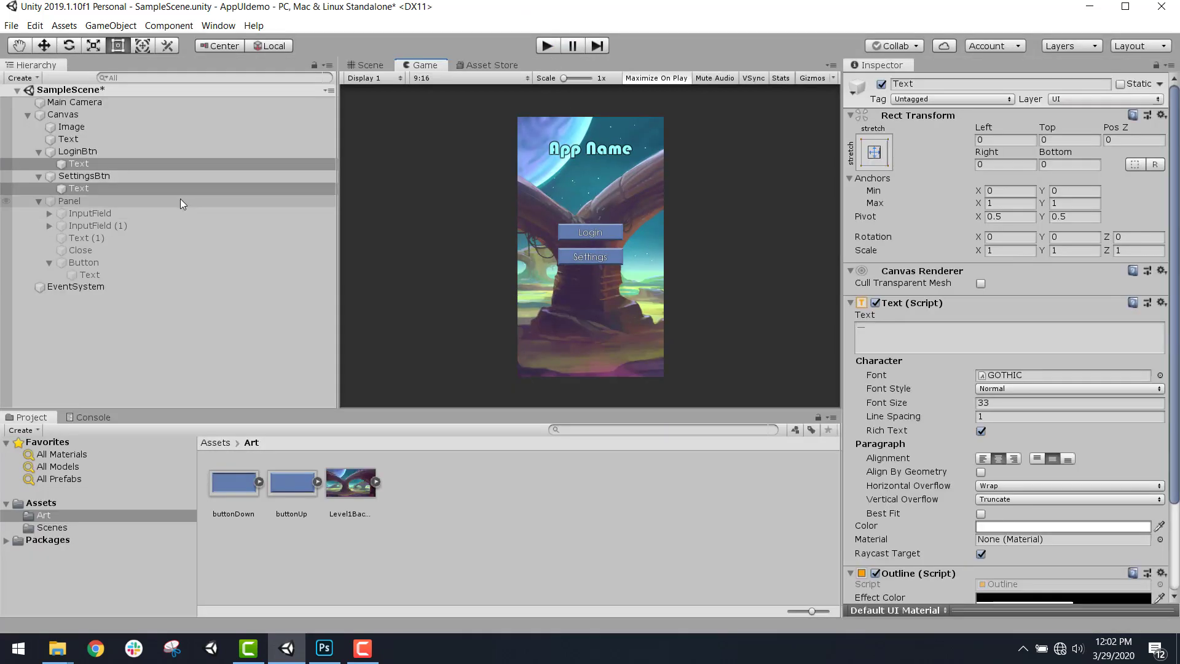
Set LoginBtn and SettingsBtn to the Sprite Swap transition, with buttonDown as Pressed Sprite and buttonUp as Highlighted Sprite
click(194, 359)
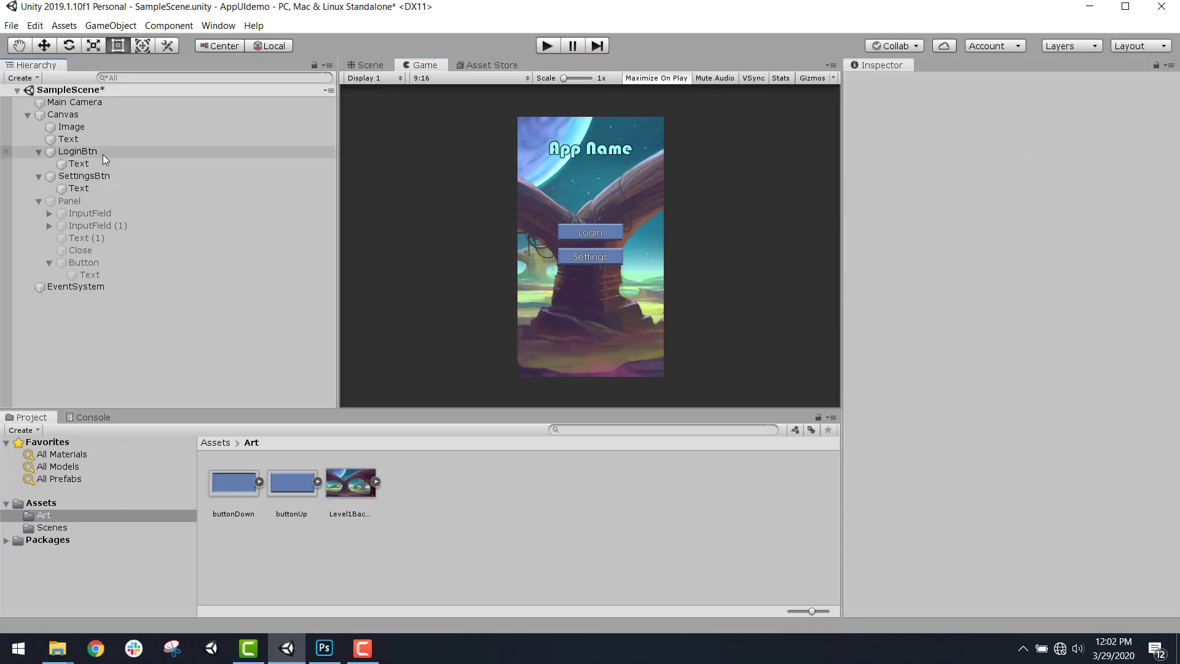
click(27, 150)
click(38, 151)
click(39, 163)
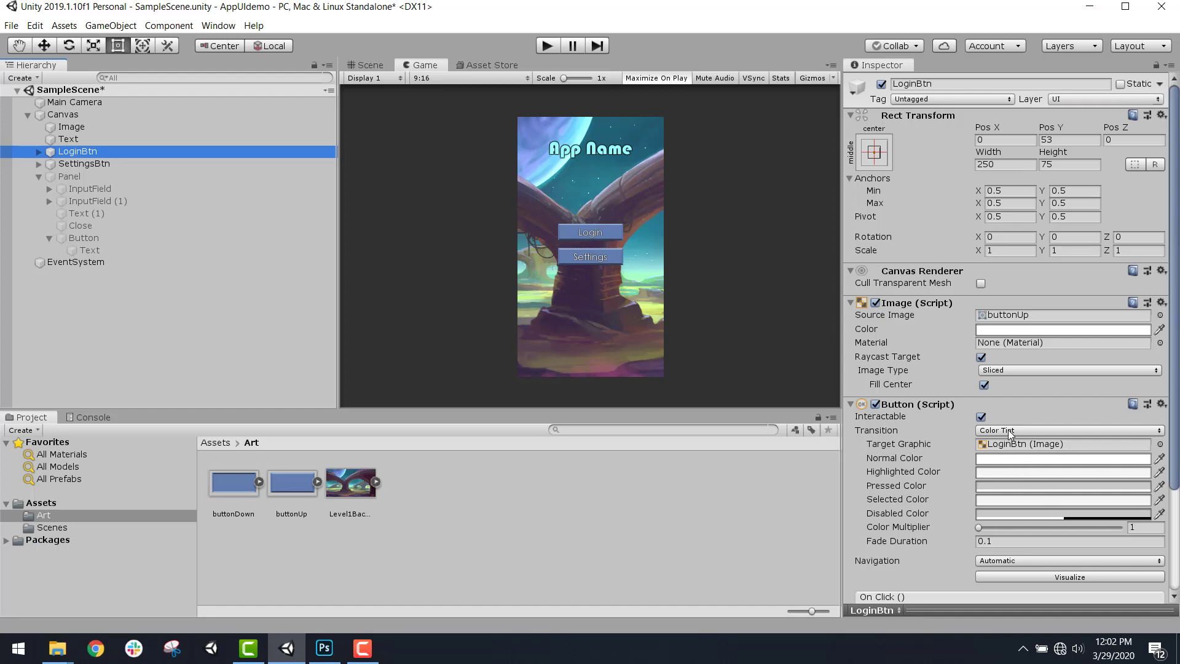
ctrl+click(108, 163)
click(1038, 430)
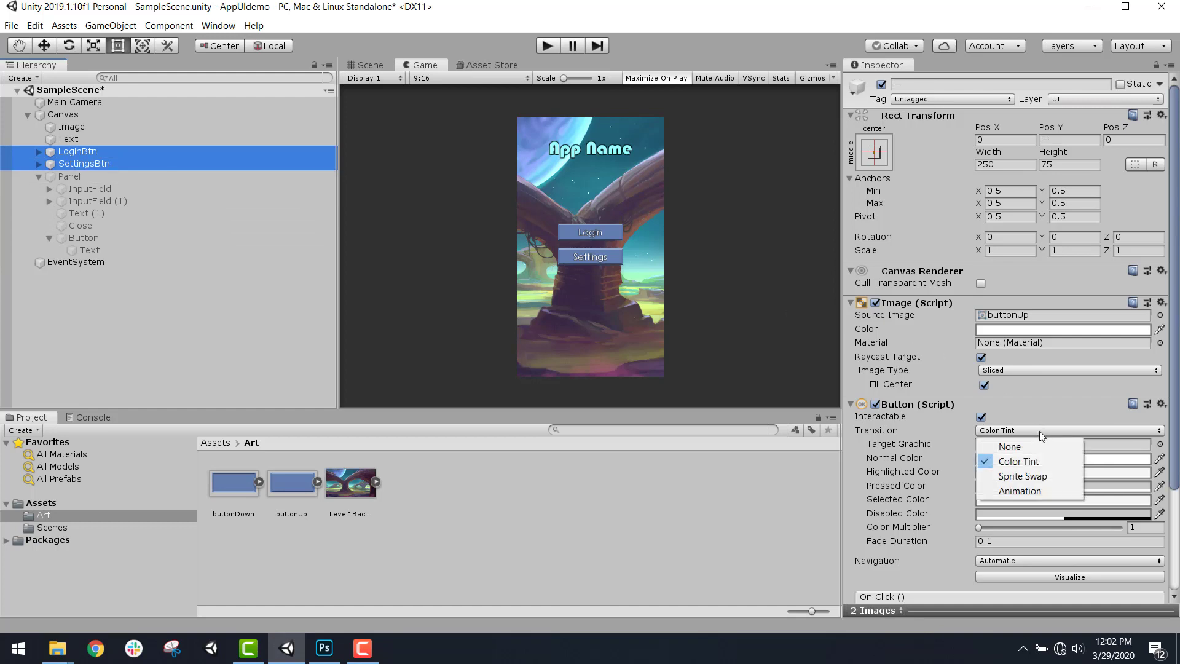
click(1046, 477)
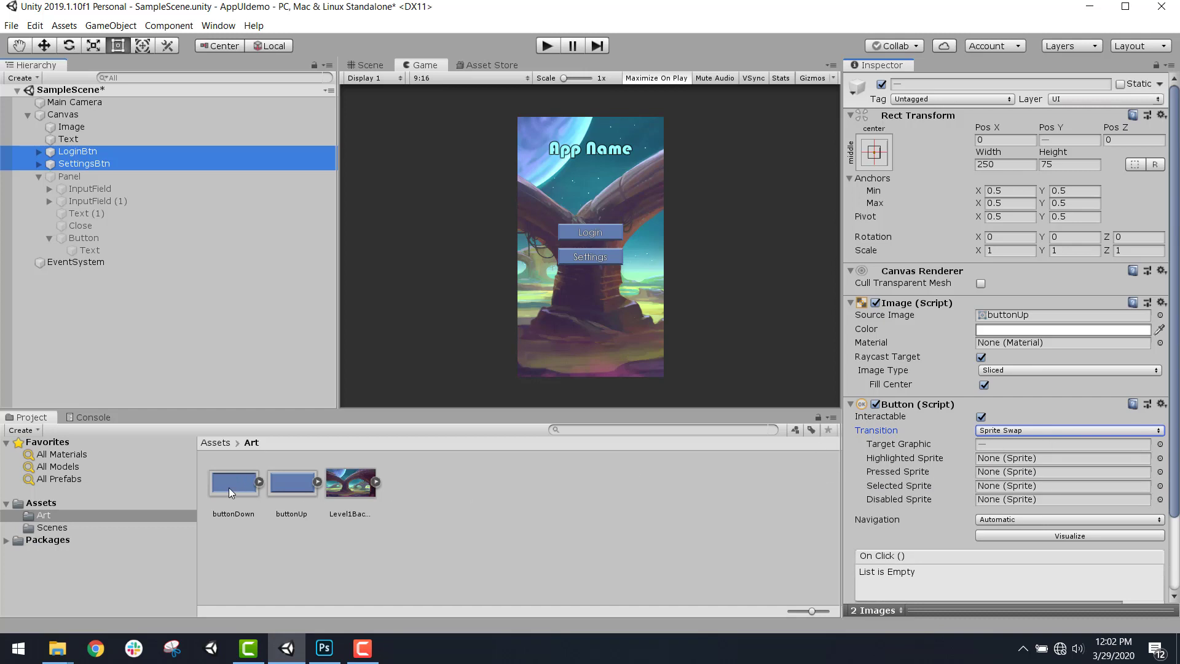
drag(229, 488, 987, 471)
drag(286, 496, 1015, 465)
Switch to Photoshop, enable an Outer Glow effect on the Rectangle 1 layer, and return to Unity
click(325, 648)
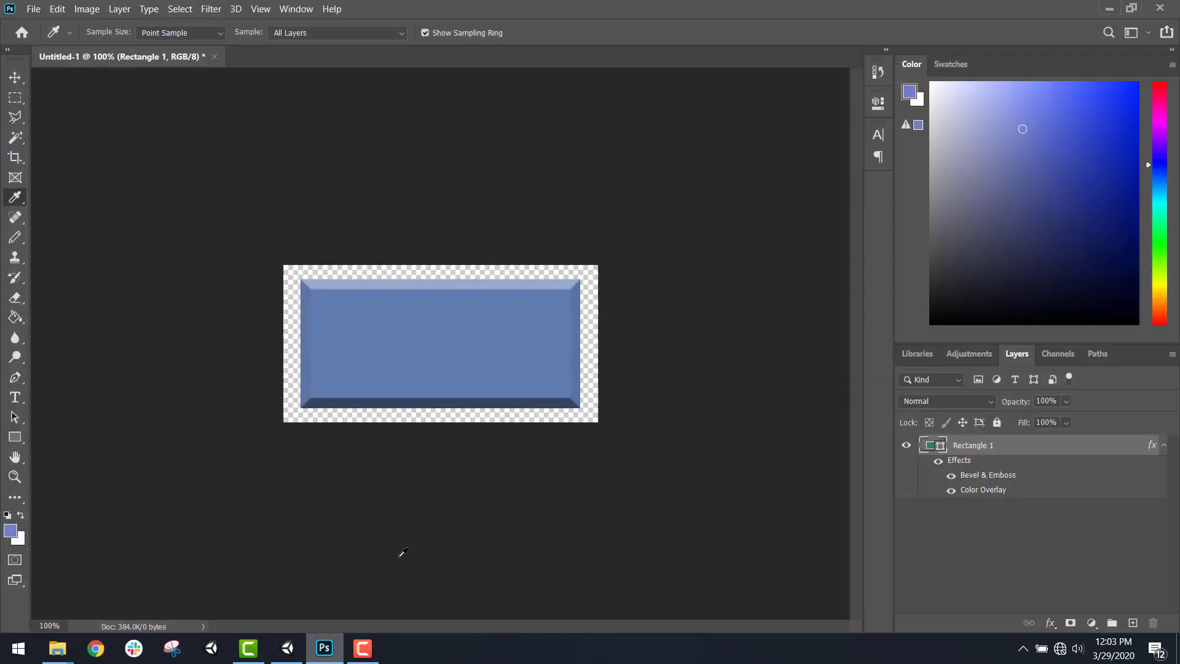
double_click(999, 469)
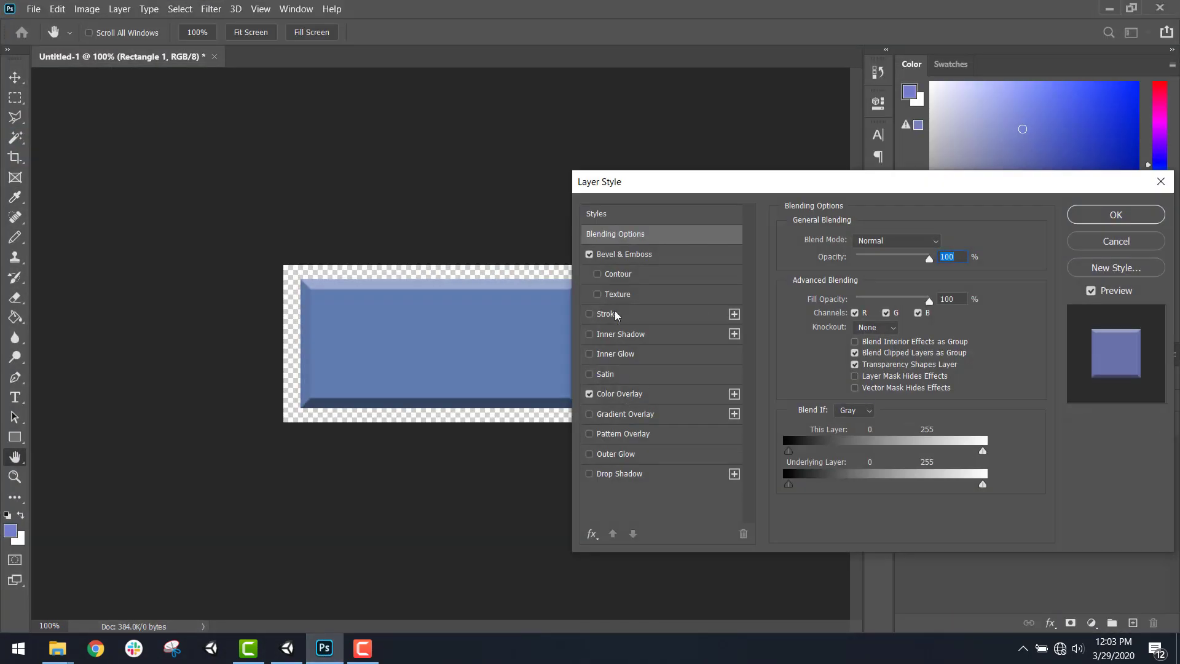
click(590, 454)
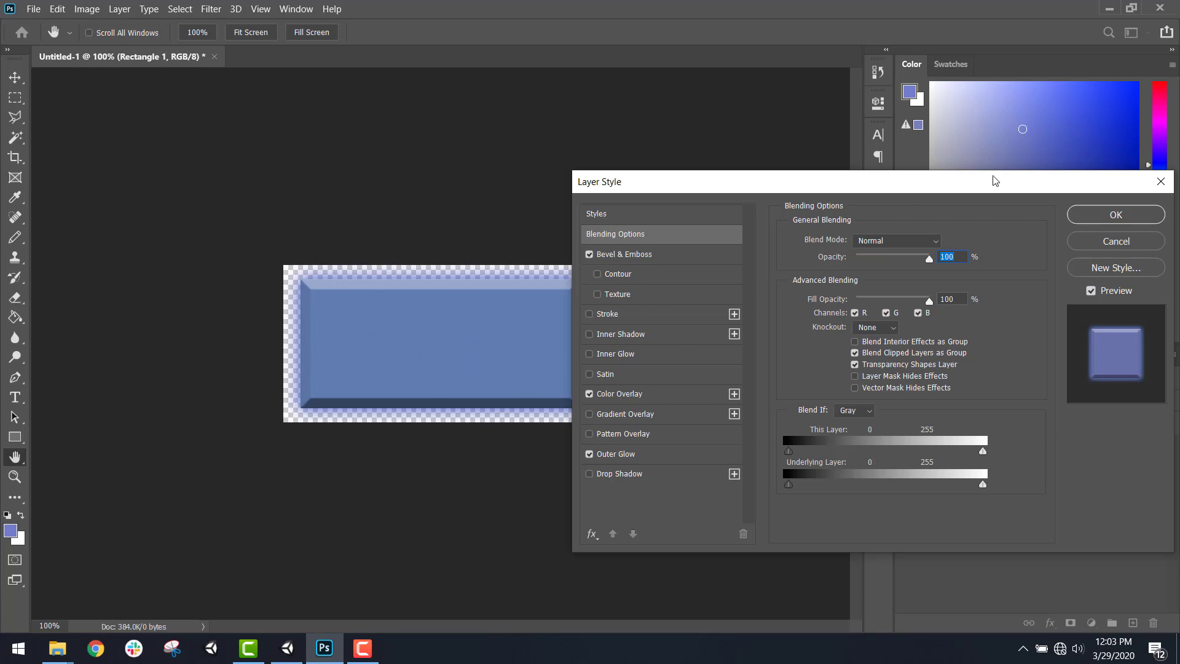
click(1114, 215)
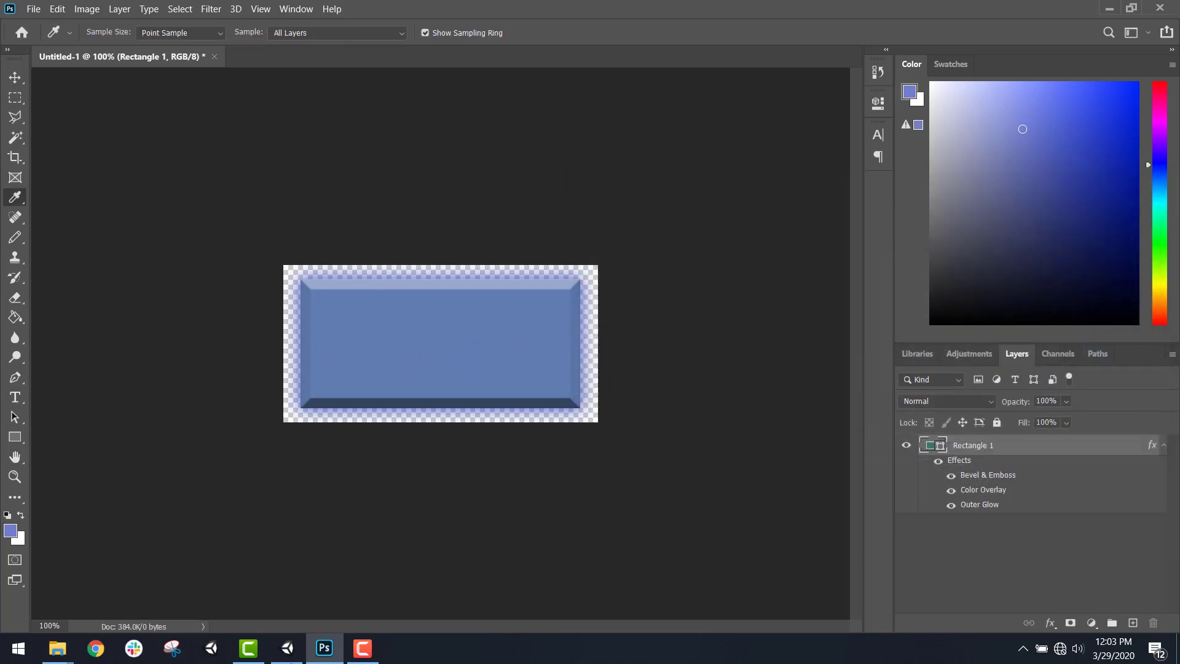
click(284, 648)
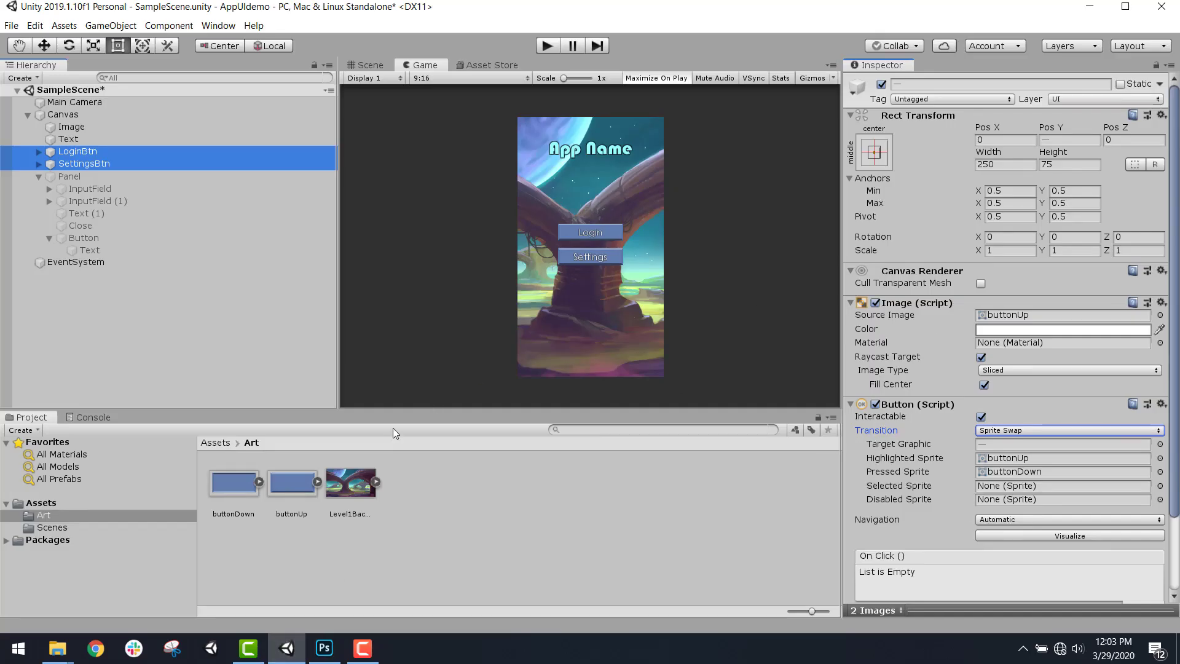
Run the app and test the Login button's sprite swap by opening and closing the login panel
click(547, 45)
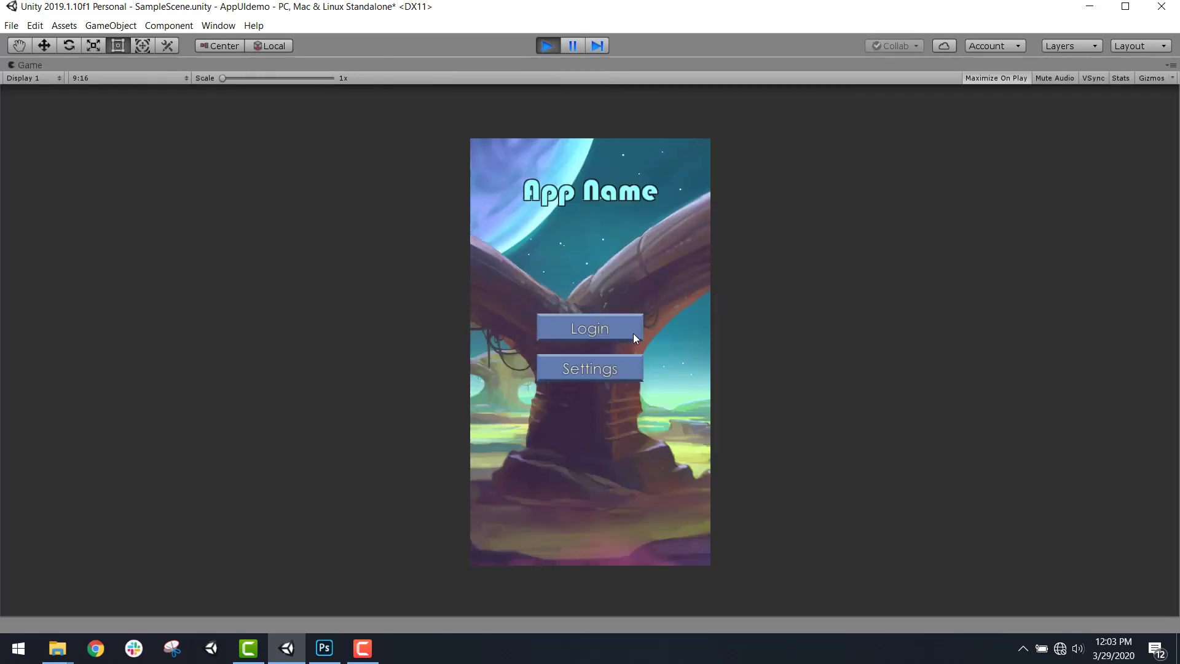
click(634, 334)
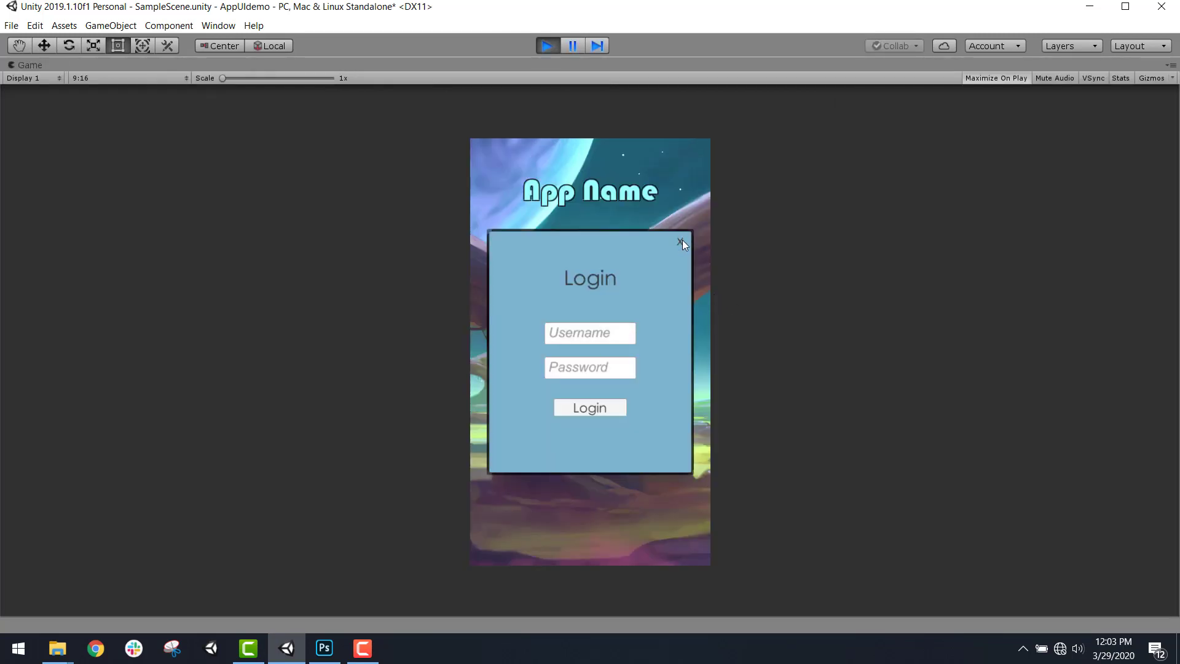
click(680, 241)
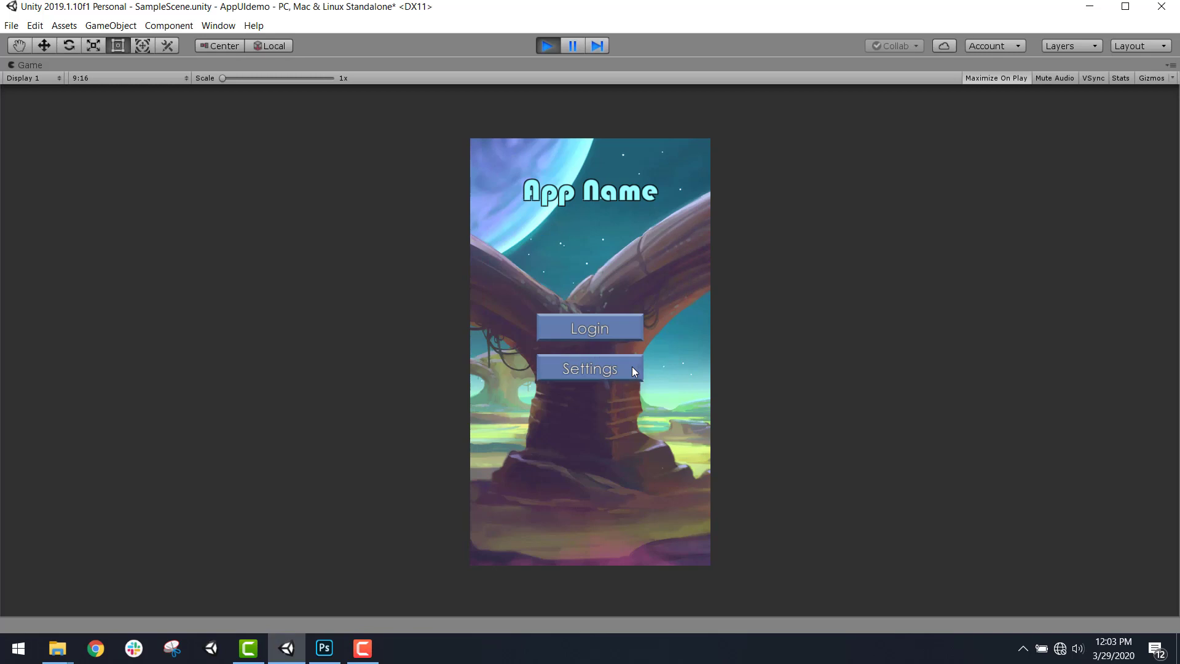
Open and close the login panel once more in the running app, stop the playback, and clear the object selection
click(630, 326)
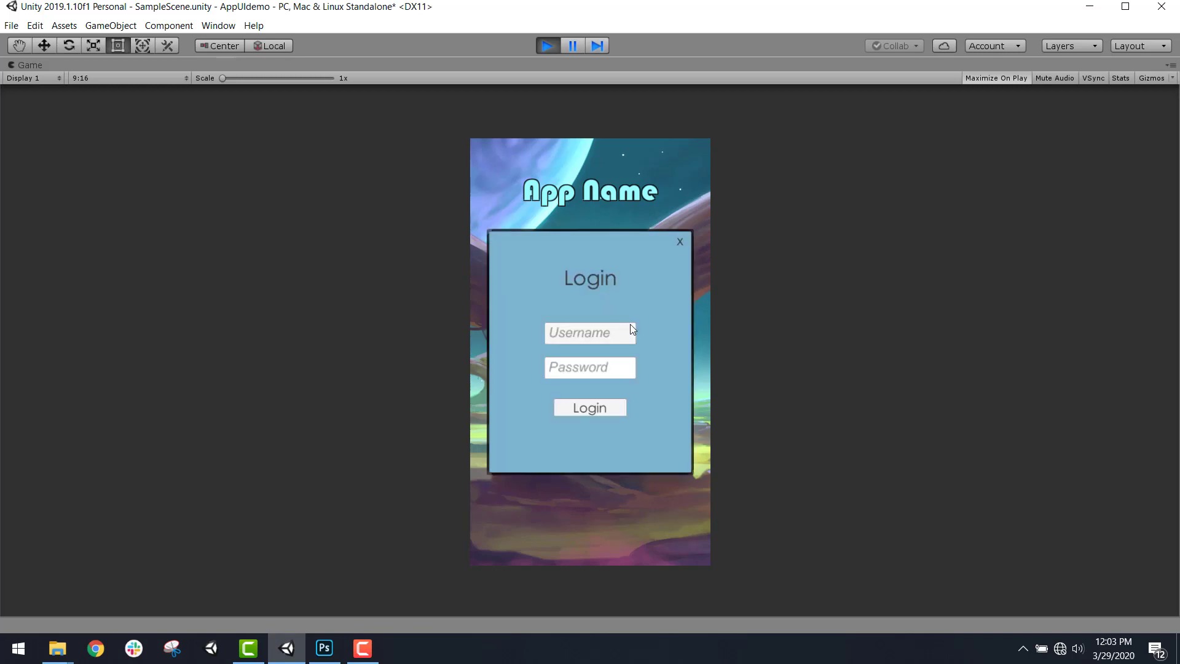
click(680, 243)
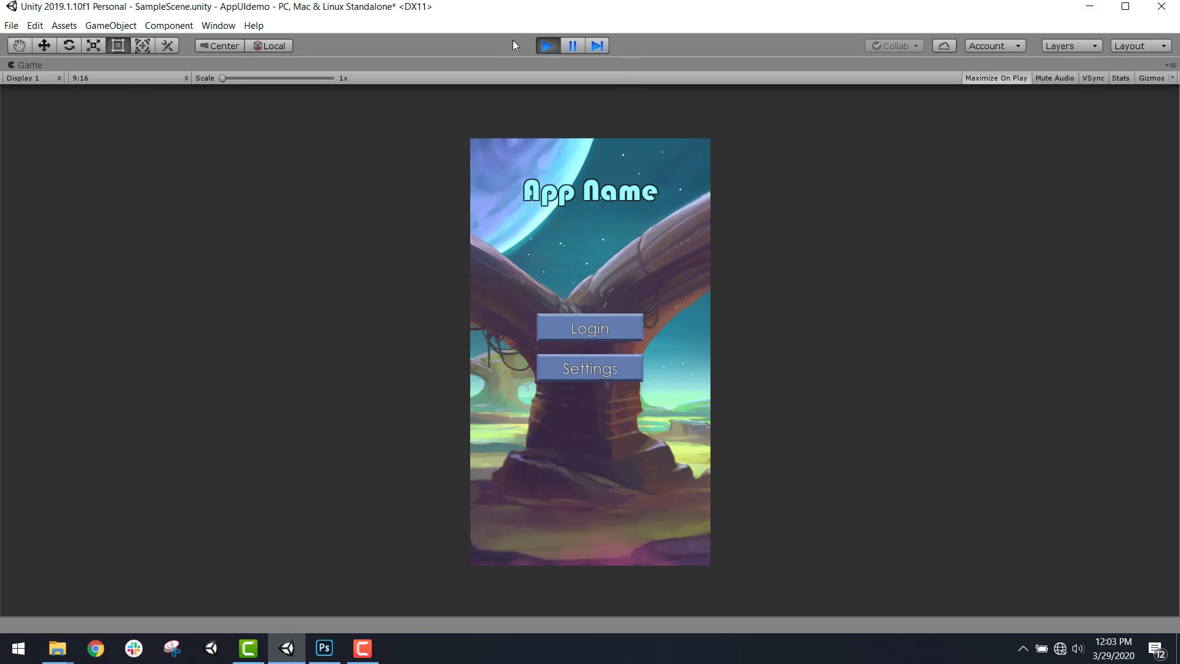
click(544, 46)
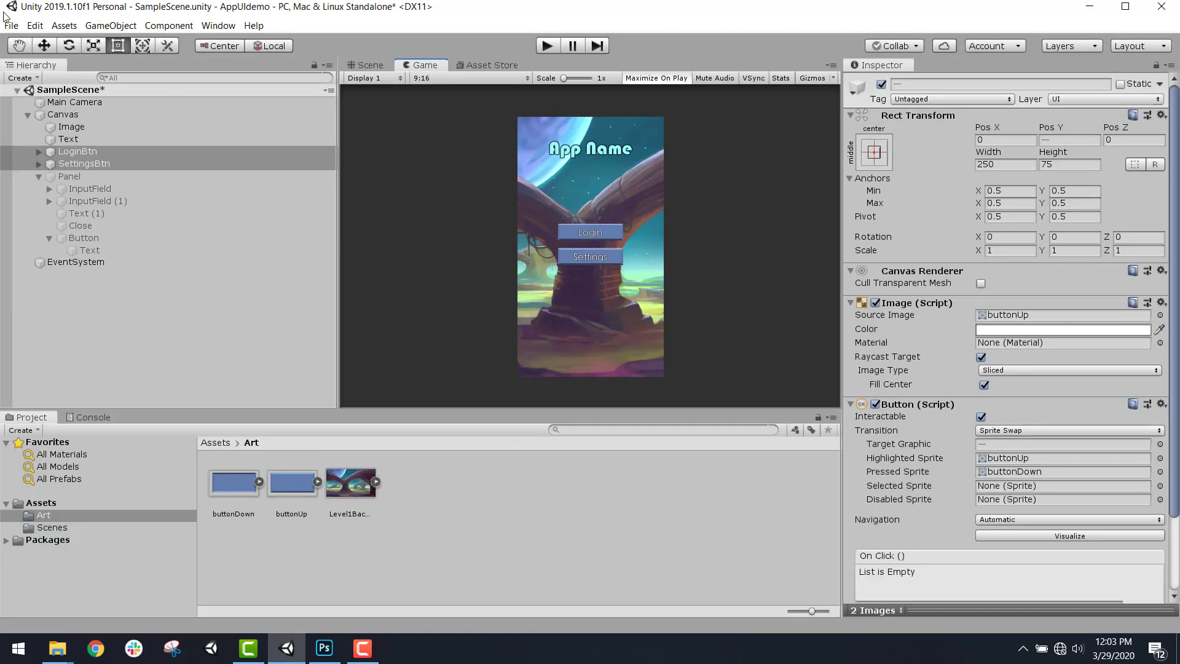
click(126, 302)
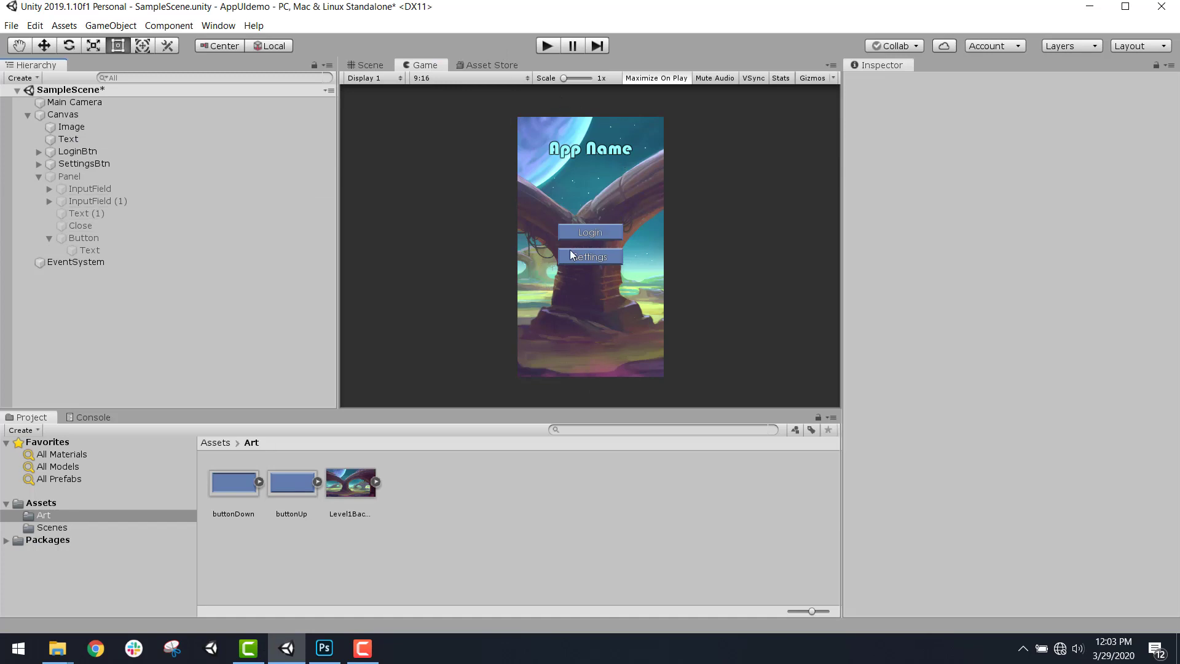
Review the Android and WebGL platform options in the Build Settings, and close the dialog without switching platform
click(19, 25)
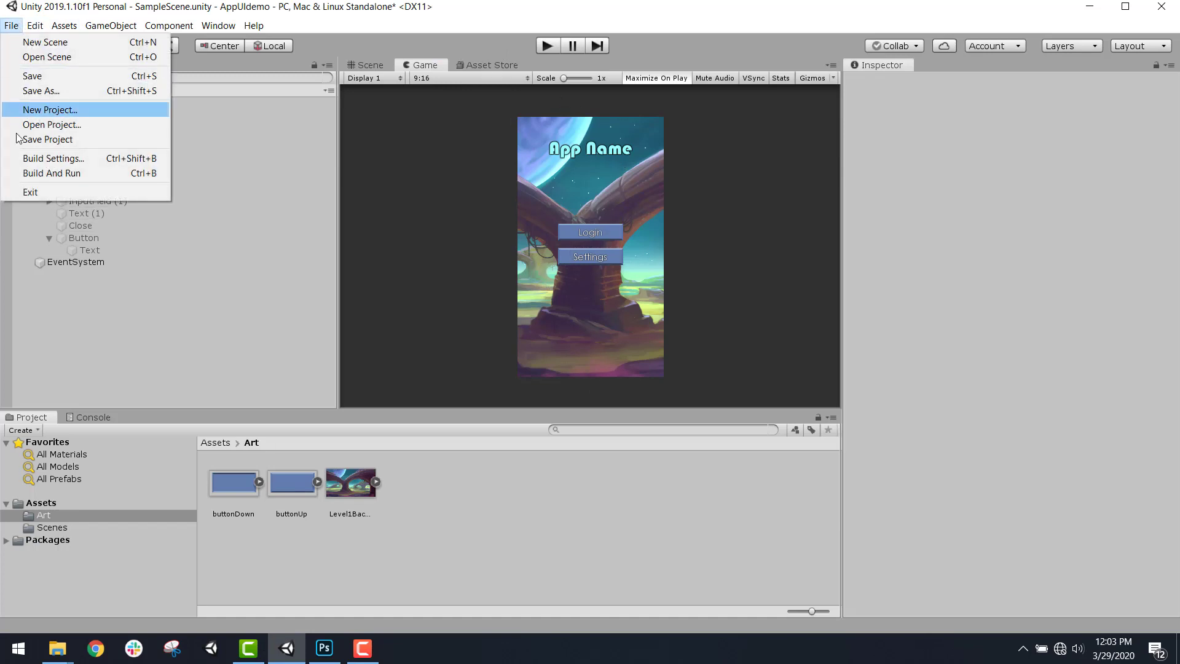
click(91, 162)
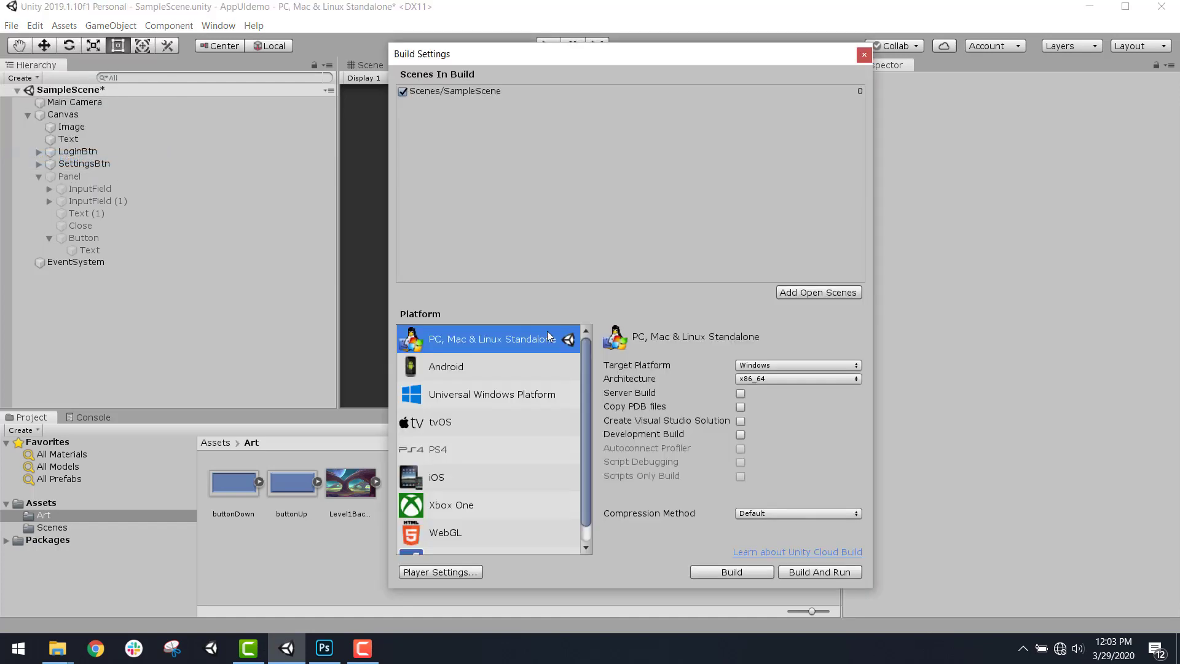
click(483, 370)
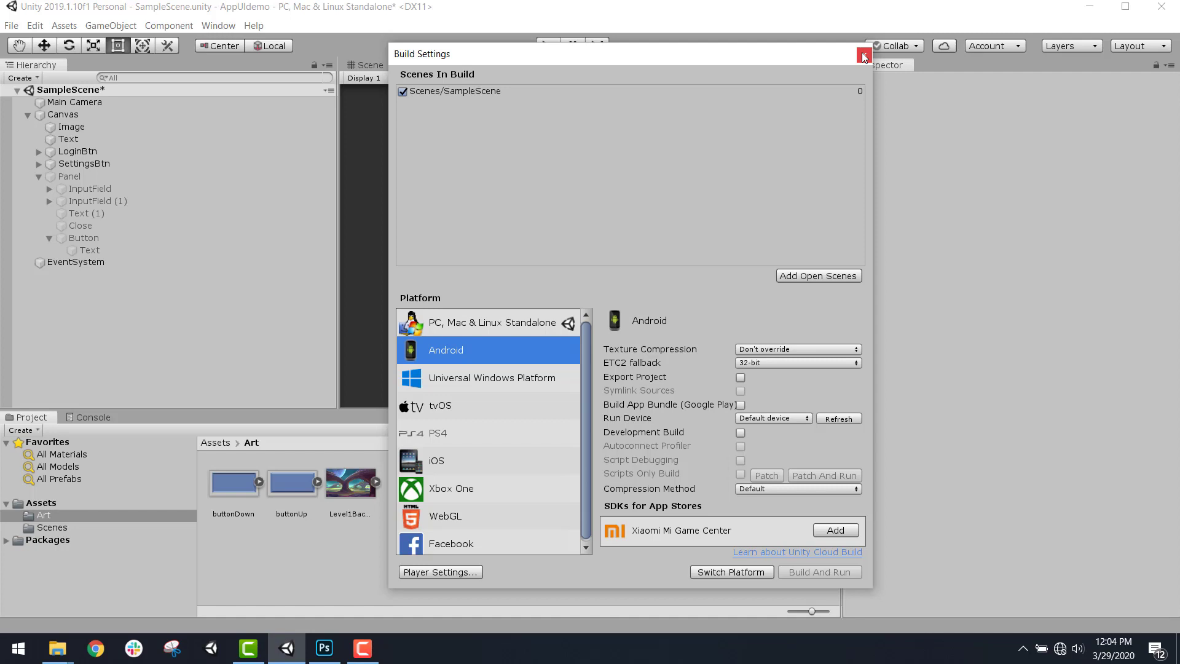
click(471, 517)
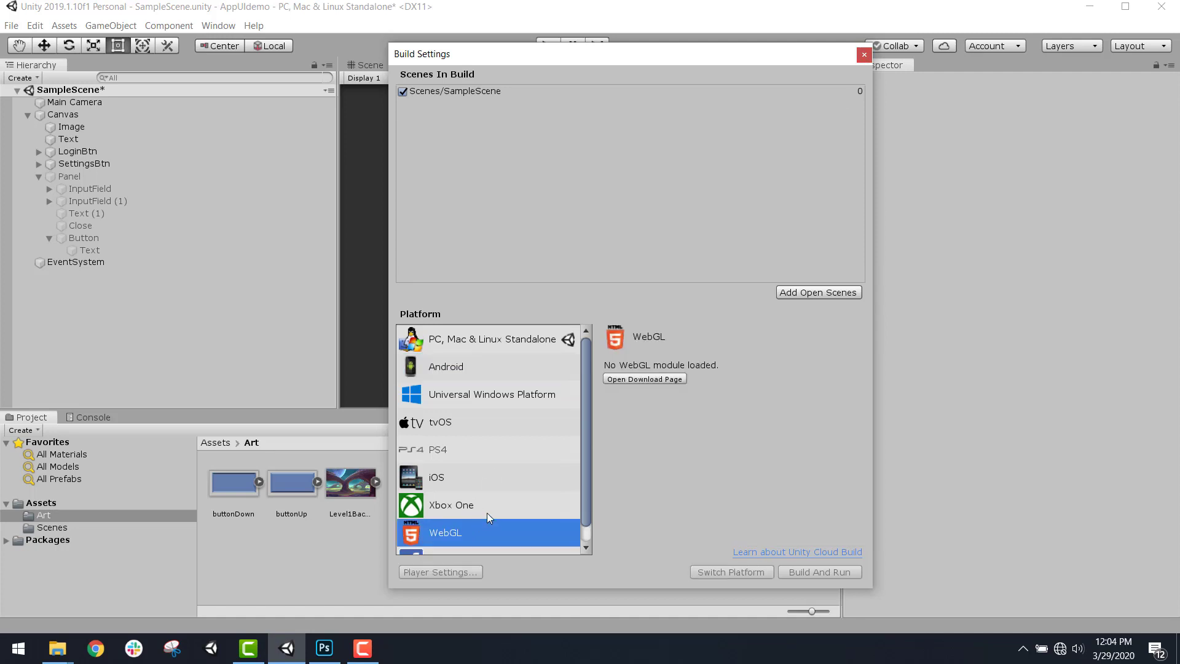
scroll(486, 513, down, 1)
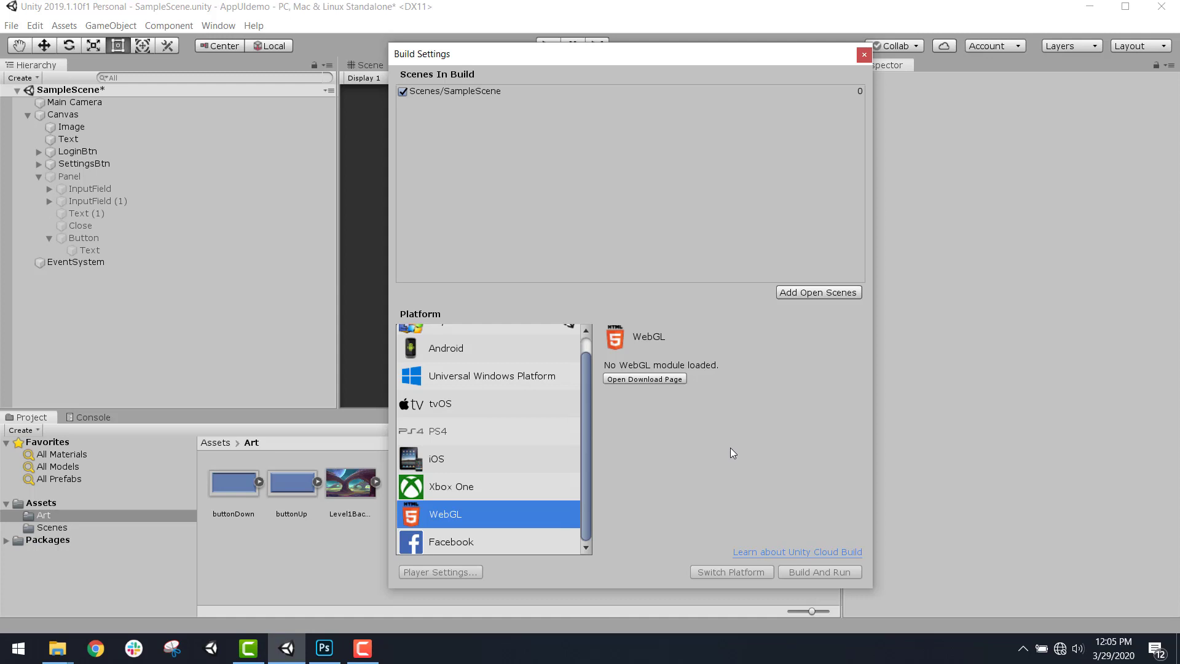
click(865, 54)
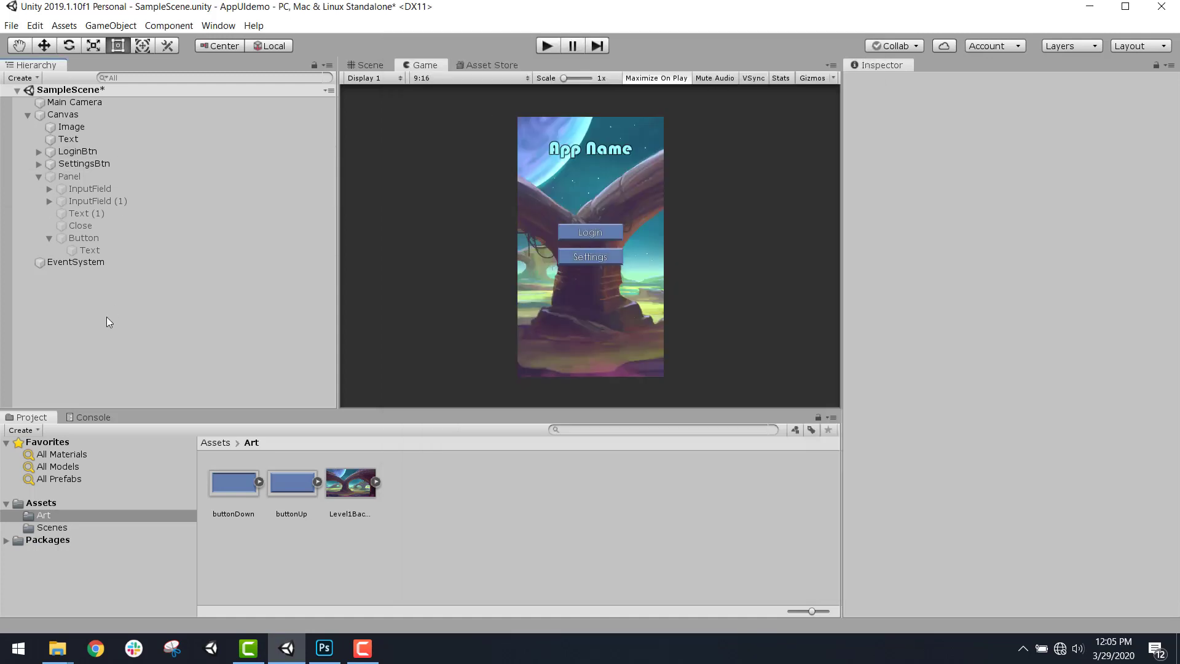